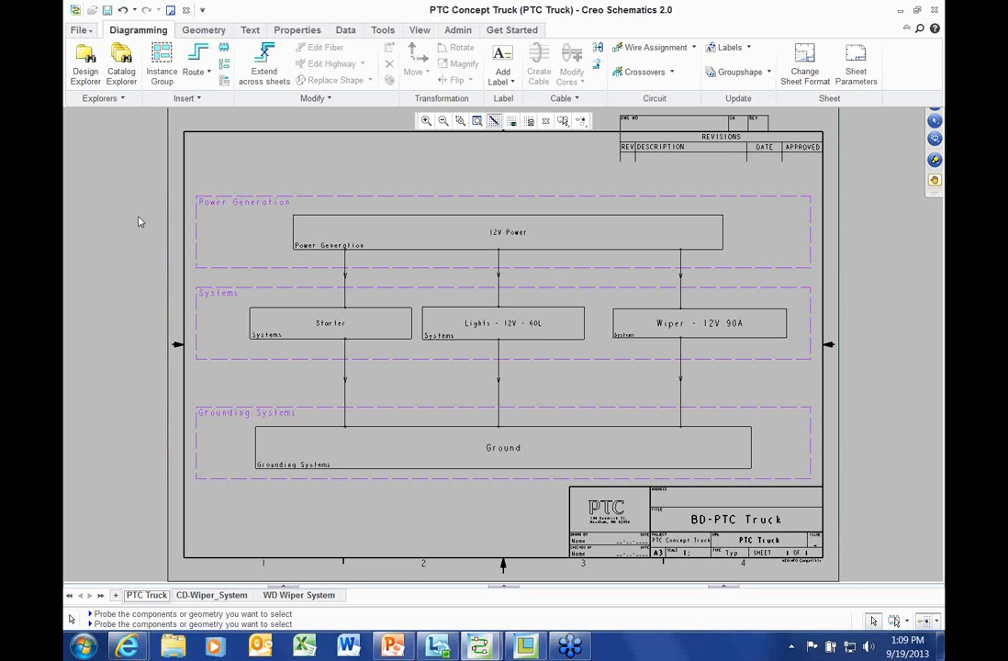
Look over the PTC Truck block diagram and its 12V Power block, then switch to the CD-Wiper_System sheet
scroll(383, 284, up, 4)
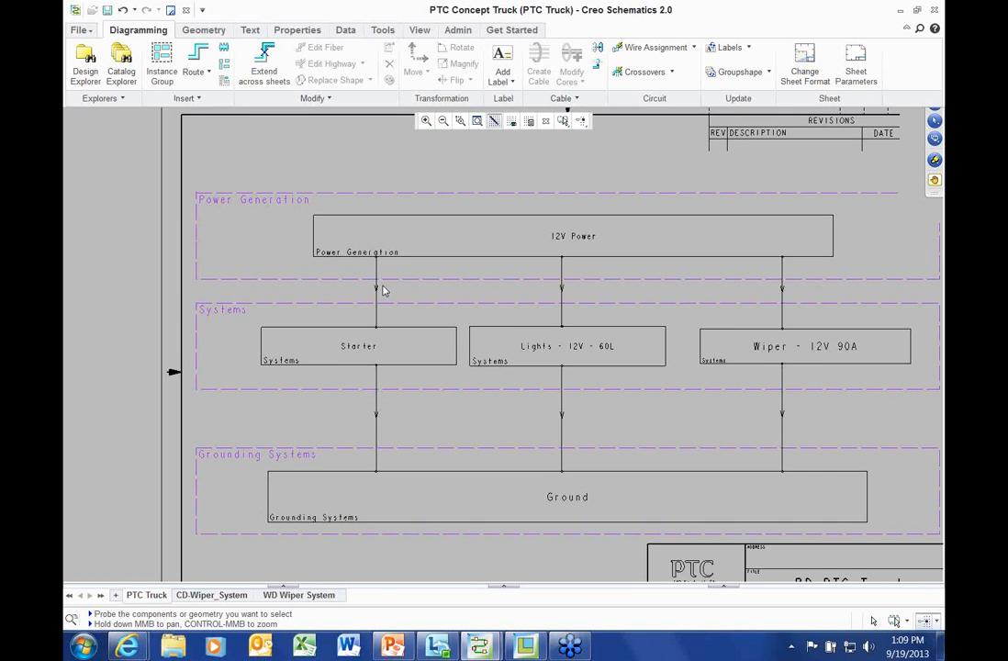
middle_drag(382, 284, 375, 286)
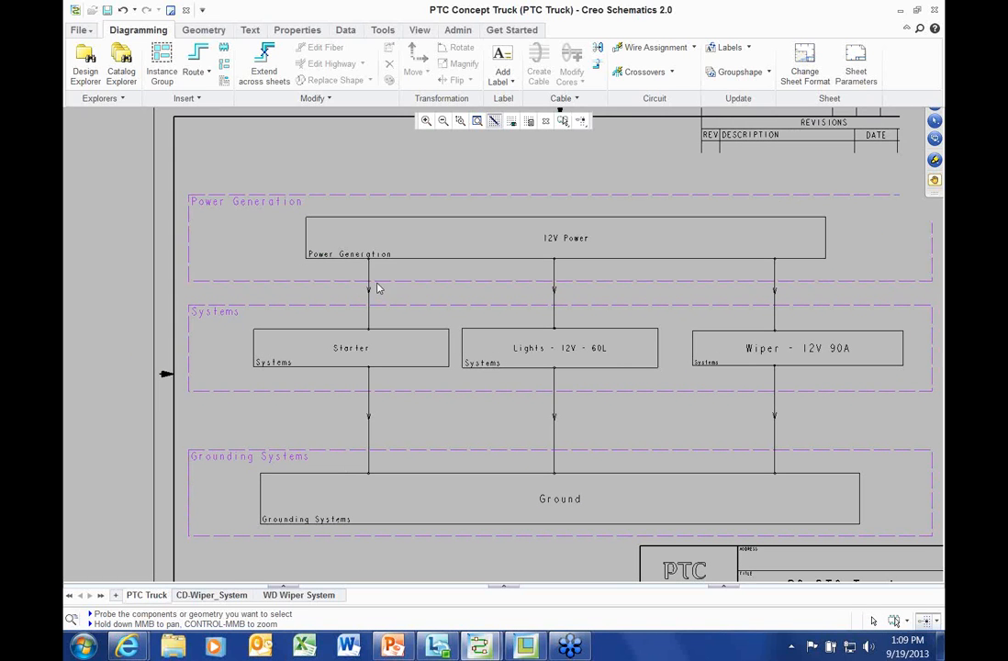
click(401, 223)
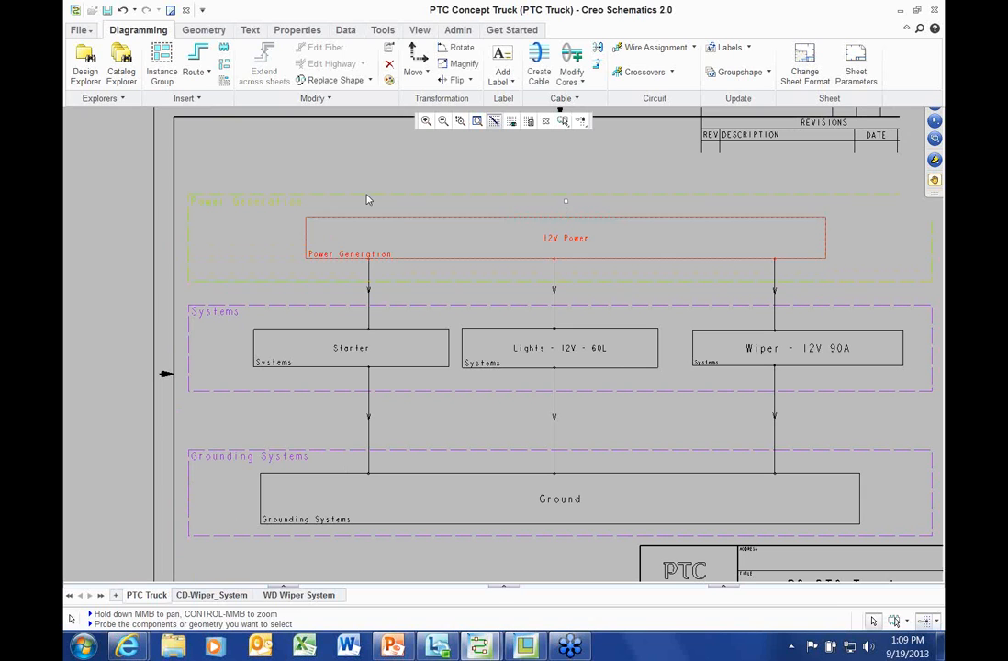
click(121, 194)
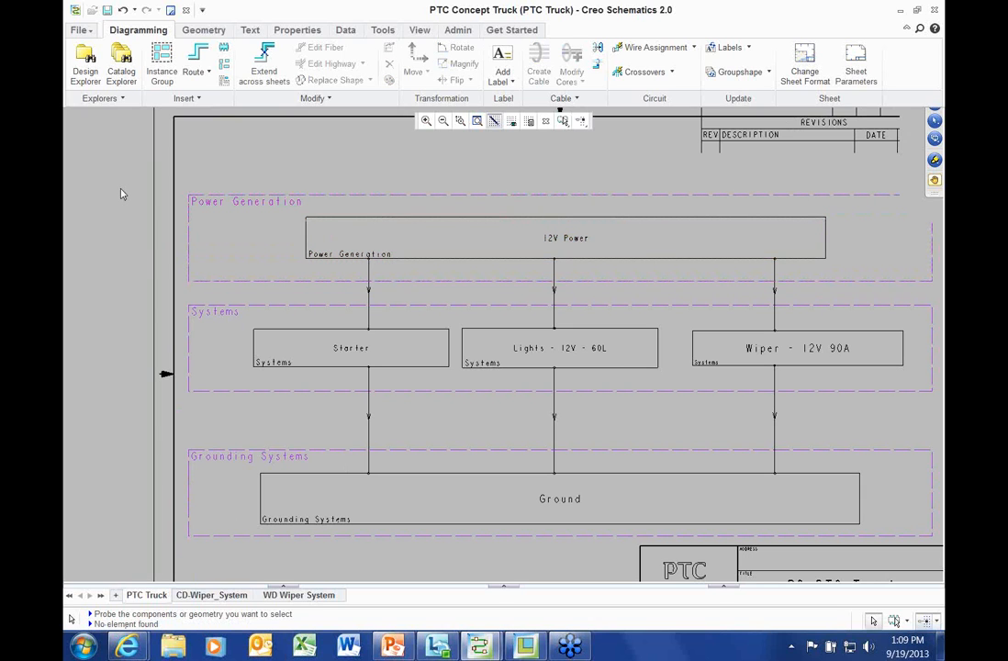
scroll(121, 194, down, 1)
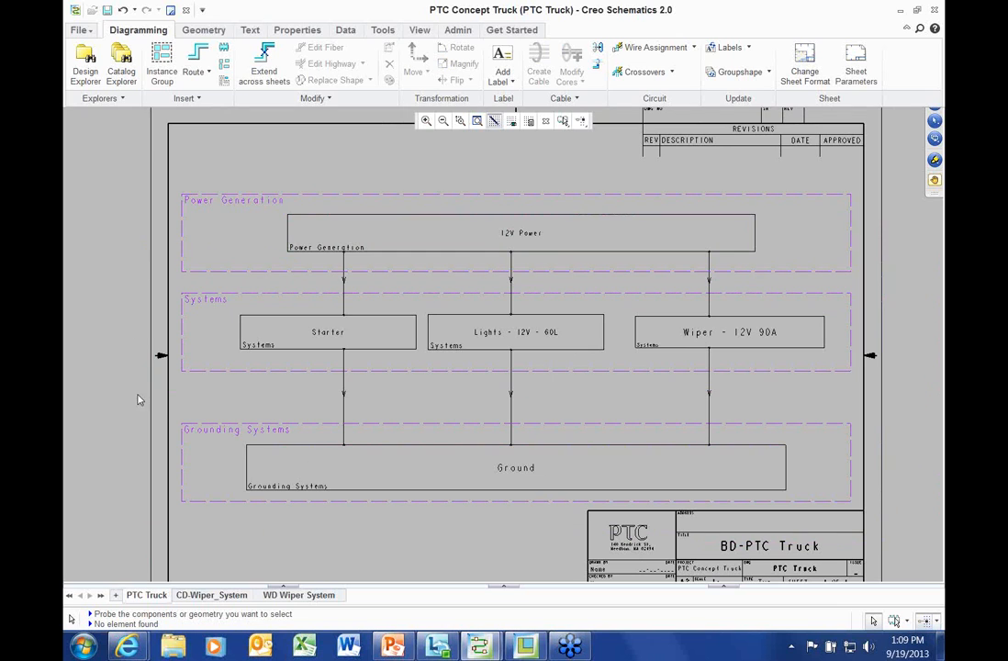
click(116, 245)
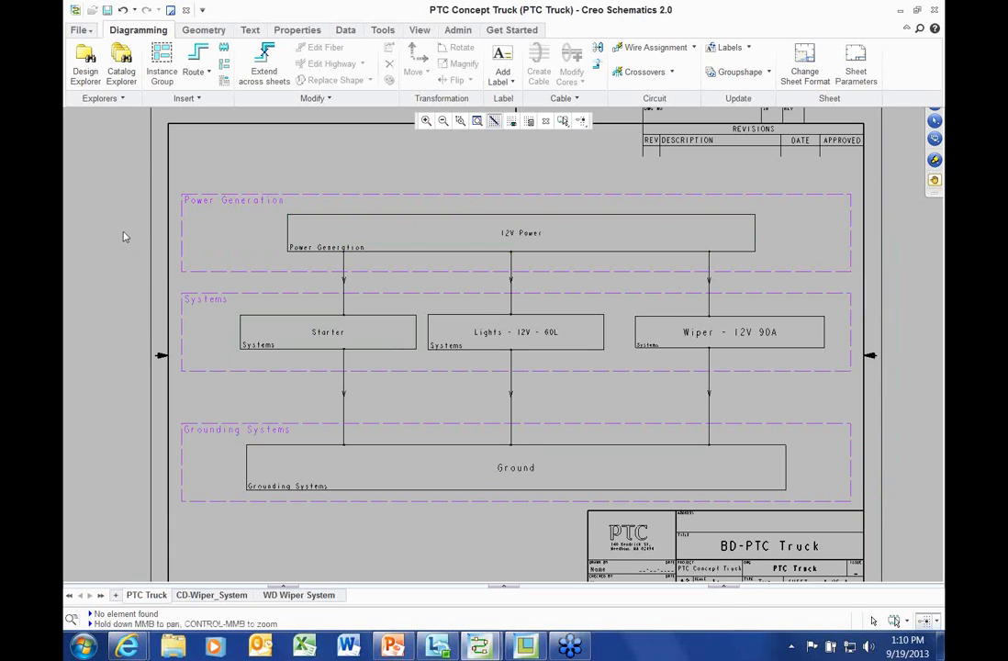
scroll(125, 229, down, 1)
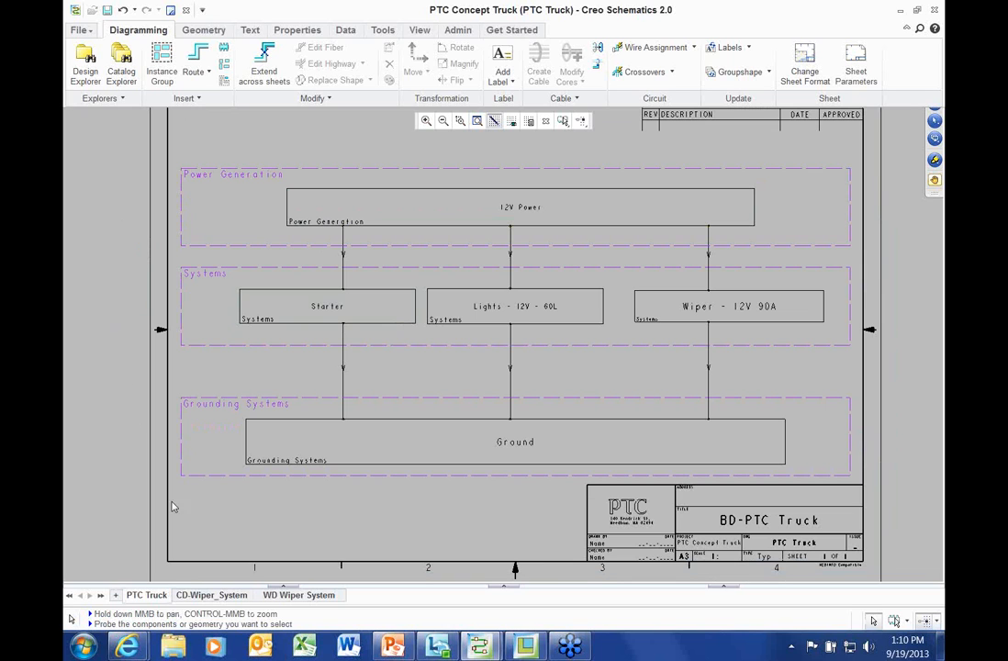
click(207, 596)
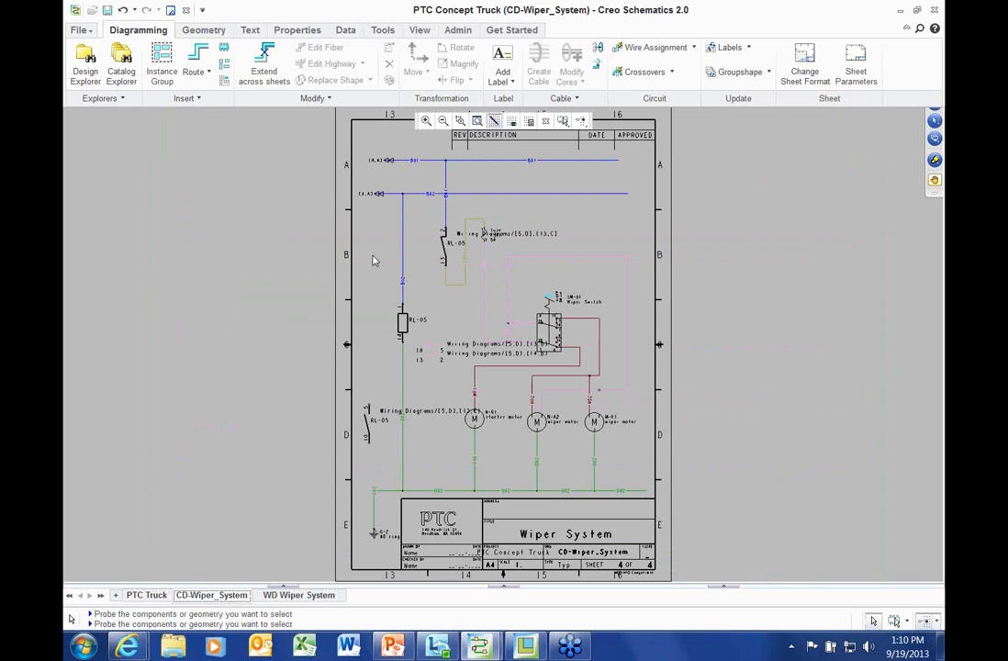
scroll(395, 312, up, 2)
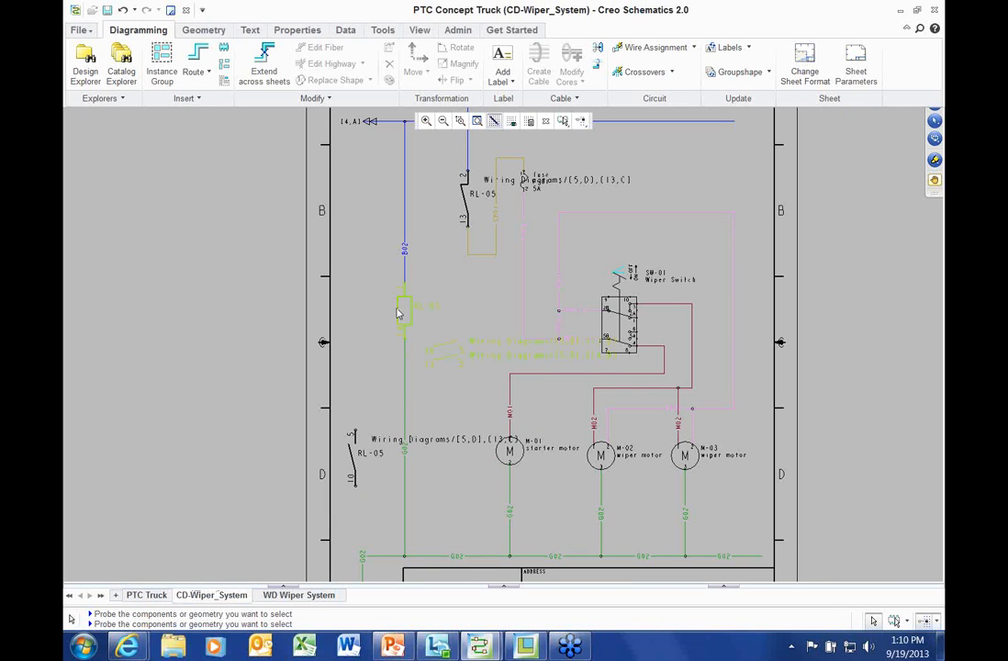
click(400, 315)
middle_drag(235, 290, 198, 277)
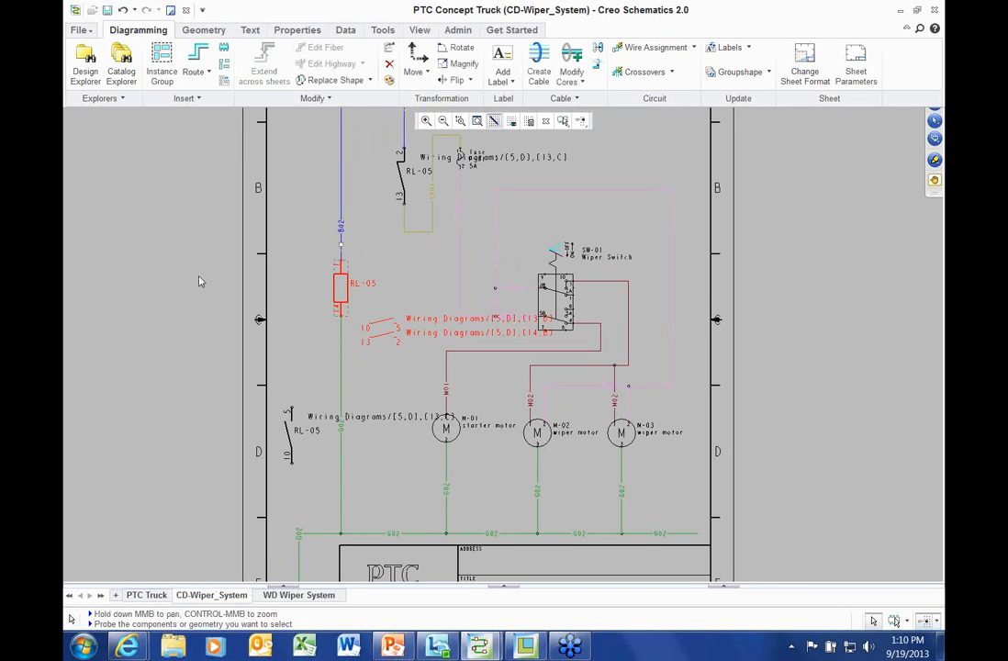
right_click(213, 194)
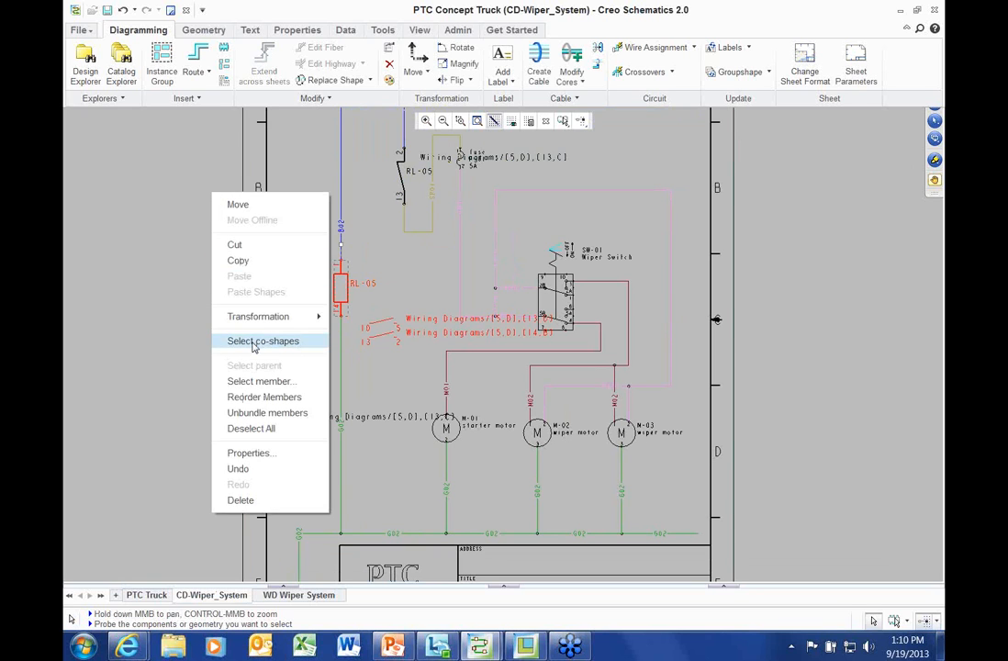
click(254, 342)
click(290, 428)
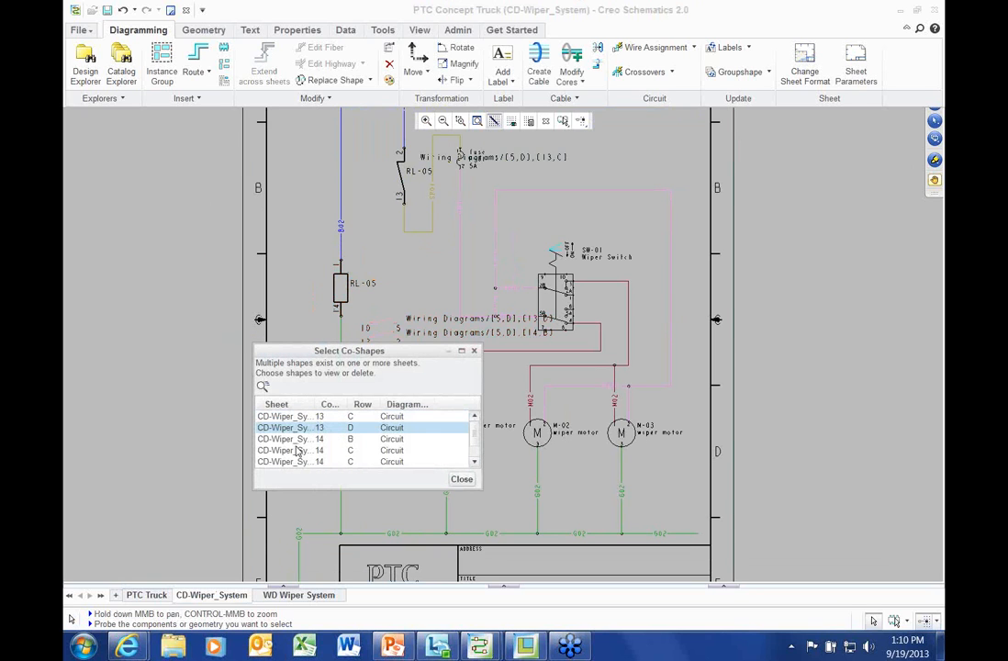
click(296, 450)
click(292, 460)
drag(356, 351, 810, 220)
click(749, 329)
click(750, 307)
scroll(749, 315, down, 1)
click(738, 329)
click(737, 305)
click(732, 294)
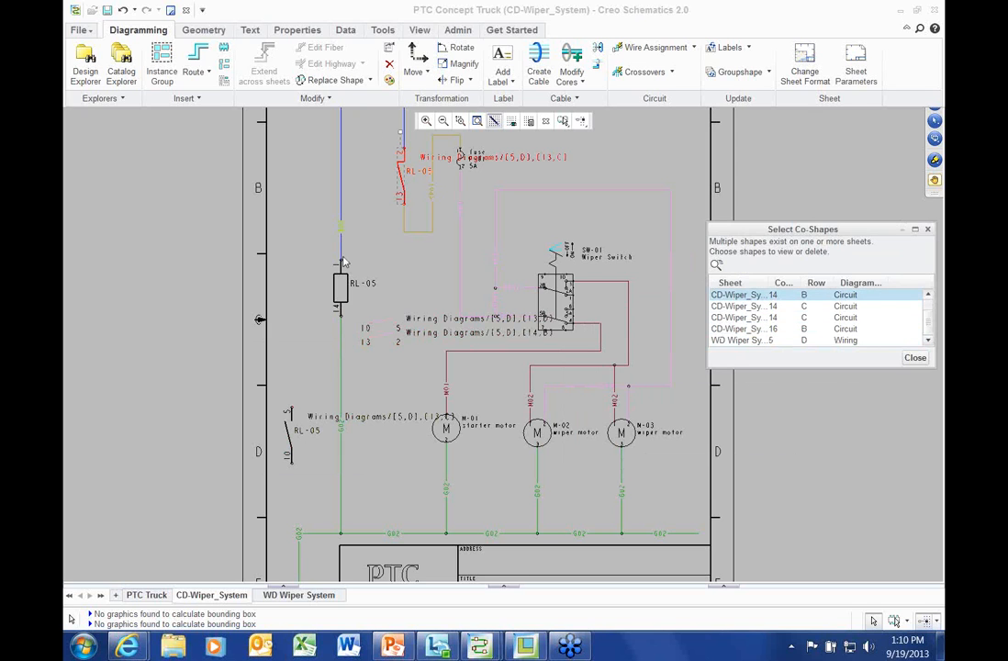
click(921, 358)
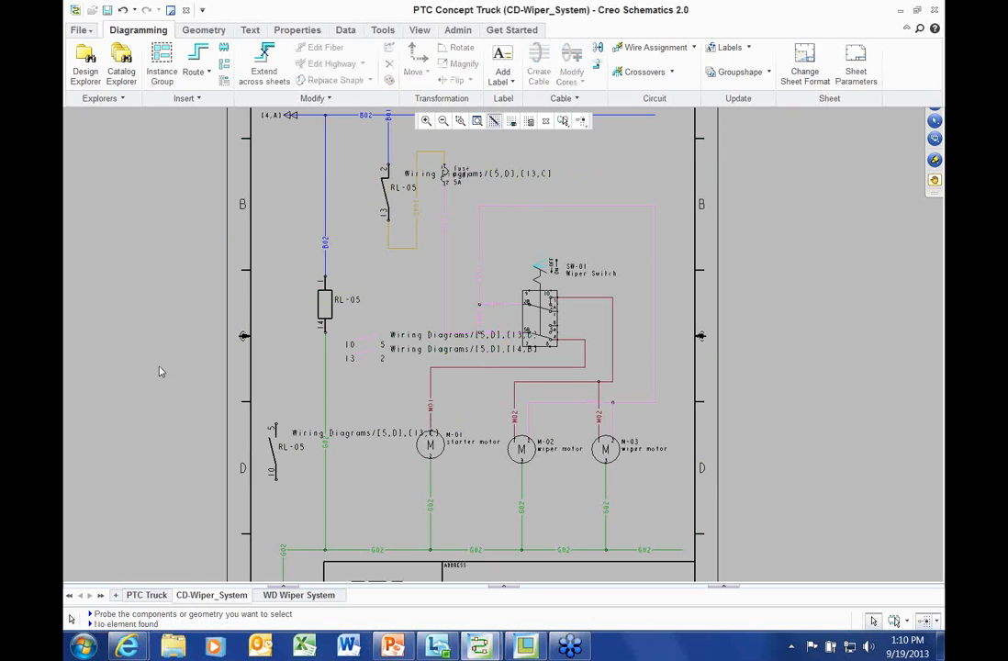
middle_drag(161, 326, 150, 384)
scroll(162, 438, down, 1)
scroll(172, 416, up, 1)
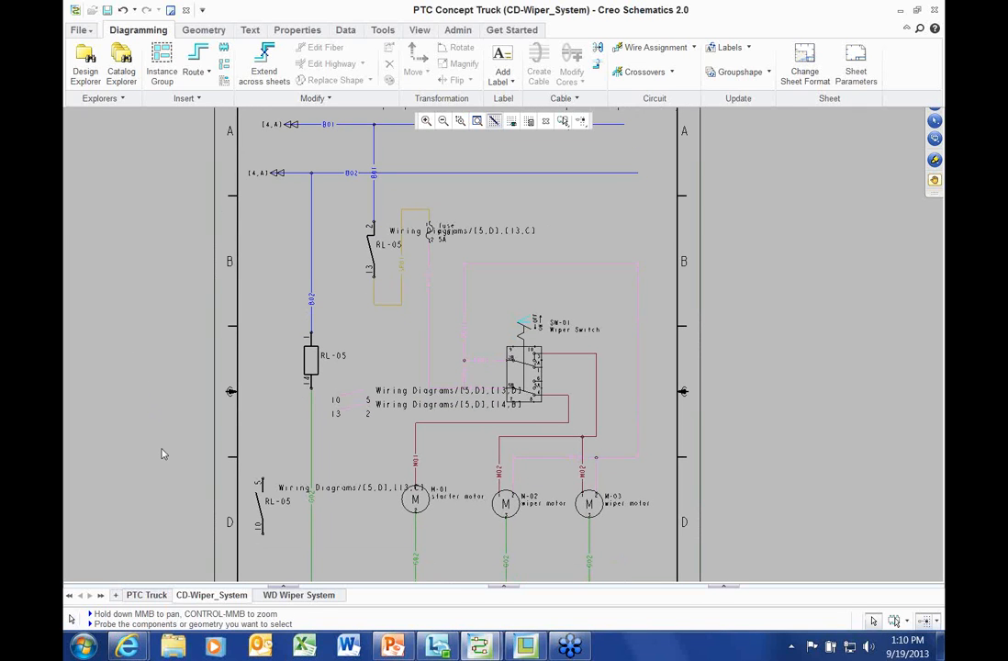
Switch to the WD Wiper System sheet and inspect the M-01 starter motor and Red/Black wiper cable
click(295, 595)
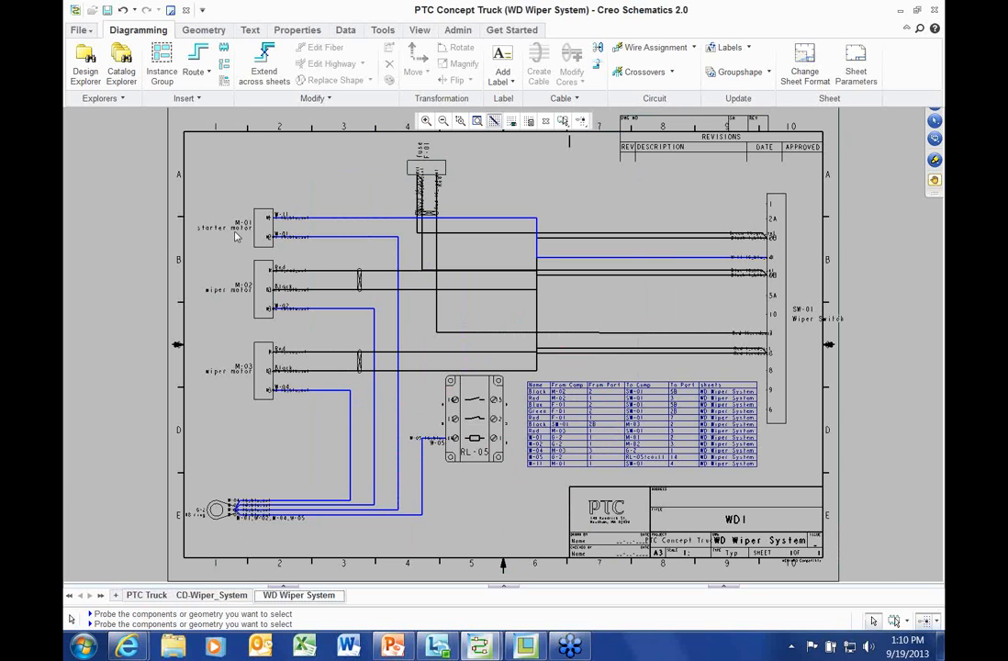
scroll(236, 234, up, 5)
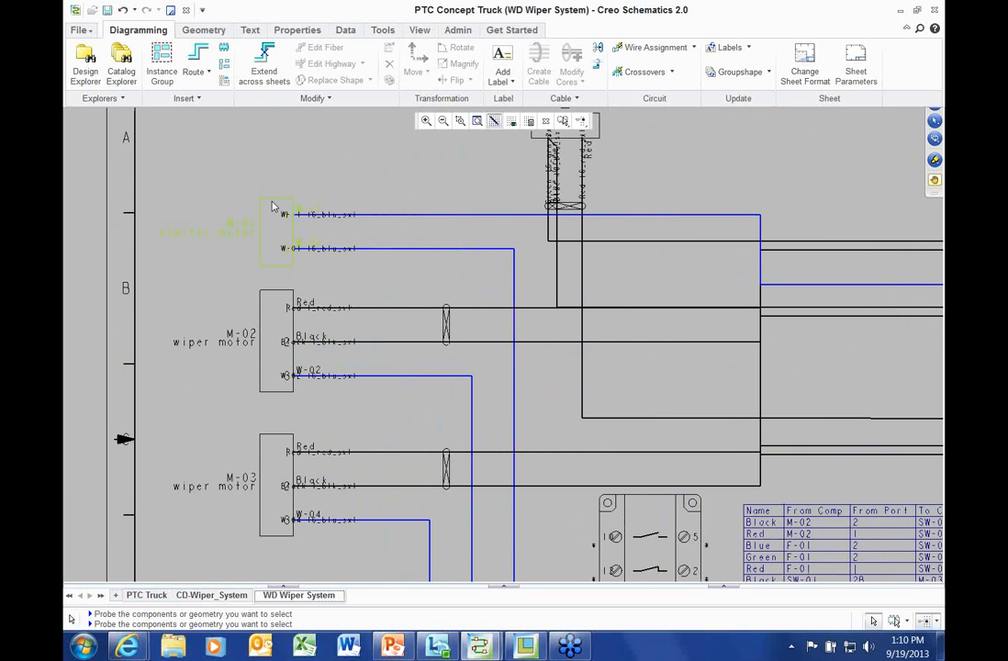
click(272, 207)
click(447, 326)
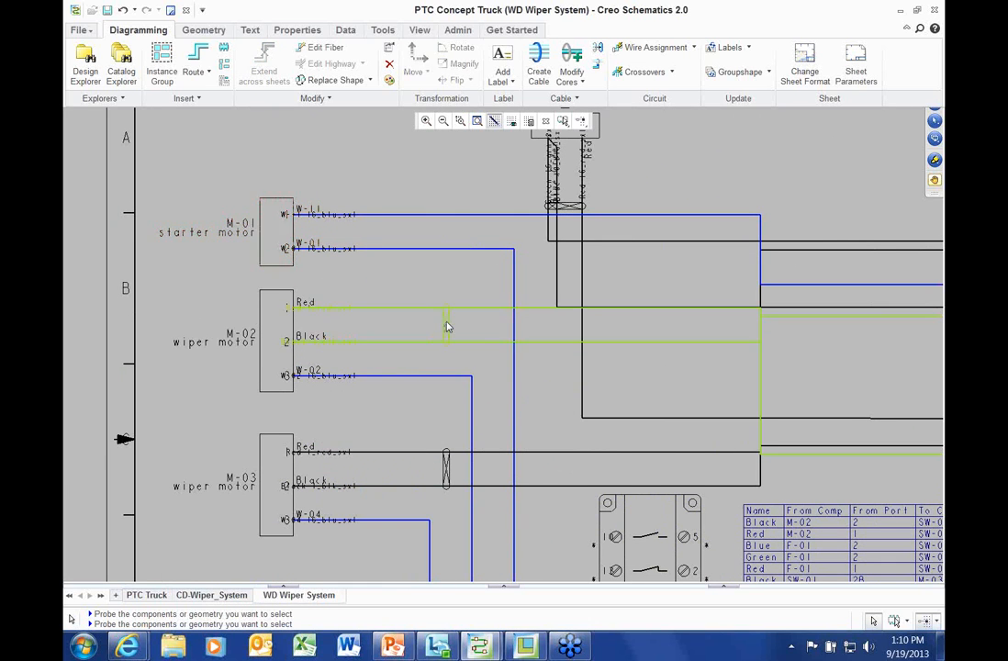
scroll(432, 301, down, 3)
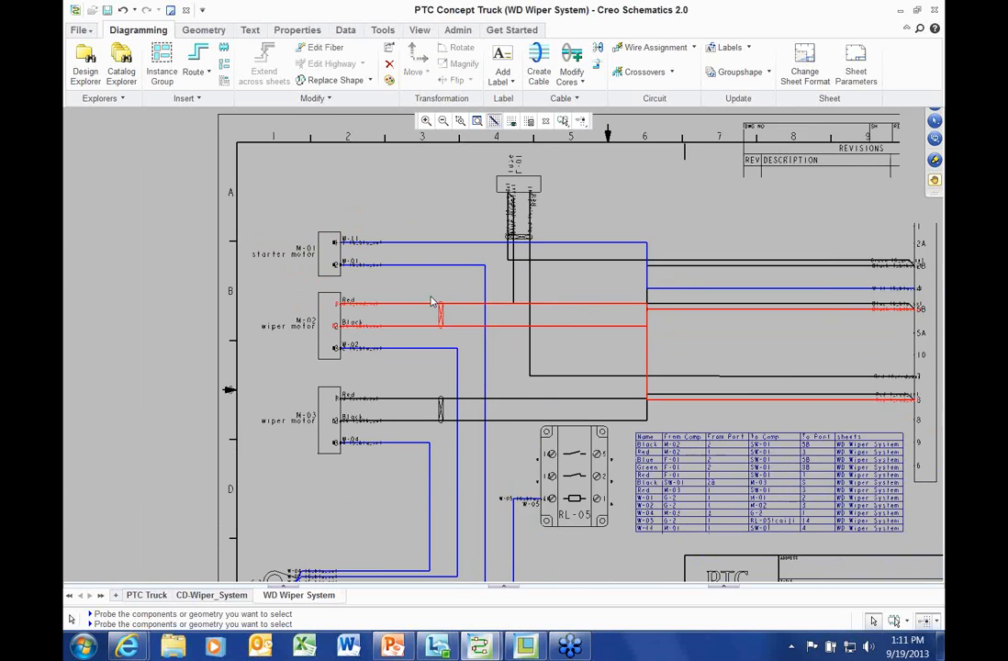
scroll(431, 301, down, 2)
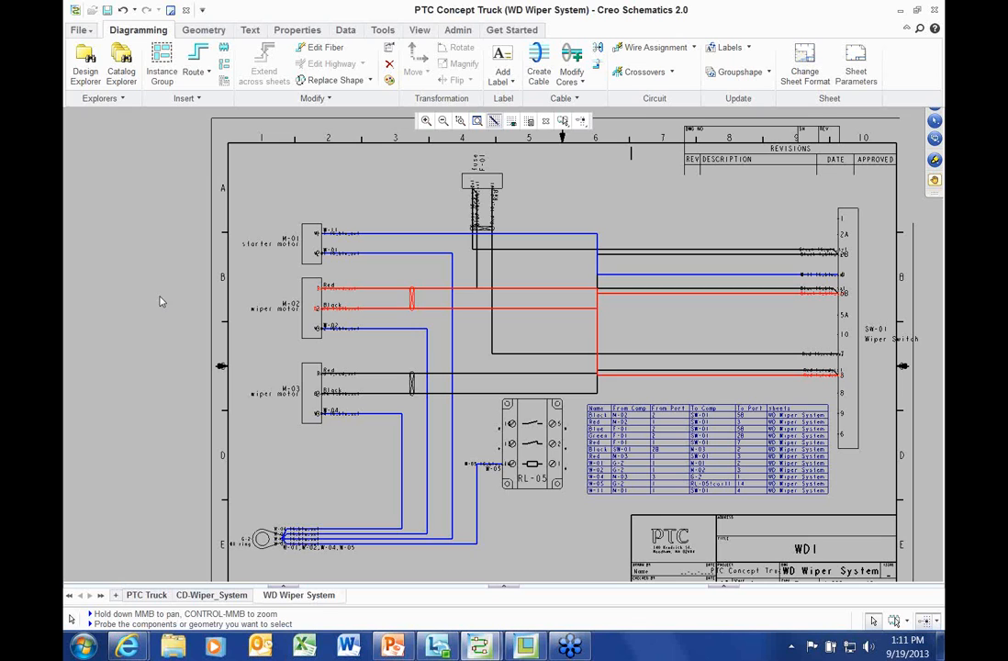
click(160, 301)
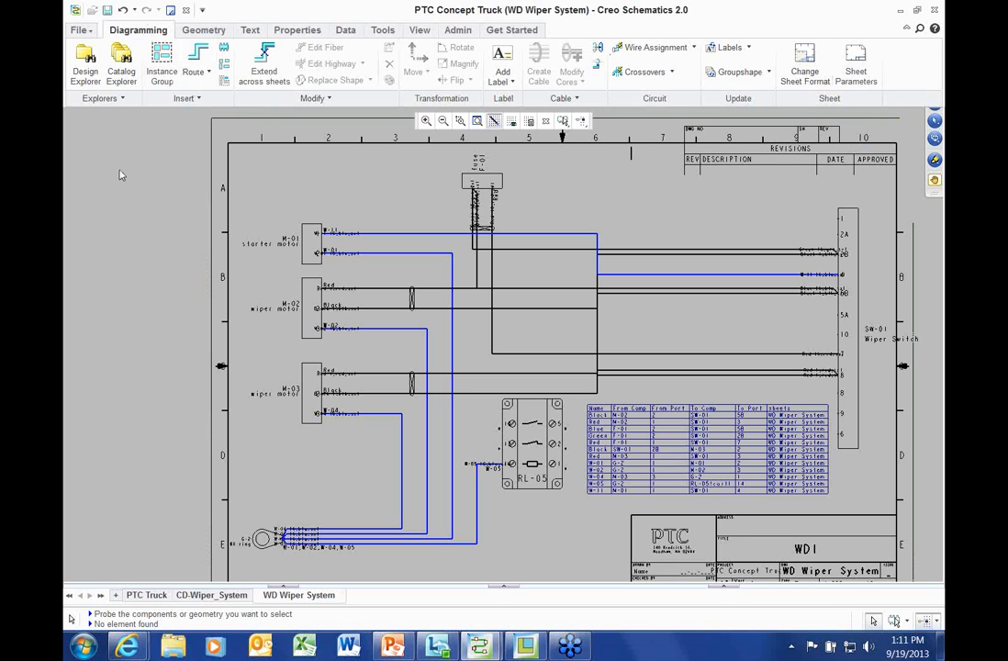
middle_drag(120, 175, 105, 200)
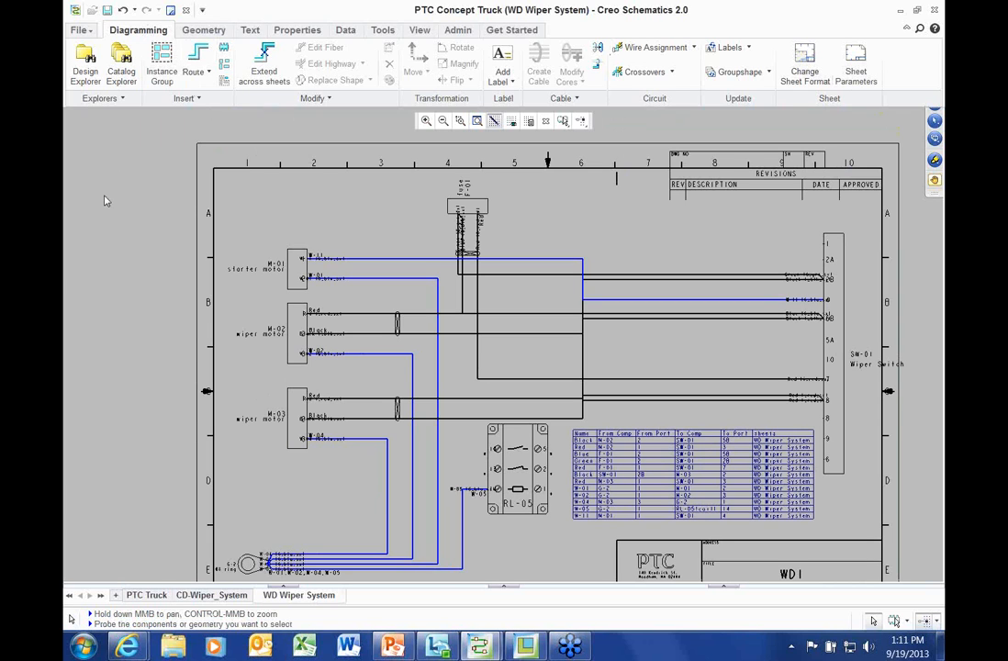
click(86, 64)
drag(368, 163, 181, 189)
click(210, 257)
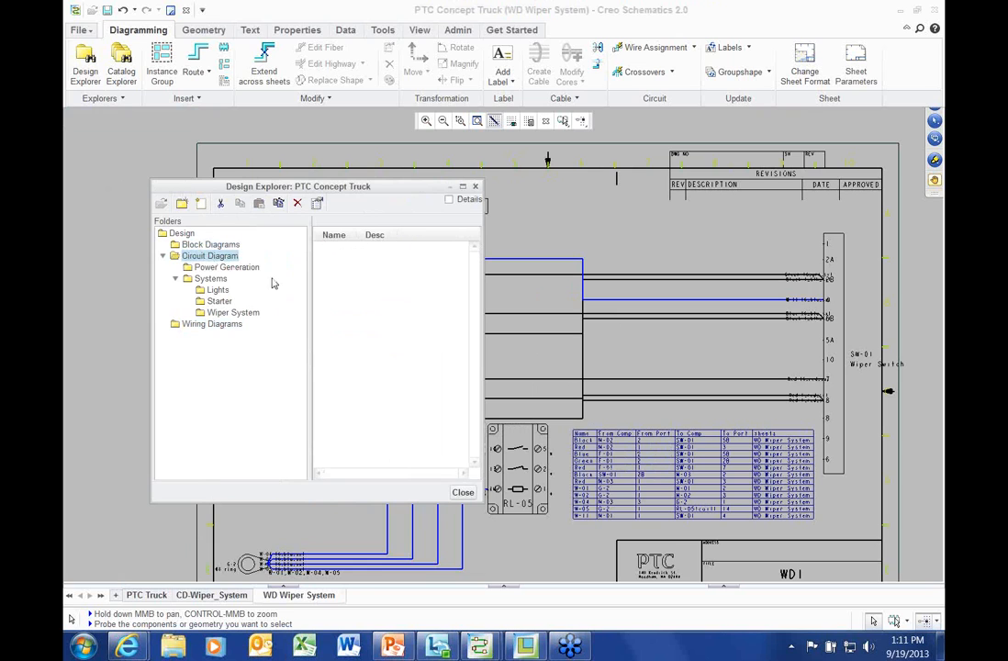
click(220, 267)
click(210, 278)
click(219, 302)
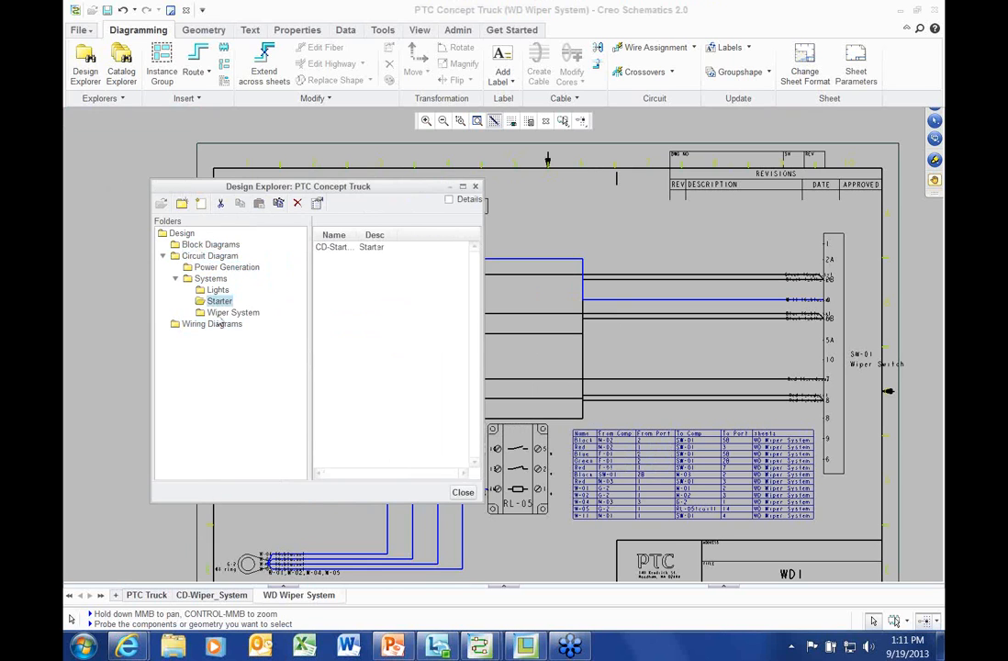
click(217, 325)
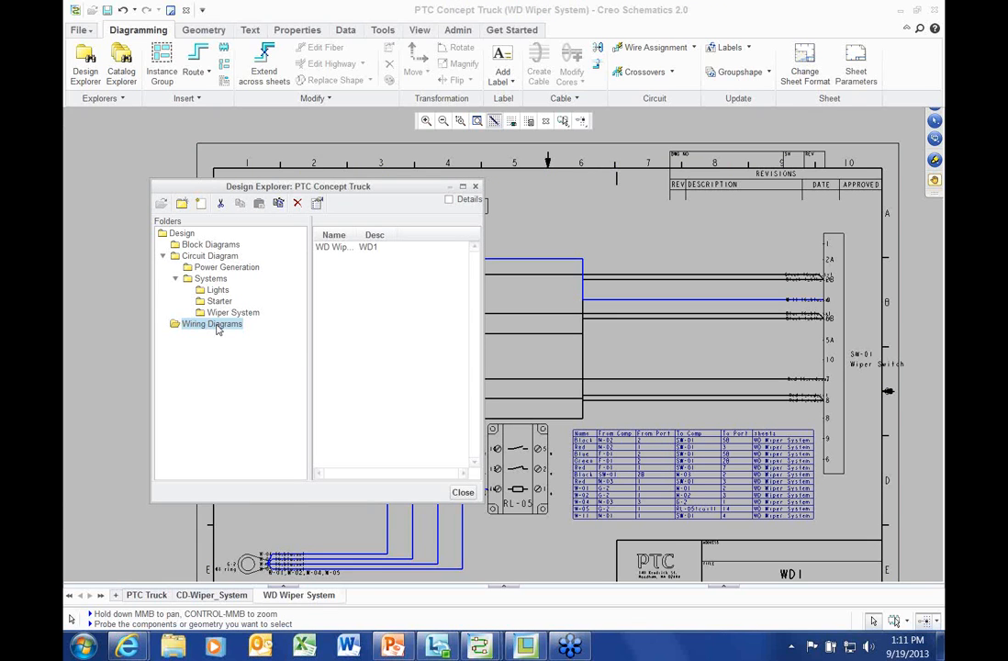
click(208, 257)
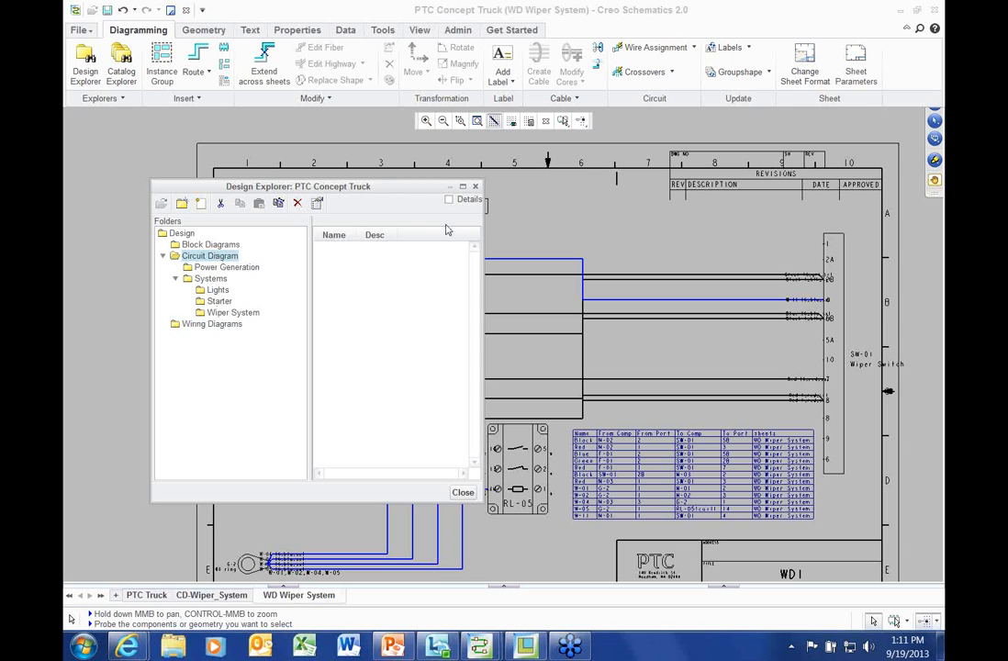
click(476, 187)
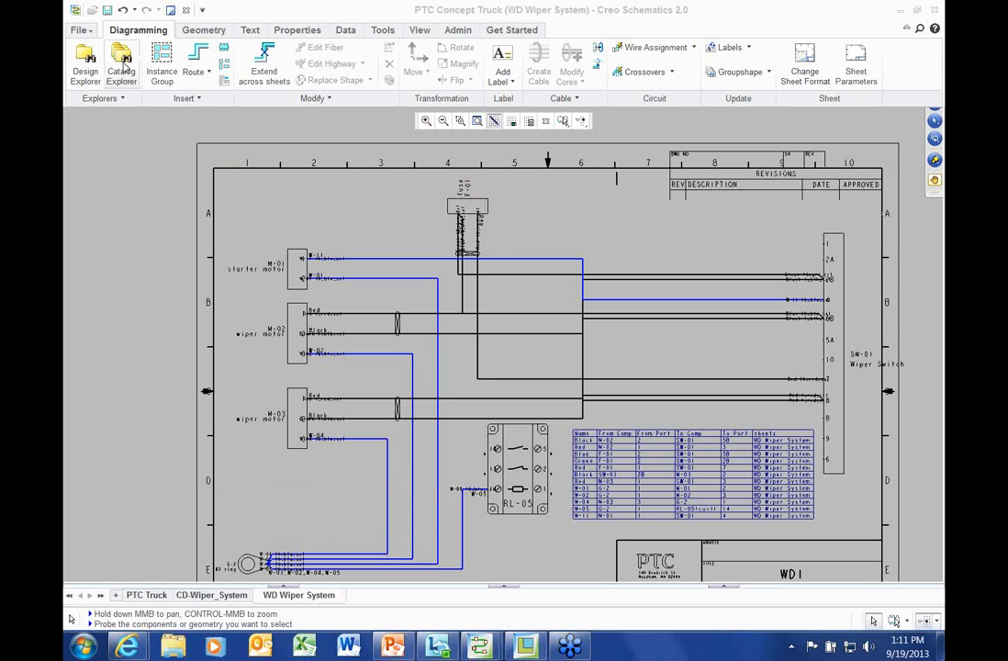
Open Catalog Explorer showing all diagram types and preview the Lights and Wiper blocks
click(124, 62)
drag(285, 140, 237, 151)
click(232, 237)
click(397, 230)
click(678, 165)
click(671, 180)
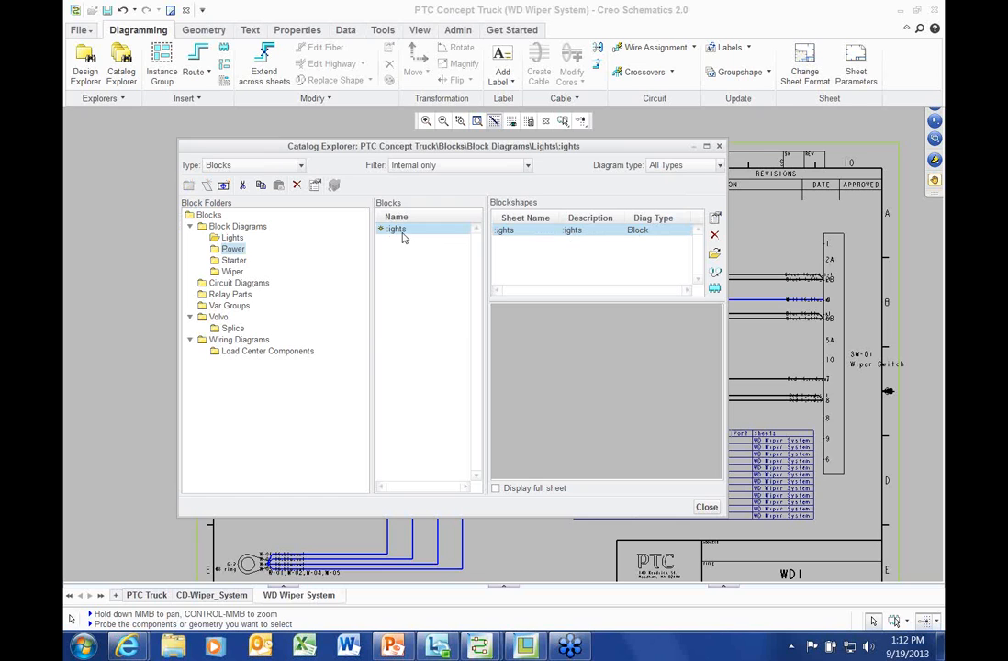
click(232, 272)
click(396, 230)
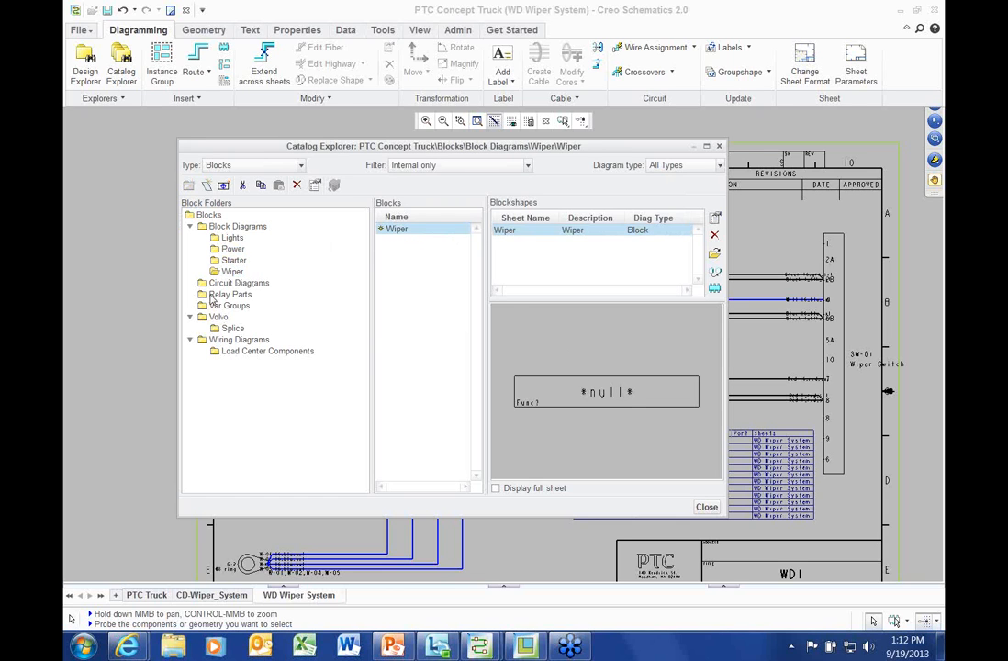
Preview the Coil, NCC and NOC blocks in Relay Parts and Var Groups
click(230, 294)
click(391, 228)
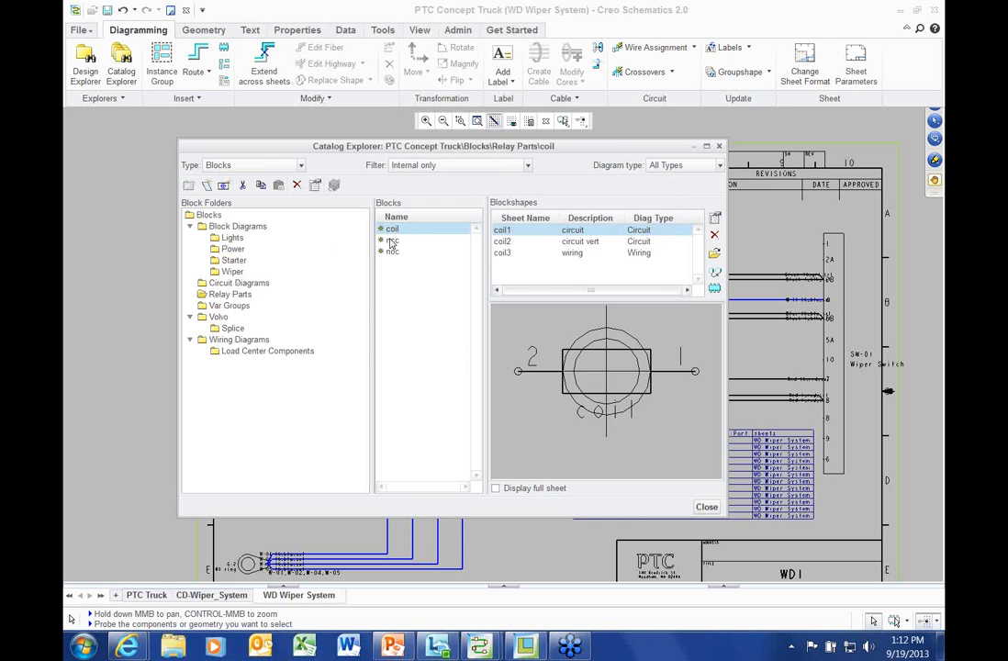
click(392, 241)
click(389, 252)
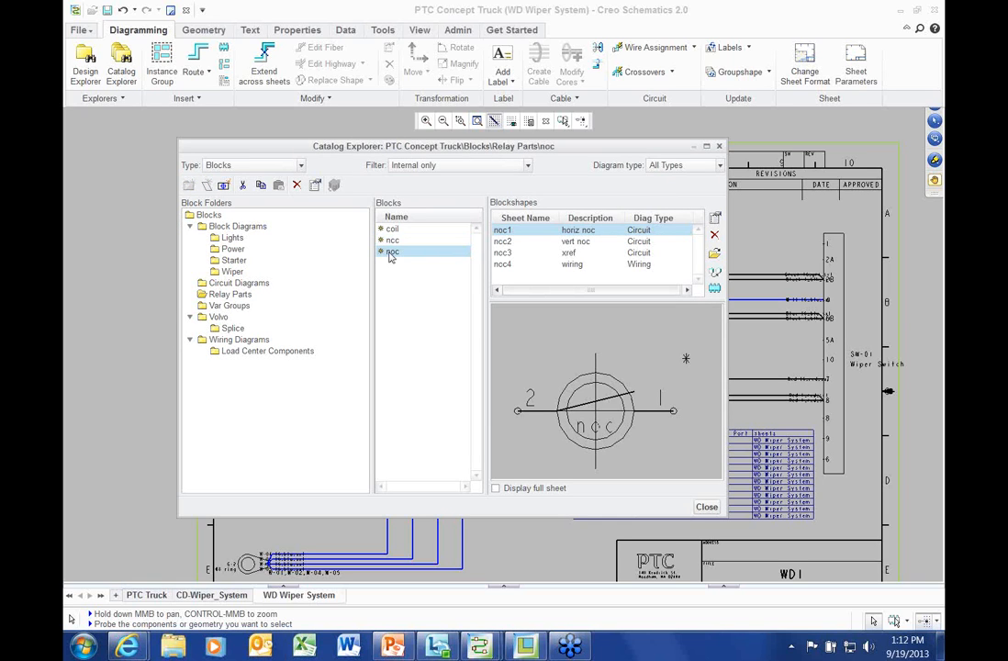
click(229, 305)
click(391, 240)
click(392, 228)
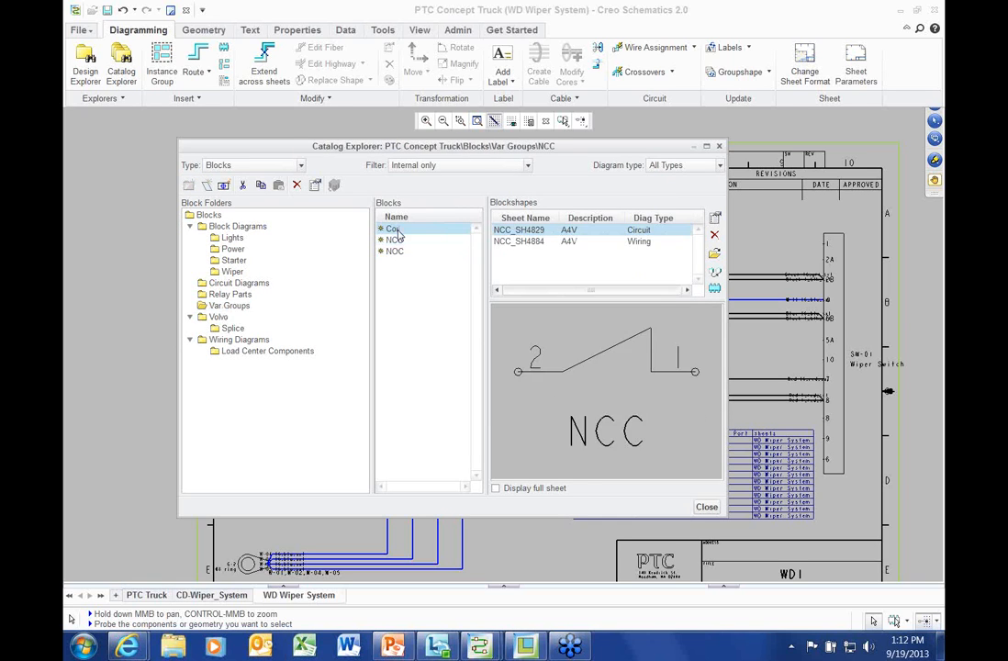
click(394, 250)
click(395, 239)
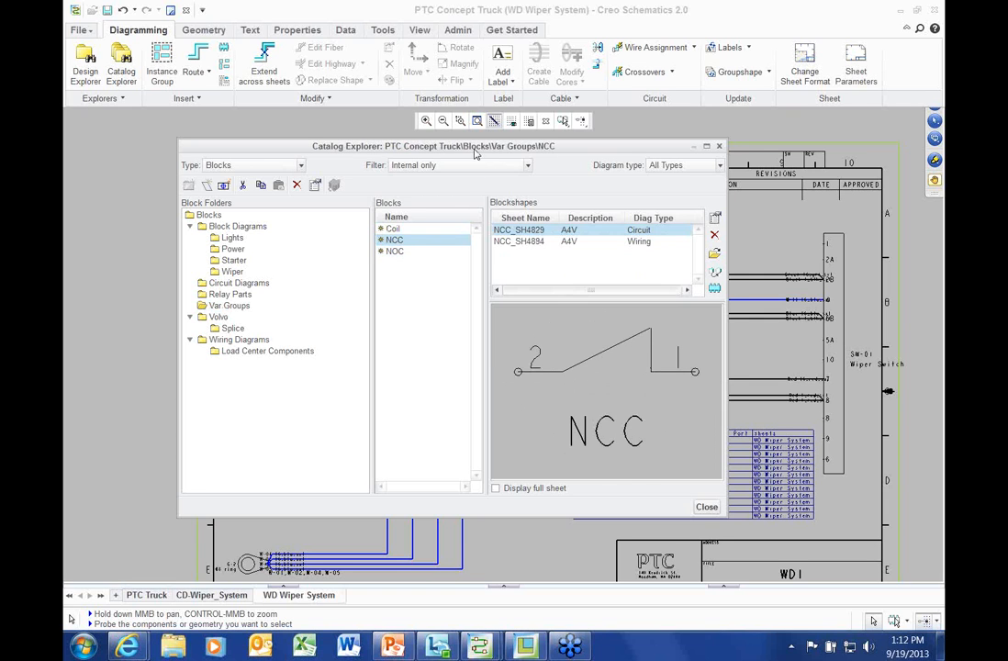
Enlarge the catalog's list and preview panes, preview Volvo's Butt Splice block, then close the catalog
drag(471, 147, 454, 136)
drag(709, 187, 738, 188)
drag(363, 257, 280, 257)
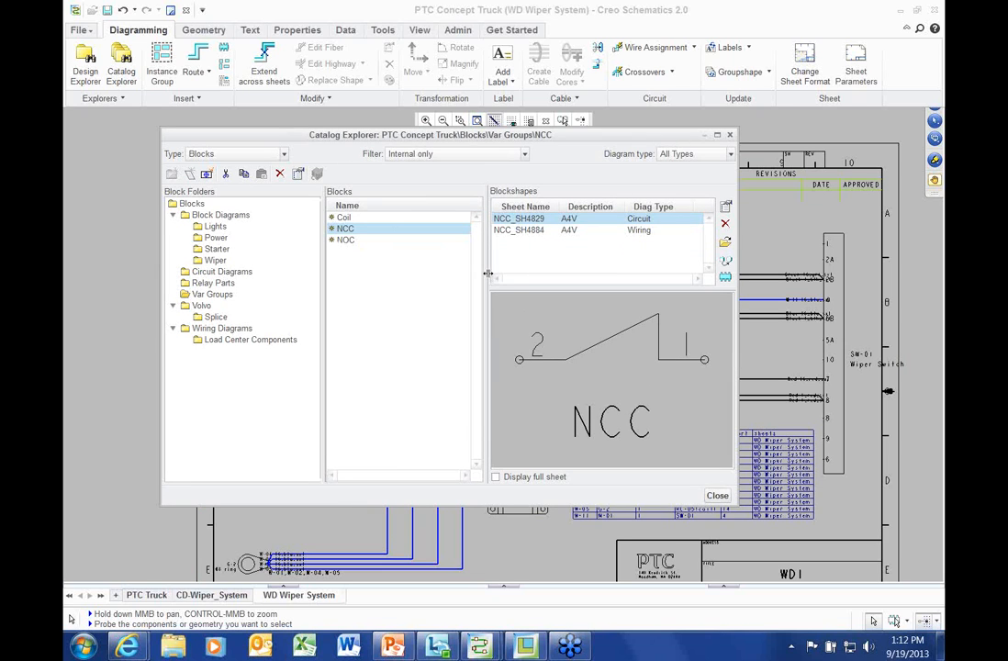
drag(483, 272, 448, 267)
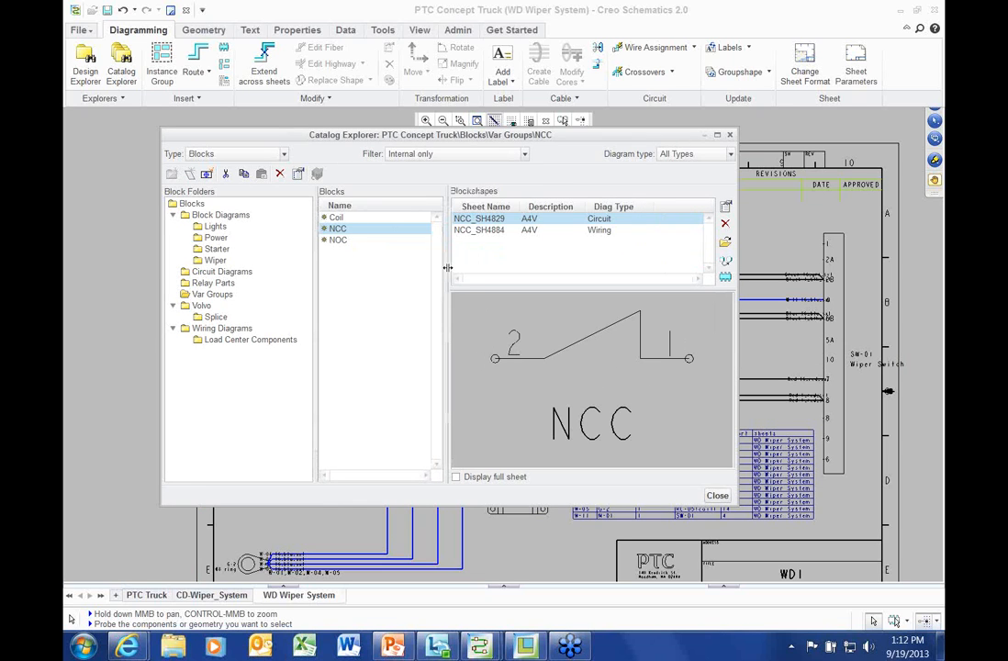
drag(297, 135, 319, 183)
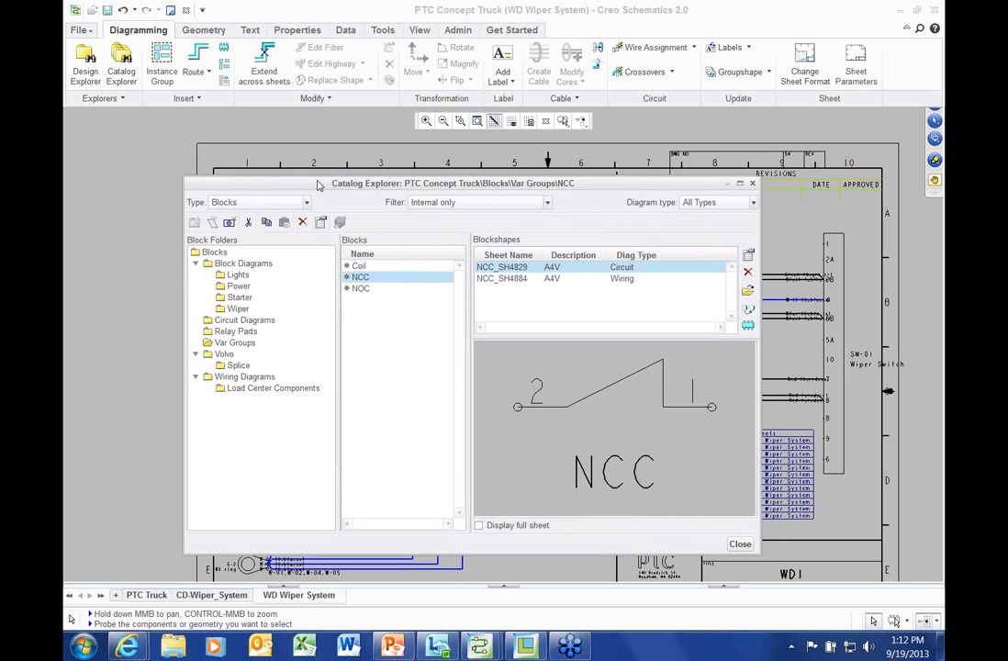
click(238, 364)
click(377, 267)
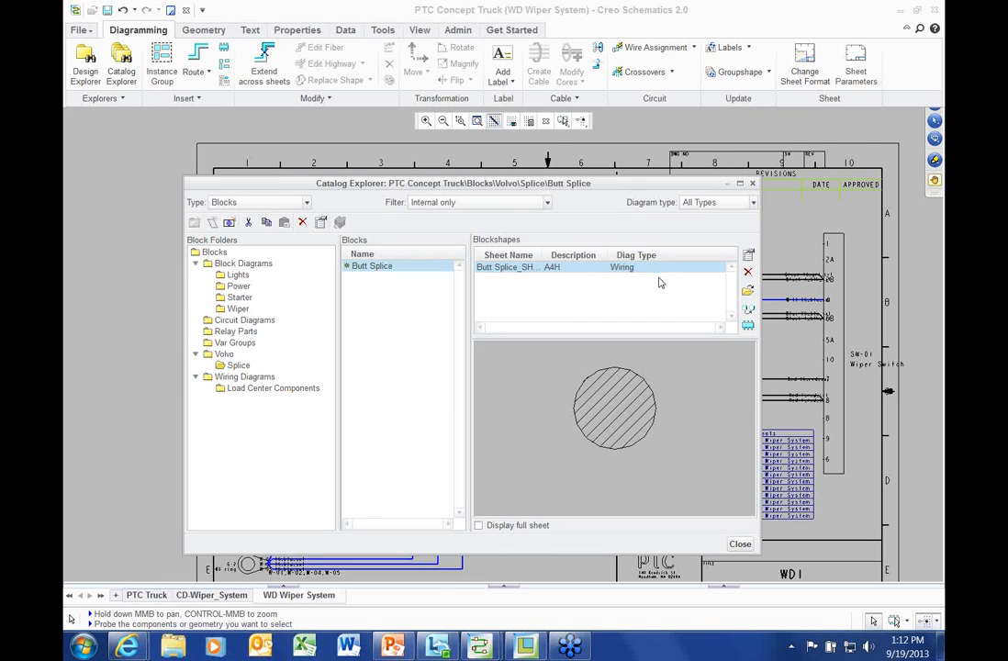
click(752, 184)
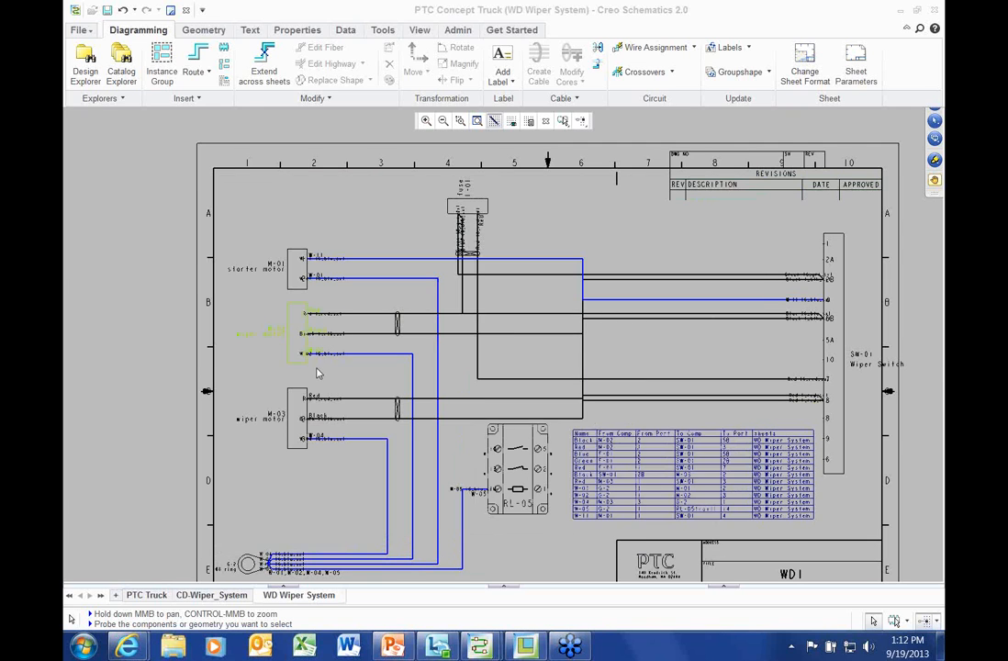
scroll(307, 353, up, 2)
middle_drag(296, 349, 289, 338)
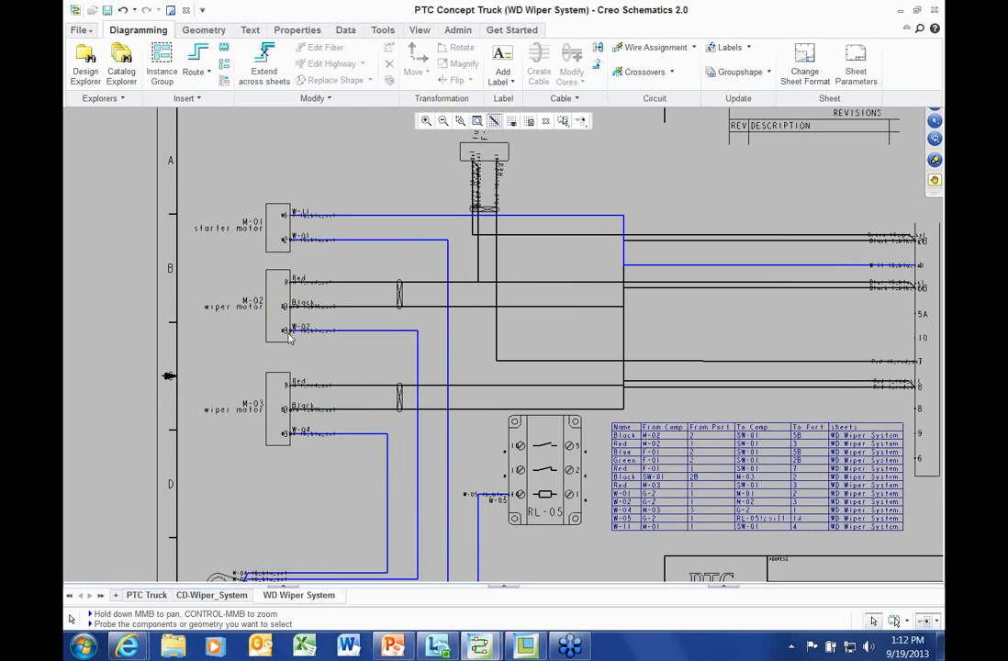
scroll(289, 338, down, 3)
scroll(267, 330, up, 4)
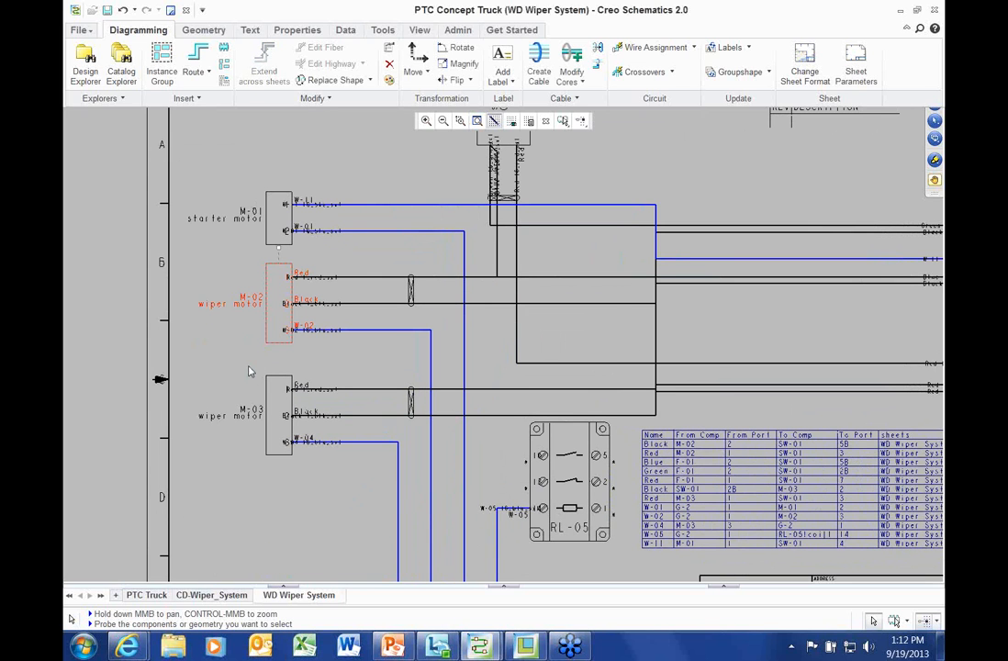
scroll(247, 373, down, 3)
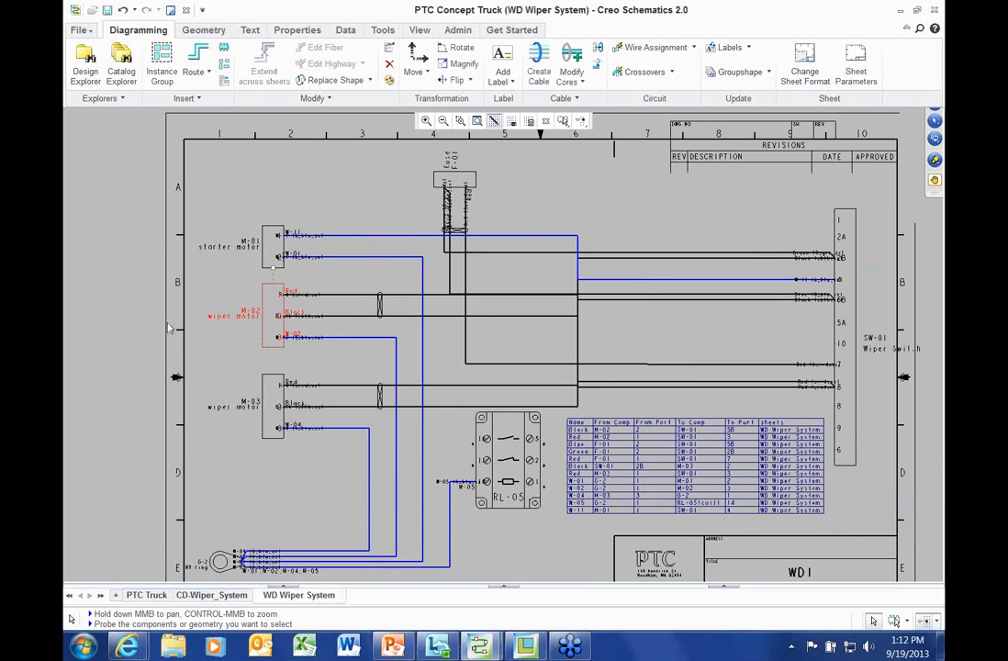
click(144, 304)
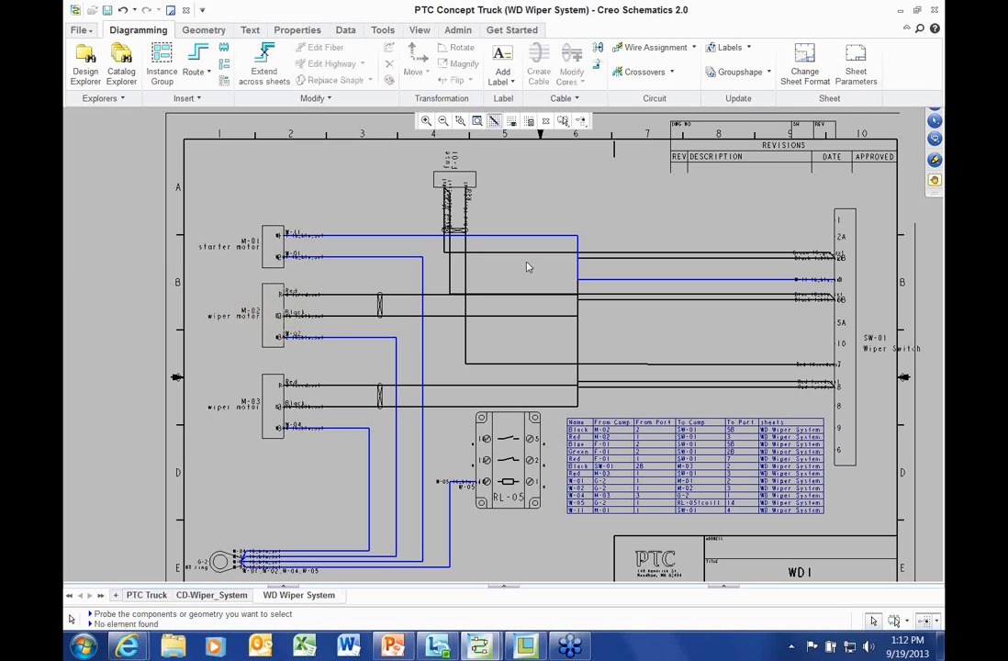
scroll(469, 238, down, 2)
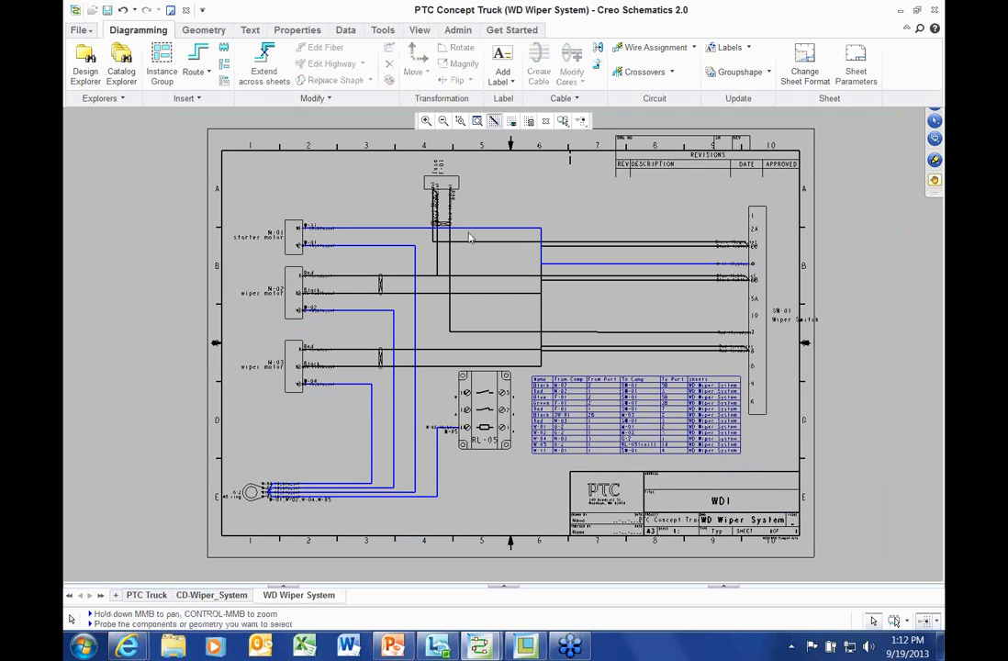
click(458, 30)
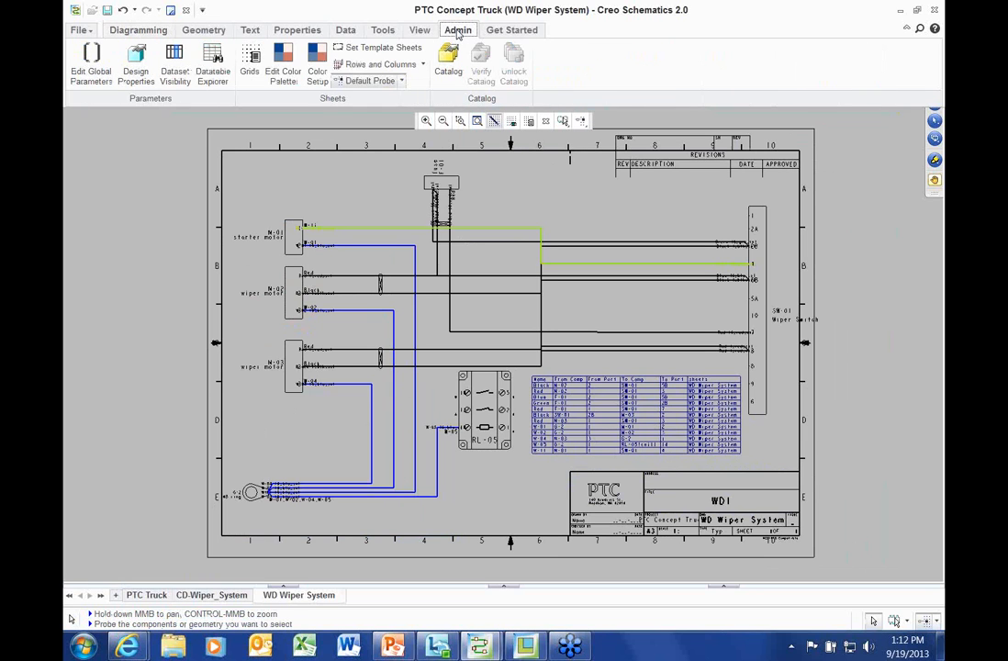
Review Catalog Options and cancel, keeping catalog references Independent, then select the F-01 fuse
click(450, 74)
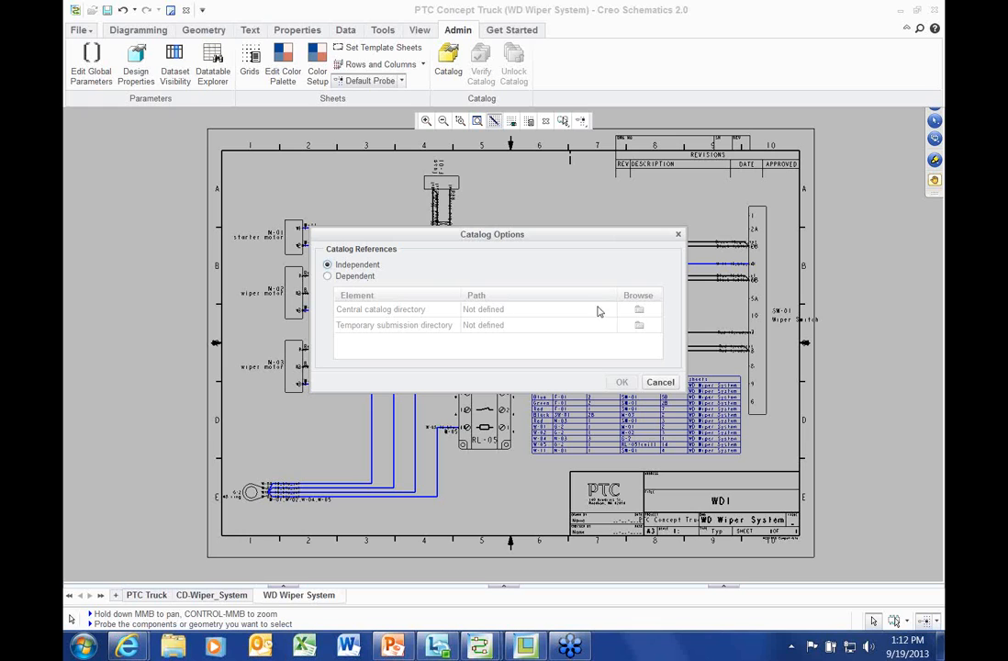
mouse_move(589, 241)
mouse_down()
mouse_move(577, 251)
mouse_move(604, 256)
mouse_up()
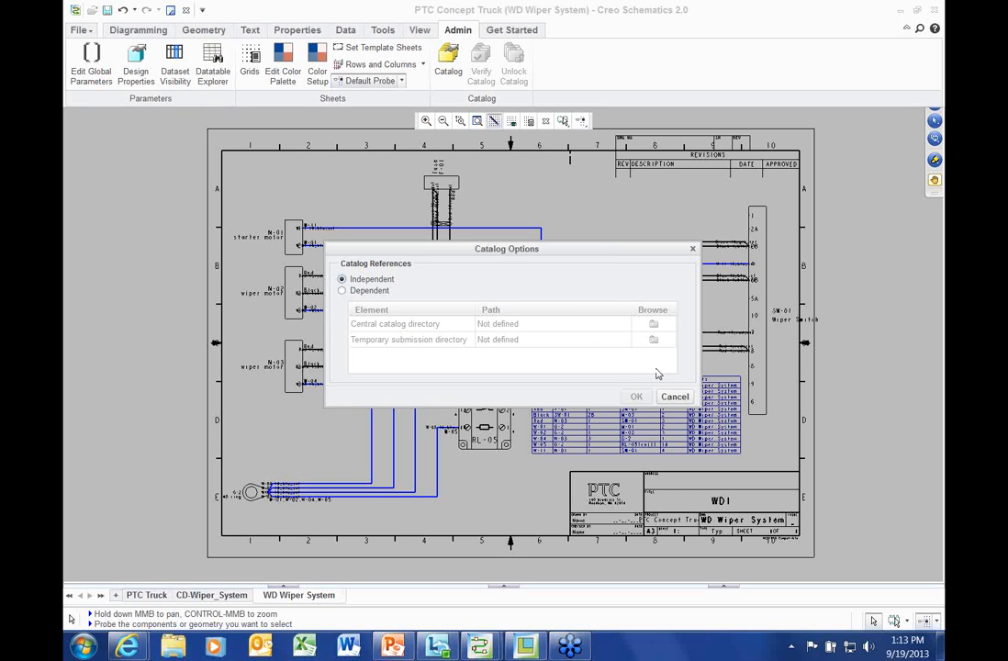
click(675, 397)
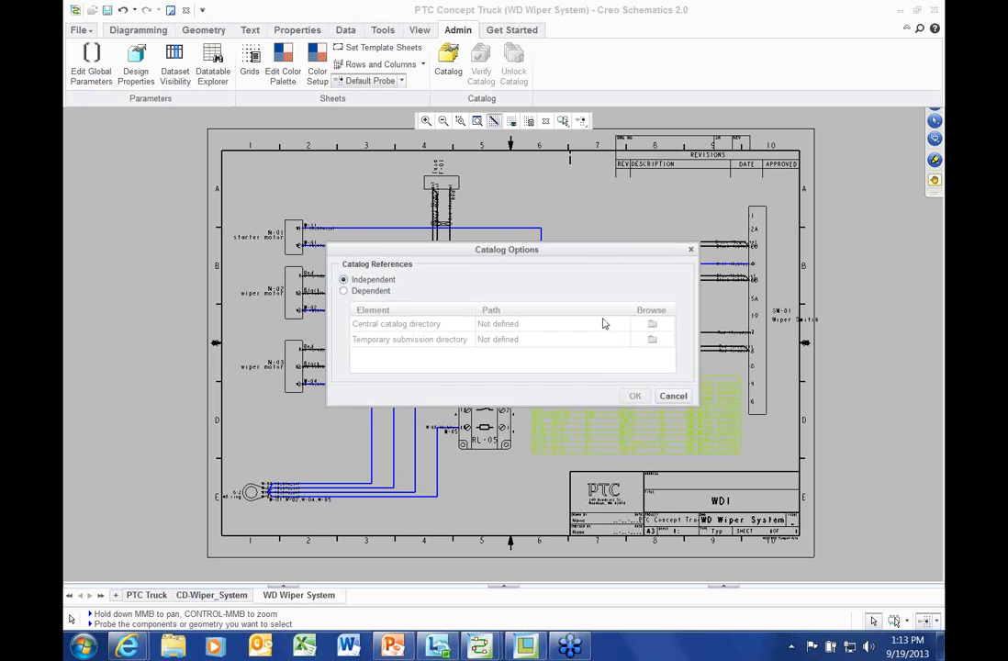
click(440, 173)
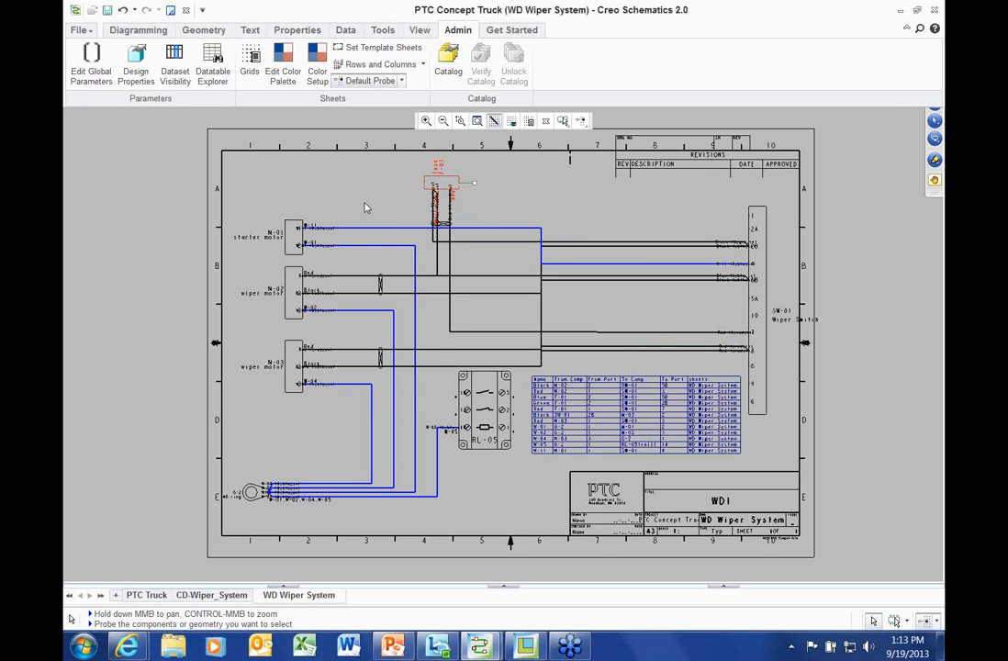
View the File > New options without creating anything, then return to the Diagramming tools
scroll(365, 202, up, 1)
middle_drag(364, 202, 312, 208)
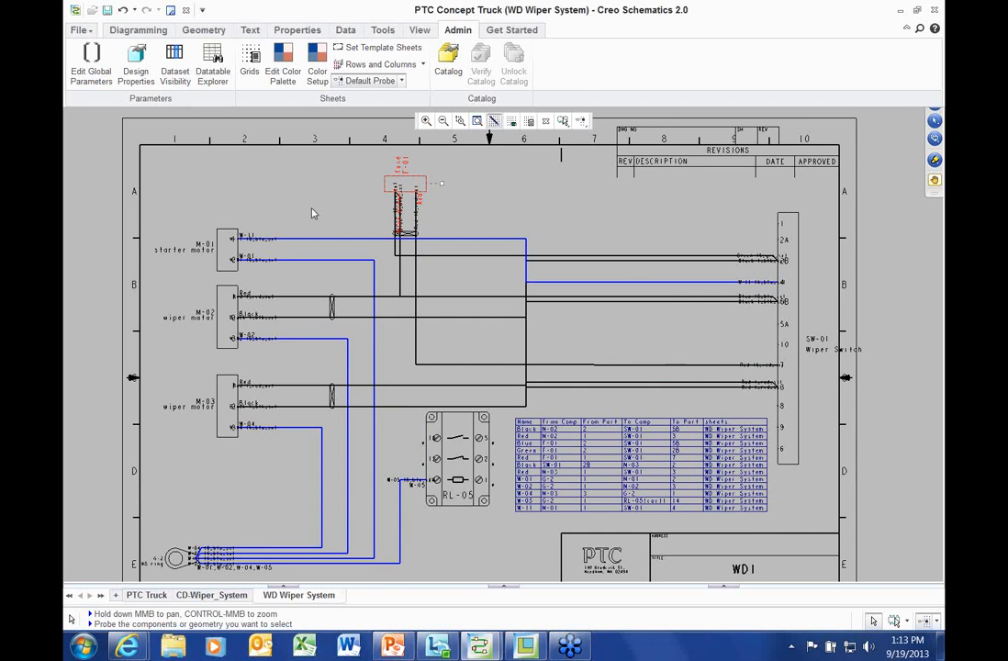
scroll(309, 215, down, 1)
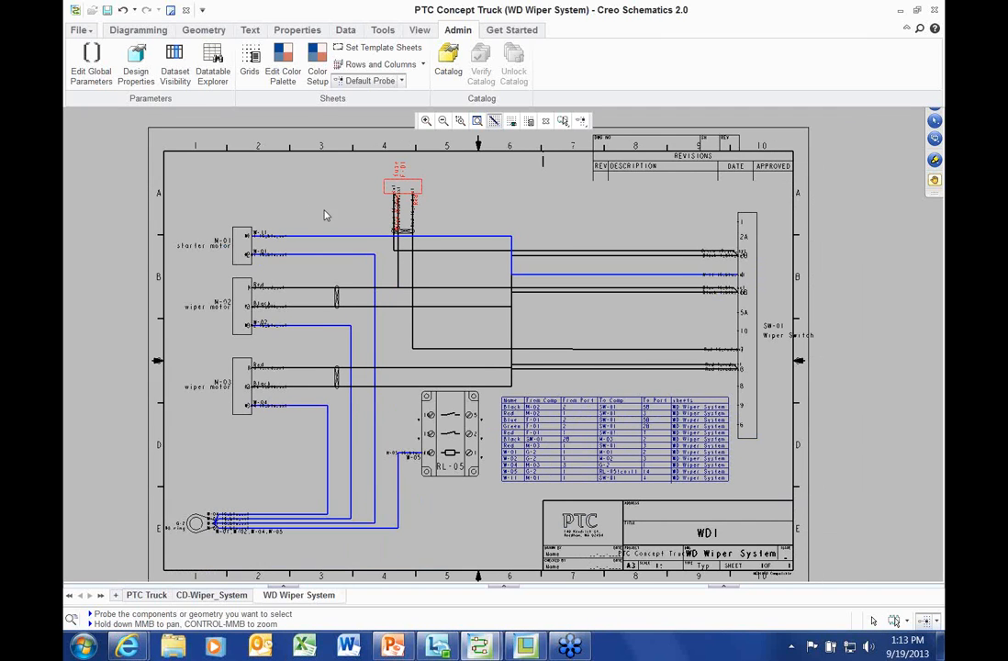
scroll(114, 201, down, 1)
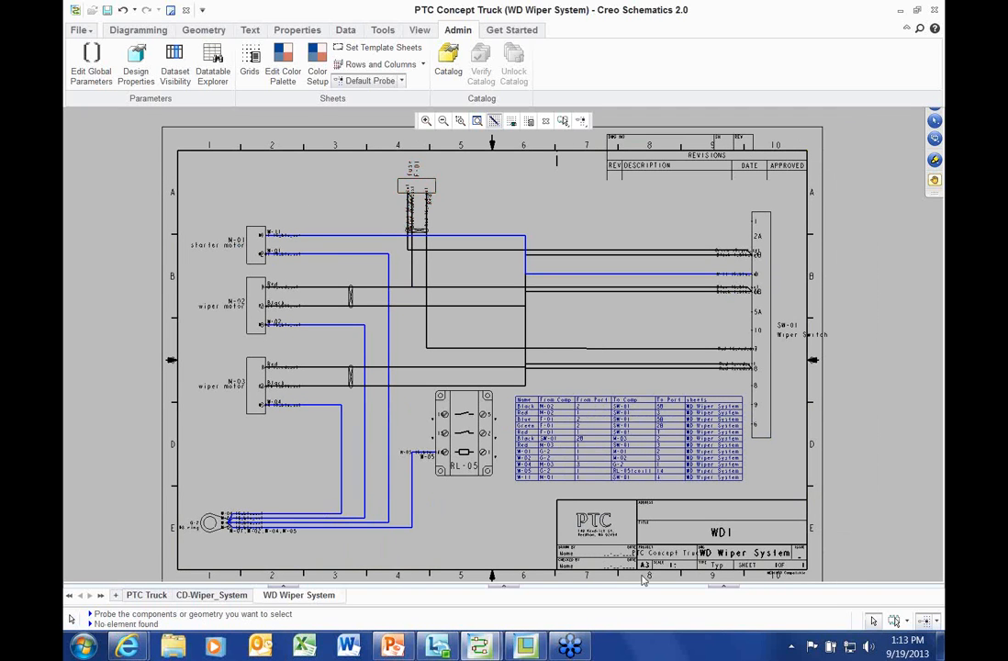
click(83, 30)
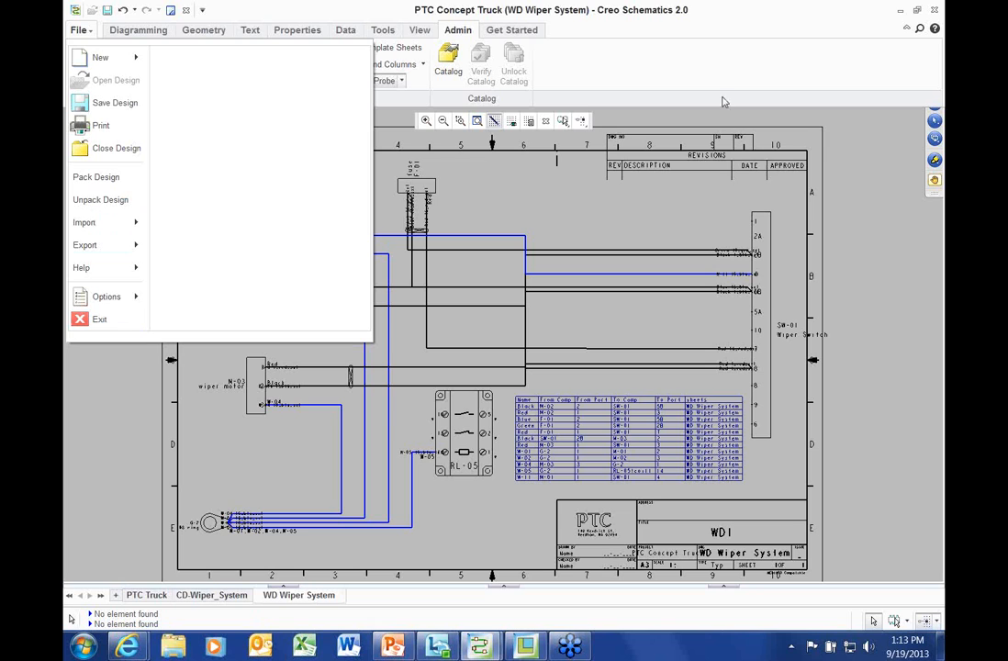
mouse_move(102, 58)
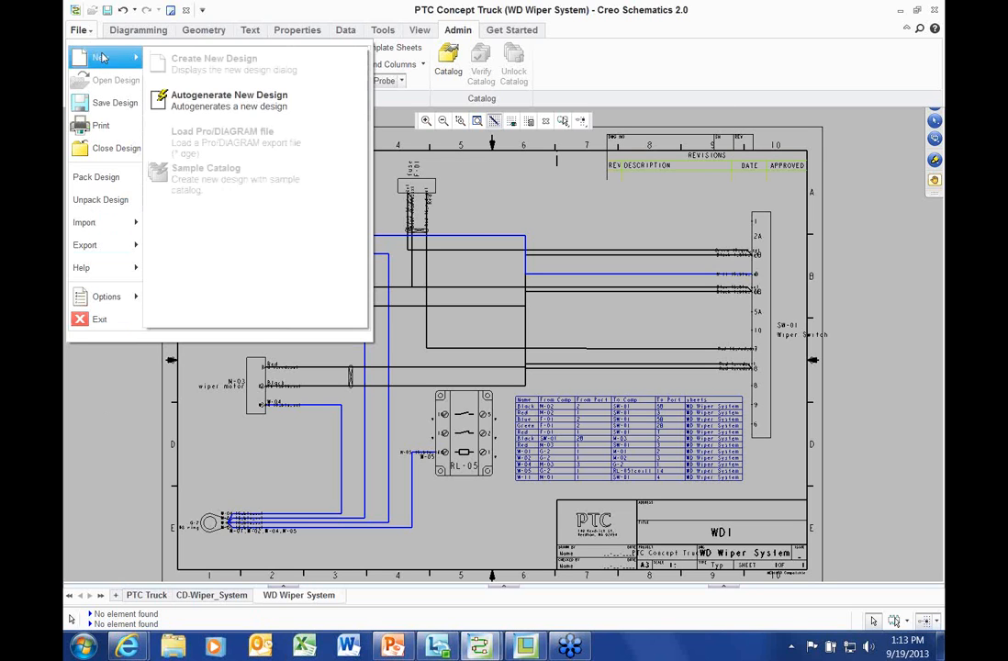
click(78, 29)
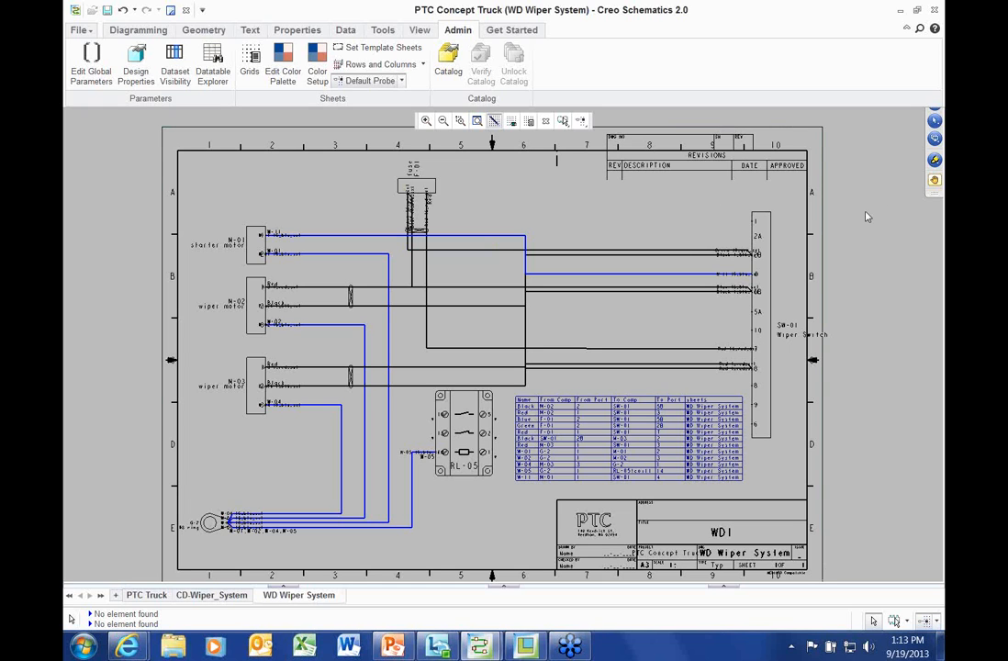
scroll(863, 212, down, 3)
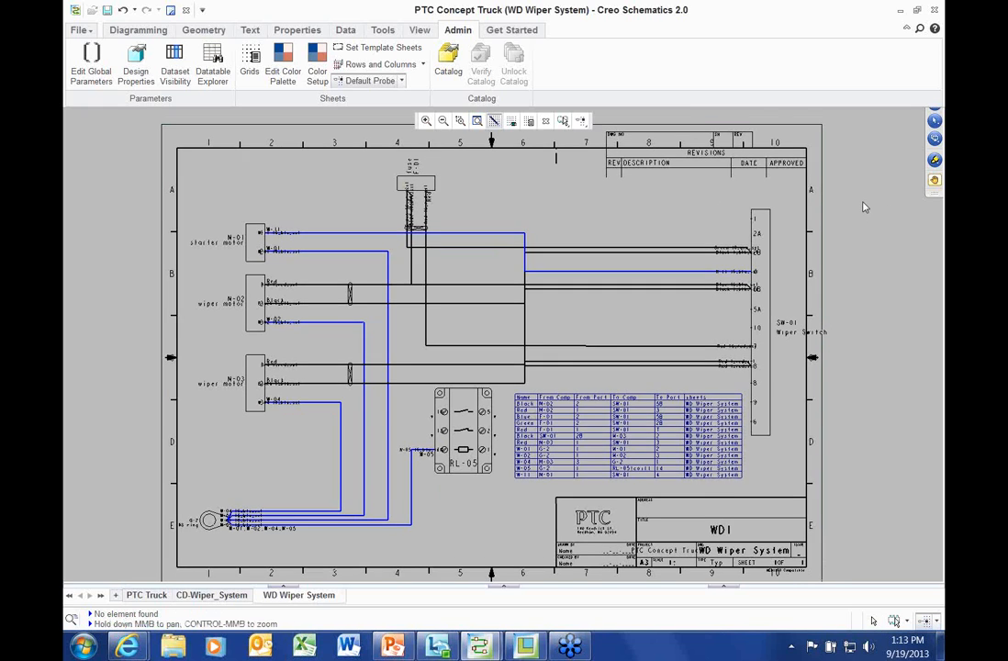
middle_drag(858, 209, 838, 217)
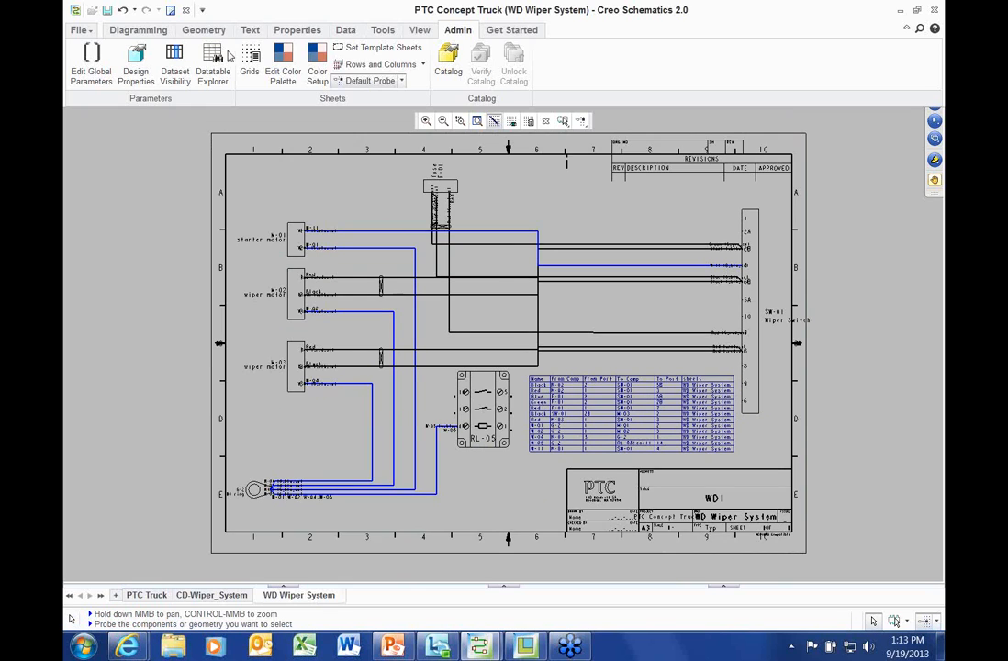
click(145, 31)
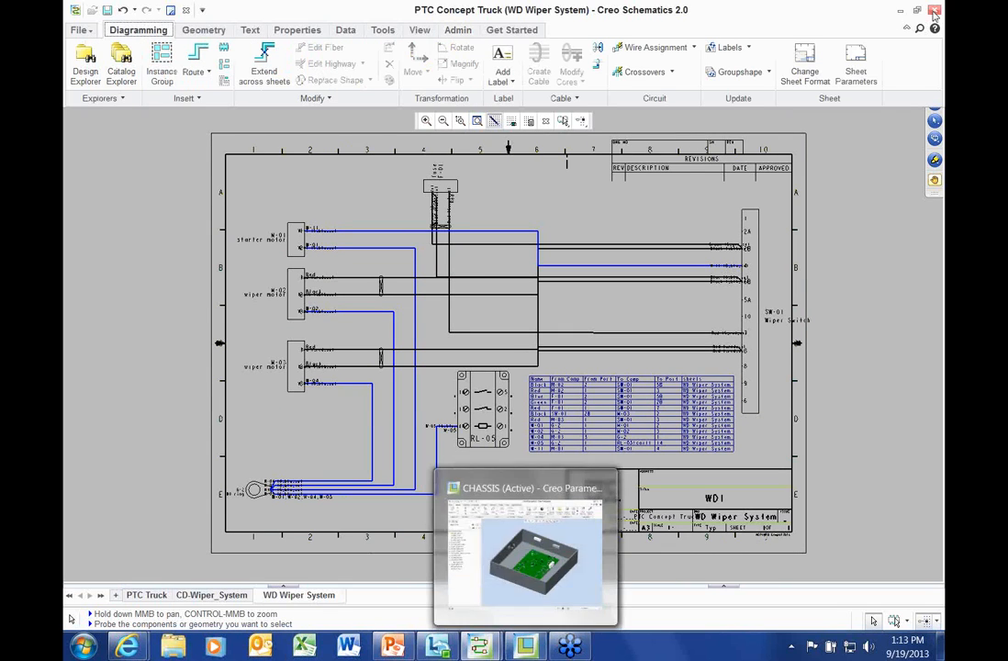
Switch from the wiper schematic to the Electric_demo Diagram_1 window
click(900, 11)
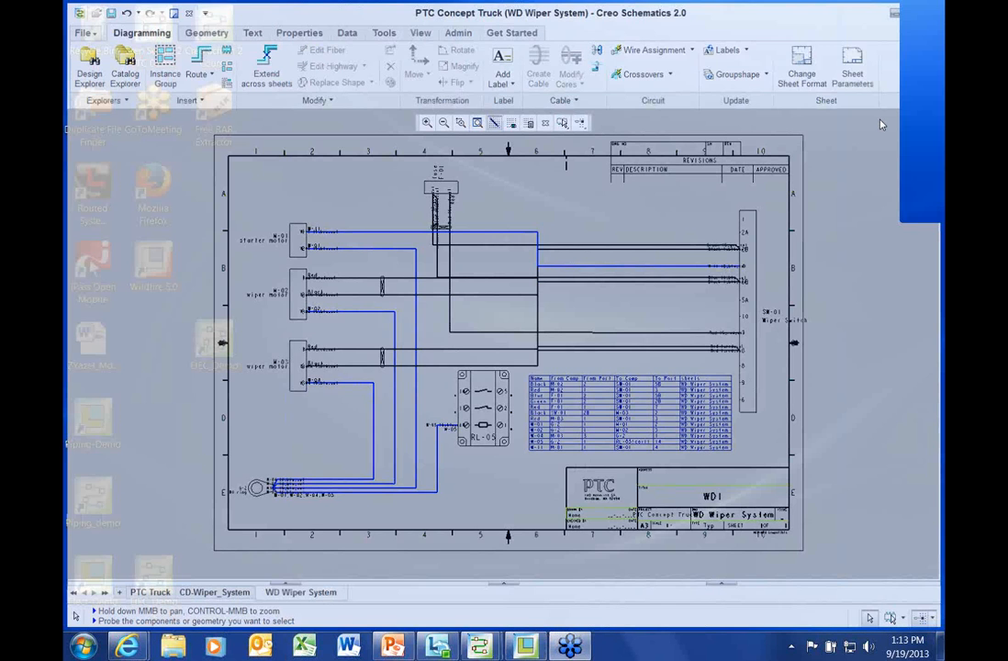
mouse_move(478, 646)
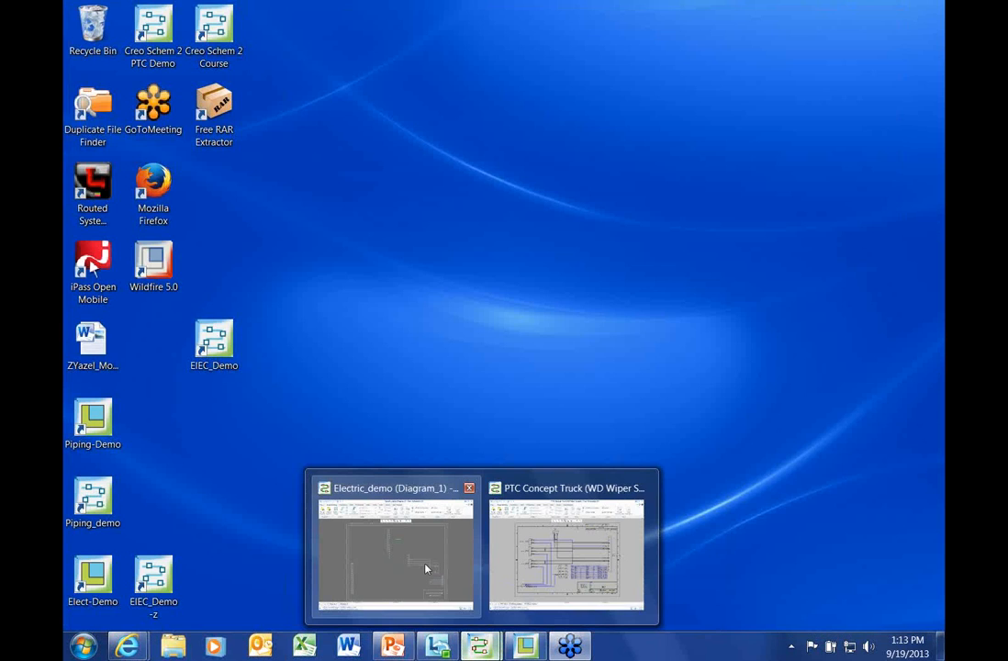
click(426, 567)
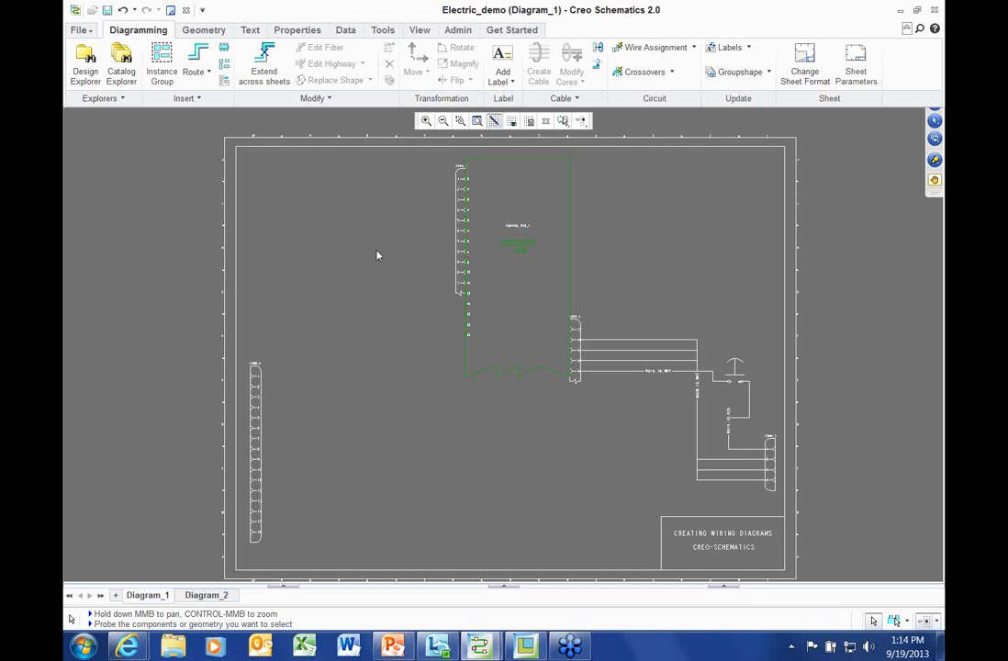
scroll(274, 198, down, 3)
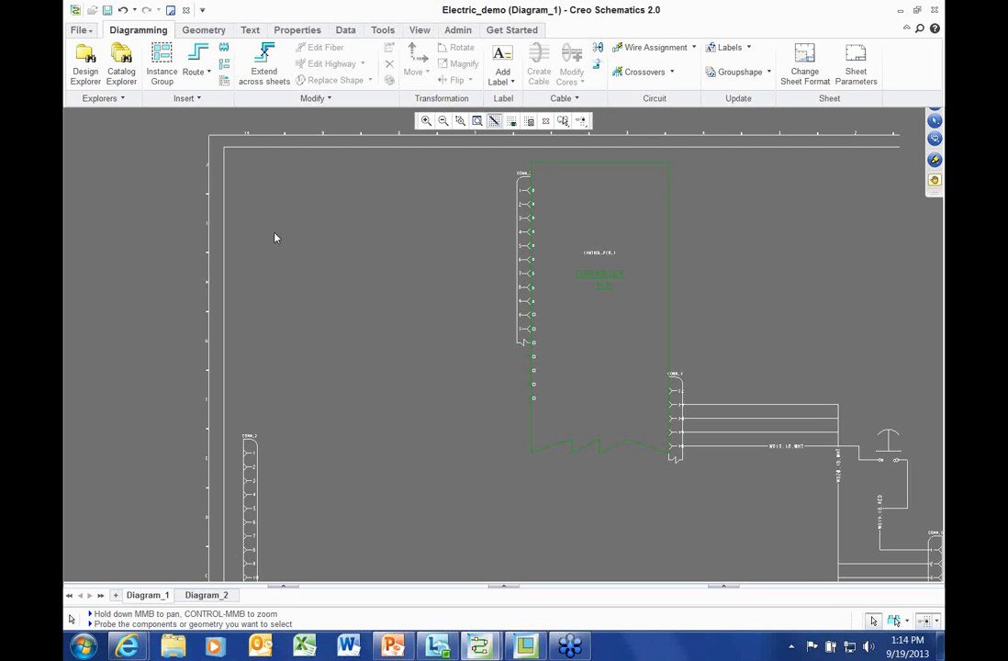
scroll(319, 187, up, 3)
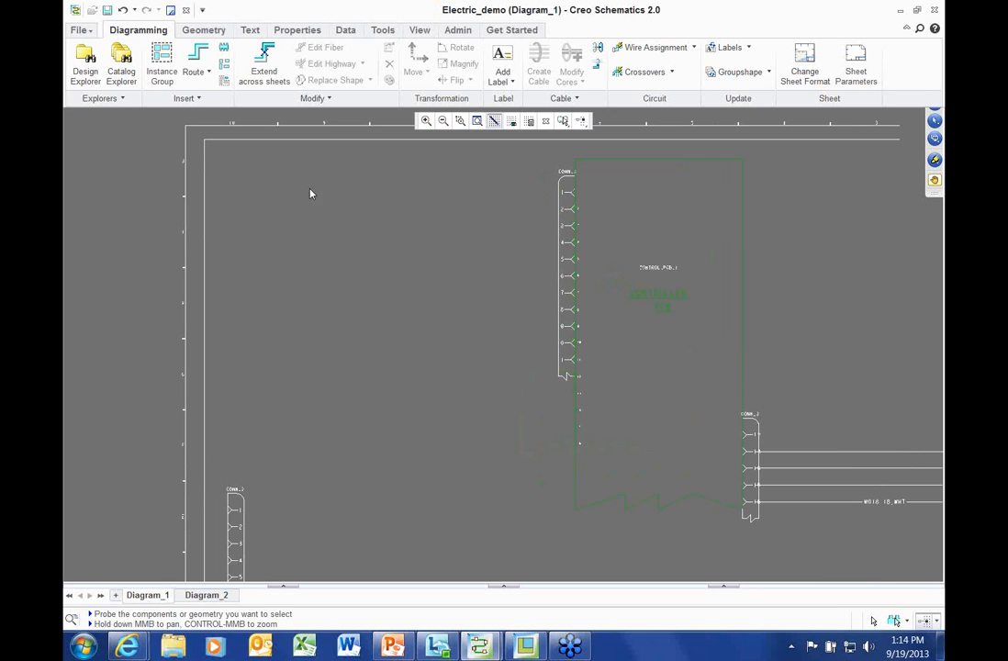
middle_drag(291, 198, 295, 193)
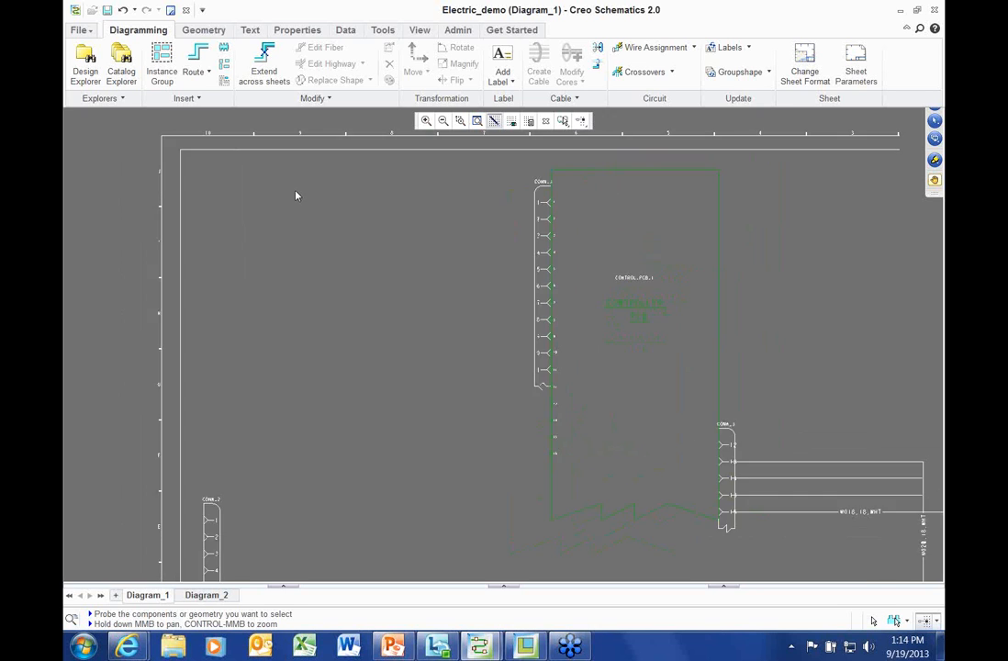
Select the controller connector, its wire and the switch, then bring up the switch's context menu
click(540, 198)
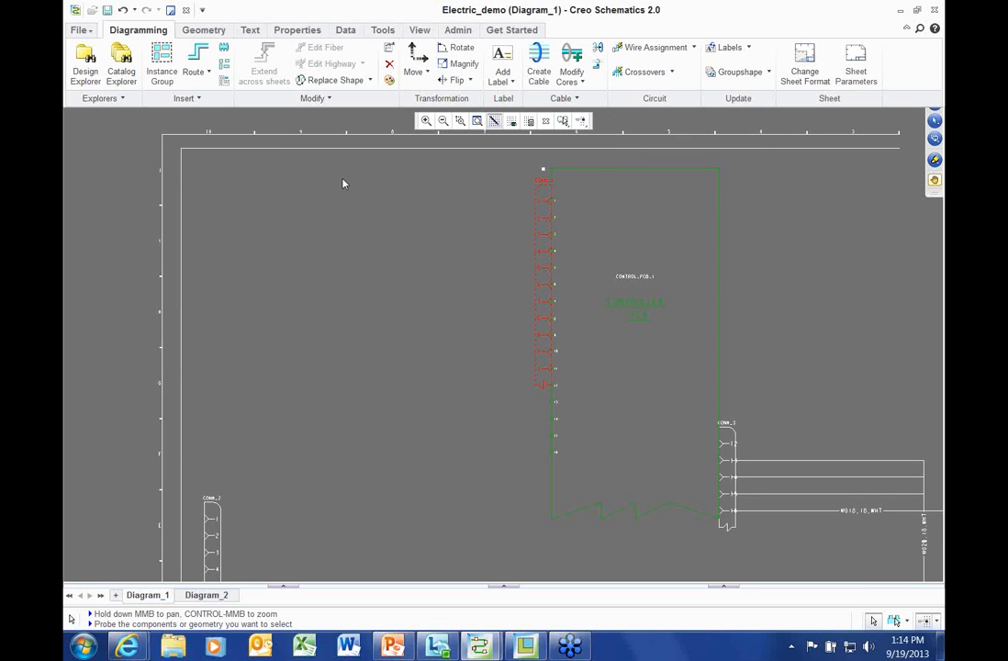
scroll(413, 360, down, 1)
middle_drag(788, 452, 578, 333)
click(608, 336)
click(719, 377)
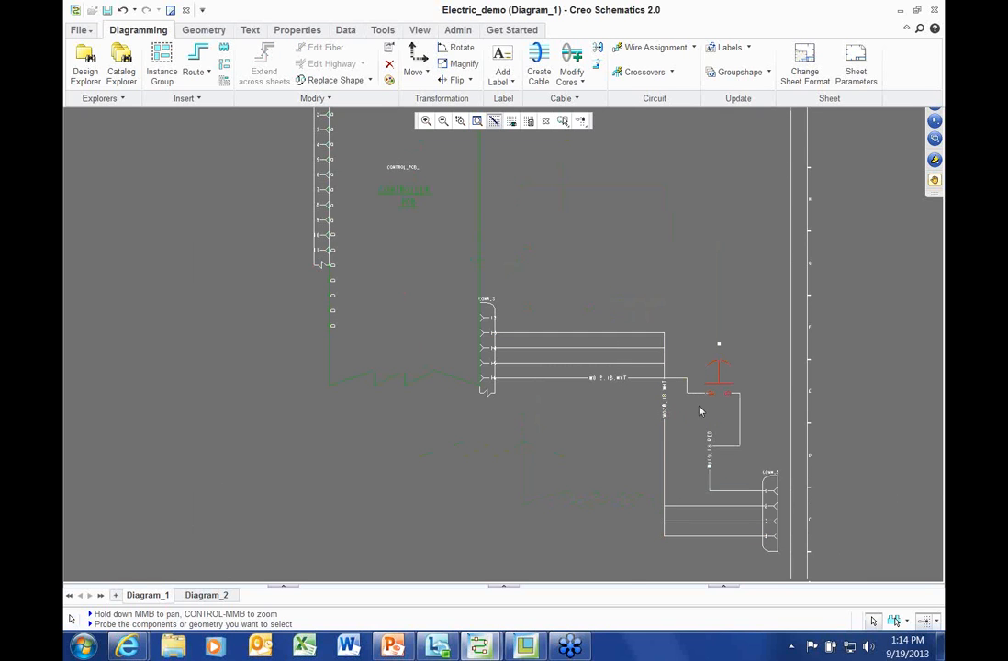
scroll(712, 388, down, 2)
middle_drag(711, 389, 484, 341)
scroll(483, 353, up, 3)
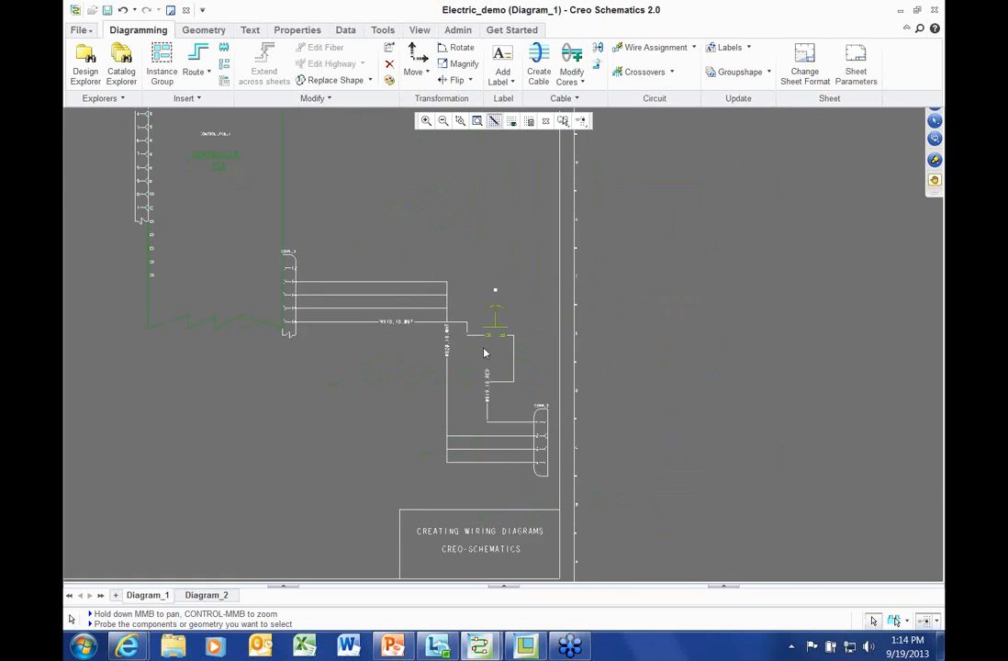
right_click(520, 175)
click(556, 435)
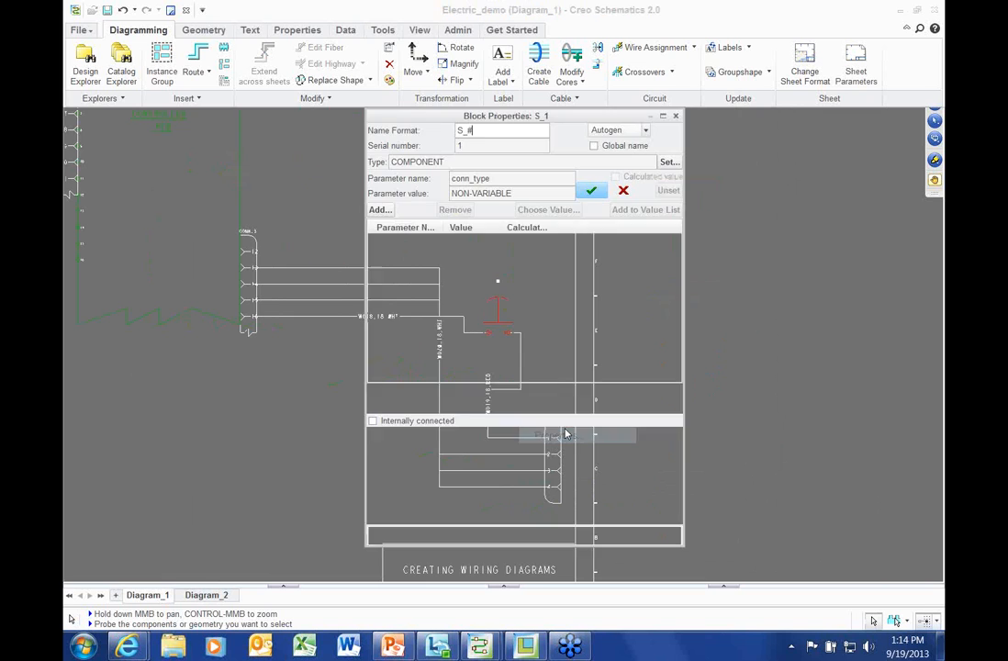
drag(563, 120, 755, 100)
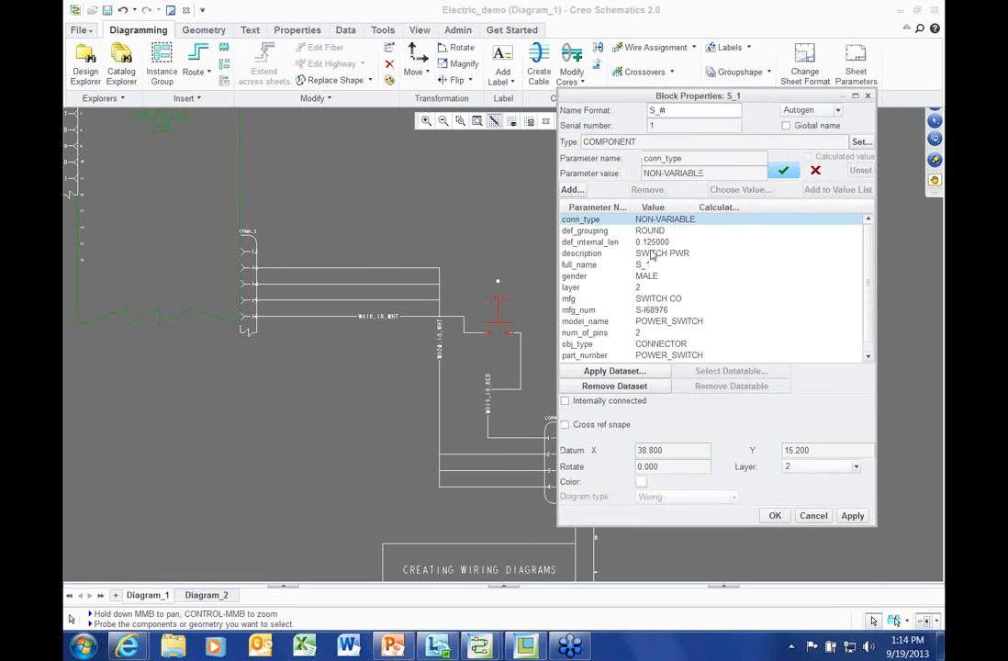
drag(634, 207, 658, 200)
drag(689, 526, 688, 562)
click(634, 411)
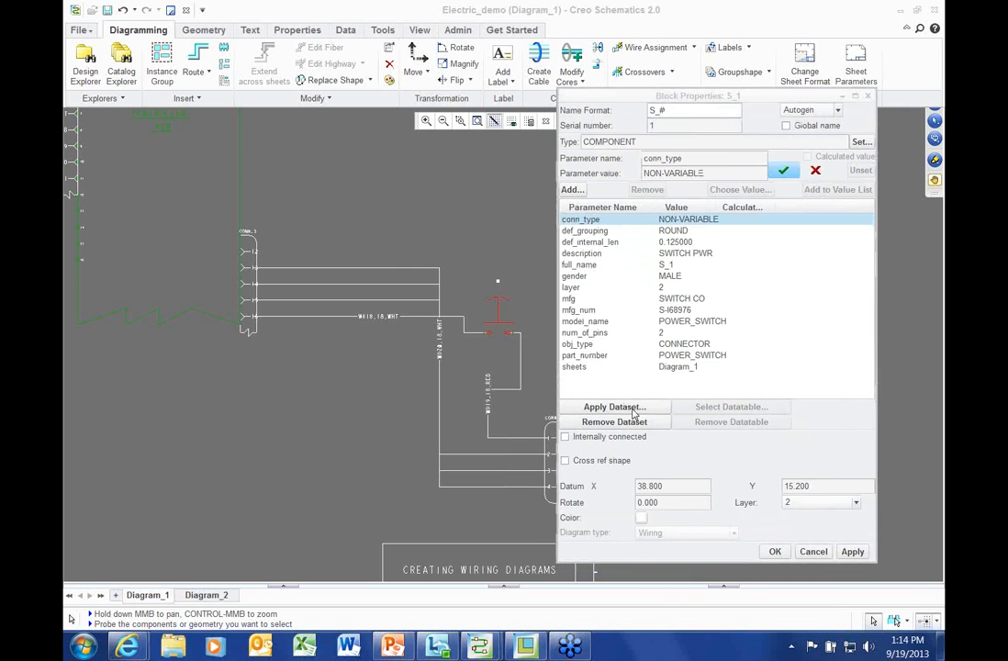
drag(513, 347, 427, 279)
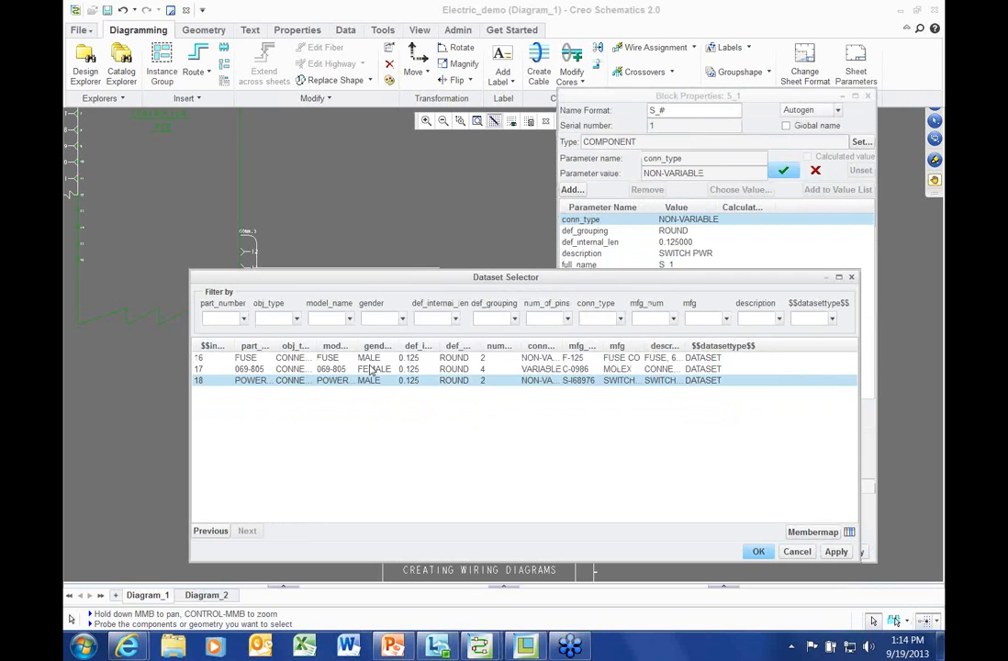
drag(314, 342, 351, 342)
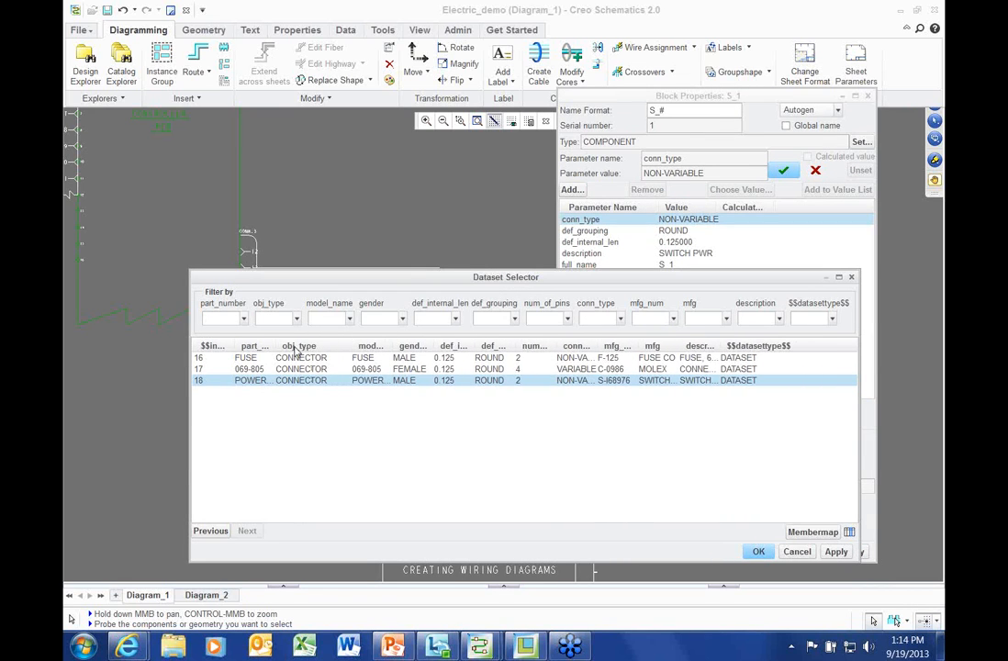
drag(277, 342, 327, 342)
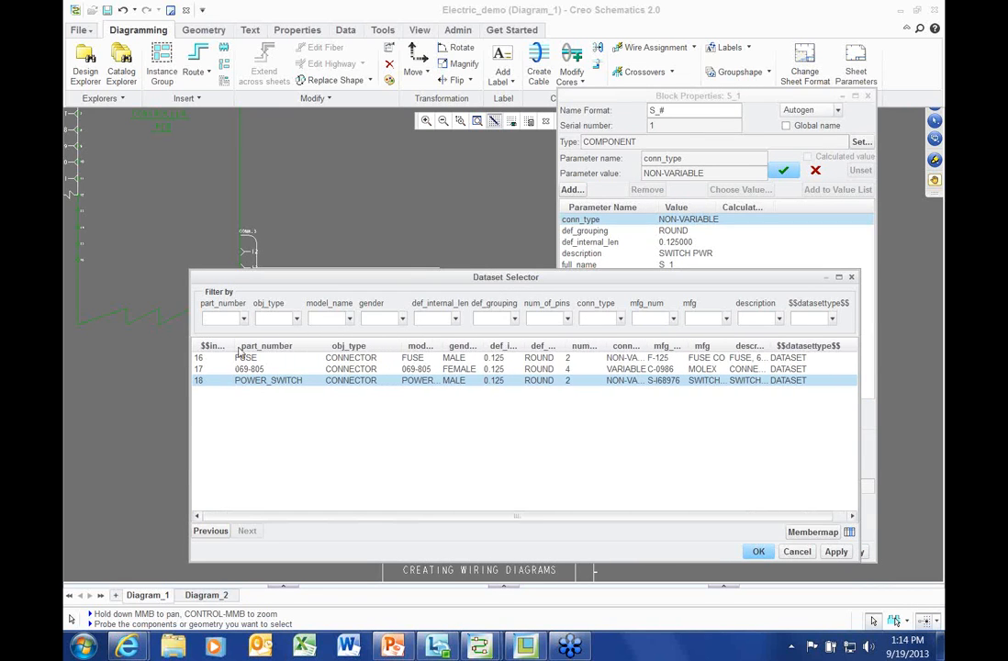
drag(236, 345, 260, 346)
drag(476, 345, 516, 345)
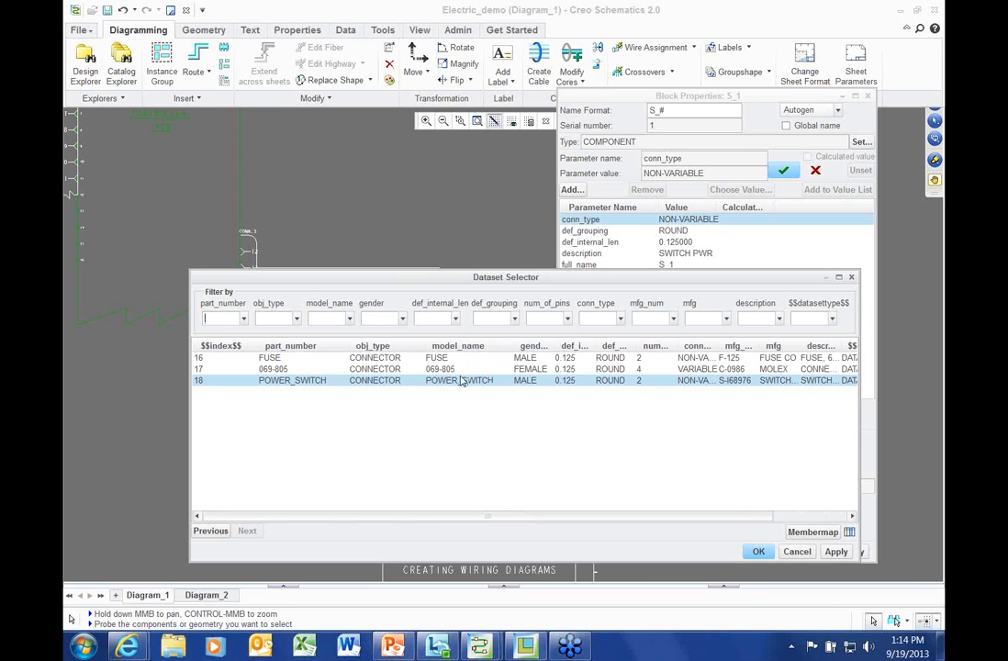
drag(728, 276, 680, 262)
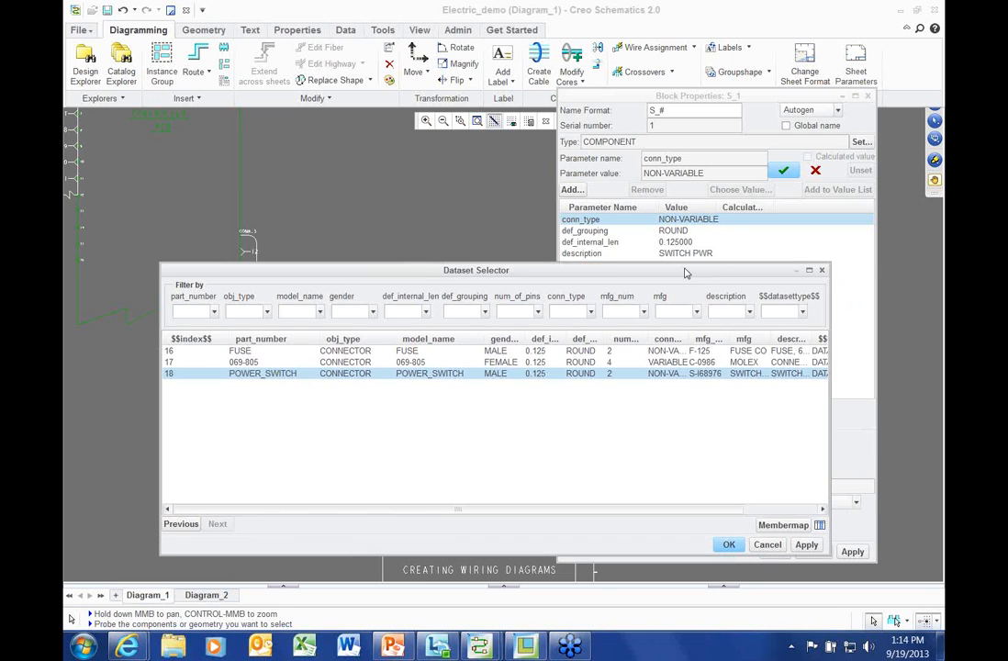
drag(810, 286, 905, 285)
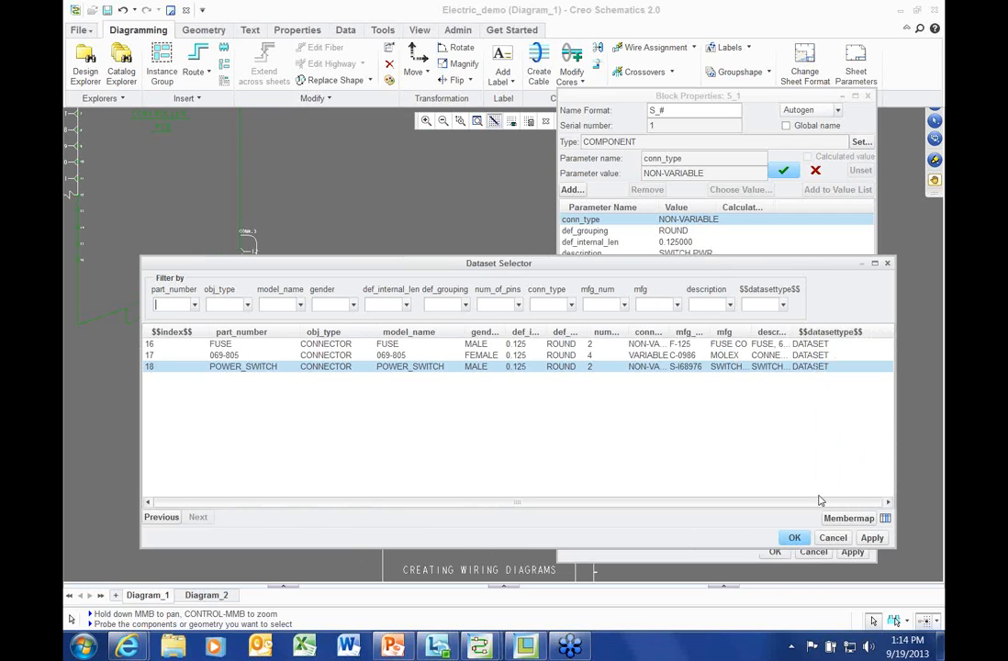
click(794, 538)
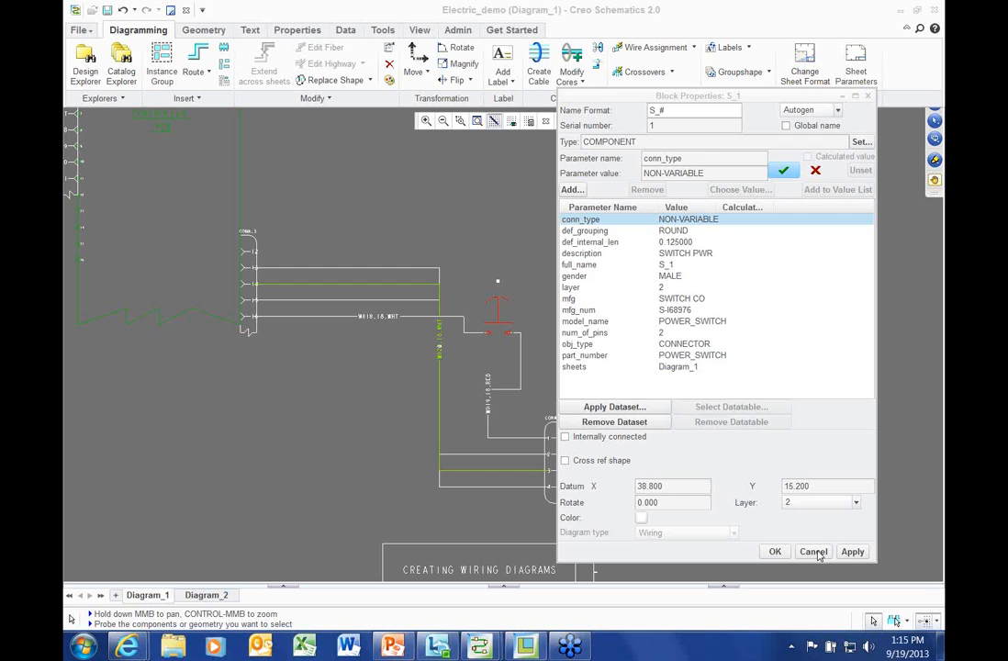
click(818, 554)
scroll(519, 353, down, 2)
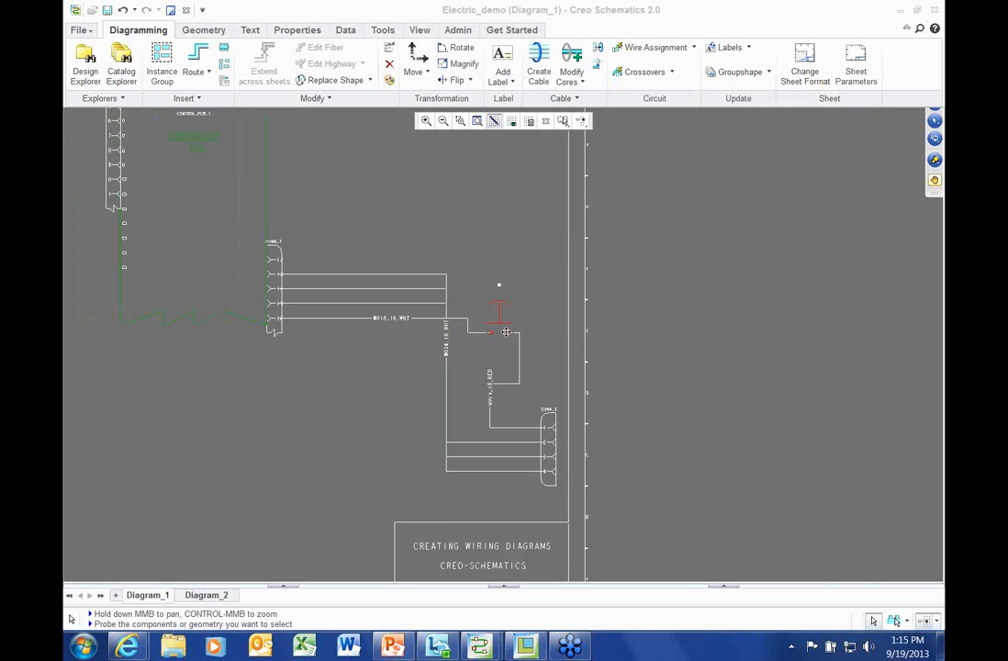
In Catalog Explorer, browse Groups and pick CONNECTORS > VARIABLE_CONN_FEM
middle_drag(549, 360, 816, 425)
middle_drag(472, 341, 538, 408)
click(122, 67)
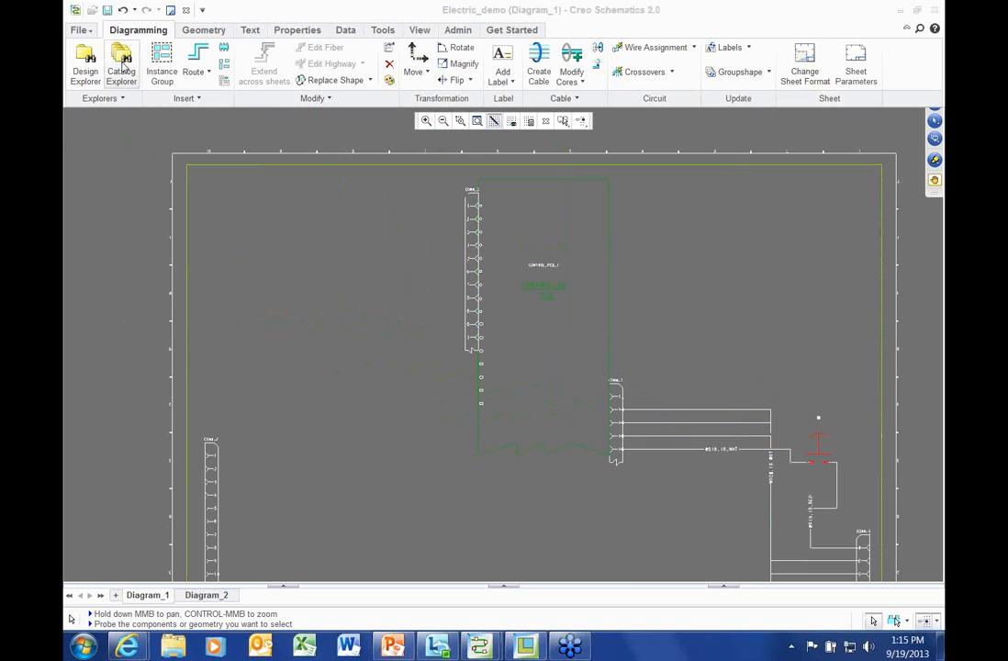
click(236, 188)
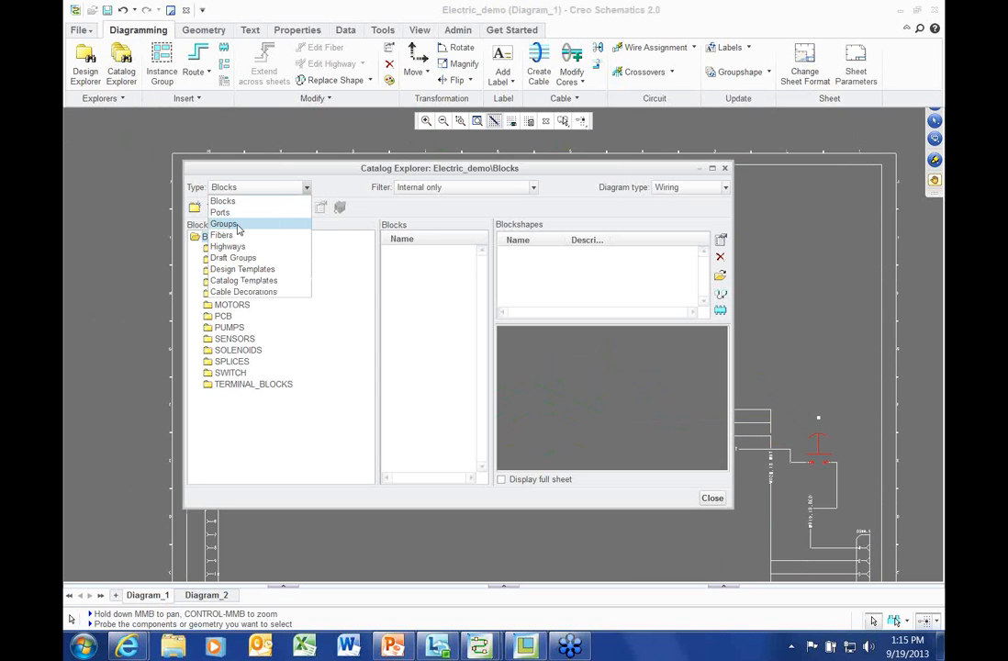
click(237, 225)
click(236, 260)
click(410, 253)
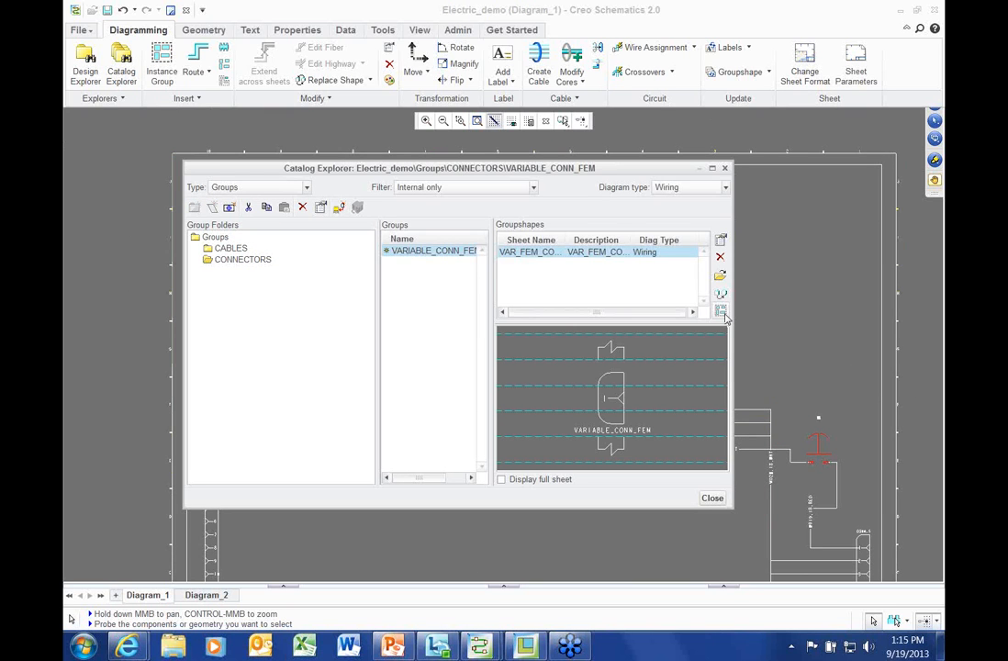
Start placing the connector mirrored vertically (MirrorV) with Total Ports set to 16
drag(718, 344, 261, 263)
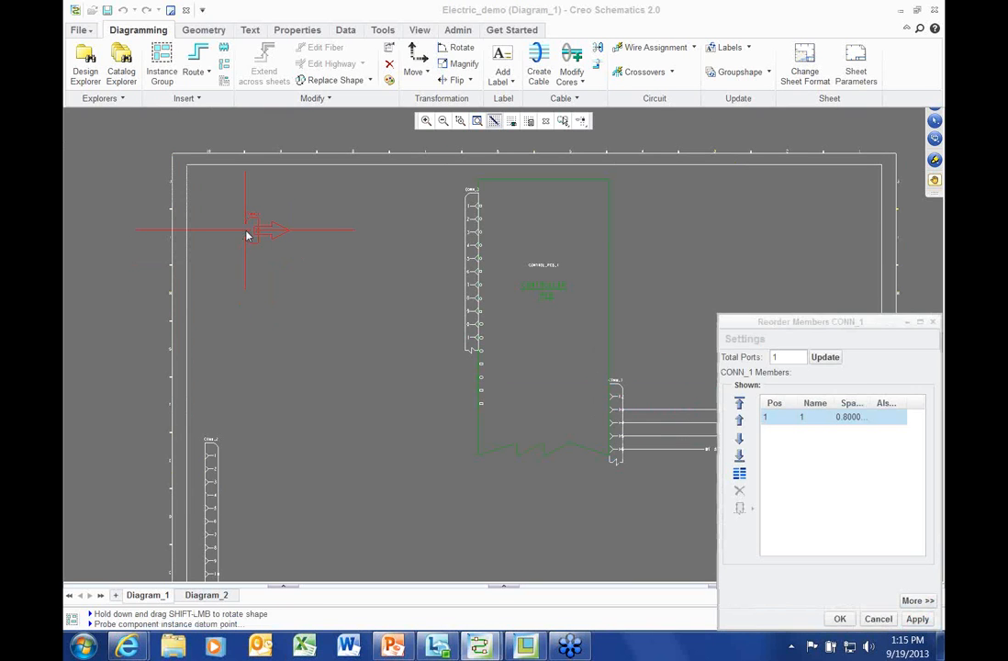
right_click(246, 237)
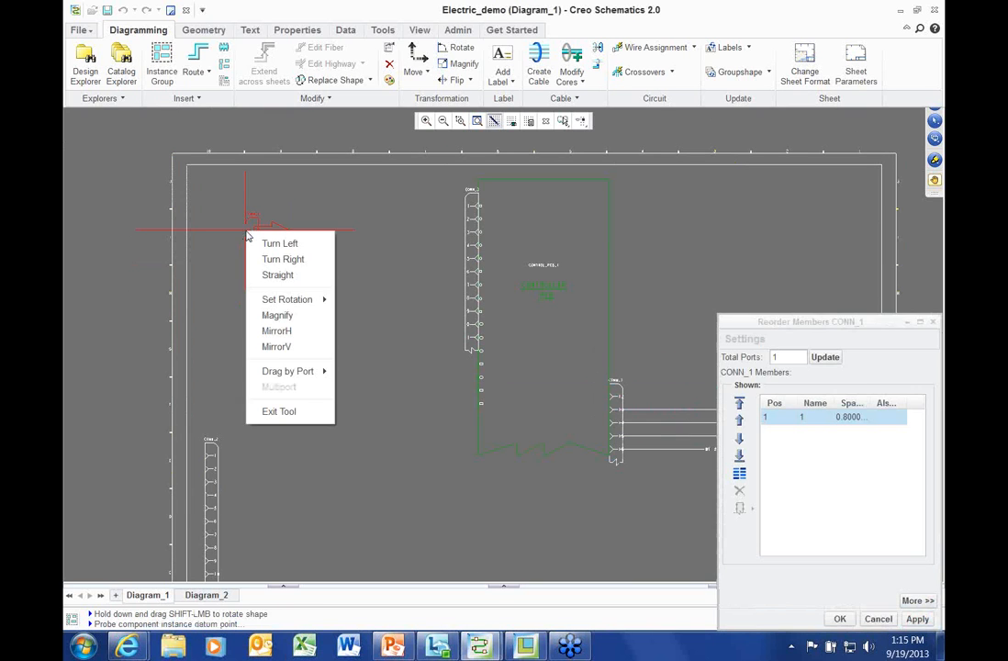
click(273, 347)
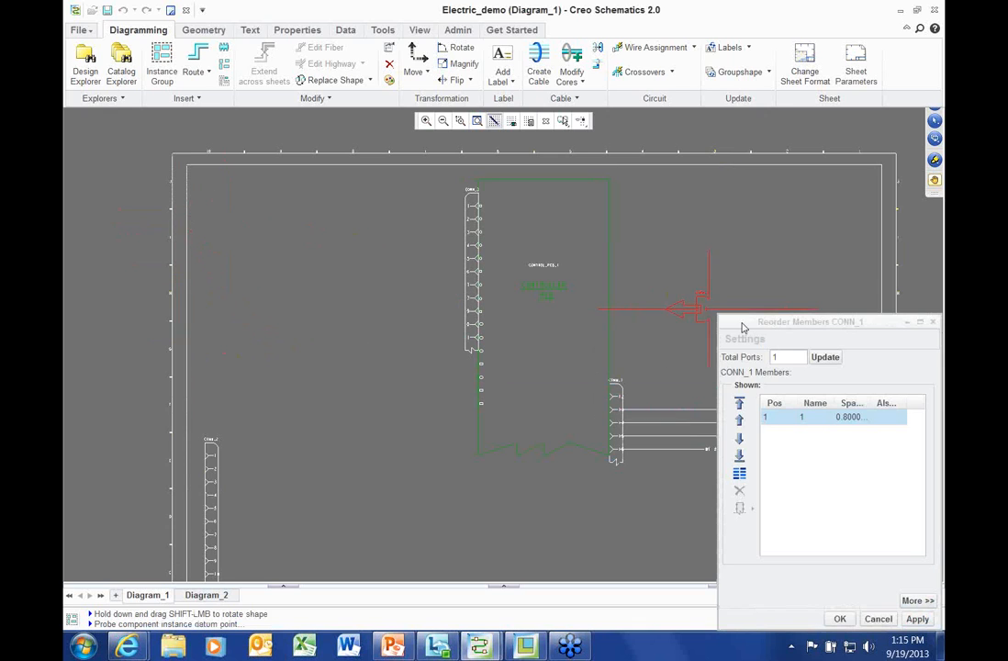
drag(746, 323, 345, 192)
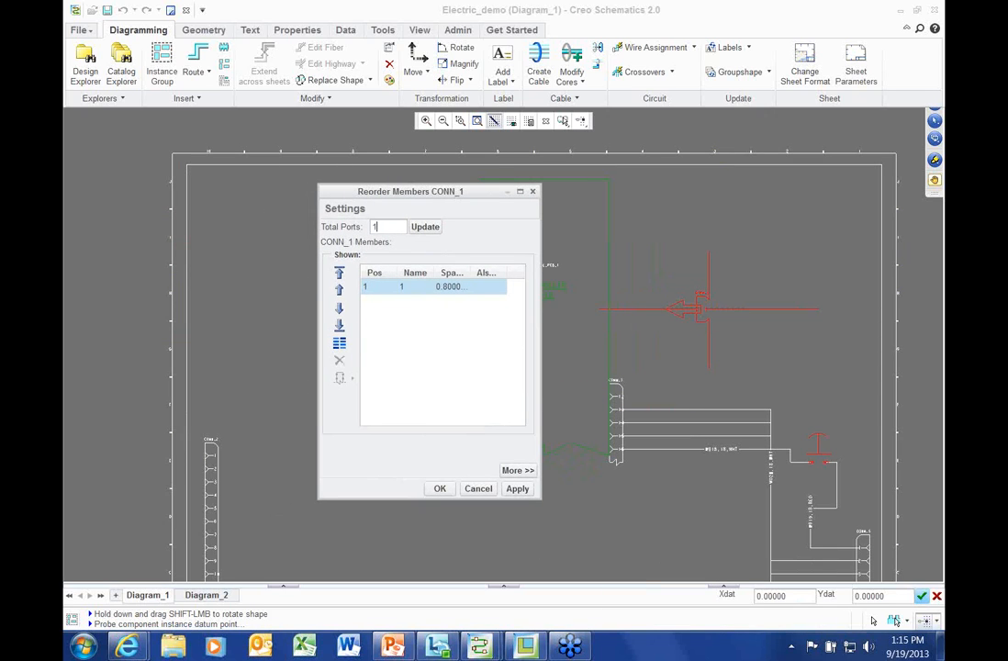
text(16)
key(Return)
click(516, 490)
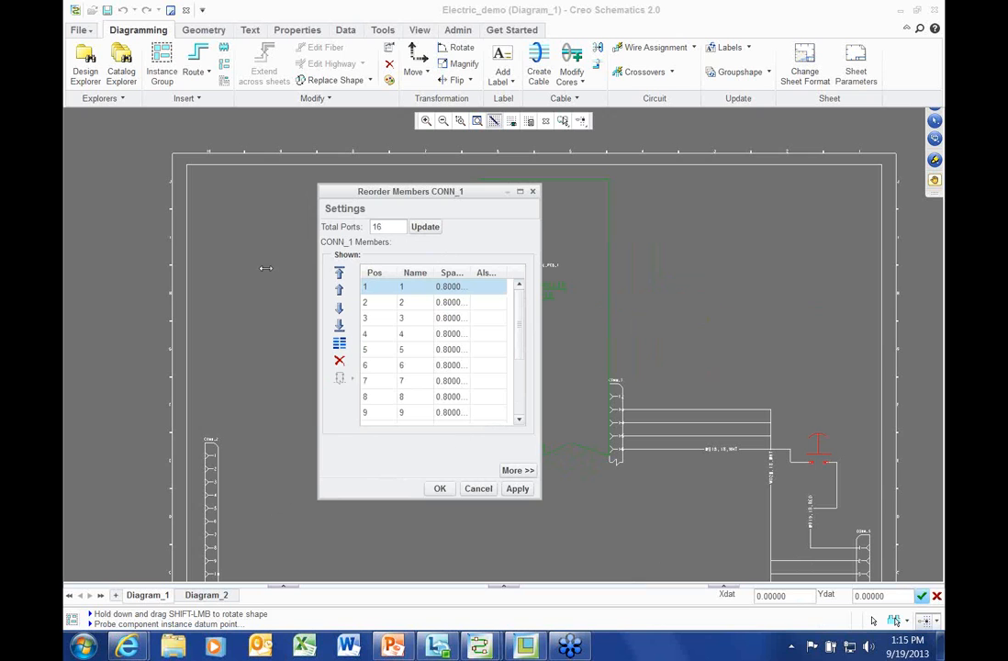
Place CONN_1 near the sheet's left edge, exit the placement tool and close the catalog
drag(357, 195, 616, 283)
scroll(251, 194, up, 2)
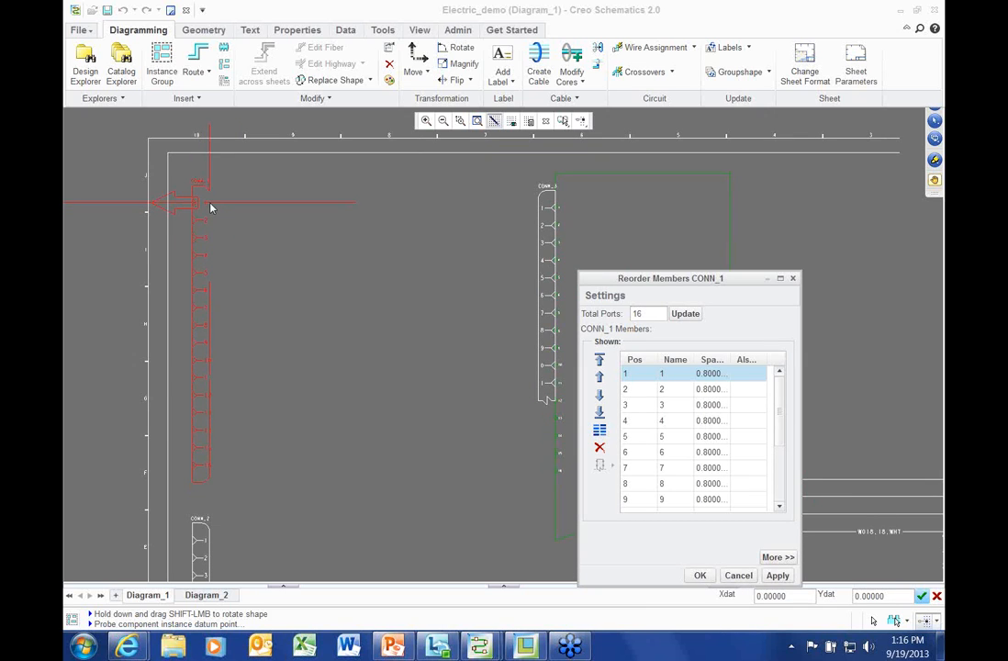
click(209, 207)
right_click(328, 201)
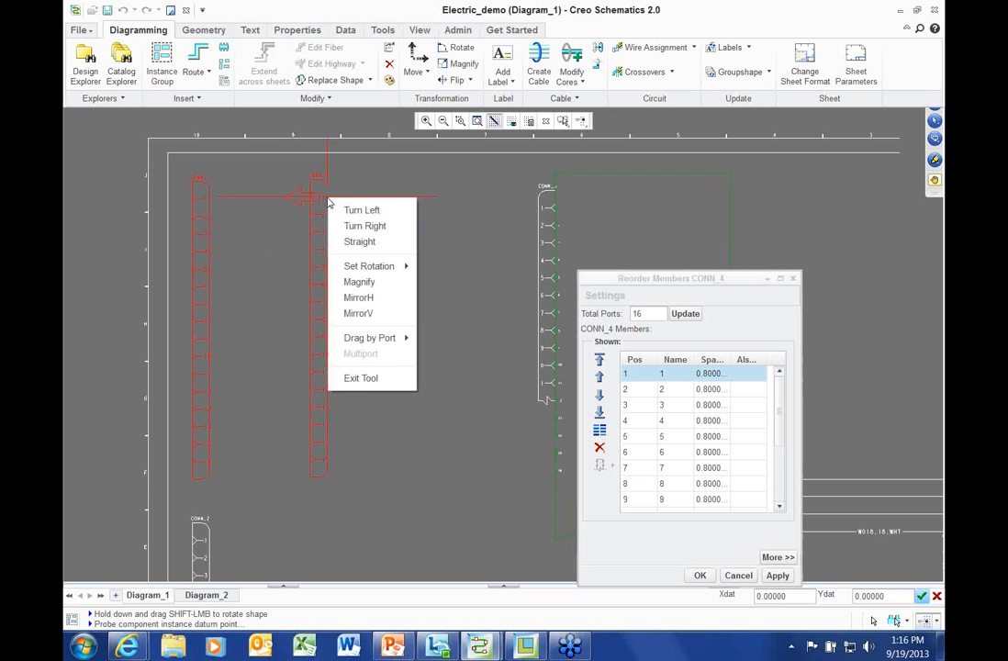
click(361, 378)
click(712, 499)
scroll(220, 237, down, 5)
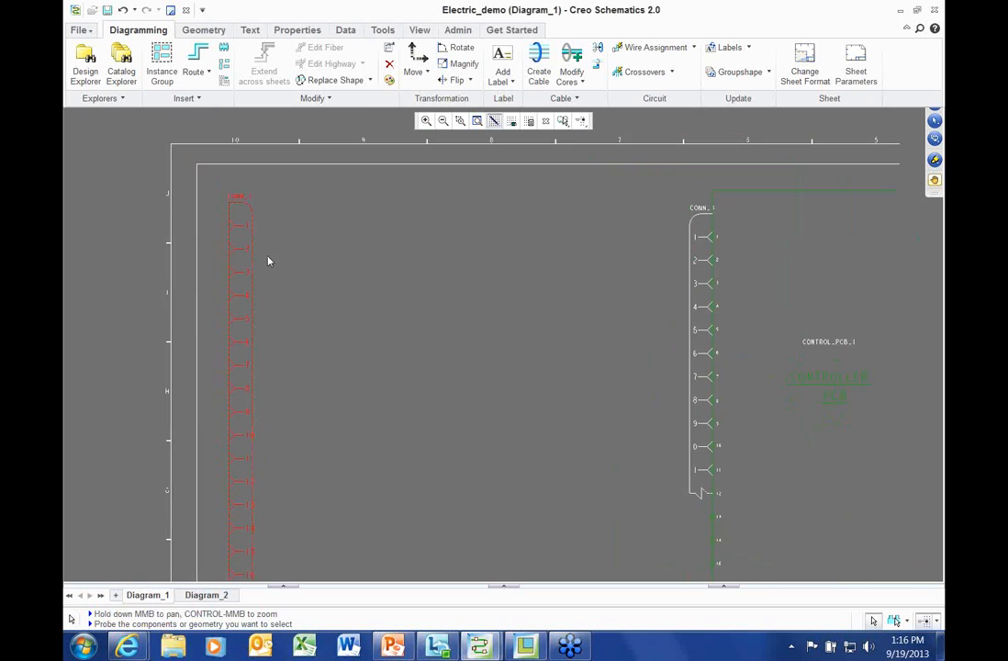
Reverse the order of pins 1 to 3 in CONN_1's Reorder Members list
scroll(268, 261, down, 2)
right_click(313, 191)
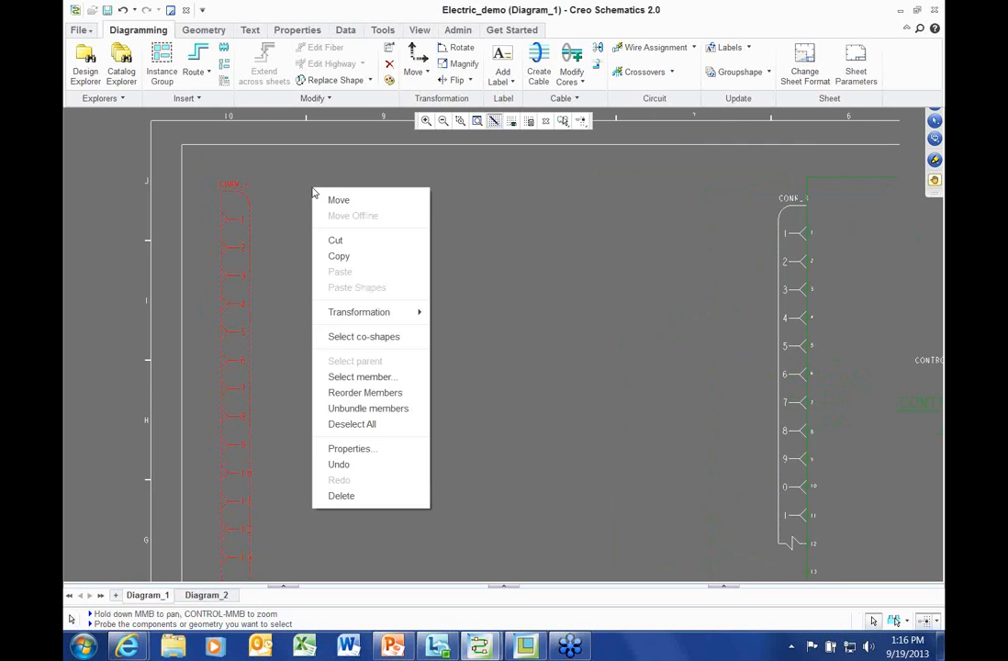
click(381, 393)
click(449, 418)
shift+click(452, 448)
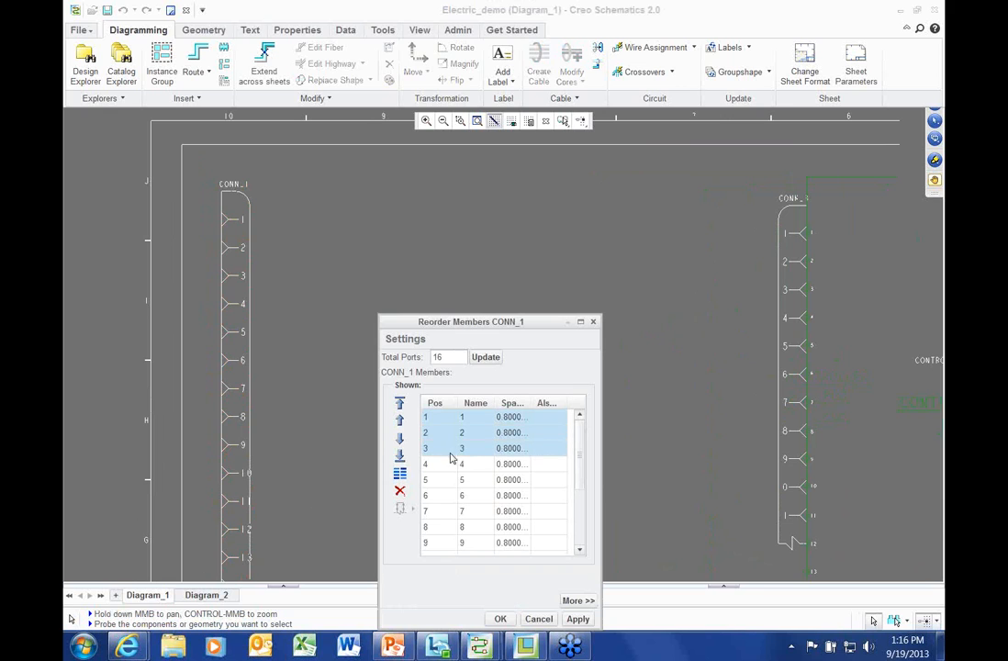
click(399, 473)
Set spacing 1.6 on pins 2 and 1, apply, and confirm with OK
drag(450, 322, 450, 173)
click(468, 289)
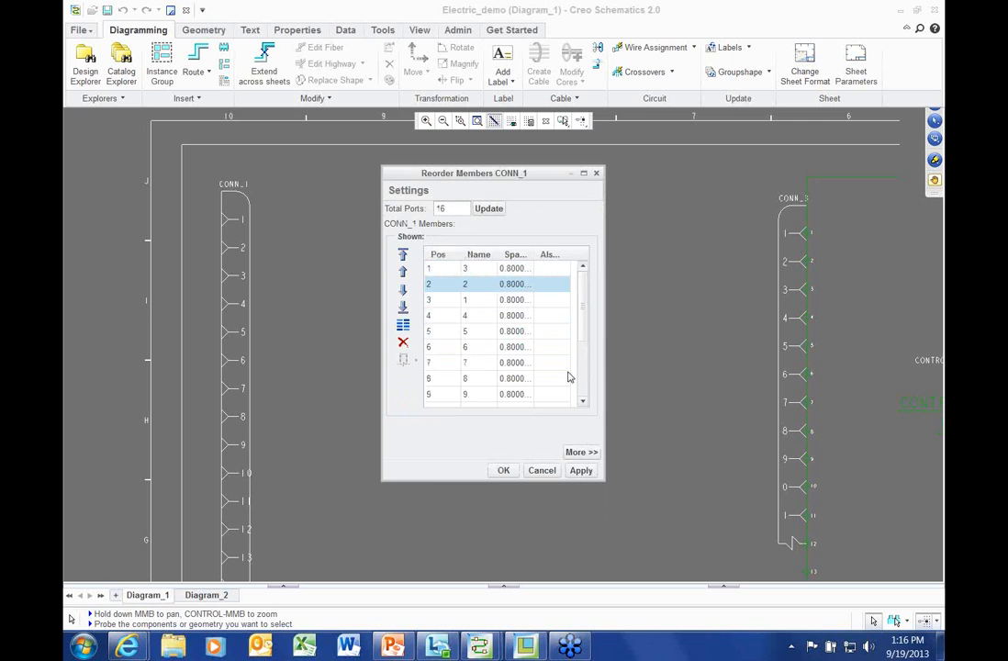
click(524, 285)
drag(530, 253, 567, 253)
text(1.6)
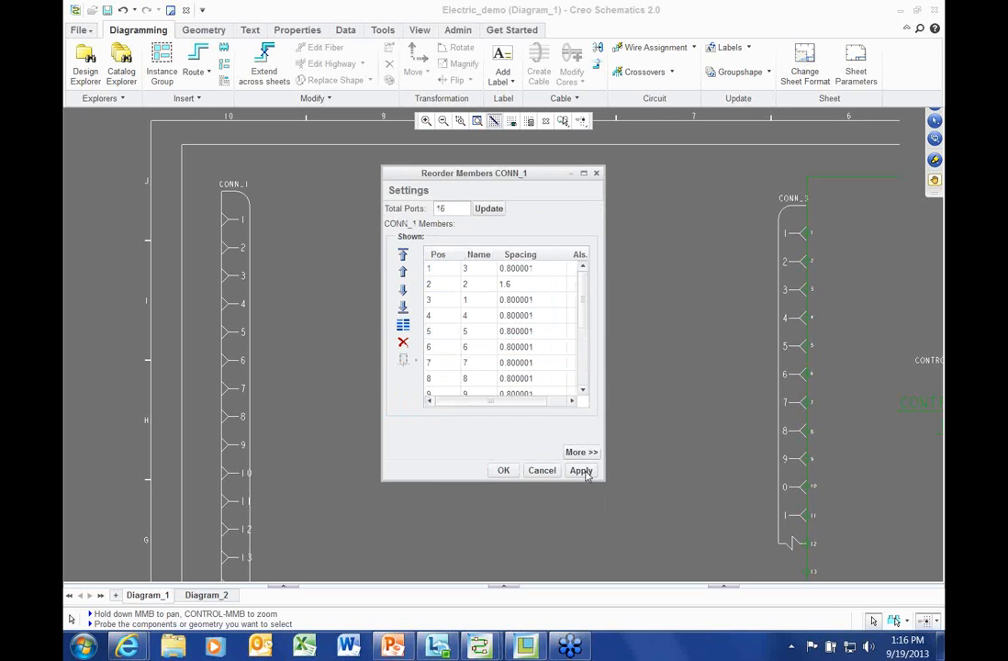
click(584, 472)
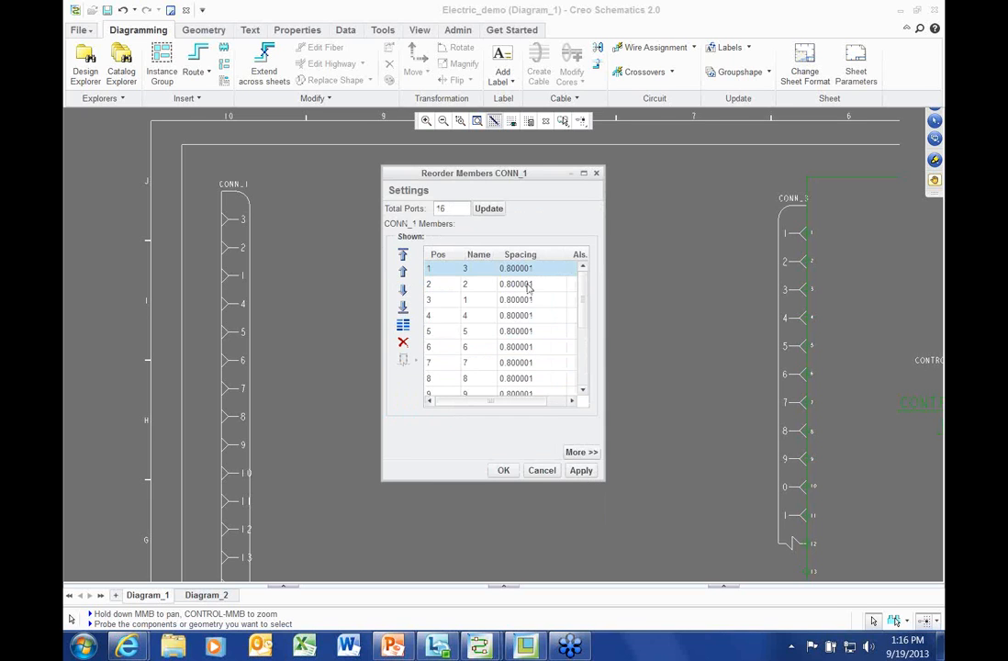
click(531, 306)
text(1)
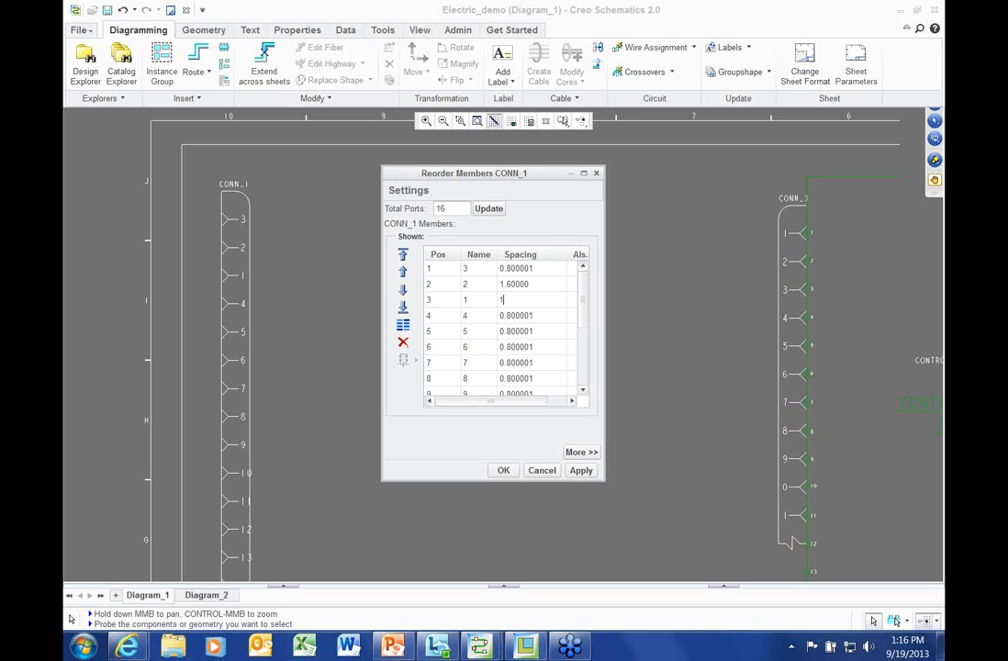
key(Return)
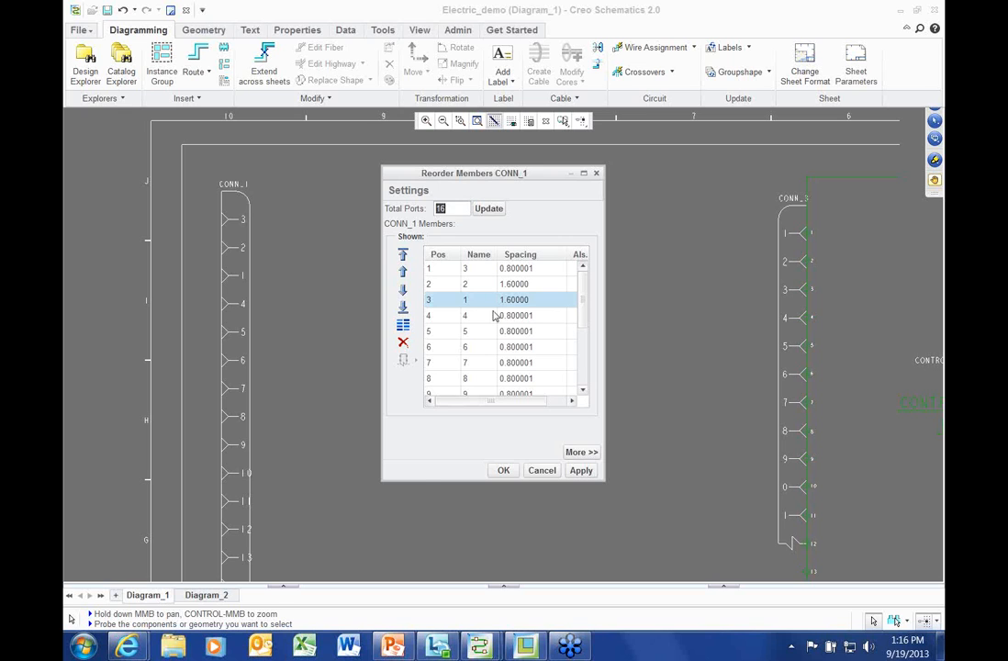
click(584, 472)
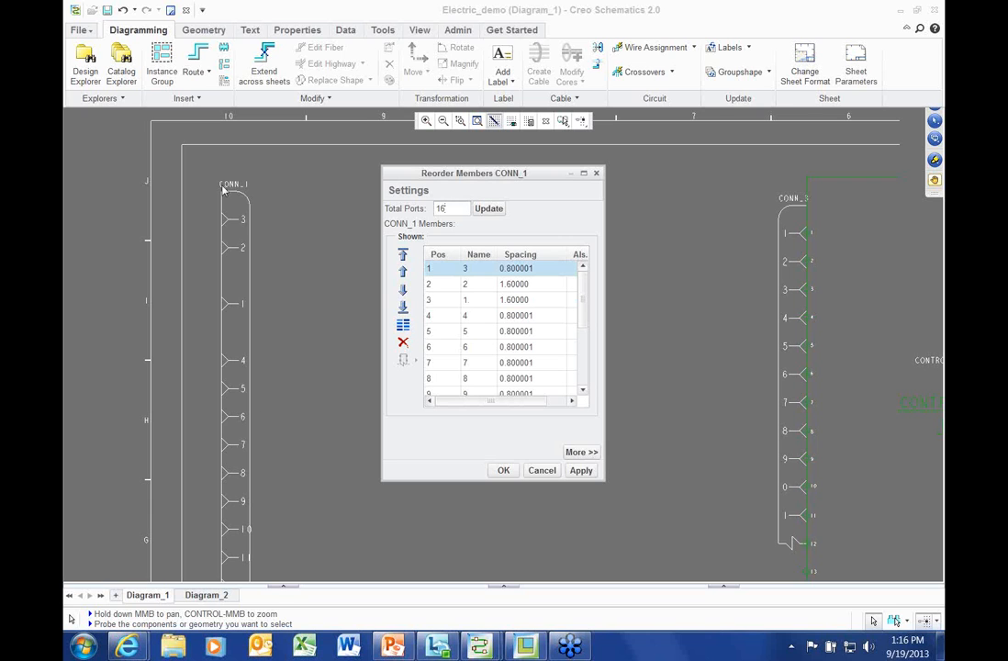
click(507, 471)
Copy CONN_1 and paste its shapes beside the original connector
scroll(370, 293, down, 1)
right_click(317, 196)
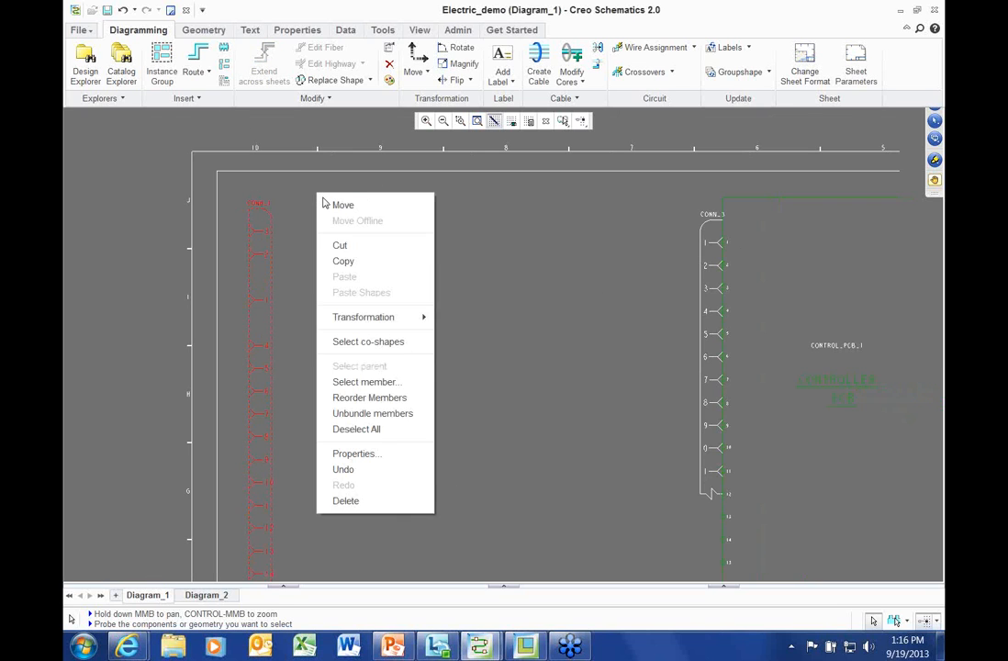
click(354, 261)
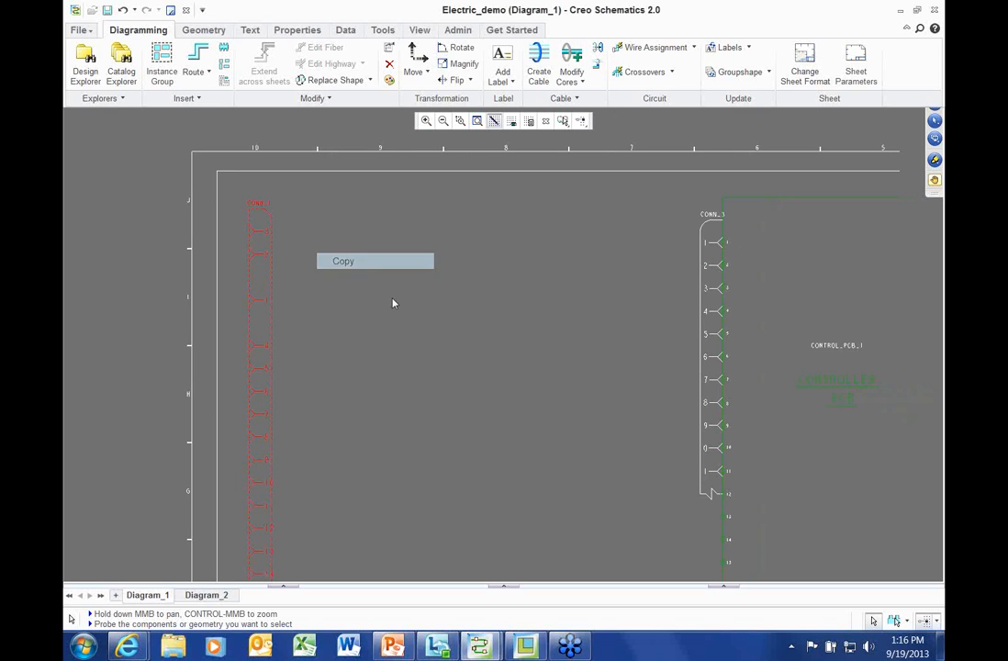
right_click(384, 231)
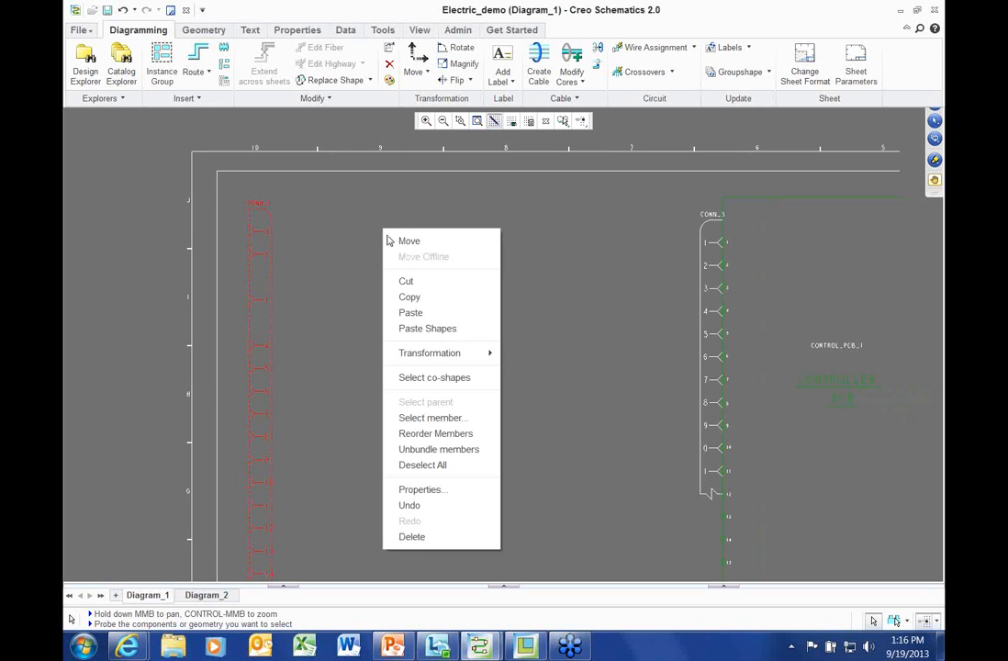
click(428, 329)
click(369, 232)
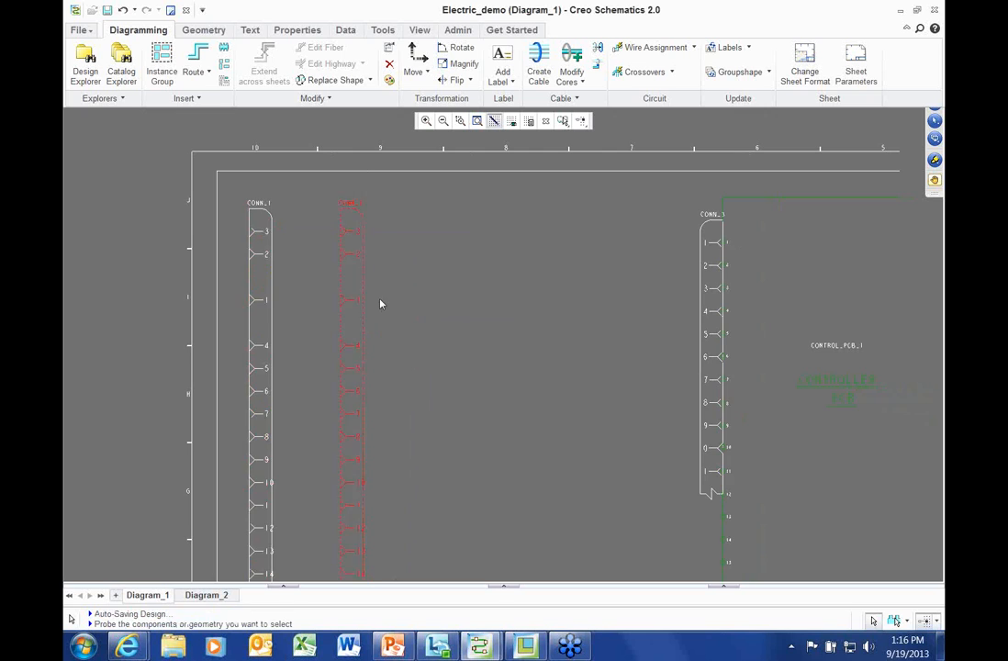
scroll(381, 304, up, 2)
On the copy, move pins 9–16 to Not Shown in Reorder Members, leaving pins 1–8 visible
right_click(477, 212)
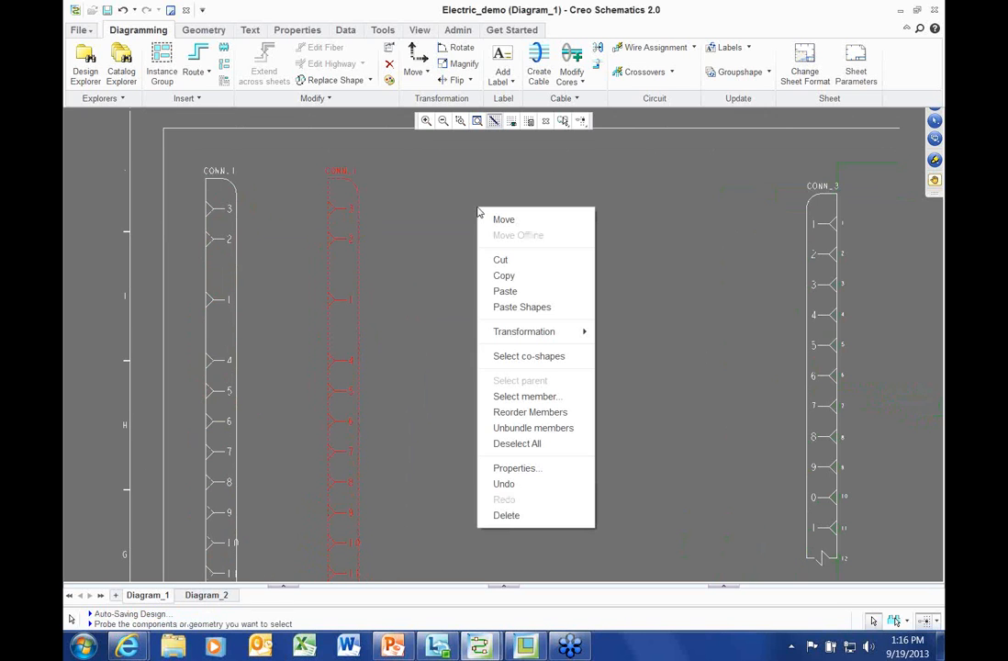
click(536, 412)
drag(618, 314, 552, 168)
scroll(643, 408, down, 1)
drag(603, 359, 612, 491)
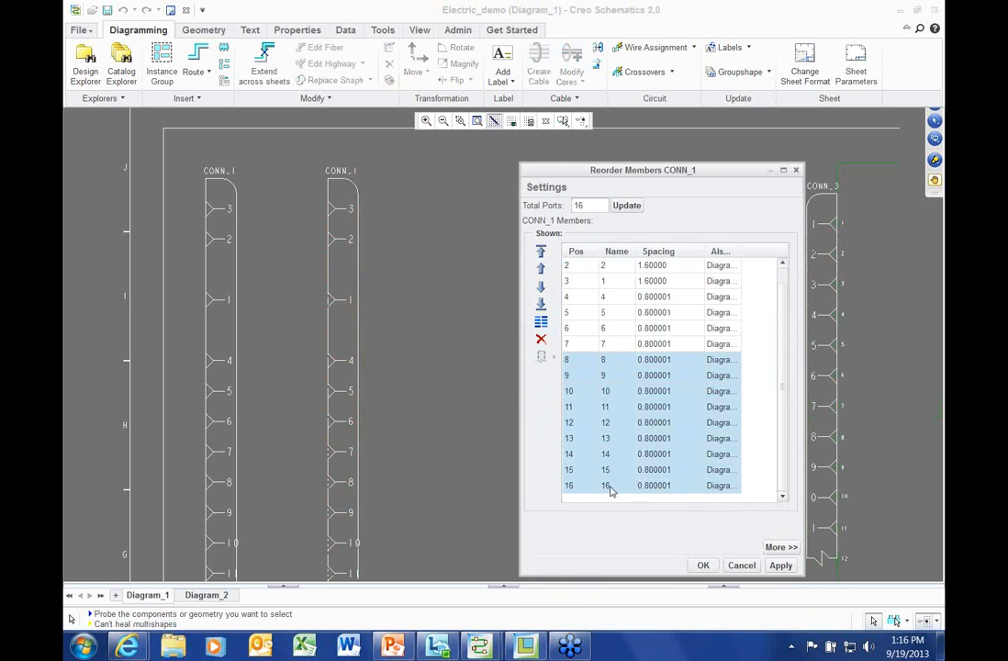
click(781, 547)
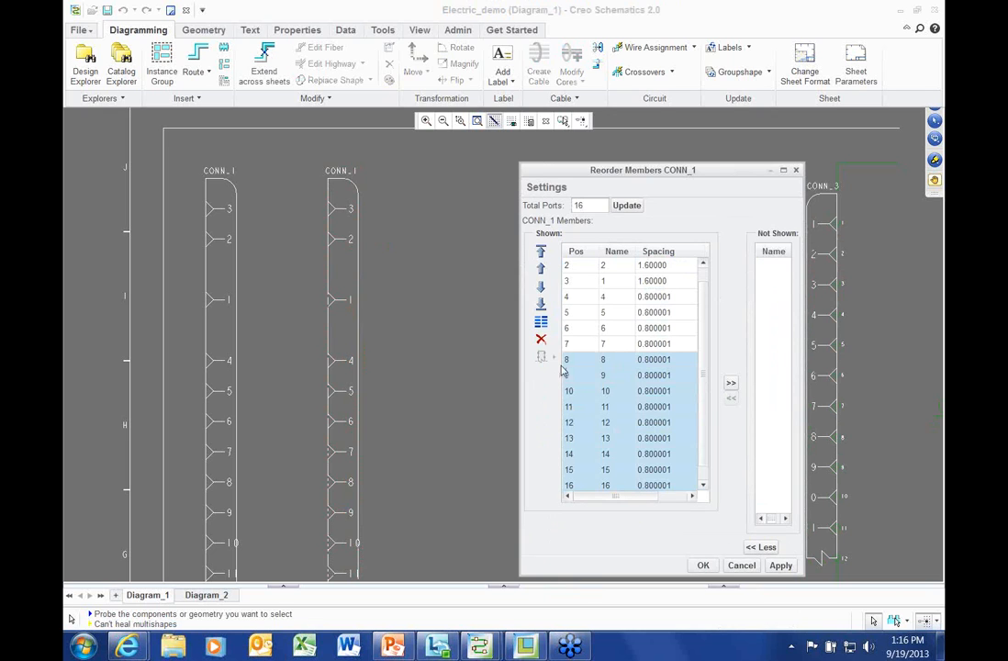
click(780, 564)
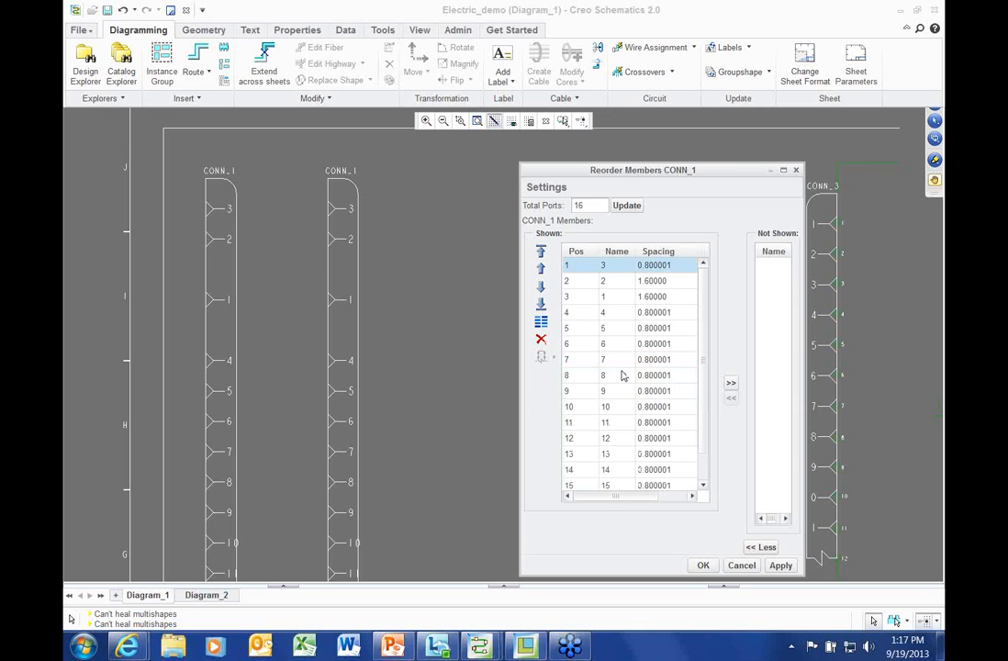
drag(598, 391, 605, 518)
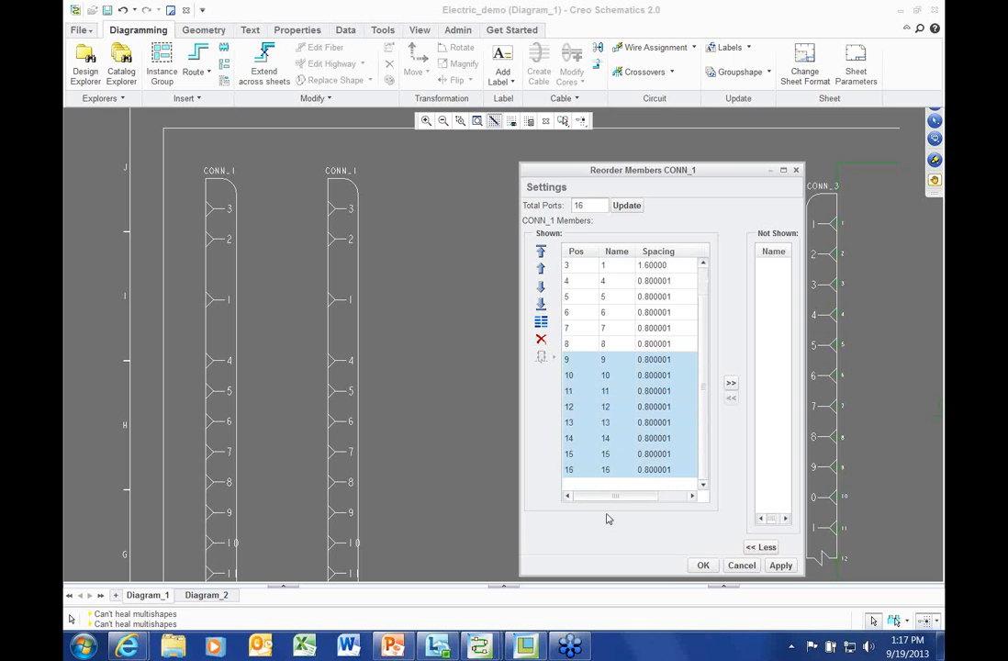
click(730, 383)
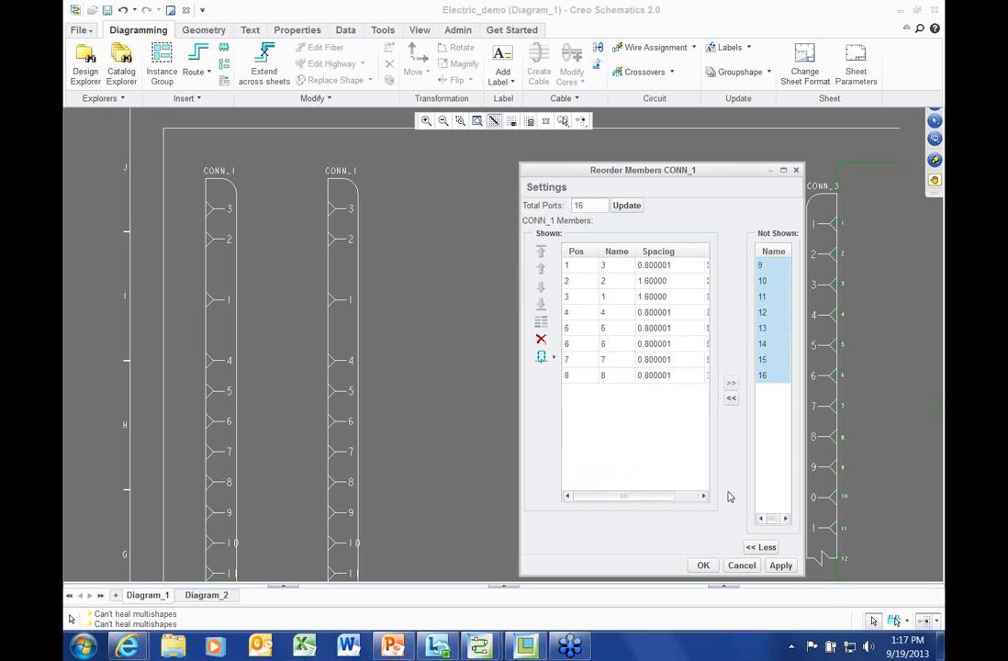
click(554, 357)
click(595, 363)
scroll(460, 360, down, 1)
middle_drag(466, 343, 486, 308)
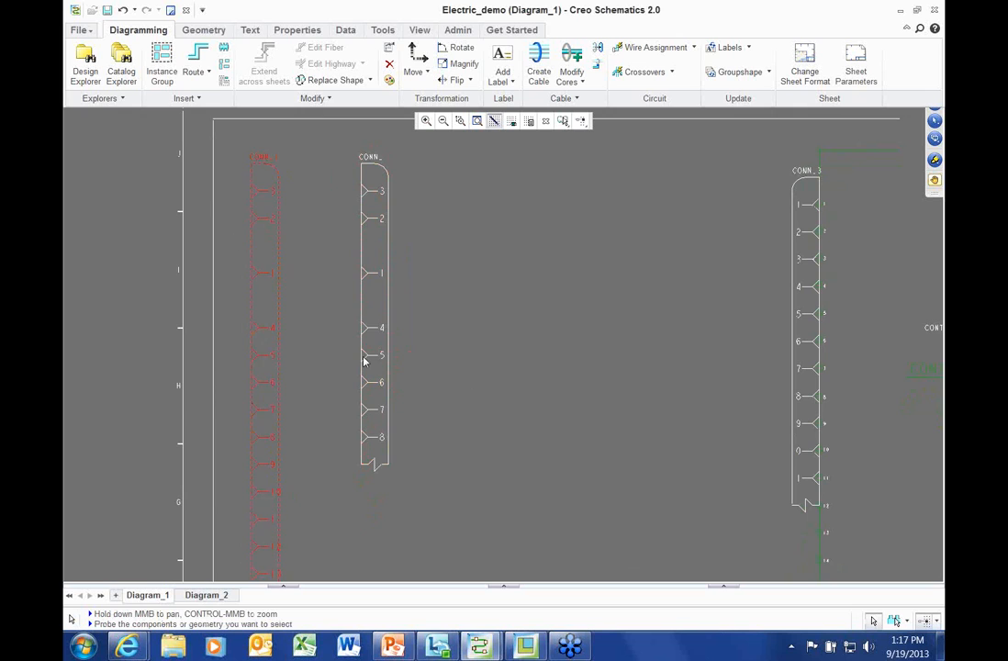
Drag the copied middle connector down and right toward the sheet middle
scroll(386, 257, up, 1)
click(387, 257)
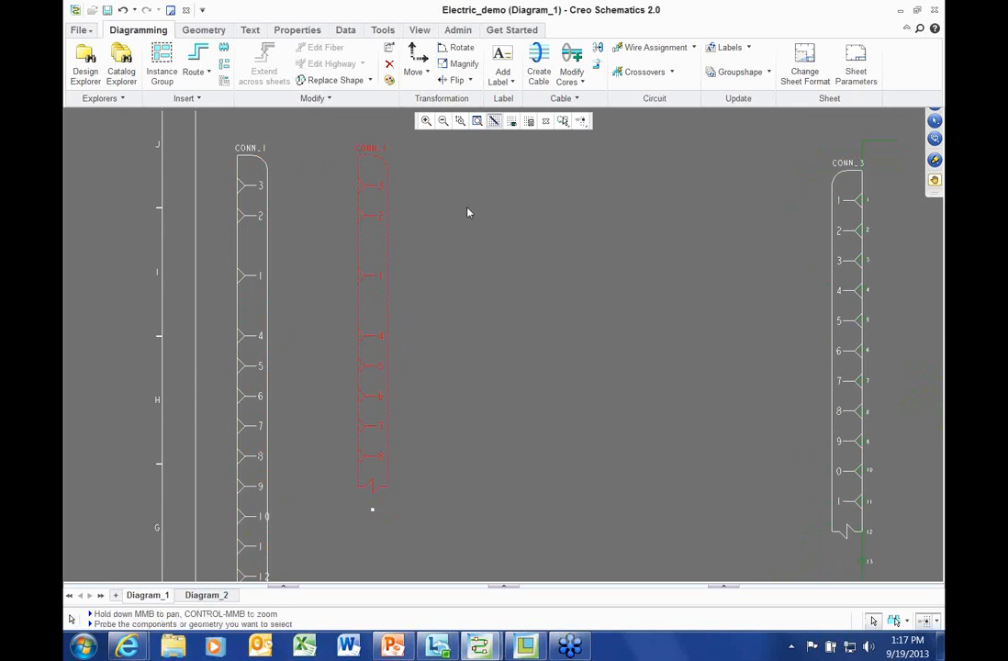
drag(409, 184, 501, 332)
drag(599, 403, 598, 403)
scroll(599, 403, down, 1)
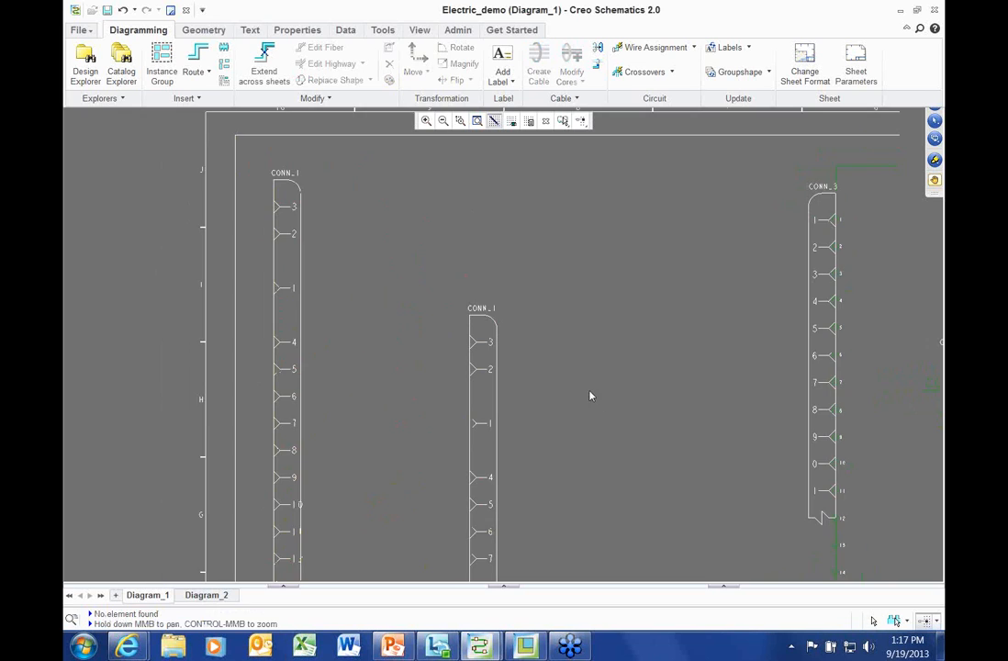
middle_drag(591, 396, 577, 382)
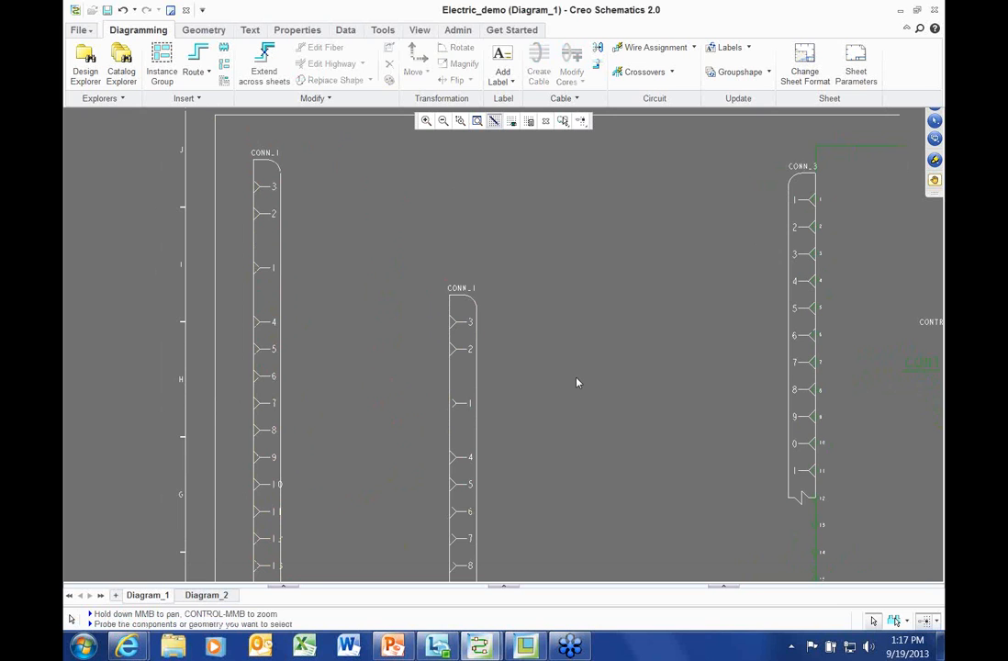
scroll(539, 353, down, 1)
middle_drag(538, 354, 533, 326)
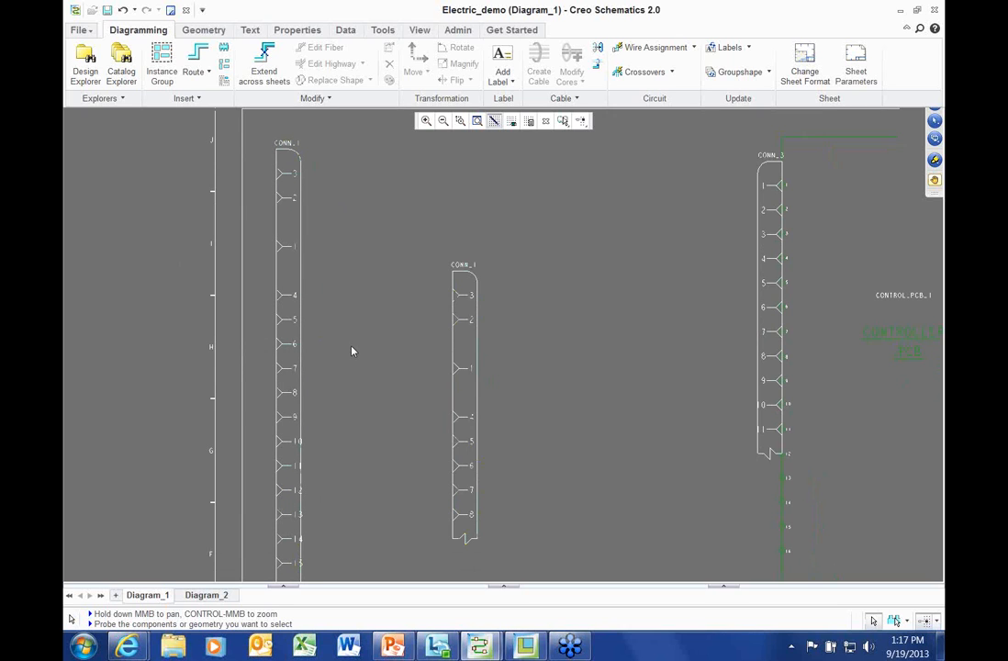
scroll(358, 349, down, 1)
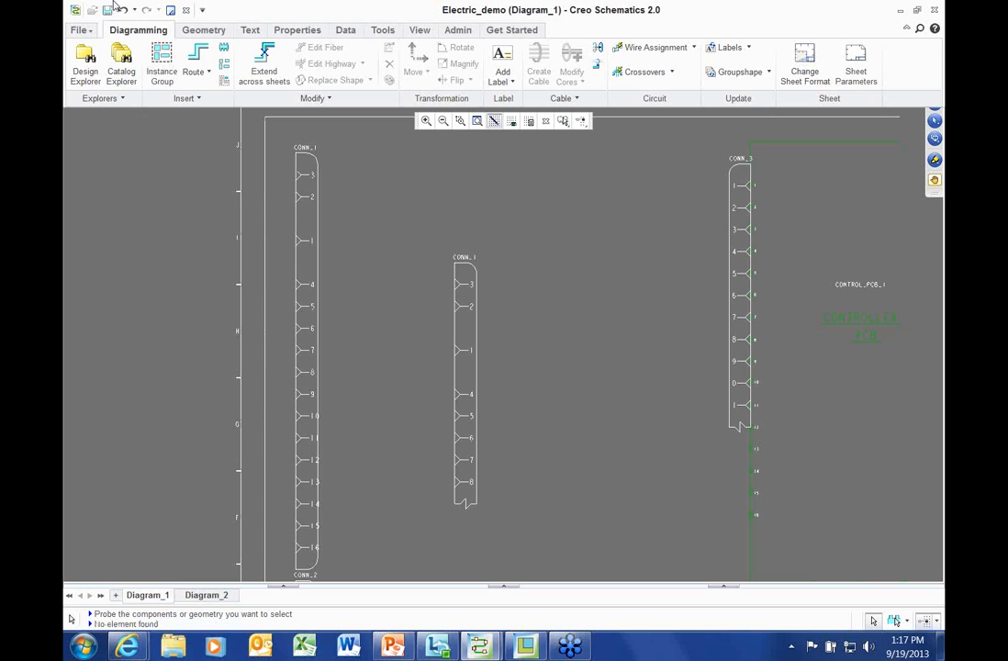
Undo three times to remove the copy and restore CONN_1's pins to order 1–16
click(122, 10)
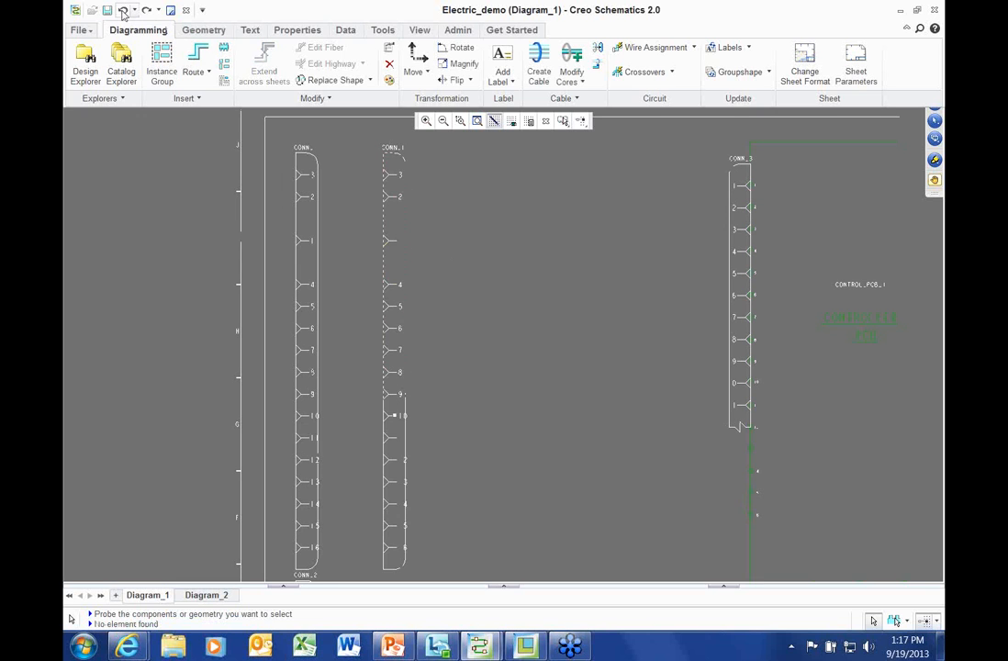
click(122, 10)
click(122, 10)
scroll(392, 260, up, 1)
middle_drag(392, 261, 370, 322)
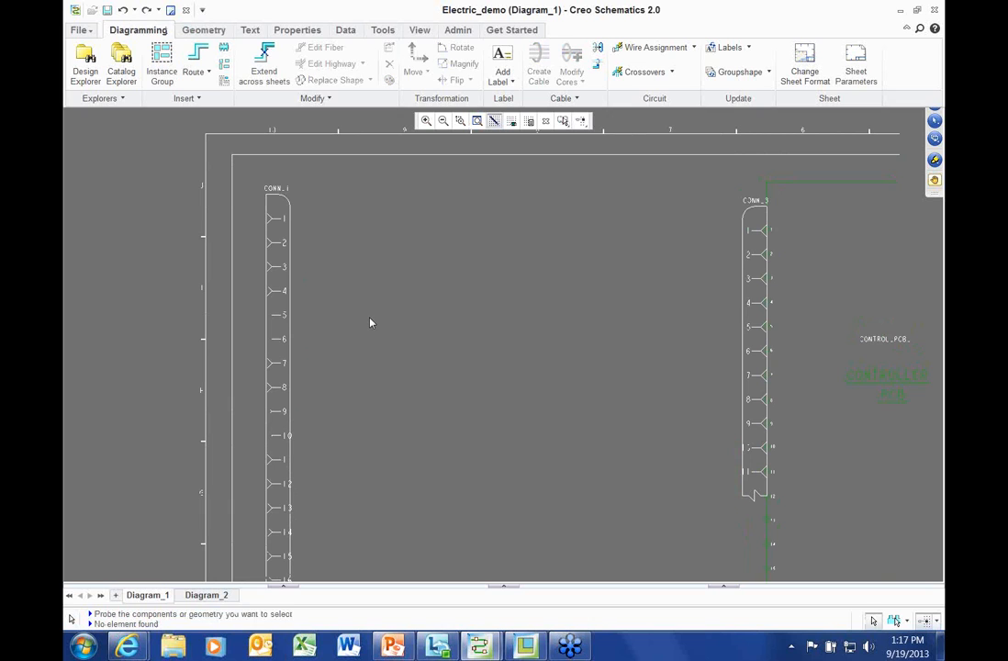
click(195, 62)
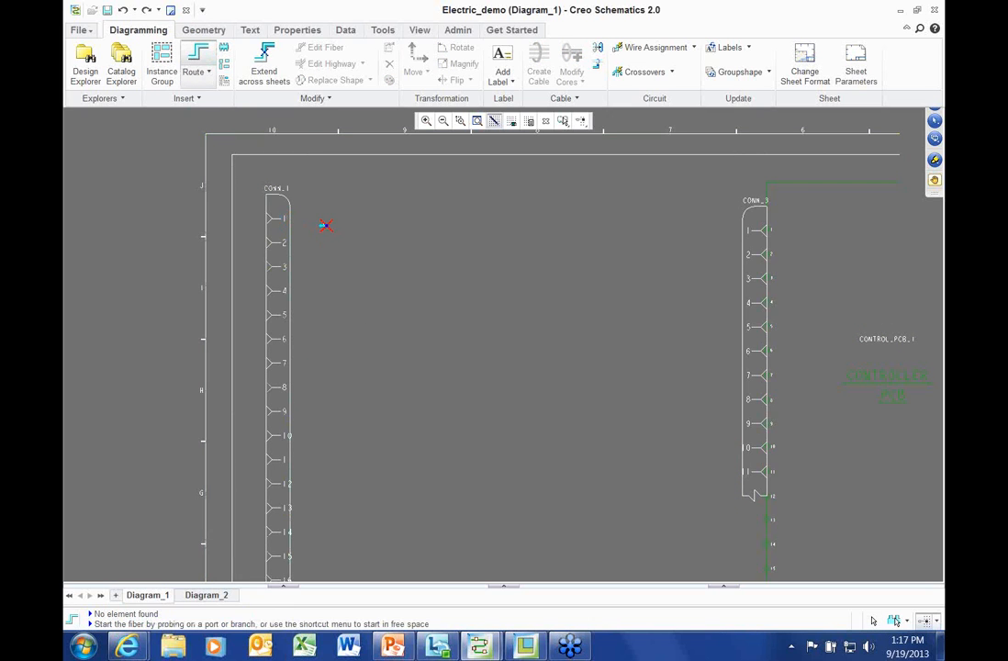
click(286, 218)
click(744, 228)
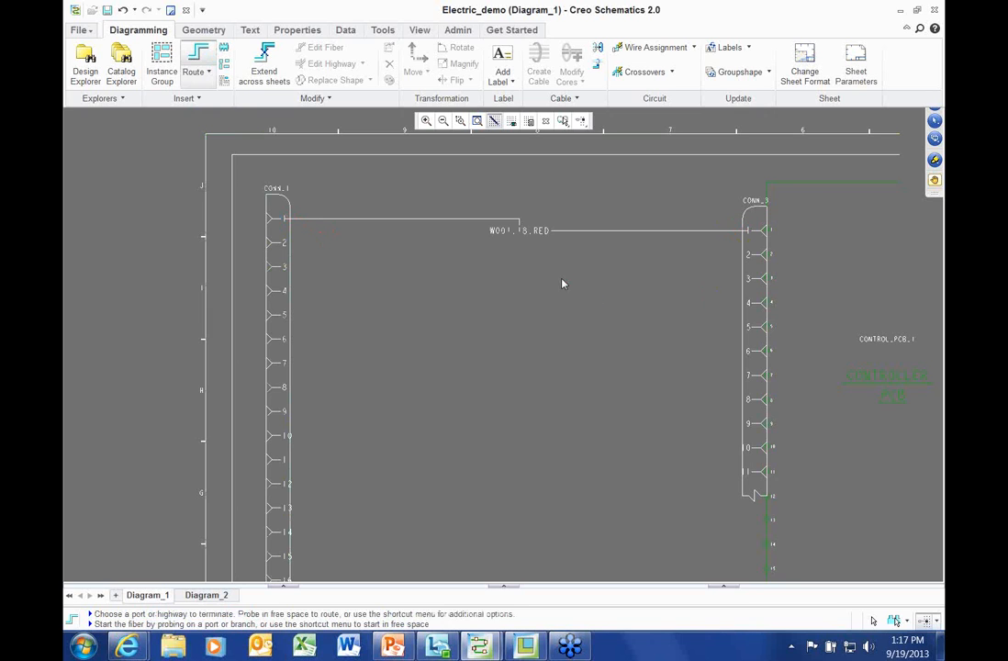
right_click(563, 278)
click(596, 445)
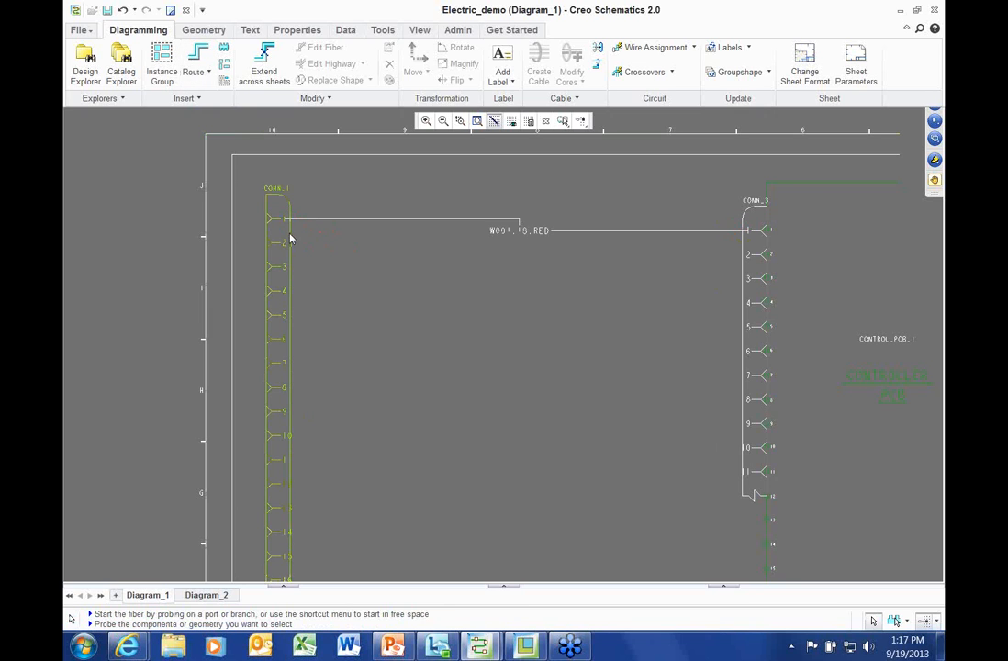
click(273, 213)
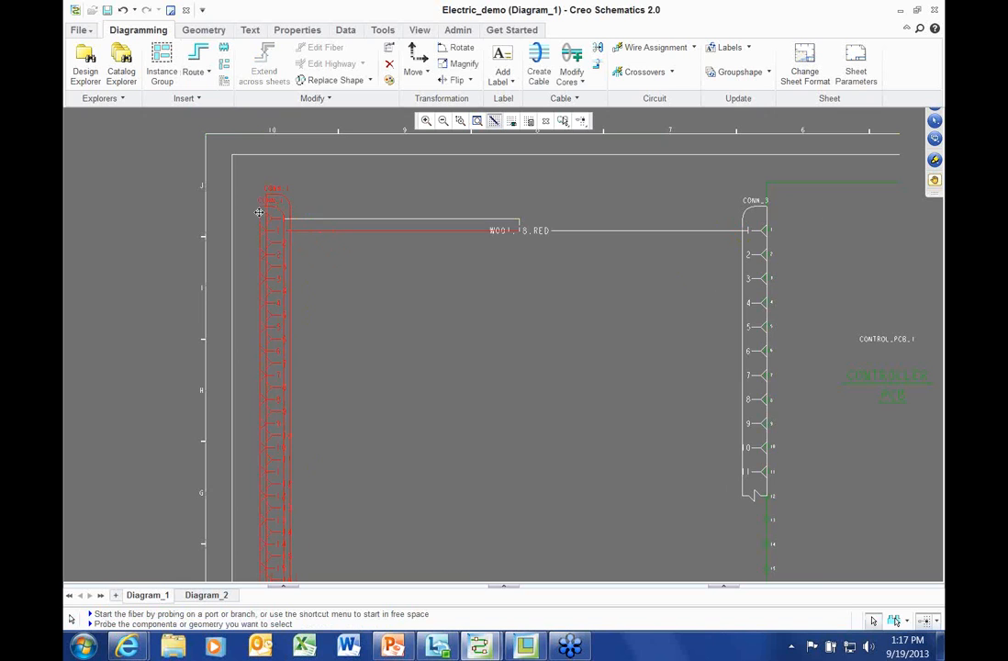
scroll(439, 280, up, 2)
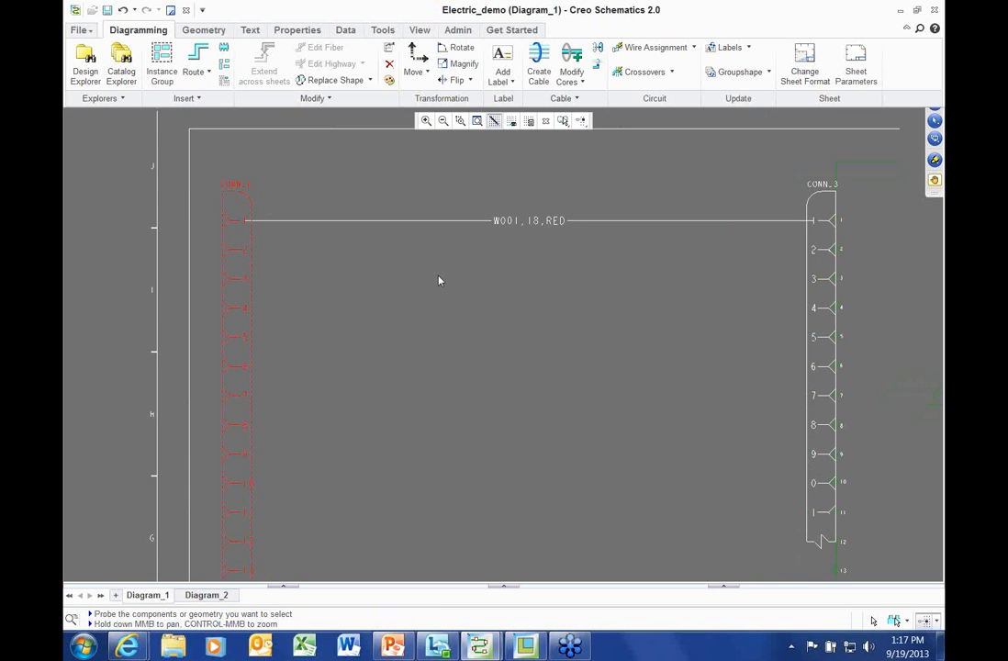
scroll(435, 269, down, 1)
click(356, 296)
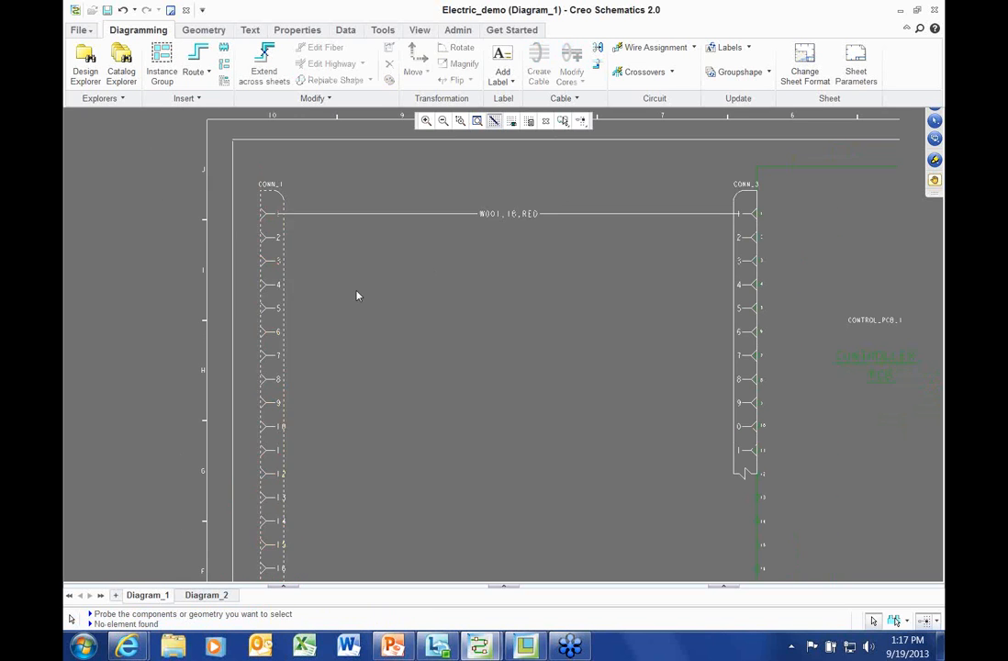
click(198, 60)
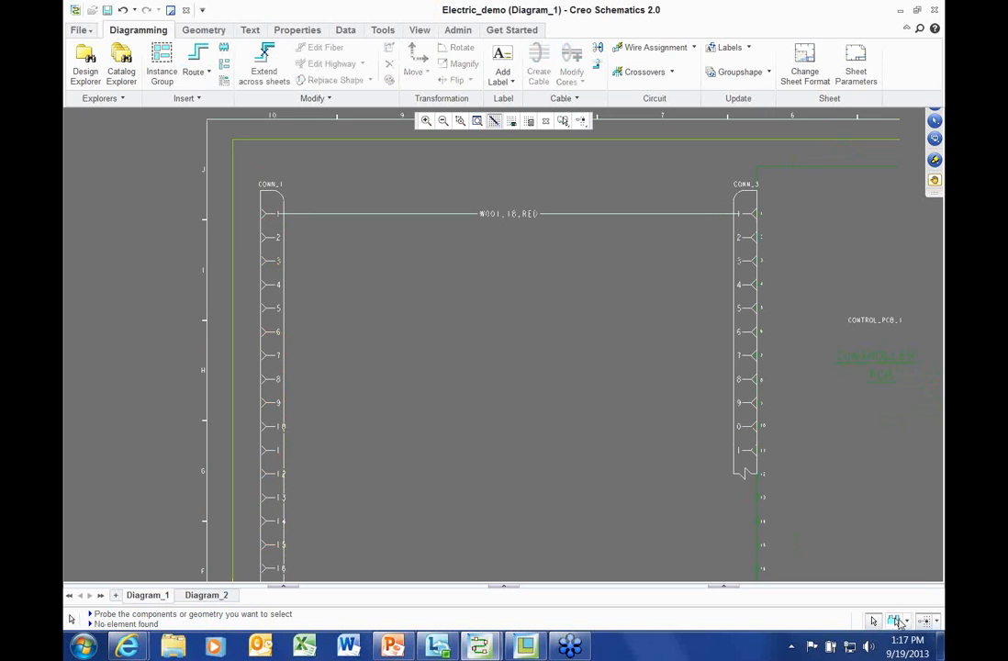
drag(248, 224, 760, 350)
click(200, 60)
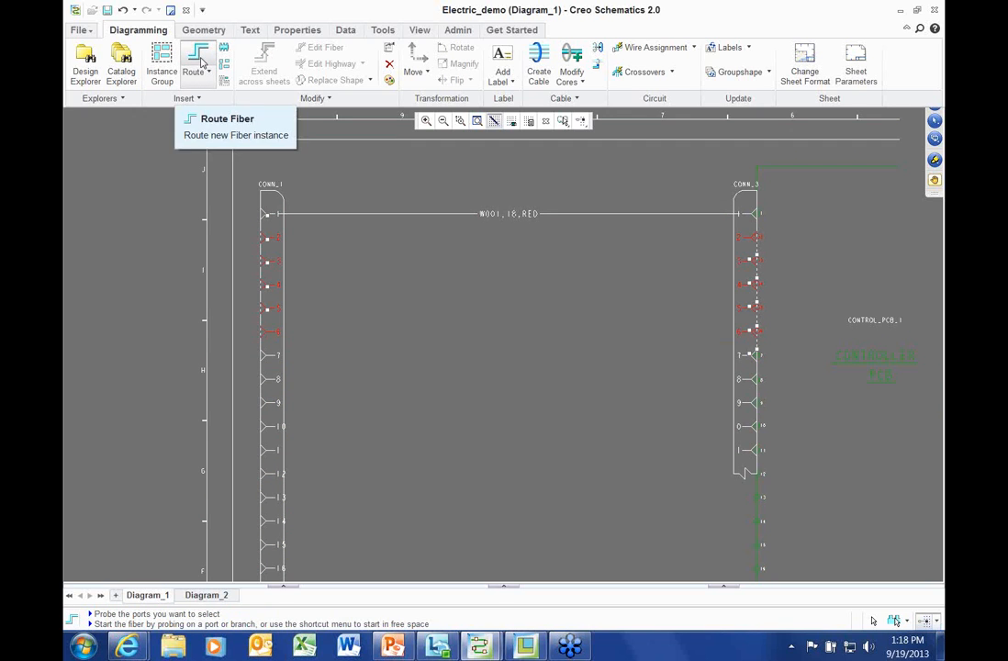
click(366, 322)
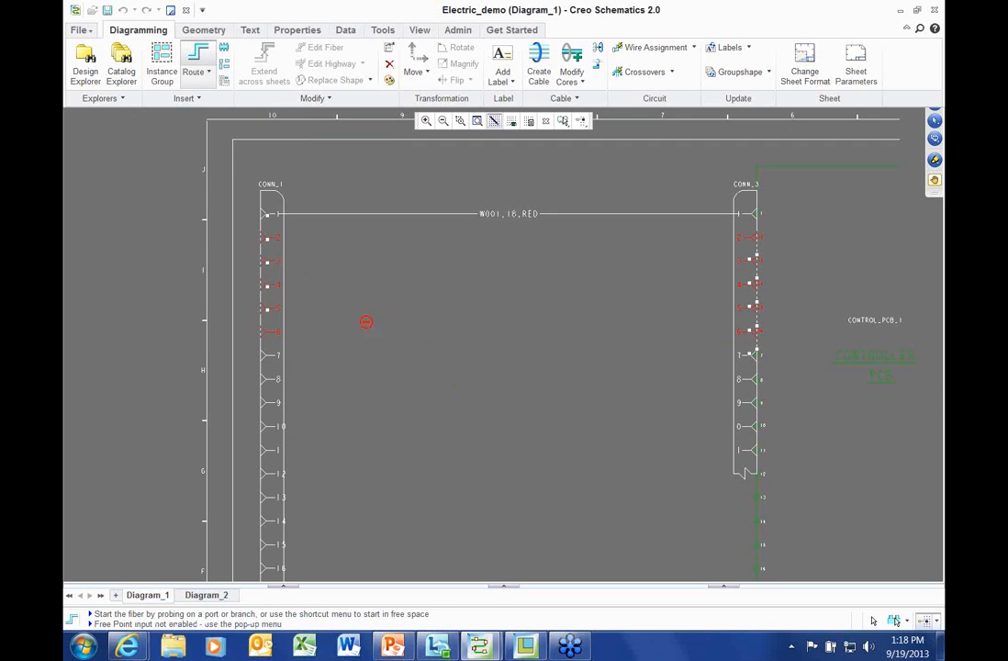
right_click(174, 214)
click(210, 376)
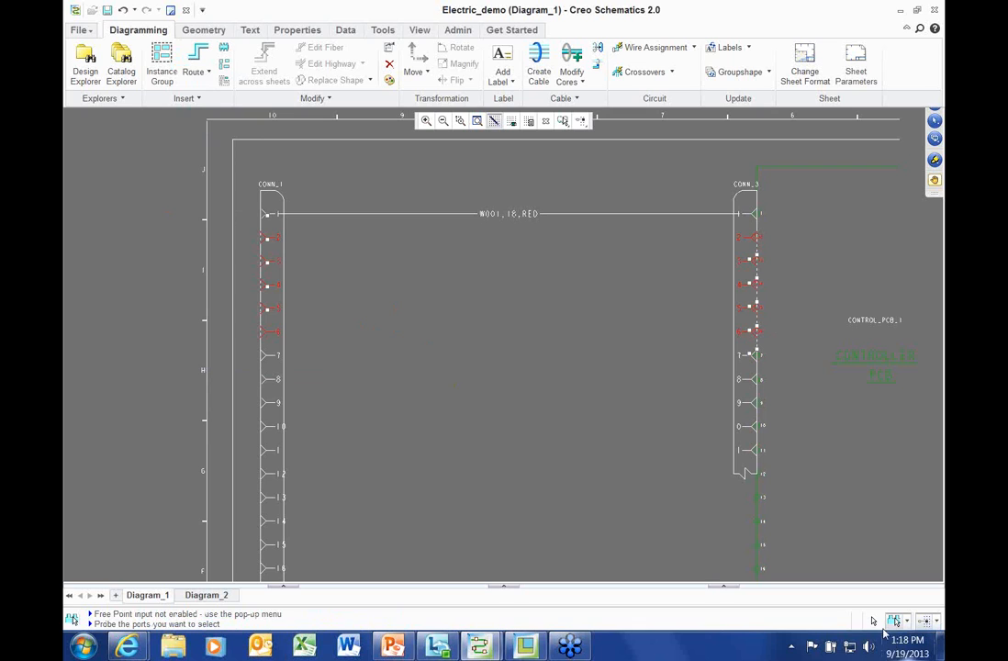
click(241, 244)
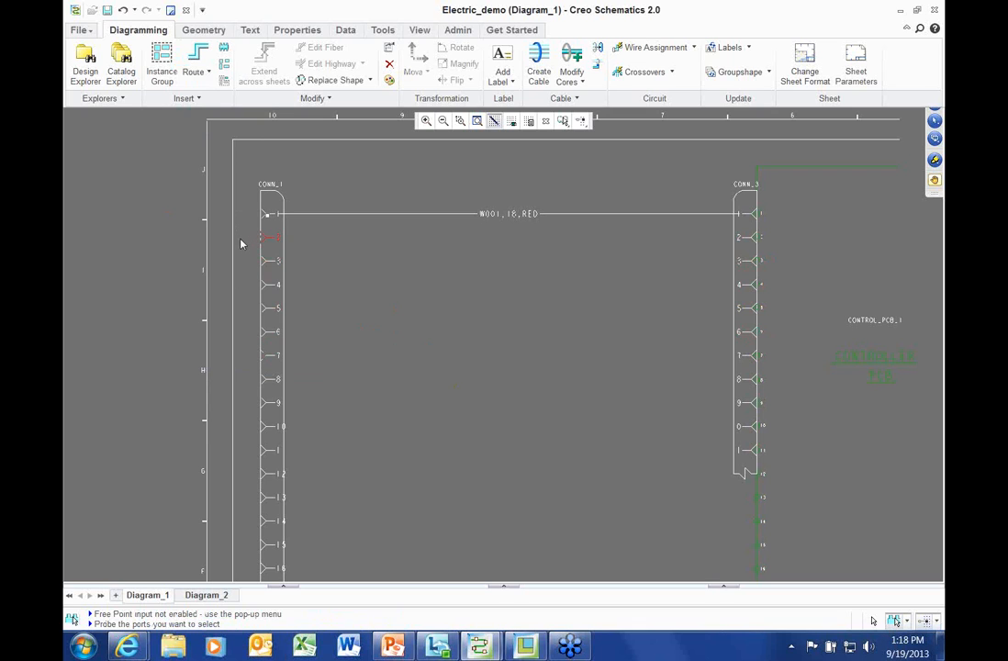
drag(243, 242, 744, 328)
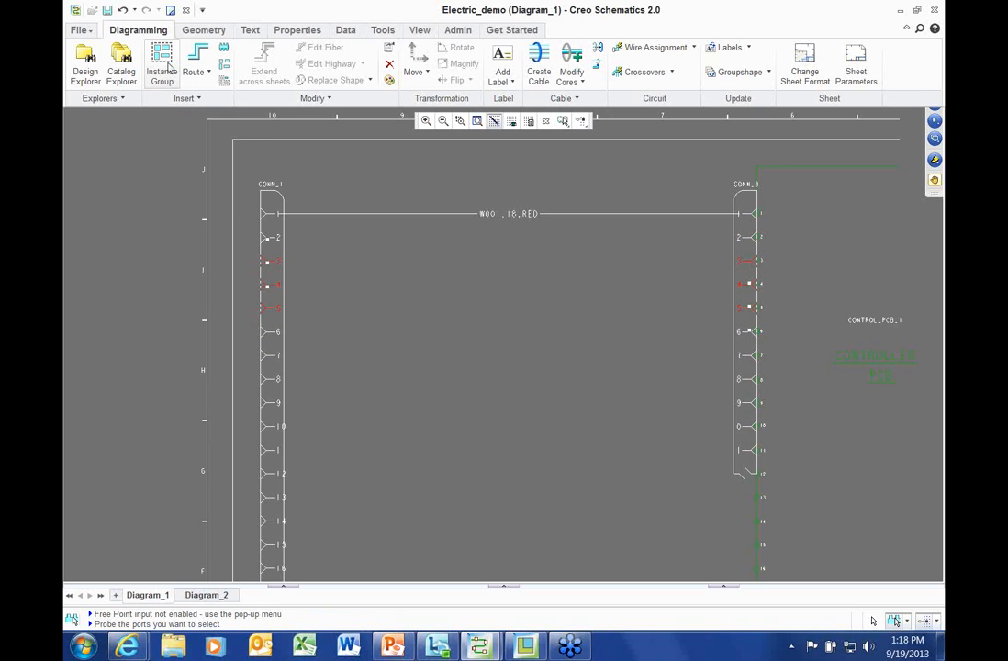
click(197, 58)
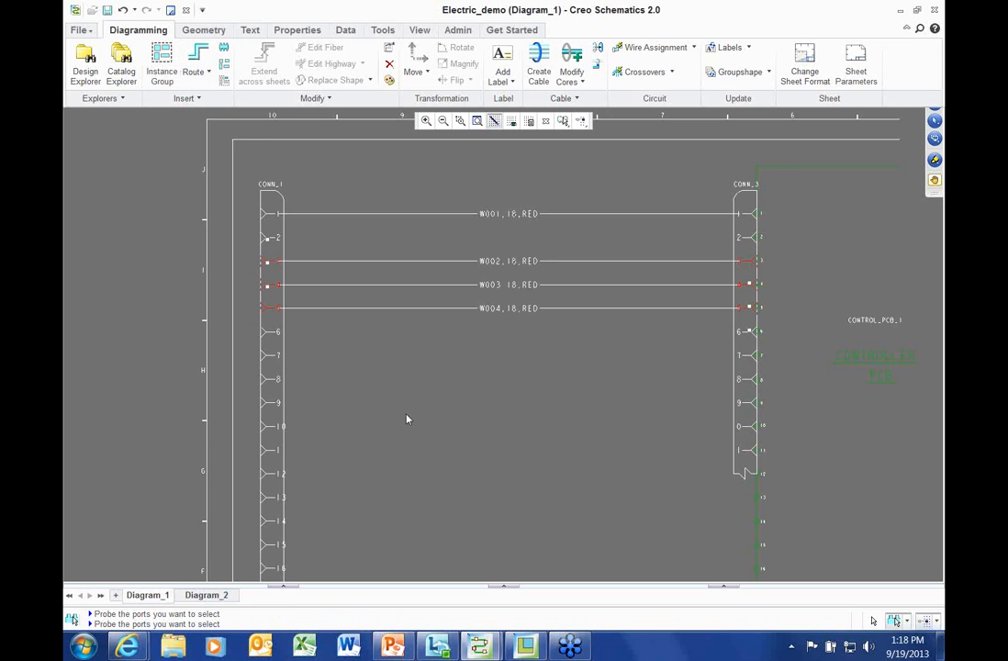
scroll(395, 345, up, 1)
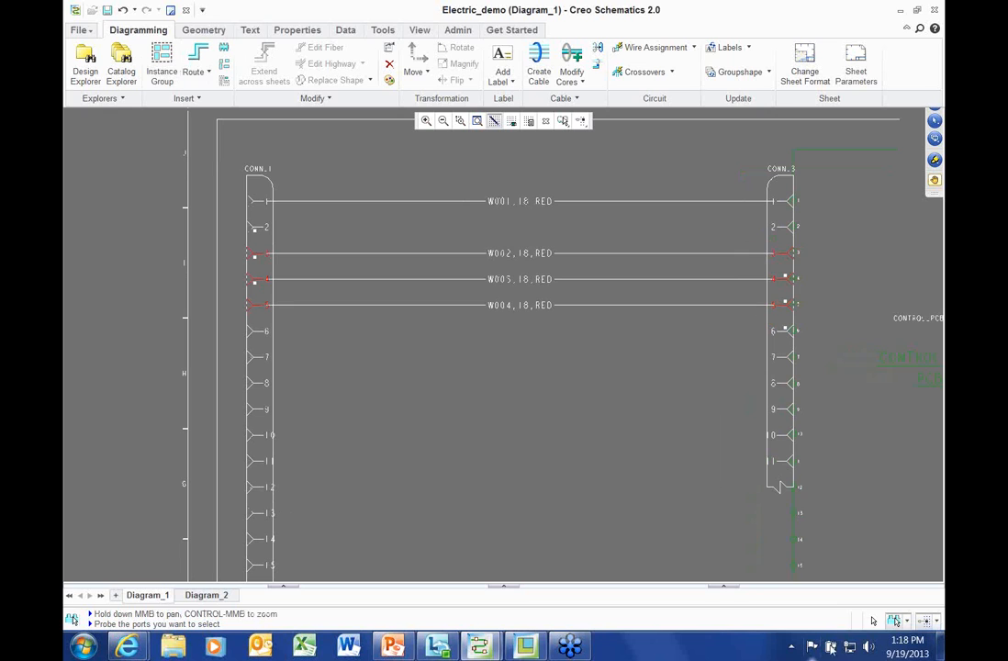
Bundle wires W002, W003 and W004 into a 3_COND_CABLE cable
click(871, 622)
click(411, 256)
ctrl+click(413, 279)
ctrl+click(415, 306)
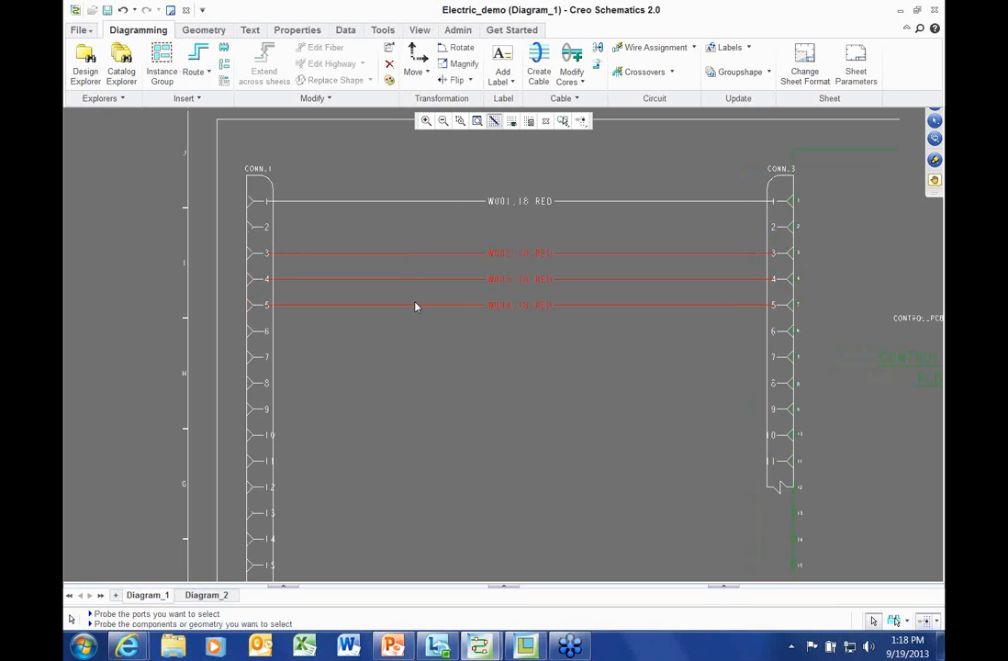
click(539, 71)
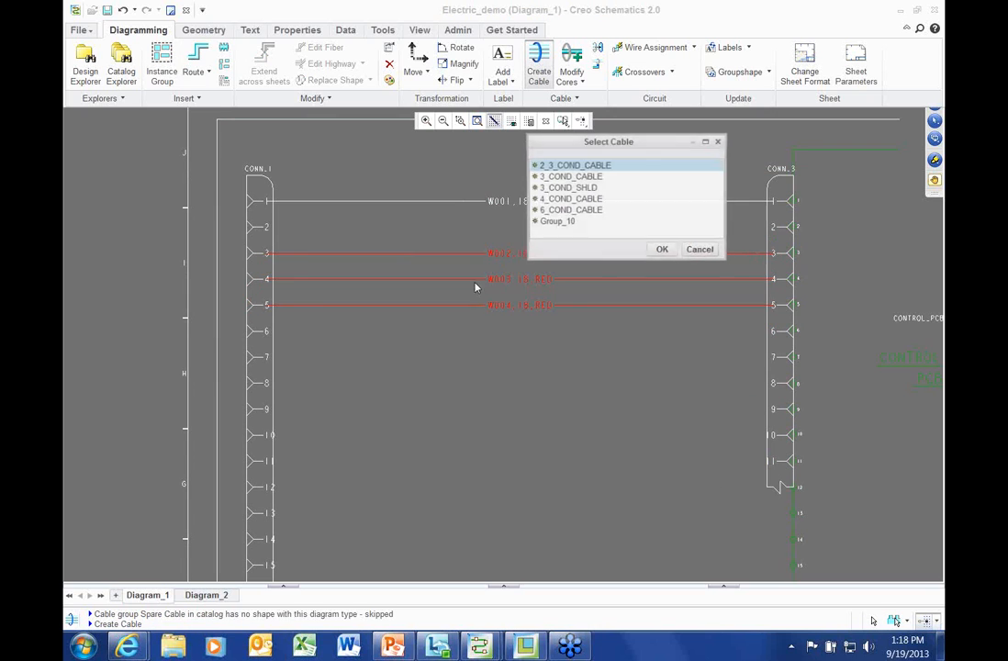
double_click(569, 175)
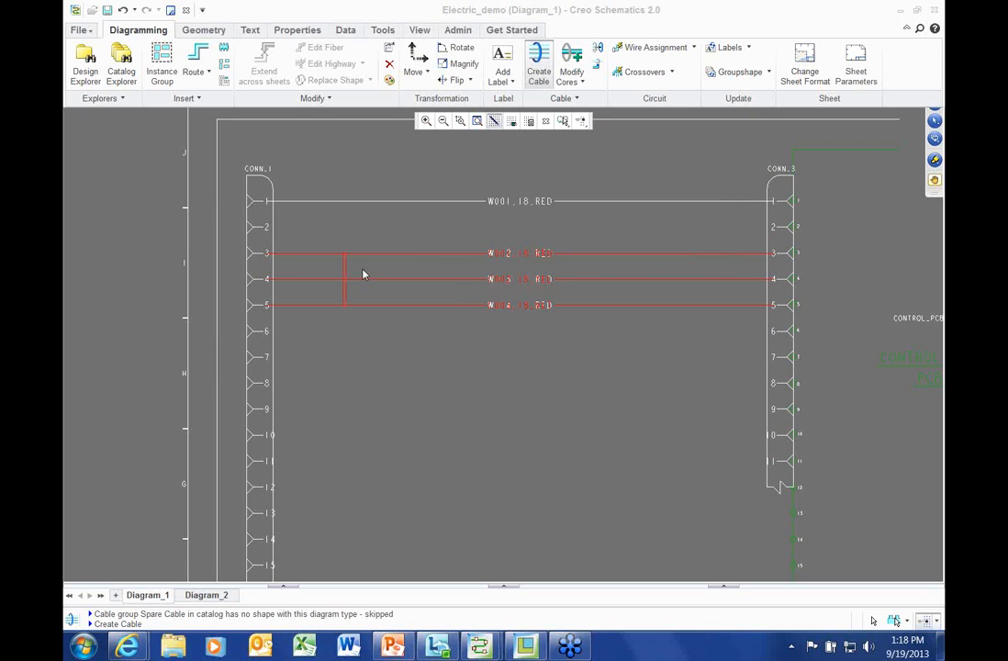
middle_drag(390, 378, 383, 414)
scroll(383, 414, up, 3)
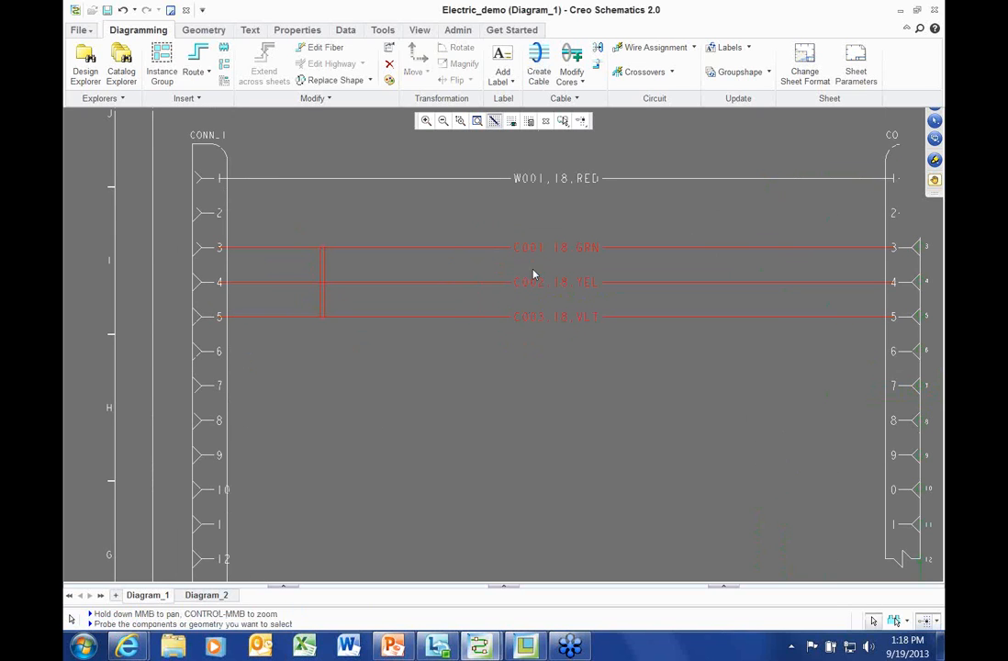
scroll(486, 376, down, 2)
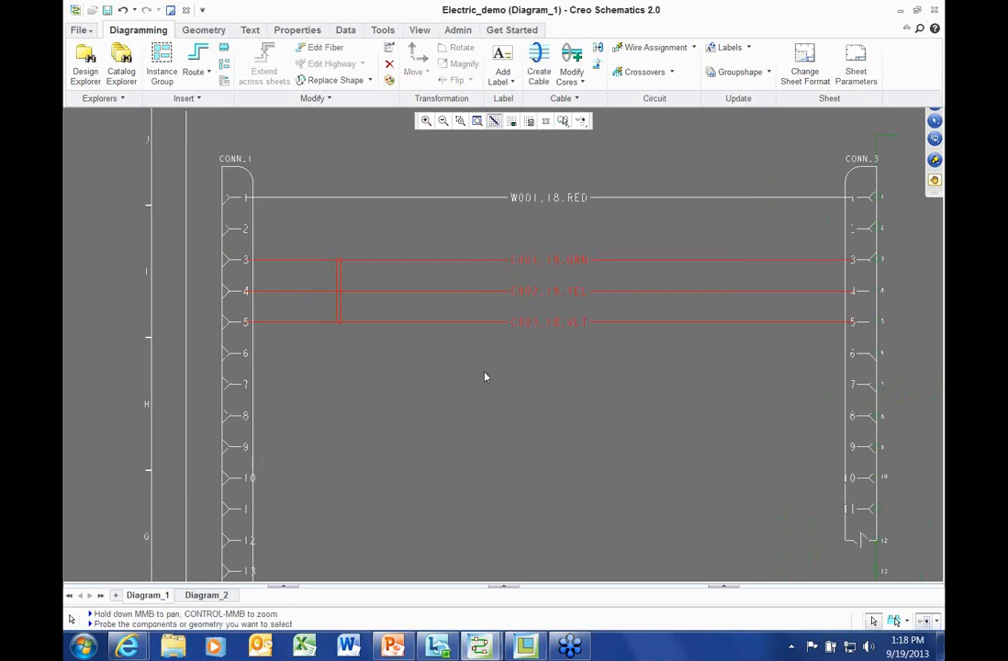
middle_drag(486, 376, 467, 354)
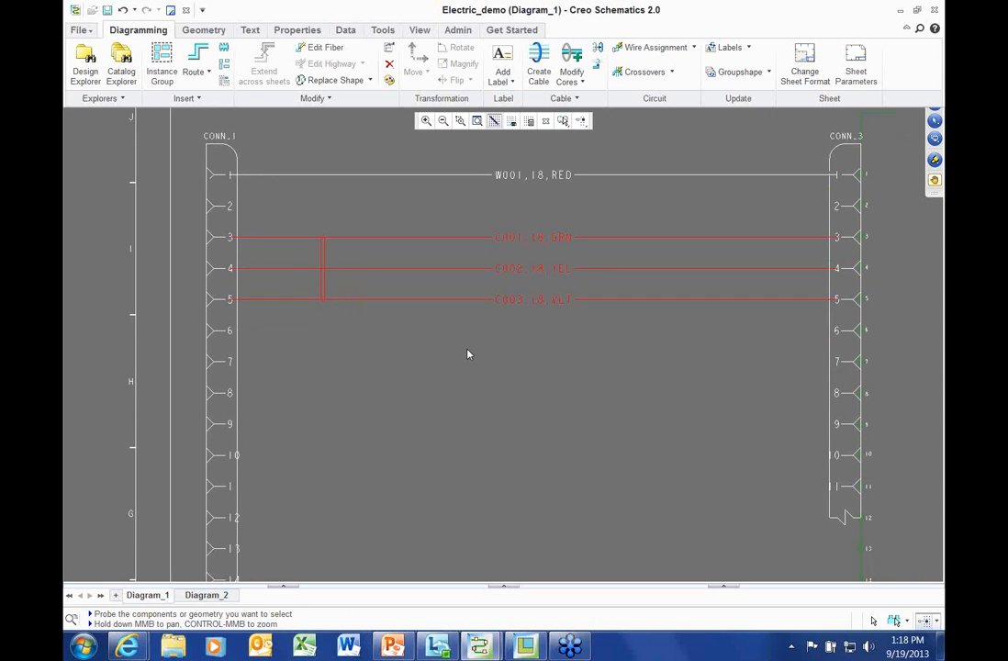
right_click(389, 329)
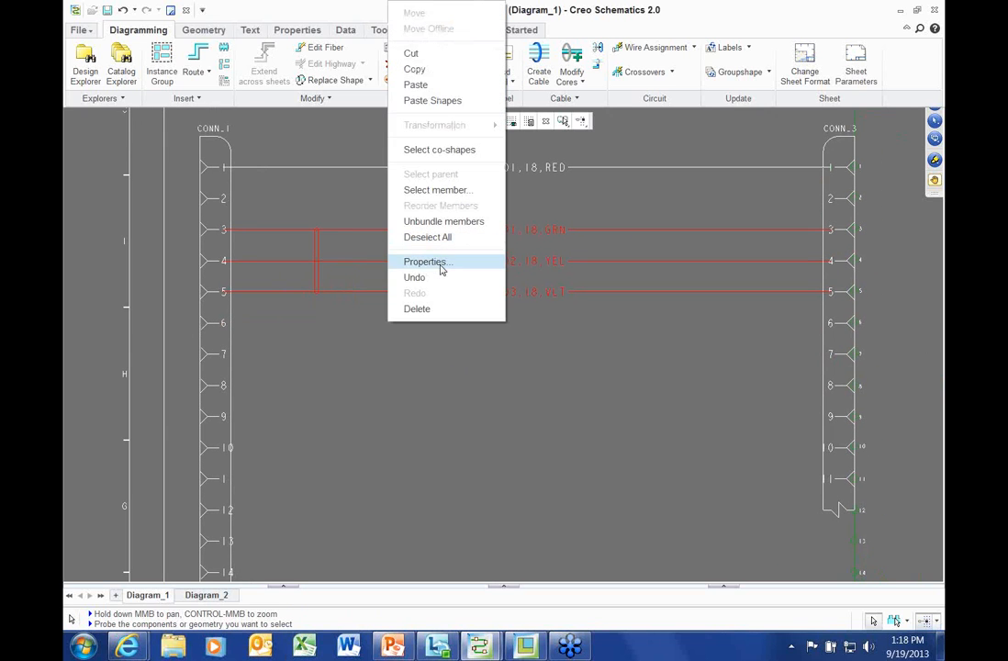
Apply the 3-conductor BELDEN X-5468 cable spool dataset to cable C001 and close its properties
click(442, 268)
click(440, 425)
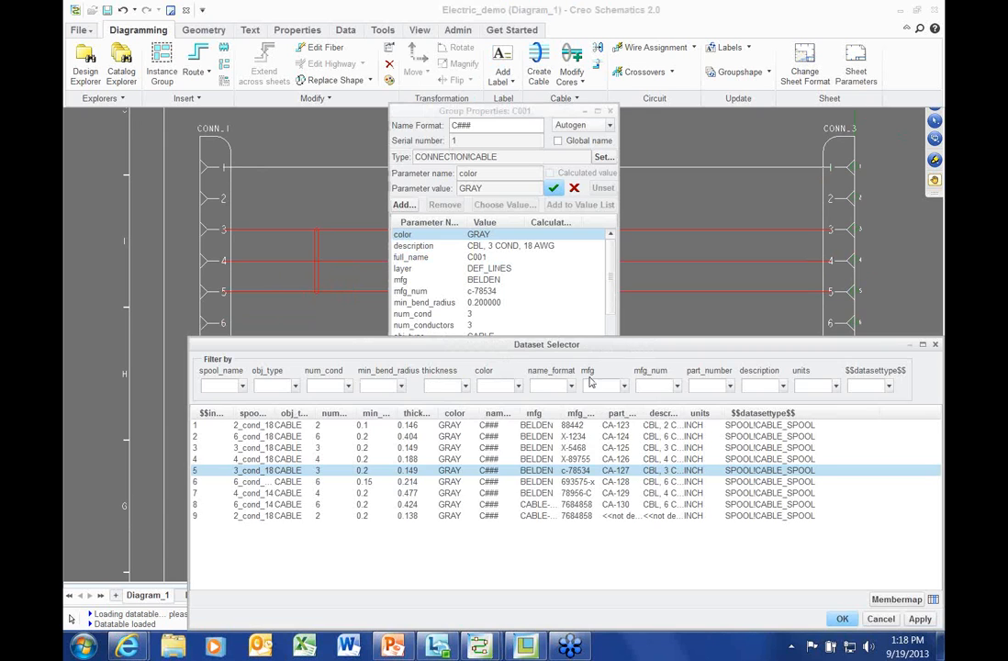
drag(579, 346, 536, 283)
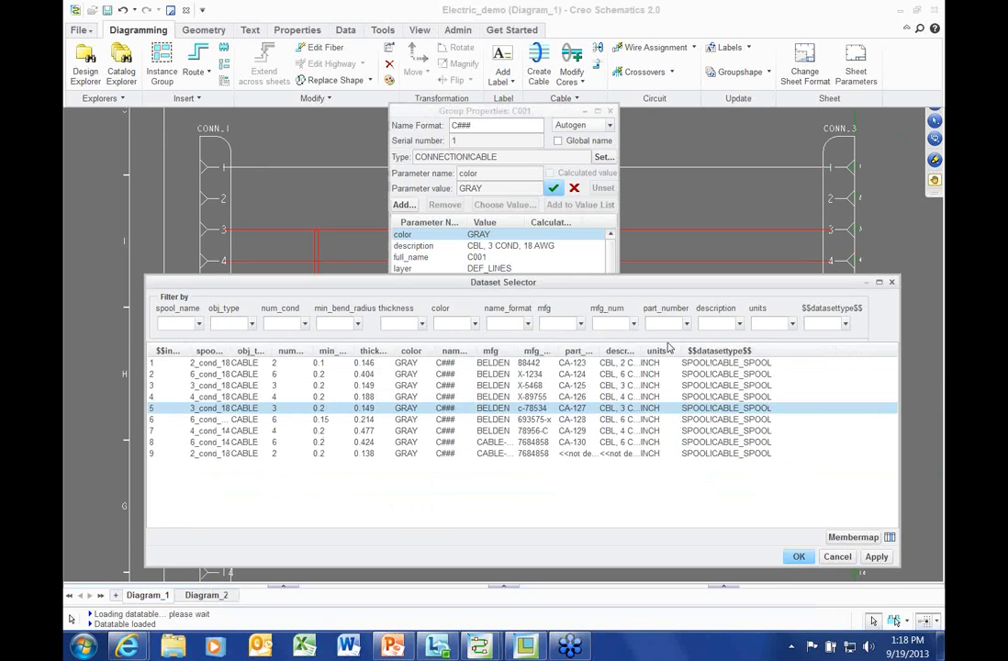
click(305, 324)
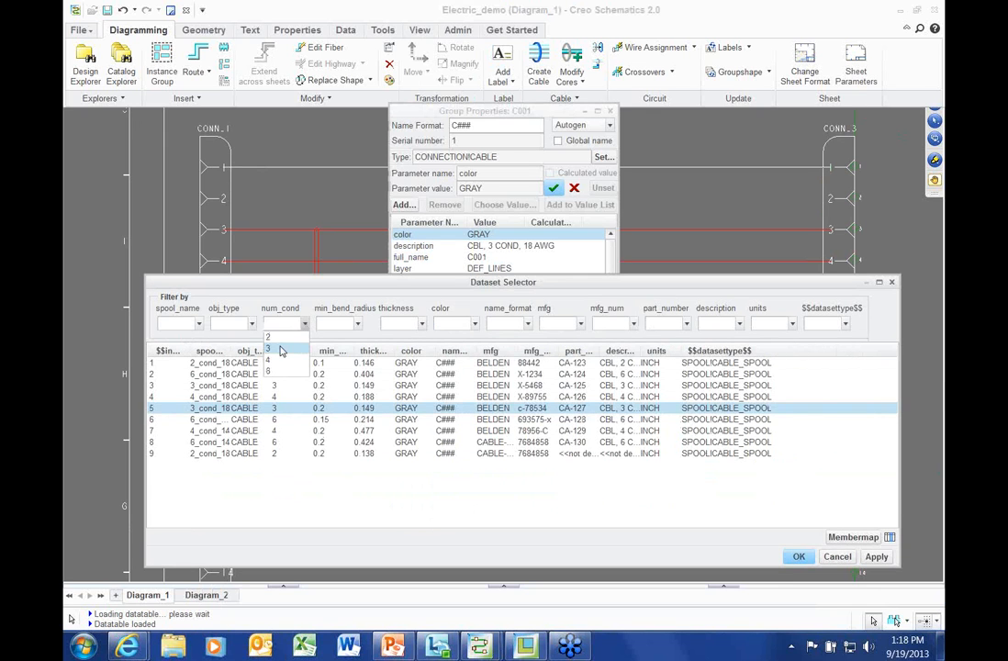
click(283, 351)
click(220, 363)
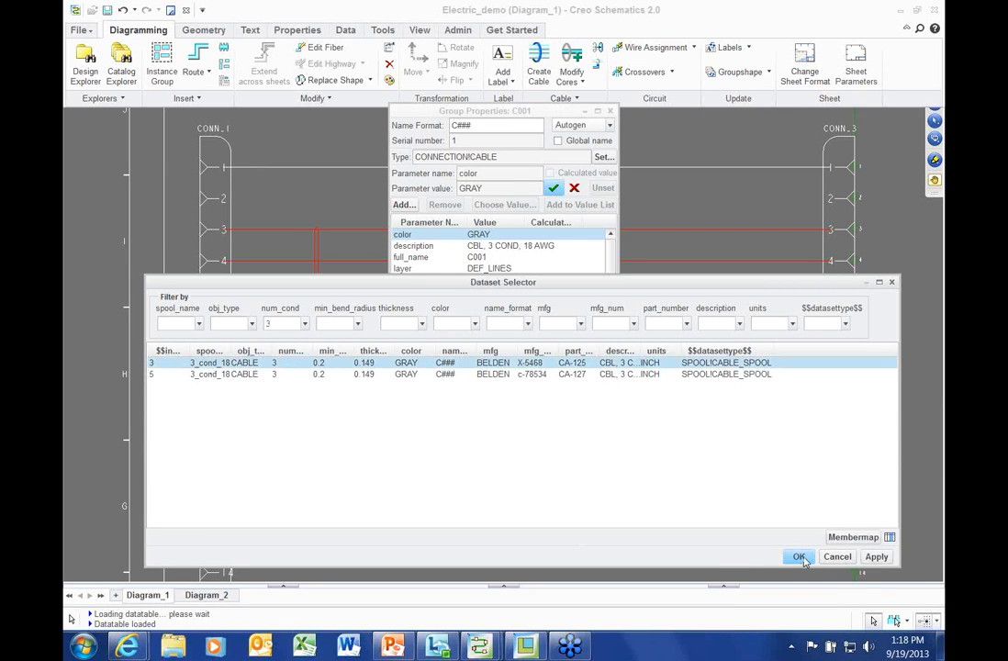
click(801, 557)
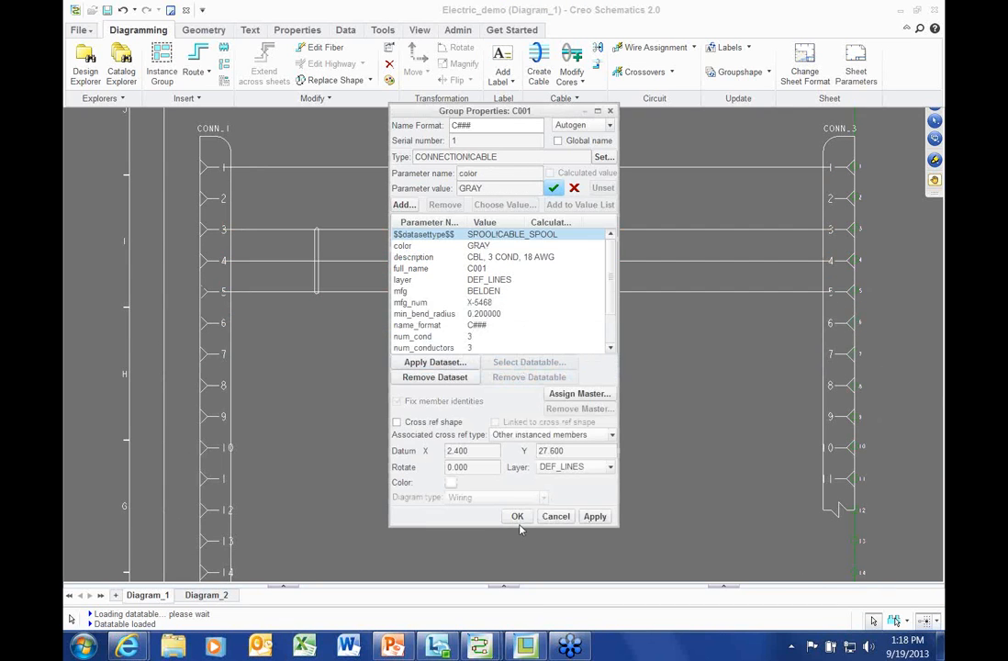
click(518, 517)
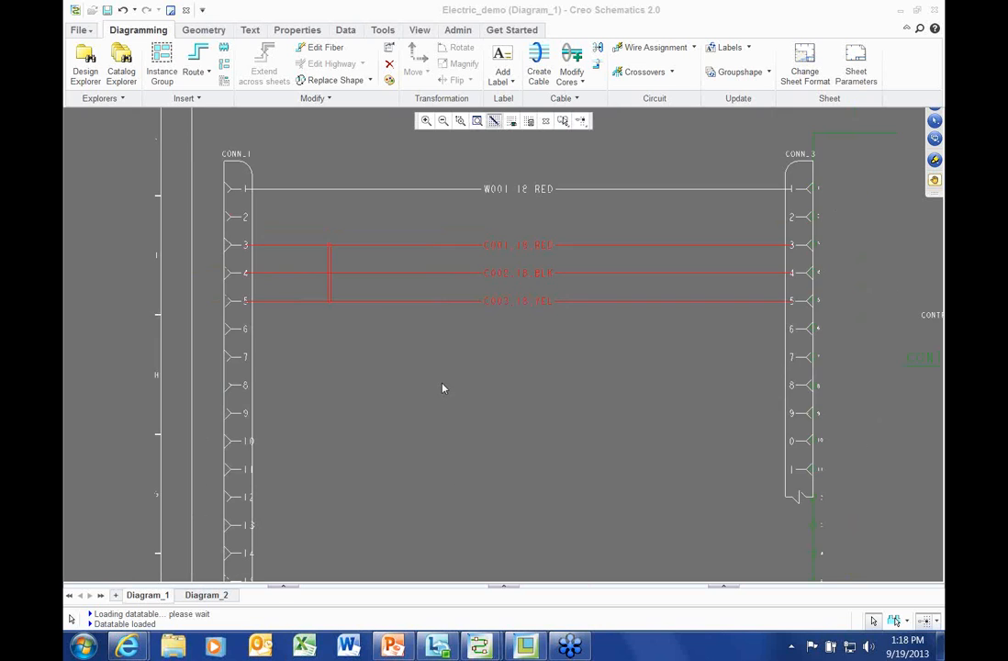
Bring CONN_3 into view and copy it
middle_drag(432, 377, 425, 337)
scroll(425, 337, down, 1)
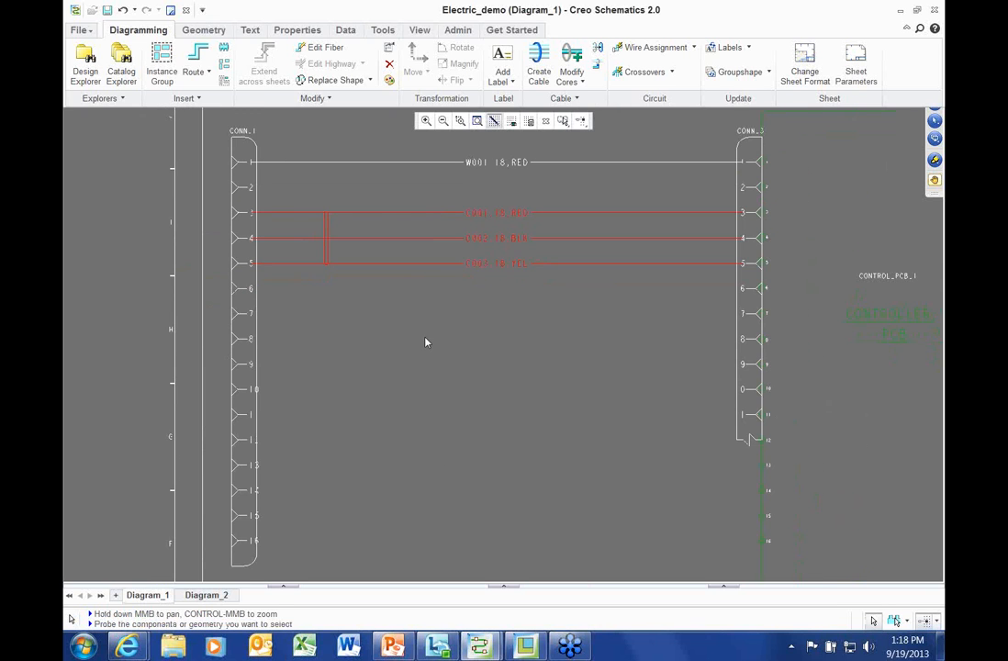
scroll(425, 342, down, 2)
middle_drag(394, 326, 333, 234)
scroll(333, 234, down, 2)
middle_drag(341, 360, 291, 341)
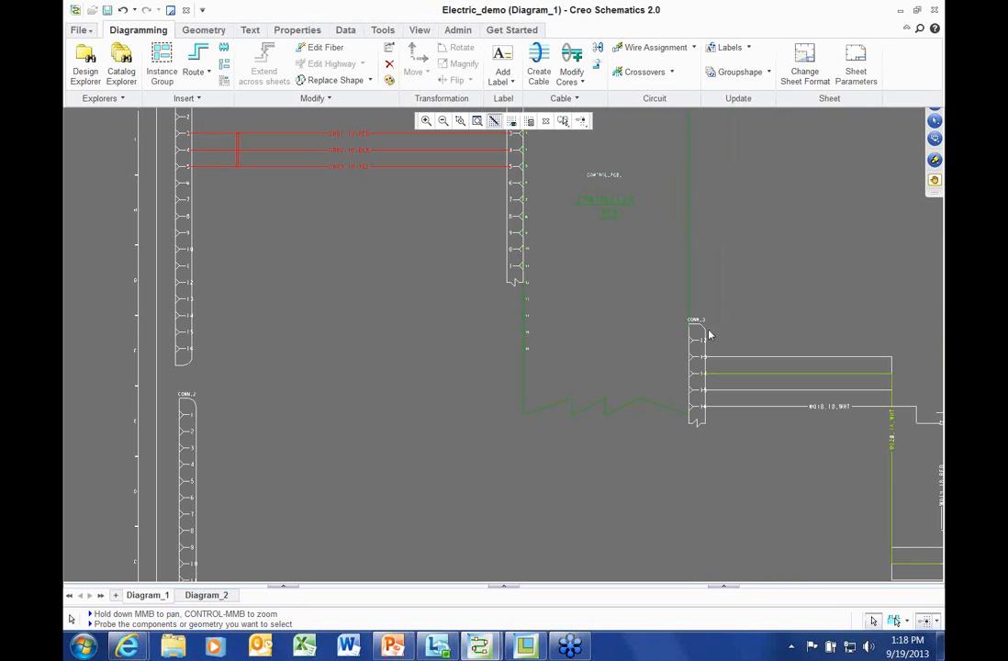
click(516, 211)
right_click(349, 211)
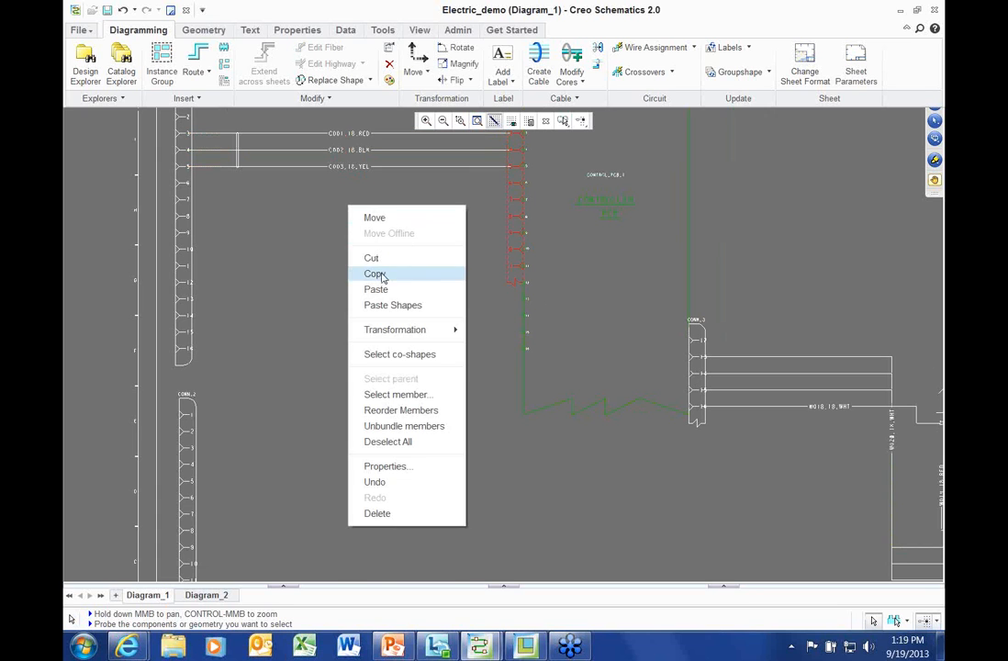
click(376, 273)
Paste the copy below the original as CONN_4 and open its pin list
right_click(340, 275)
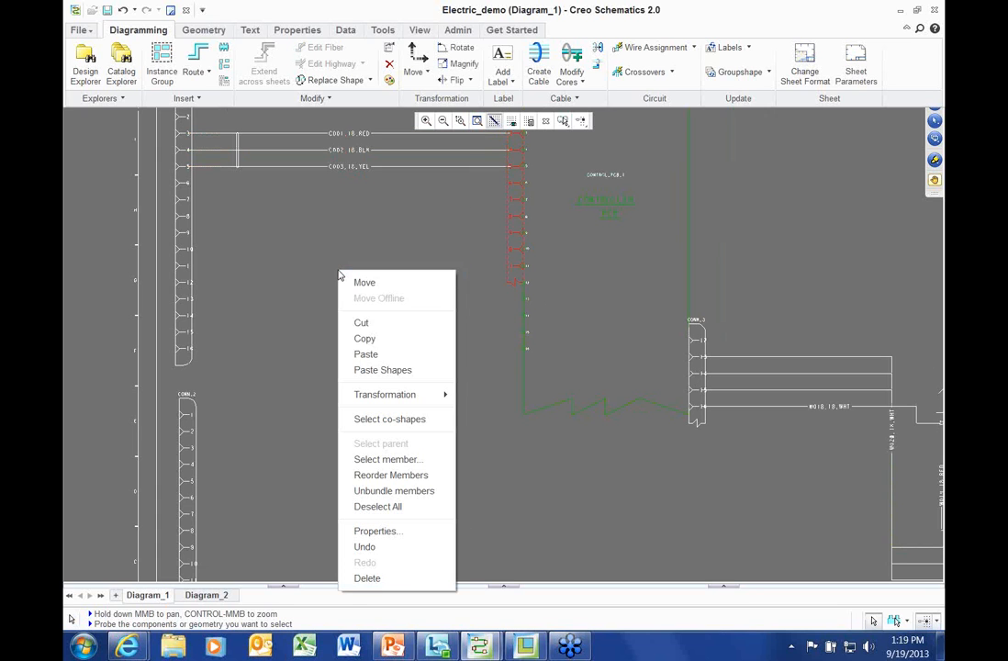
click(366, 354)
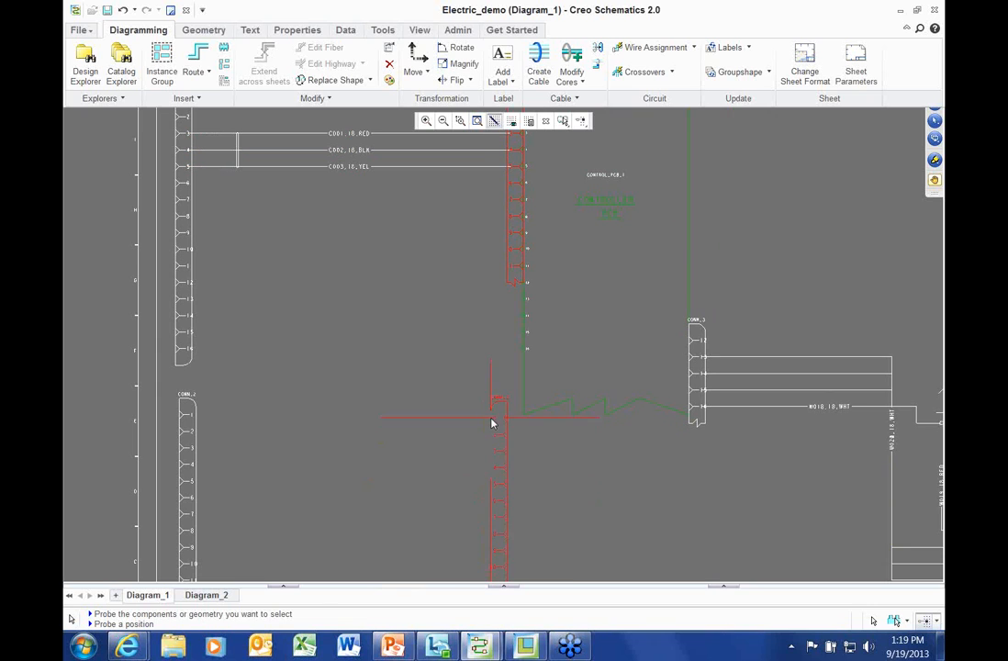
click(493, 395)
right_click(371, 262)
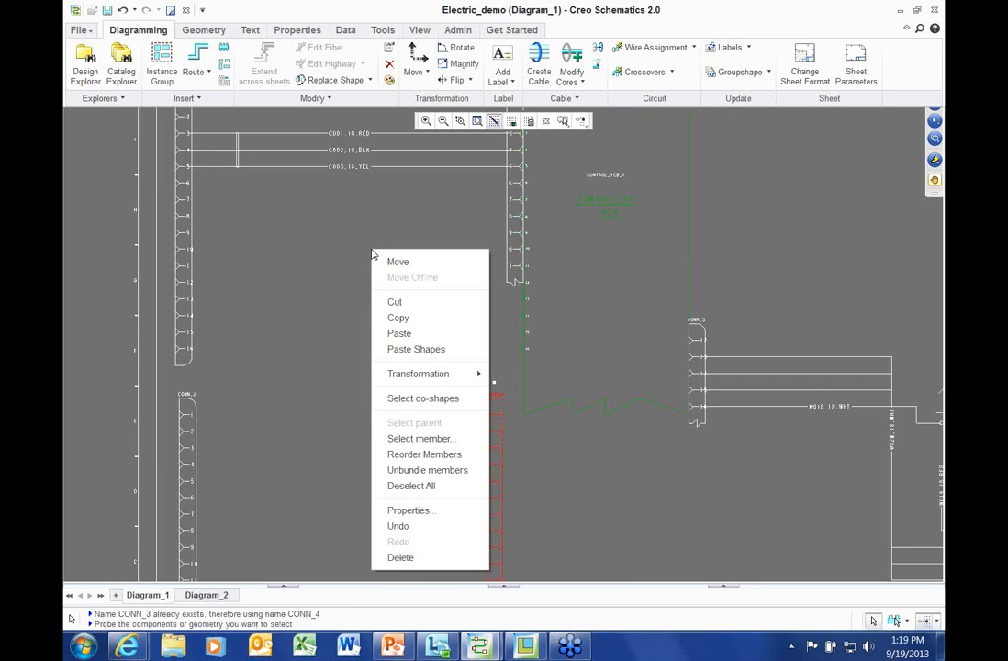
click(426, 455)
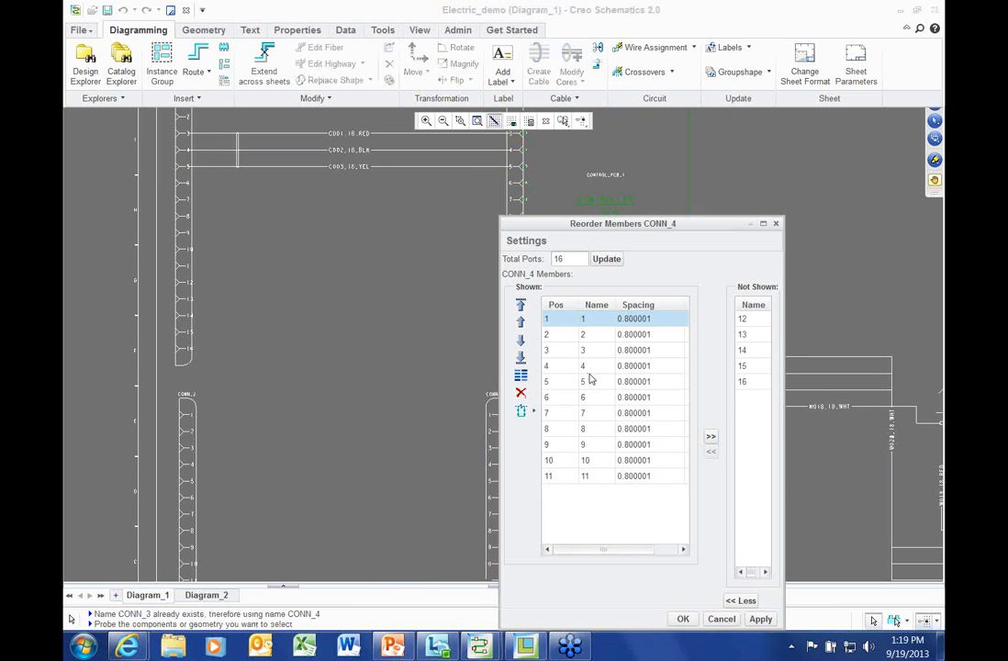
Delete pins 5 through 11 from CONN_4 and confirm
drag(592, 386, 595, 476)
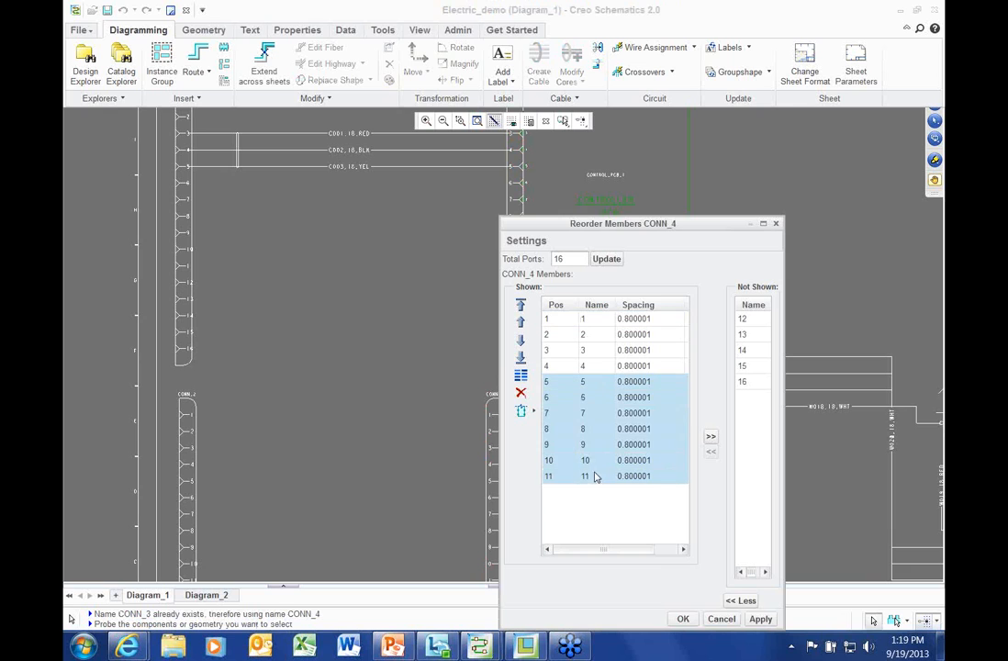
click(520, 392)
click(682, 620)
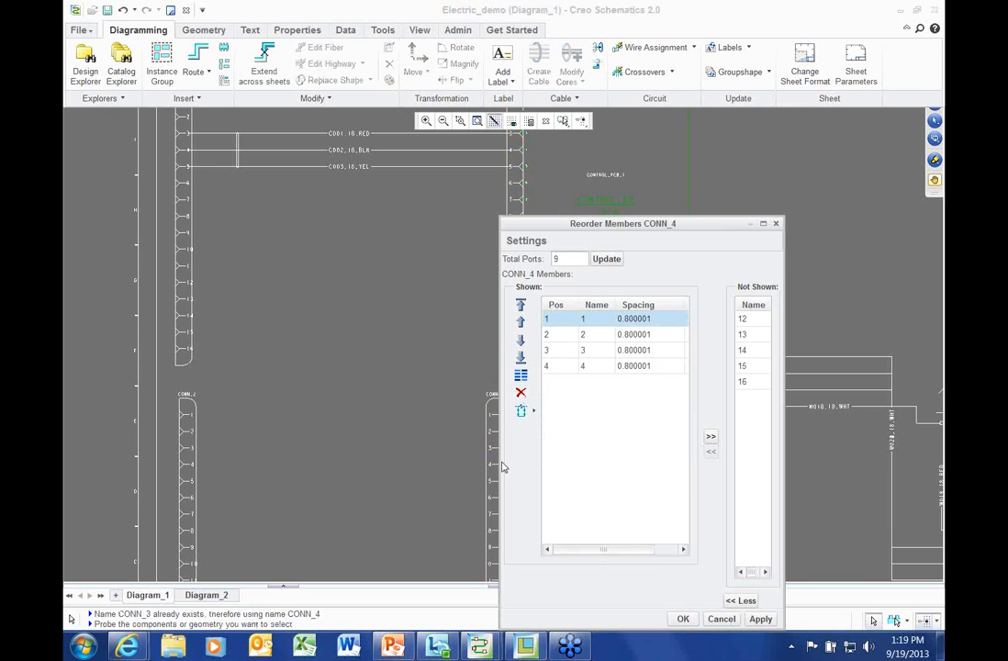
Reopen CONN_4's pin list and delete hidden pins 12–16, leaving pins 1–4
middle_drag(409, 396, 343, 299)
right_click(340, 268)
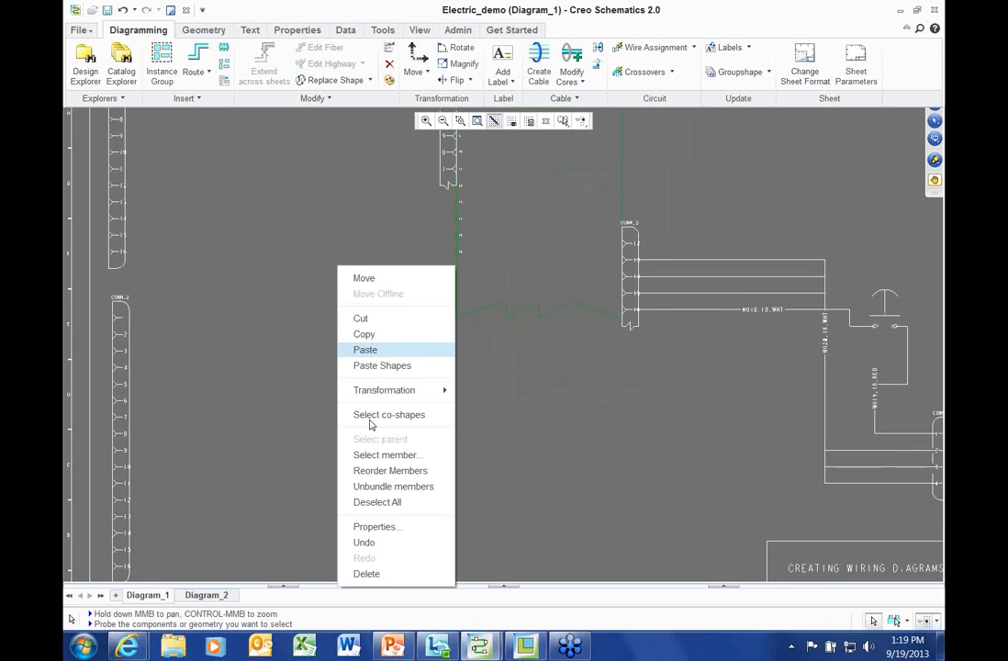
click(385, 469)
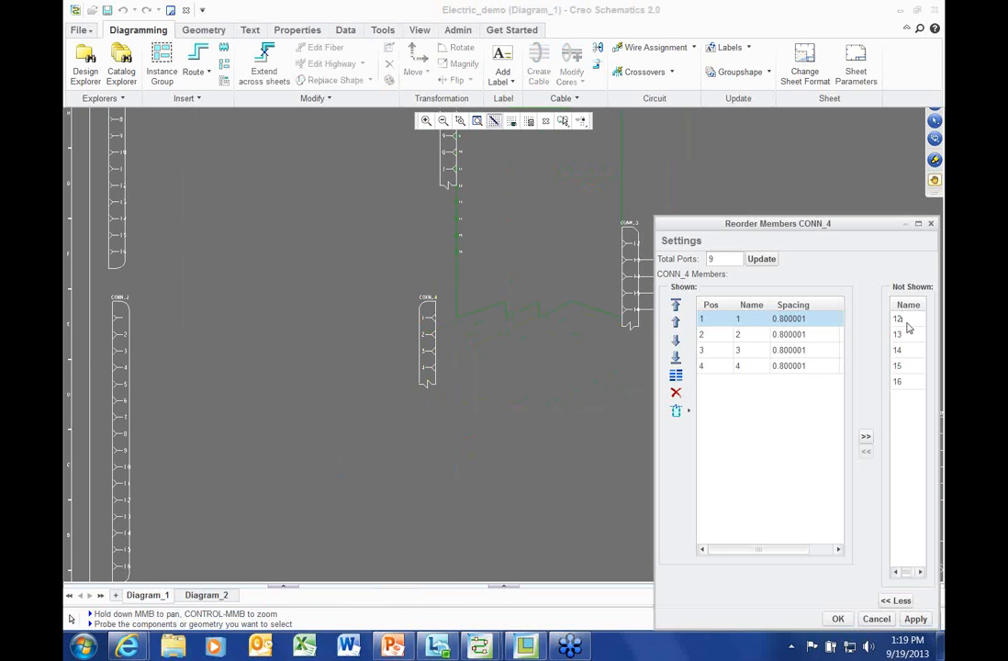
drag(899, 319, 918, 381)
click(865, 451)
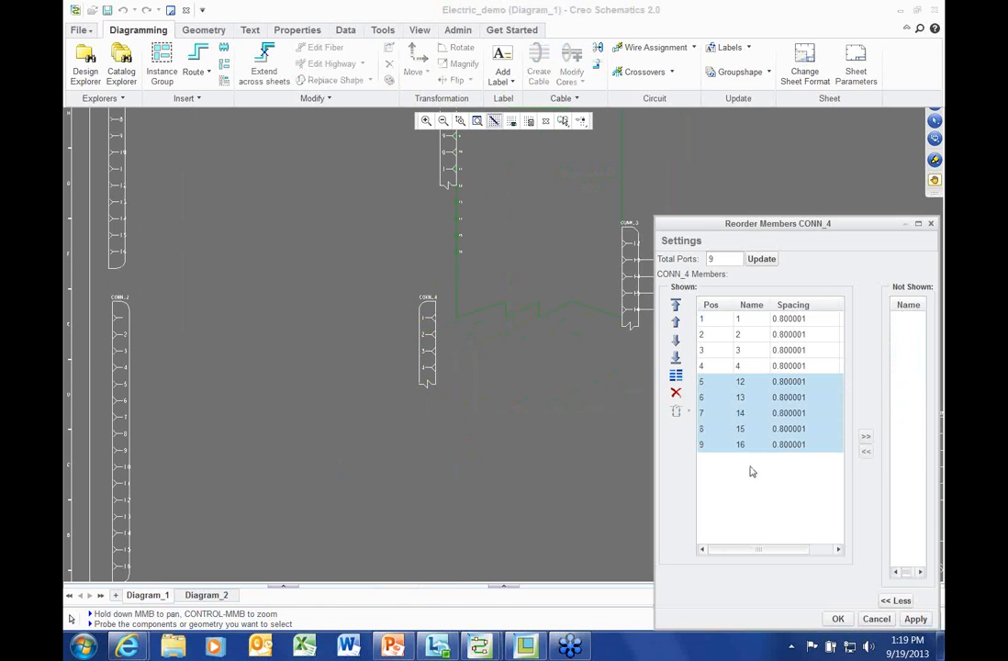
click(676, 392)
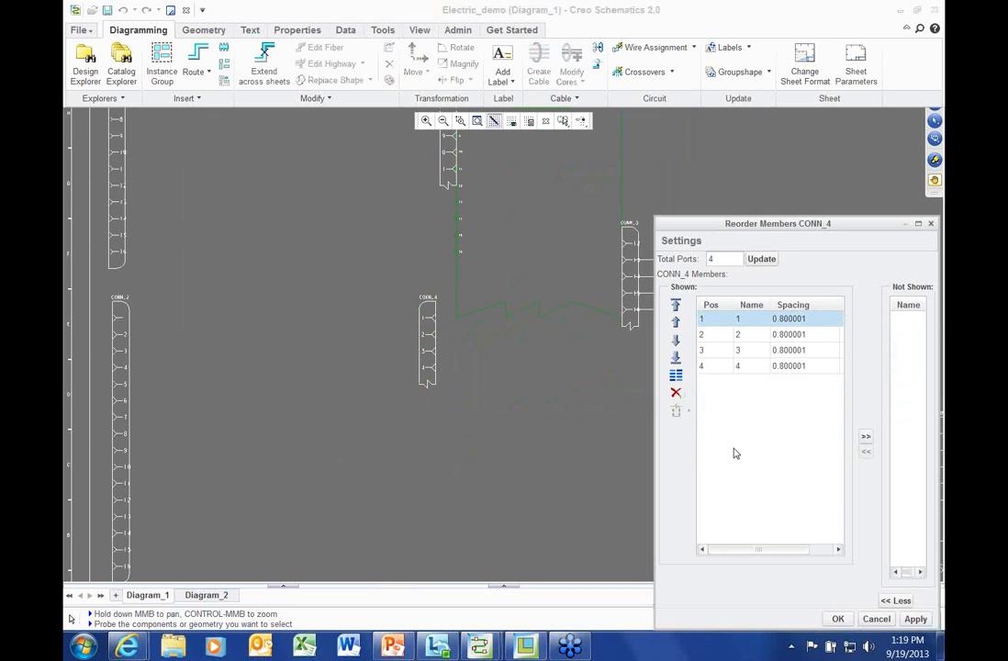
click(838, 620)
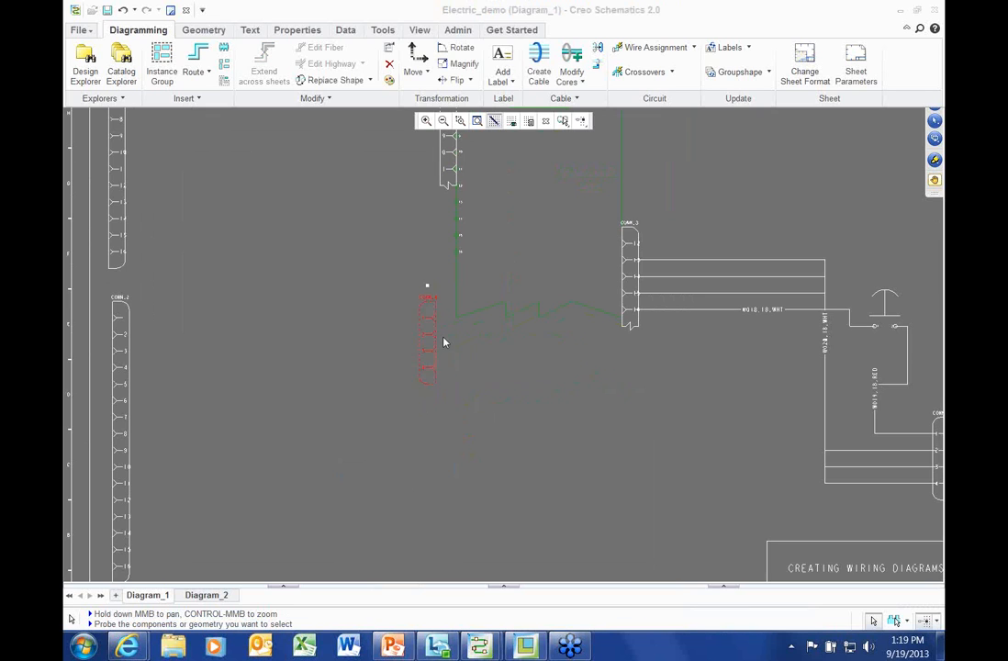
Move CONN_4 toward the lower centre of the sheet
drag(434, 308, 496, 508)
middle_drag(410, 349, 421, 258)
scroll(429, 425, up, 1)
middle_drag(452, 405, 481, 381)
drag(548, 391, 536, 361)
Apply the 4-pin MOLEX 069-805 connector dataset to CONN_4 and confirm its properties
right_click(300, 169)
click(354, 428)
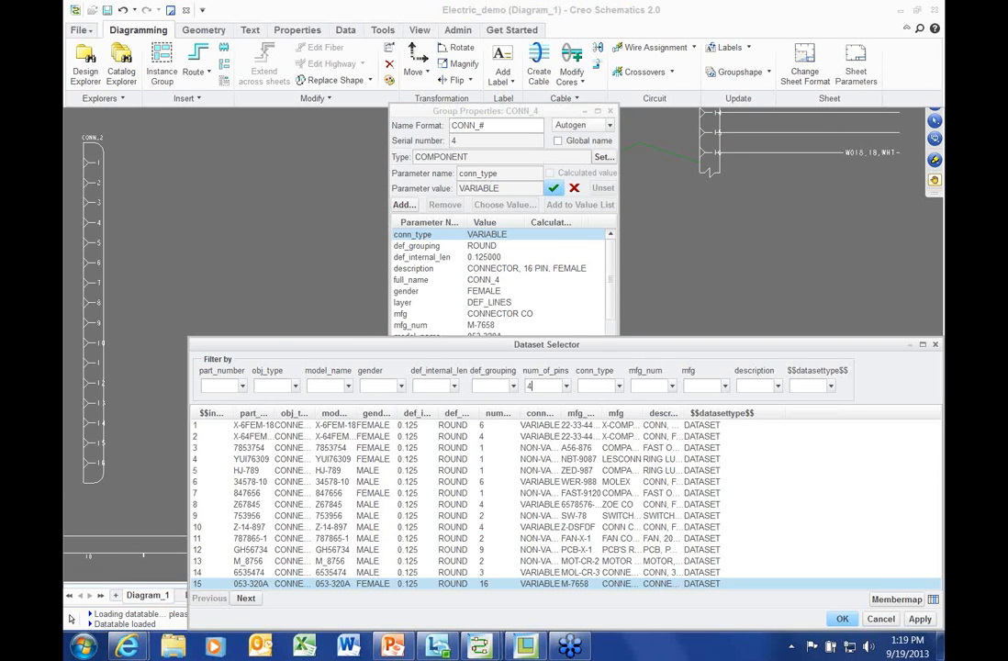
key(Return)
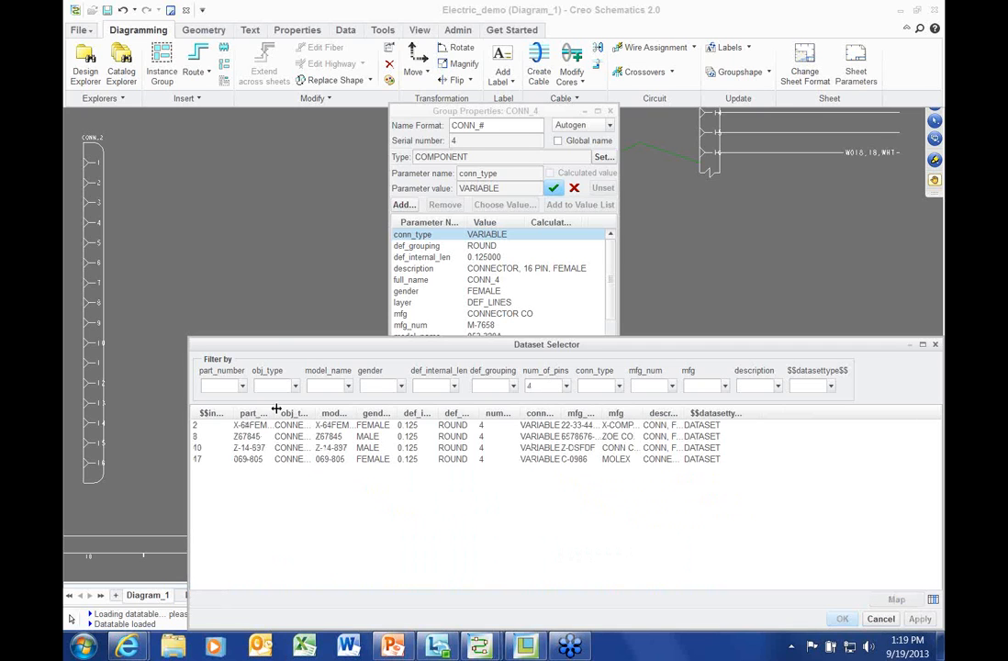
drag(275, 408, 308, 408)
click(266, 459)
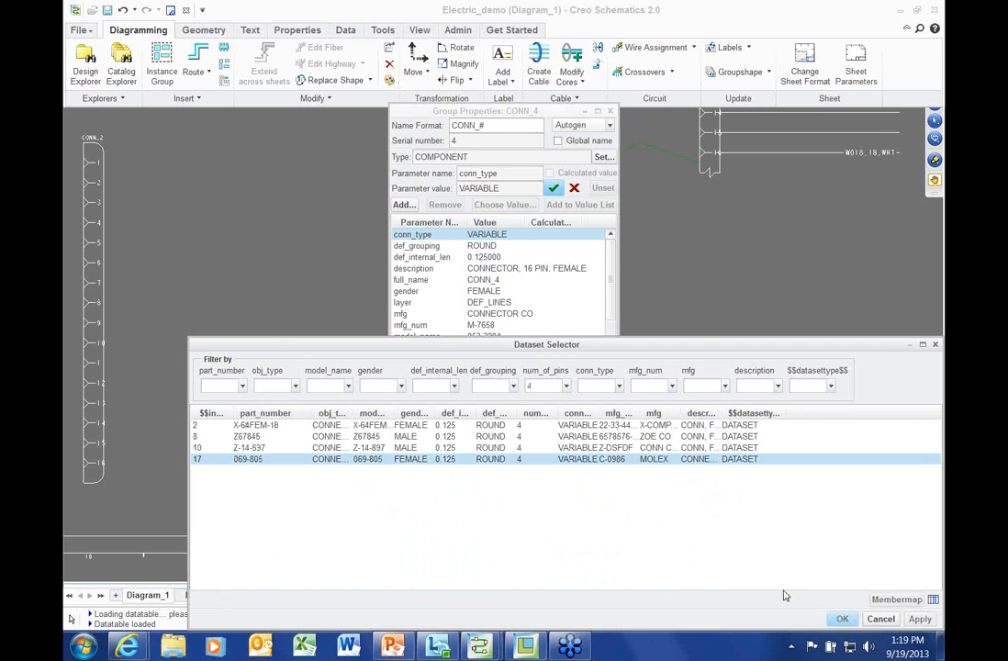
click(842, 618)
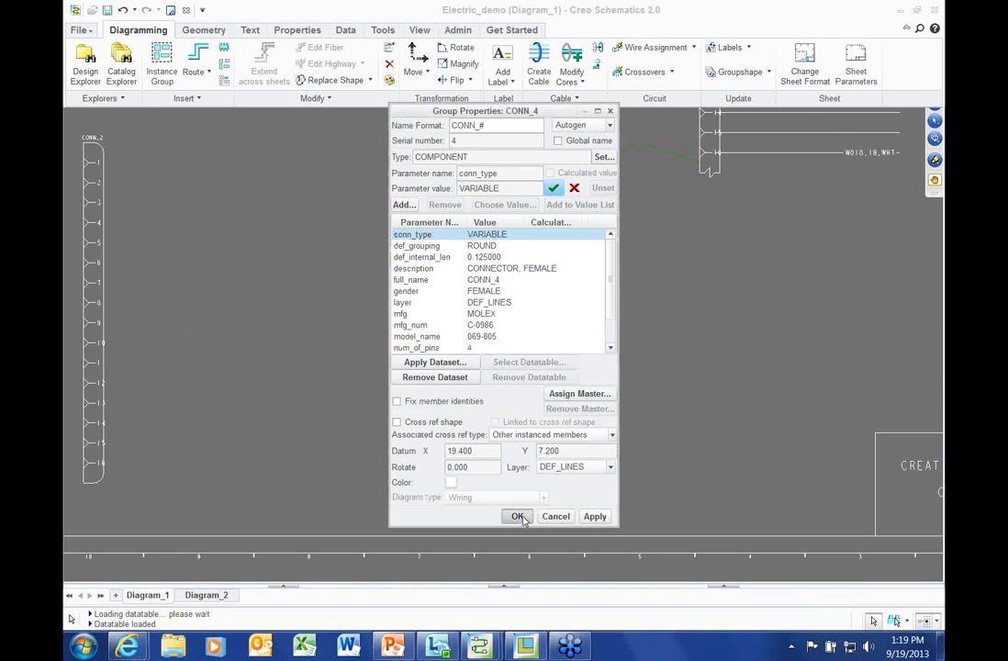
click(518, 515)
scroll(449, 364, up, 2)
middle_drag(457, 359, 573, 329)
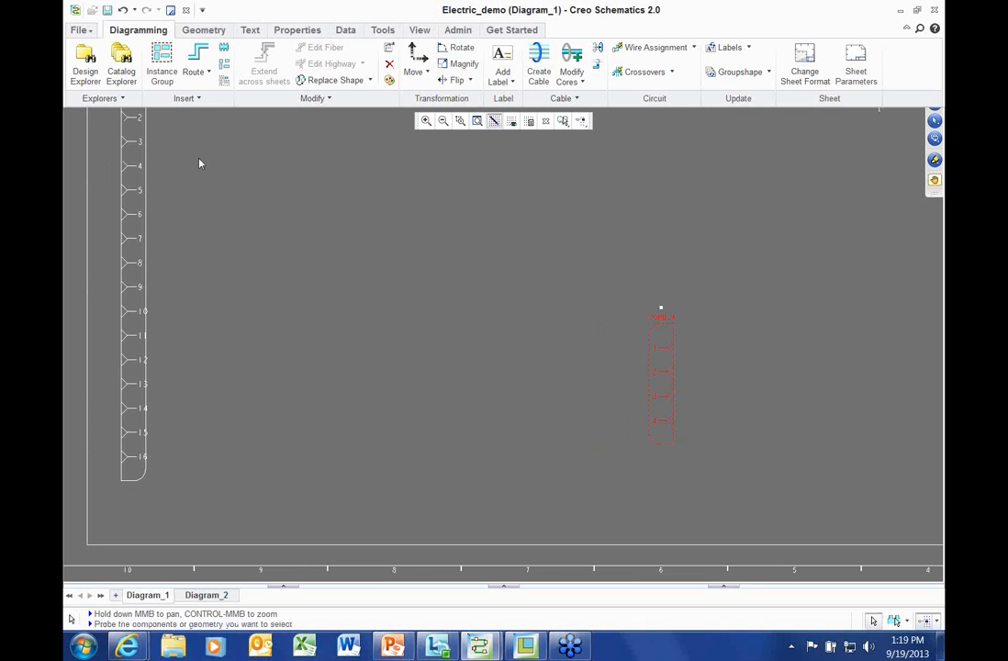
Route a 4_COND_CABLE from pin 12 of the left connector to CONN_4
click(397, 325)
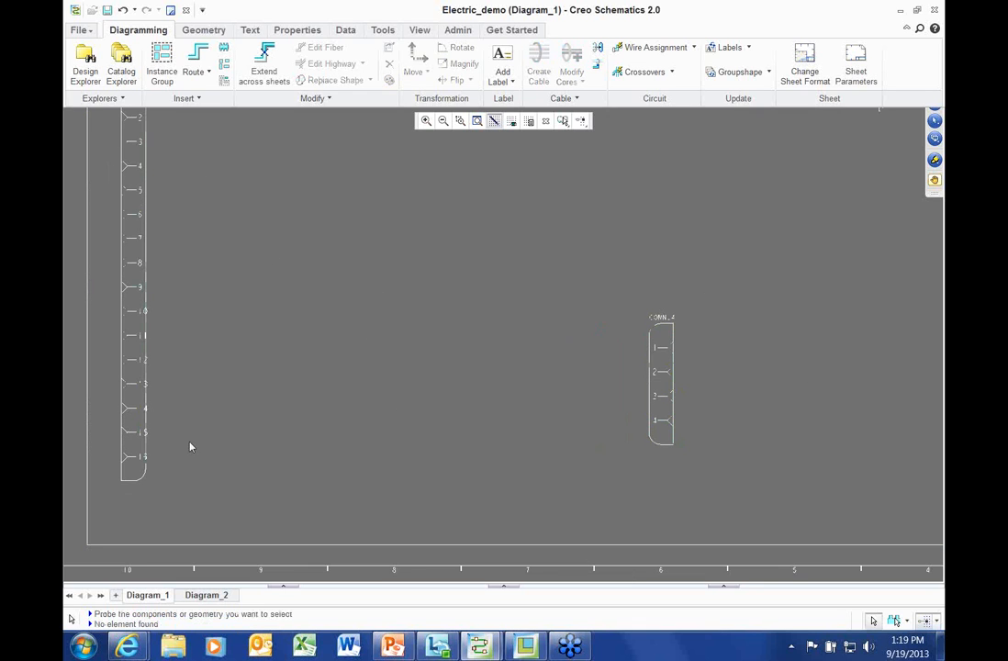
click(121, 66)
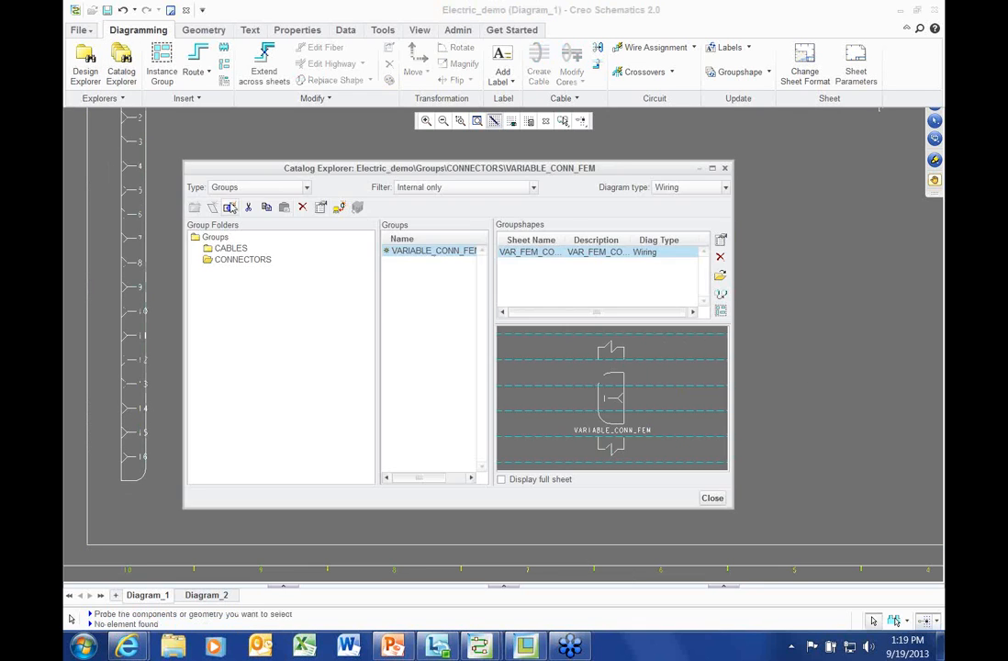
click(230, 248)
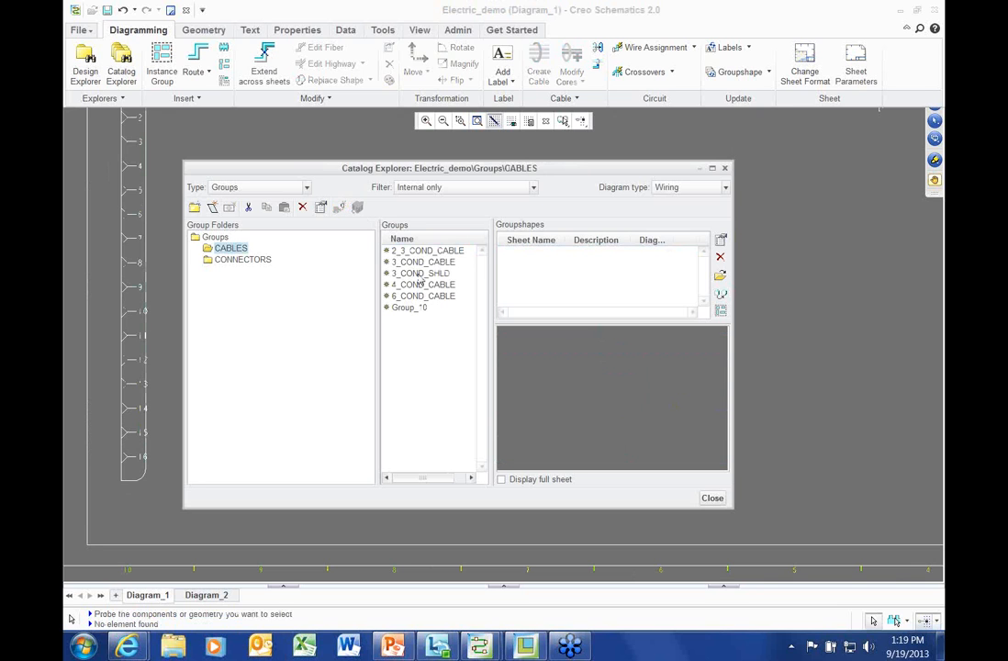
click(419, 294)
click(717, 311)
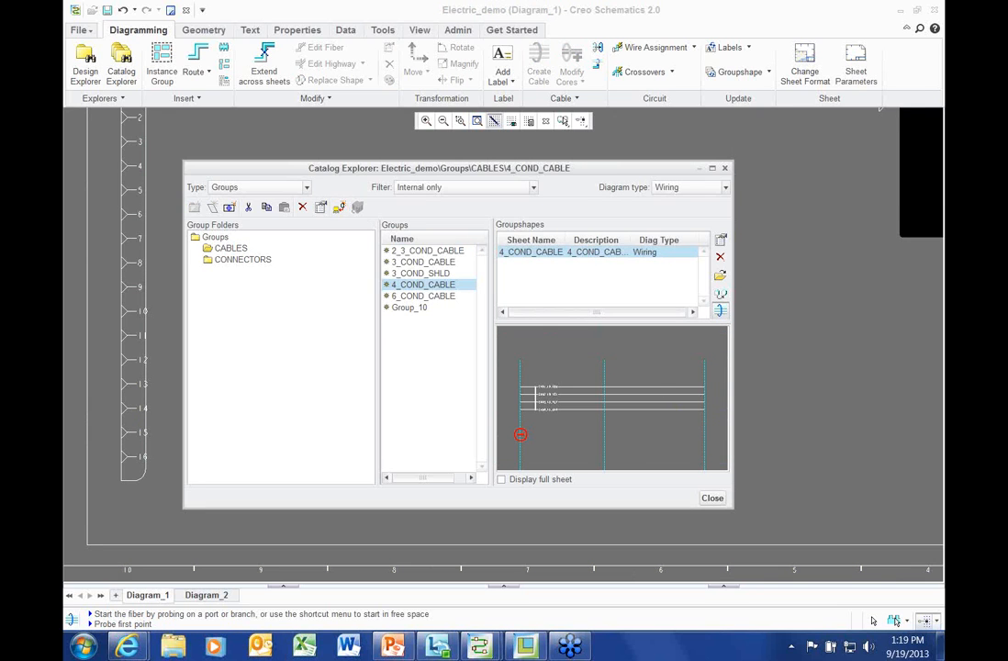
click(145, 358)
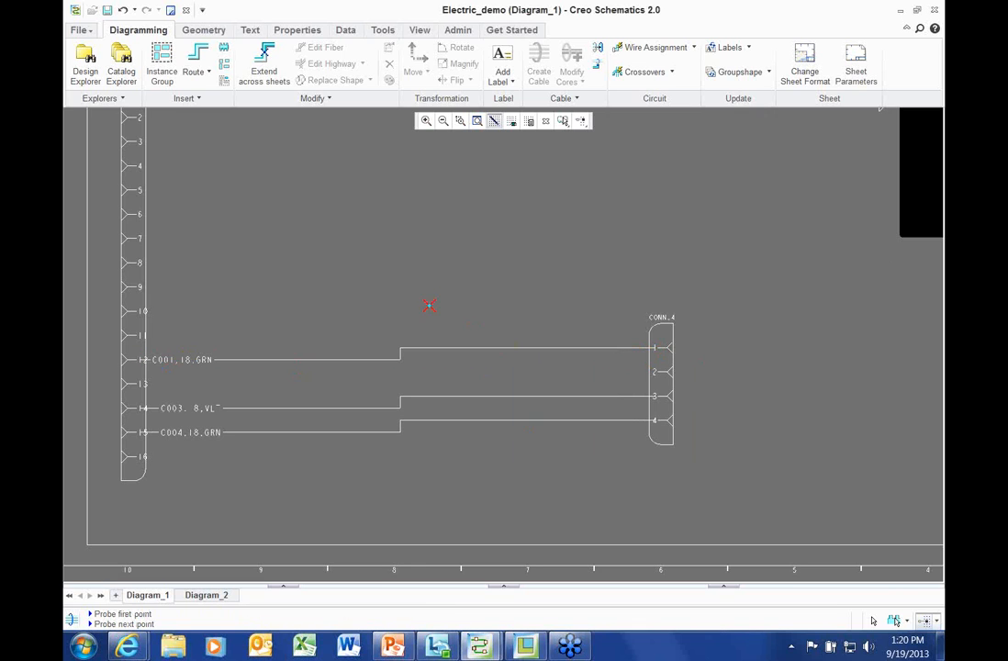
right_click(367, 276)
Move CONN_4 and its attached wires to a new spot on the sheet
click(405, 441)
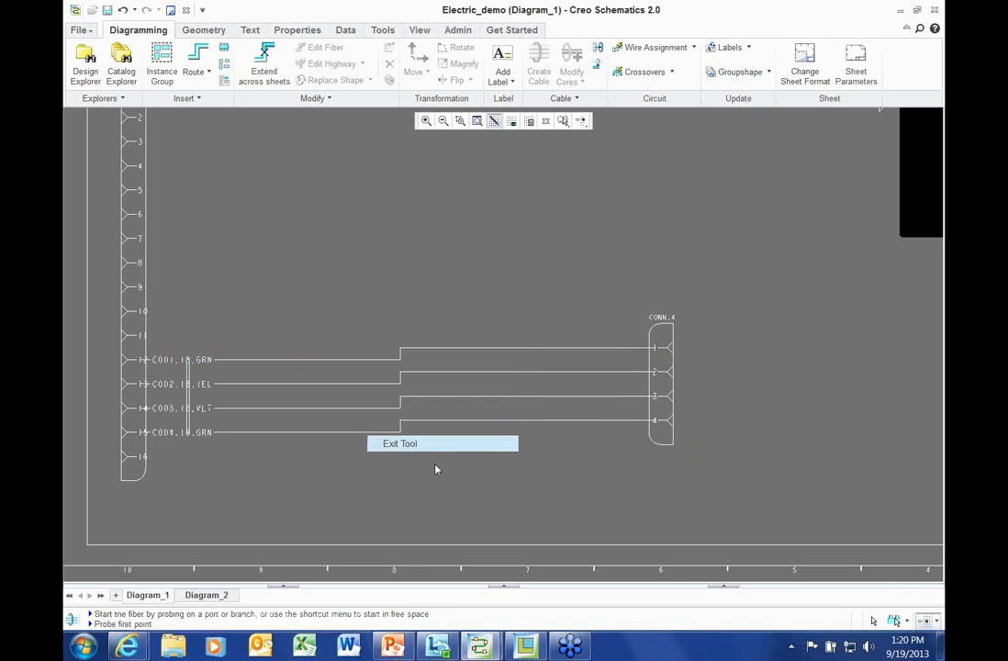
click(674, 330)
right_click(709, 297)
click(722, 306)
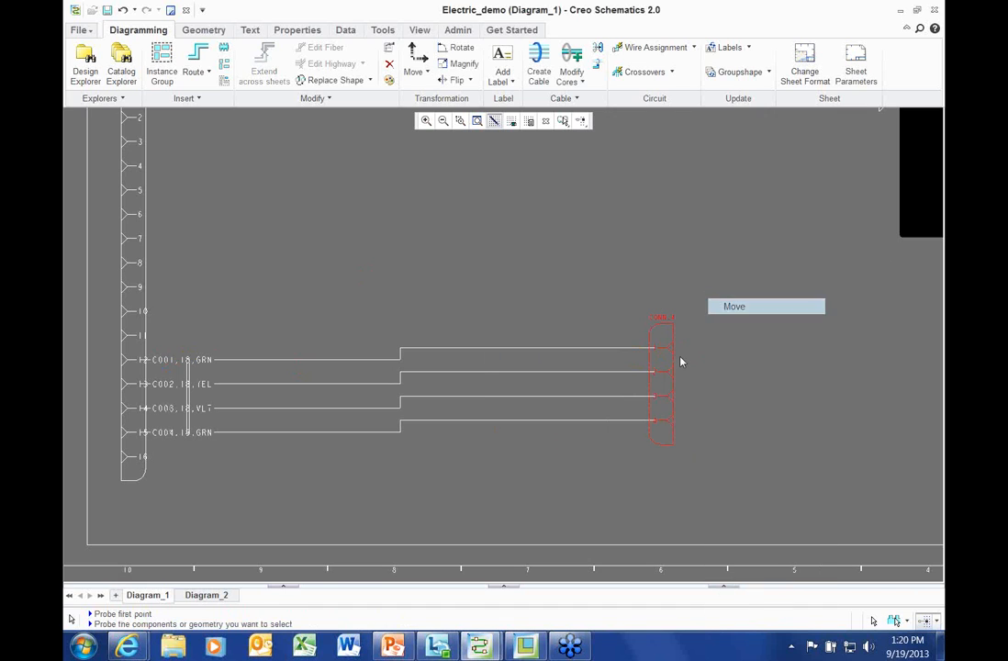
click(681, 359)
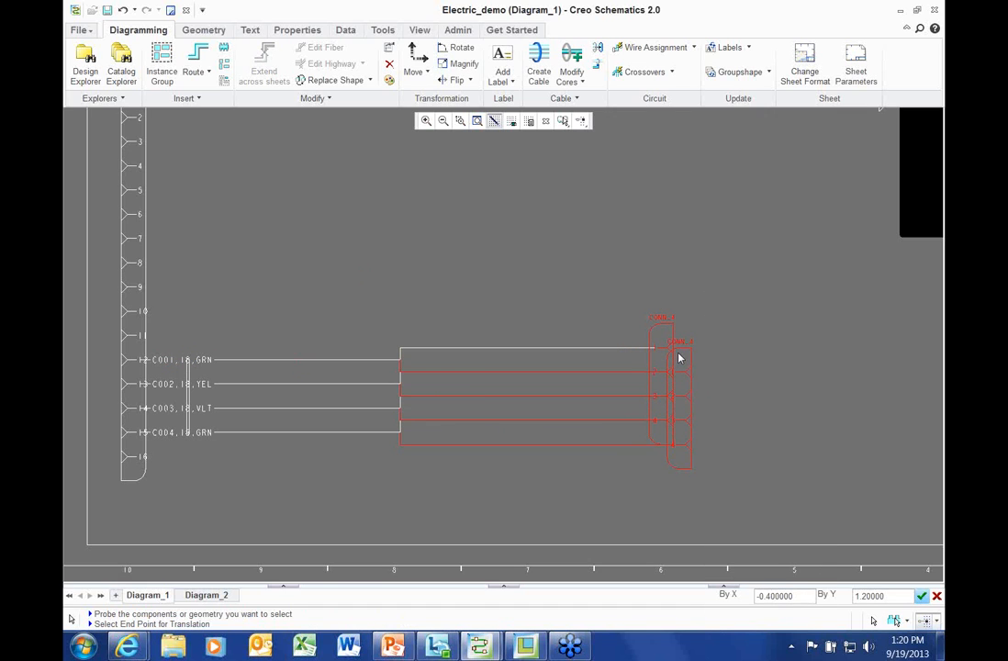
click(679, 400)
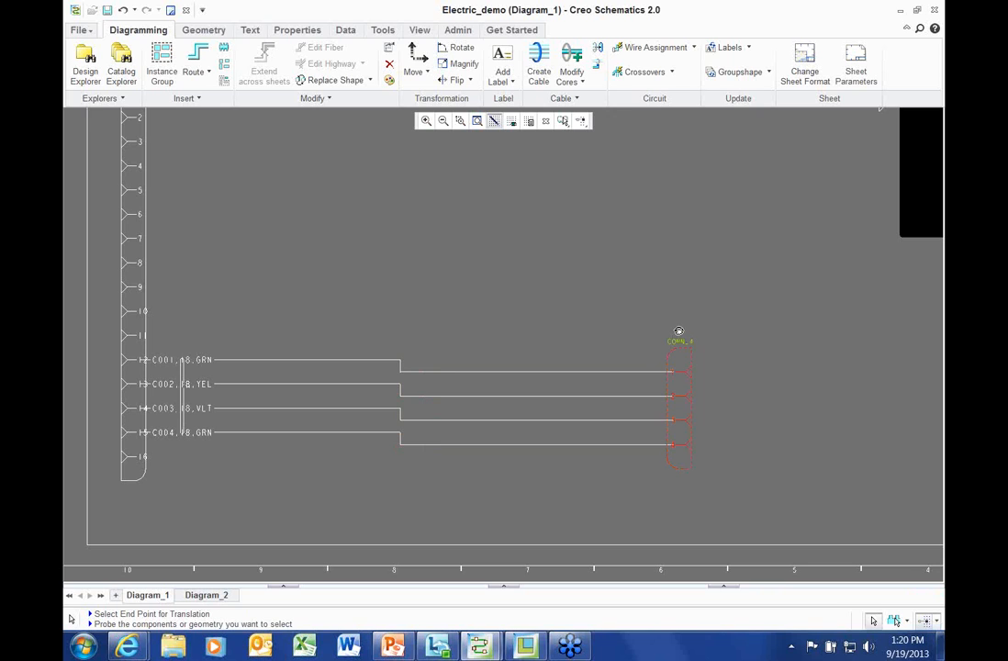
drag(679, 330, 699, 332)
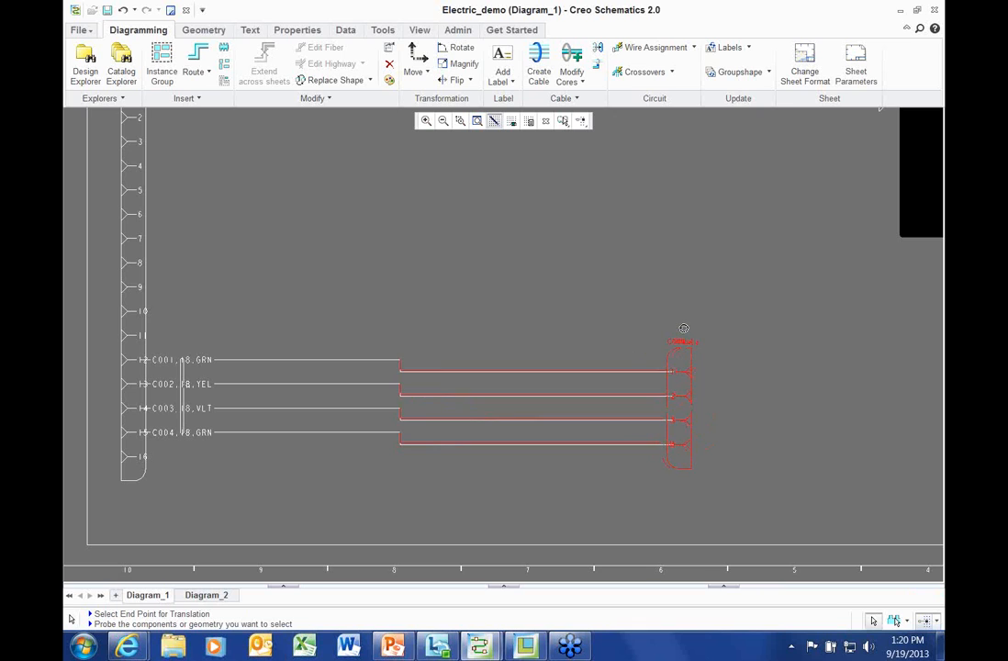
click(677, 328)
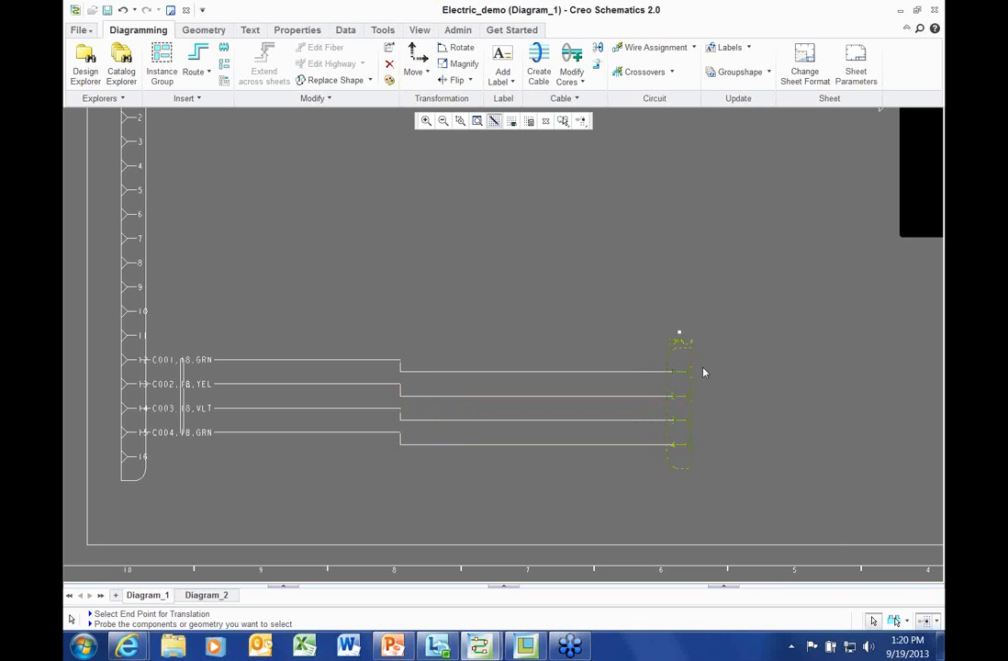
Reposition CONN_4 level with CONN_1 pins 12–15 so the four cores run straight
right_click(717, 301)
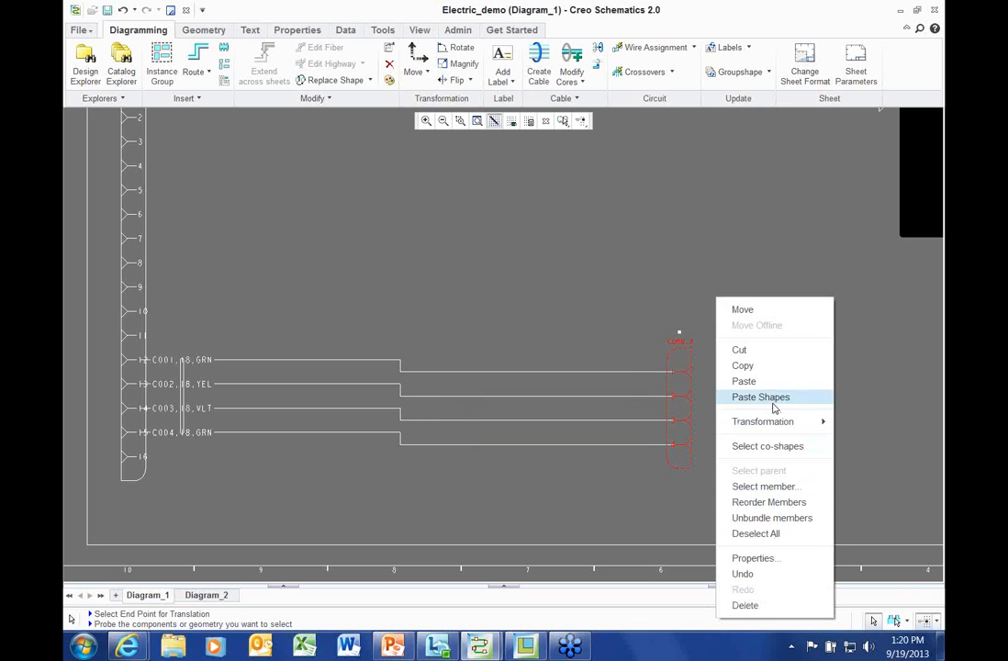
mouse_move(826, 422)
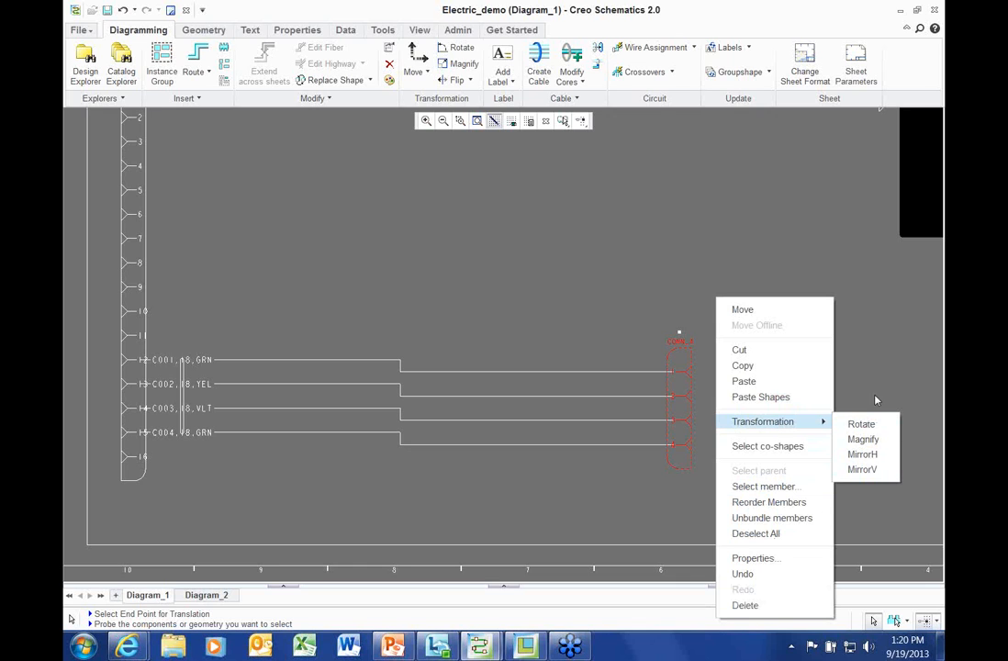
click(607, 291)
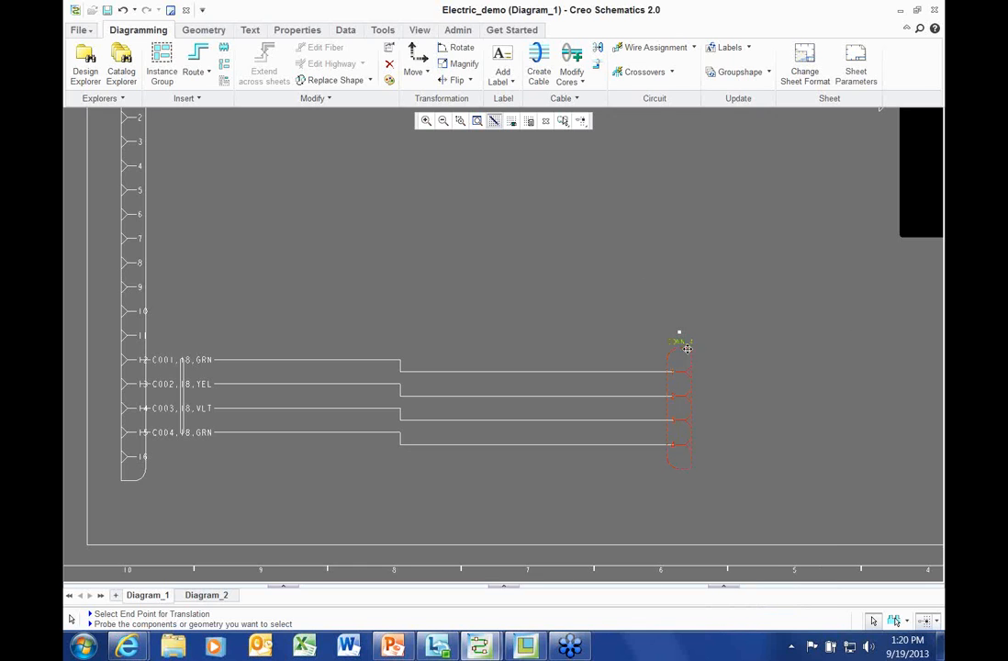
click(526, 362)
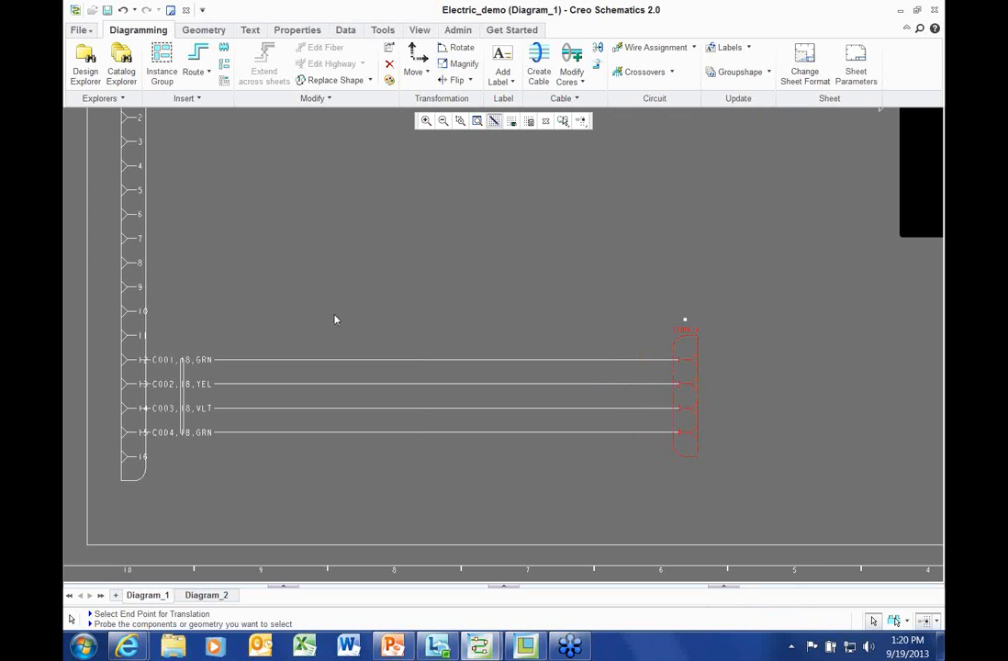
right_click(331, 218)
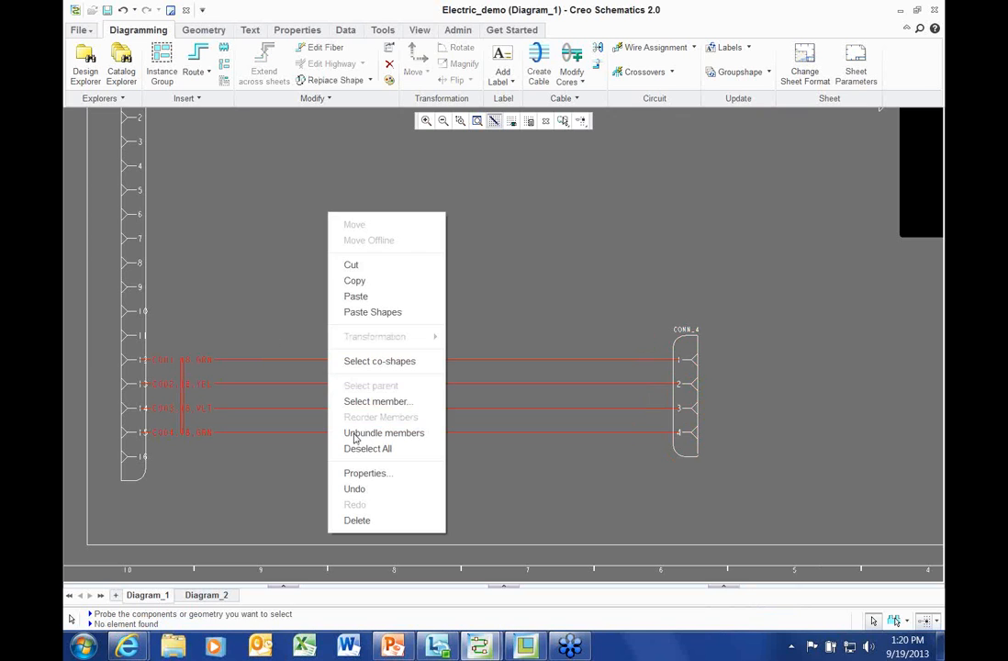
Give cable C002 the 4_cond_14 BELDEN 78956-C 14 AWG dataset, cores YEL, GRN, BLU, GRY
click(361, 473)
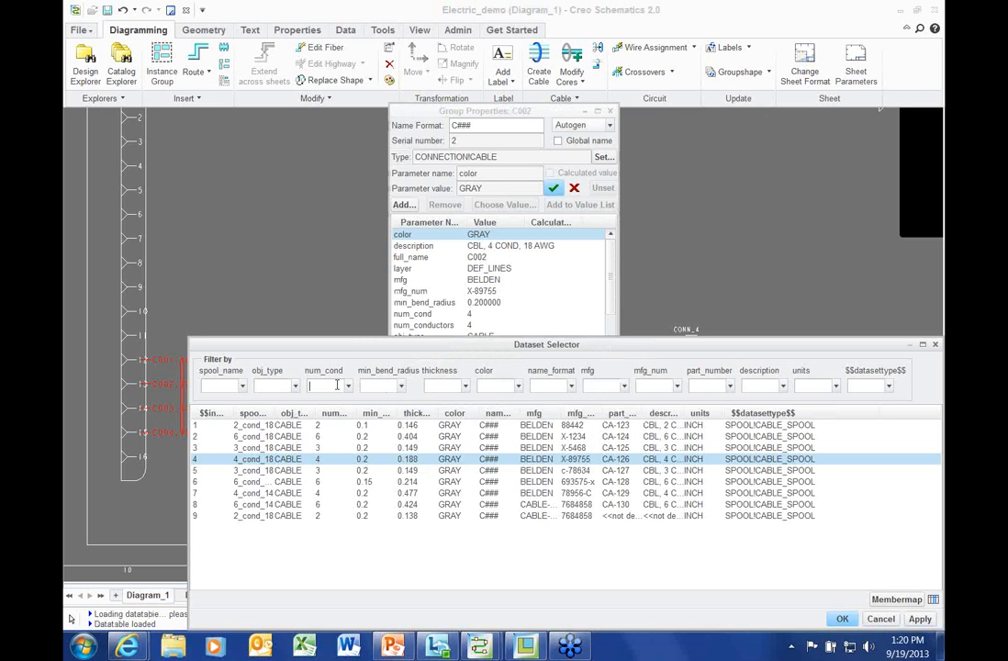
click(293, 551)
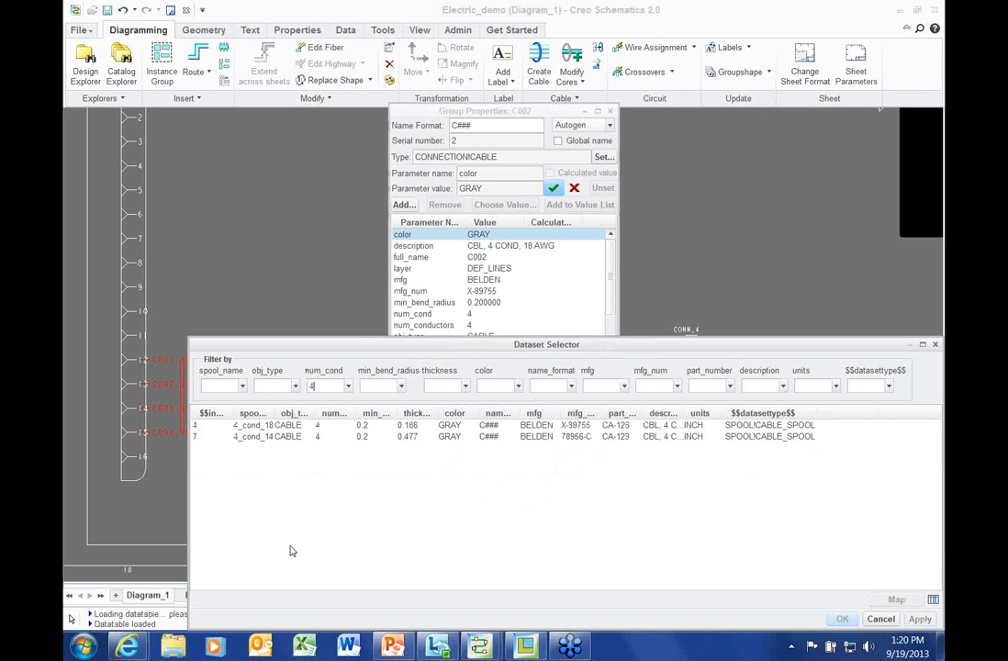
click(288, 438)
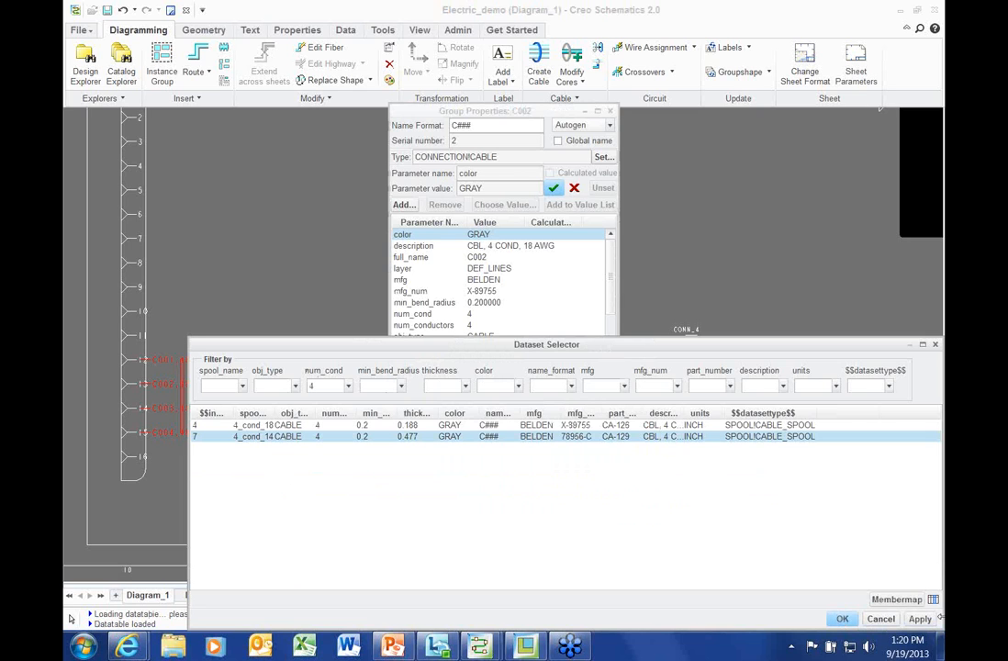
click(838, 617)
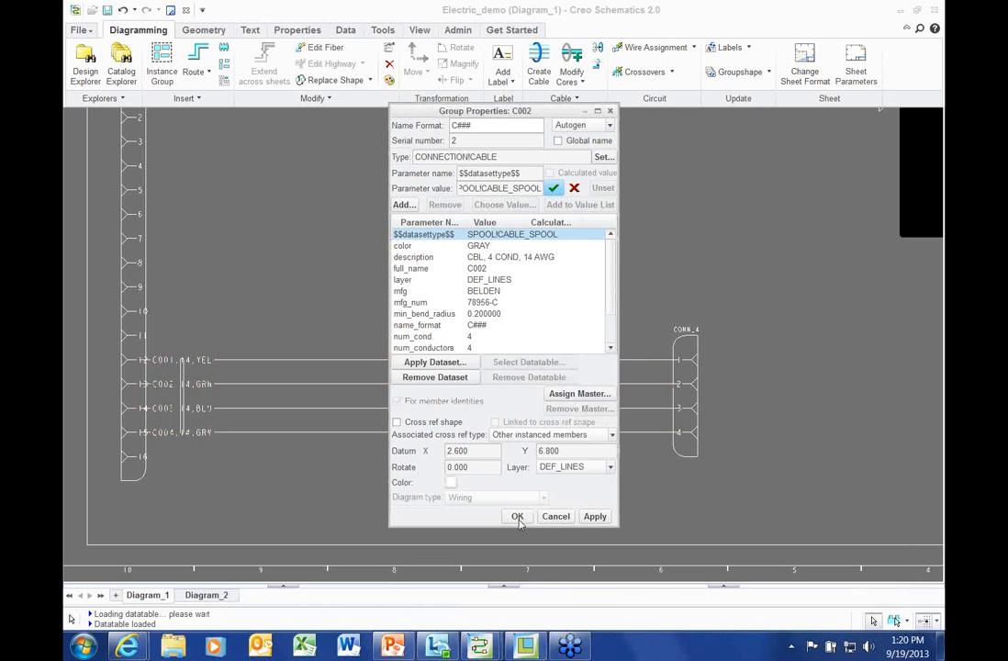
click(517, 515)
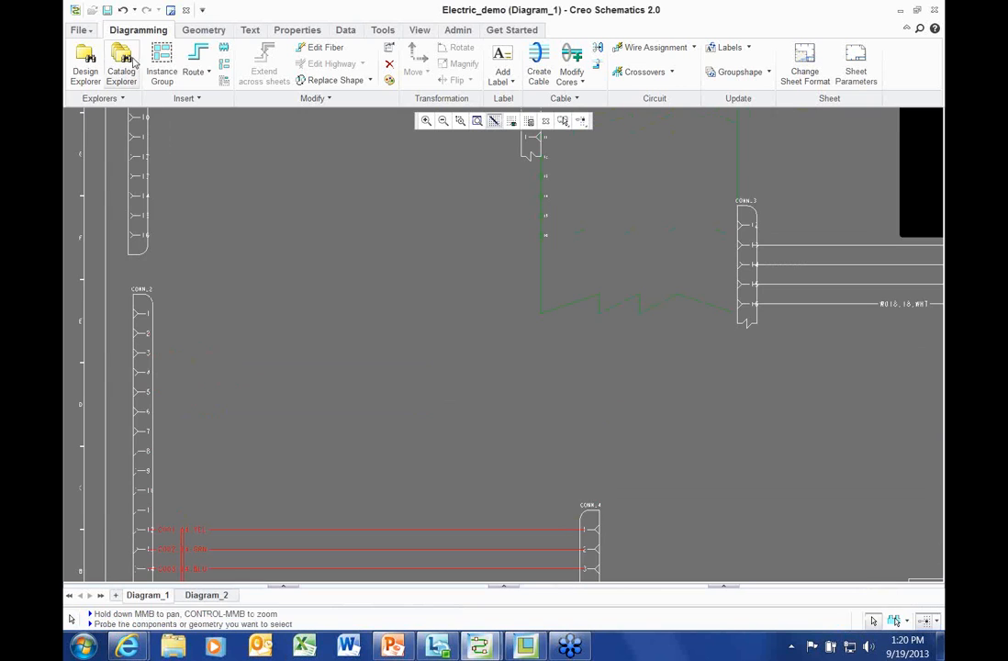
Place a FUSE block from the catalog's Blocks > FUSES folder onto the sheet
click(121, 64)
click(270, 189)
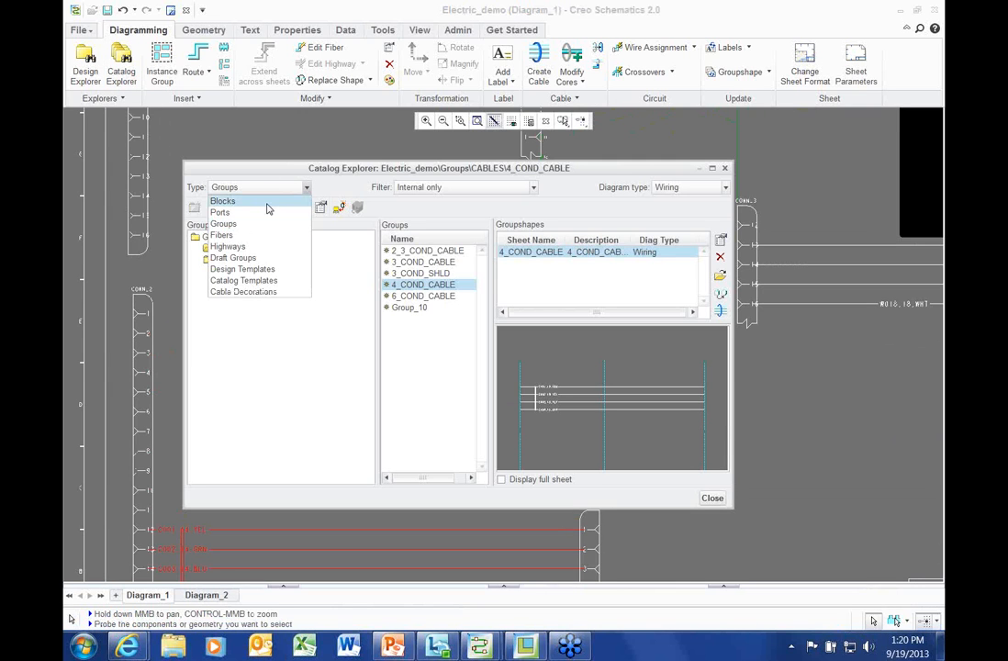
click(223, 201)
click(228, 271)
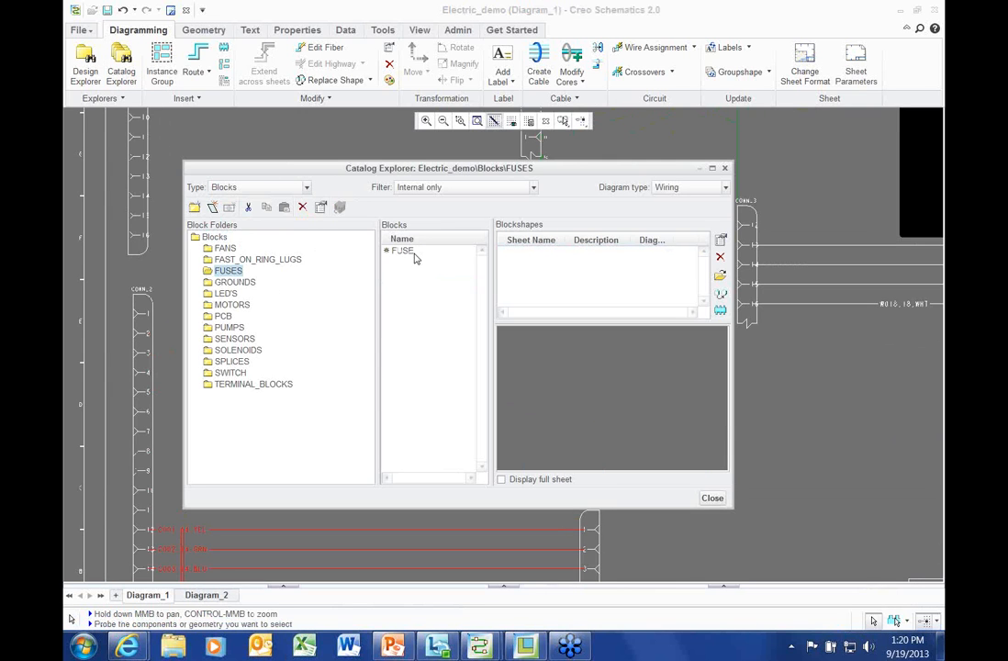
click(402, 251)
drag(647, 340, 396, 309)
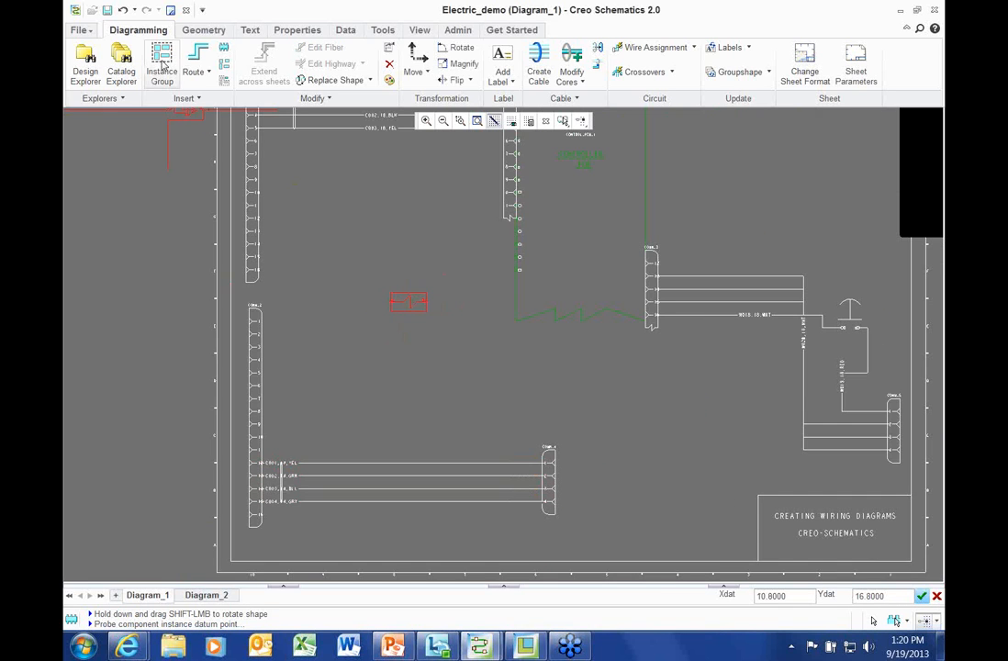
Route wire W002 from the lower-left connector's top pin to the fuse's left end
click(194, 58)
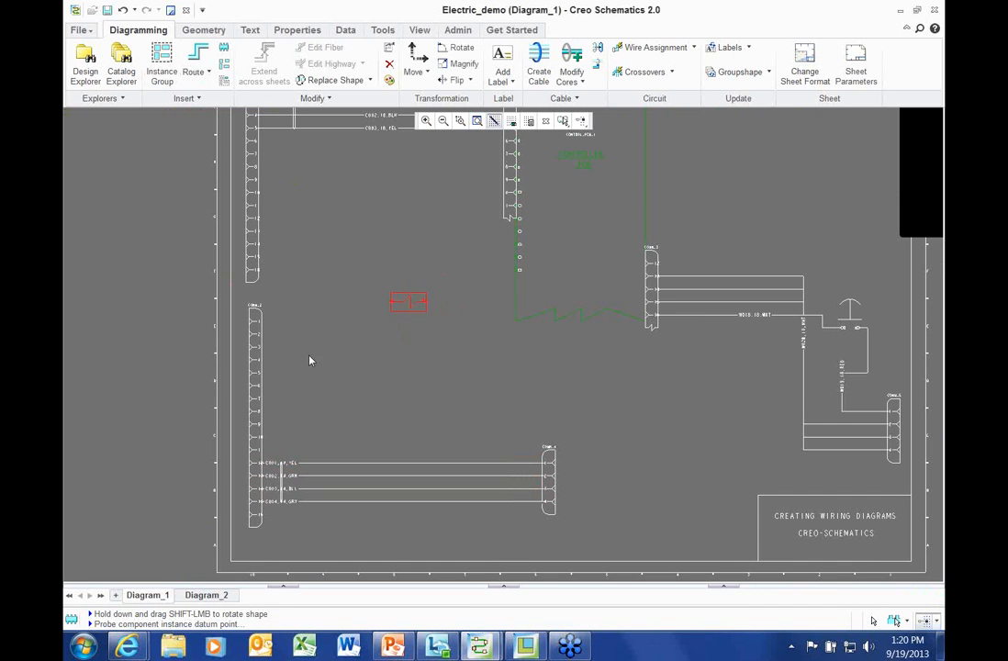
click(260, 318)
click(393, 301)
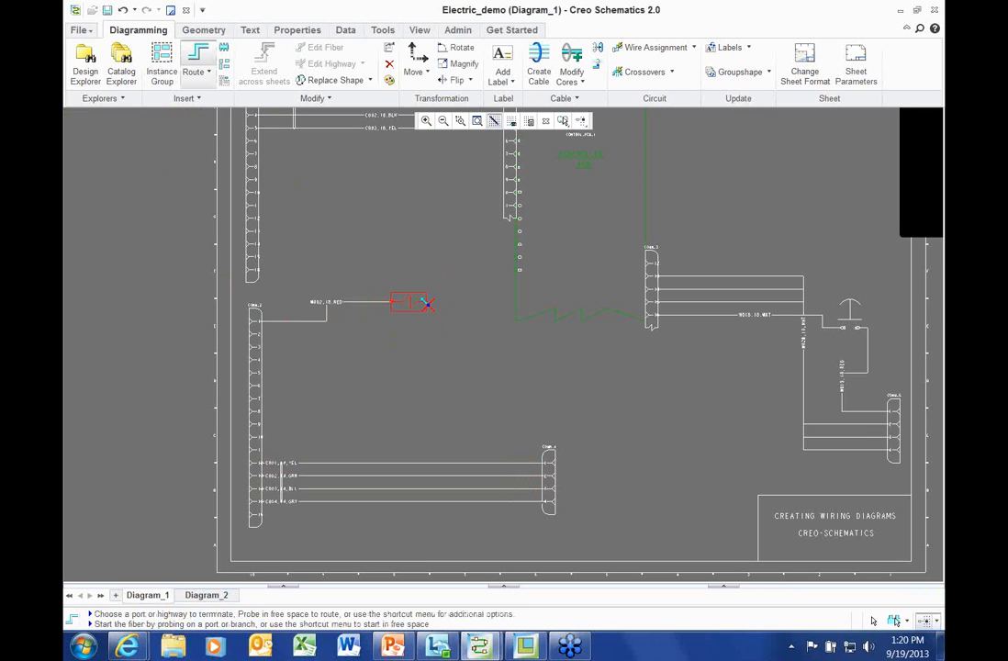
click(450, 295)
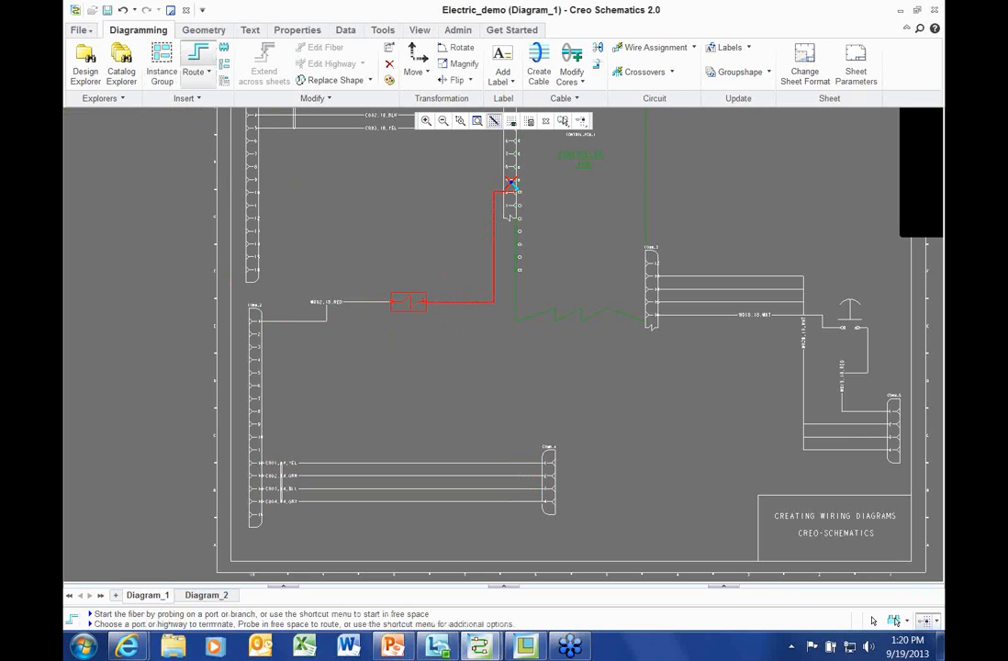
Finish wire W003 from the fuse's right end at the control PCB port, then exit routing
click(511, 181)
right_click(382, 206)
click(437, 365)
Route red wires W004–W006 from CONN_1 pins 6, 7, 8 to the PCB's pins 6, 7, 8
middle_drag(416, 315, 416, 365)
scroll(416, 365, up, 2)
click(197, 57)
click(217, 234)
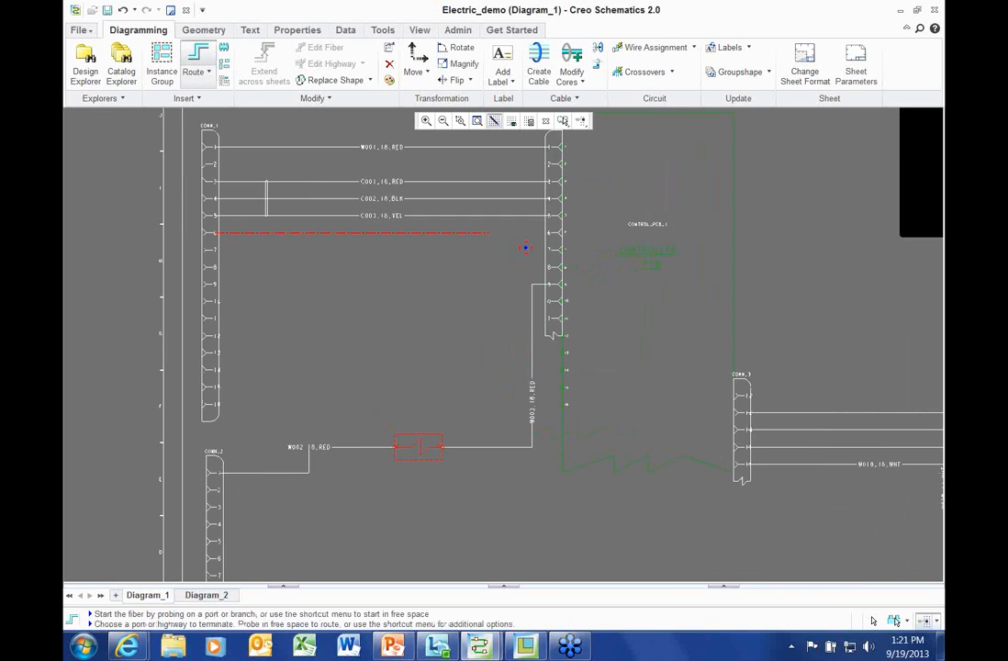
click(486, 278)
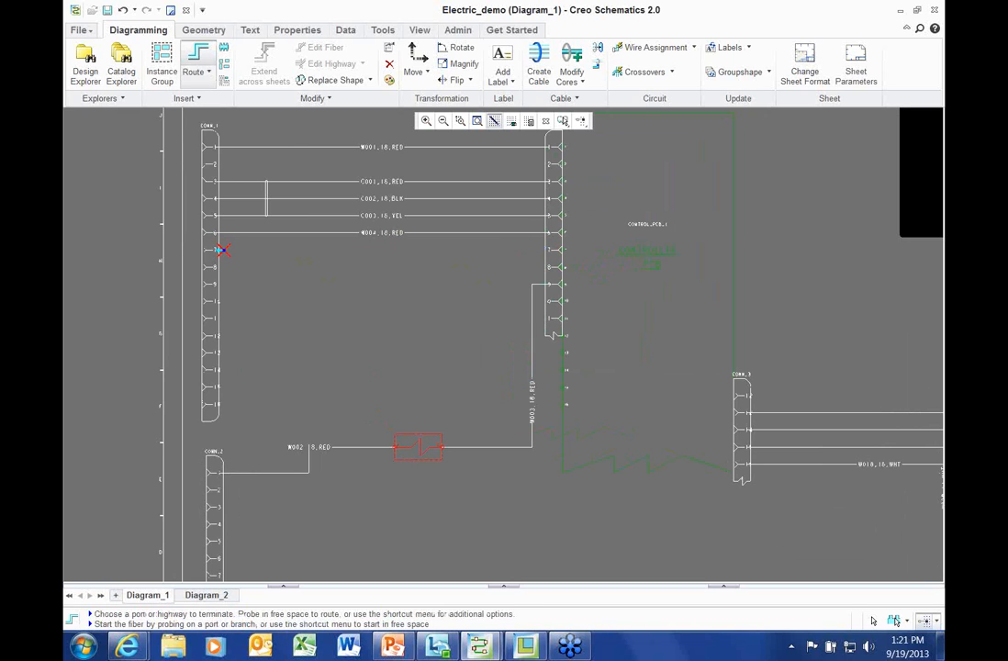
click(219, 249)
click(542, 248)
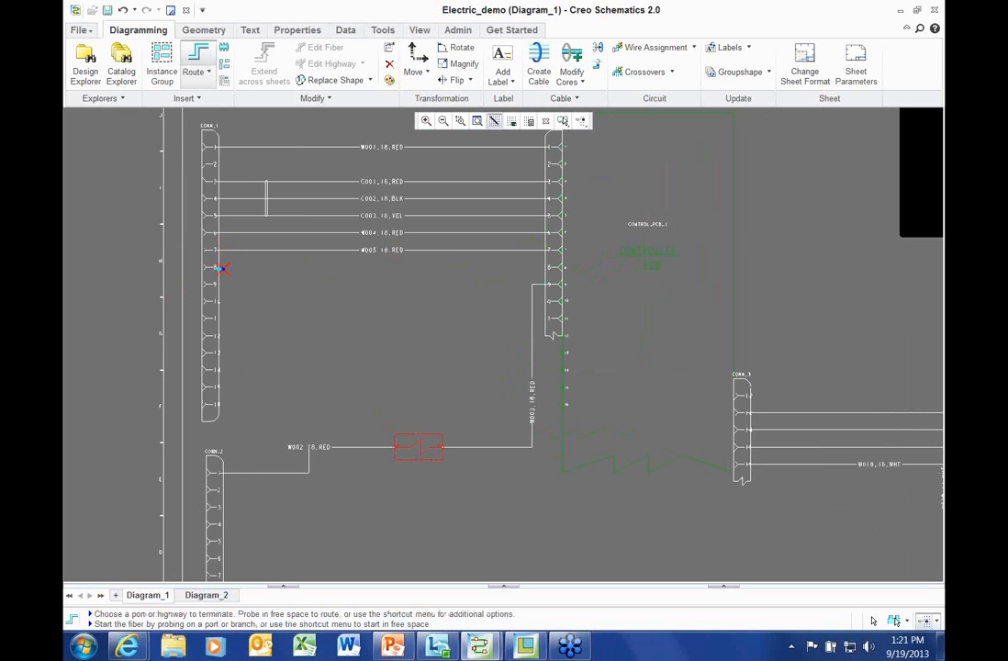
click(543, 267)
right_click(378, 321)
click(411, 485)
Select wires W001 and W004 and bring up their context options
click(292, 146)
ctrl+click(299, 232)
right_click(296, 313)
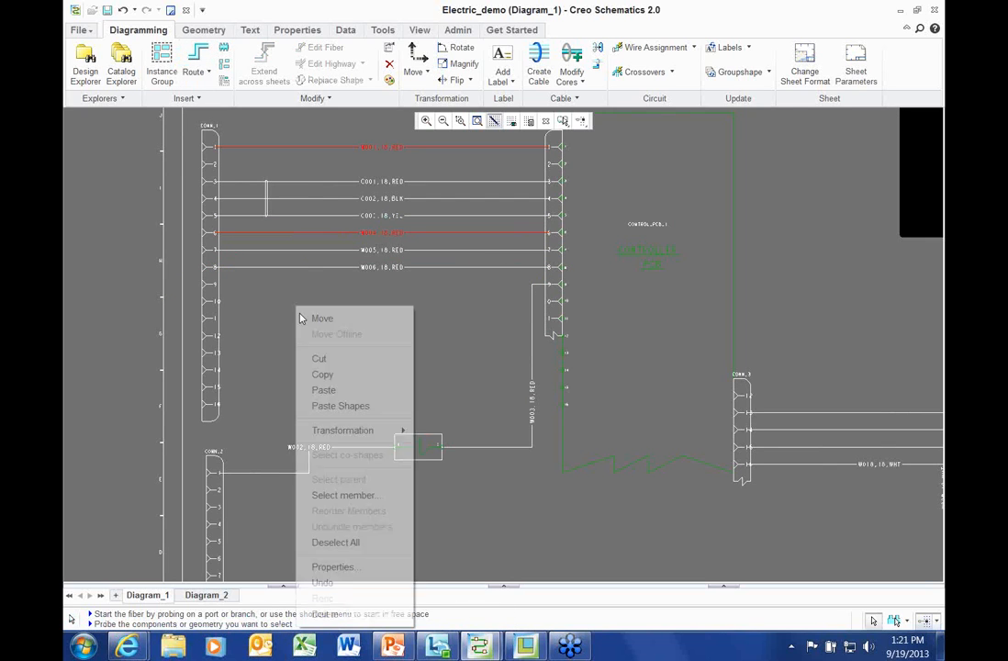
Give W001 and W004 the 18-gauge green spool dataset X-4567-7 via Apply Dataset
click(353, 566)
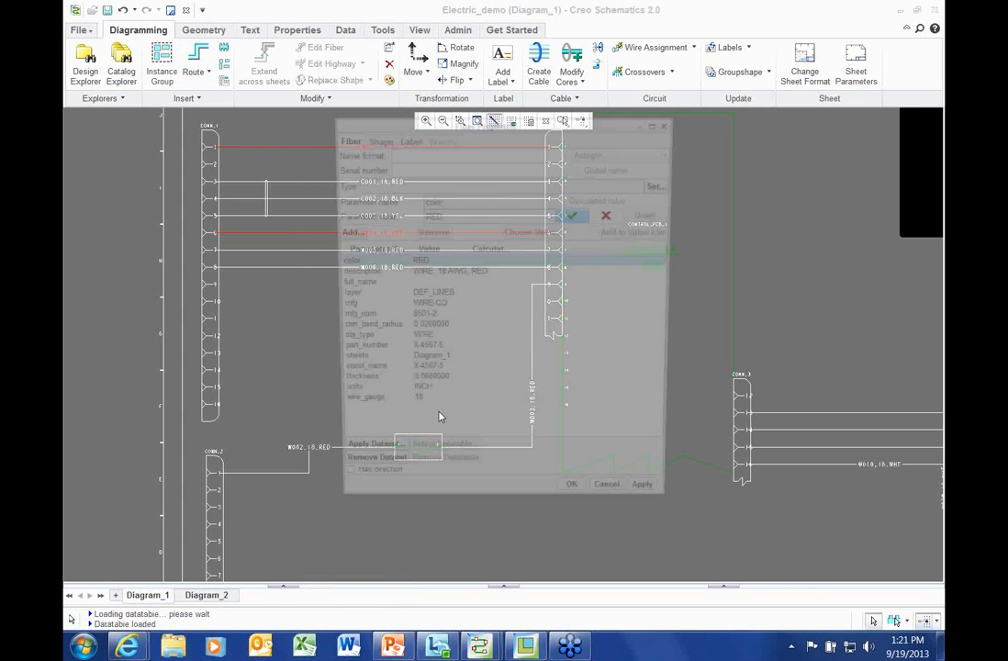
click(382, 461)
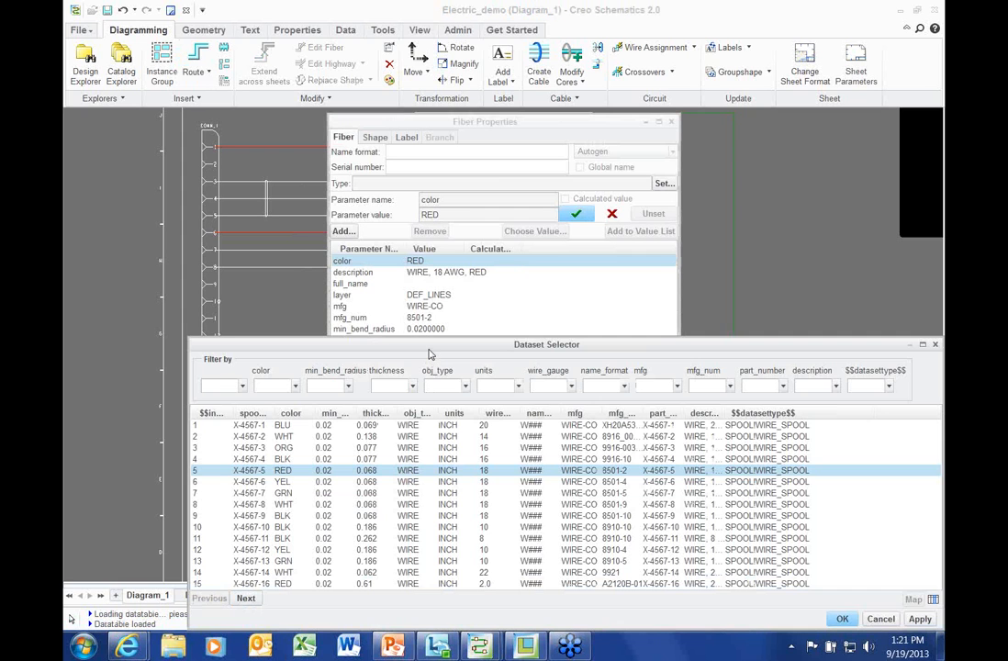
drag(430, 354, 424, 267)
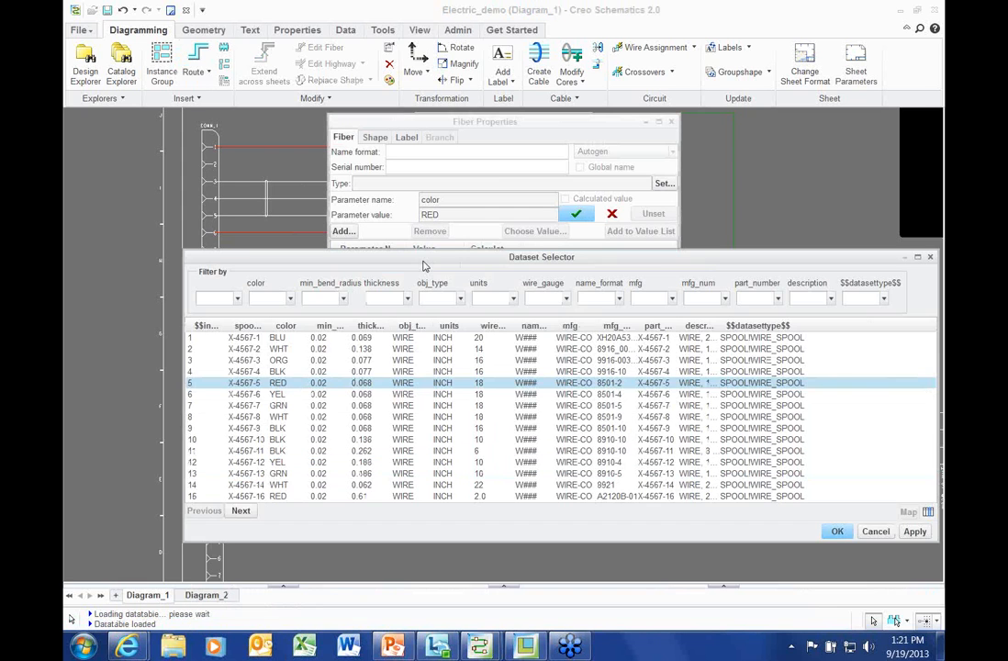
click(565, 299)
click(542, 345)
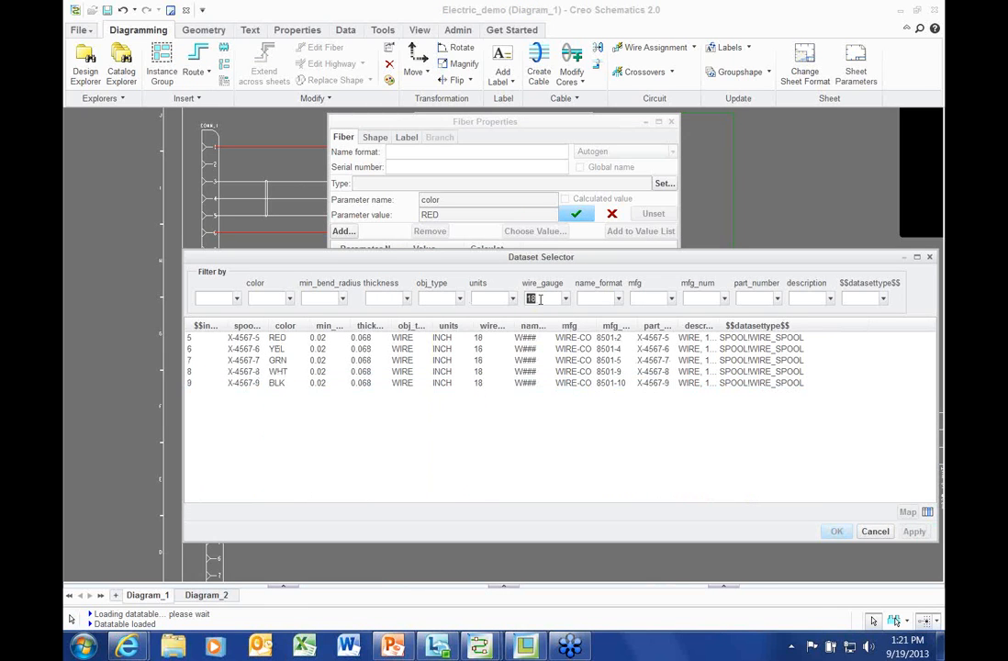
click(289, 299)
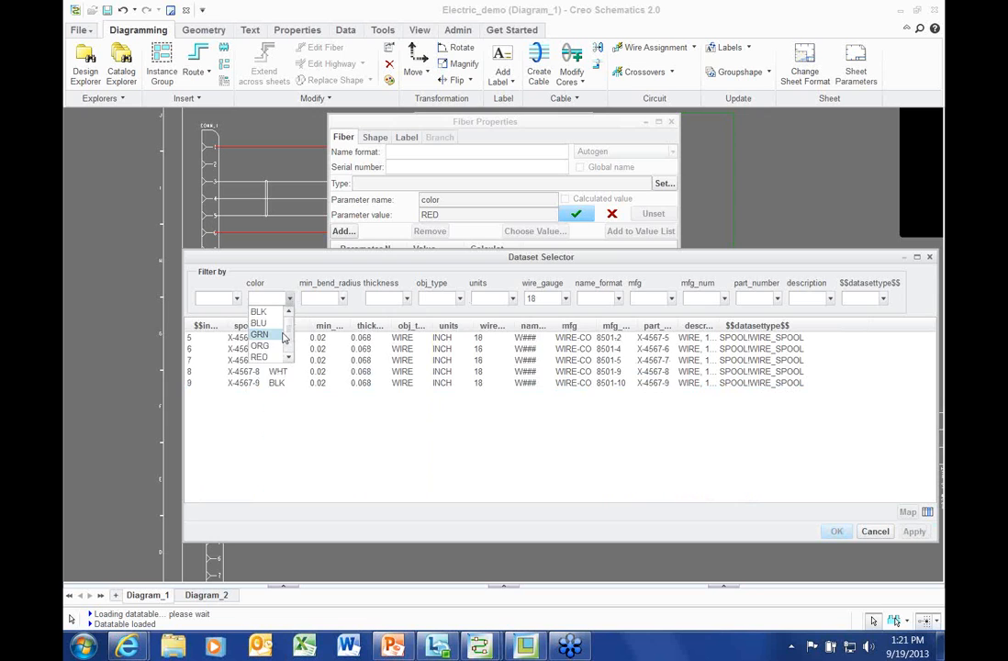
click(262, 333)
click(338, 339)
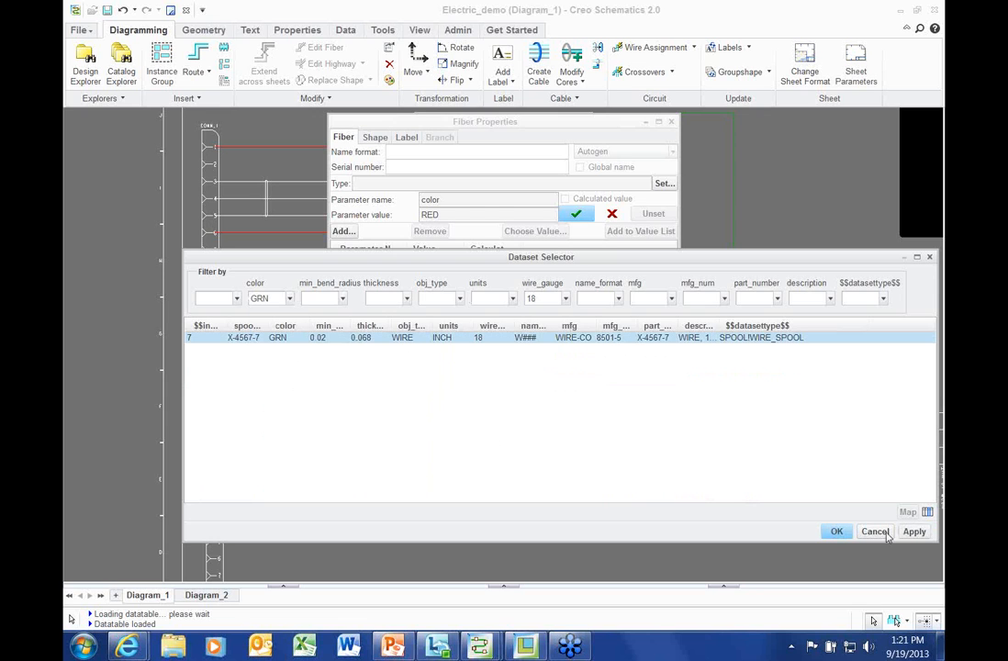
click(833, 531)
click(658, 508)
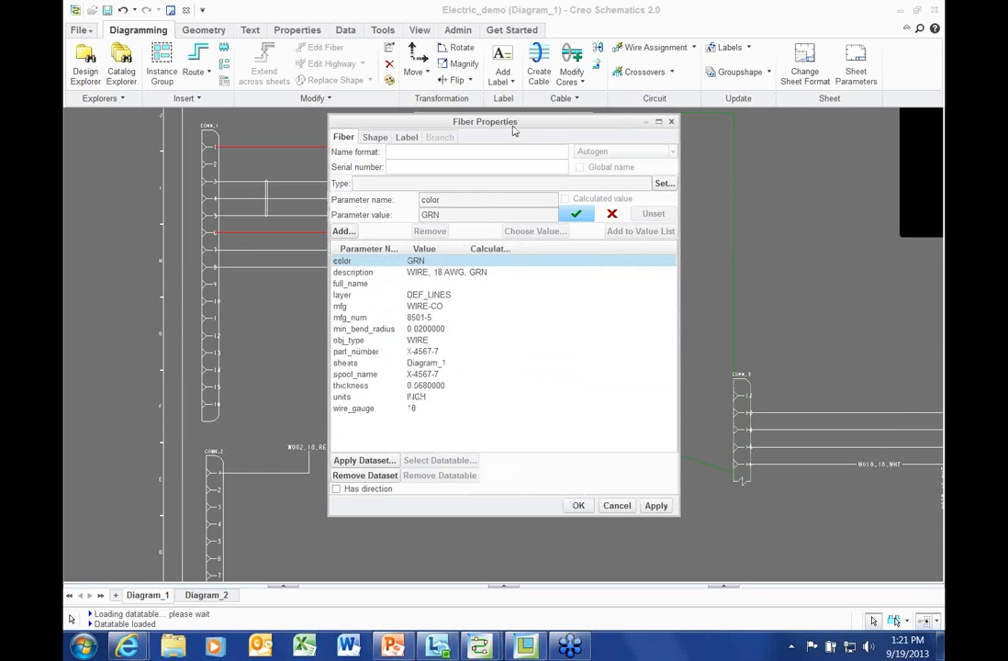
Move the wire properties window aside and select wires W005 and W006
drag(516, 129, 746, 144)
click(336, 268)
ctrl+click(336, 268)
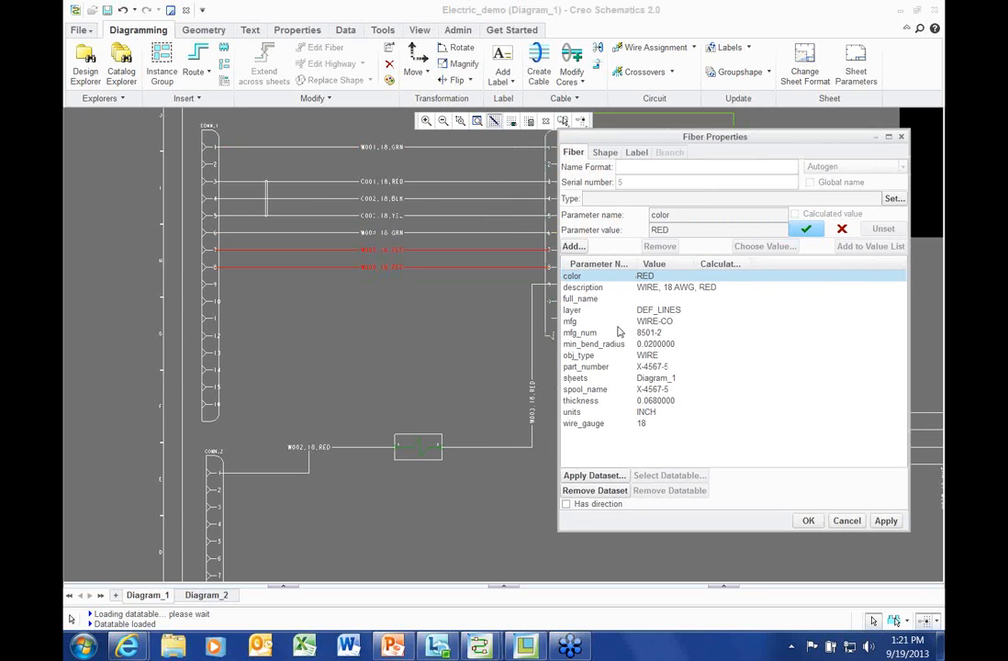
Assign the 18-gauge yellow spool X-4567-6 to wires W005 and W006
click(595, 476)
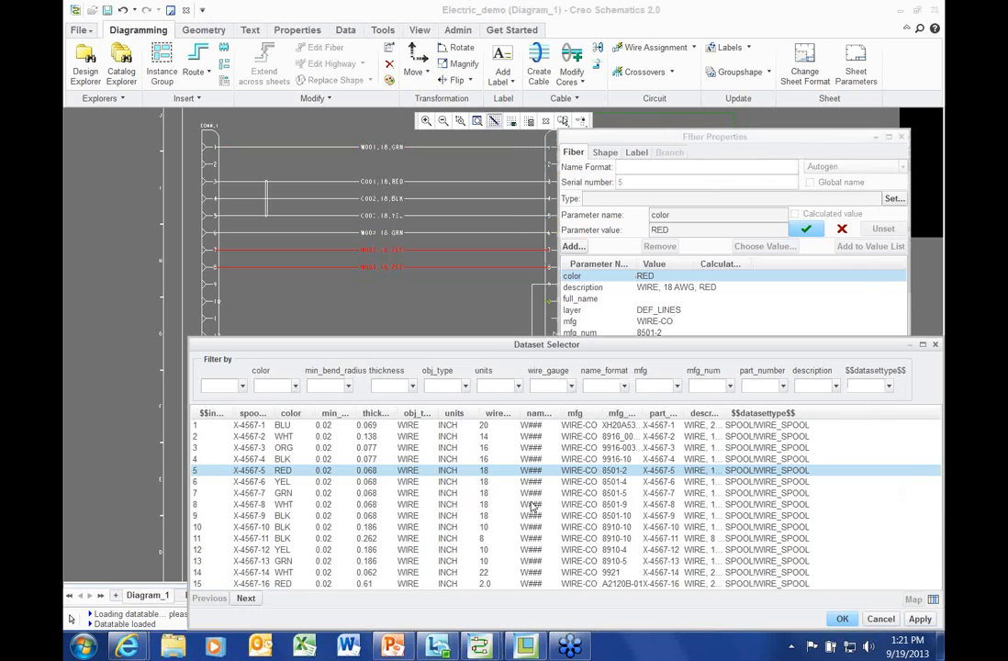
click(572, 387)
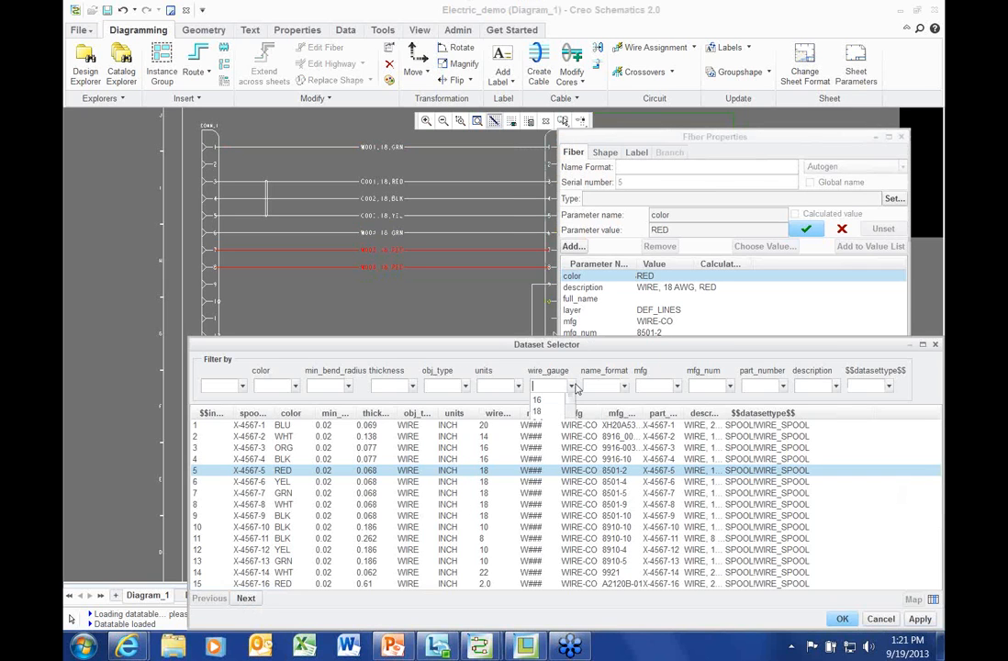
click(558, 432)
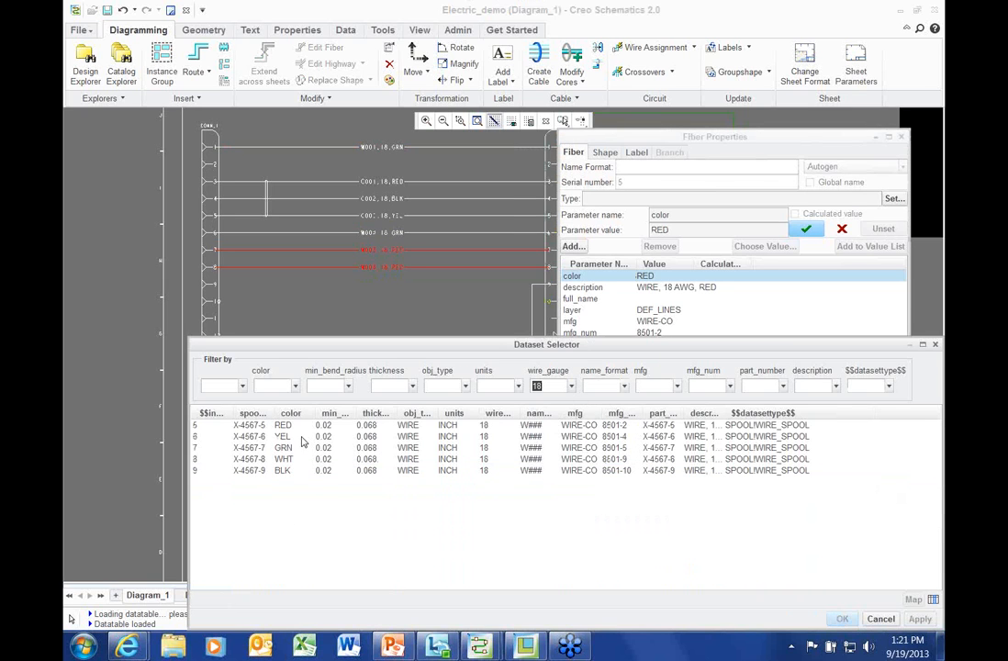
click(301, 437)
click(843, 618)
click(886, 520)
Assign the 22-gauge red spool X-4567-20 to W002 and W003, then close the properties window
ctrl+click(359, 448)
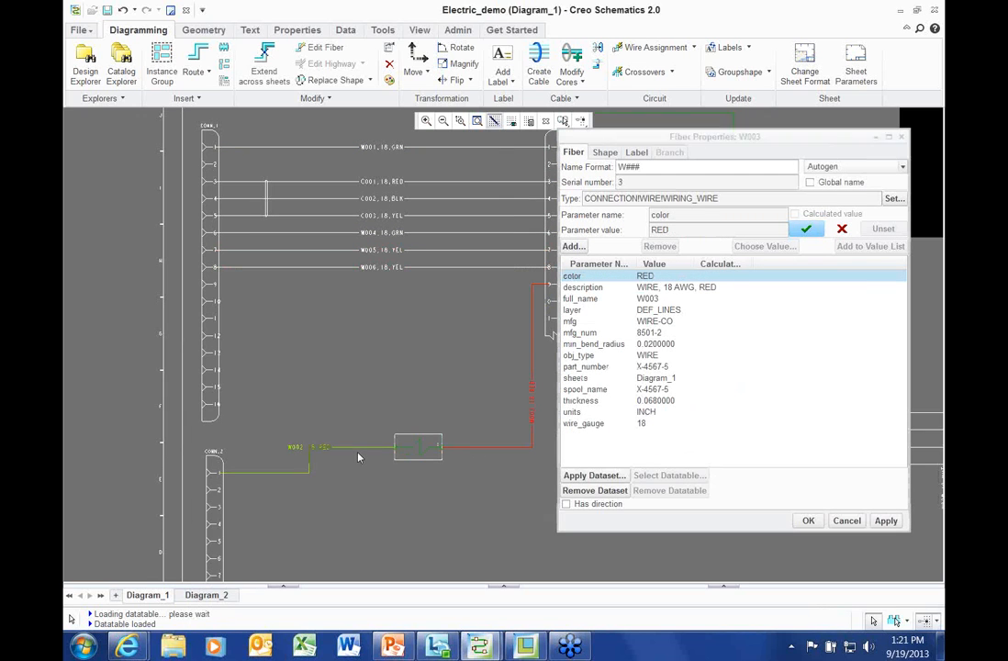
click(582, 479)
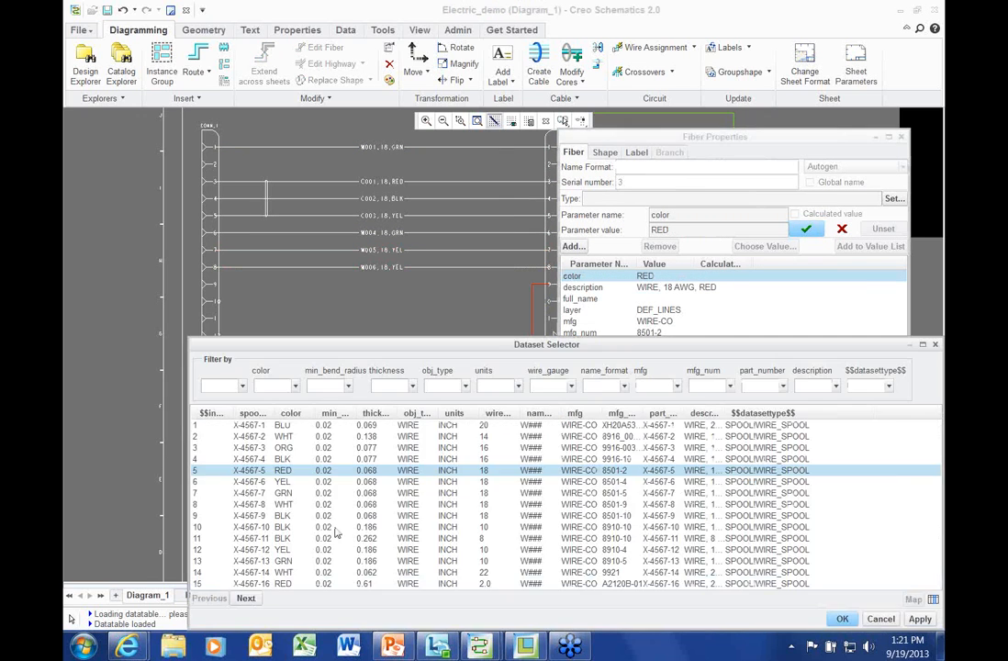
click(295, 385)
click(266, 444)
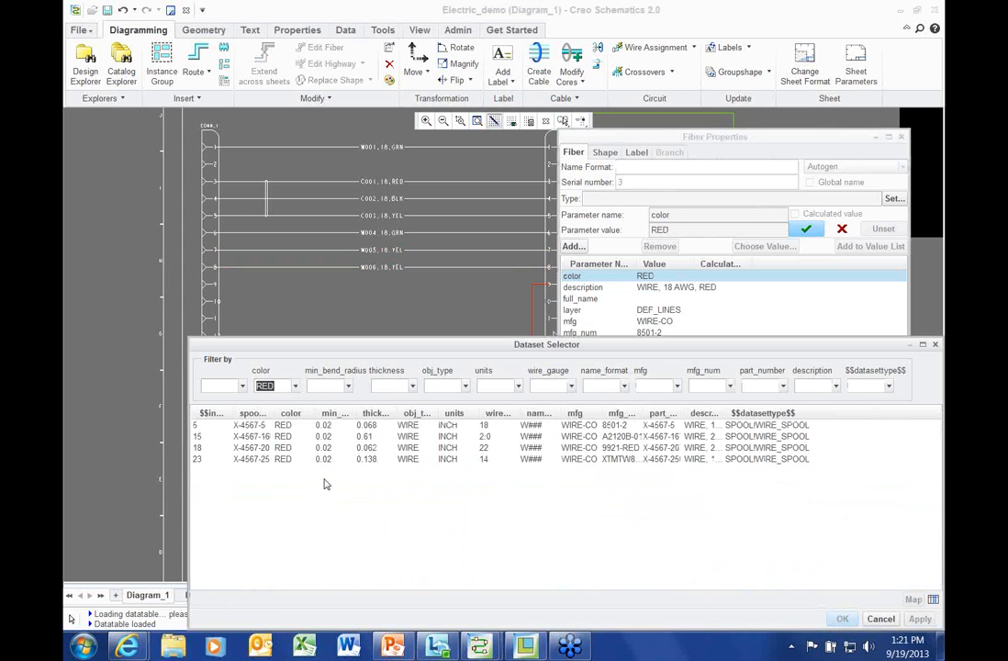
click(491, 448)
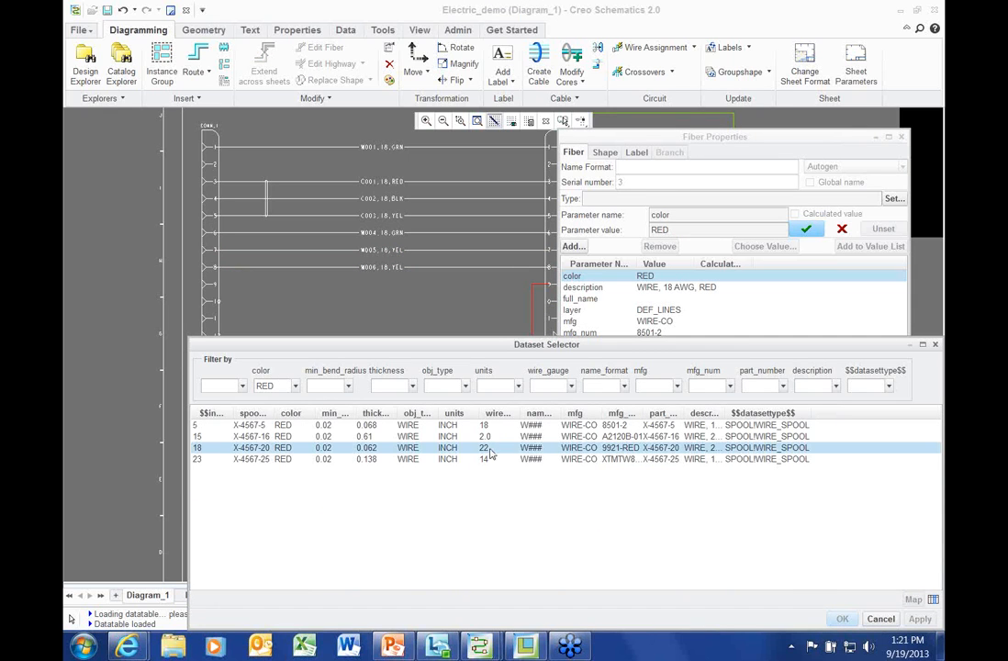
click(920, 619)
click(842, 620)
click(818, 522)
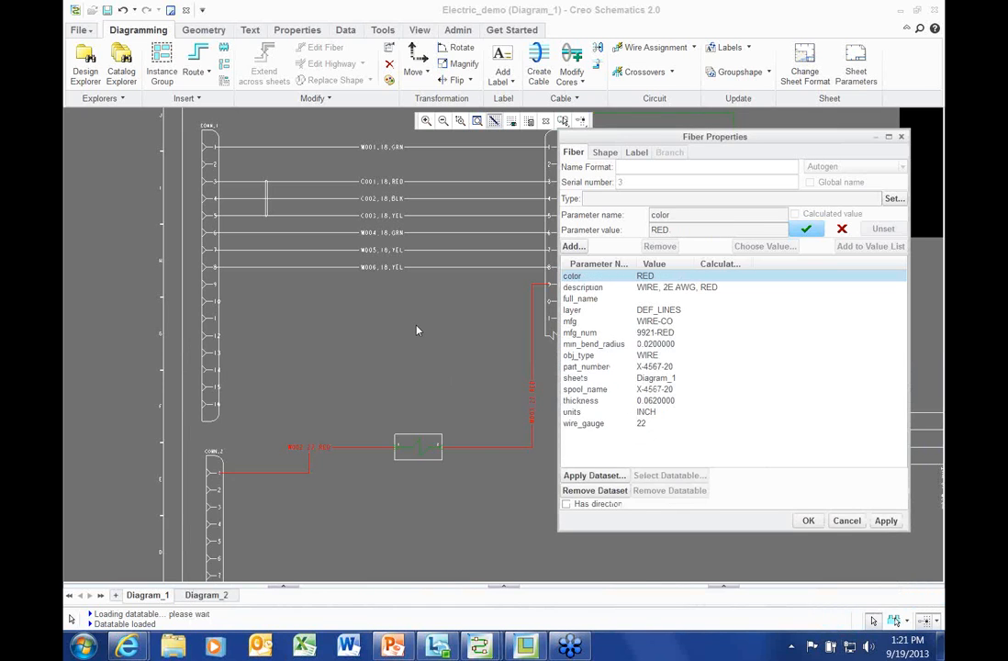
scroll(418, 326, down, 2)
middle_drag(383, 302, 317, 323)
right_click(96, 170)
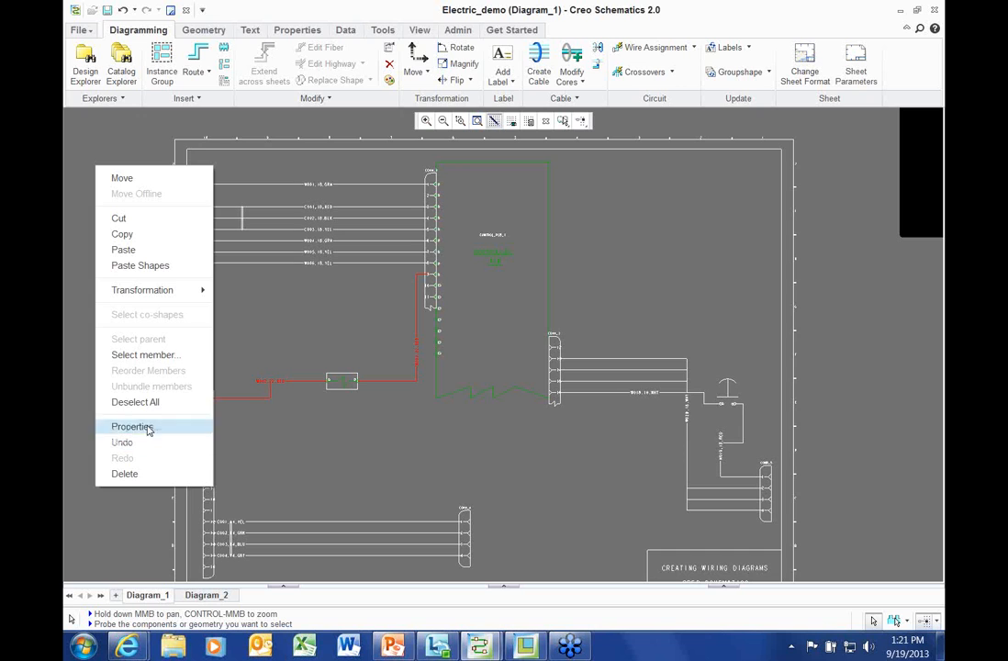
click(135, 403)
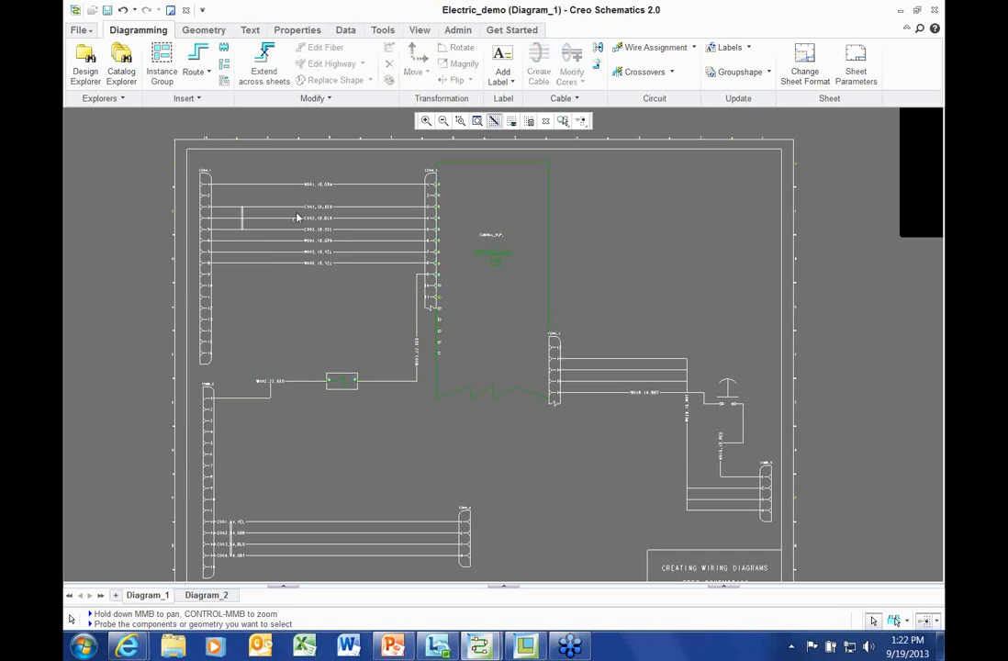
scroll(273, 218, up, 3)
scroll(308, 248, up, 3)
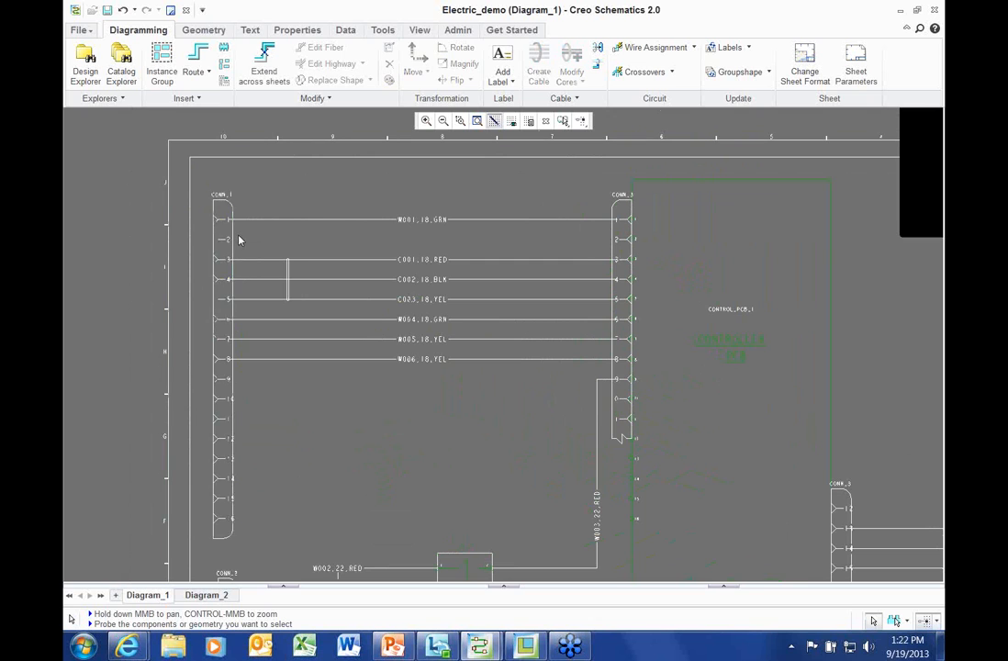
click(235, 230)
scroll(126, 247, up, 3)
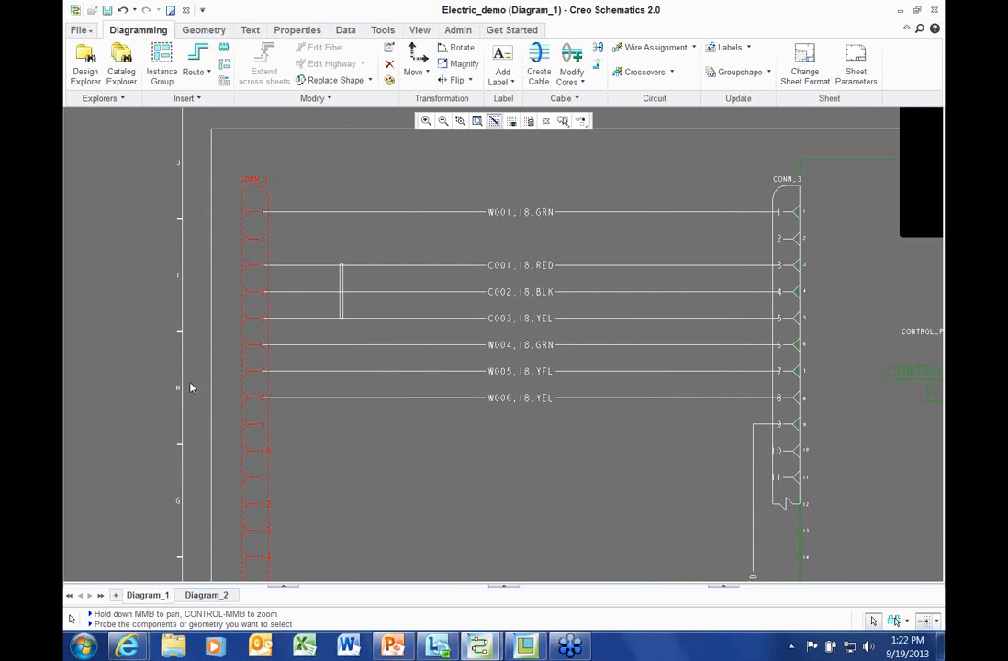
scroll(174, 409, down, 1)
scroll(328, 264, up, 3)
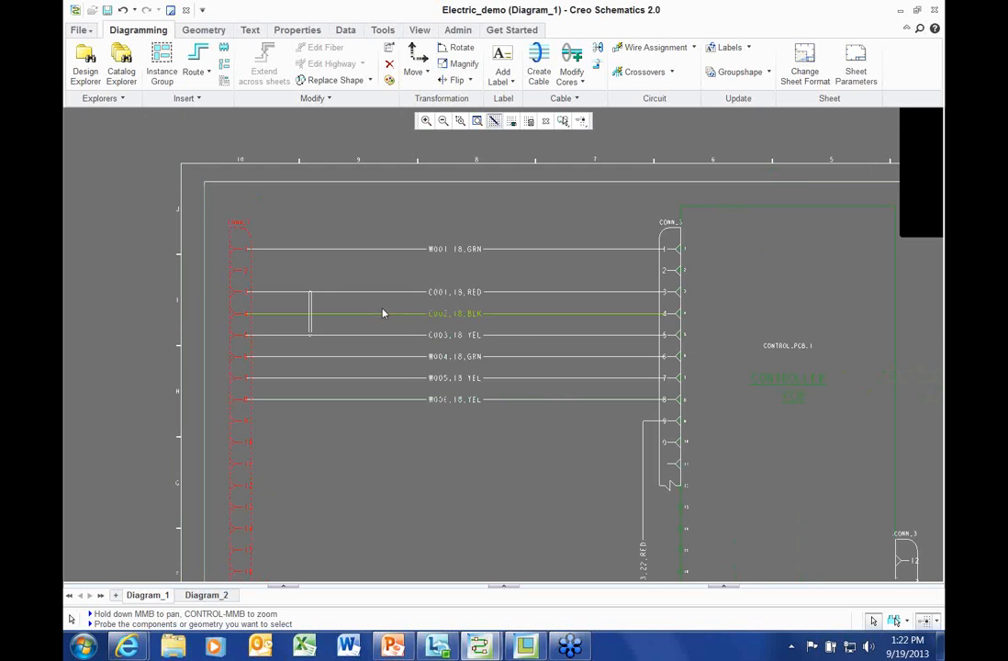
click(395, 237)
scroll(337, 254, up, 3)
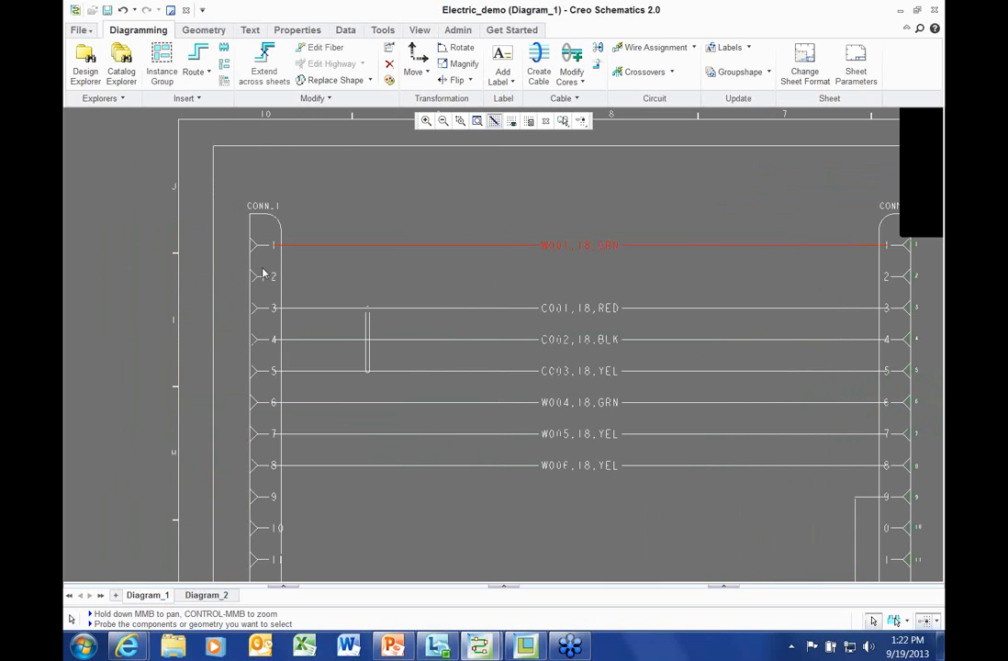
scroll(290, 258, down, 2)
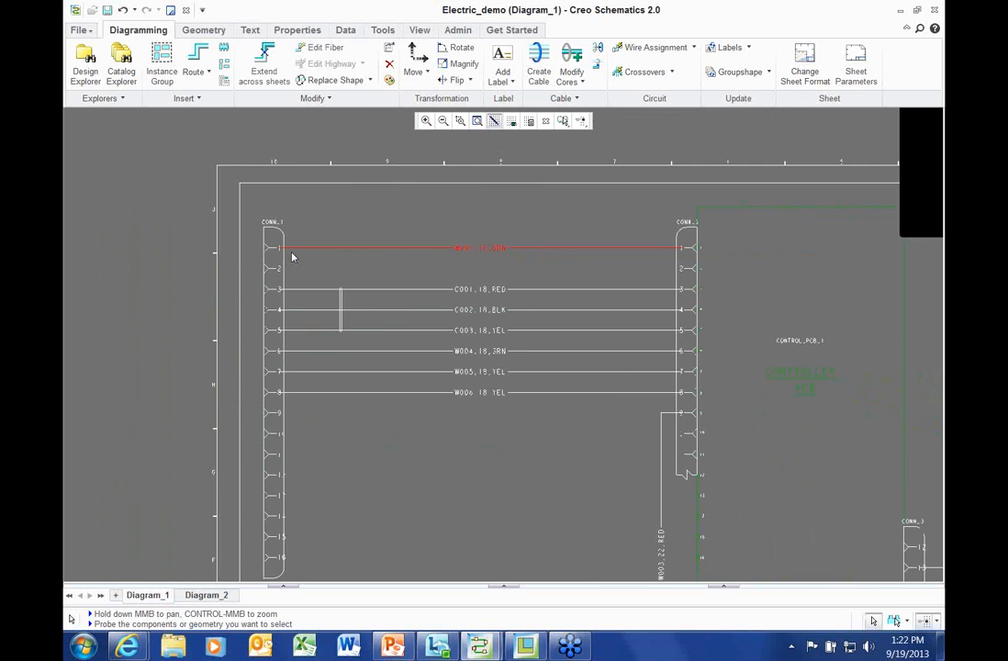
click(125, 248)
click(79, 32)
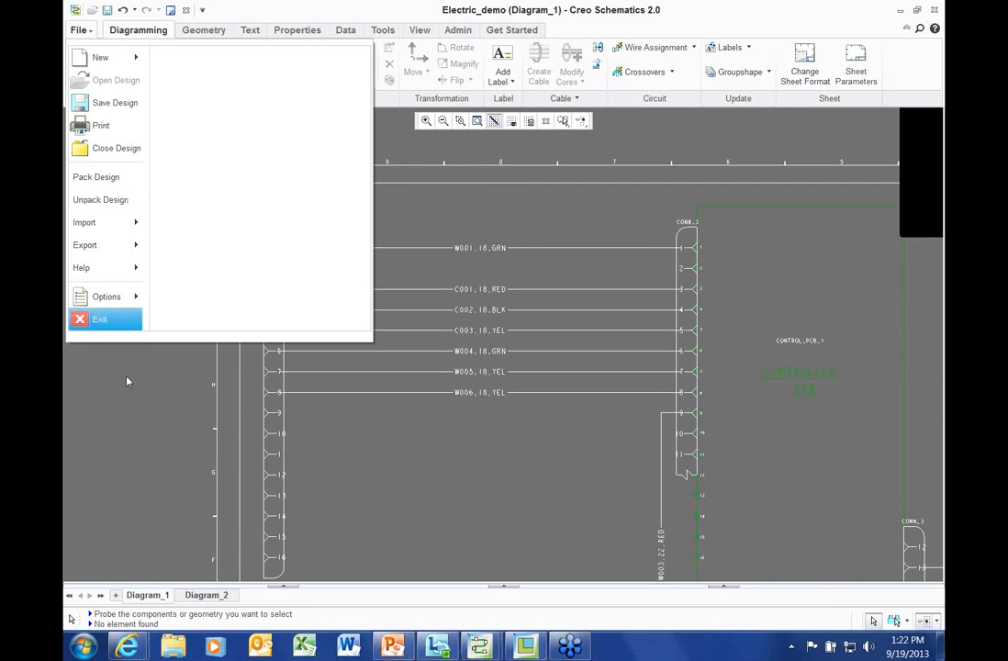
mouse_move(120, 223)
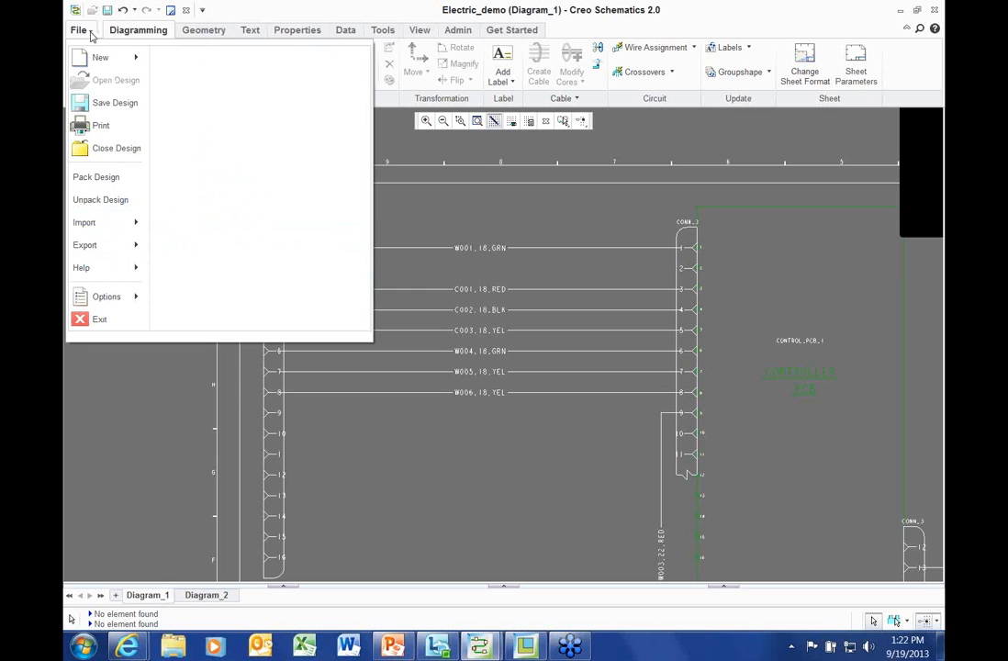
scroll(191, 292, up, 1)
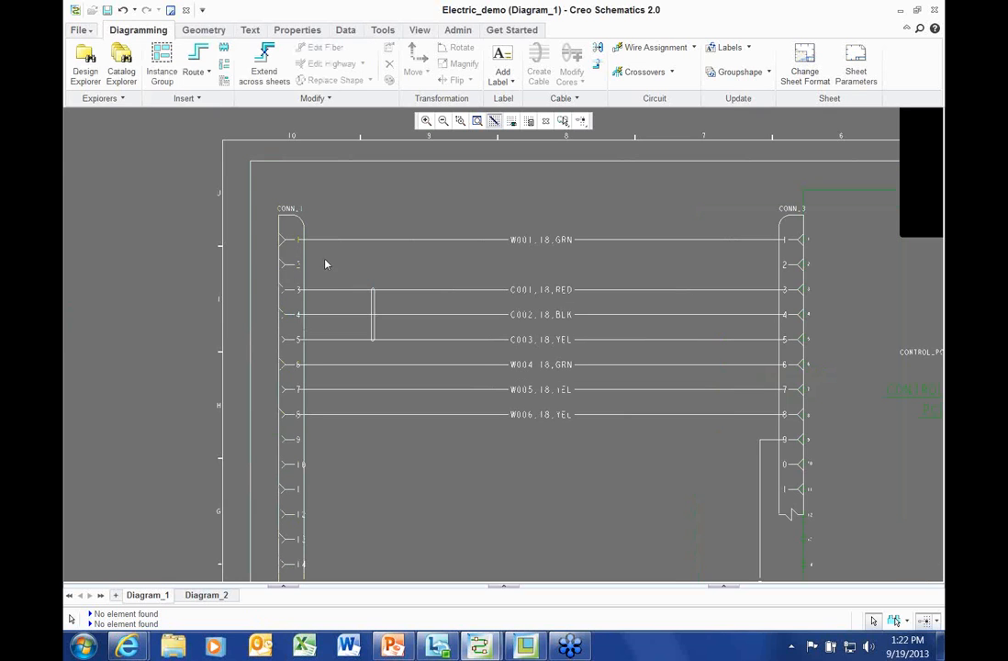
scroll(319, 275, up, 1)
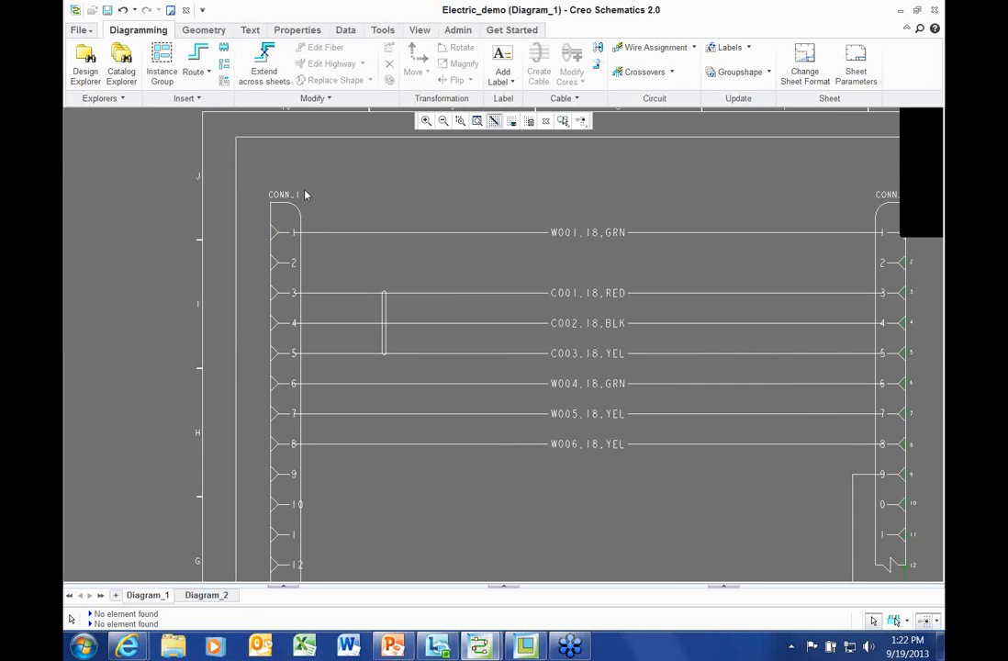
click(302, 217)
click(432, 185)
scroll(390, 413, down, 1)
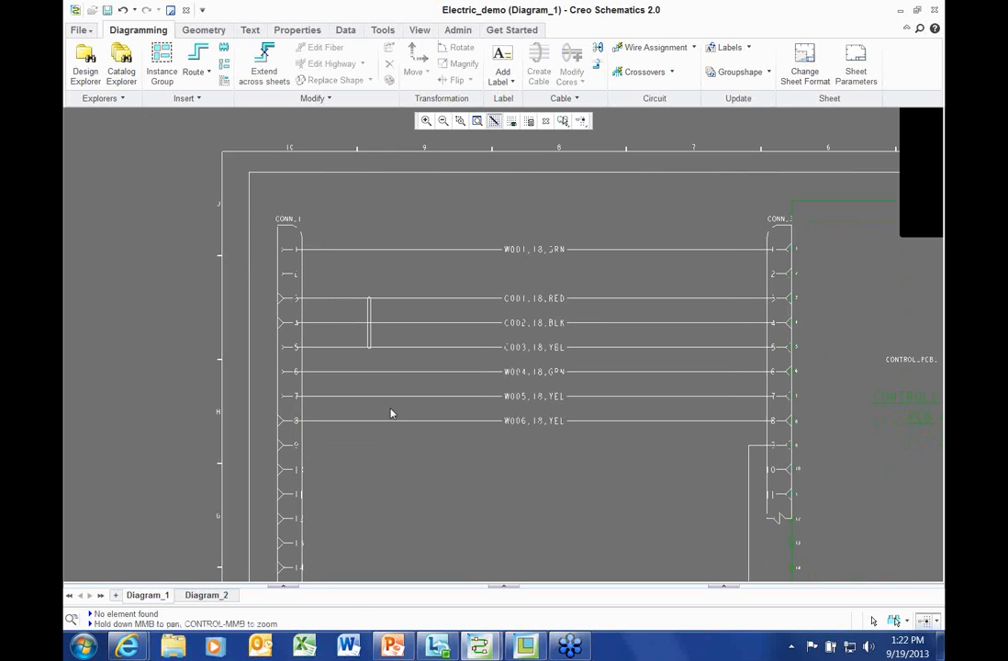
middle_drag(390, 413, 373, 384)
scroll(283, 230, up, 3)
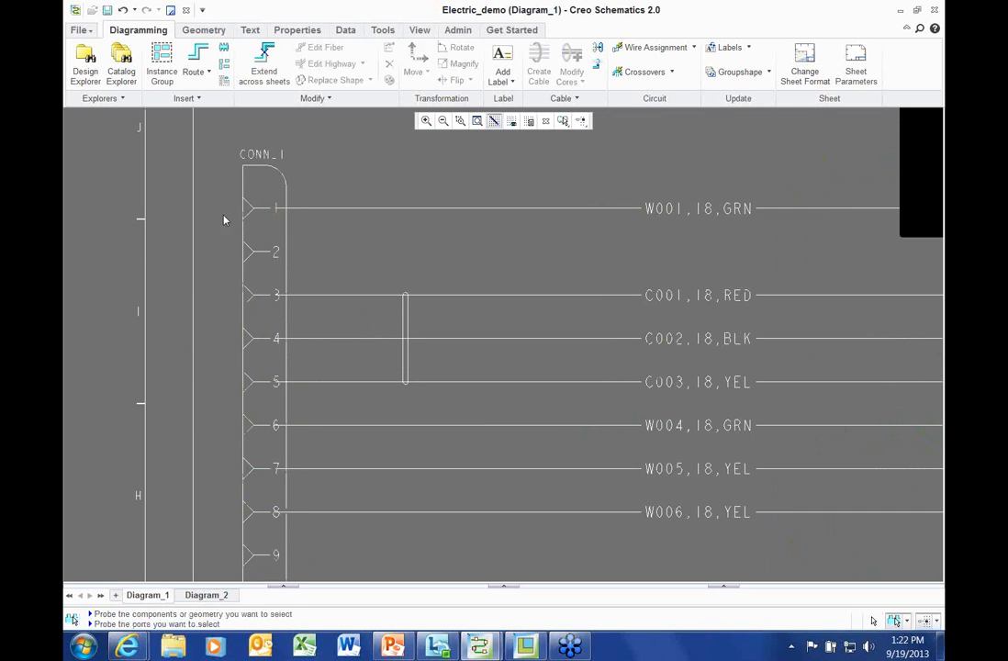
Open the properties of CONN_1 pin 1, inspect its sheets parameter, and cancel
click(257, 207)
right_click(439, 179)
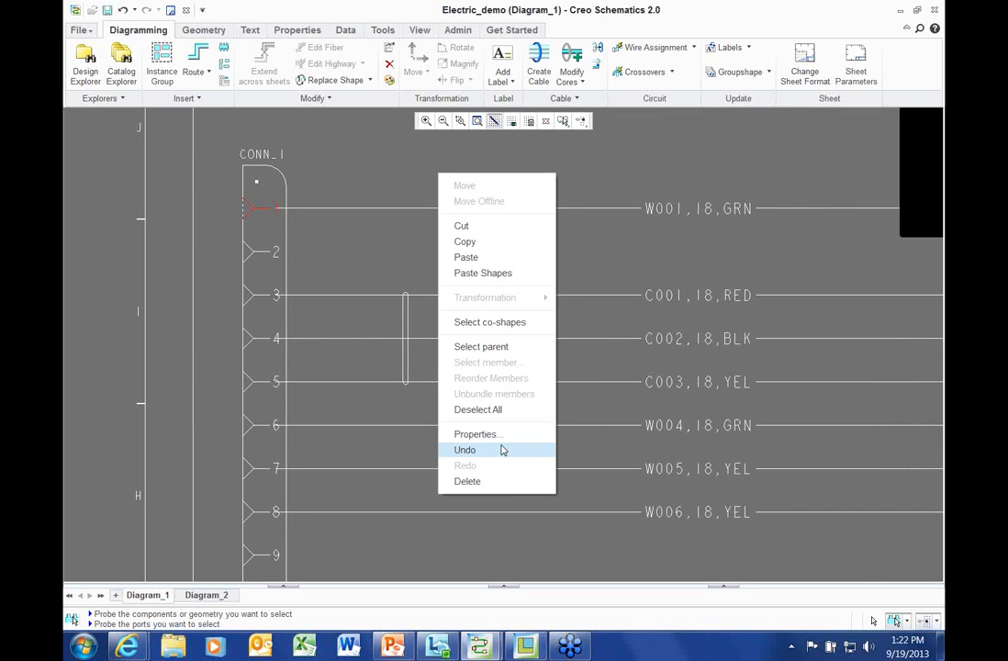
key(Return)
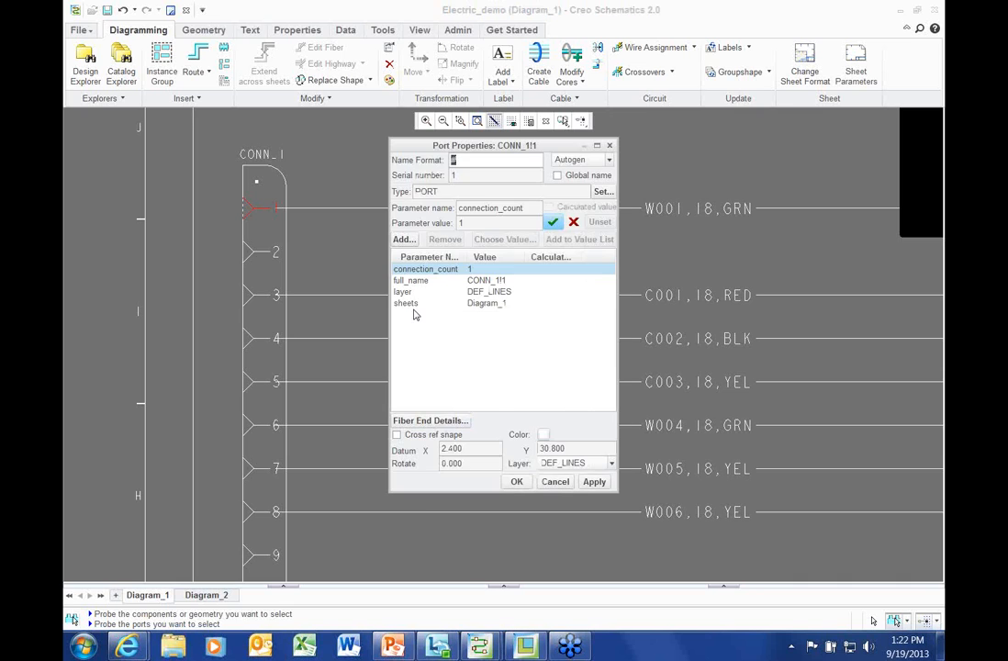
click(420, 304)
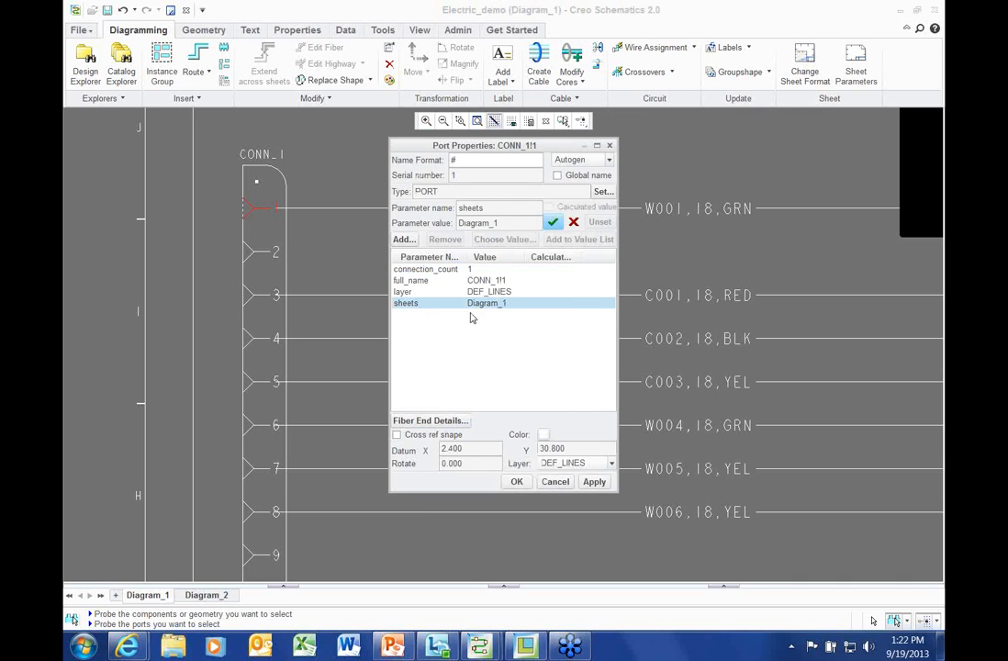
click(555, 482)
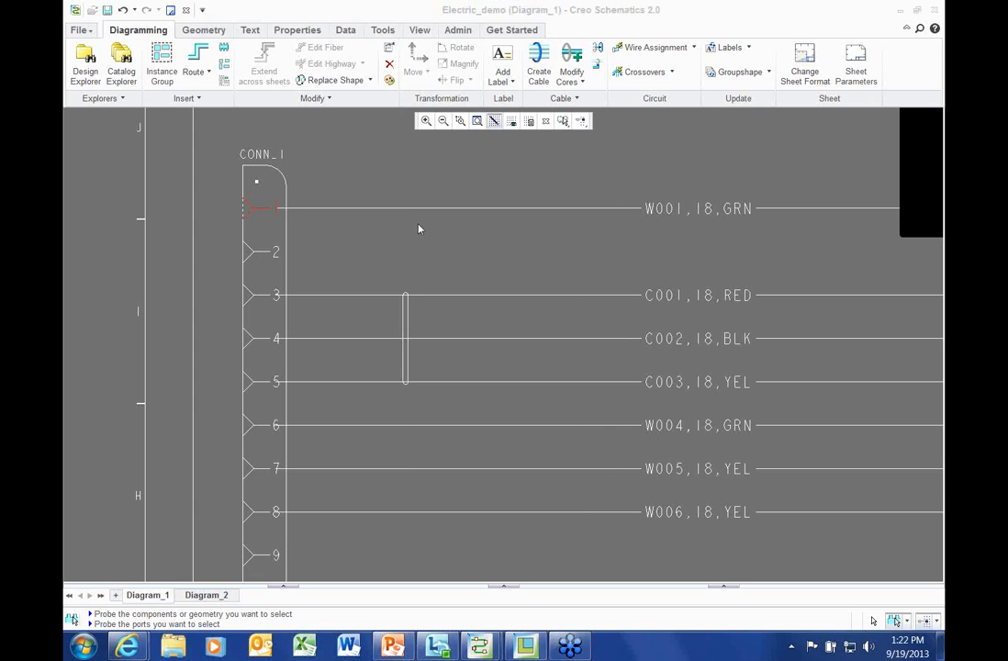
Clear the selection and pan and zoom out until the whole diagram sheet is visible
scroll(405, 232, down, 4)
middle_drag(387, 303, 360, 293)
scroll(359, 293, up, 2)
click(126, 258)
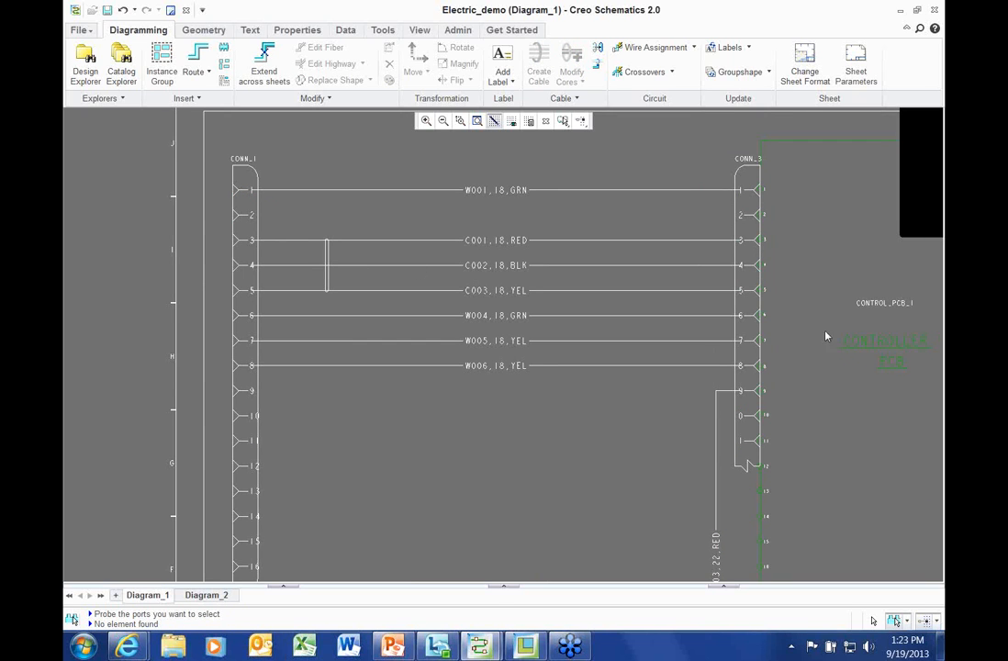
scroll(618, 346, down, 2)
middle_drag(596, 354, 544, 321)
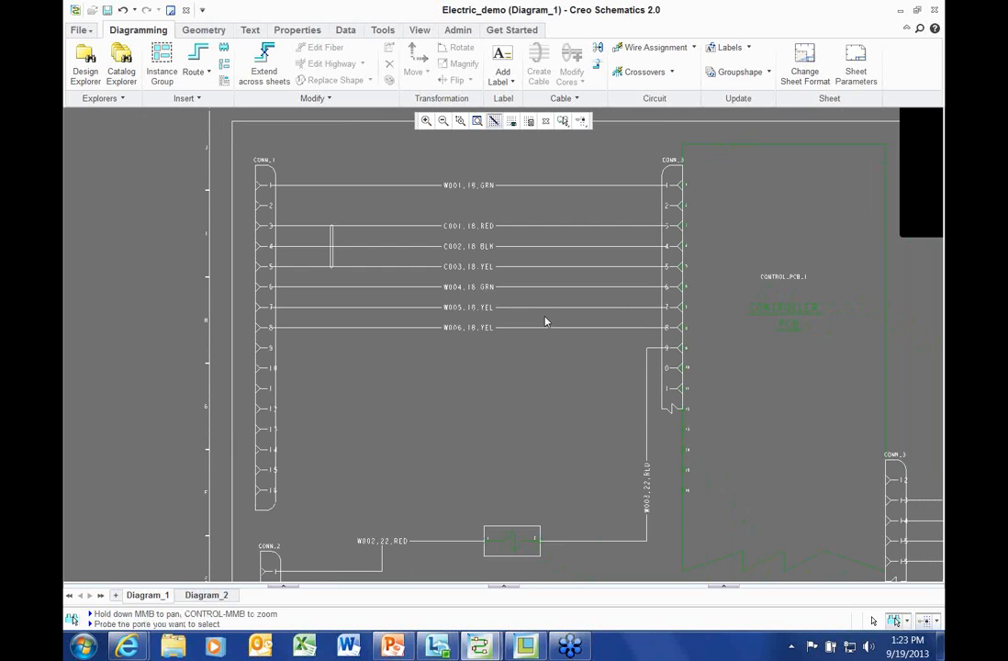
scroll(529, 327, down, 4)
middle_drag(468, 316, 364, 252)
scroll(359, 284, down, 1)
Start an XML export targeting Pro/CABLING for the current sheet only
click(80, 32)
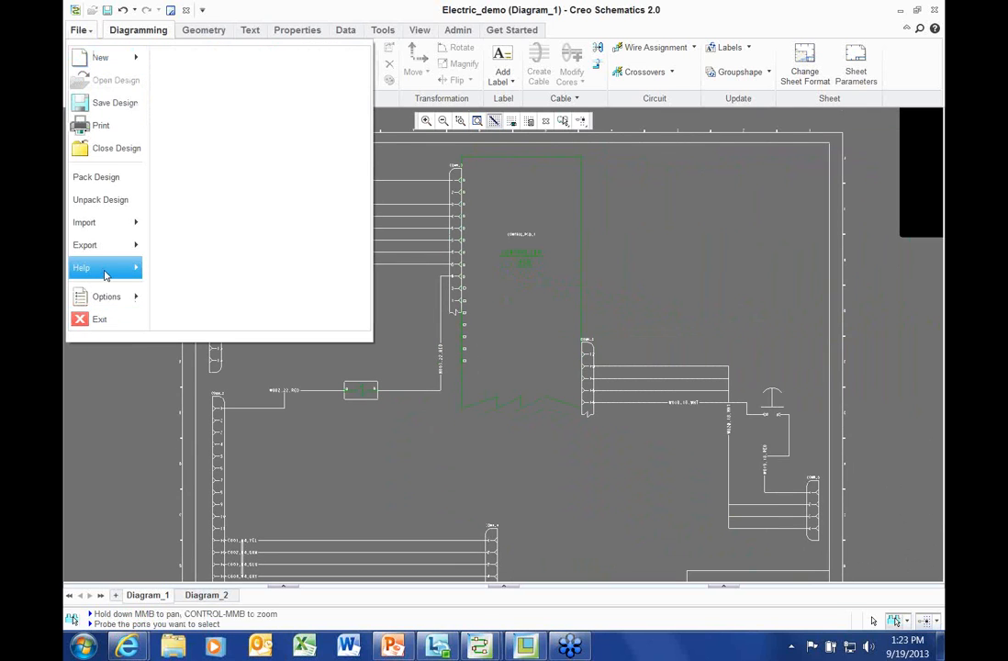
mouse_move(103, 245)
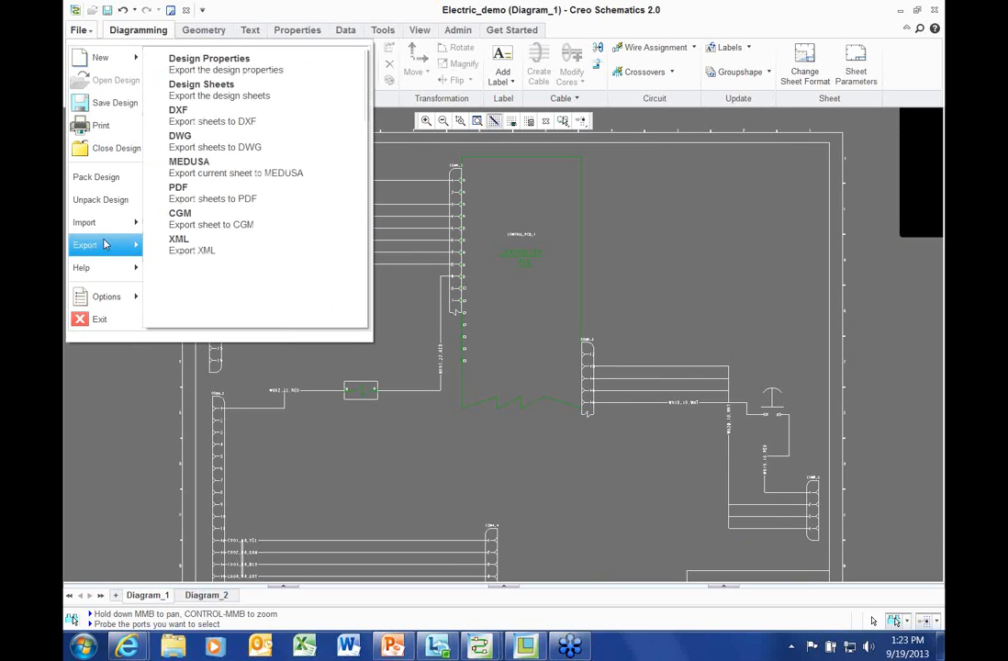
click(192, 246)
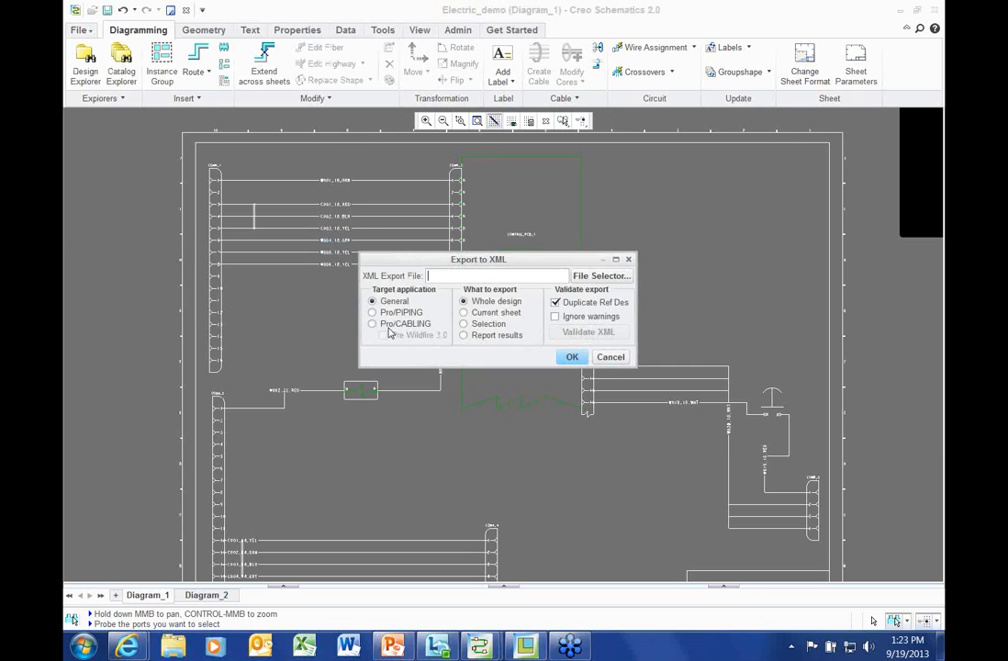
click(383, 325)
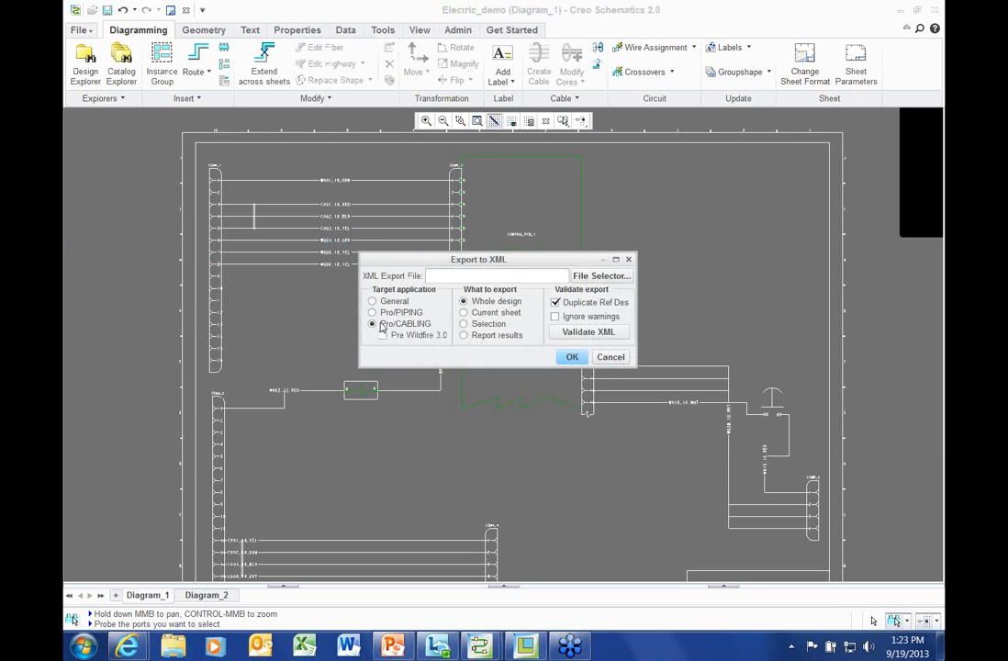
click(493, 313)
Run Validate XML, widen the report to review CONN_1's missing values, then close it
click(600, 333)
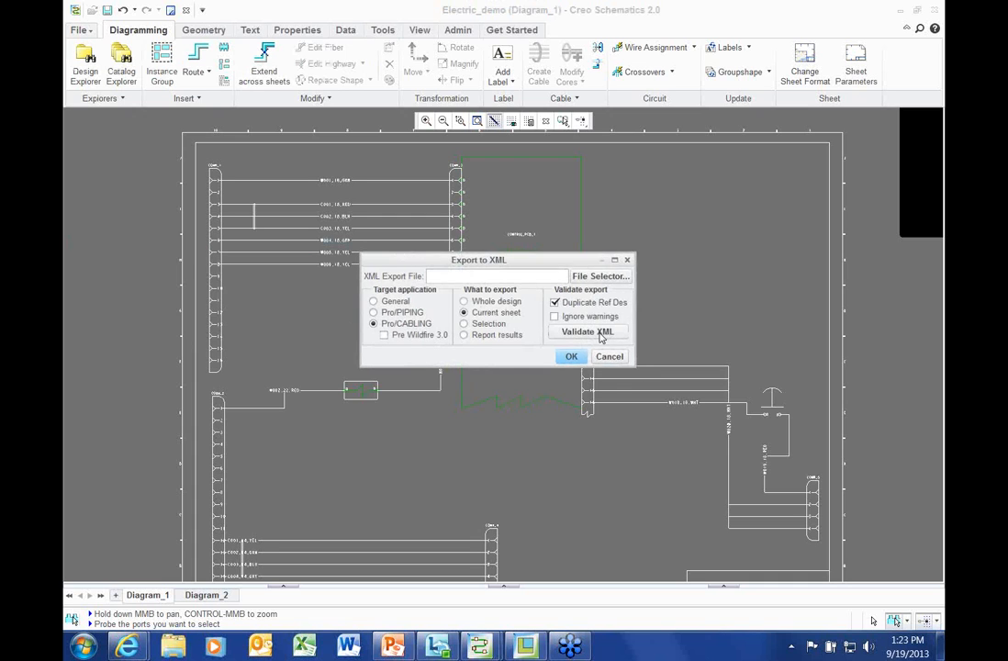
drag(429, 219, 452, 219)
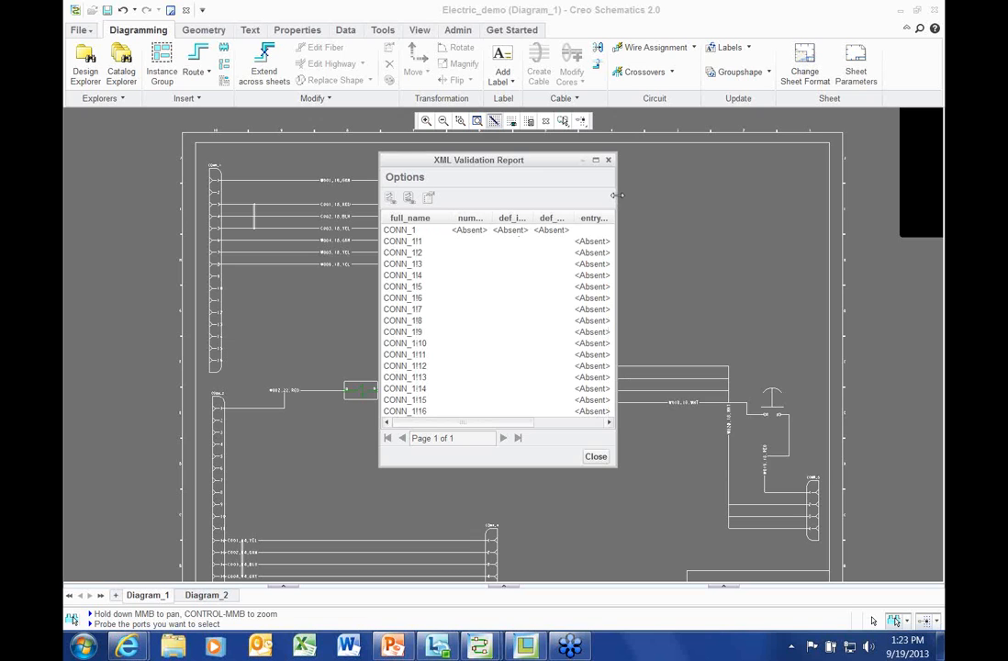
drag(617, 198, 840, 196)
click(398, 230)
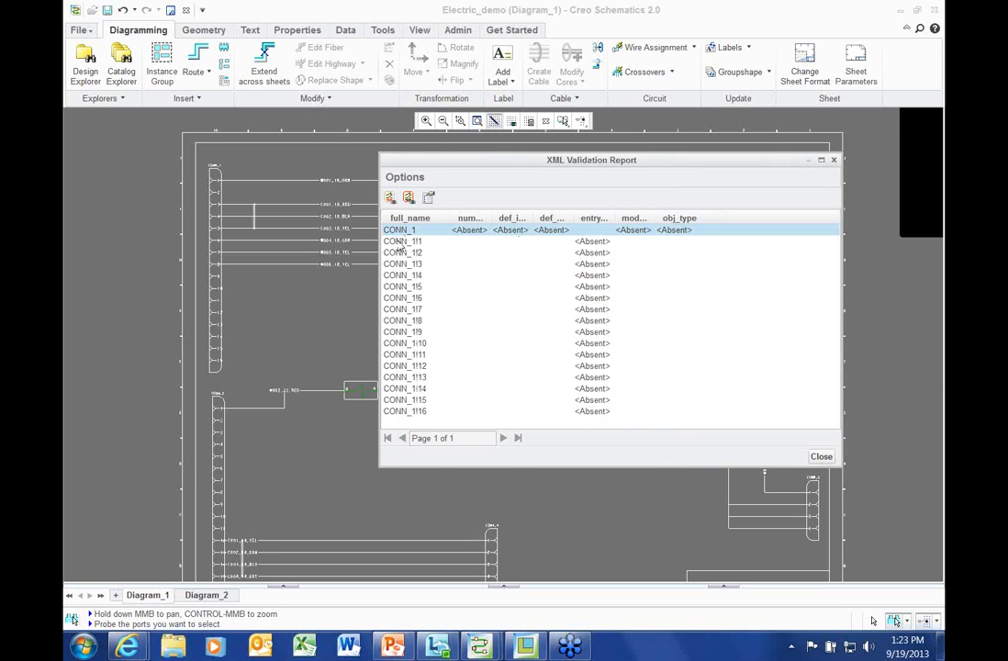
click(76, 278)
scroll(332, 346, up, 2)
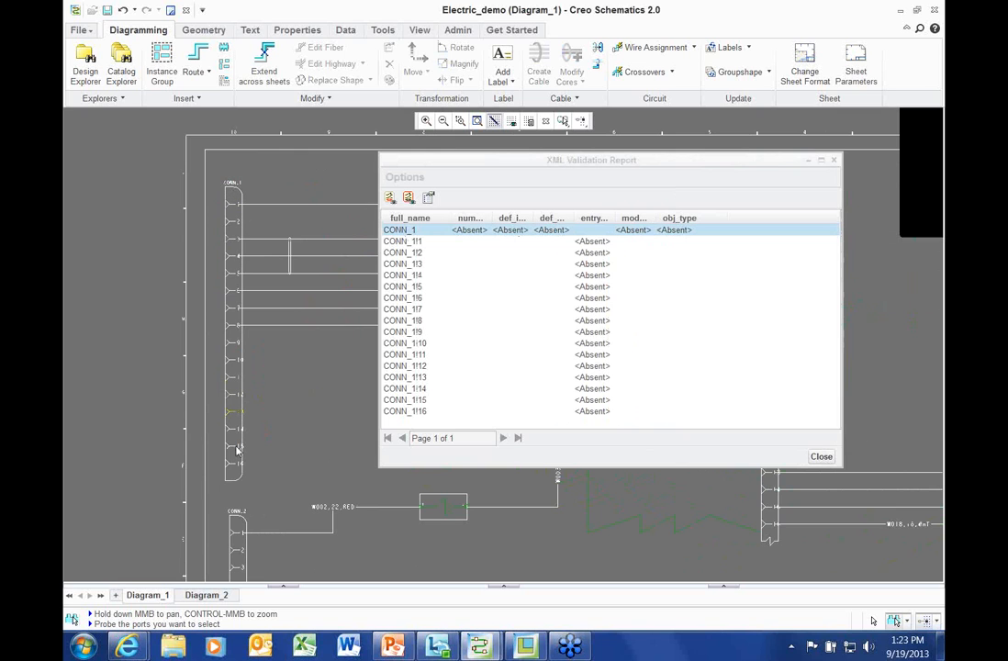
click(820, 457)
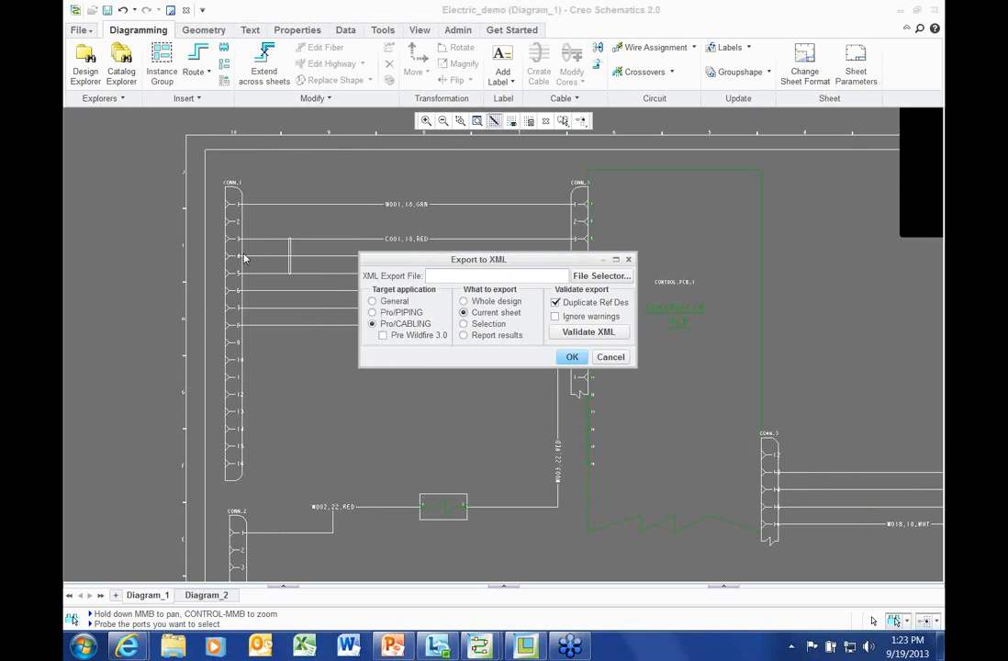
scroll(270, 404, up, 3)
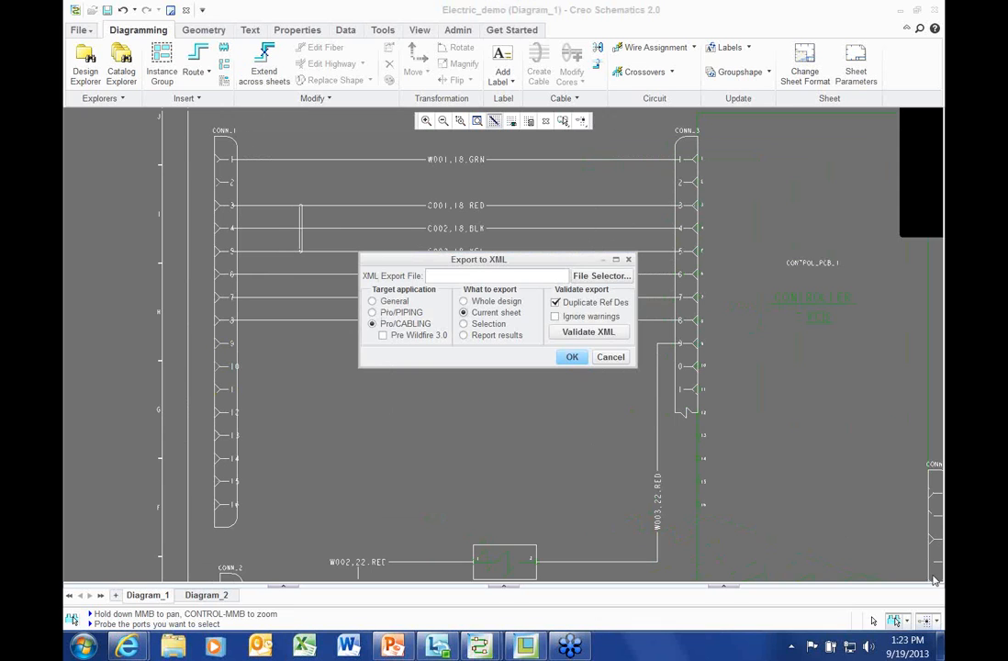
click(226, 144)
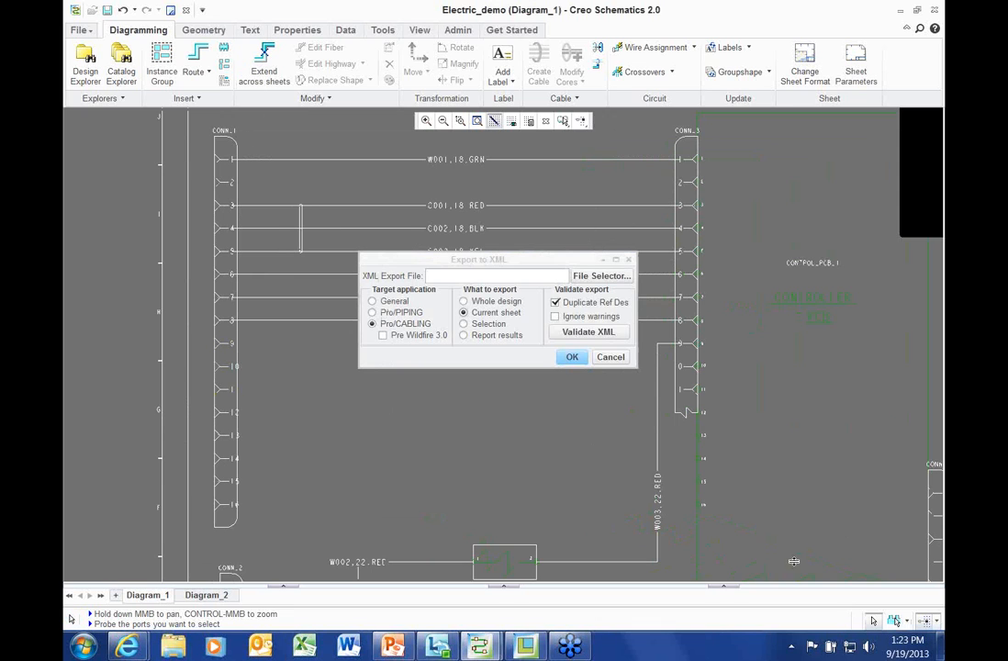
Assign the 16-pin 053-320A connector dataset to CONN_1 and apply it
click(226, 147)
right_click(285, 135)
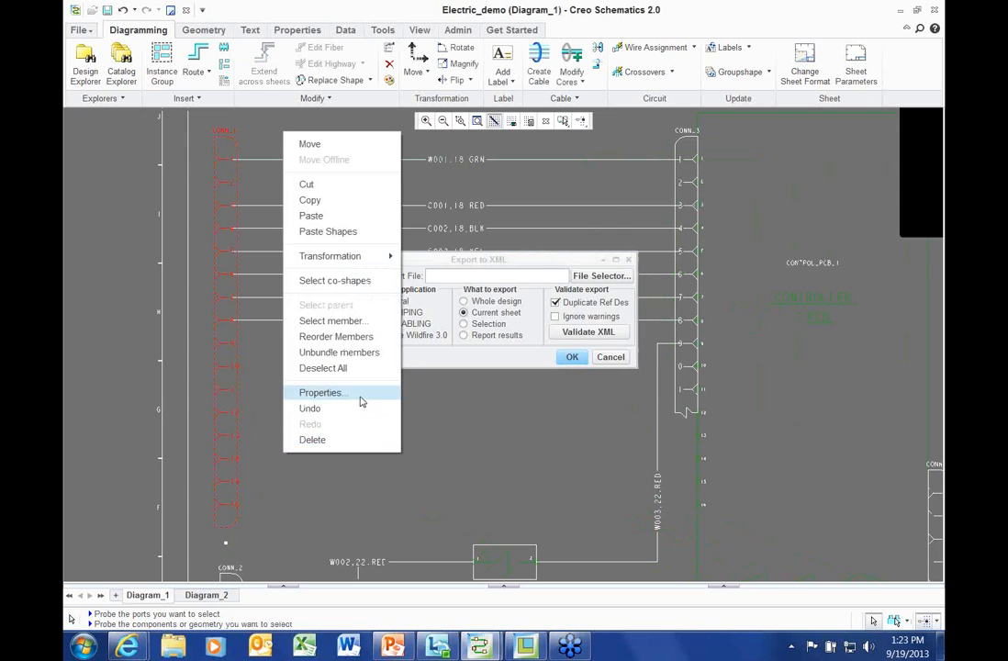
click(339, 393)
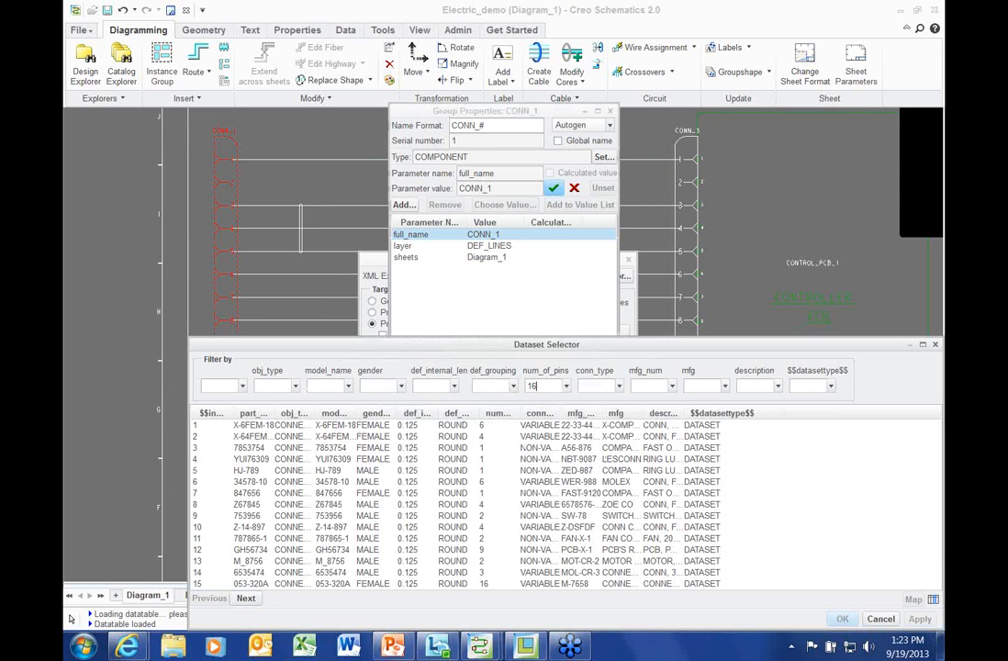
key(Return)
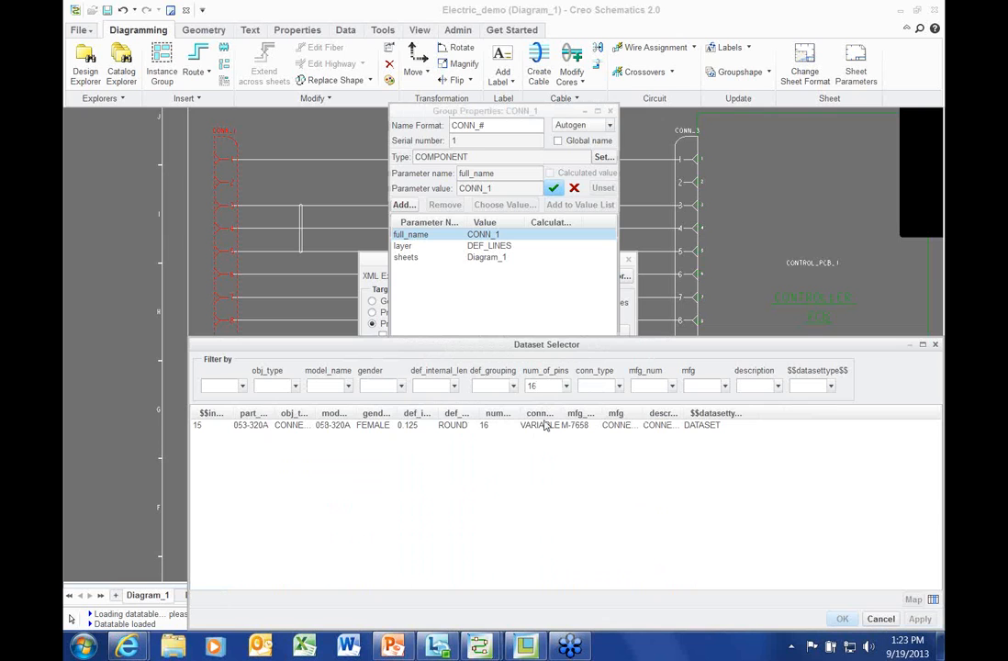
click(422, 425)
click(840, 618)
click(601, 520)
click(507, 513)
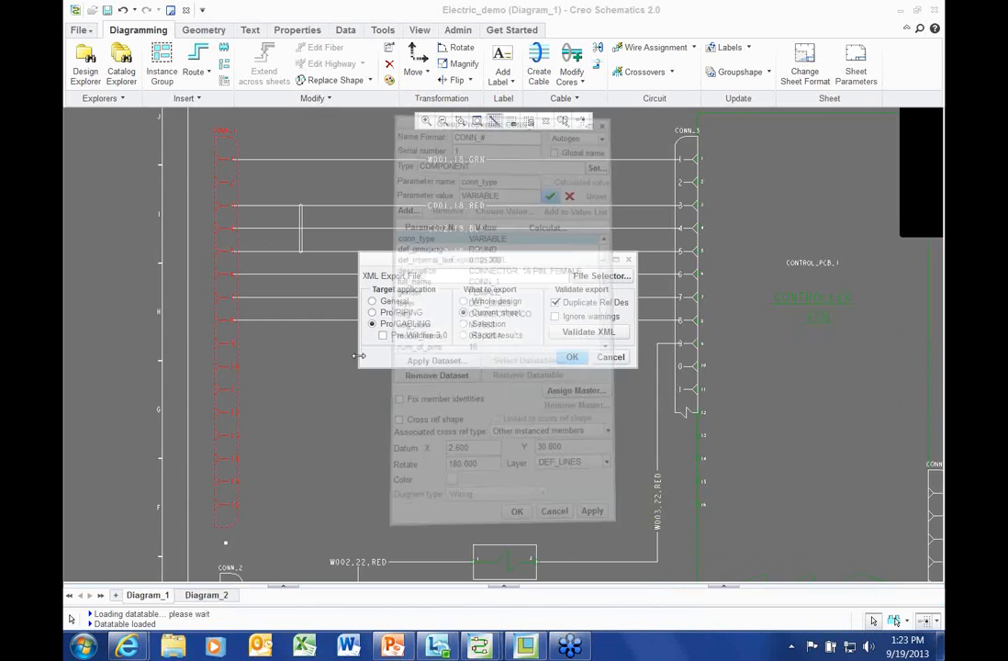
click(78, 30)
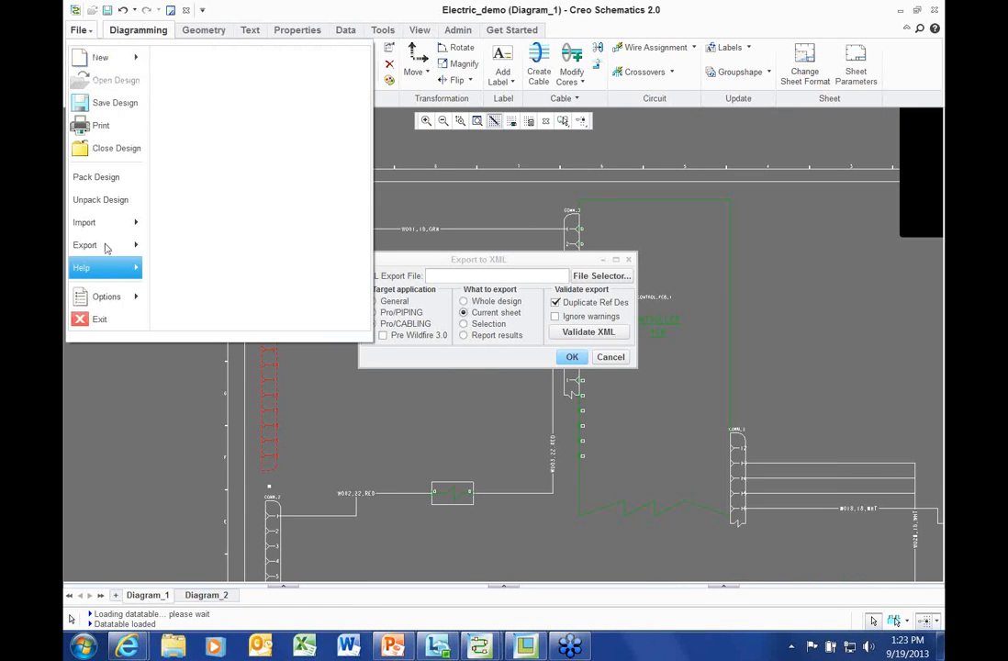
Reopen the XML export settings and revalidate the export
mouse_move(92, 245)
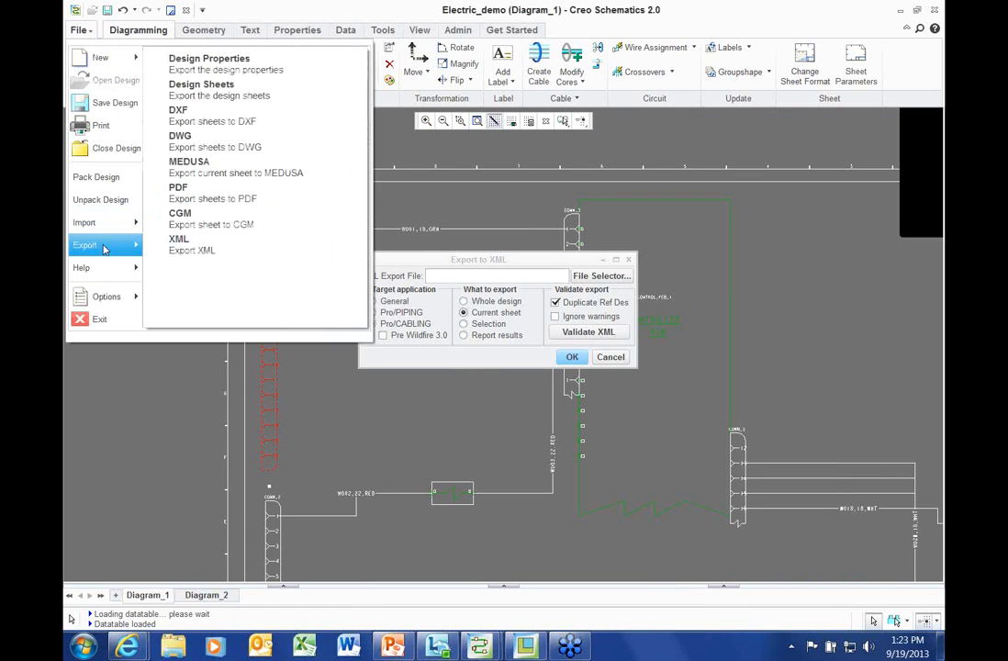
click(195, 254)
click(592, 332)
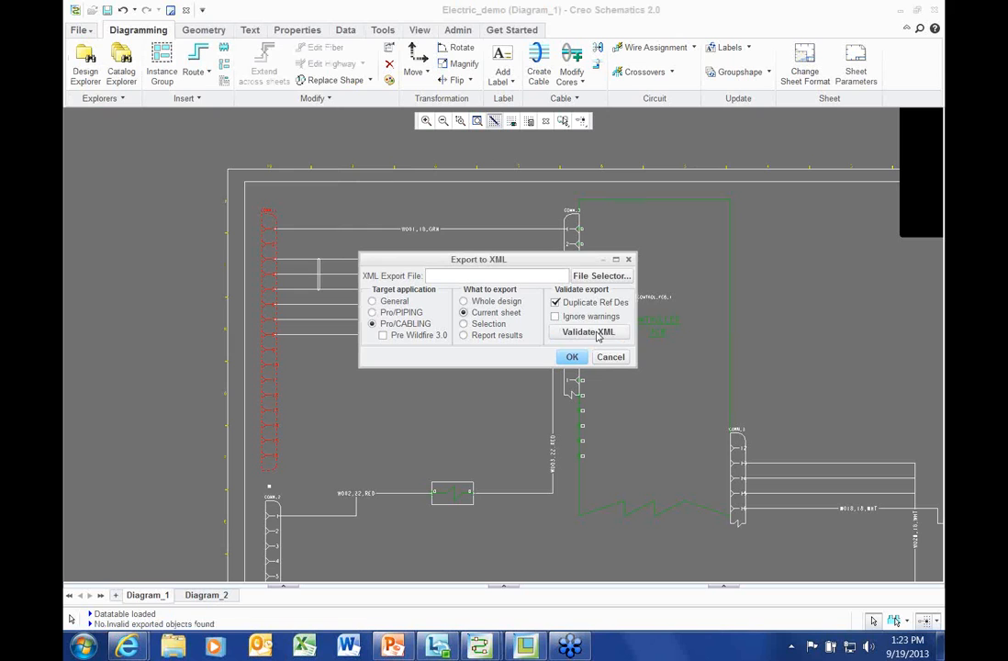
drag(214, 623, 101, 622)
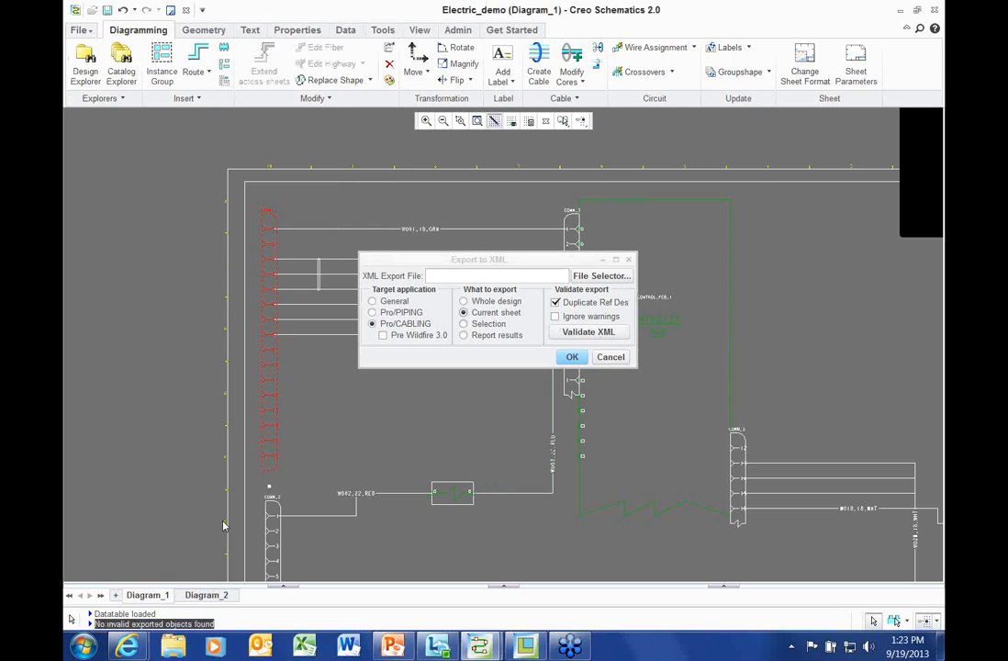
click(162, 350)
drag(436, 260, 434, 225)
scroll(243, 390, down, 1)
middle_drag(220, 377, 166, 270)
Export the sheet to D:\RSD\harness.xml, overwriting the existing file
click(621, 241)
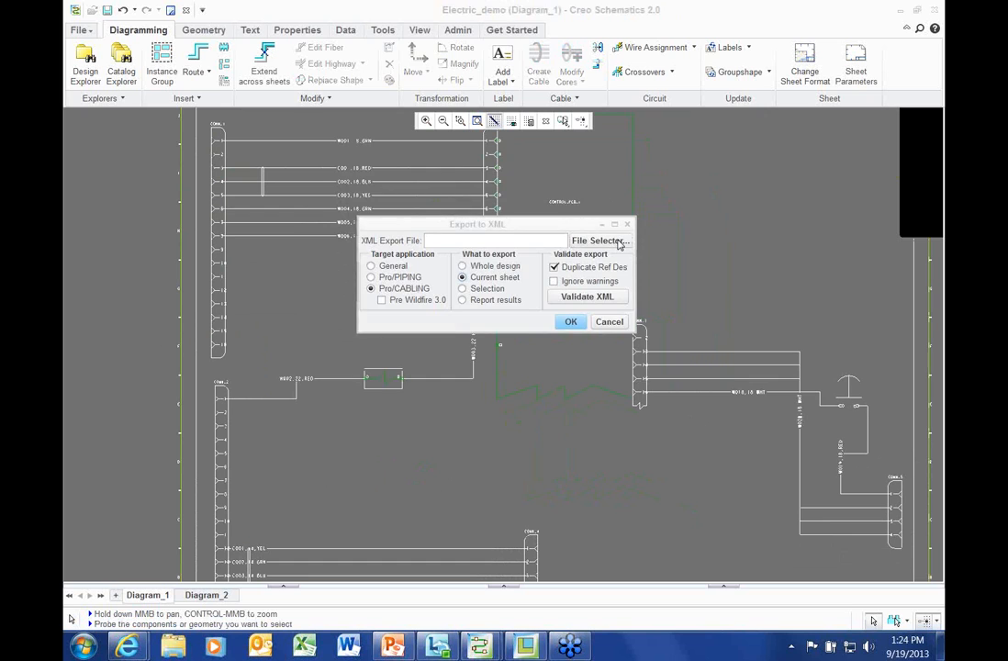
click(512, 267)
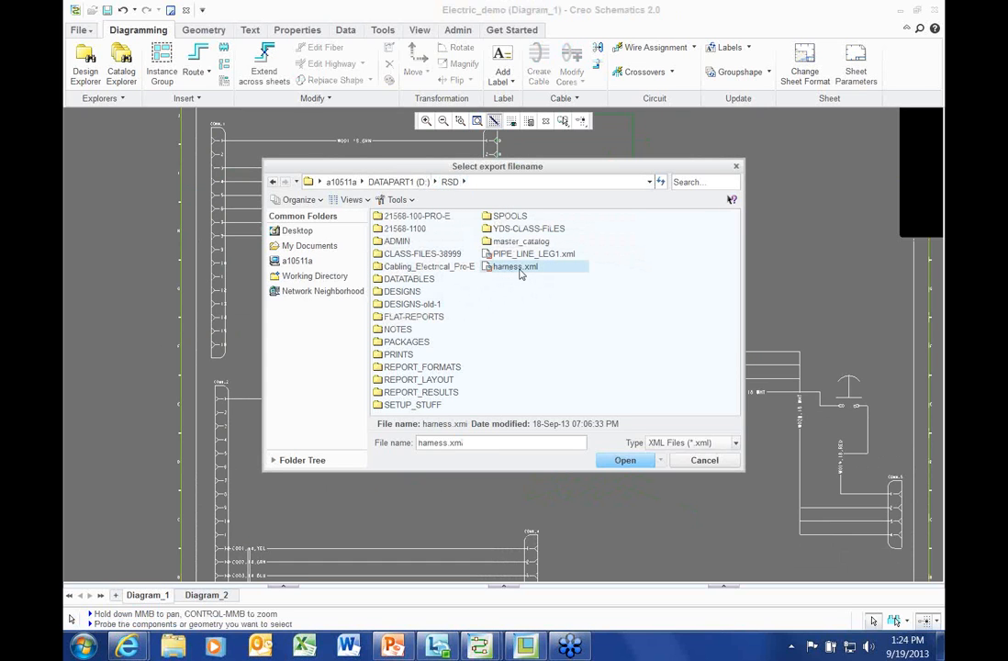
click(627, 462)
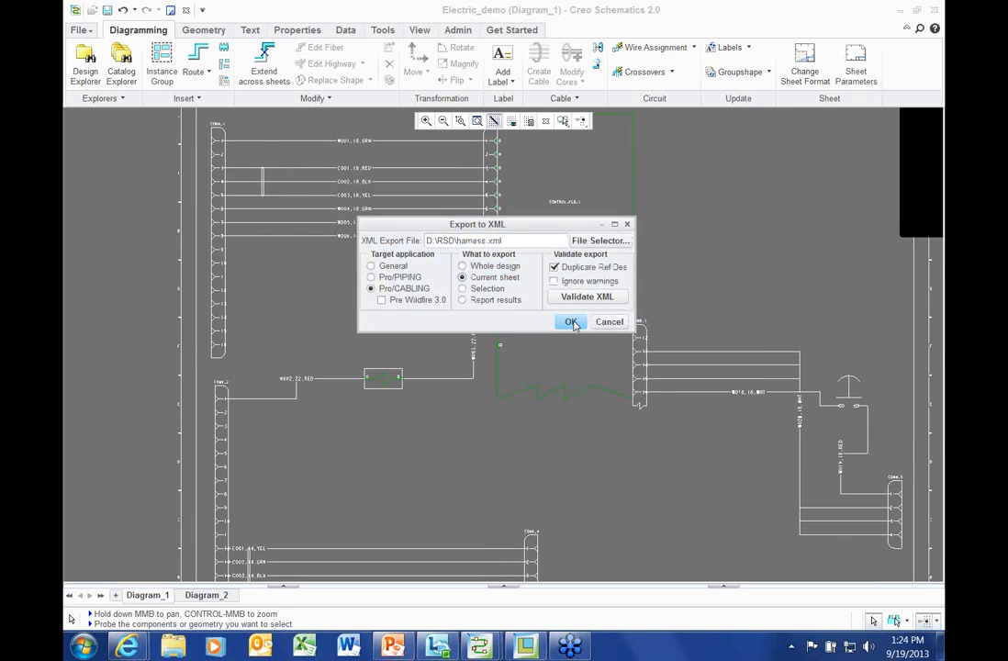
click(570, 322)
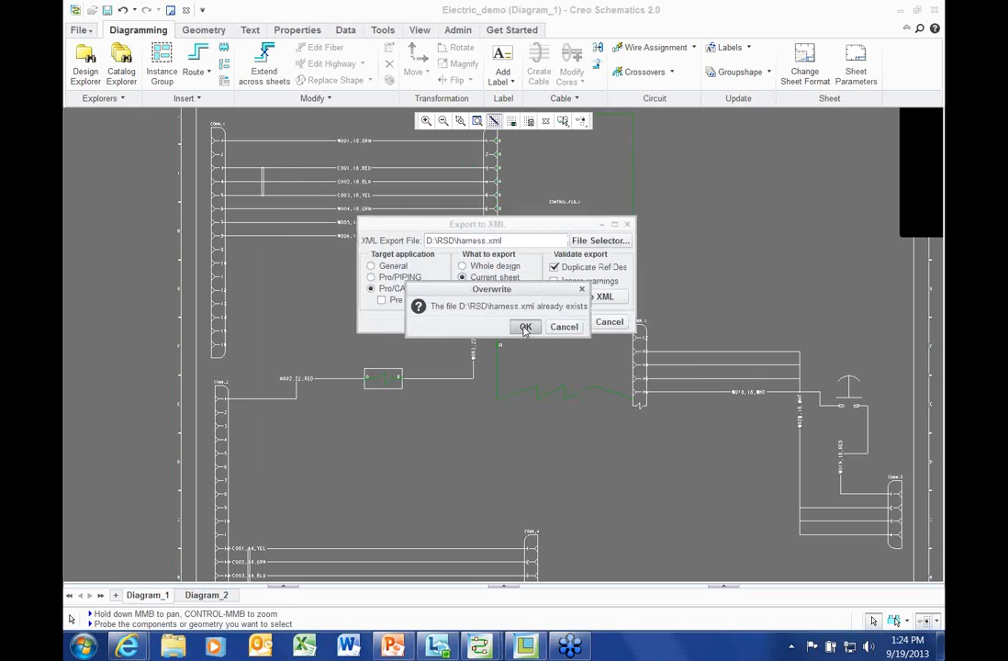
click(521, 325)
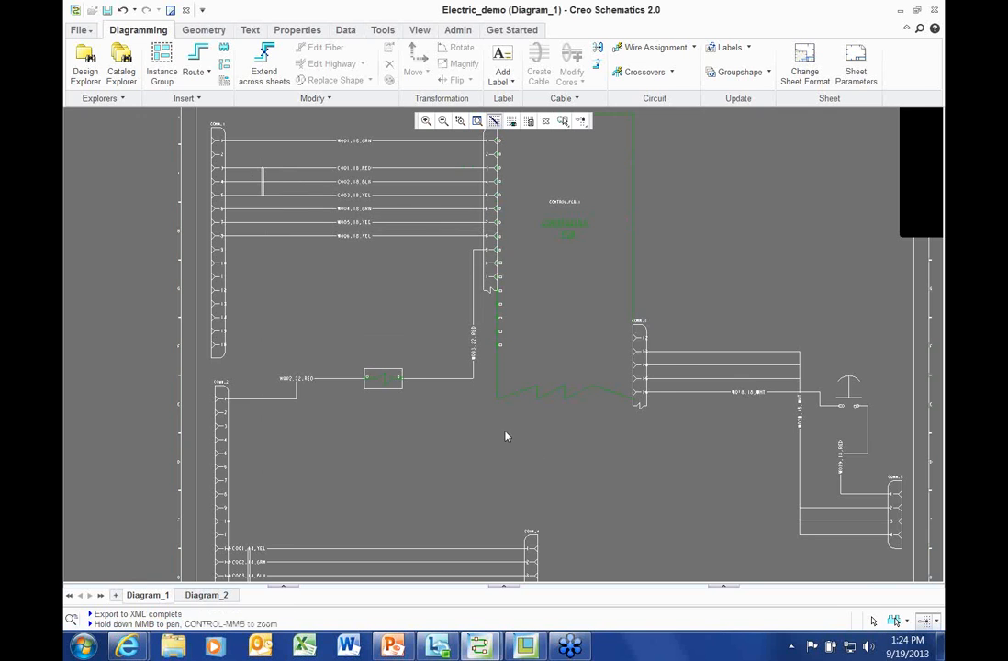
Switch to the CHASSIS assembly in Creo Parametric
scroll(472, 437, down, 4)
middle_drag(458, 423, 452, 411)
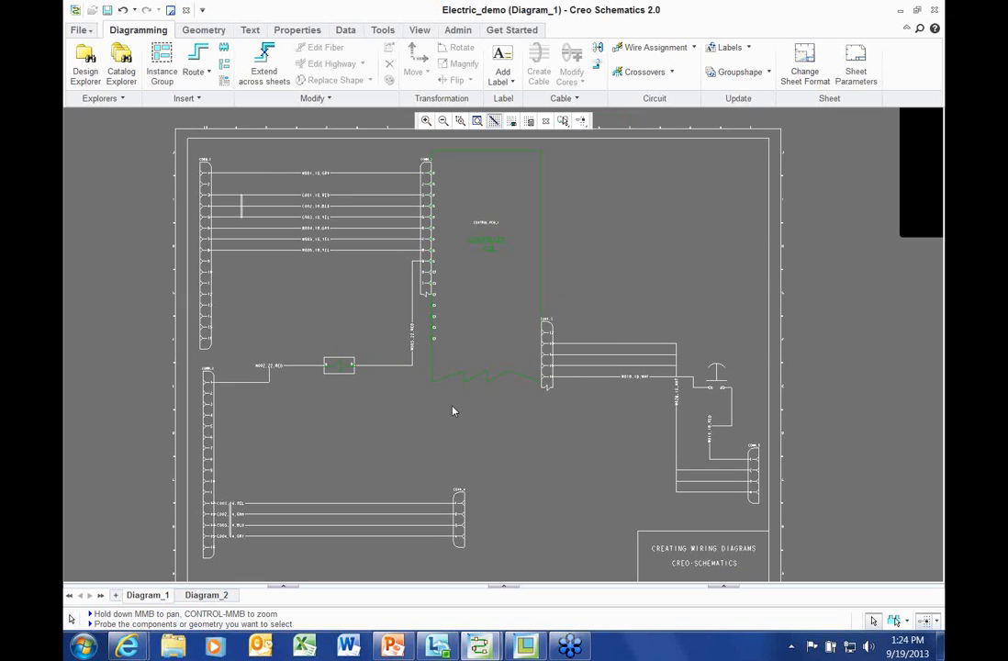
click(524, 645)
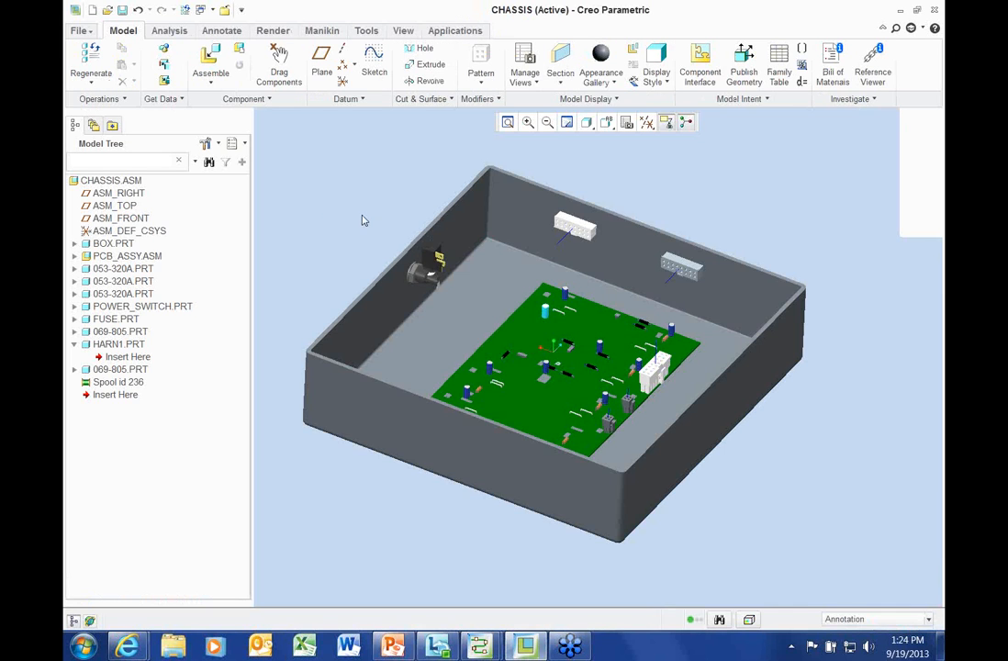
middle_drag(363, 220, 345, 224)
Dismiss the license warning and import harness.xml as a whole RS Designer XML wire list into HARN1
scroll(383, 211, down, 2)
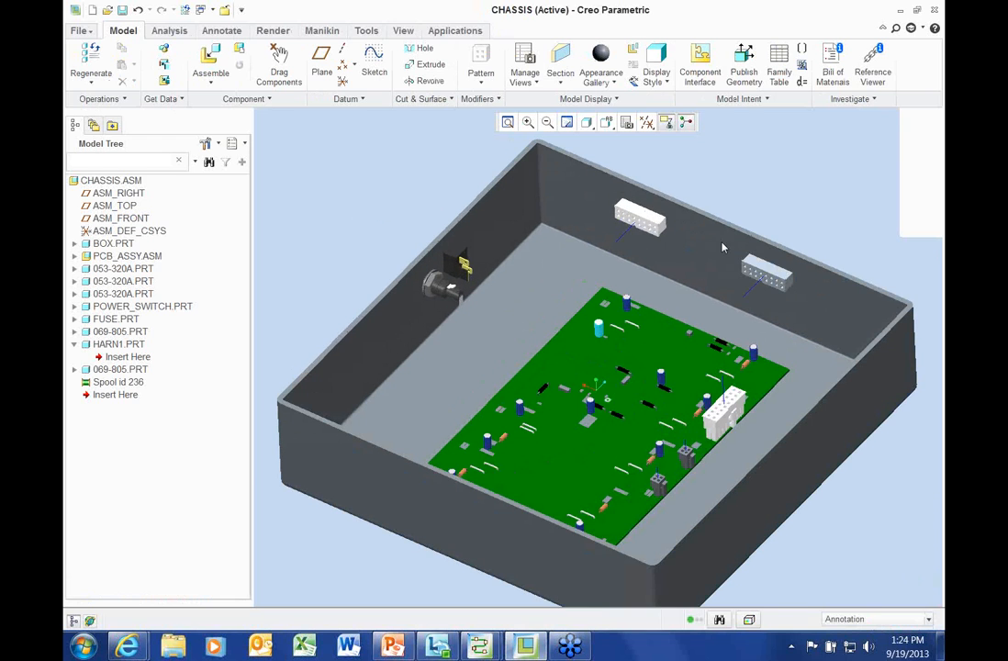
middle_drag(683, 252, 663, 238)
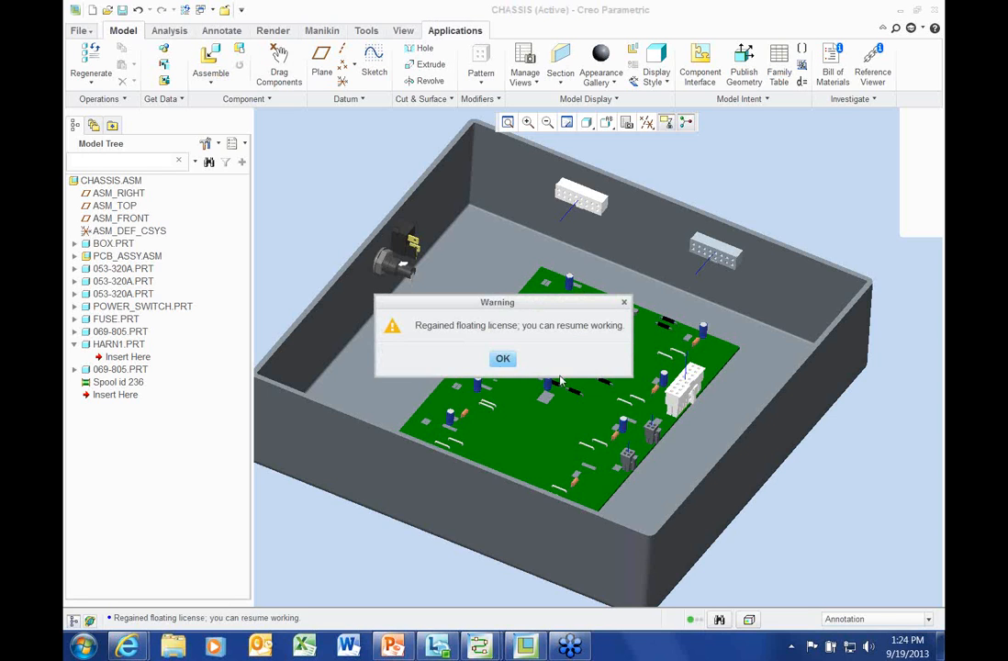
click(503, 358)
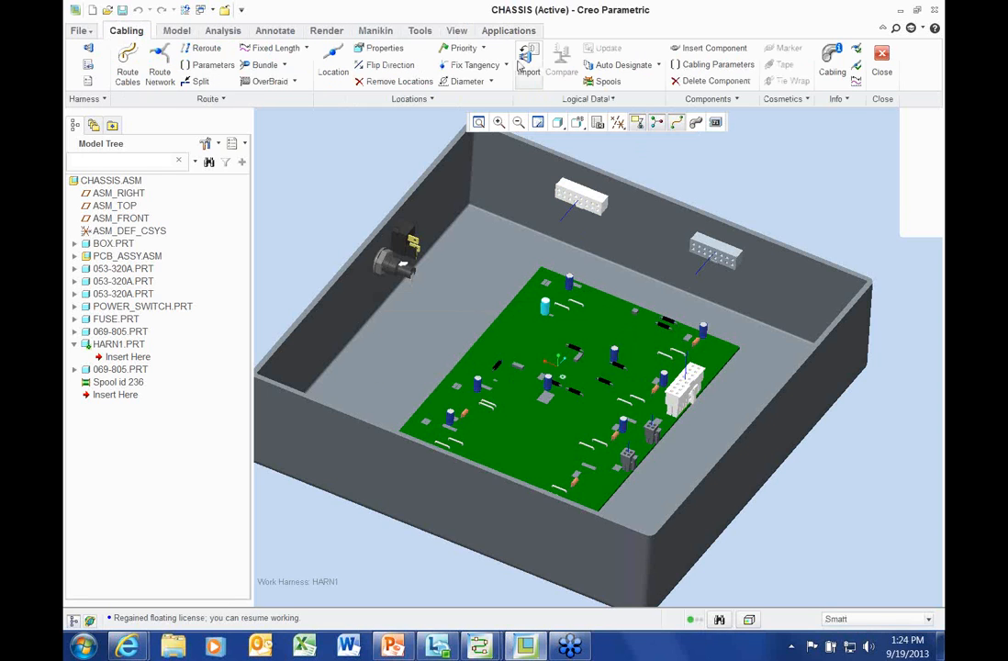
click(528, 59)
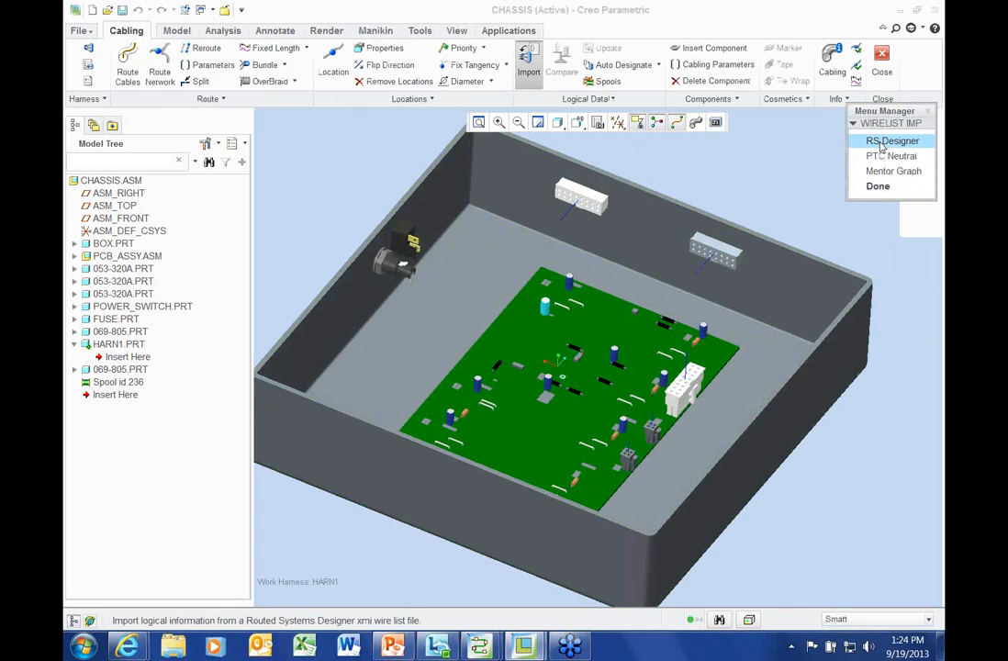
click(890, 140)
click(881, 223)
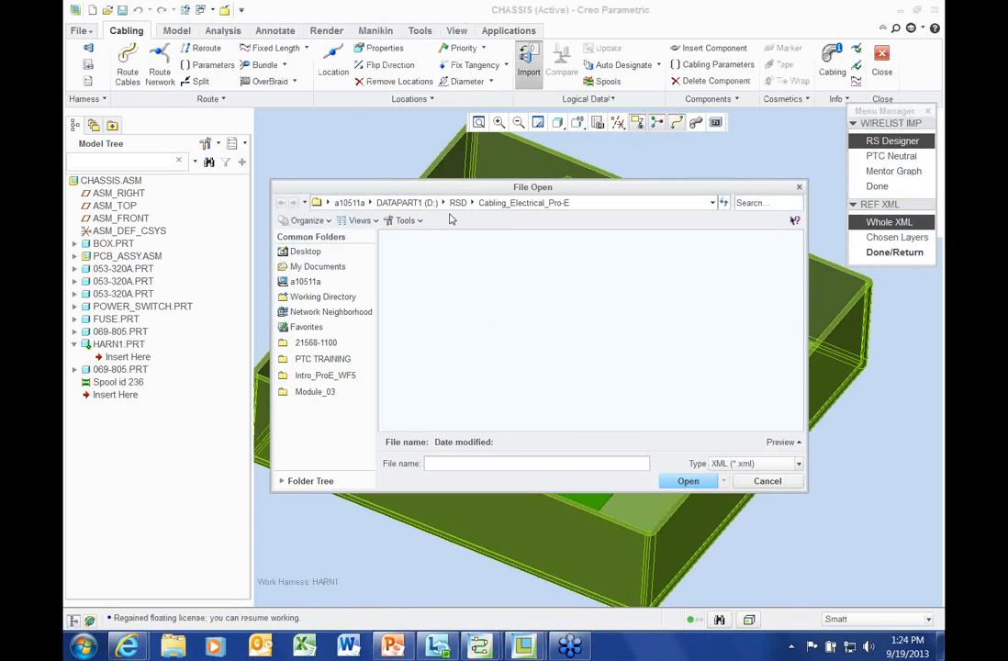
double_click(548, 338)
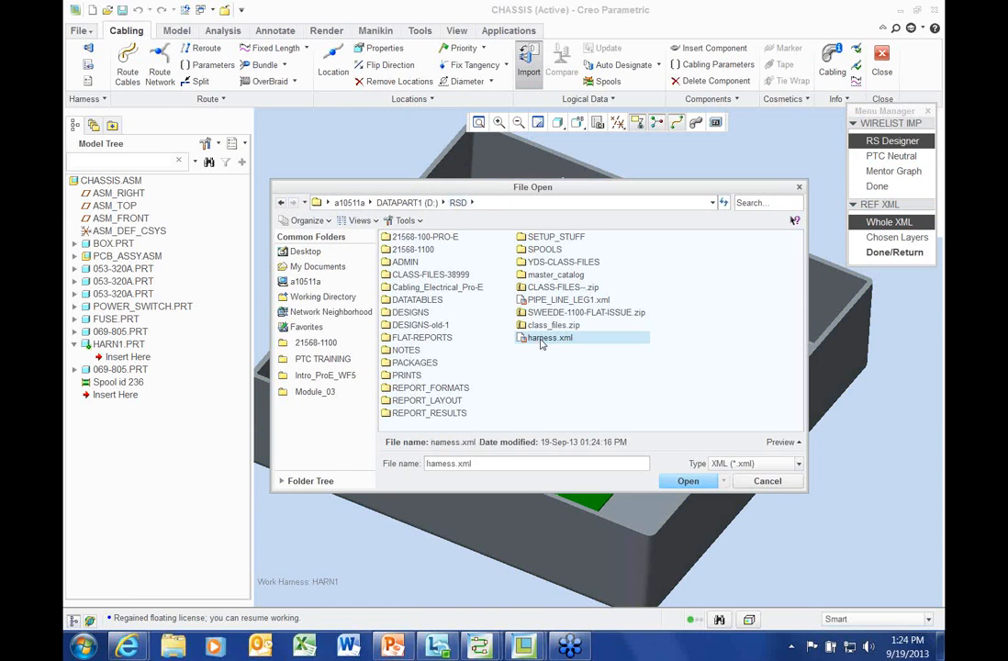
click(918, 253)
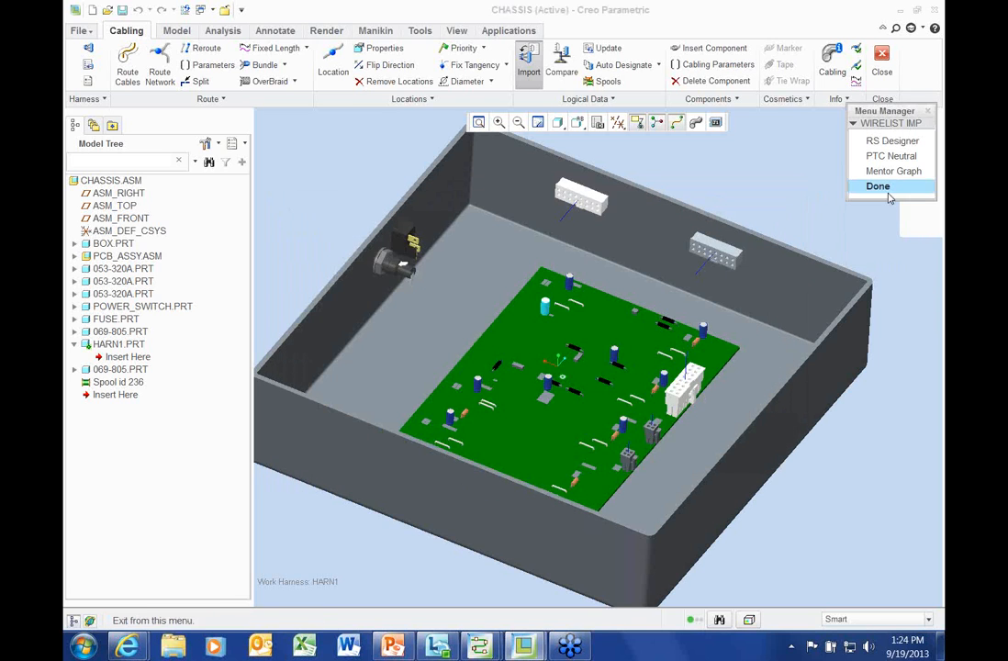
click(886, 187)
middle_drag(697, 201, 493, 210)
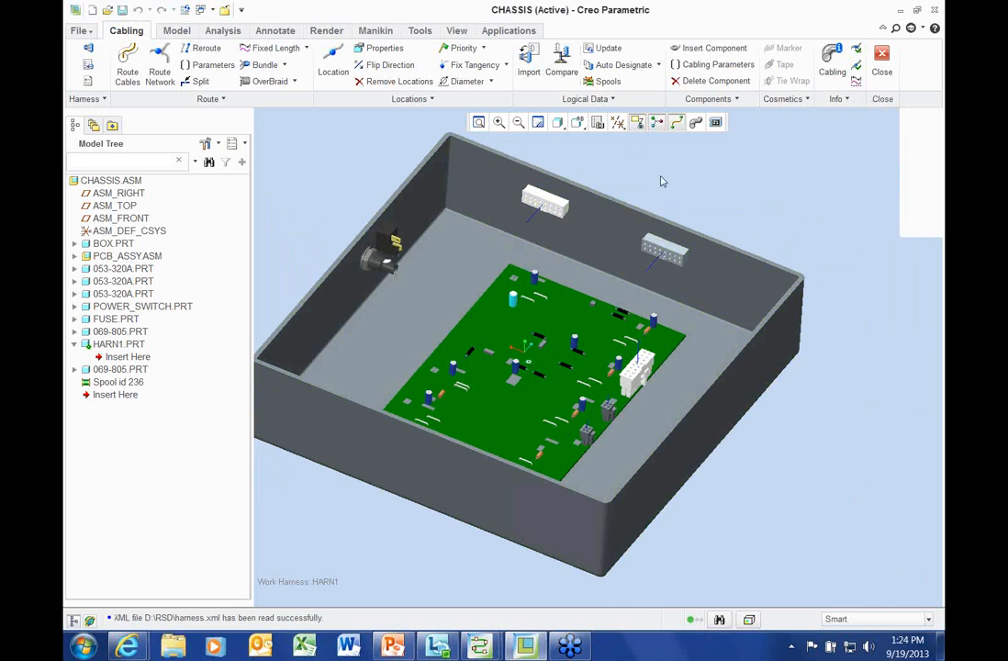
mouse_move(655, 180)
middle_down()
mouse_move(649, 186)
mouse_move(661, 190)
middle_up()
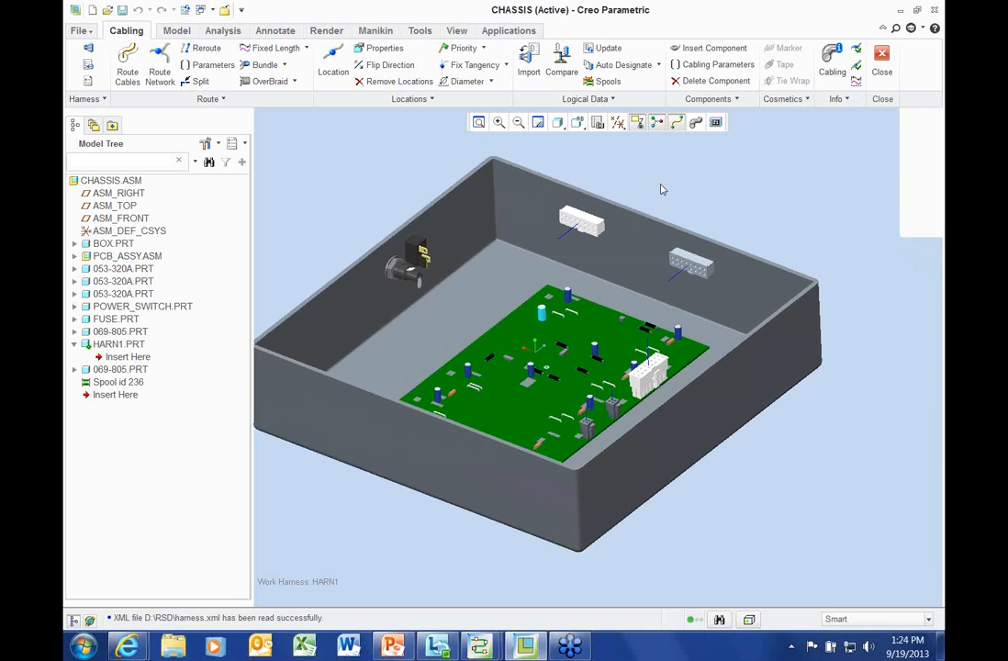
scroll(662, 189, up, 1)
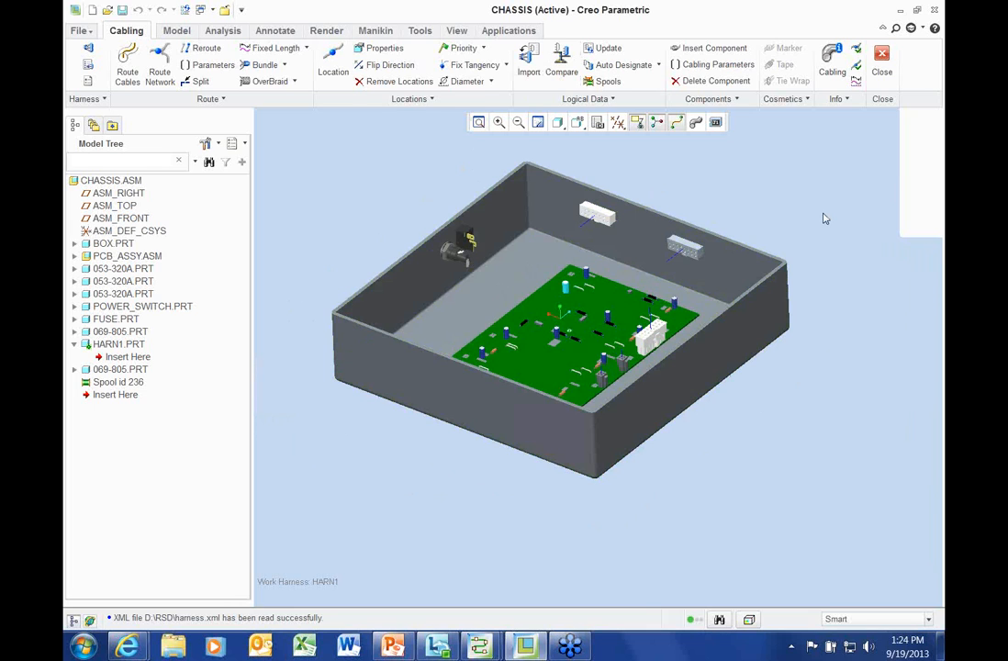
Run Auto Designate, apply the automatic designations, and widen the Reference Des column
click(609, 67)
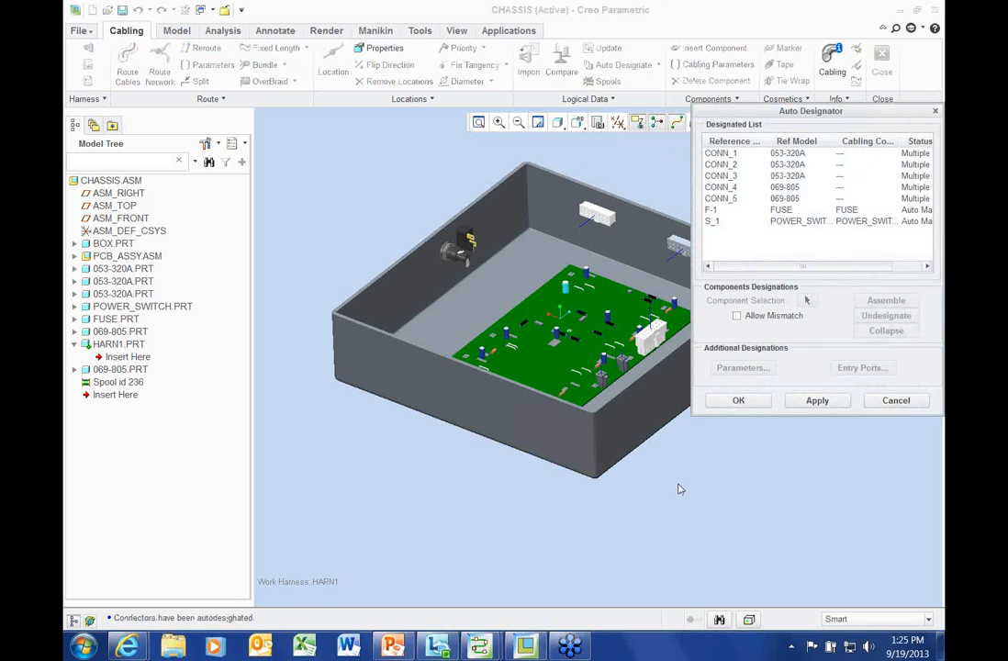
drag(698, 415, 695, 448)
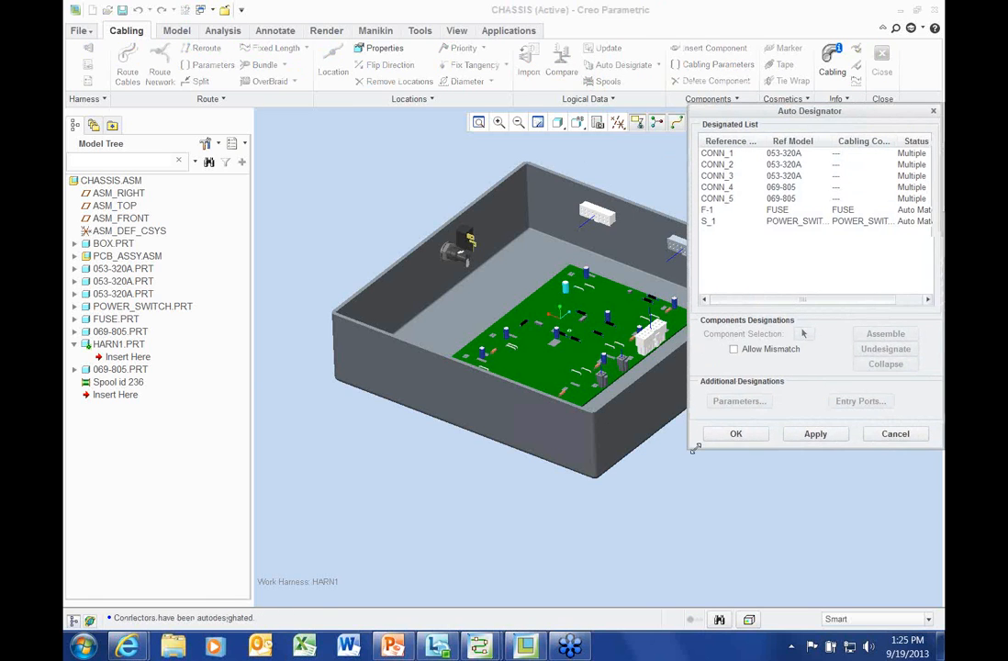
shift+middle_drag(521, 384, 422, 383)
click(816, 434)
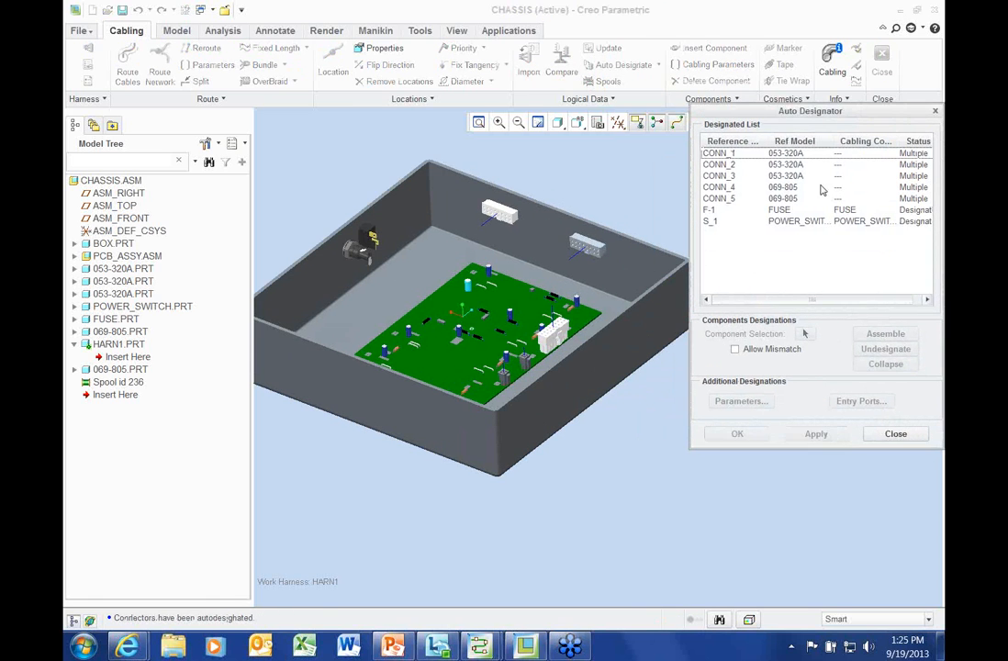
drag(813, 116, 748, 94)
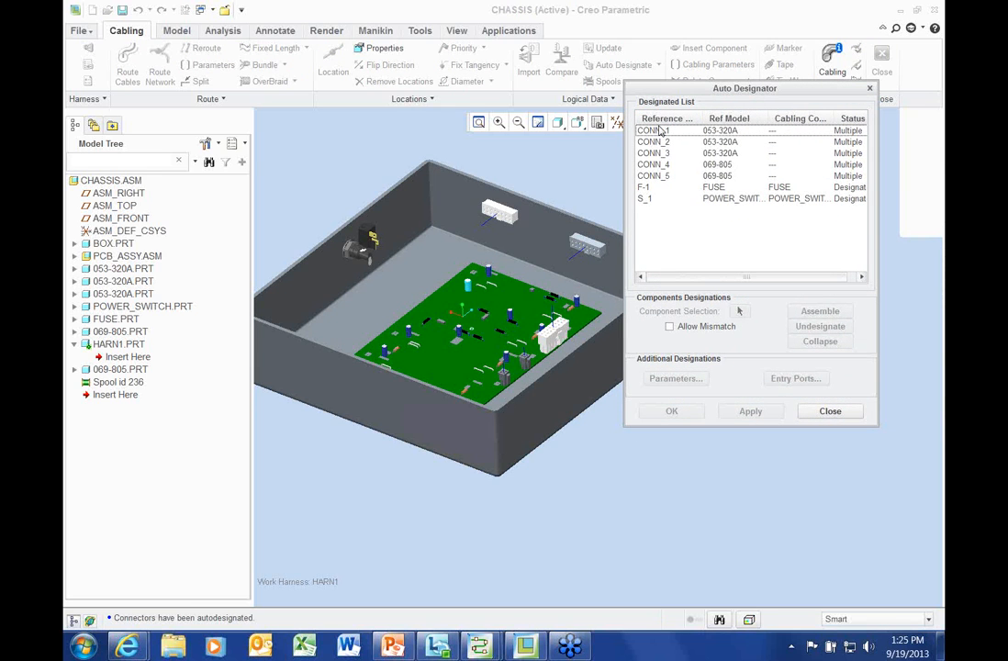
drag(703, 115, 733, 114)
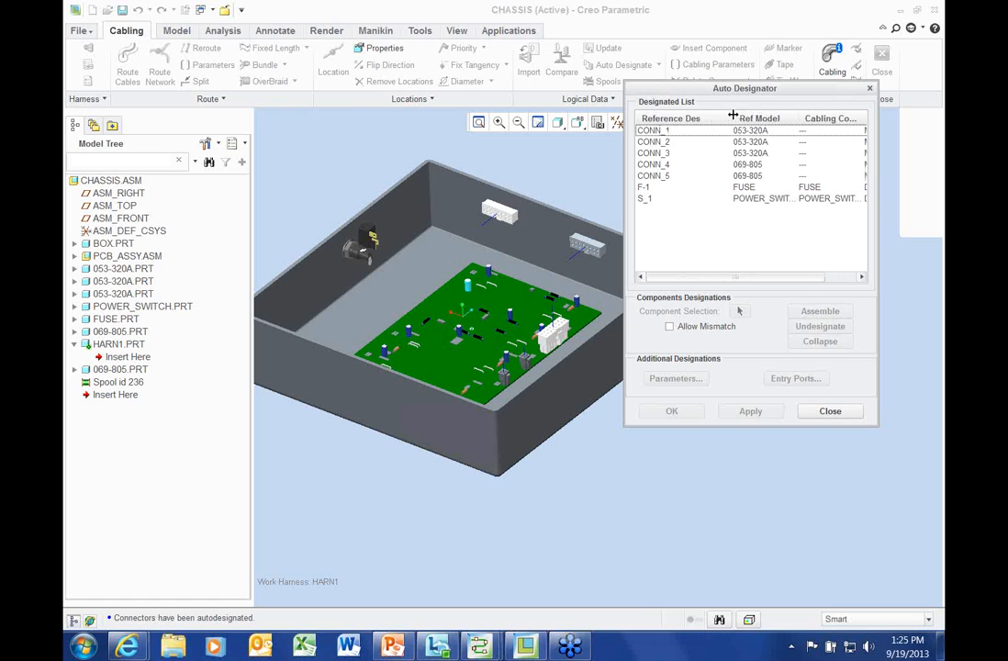
Designate CONN_1 and CONN_2 to wall connectors and CONN_4 to the circuit board, applying each, then close
click(678, 130)
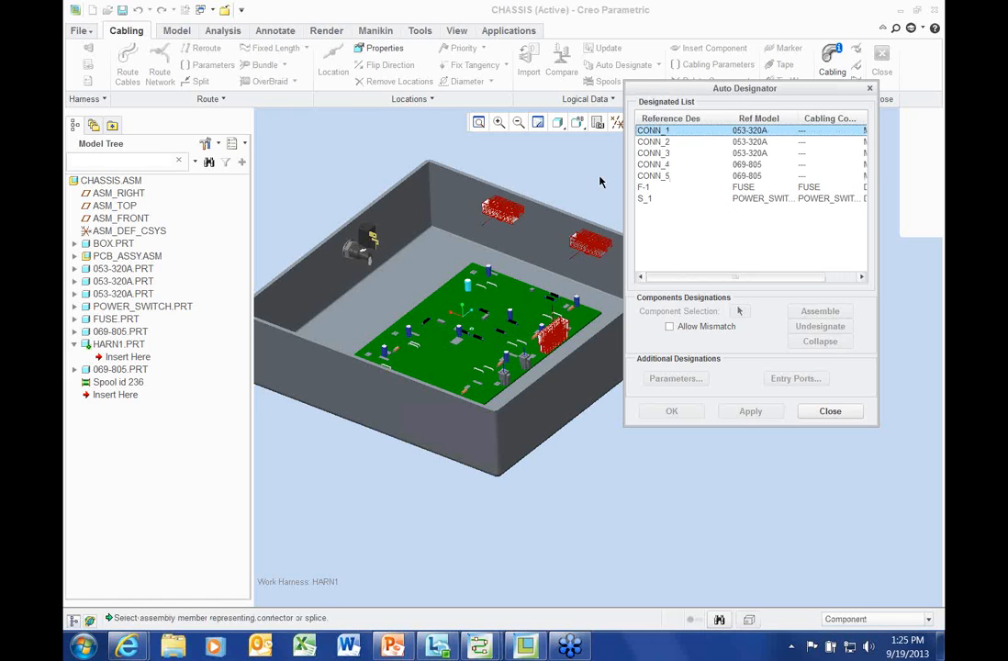
click(501, 214)
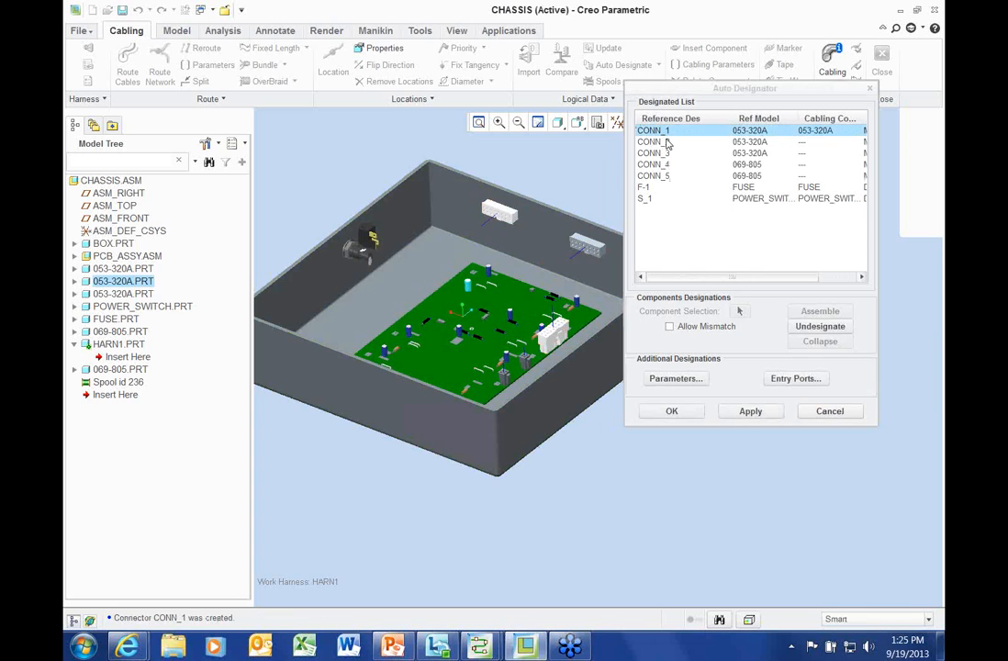
click(590, 244)
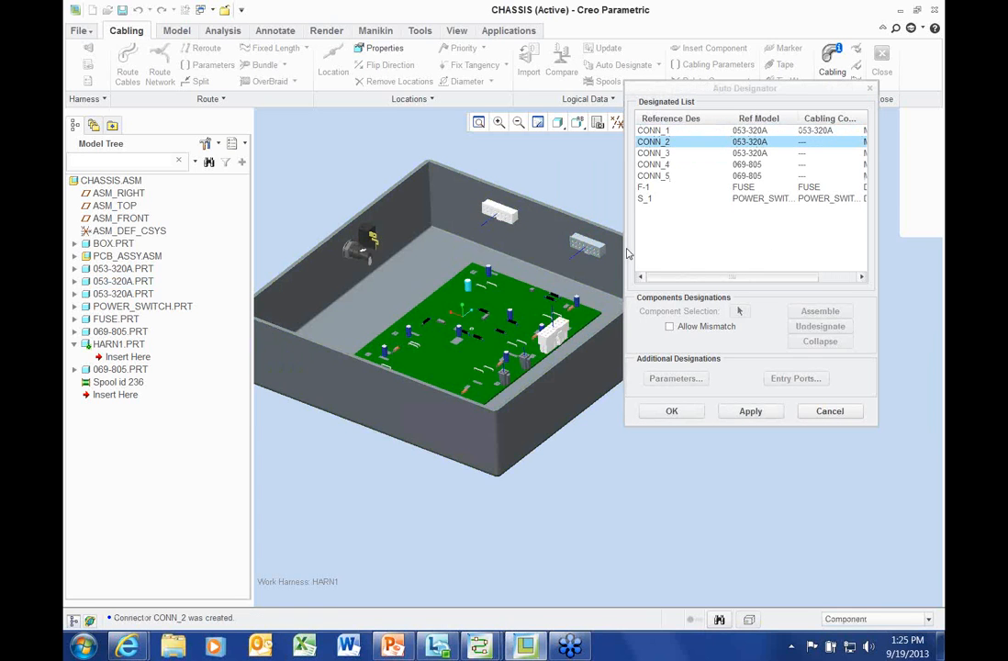
click(750, 412)
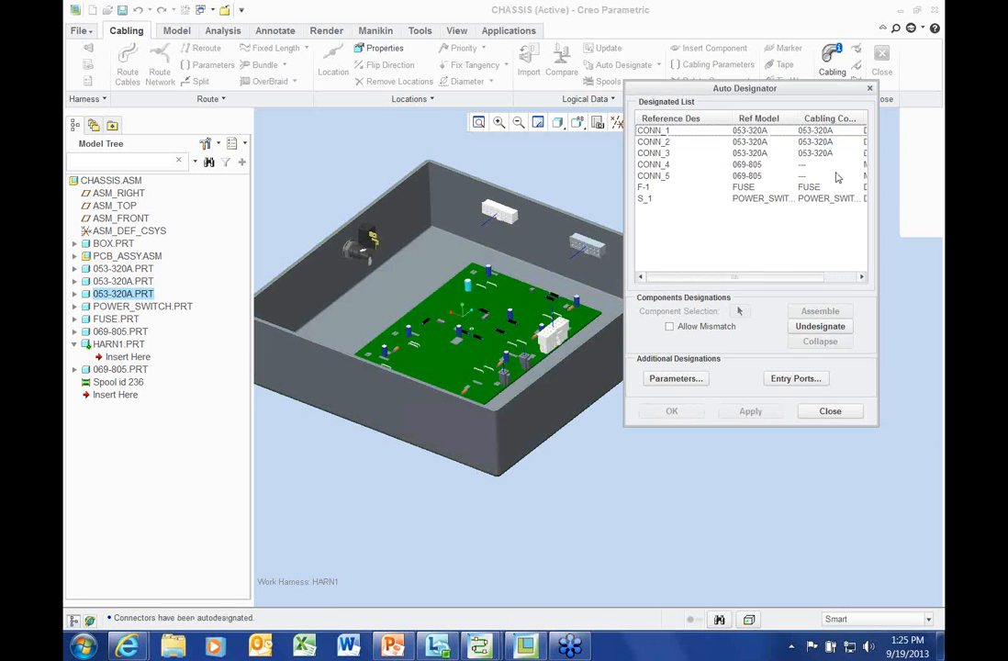
drag(885, 211, 932, 211)
click(653, 164)
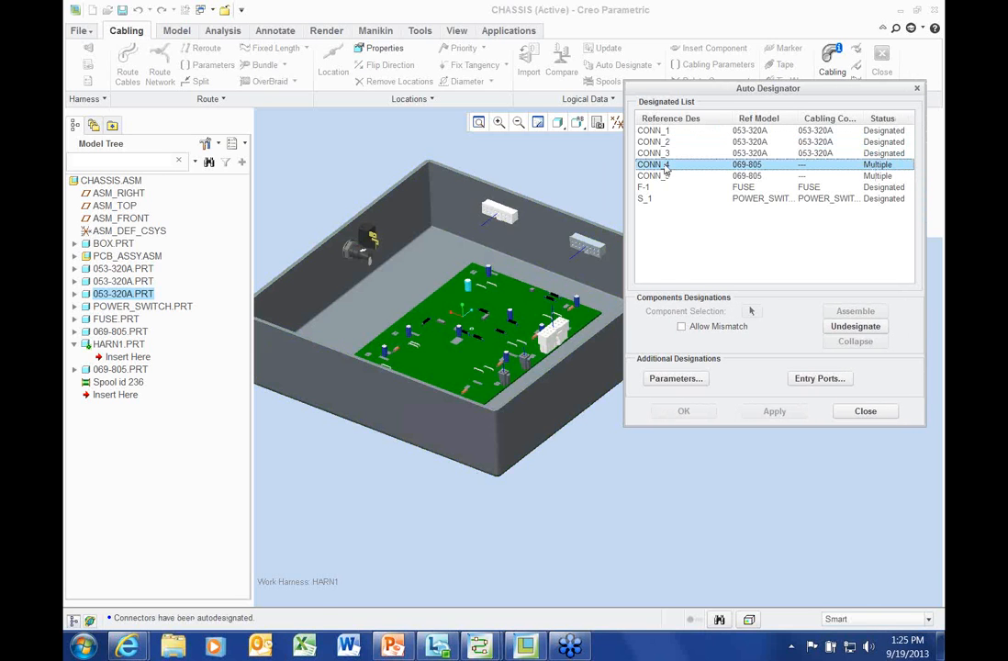
click(510, 380)
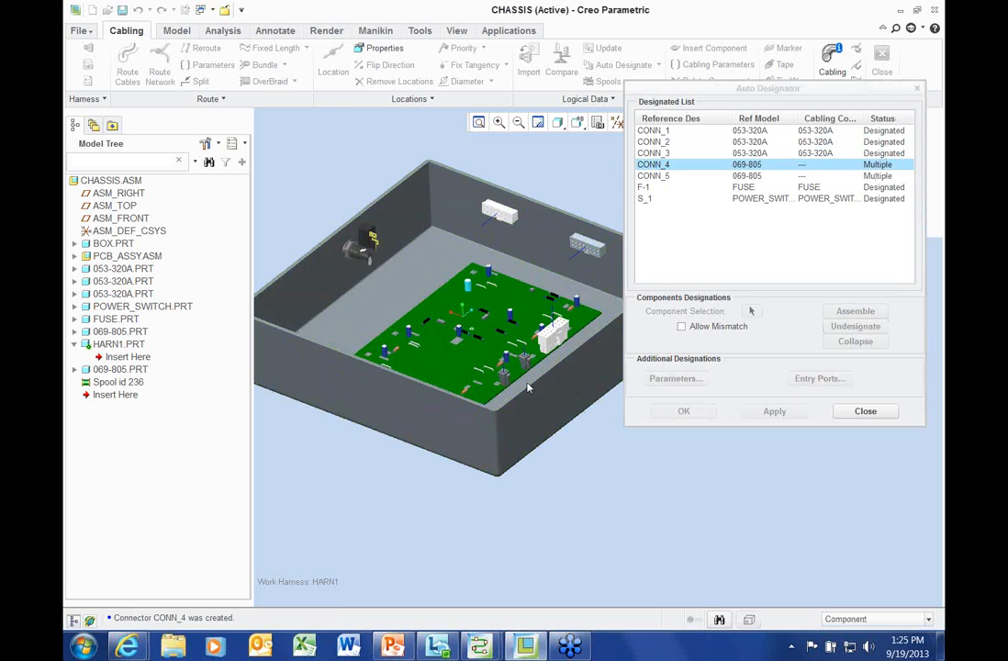
click(773, 411)
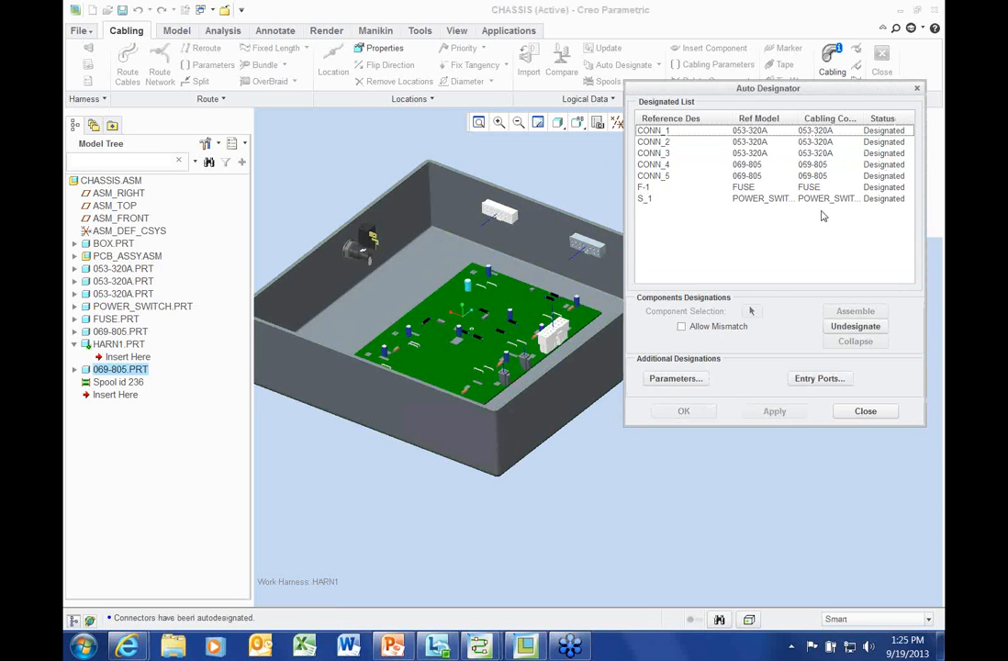
click(865, 411)
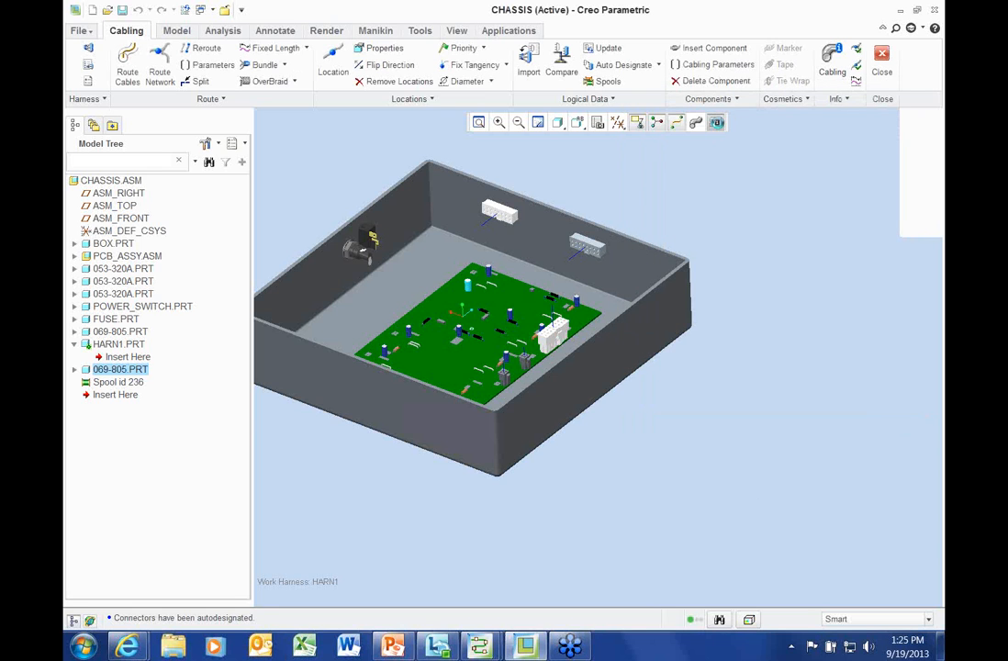
click(716, 123)
scroll(589, 212, up, 3)
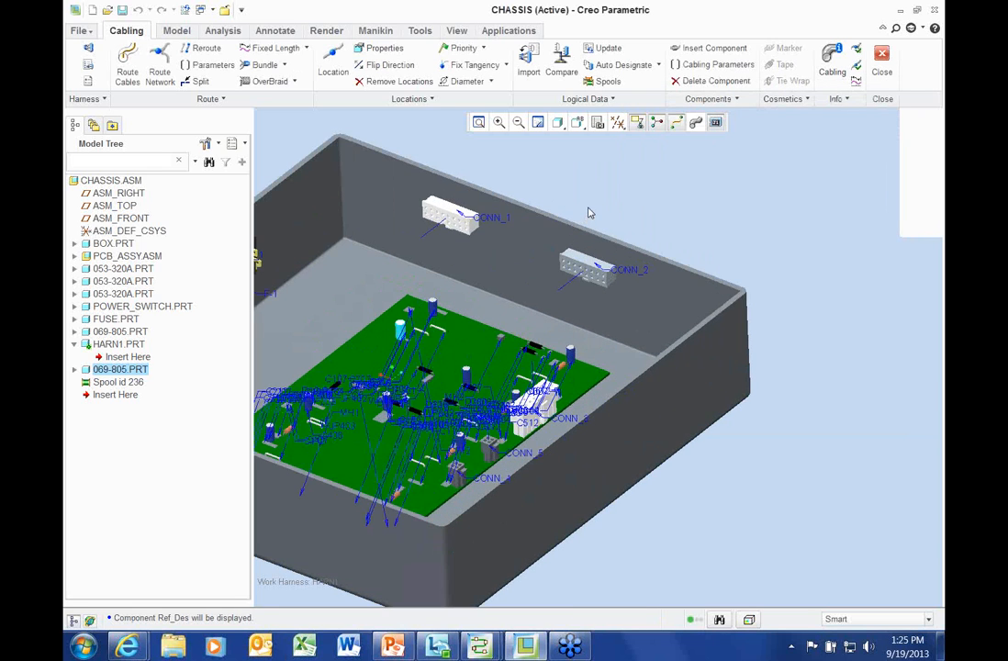
scroll(709, 237, down, 2)
shift+middle_drag(710, 238, 751, 231)
click(716, 123)
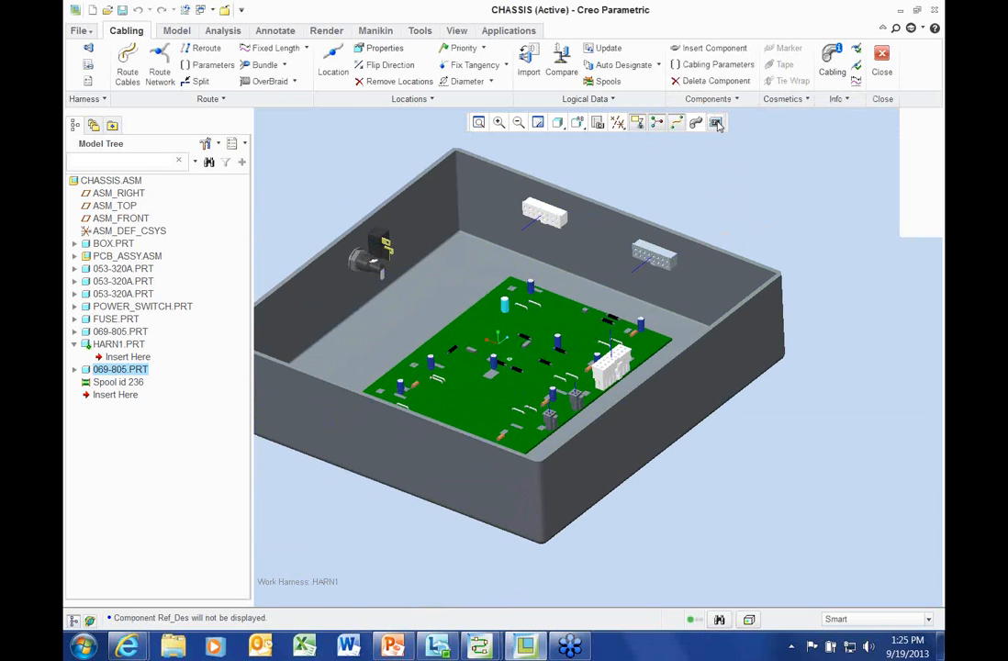
middle_drag(720, 191, 720, 188)
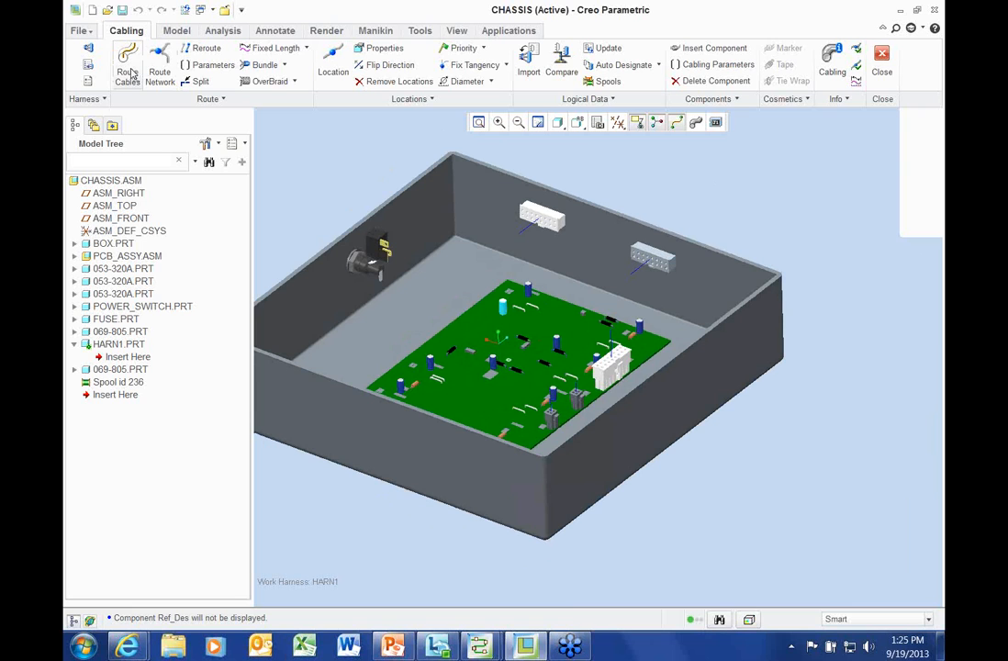
middle_drag(359, 187, 413, 191)
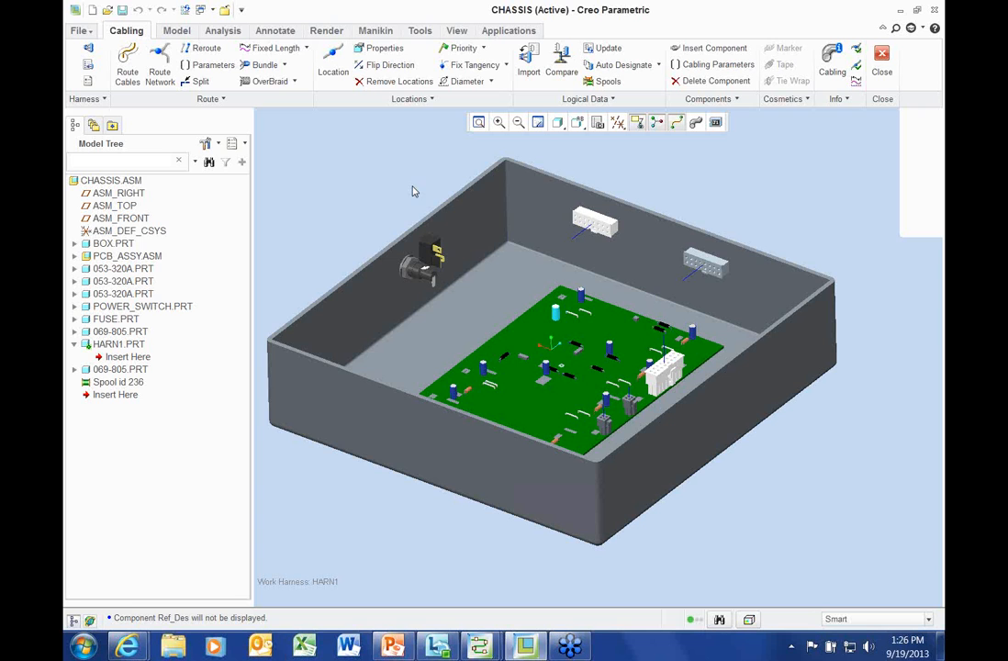
In Route Cables, find the 13 wires and select W001 as the wire to route
middle_drag(380, 189, 378, 136)
click(129, 60)
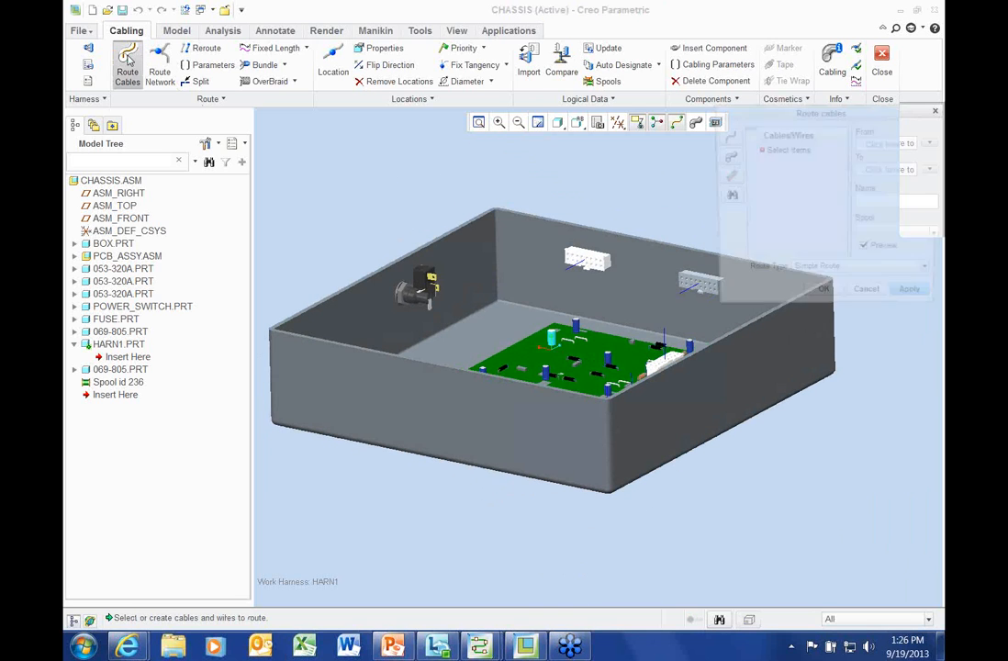
click(726, 197)
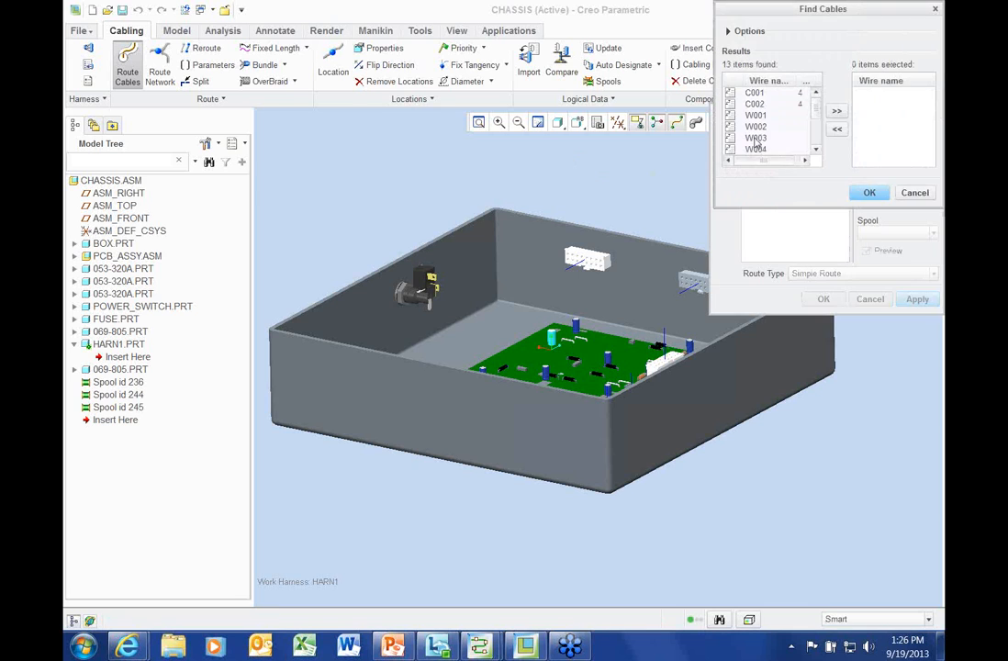
drag(757, 206, 757, 299)
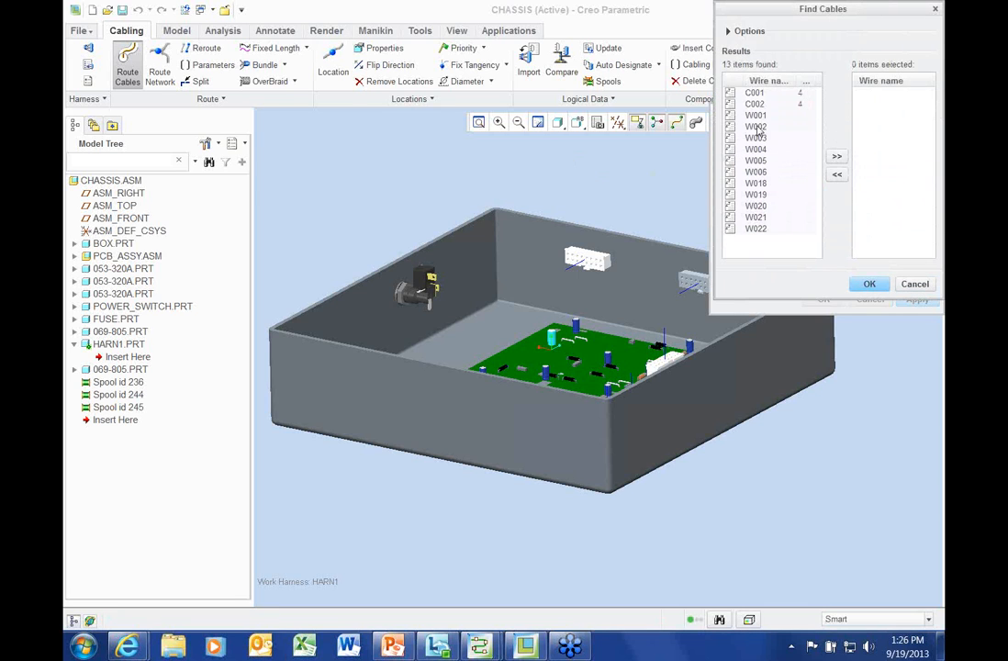
click(756, 117)
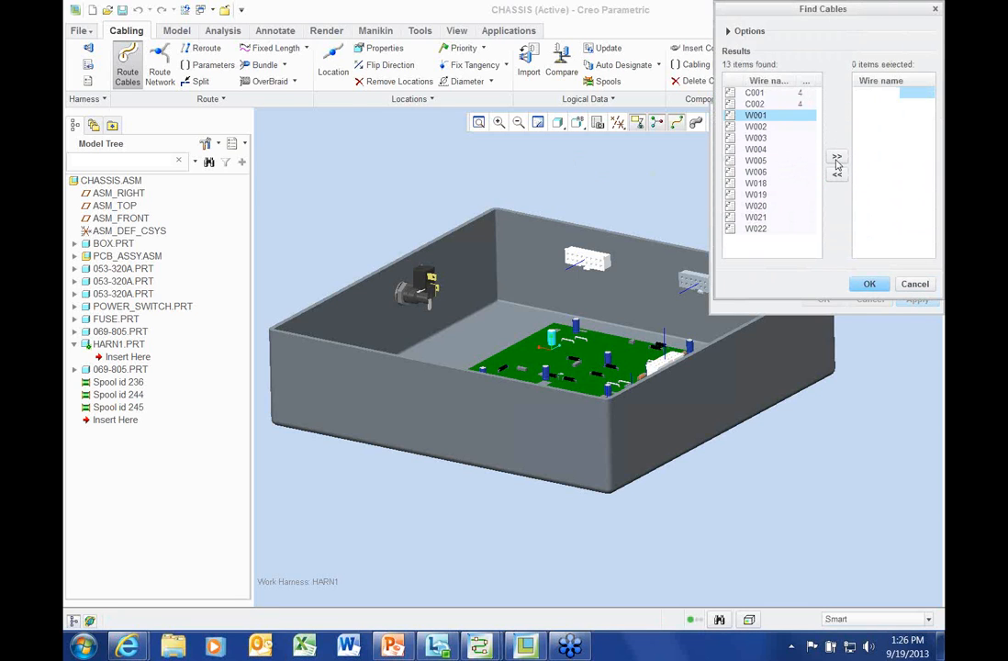
click(836, 156)
click(869, 284)
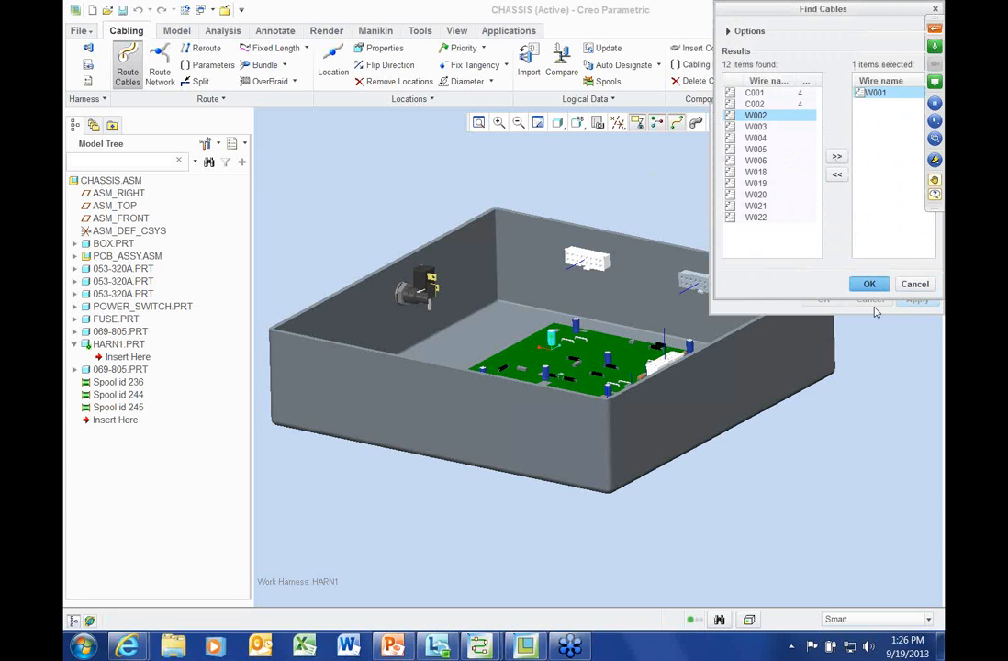
Finish the simple route of W001 and select its new cable segment
shift+middle_drag(629, 183, 525, 196)
scroll(525, 196, down, 2)
scroll(525, 203, up, 2)
mouse_move(522, 203)
middle_down()
mouse_move(518, 220)
mouse_move(519, 202)
middle_up()
click(821, 300)
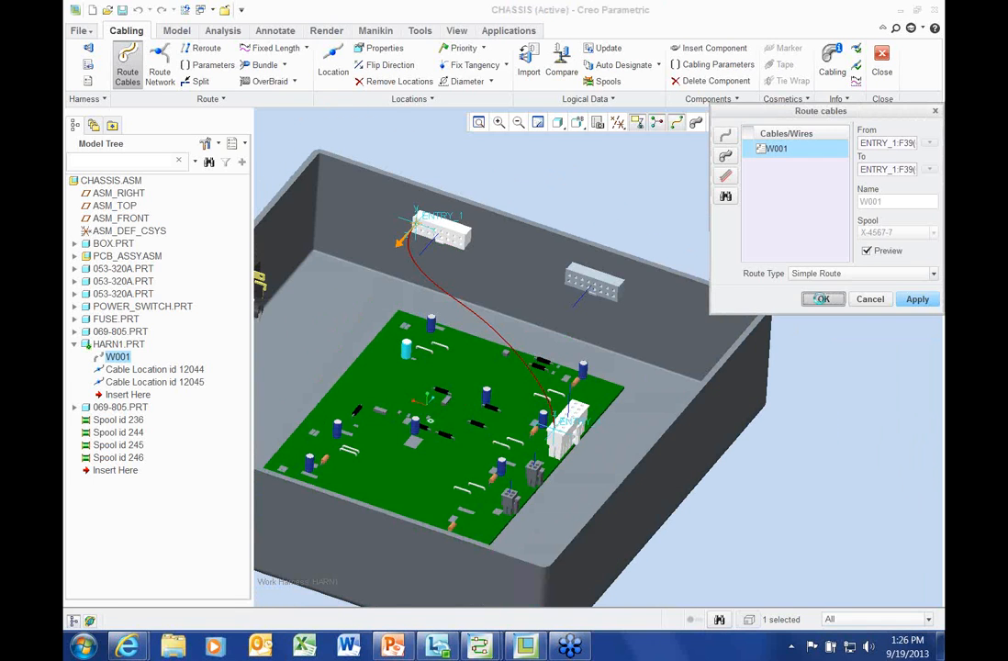
scroll(426, 283, down, 1)
shift+middle_drag(426, 283, 496, 265)
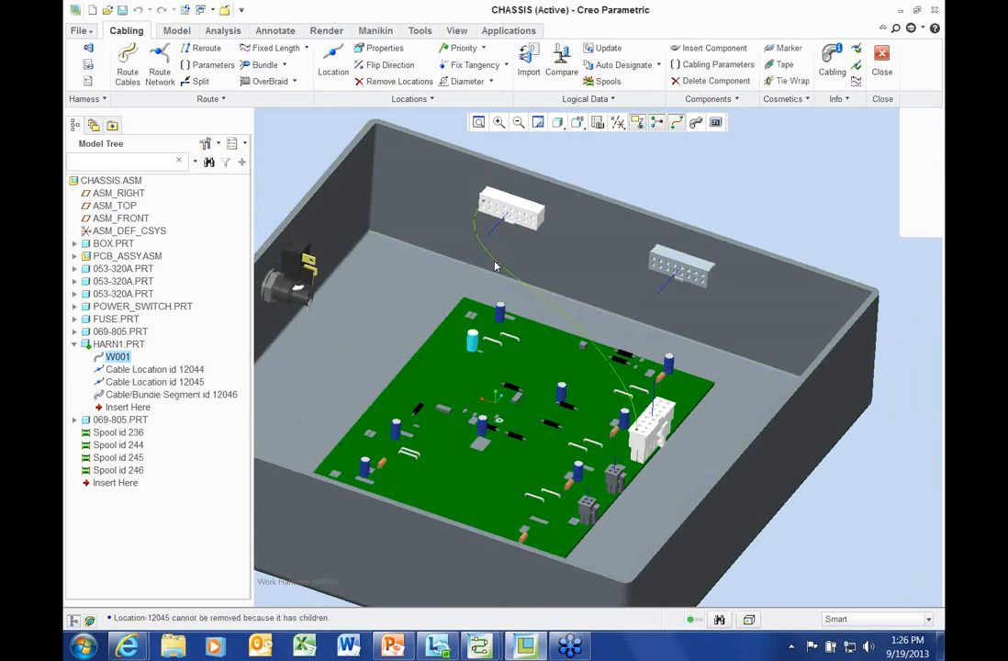
click(494, 266)
Insert two locations on W001's segment, near the wall connector and along the floor
right_click(640, 185)
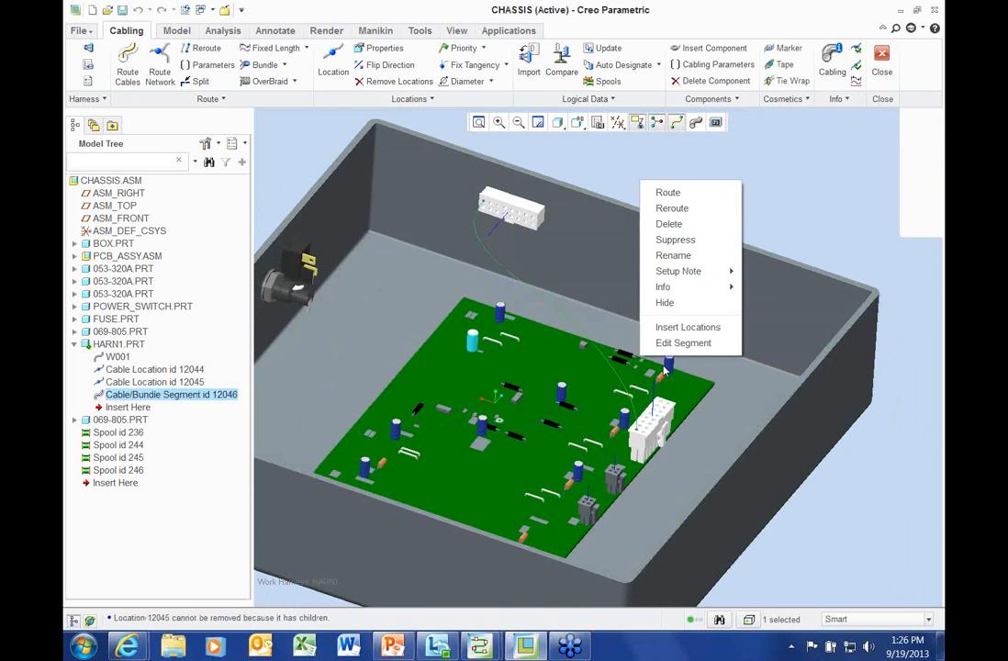
click(668, 326)
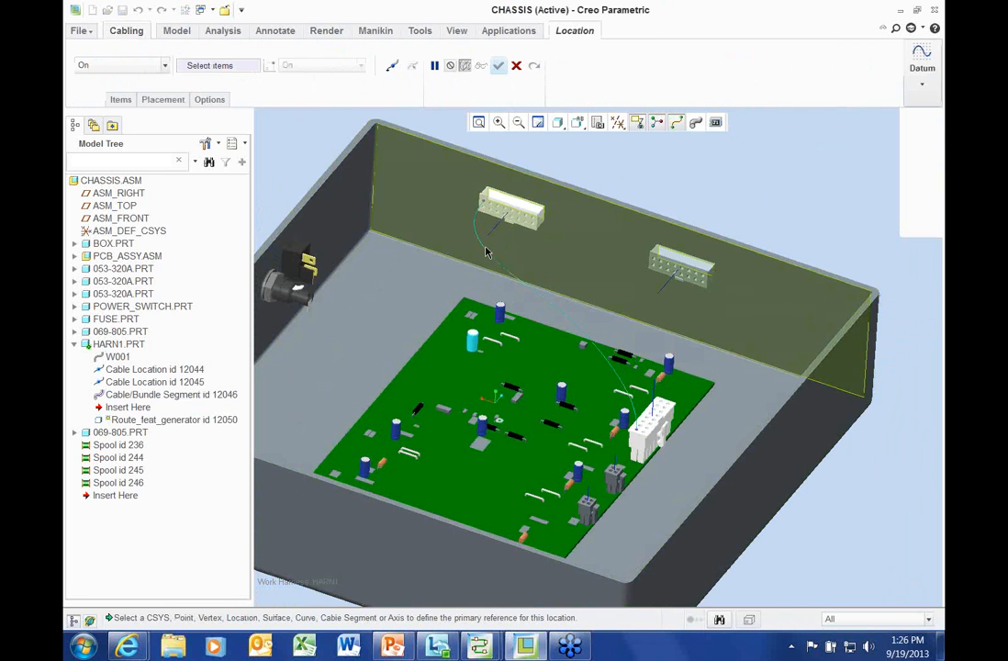
scroll(491, 225, down, 3)
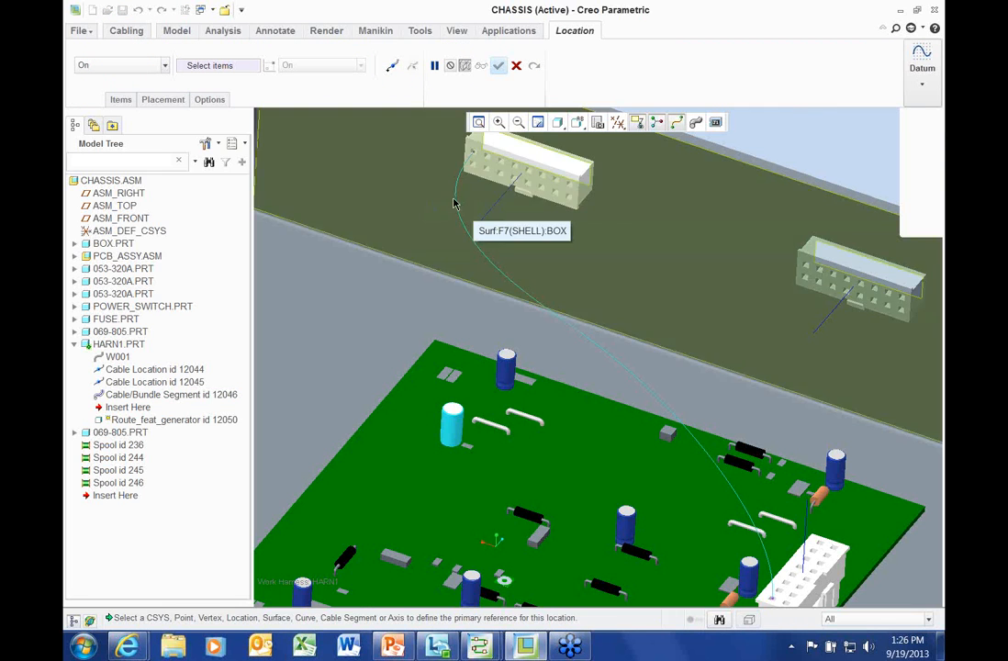
click(502, 236)
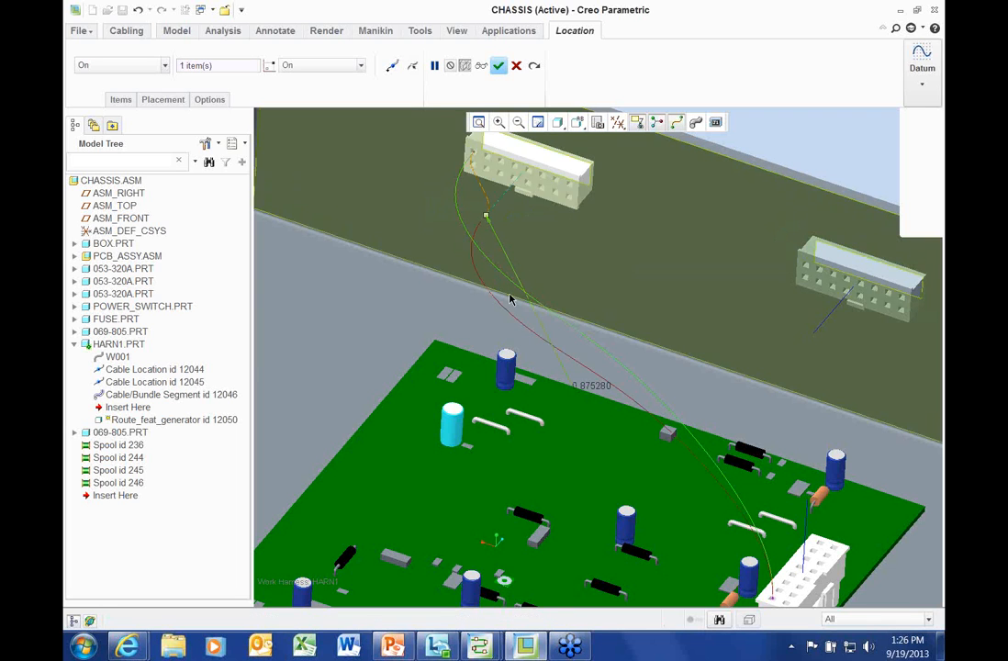
click(534, 67)
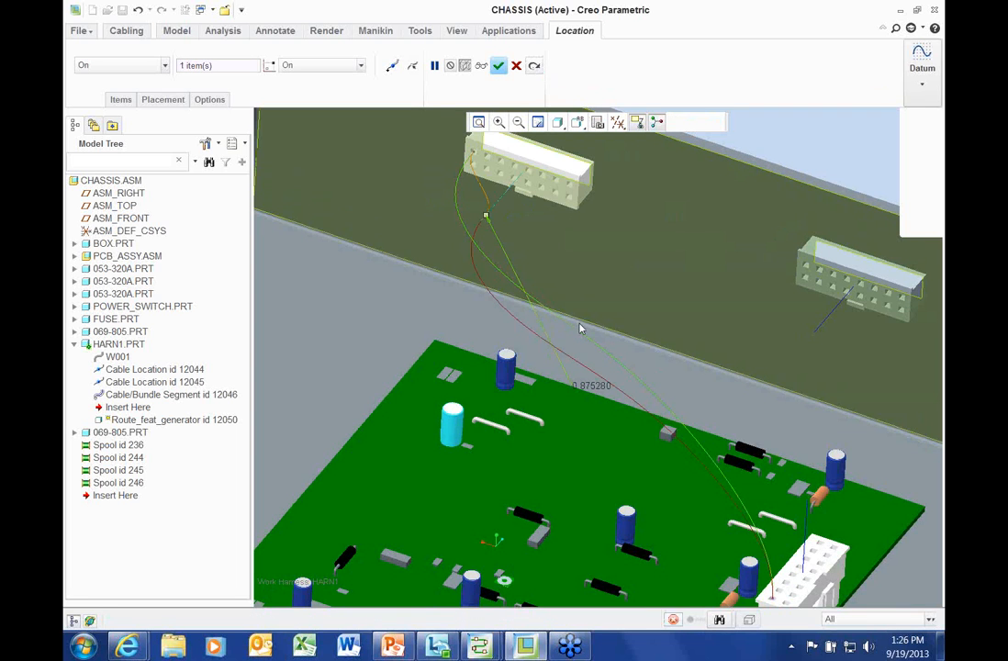
click(540, 343)
middle_drag(603, 360, 555, 289)
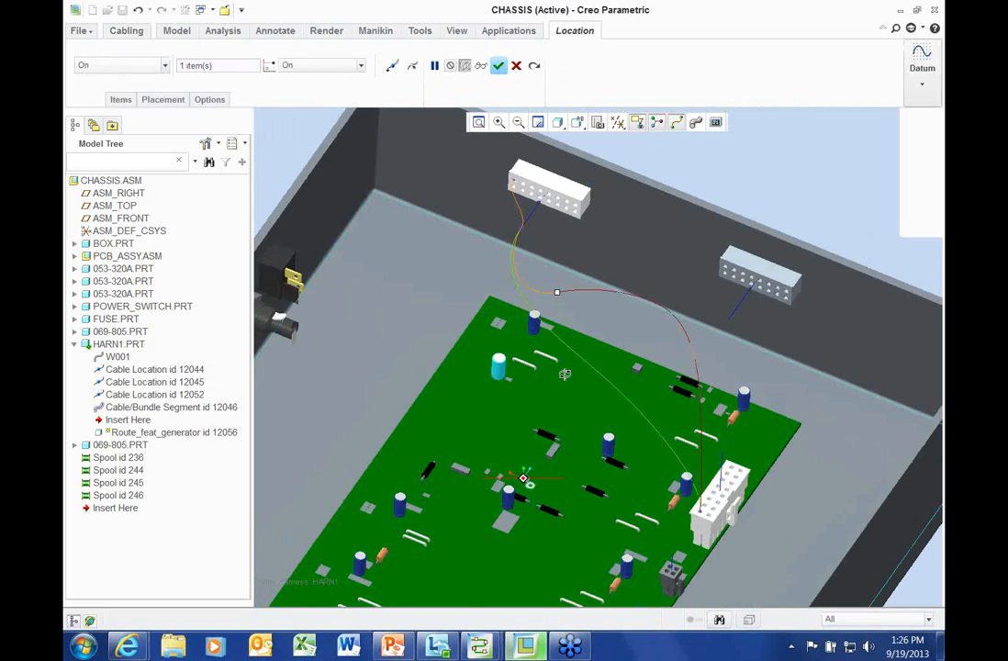
click(535, 67)
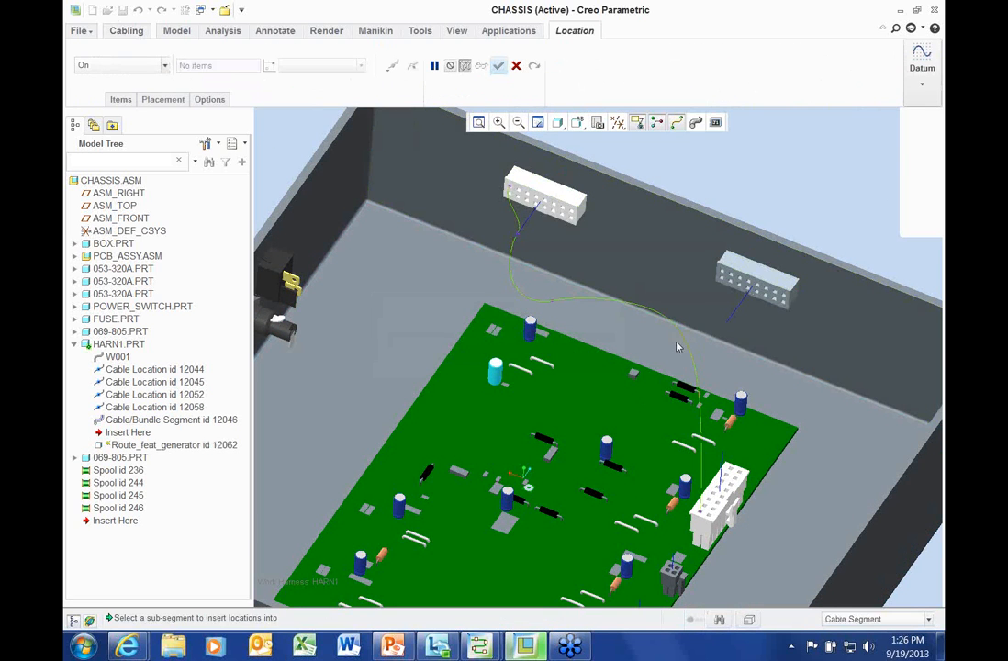
Add cable locations behind the board and past the board's right corner
click(648, 338)
click(533, 67)
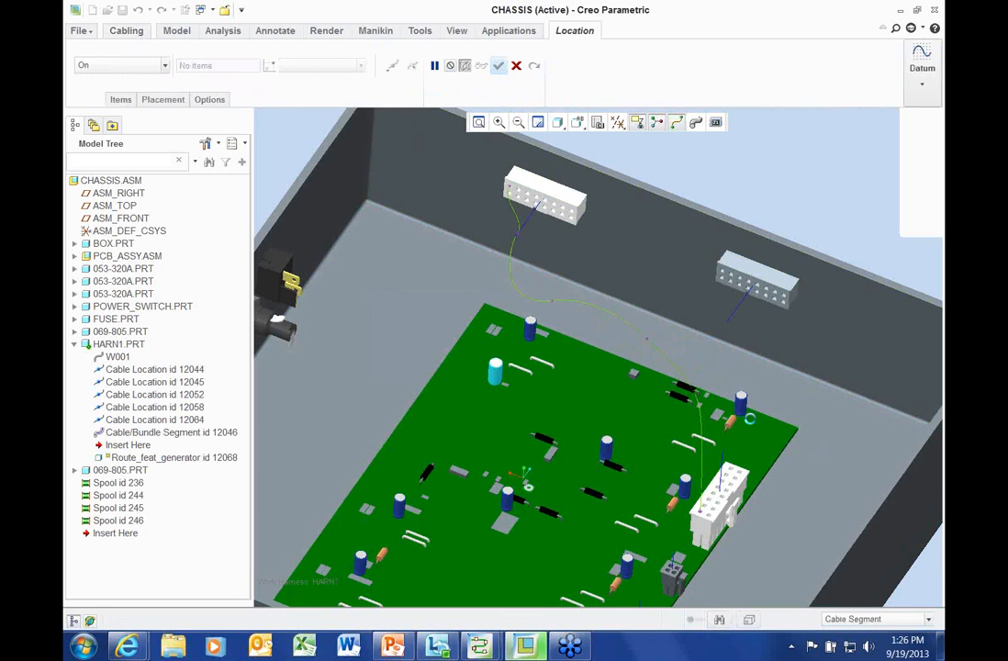
click(813, 421)
scroll(816, 489, up, 2)
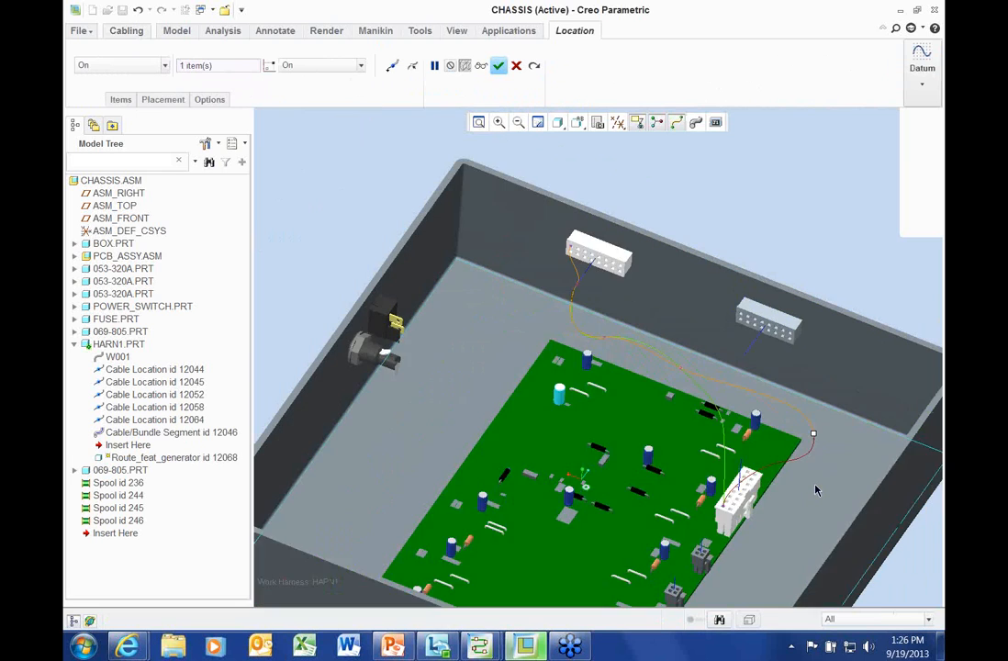
click(533, 67)
Add a location on W001's sub-segment near the board edge
scroll(682, 358, down, 5)
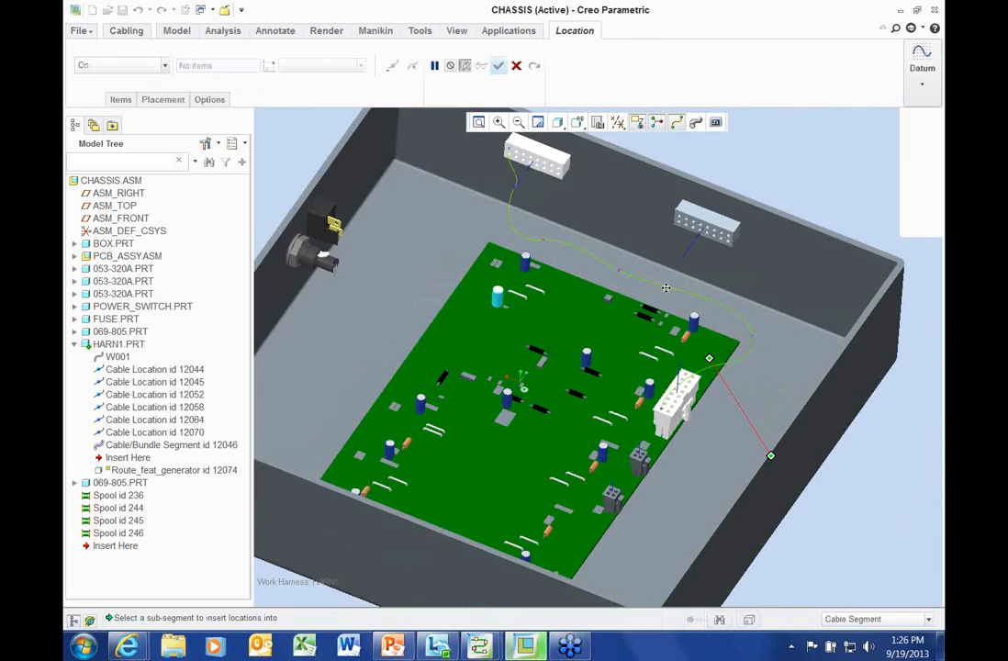
shift+middle_drag(685, 407, 684, 419)
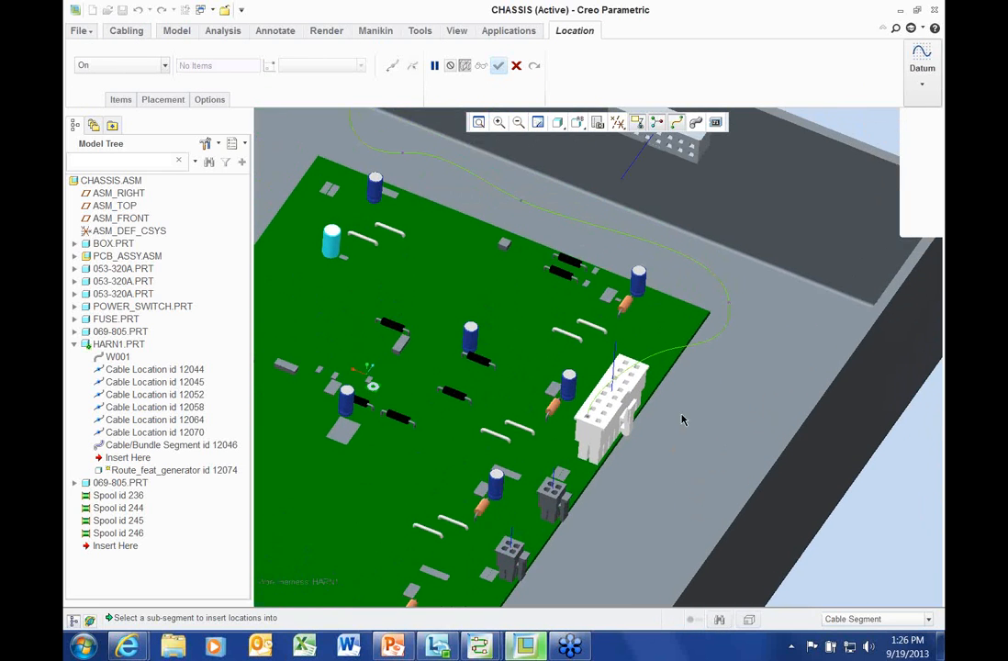
click(688, 348)
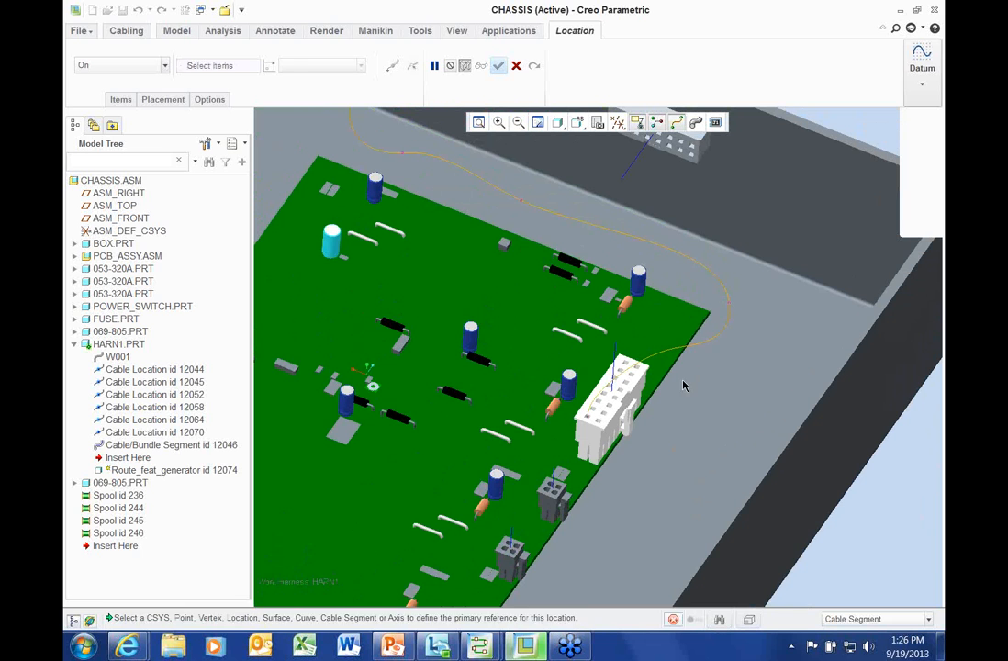
click(681, 384)
scroll(668, 404, down, 2)
scroll(669, 404, down, 1)
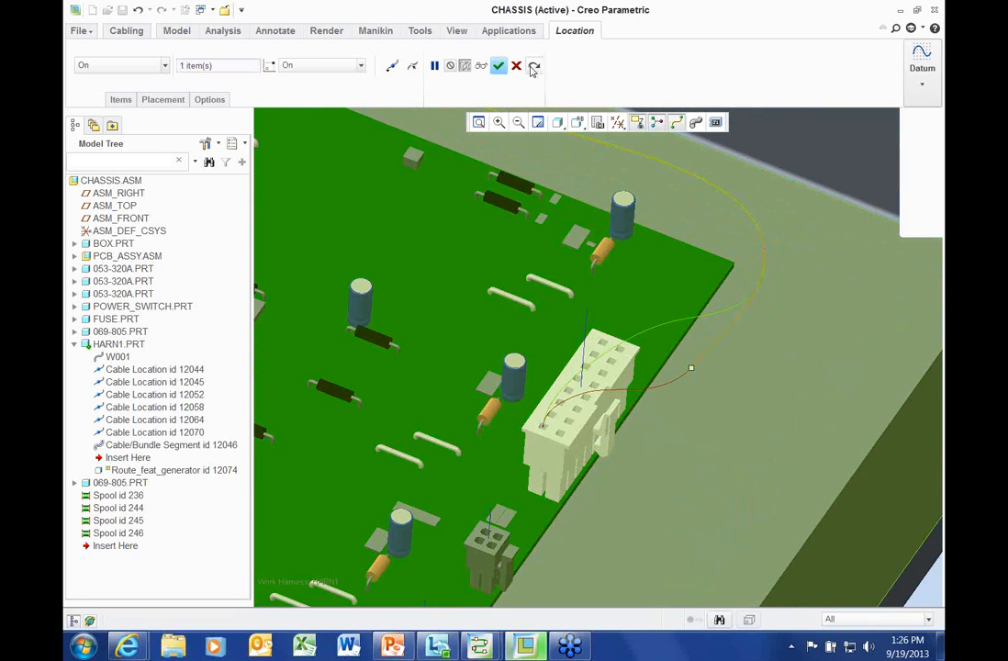
middle_click(654, 392)
Add a final location beside the board connector
click(655, 392)
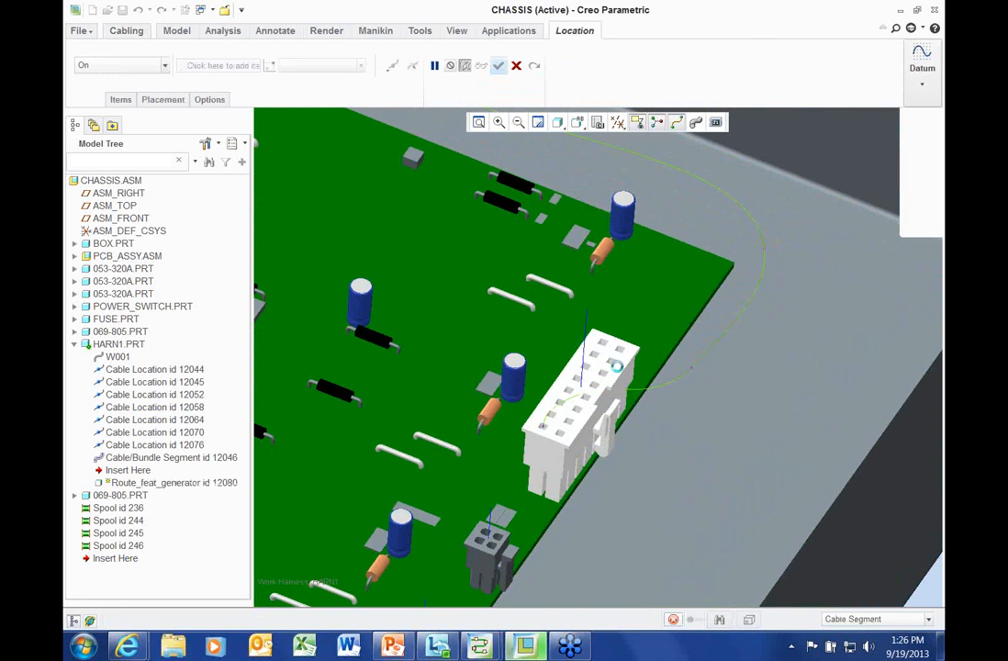
click(586, 321)
scroll(600, 331, up, 2)
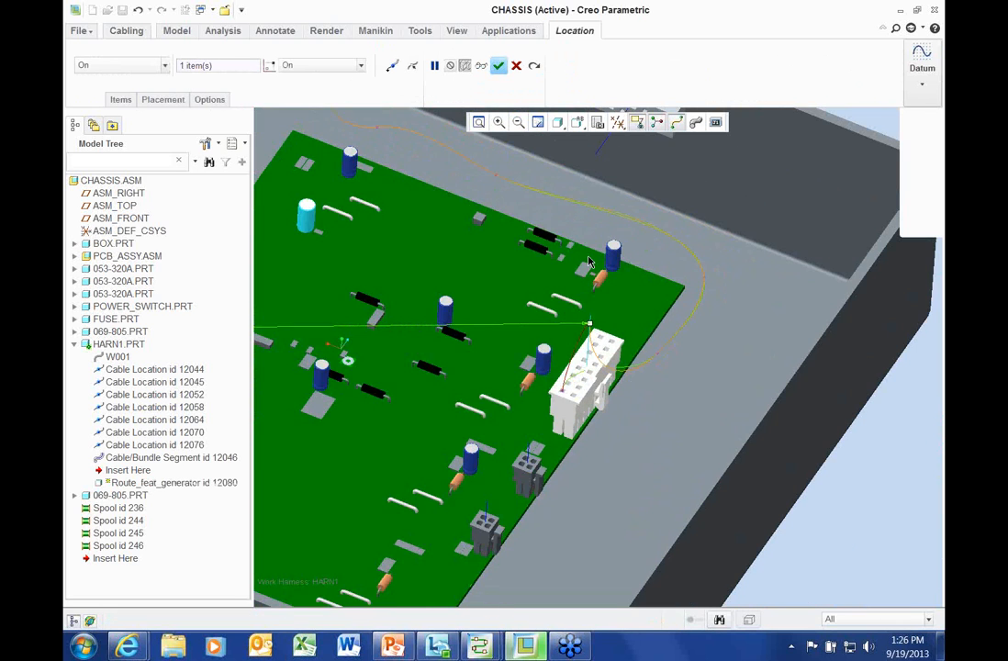
middle_click(657, 330)
scroll(645, 317, up, 4)
middle_drag(633, 347, 631, 322)
scroll(606, 304, down, 6)
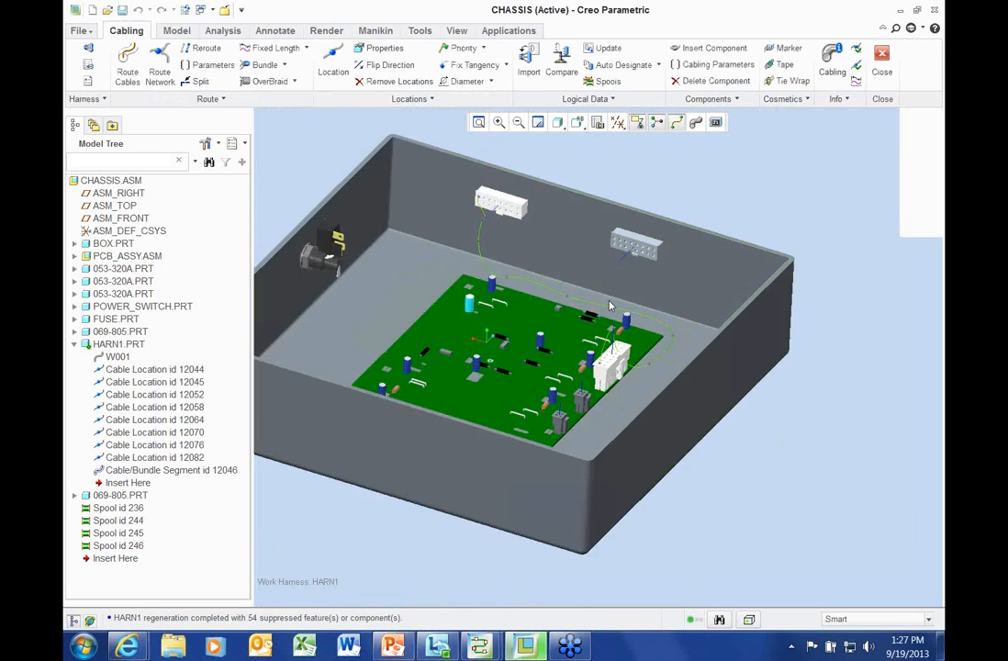
middle_drag(603, 304, 527, 252)
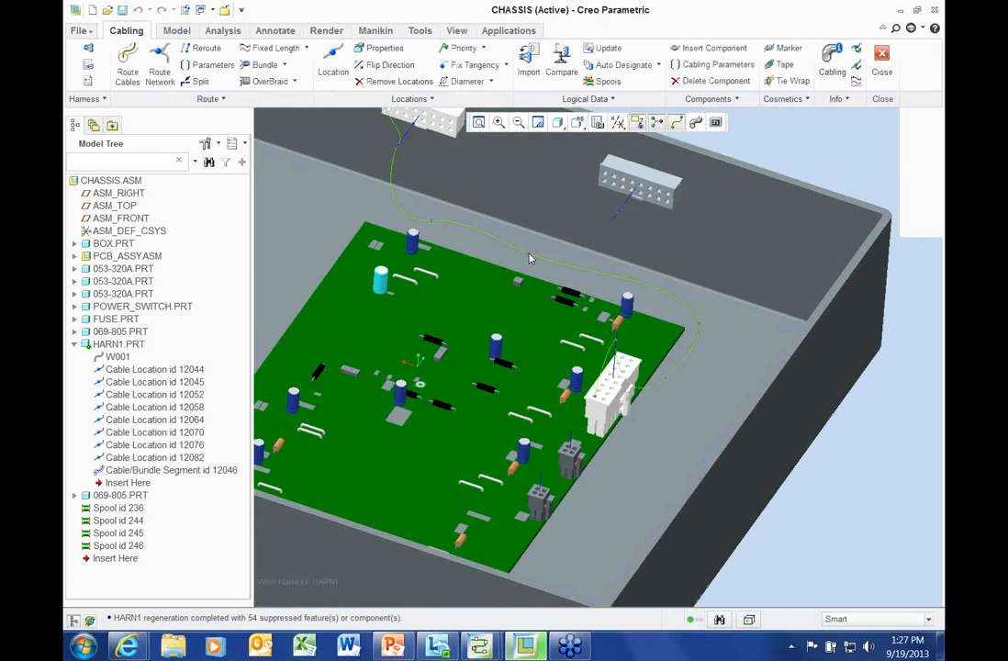
mouse_move(496, 330)
middle_down()
mouse_move(489, 290)
mouse_move(498, 266)
mouse_move(576, 310)
mouse_move(498, 296)
mouse_move(443, 263)
mouse_move(805, 466)
mouse_move(829, 420)
mouse_move(812, 408)
middle_up()
scroll(501, 268, up, 2)
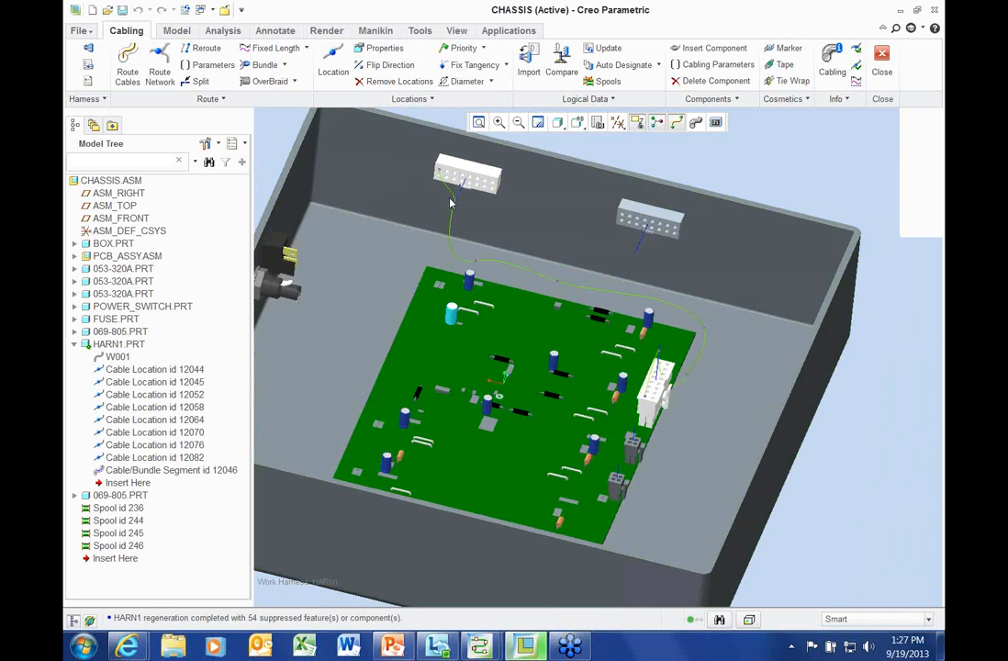
click(452, 199)
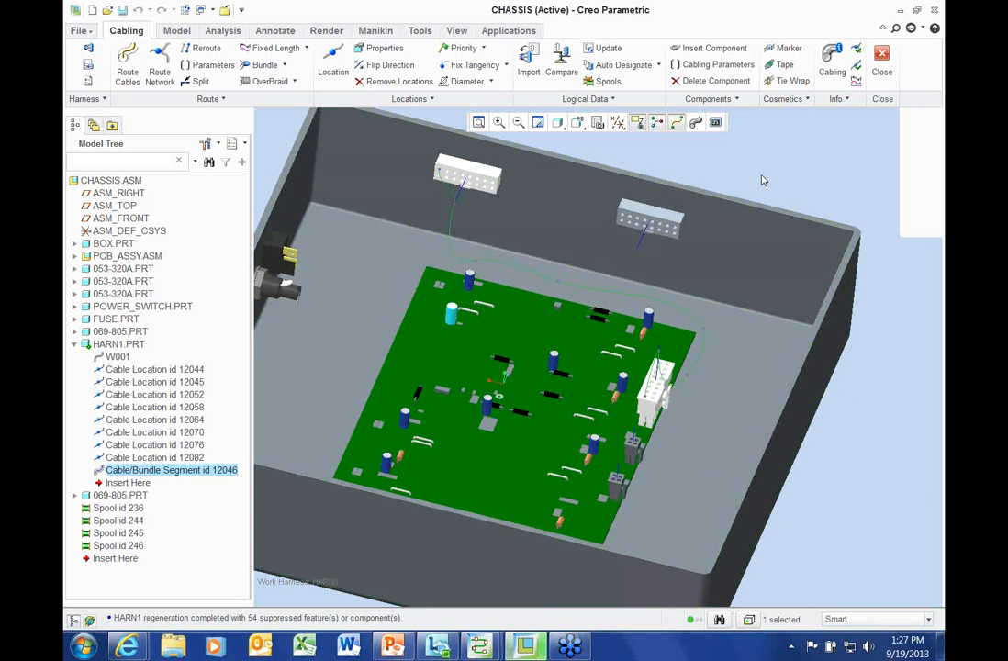
Delete W001's cable segment with its locations, then delete wire W001 itself
key(Delete)
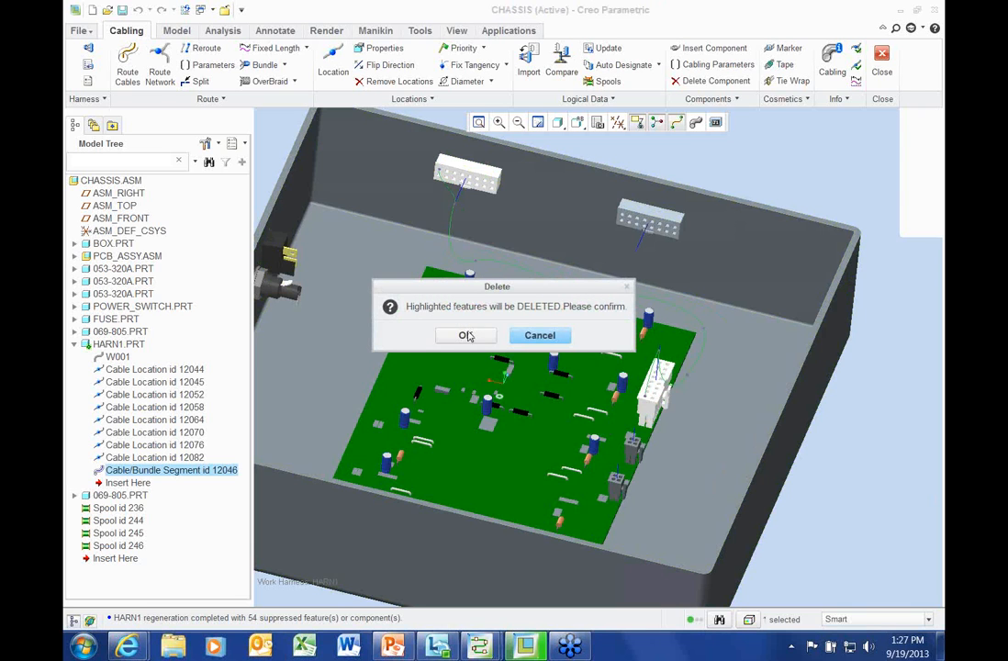
click(466, 336)
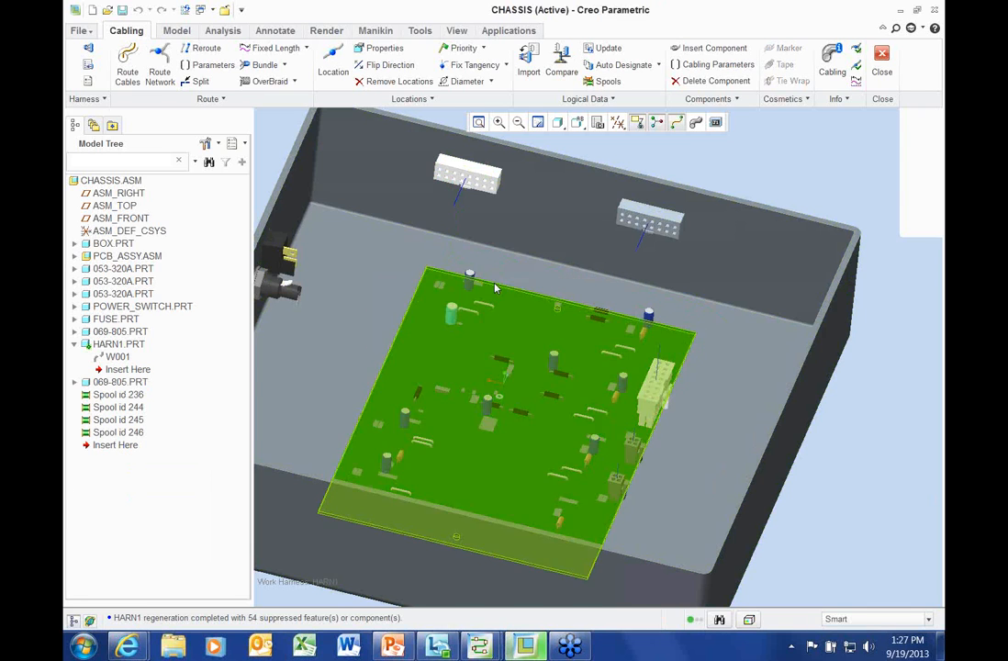
right_click(111, 360)
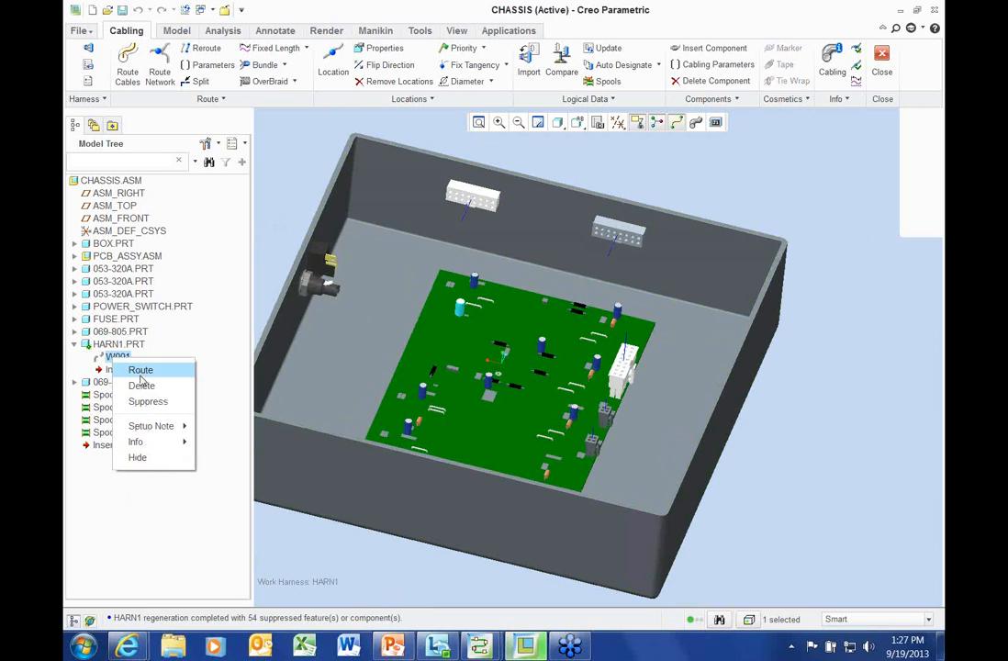
click(140, 385)
click(468, 336)
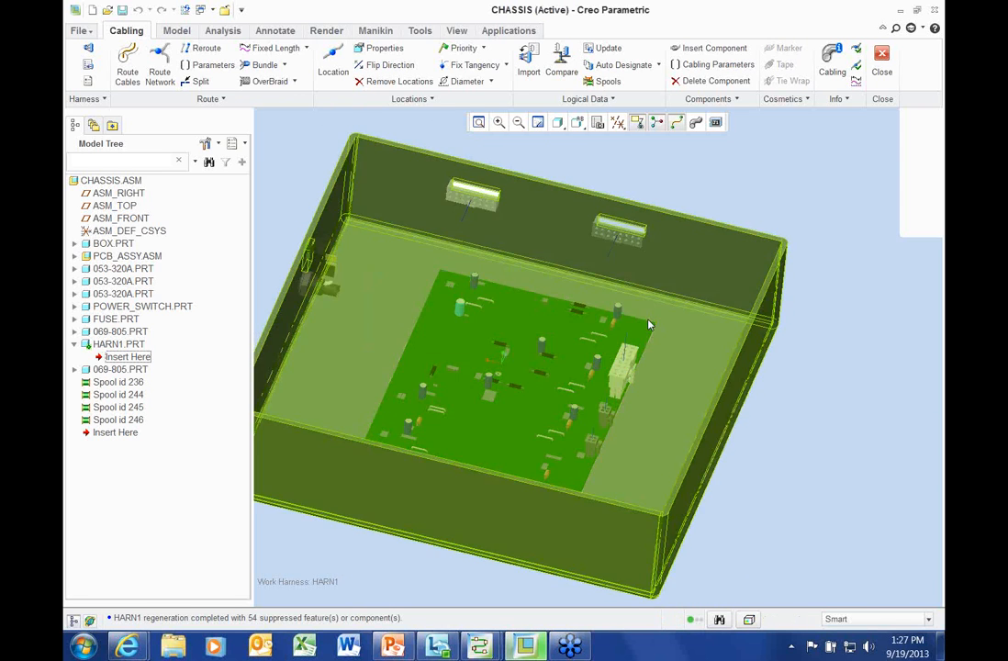
middle_drag(555, 412, 434, 476)
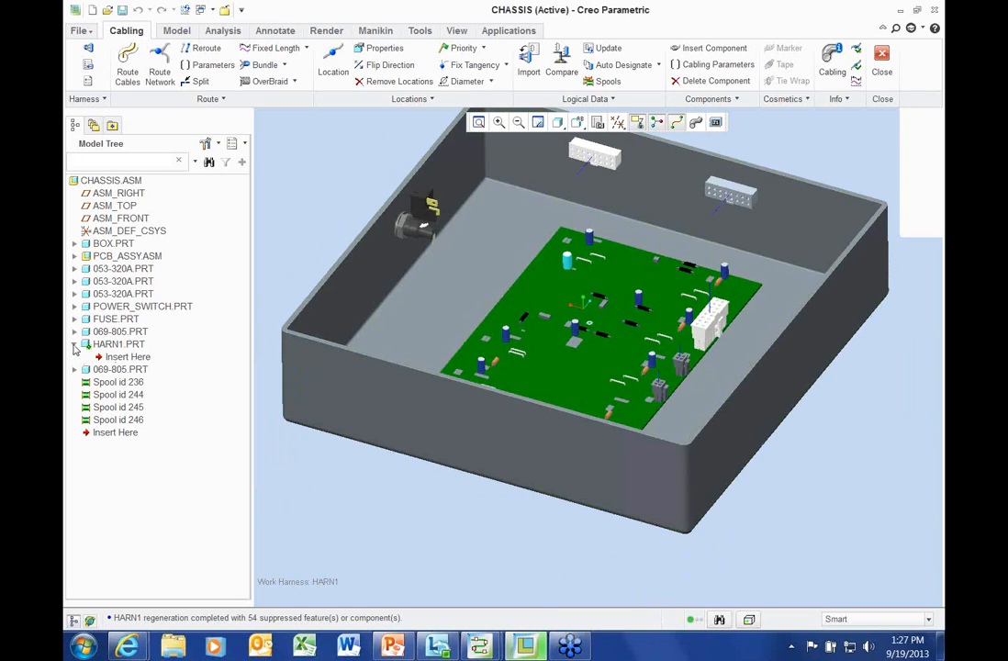
Turn on Suppressed Objects in the Model Tree filters
click(207, 143)
click(236, 165)
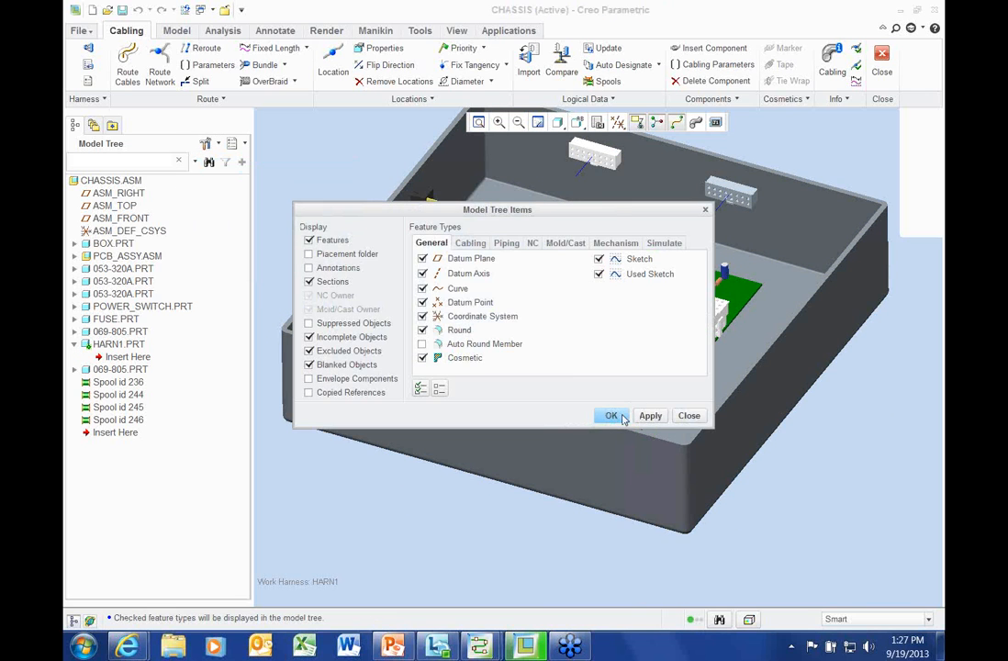
click(622, 417)
click(207, 143)
click(237, 165)
click(309, 323)
click(611, 415)
Resume HARN1's suppressed items from NETWORK through the last cable segment
click(129, 357)
drag(246, 265, 246, 492)
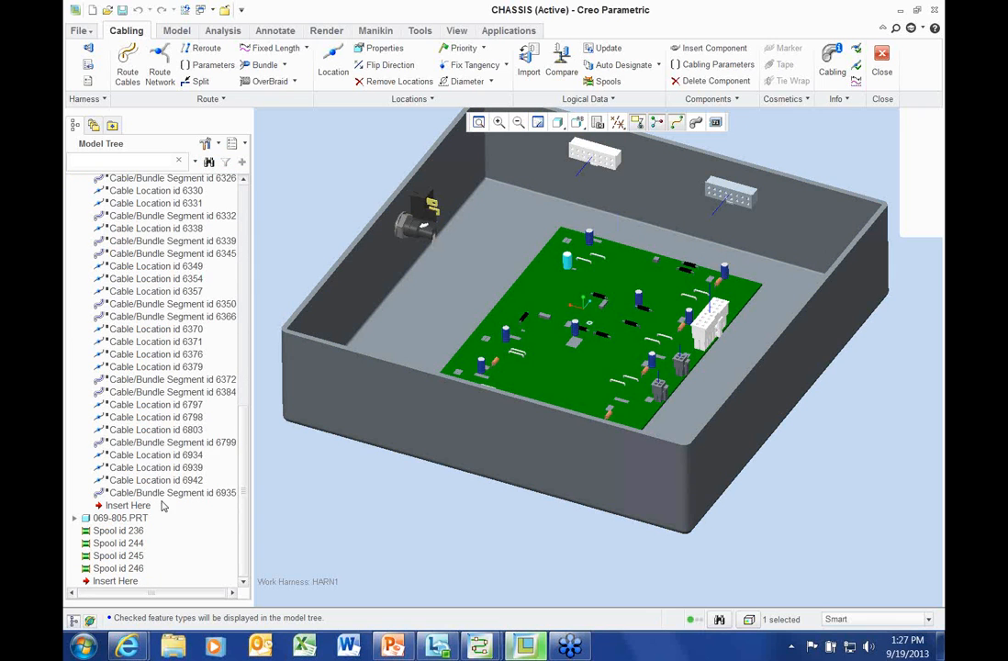
shift+click(162, 493)
right_click(162, 493)
click(189, 505)
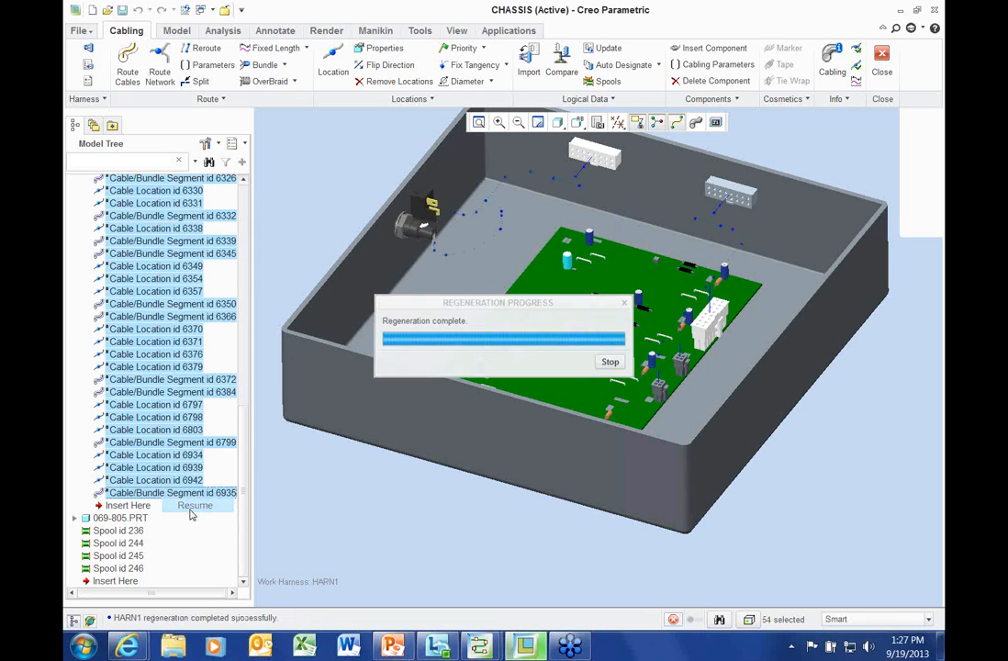
scroll(560, 278, down, 2)
shift+middle_drag(560, 275, 609, 342)
click(344, 173)
scroll(345, 172, up, 2)
mouse_move(344, 168)
middle_down()
mouse_move(339, 148)
mouse_move(333, 187)
middle_up()
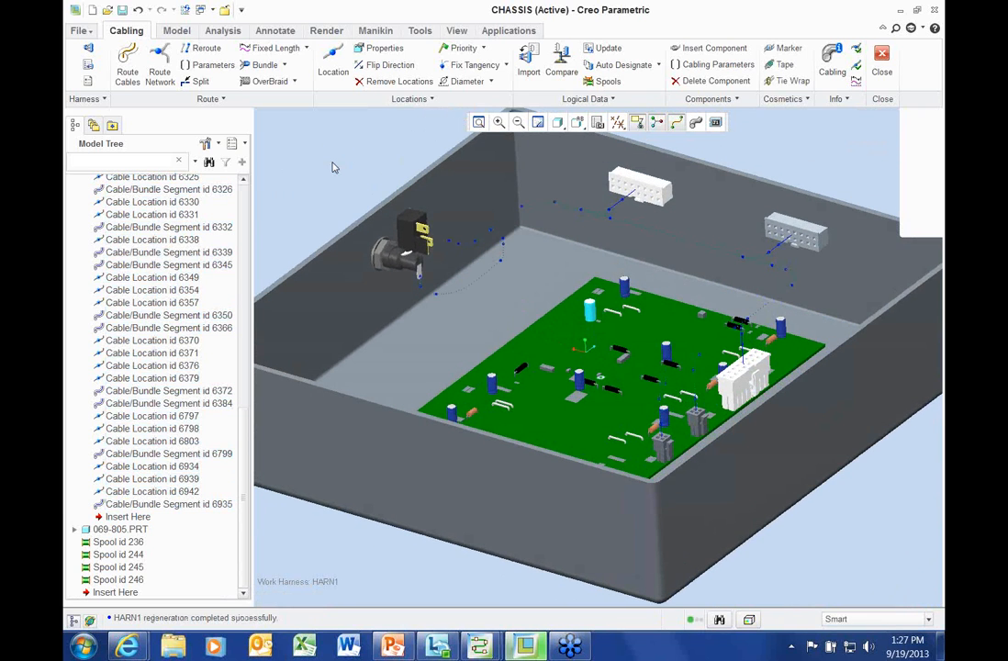
Set the selection filter to Annotation and reframe the chassis view
click(856, 620)
click(850, 607)
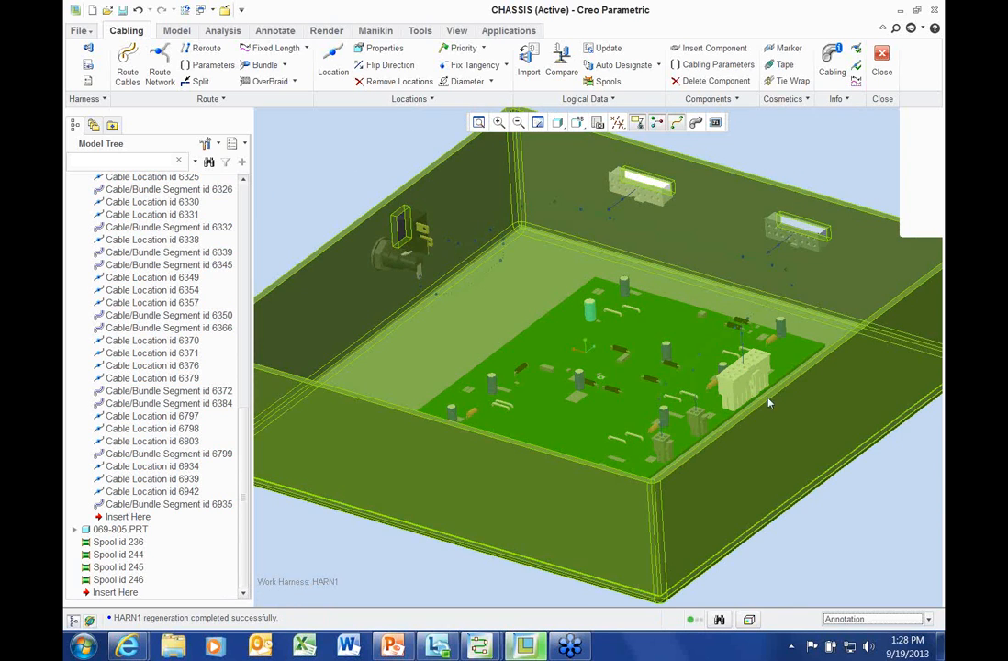
middle_drag(661, 230, 772, 162)
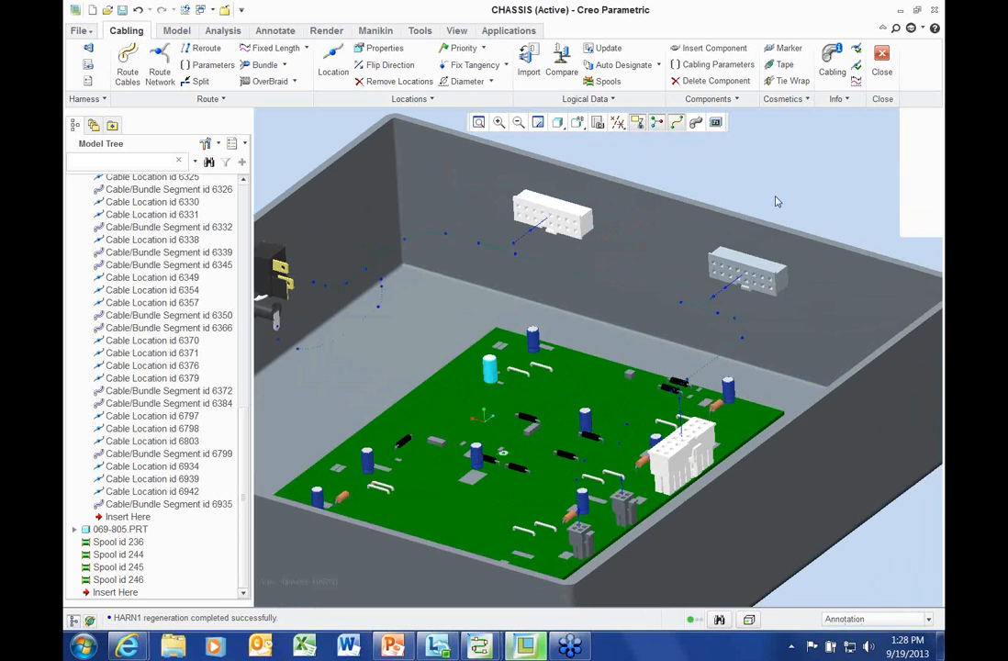
scroll(828, 210, up, 2)
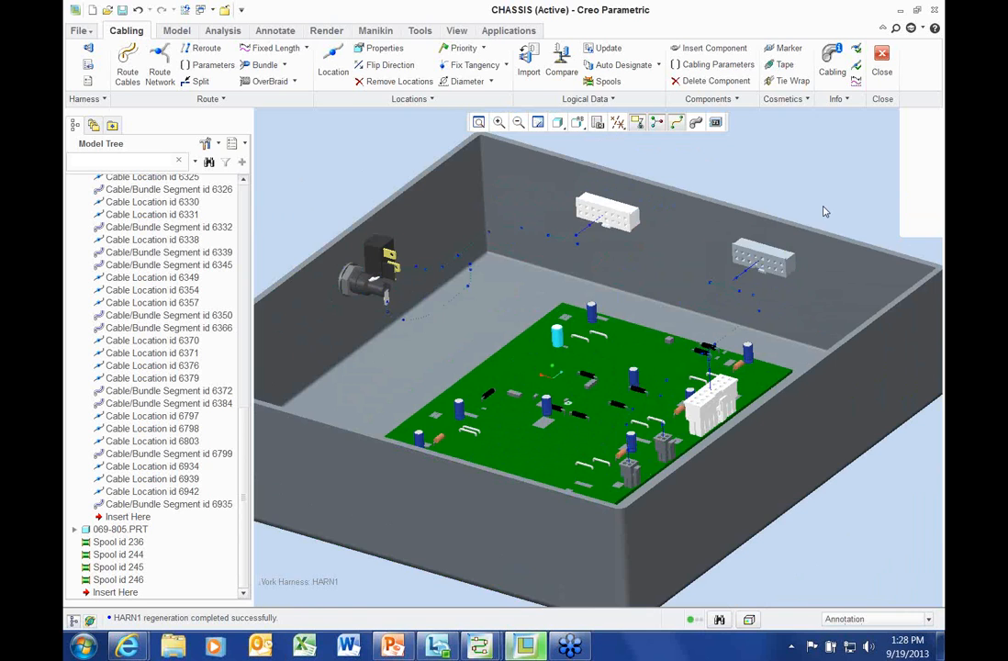
scroll(825, 213, up, 3)
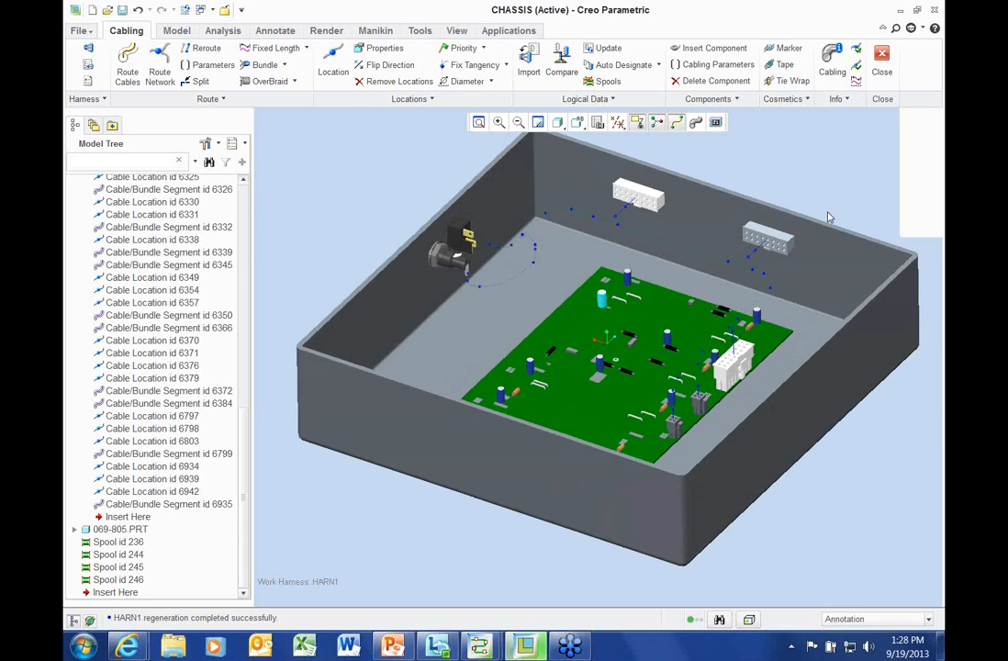
shift+middle_drag(818, 199, 793, 224)
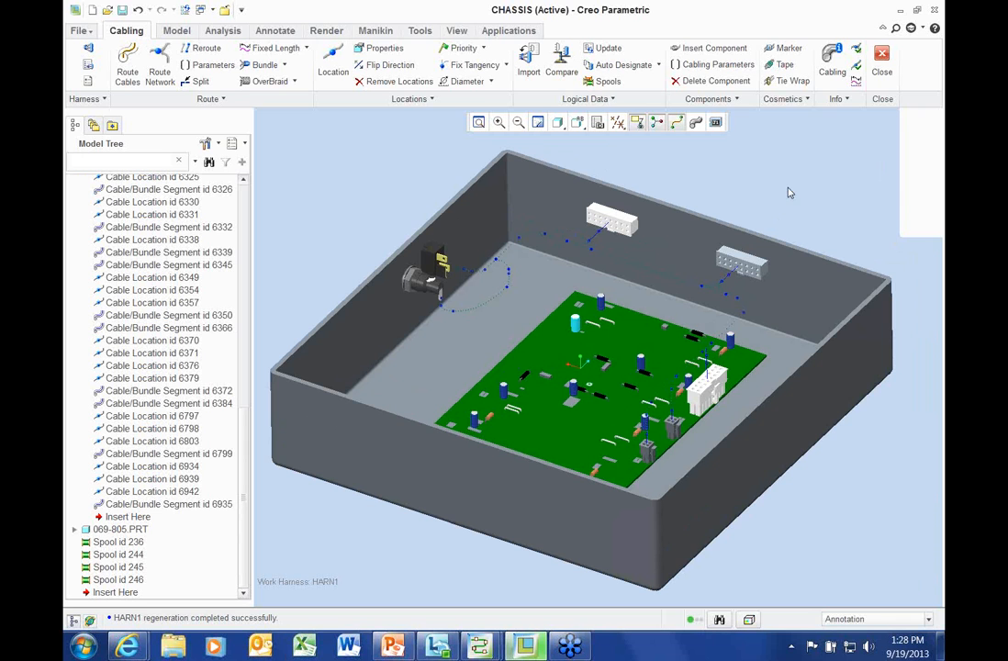
Collapse HARN1.PRT in the Model Tree and start Route Cables via network
mouse_move(760, 190)
middle_down()
mouse_move(758, 220)
mouse_move(757, 199)
middle_up()
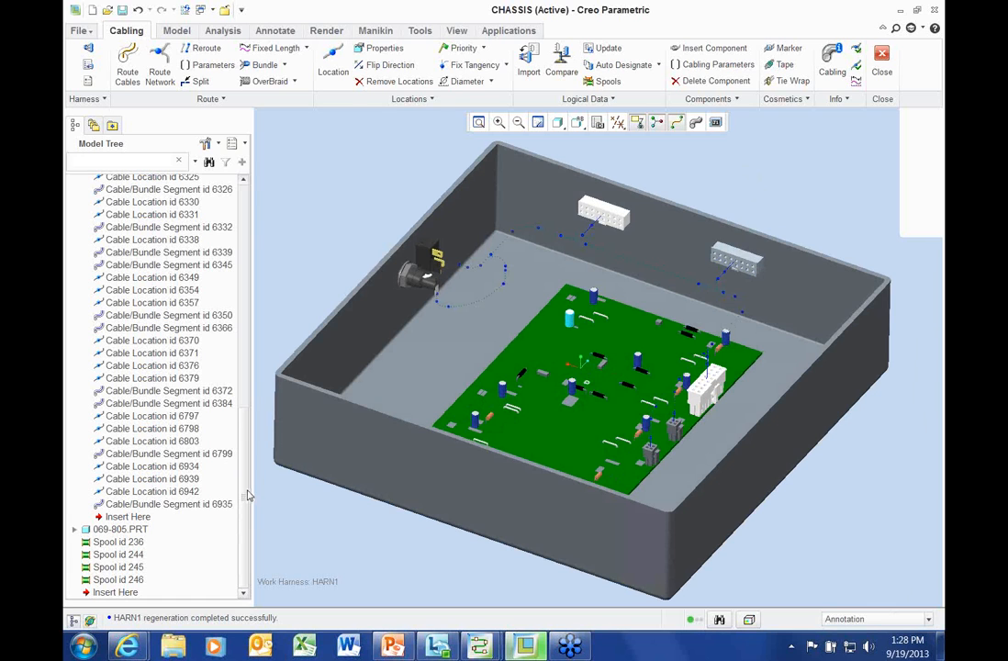
scroll(188, 445, up, 10)
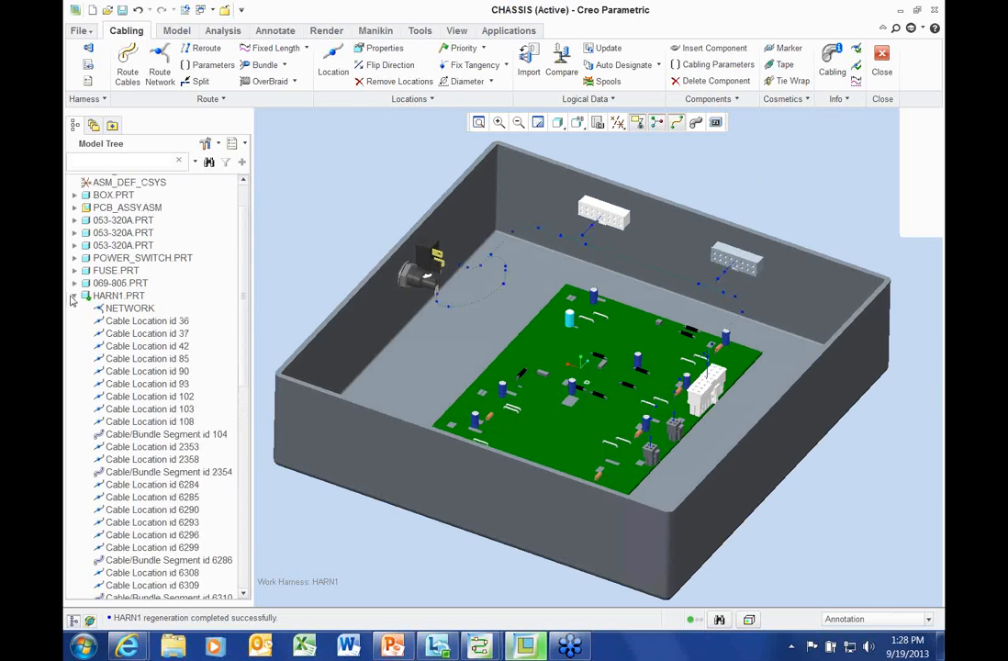
click(76, 296)
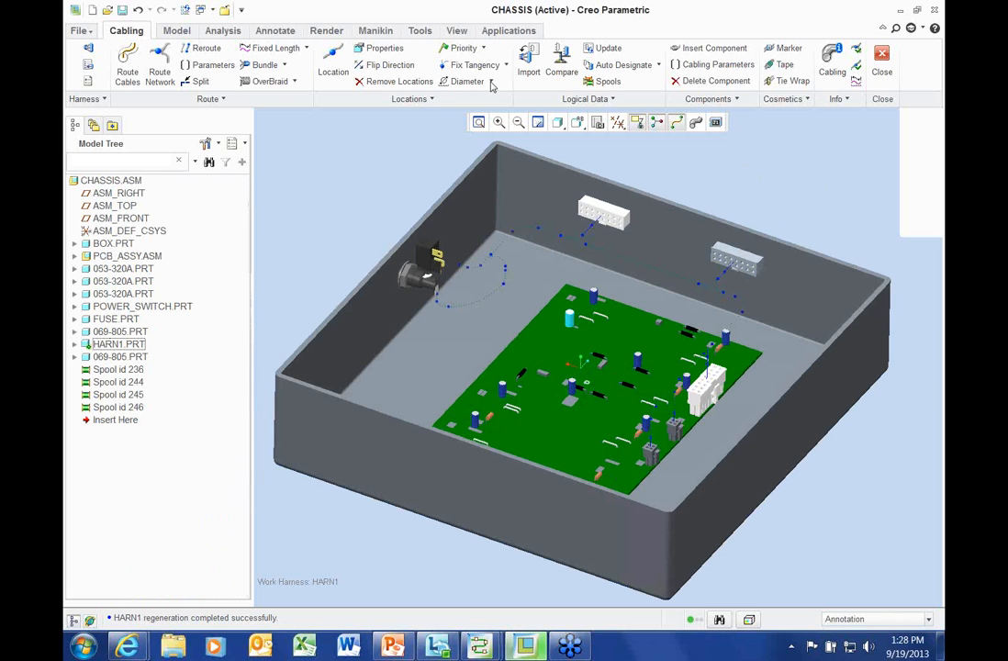
click(134, 66)
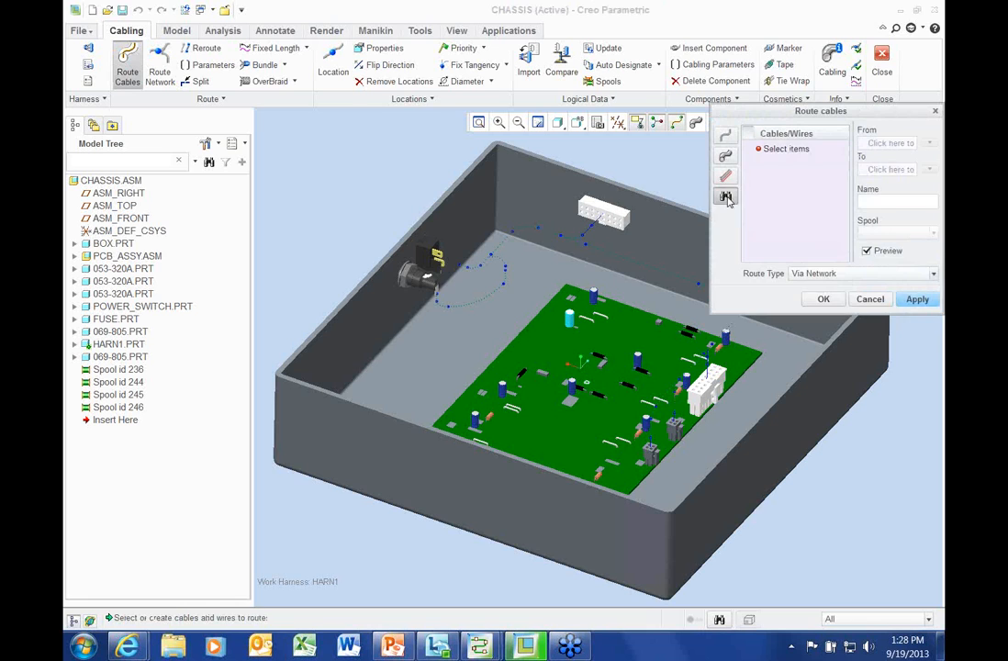
Find all 13 wires, route them along the harness network, and close the session
click(726, 199)
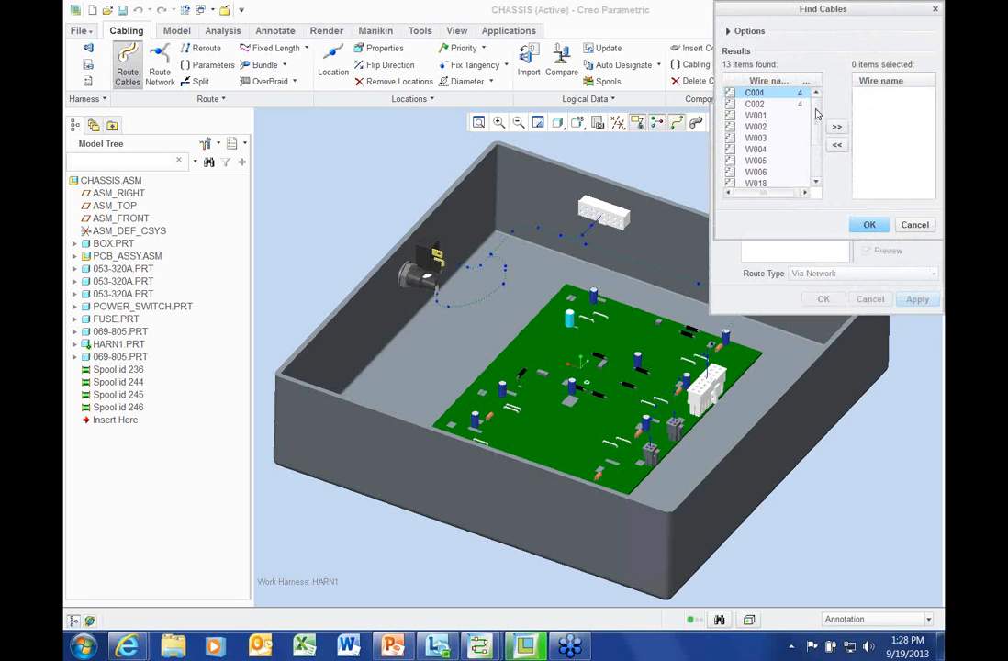
drag(816, 110, 814, 202)
shift+click(759, 172)
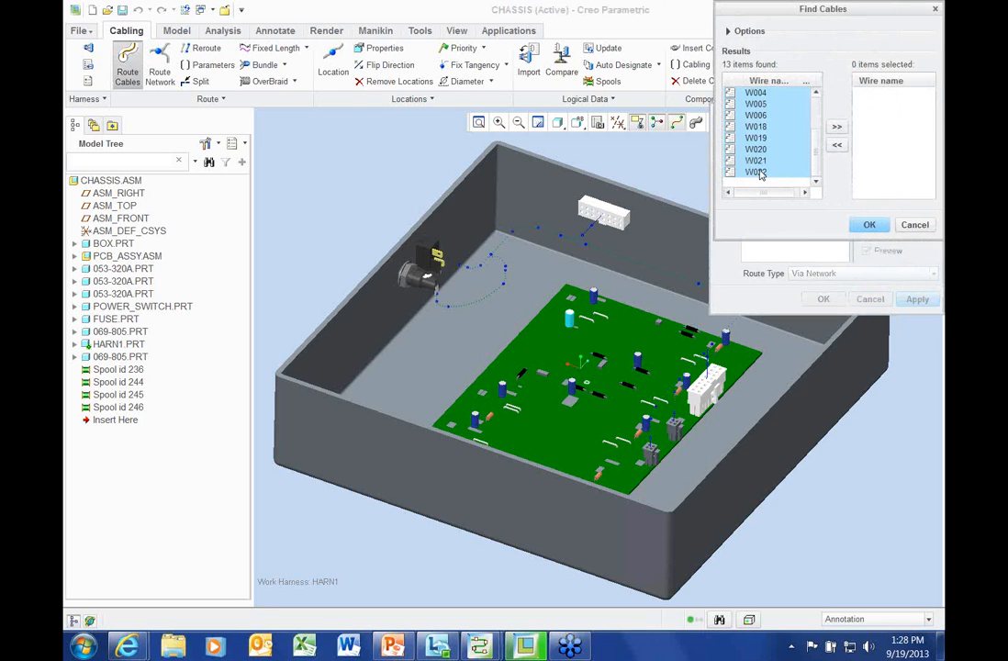
click(836, 129)
click(870, 223)
shift+middle_drag(498, 343, 431, 366)
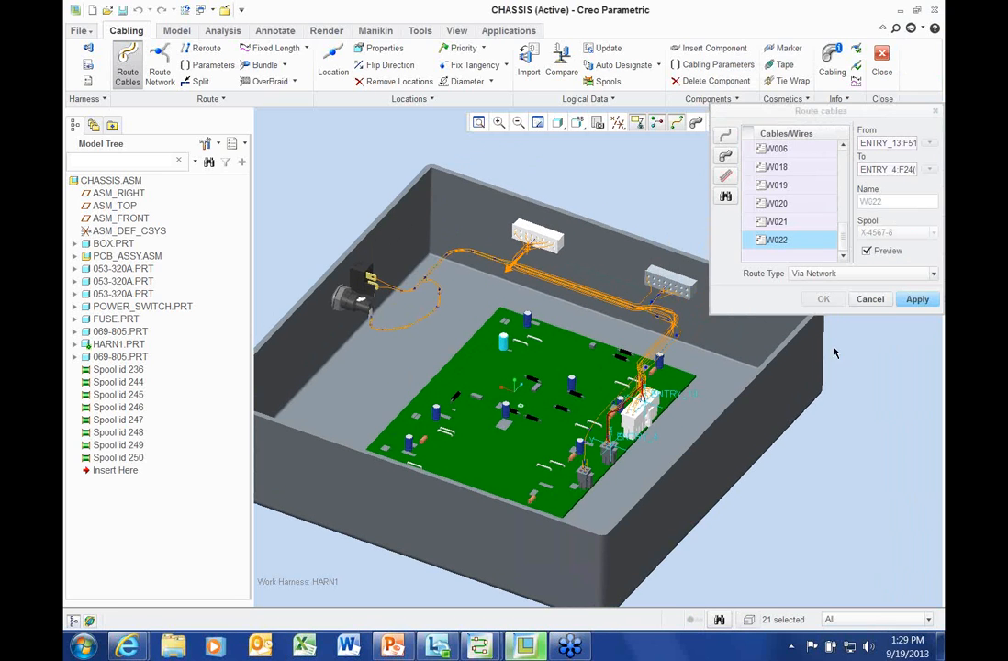
click(917, 299)
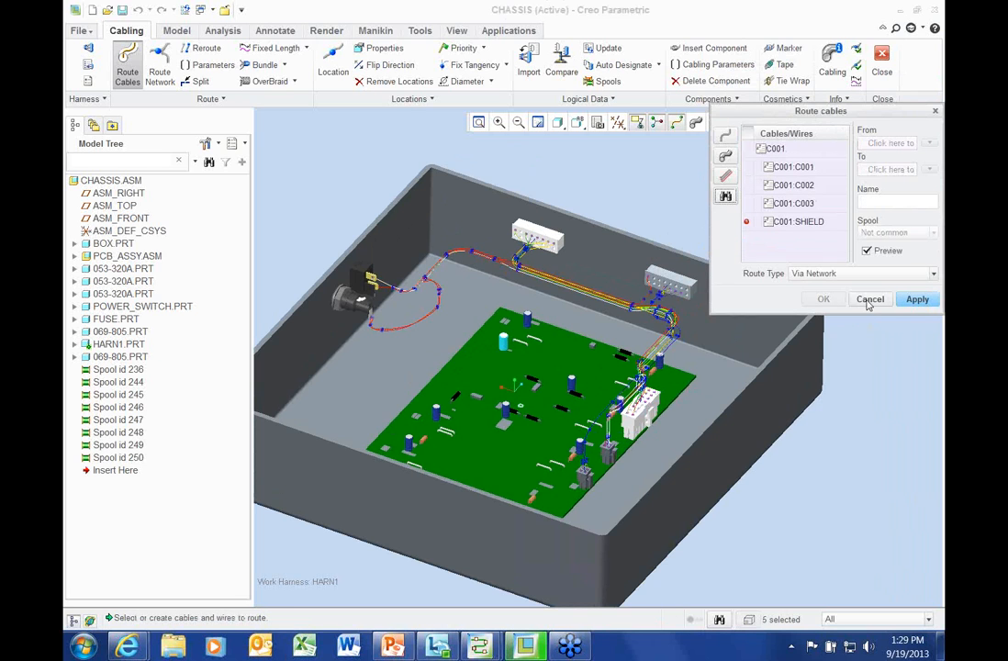
click(868, 300)
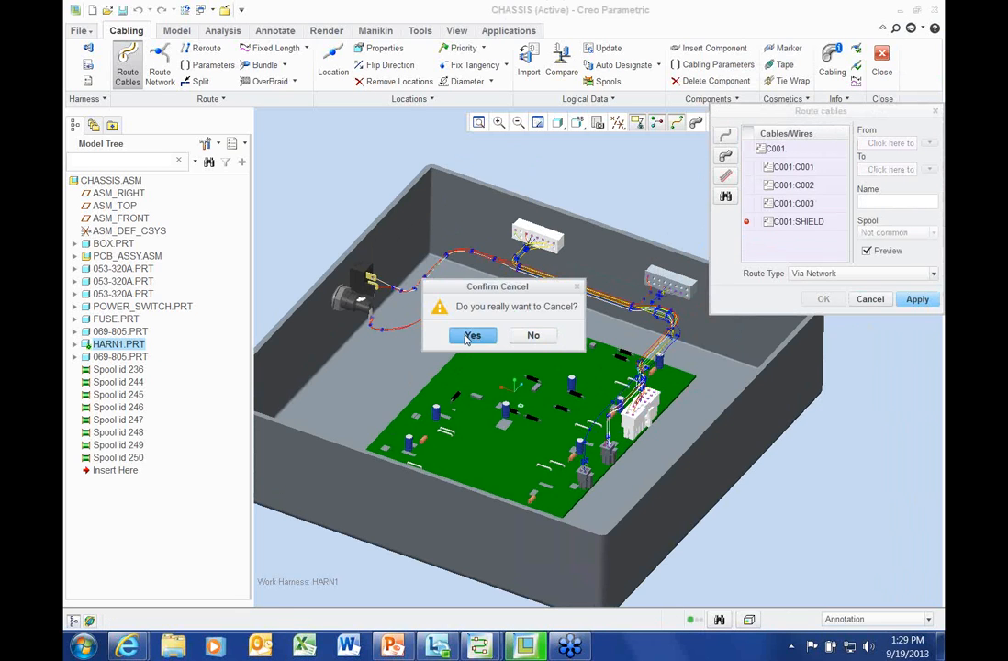
click(471, 336)
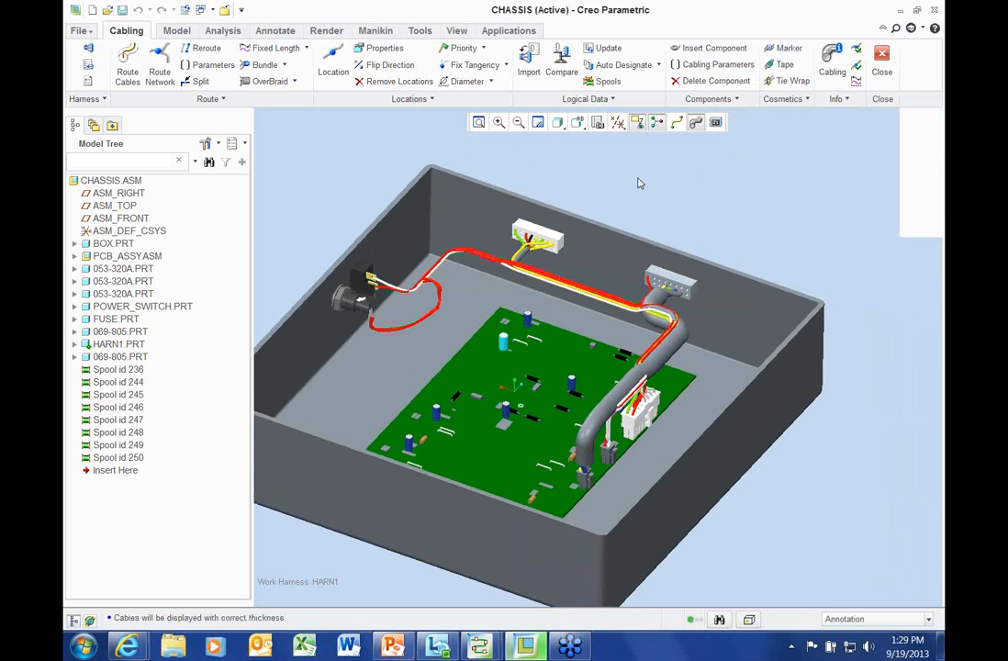
scroll(639, 183, down, 3)
shift+middle_drag(661, 210, 748, 147)
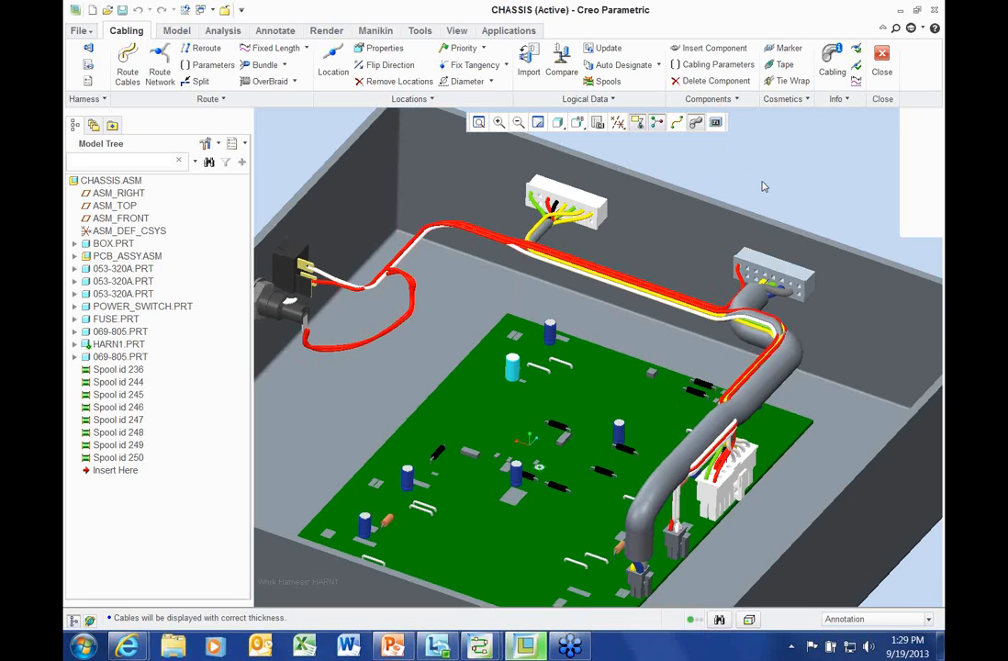
click(677, 123)
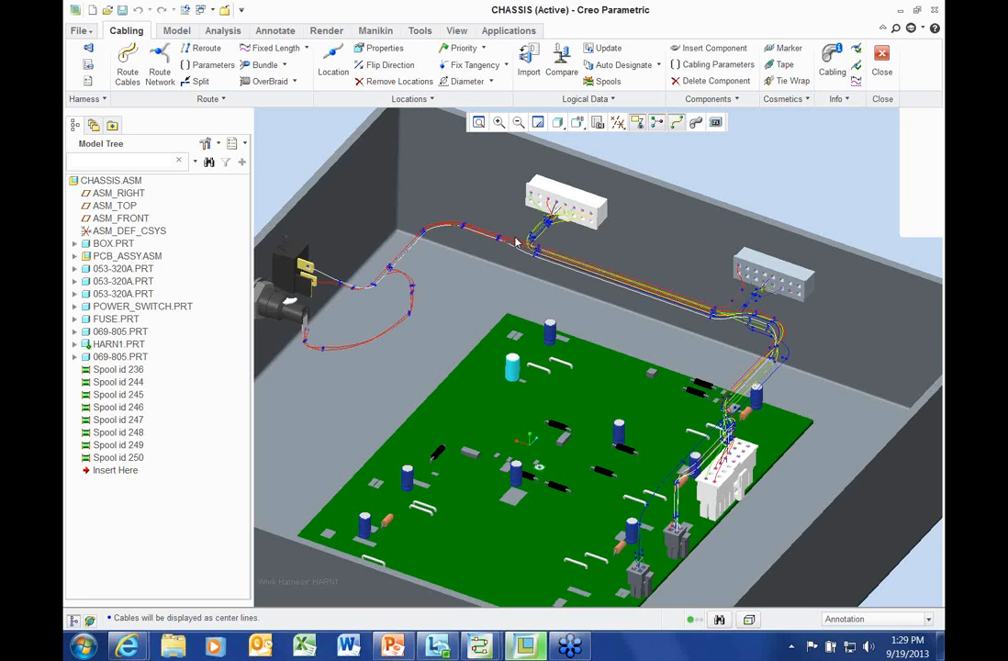
scroll(696, 184, down, 3)
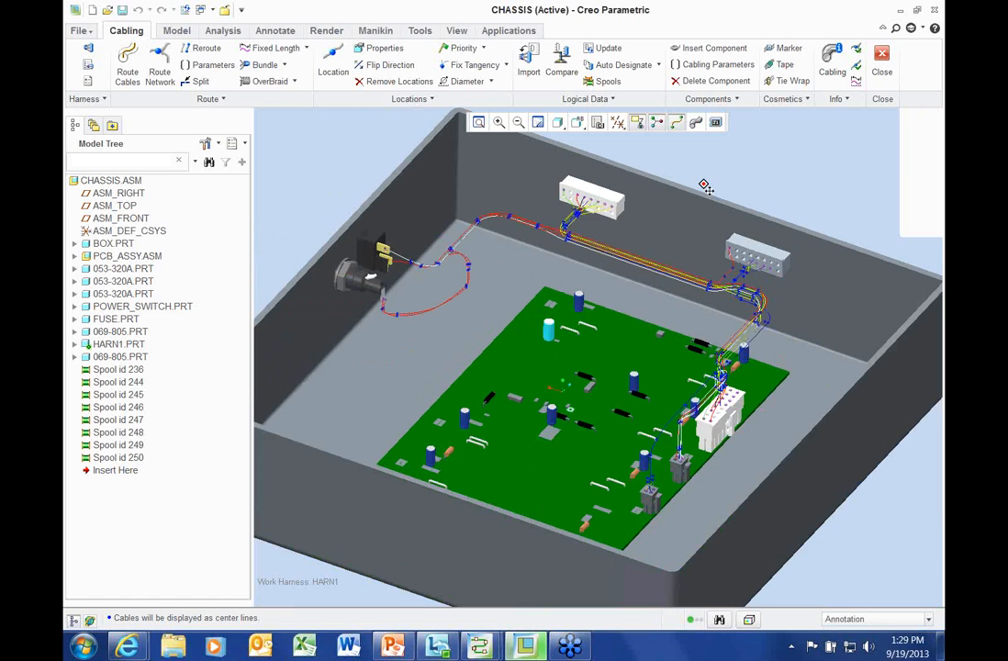
middle_drag(725, 168, 719, 143)
click(697, 123)
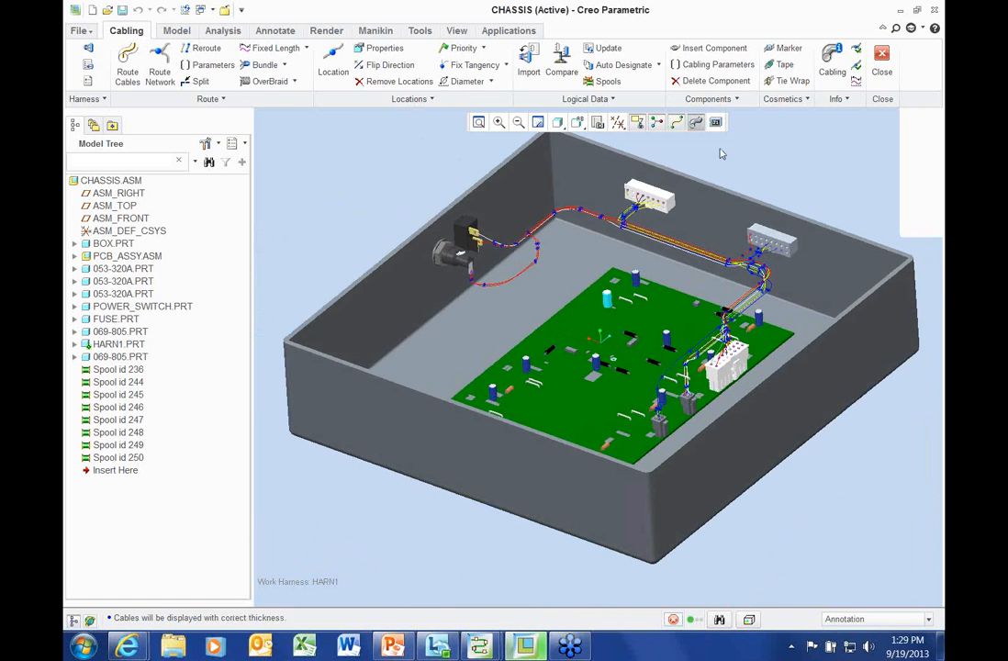
scroll(777, 191, up, 3)
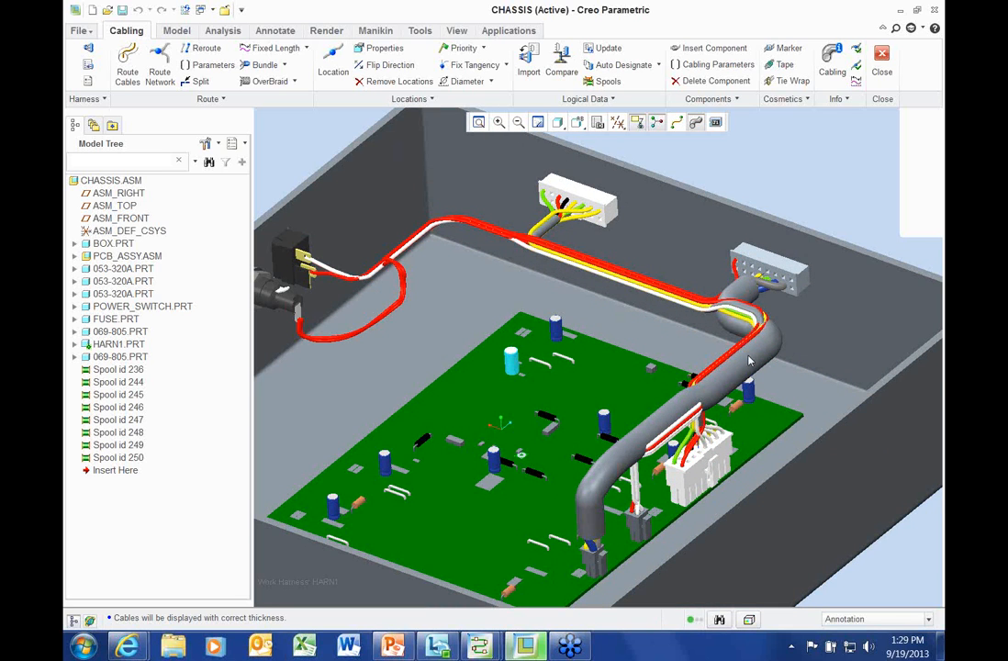
scroll(346, 315, up, 8)
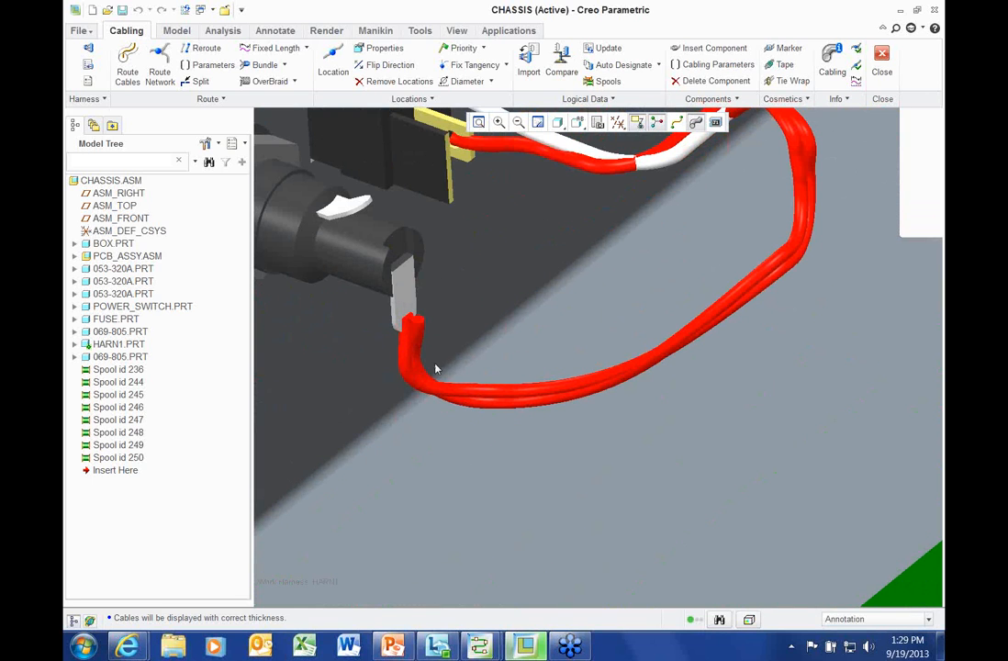
scroll(433, 367, down, 3)
scroll(429, 365, up, 4)
shift+middle_drag(587, 379, 544, 310)
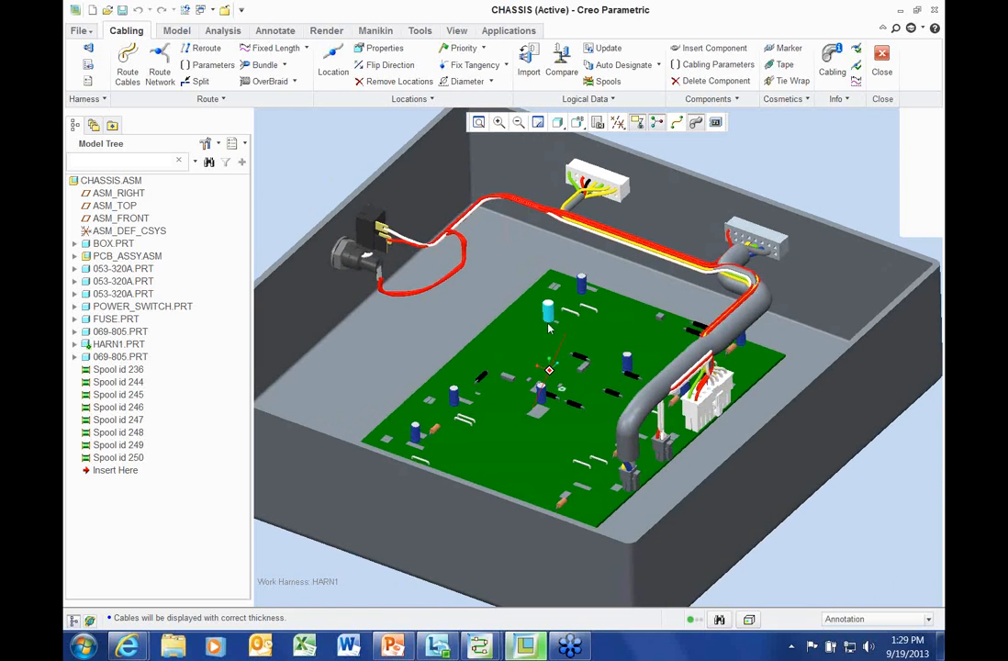
click(483, 645)
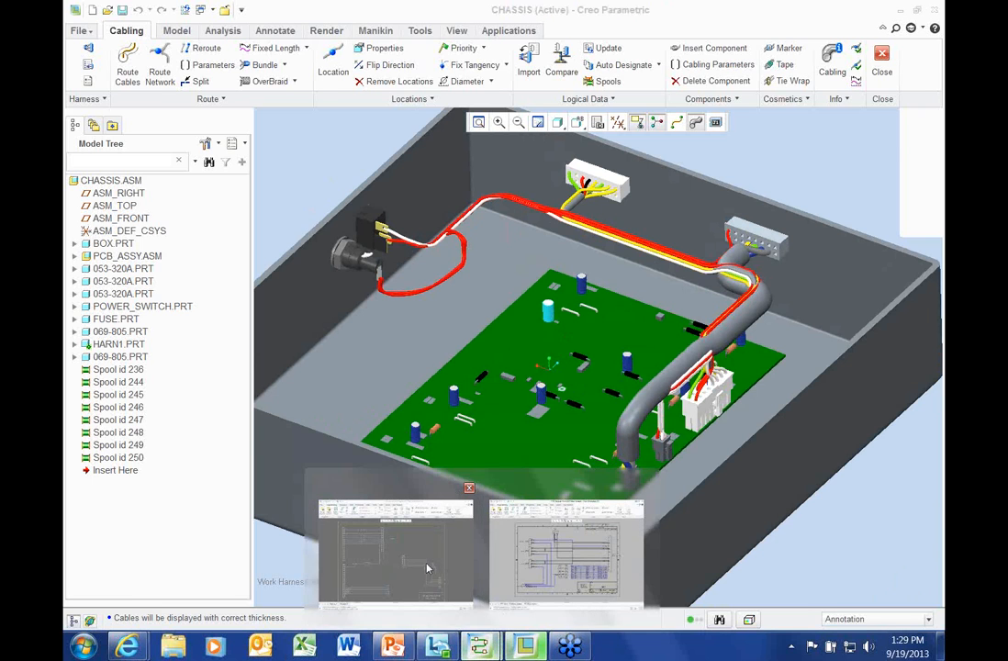
In the Electric_demo schematic, open the properties of wire W002.22.RED
click(427, 570)
scroll(291, 393, down, 3)
scroll(289, 391, down, 2)
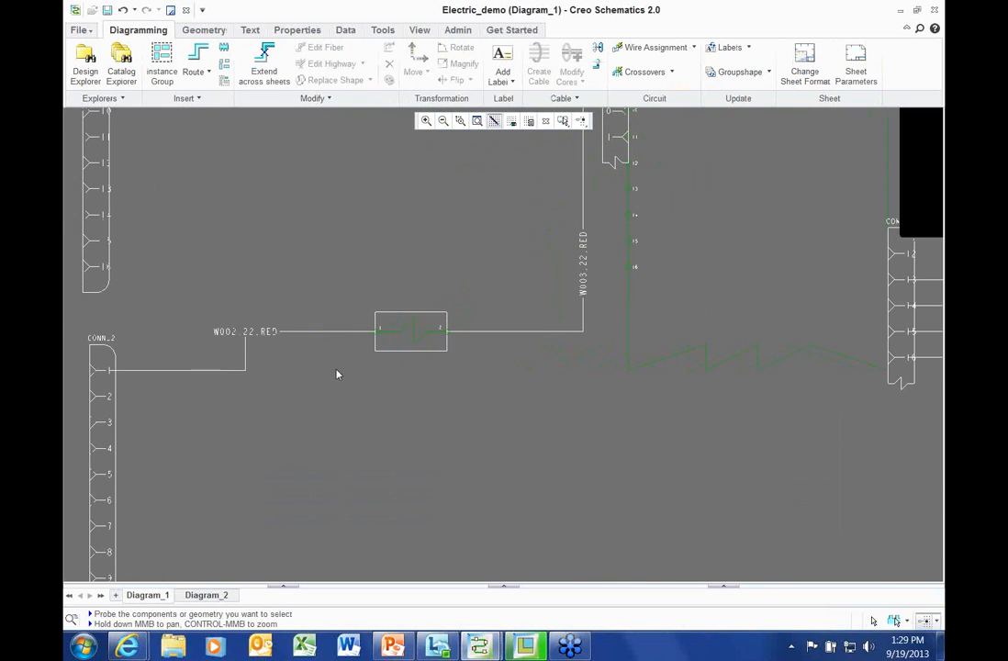
click(348, 332)
ctrl+click(479, 336)
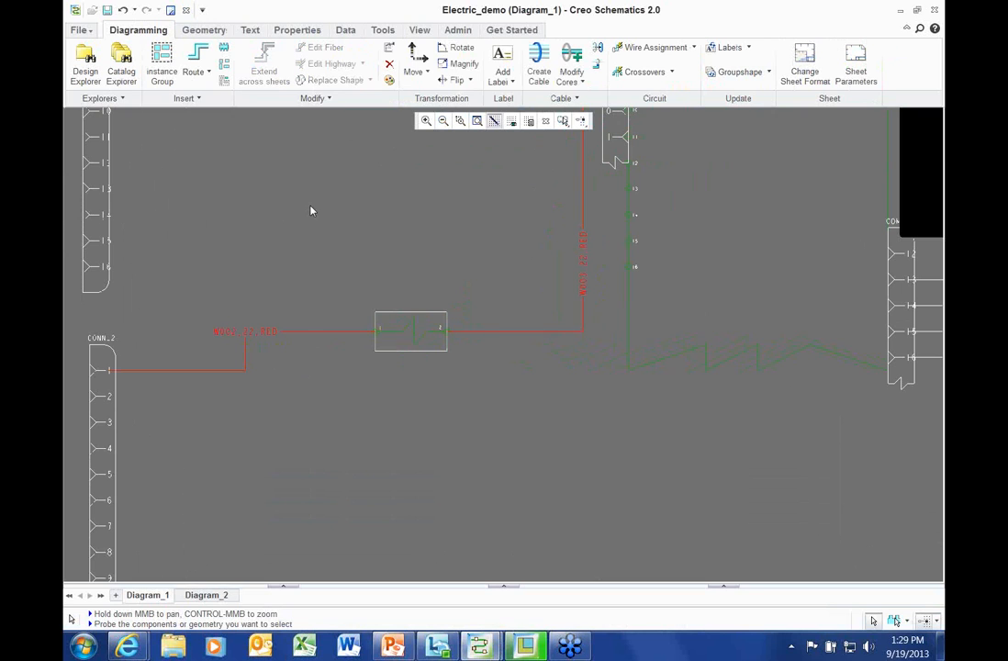
right_click(310, 209)
click(368, 470)
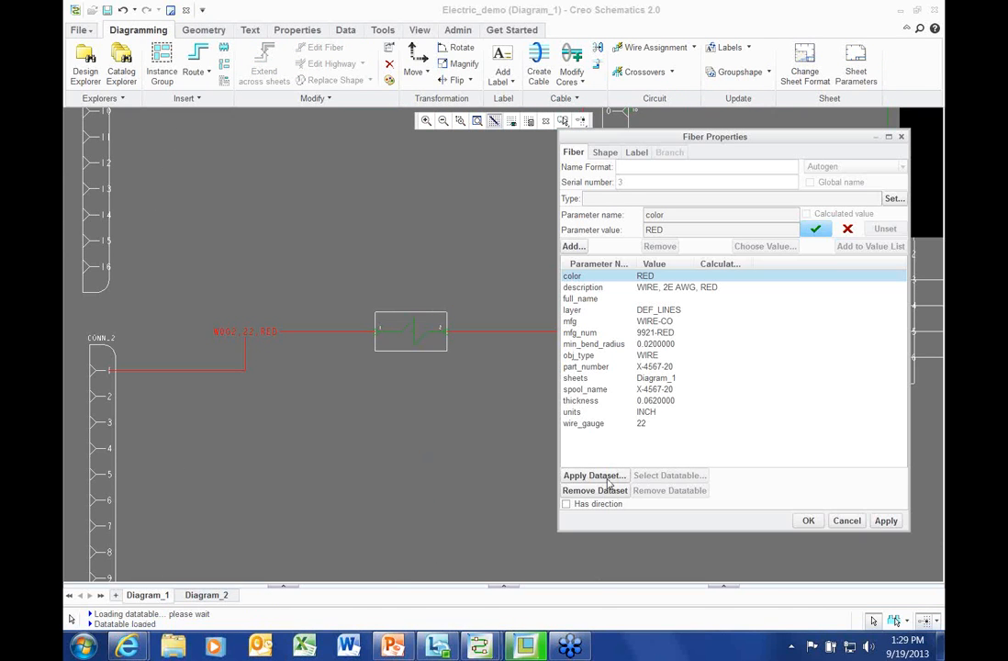
Apply the orange 16-gauge X-4567-3 spool dataset, filtered to ORG, to the wire
click(606, 477)
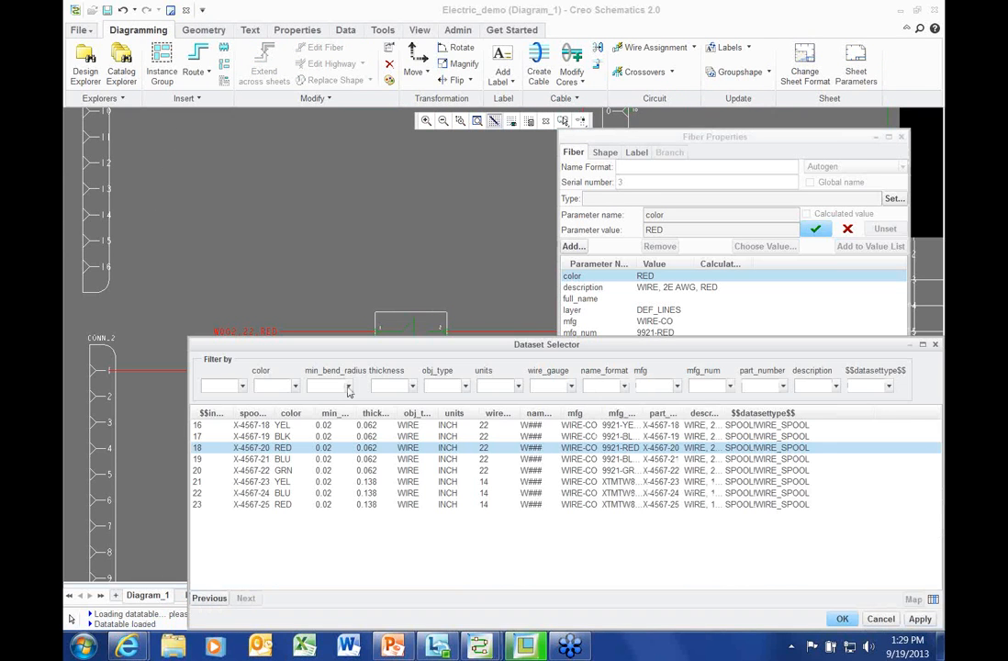
click(294, 387)
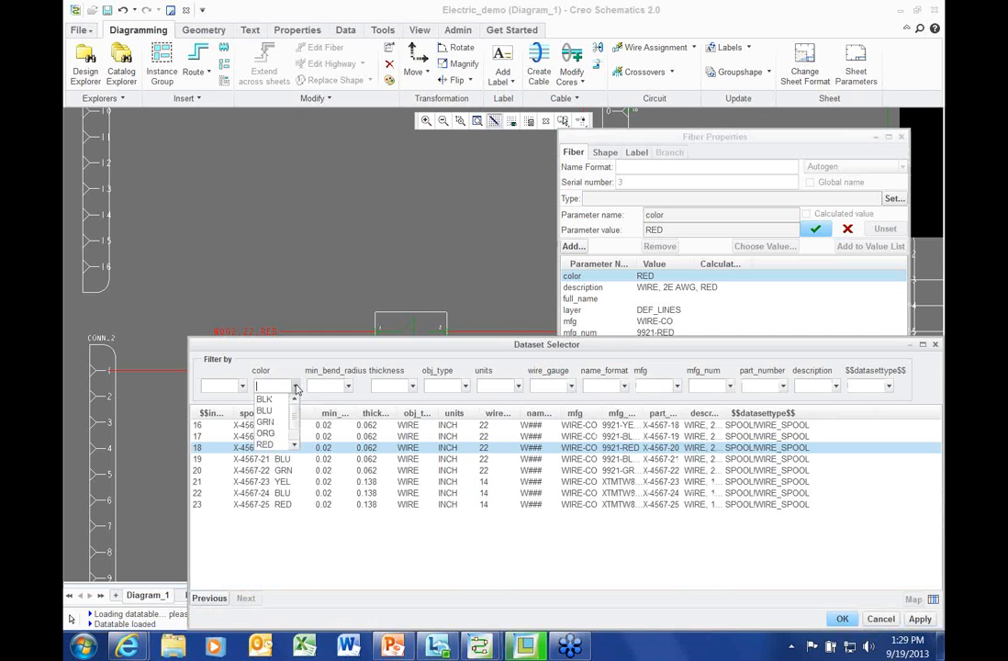
click(266, 433)
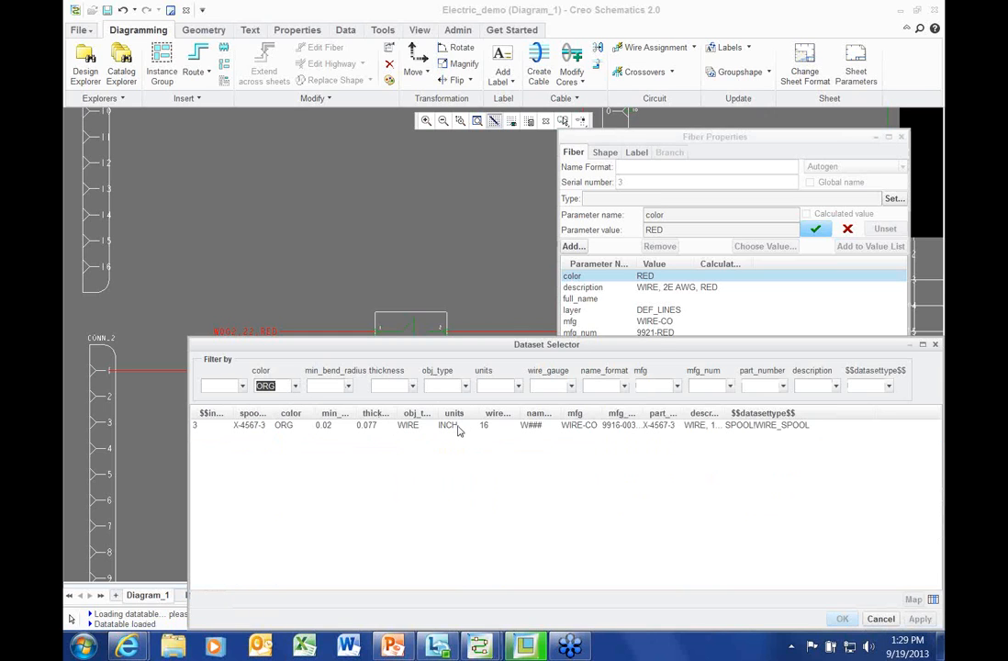
click(459, 428)
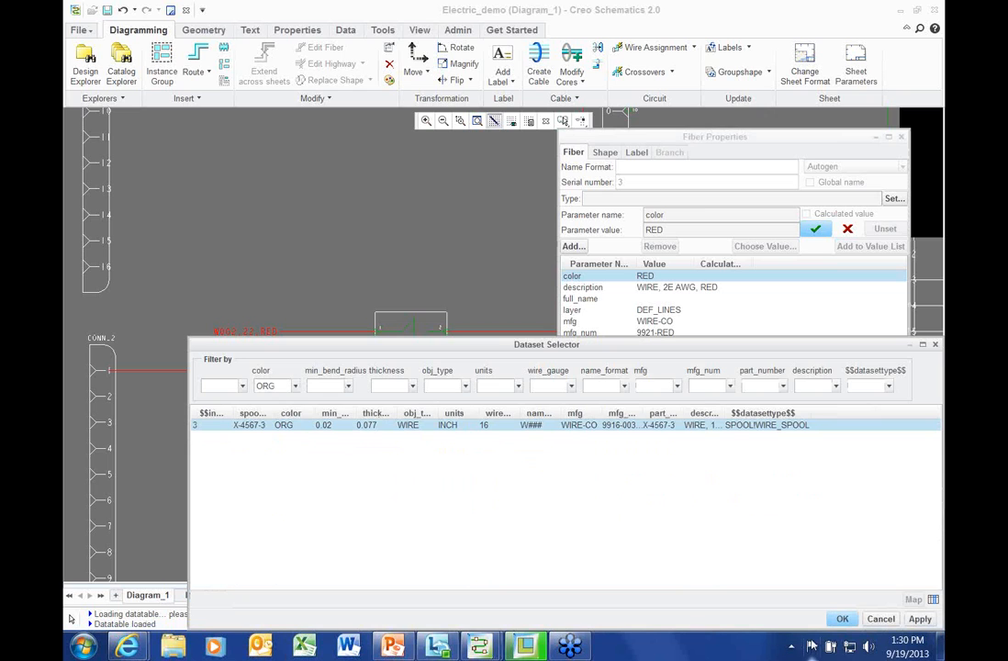
click(842, 619)
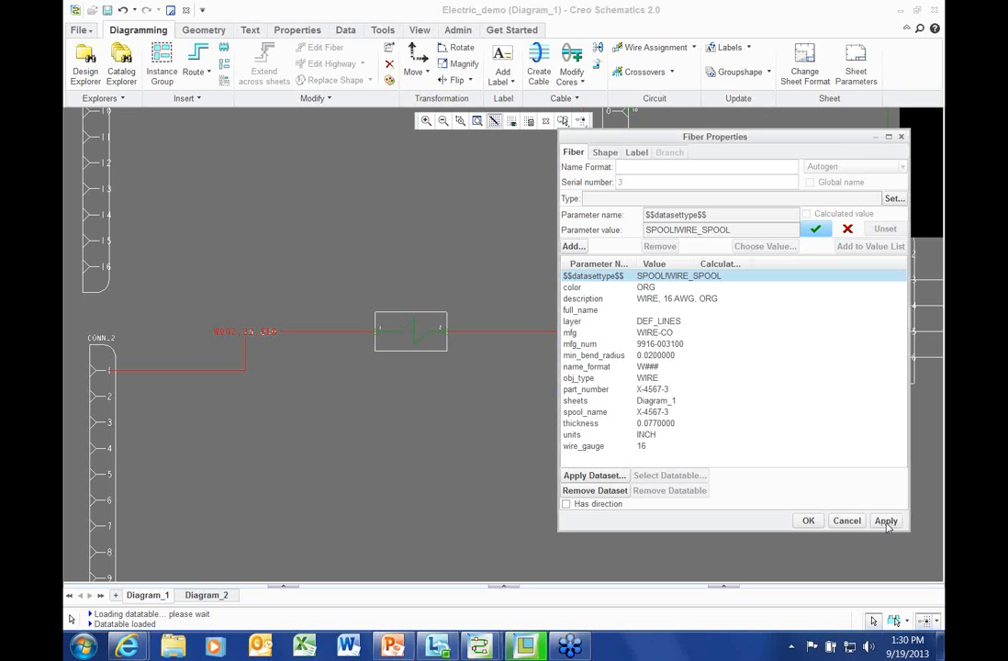
click(886, 521)
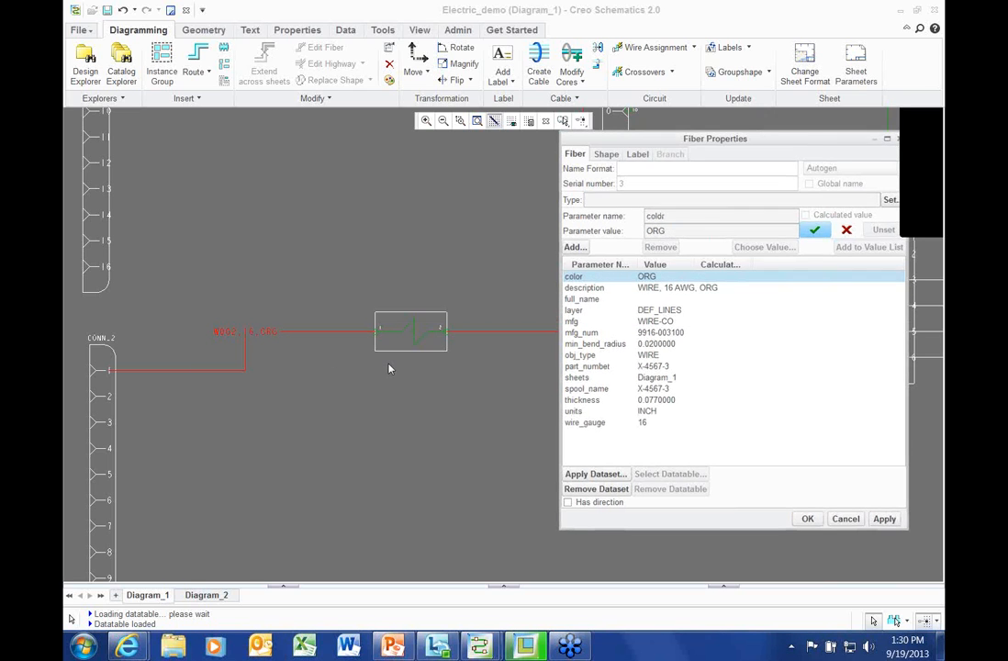
Pan the diagram, minimize it, then return to the Electric_demo diagram window
scroll(391, 368, down, 3)
middle_drag(390, 369, 397, 239)
scroll(349, 471, up, 2)
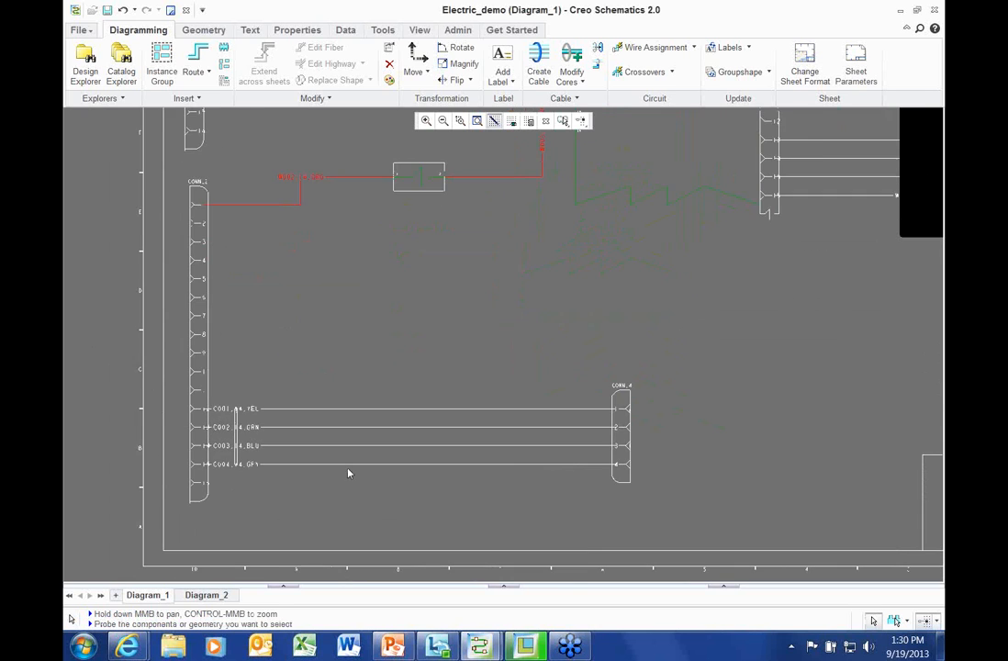
click(900, 13)
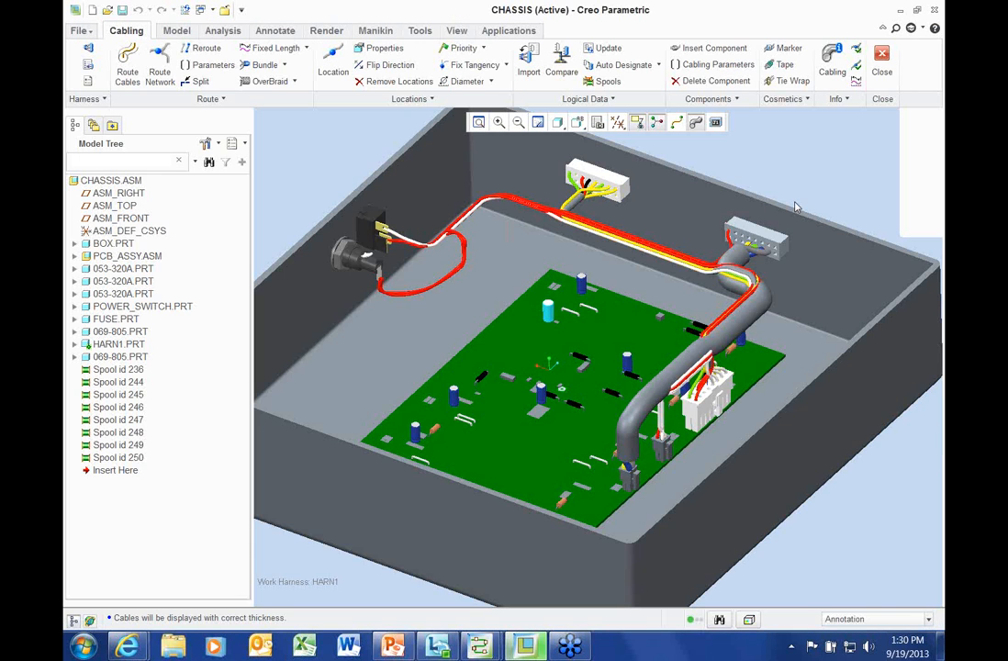
scroll(796, 207, up, 1)
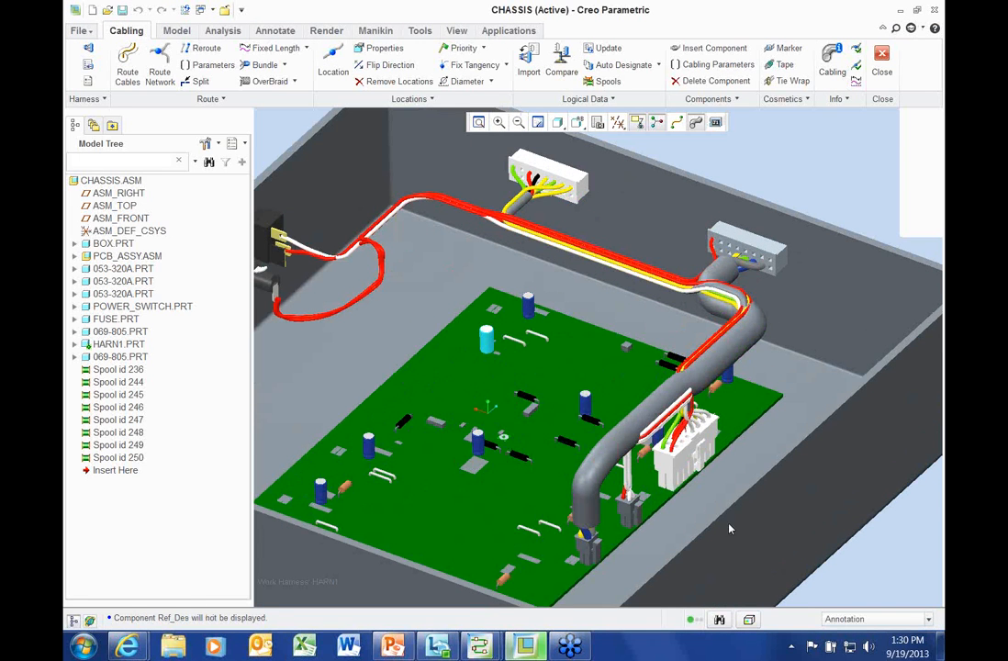
click(479, 647)
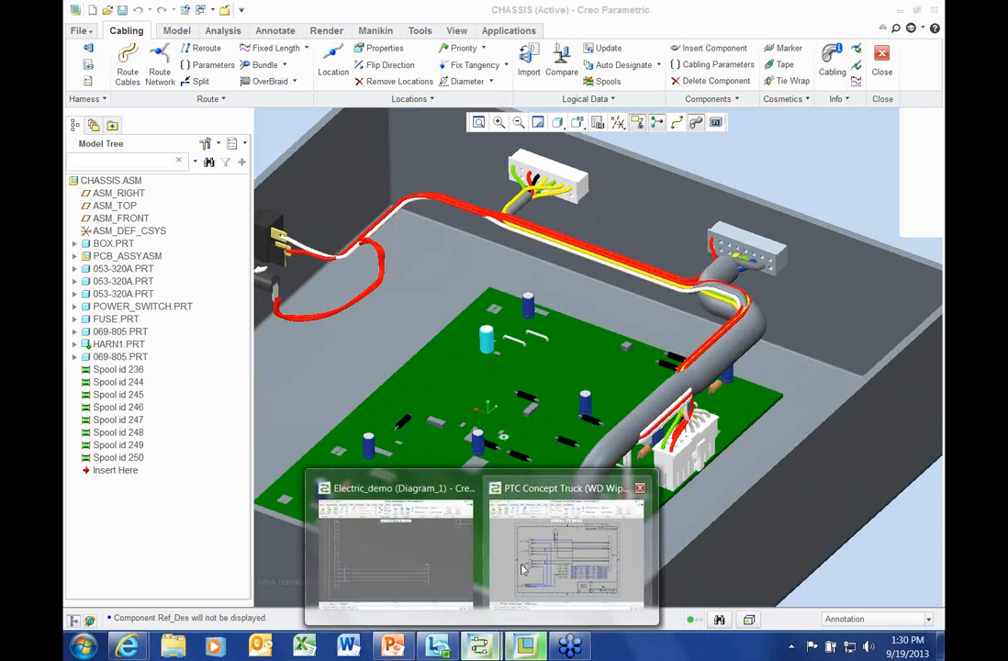
click(418, 552)
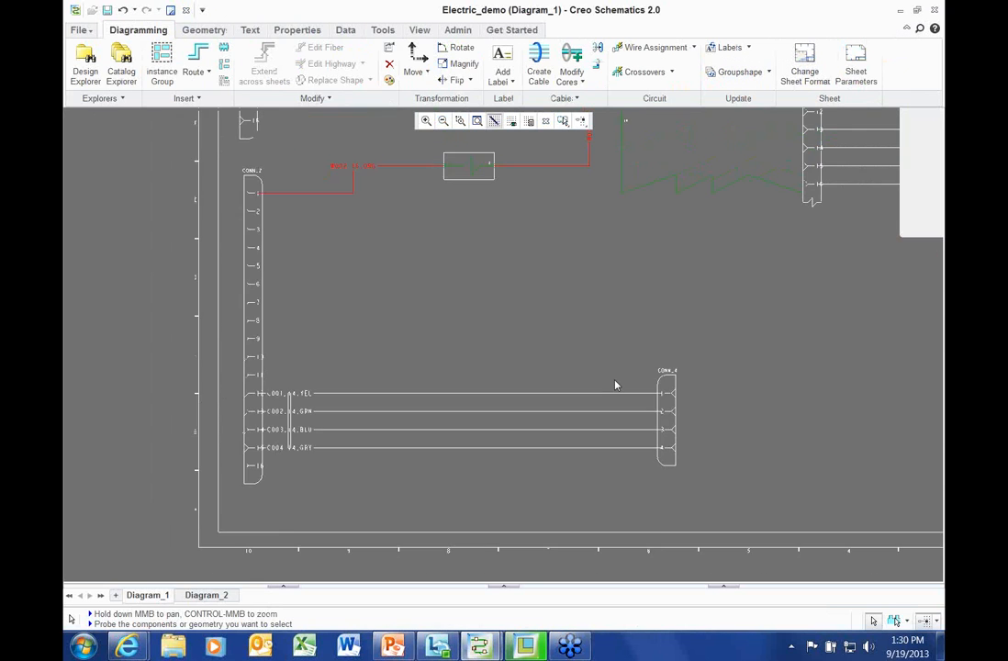
Pan and zoom the sheet to bring CONN_2 and its wiring into view
middle_drag(632, 318, 641, 587)
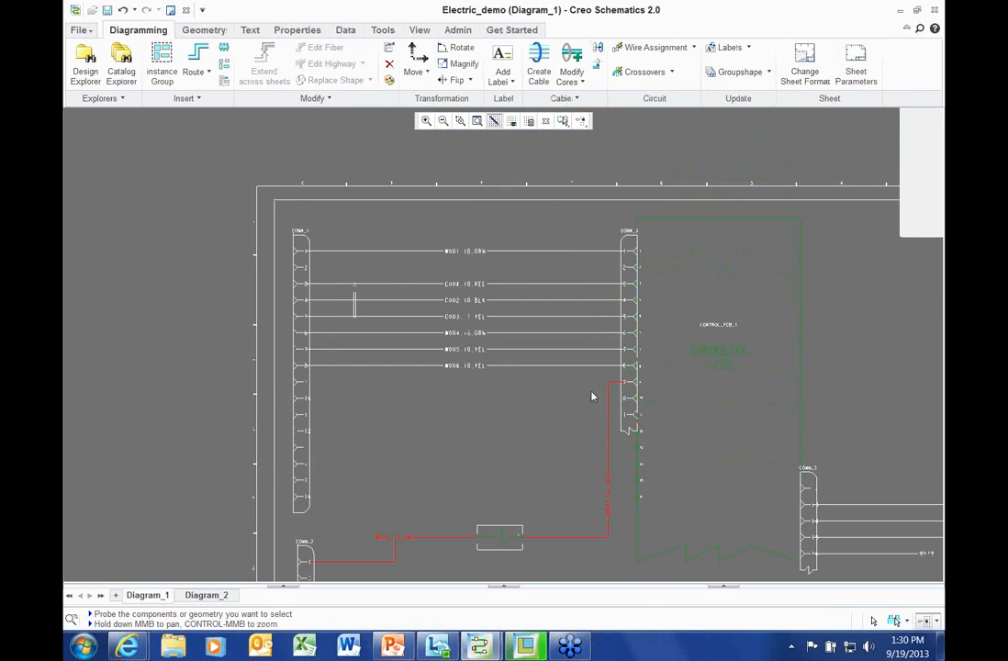
scroll(570, 210, up, 1)
scroll(570, 211, up, 1)
scroll(562, 339, down, 2)
middle_drag(560, 338, 238, 172)
middle_drag(659, 404, 740, 197)
scroll(475, 551, up, 1)
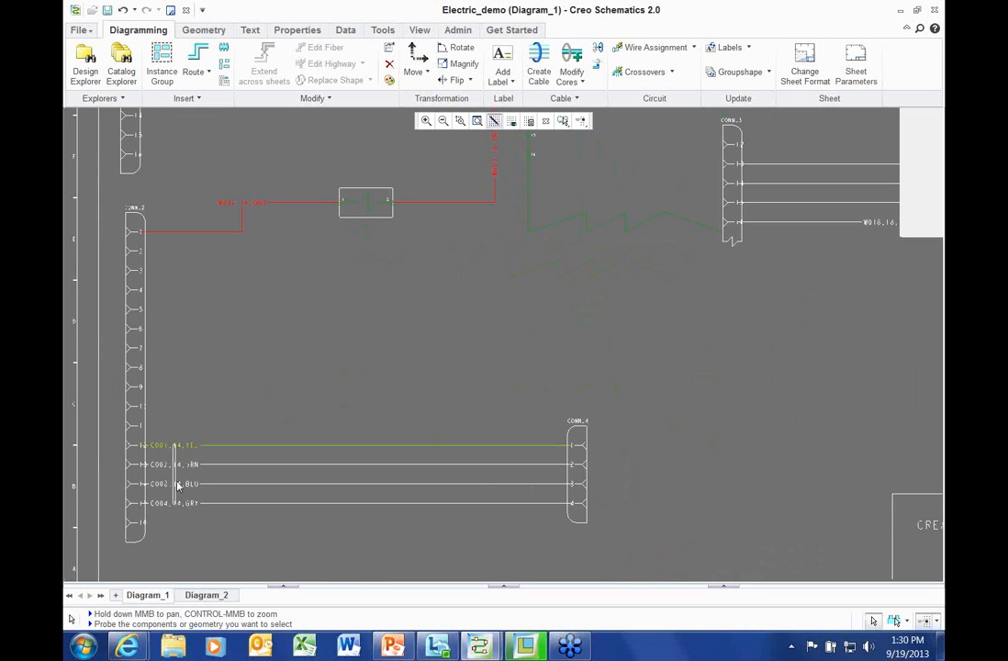
scroll(180, 471, up, 1)
Select the C001–C004 cable bundle and open its properties
click(176, 451)
right_click(366, 310)
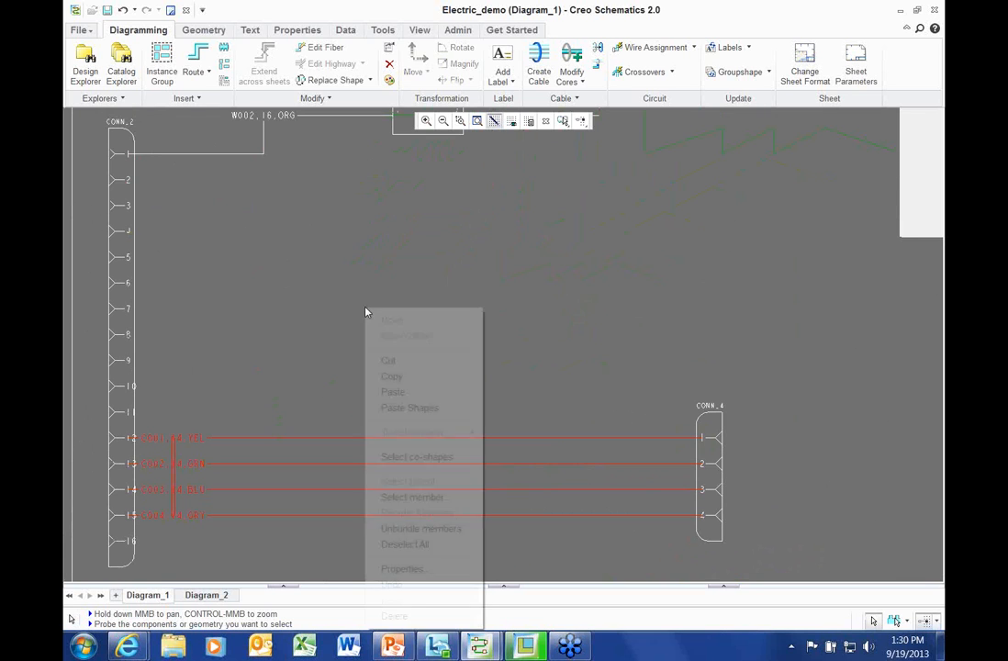
click(295, 311)
scroll(228, 536, up, 1)
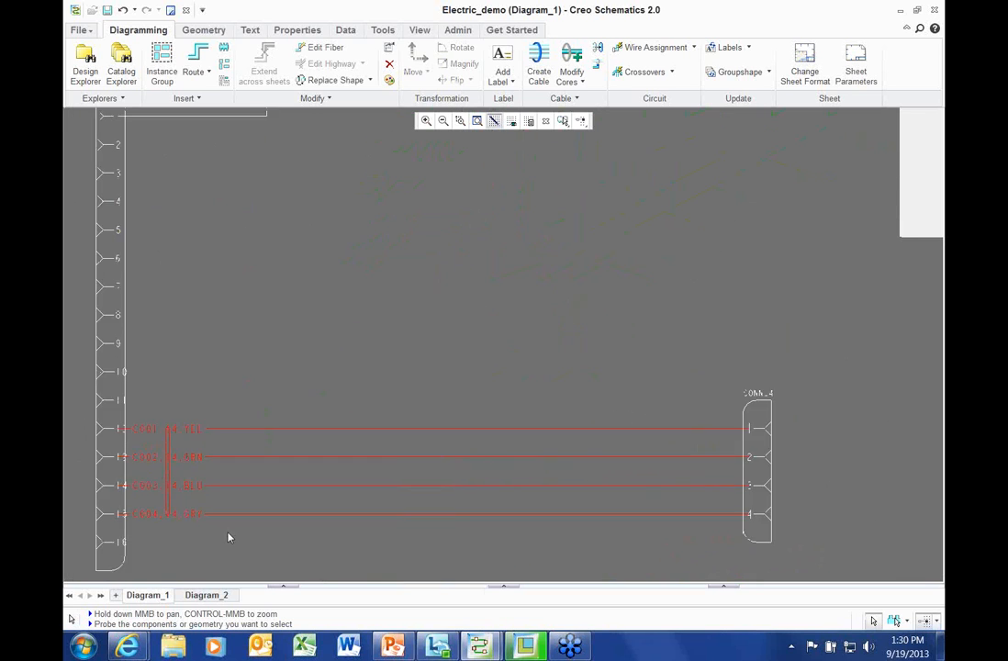
right_click(383, 273)
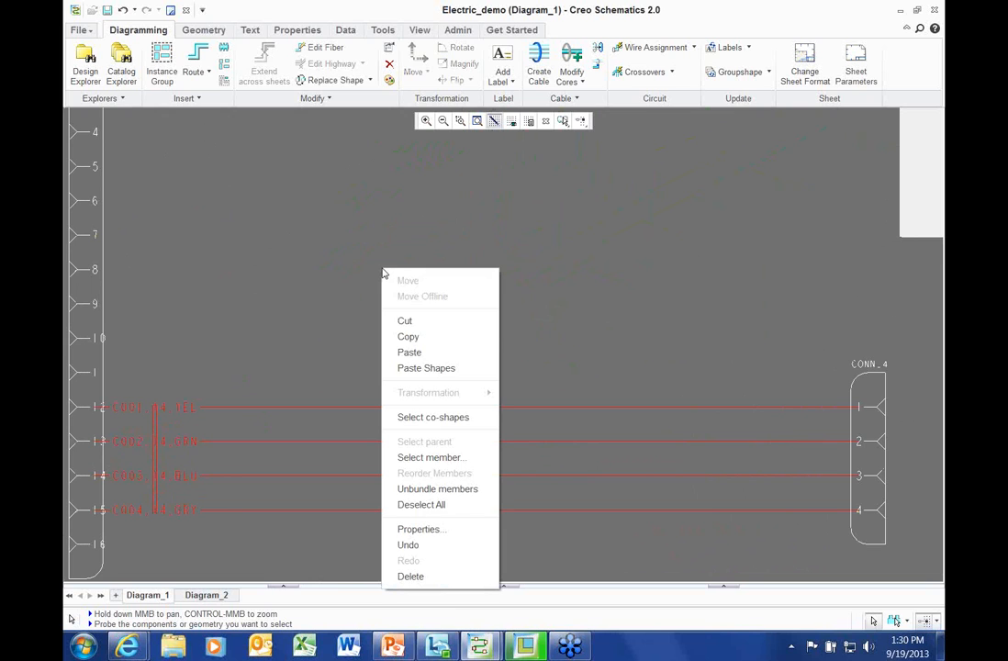
click(439, 531)
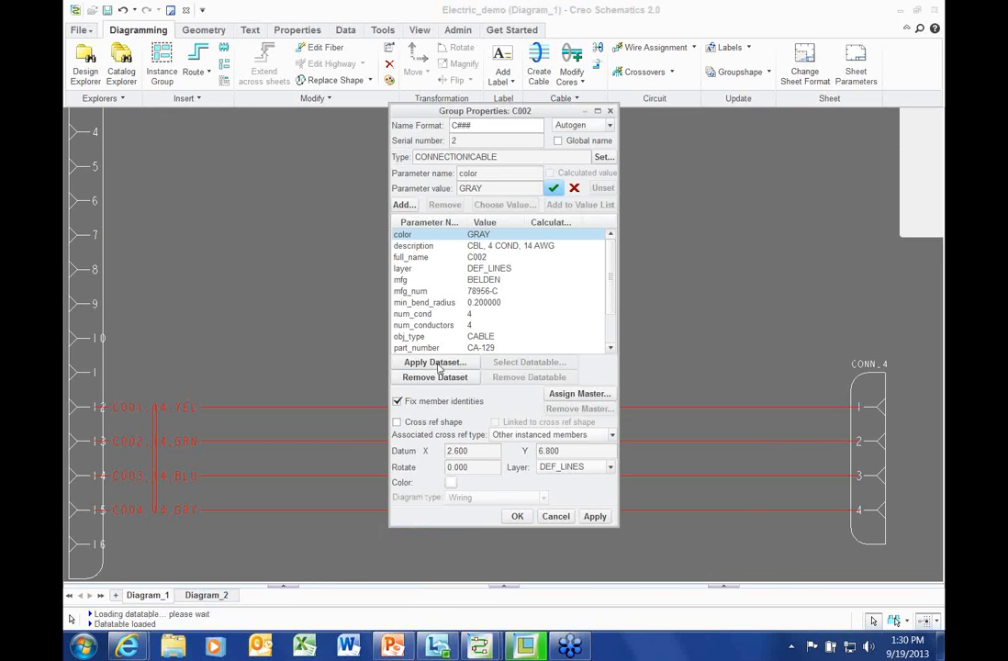
Filter datasets to 4 conductors and apply the 4_cond_18 spool to cable C002
click(437, 363)
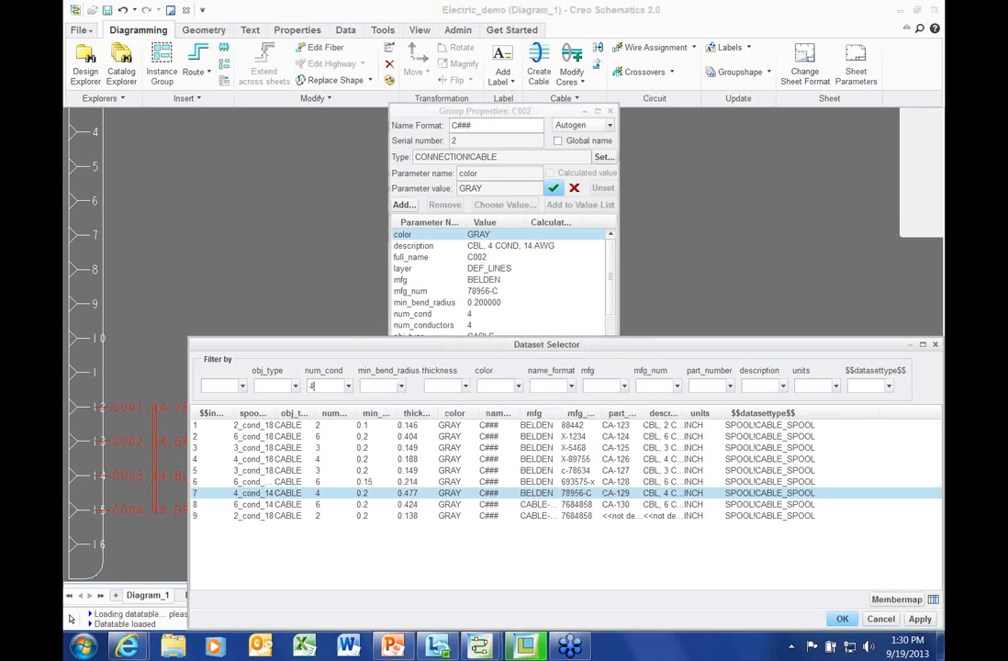
key(Return)
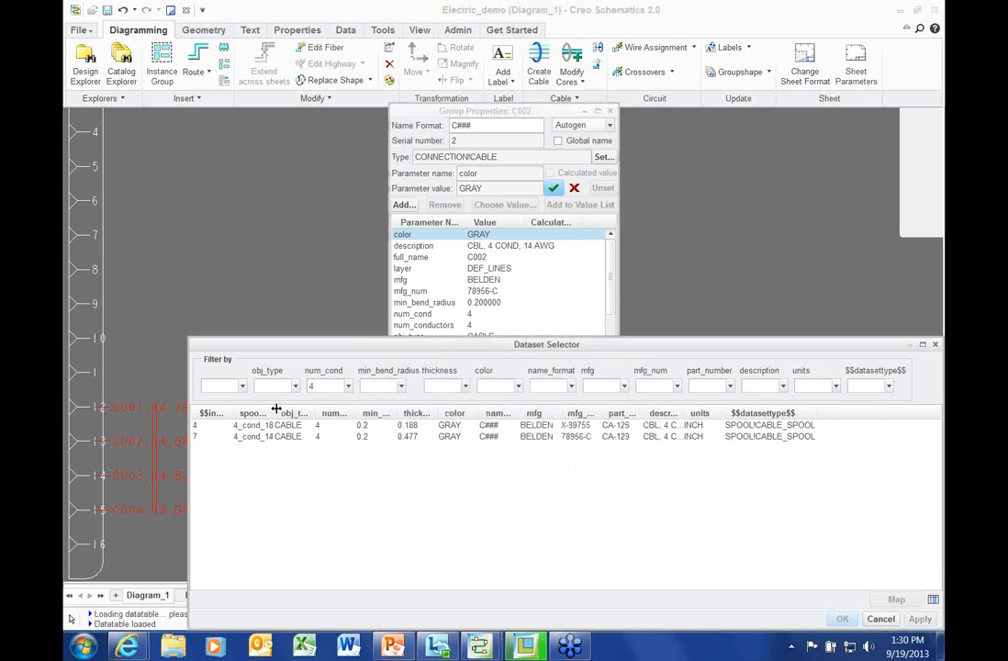
drag(276, 409, 343, 408)
click(386, 425)
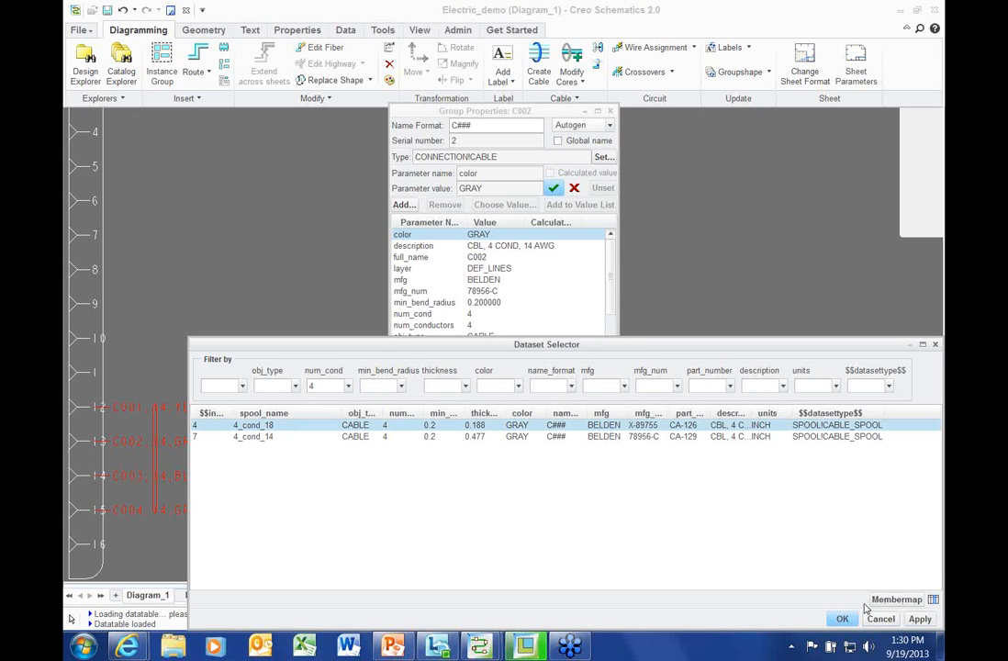
click(842, 619)
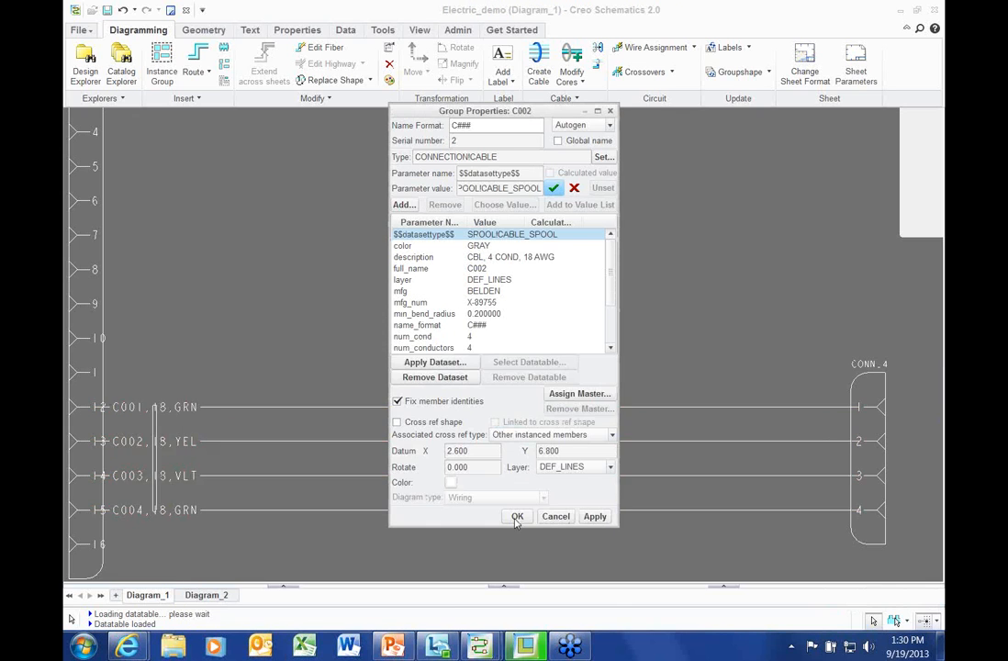
click(517, 517)
scroll(541, 298, down, 2)
scroll(541, 298, down, 1)
middle_drag(537, 302, 368, 441)
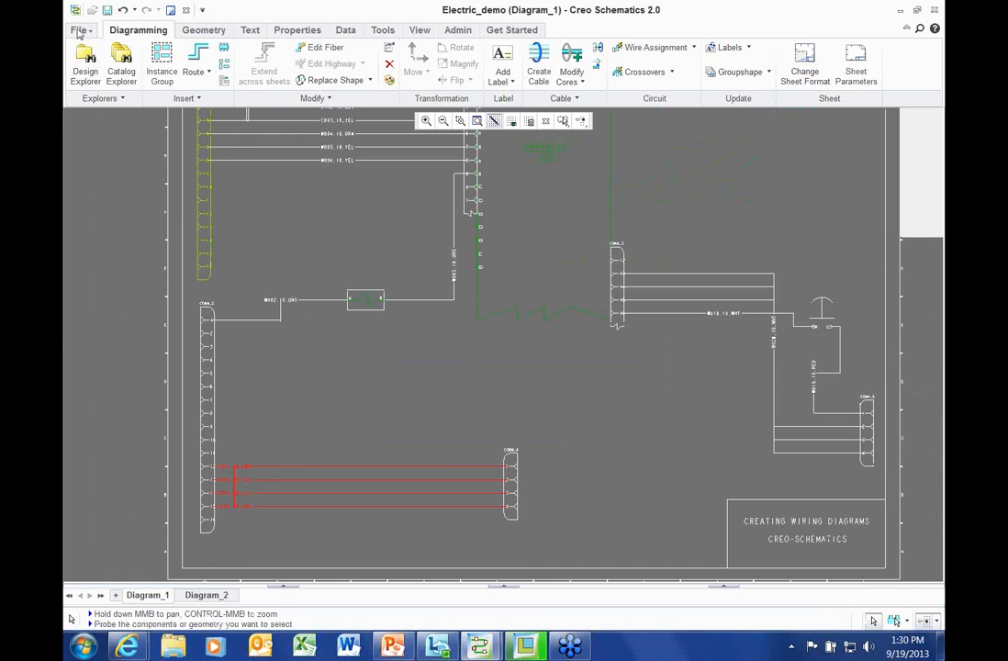
Export the design as XML, overwriting D:\RSD\harness.xml
click(79, 30)
mouse_move(103, 245)
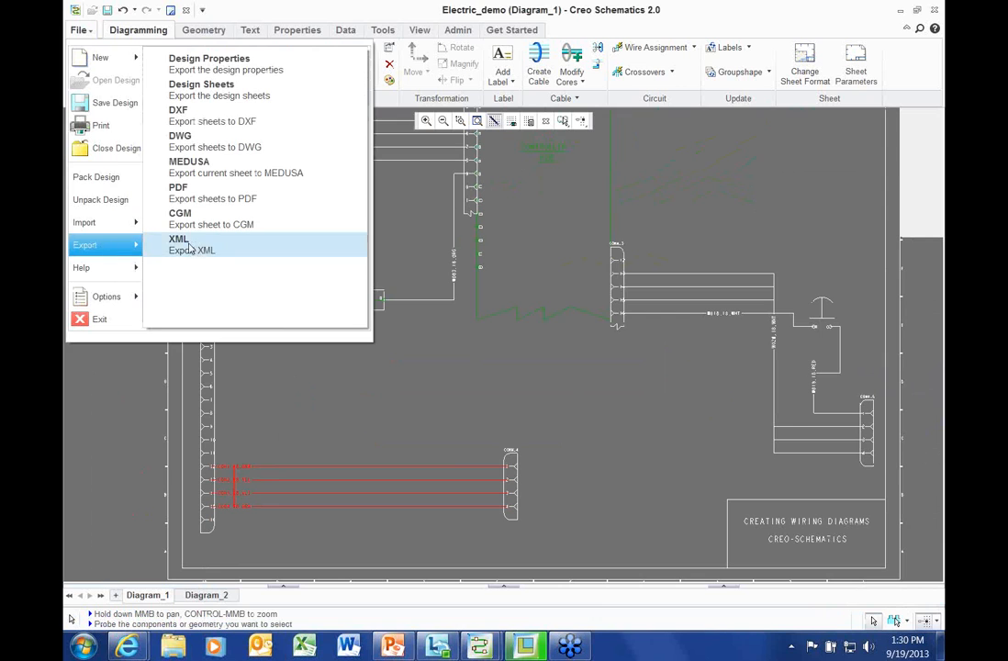
click(194, 244)
click(568, 321)
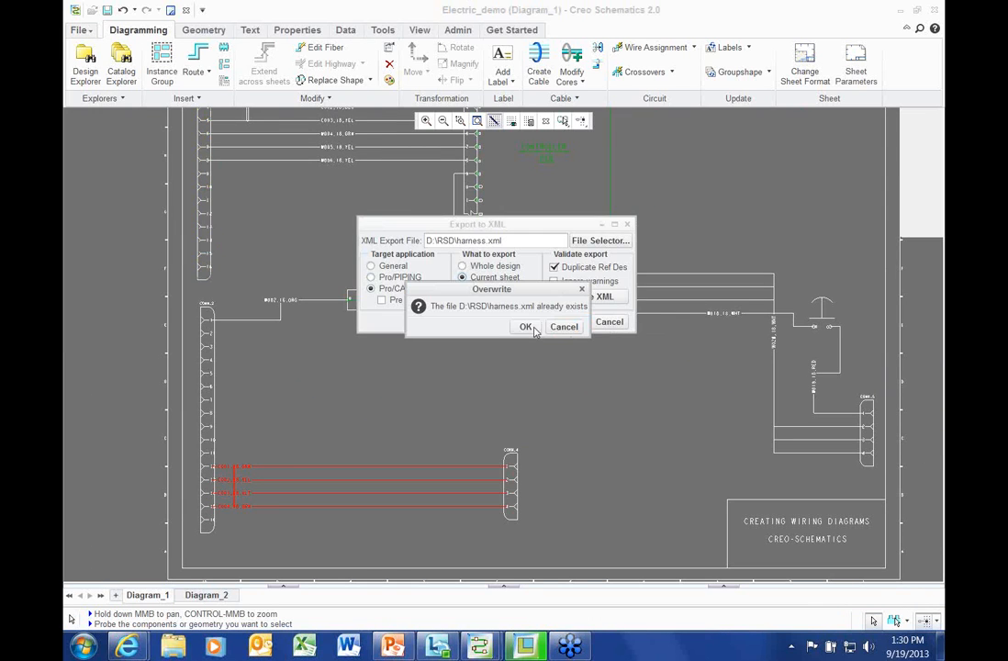
click(535, 329)
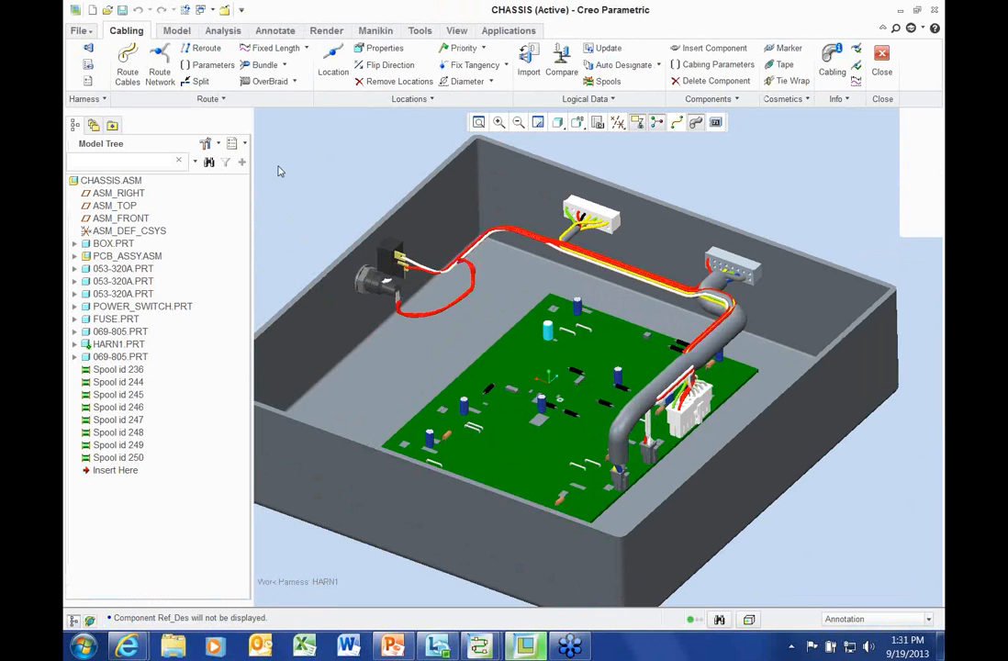
Import the RS Designer wire list D:\RSD\harness.xml and list the changed harness objects for update
click(529, 60)
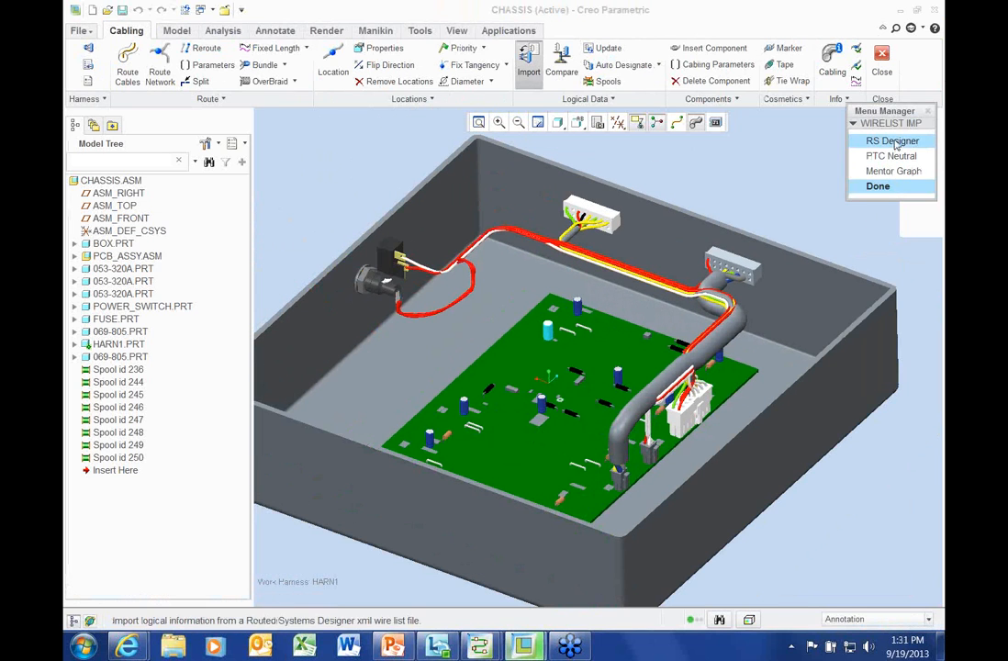
click(893, 142)
click(888, 222)
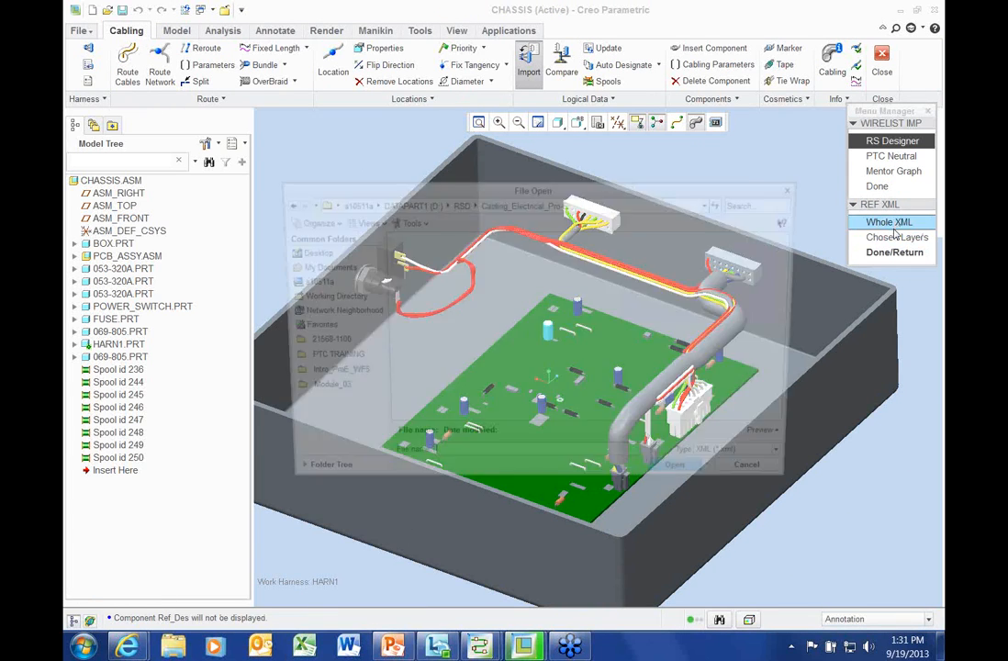
click(457, 203)
click(543, 338)
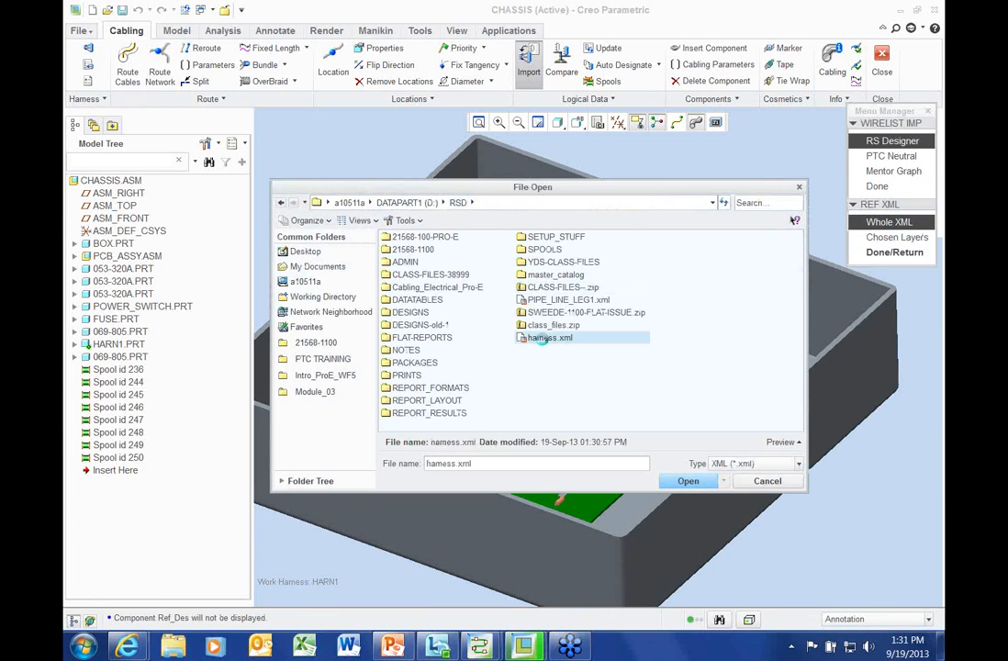
double_click(541, 337)
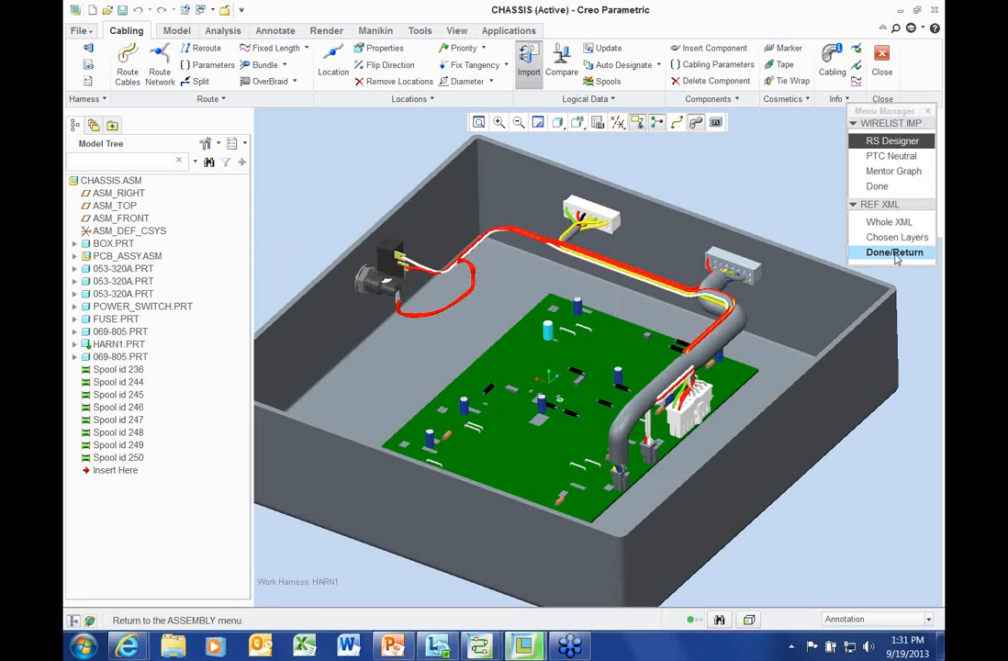
click(895, 253)
click(888, 187)
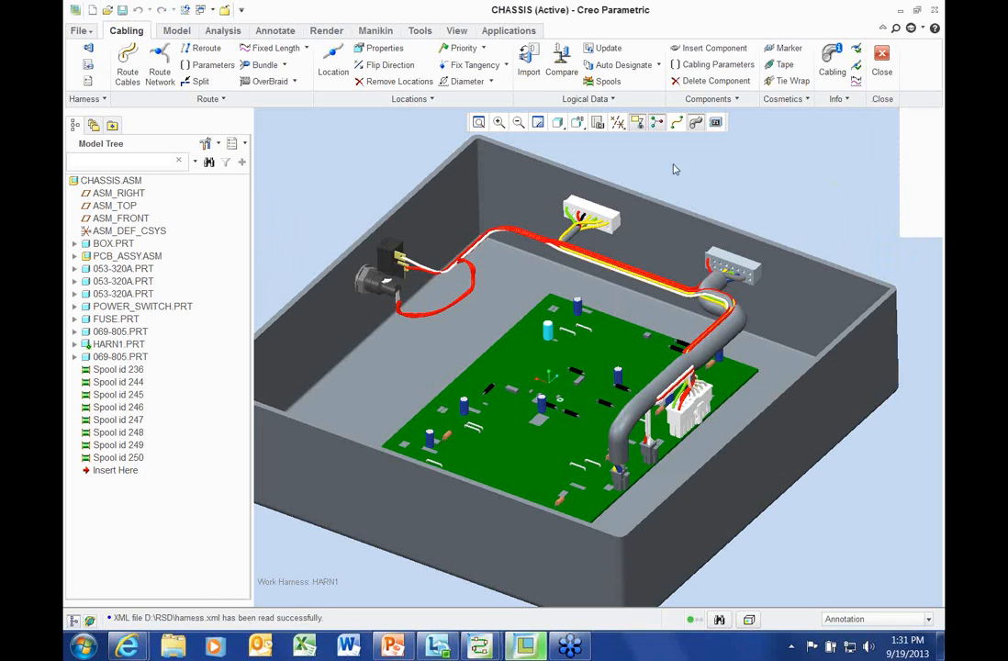
click(607, 48)
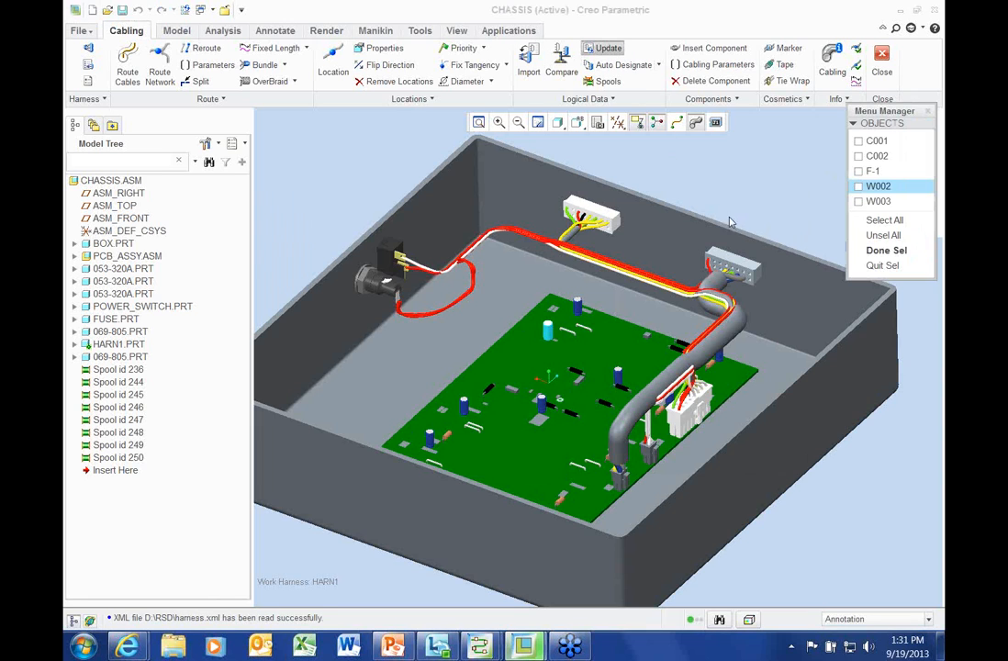
Accept all listed objects and create spools X-4567-3 and 4_COND_18 from the logical data
click(886, 250)
click(599, 81)
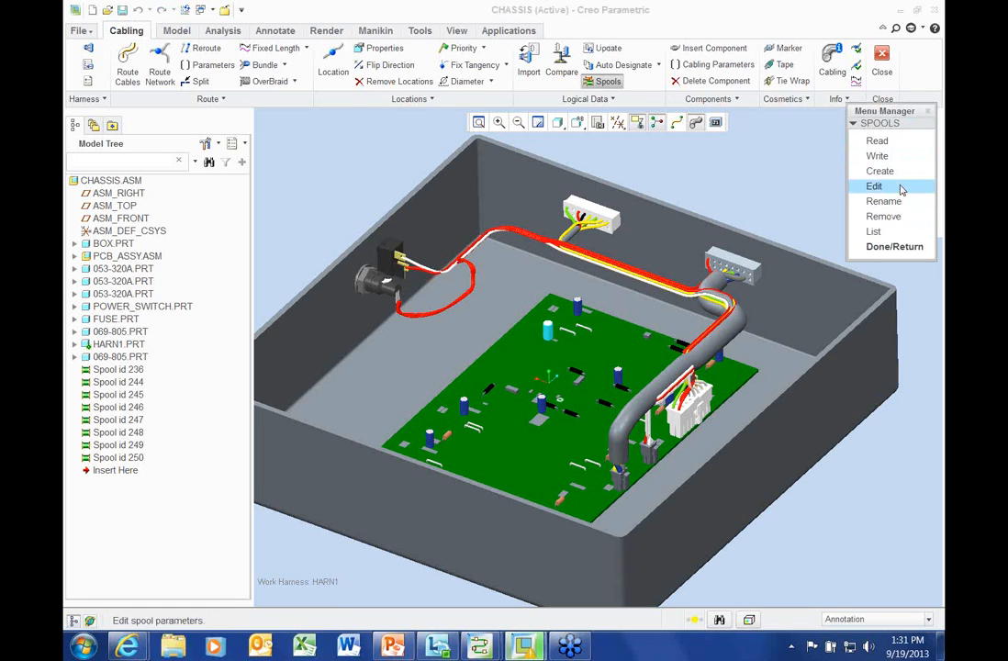
click(898, 170)
click(899, 347)
click(889, 284)
click(891, 299)
click(893, 349)
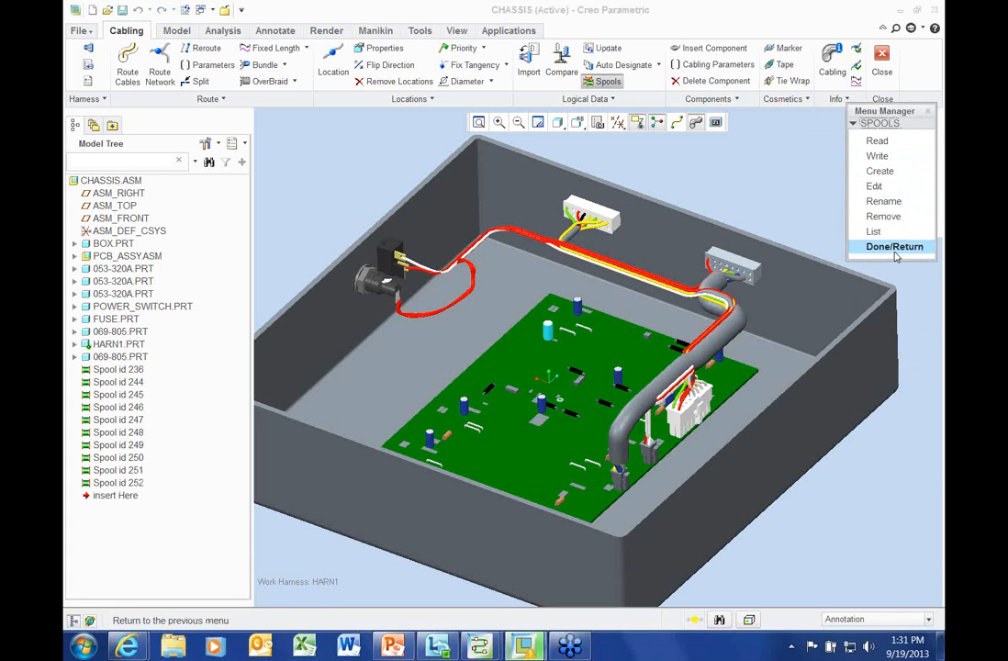
click(892, 248)
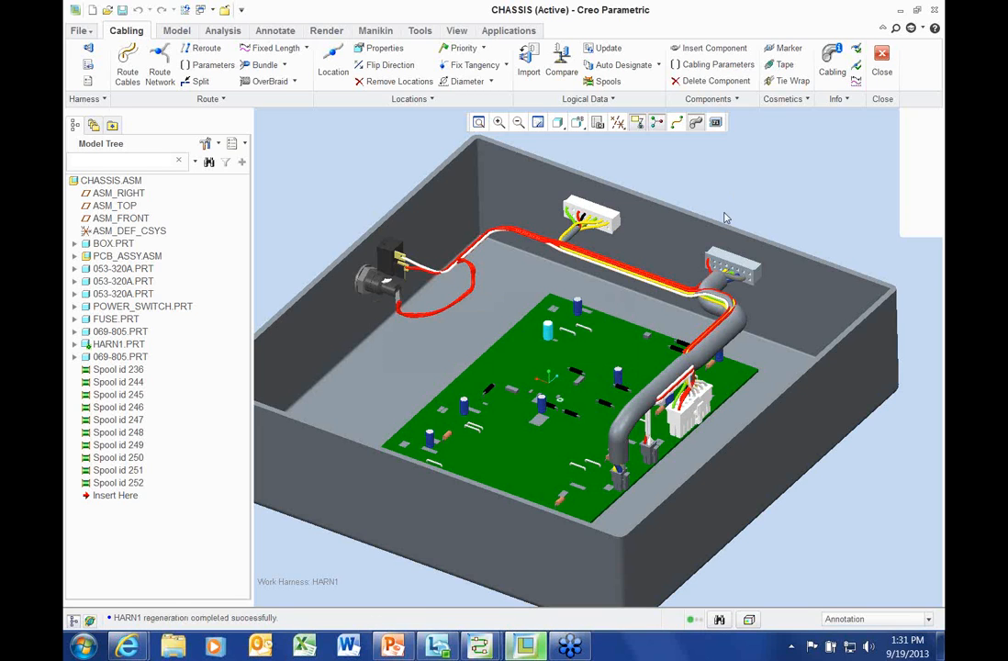
Update every harness object so HARN1 regenerates with its wires
click(603, 51)
click(867, 216)
click(863, 249)
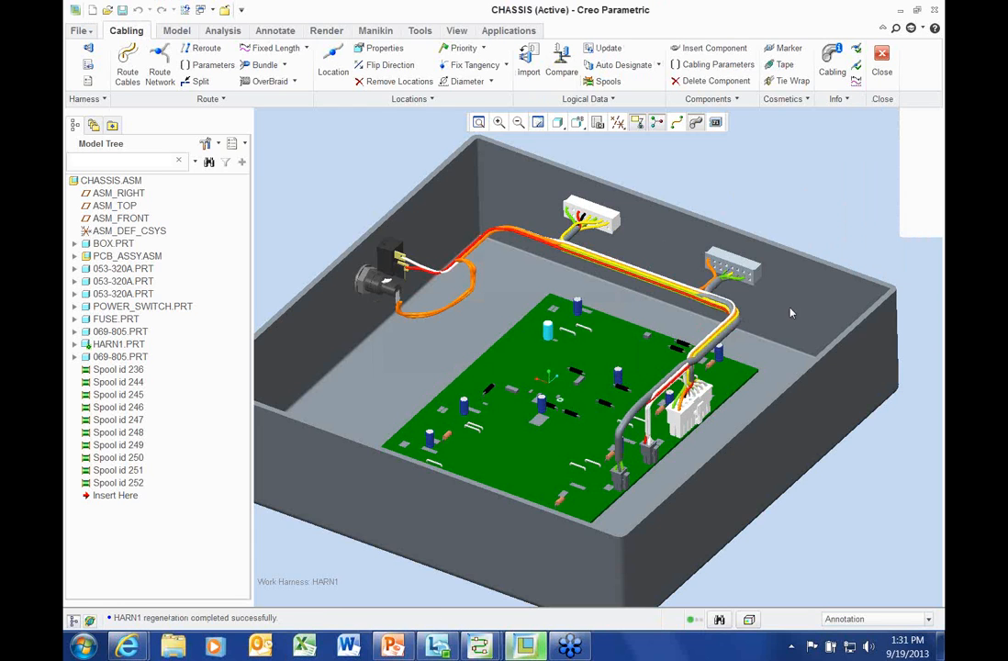
scroll(778, 313, down, 2)
shift+middle_drag(404, 319, 469, 340)
scroll(366, 368, down, 3)
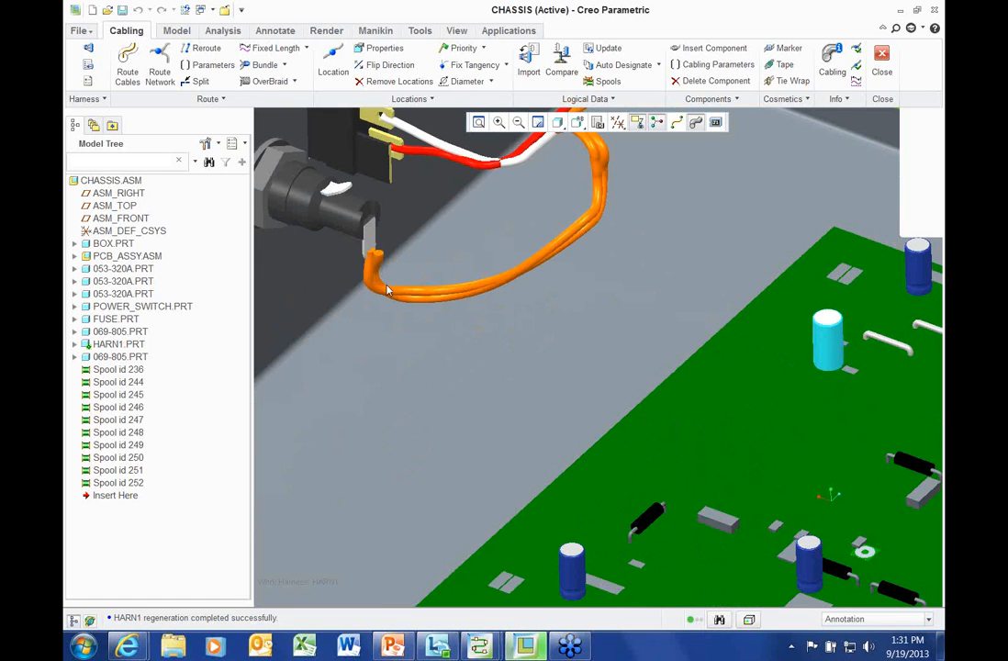
scroll(386, 293, up, 5)
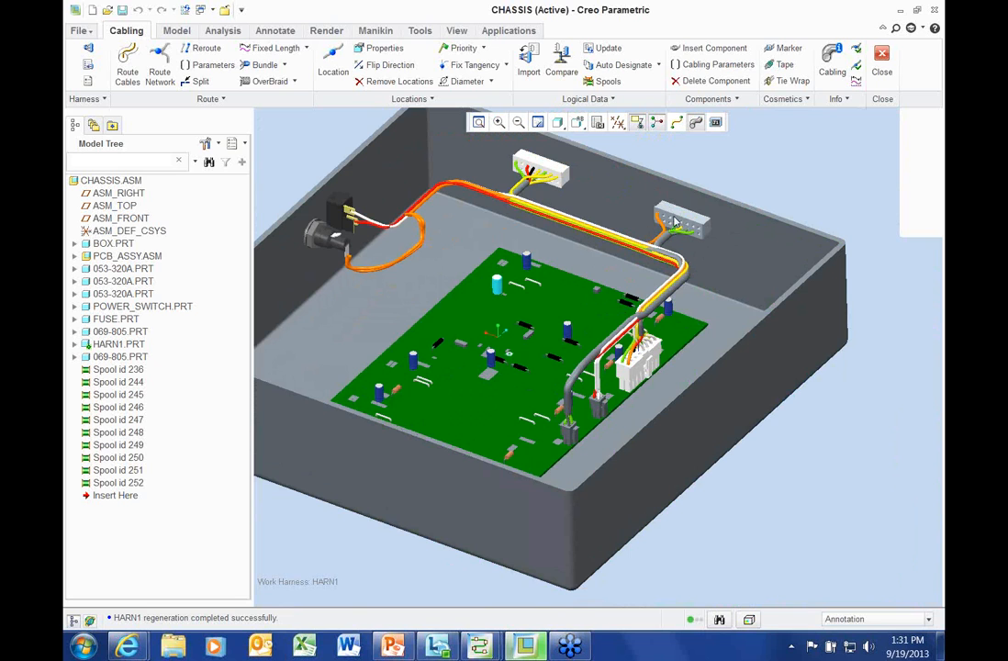
shift+middle_drag(734, 175, 776, 196)
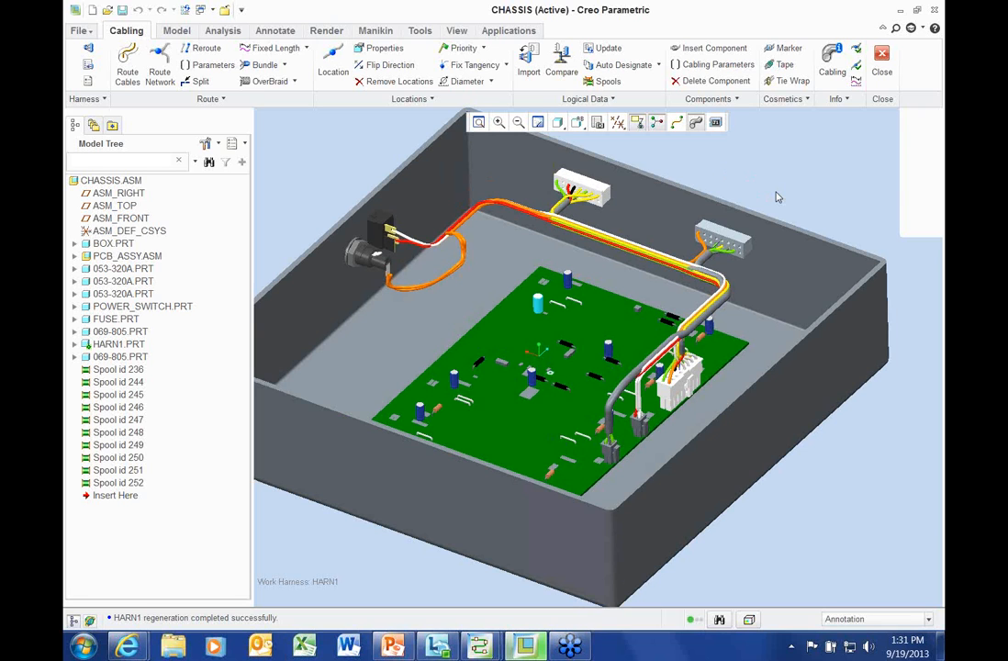
scroll(778, 197, up, 1)
shift+middle_drag(778, 197, 772, 240)
scroll(715, 212, down, 1)
shift+middle_drag(712, 206, 728, 183)
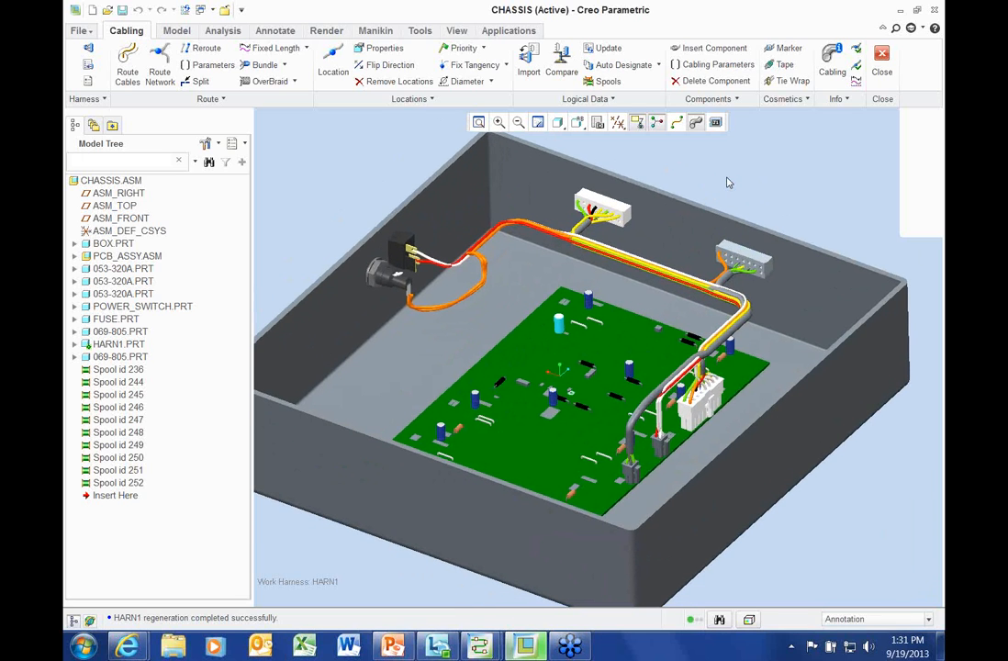
middle_drag(727, 182, 726, 173)
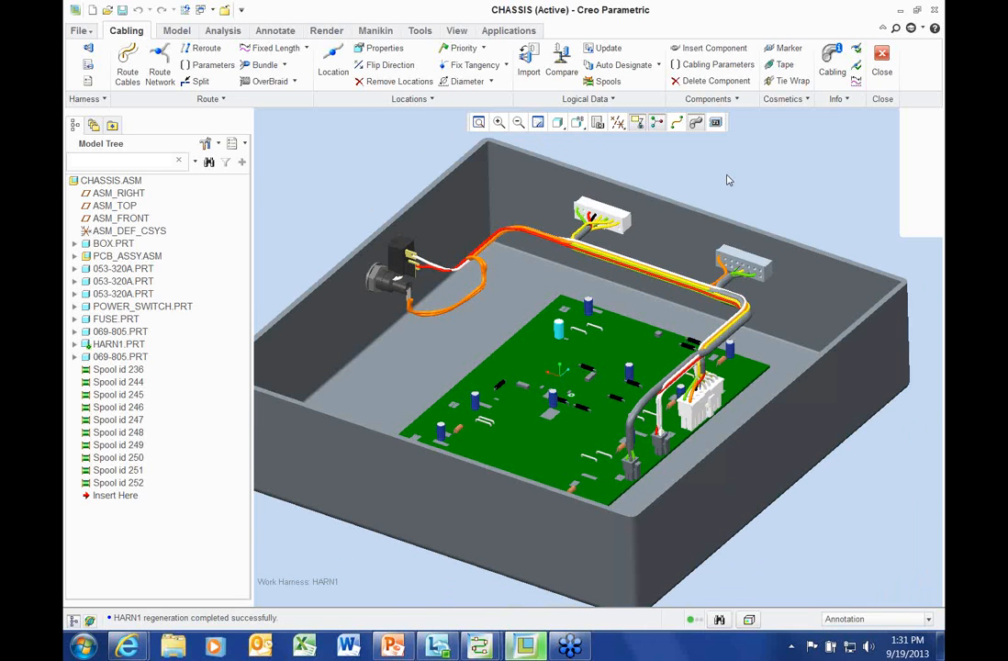
Show cables as centrelines and start a new bundle named BUNDLE1
click(677, 122)
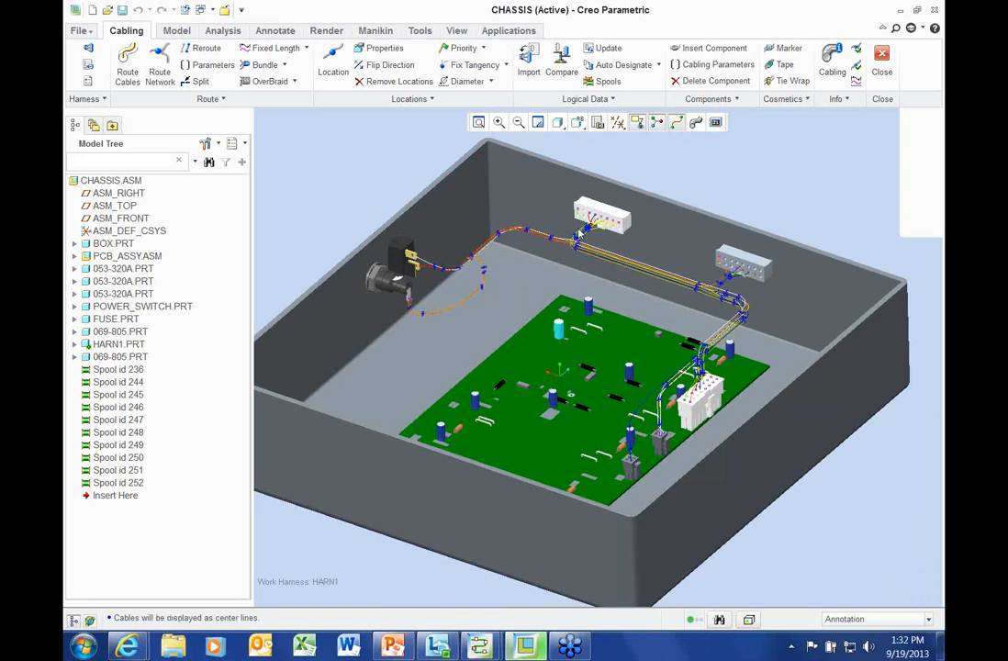
click(266, 65)
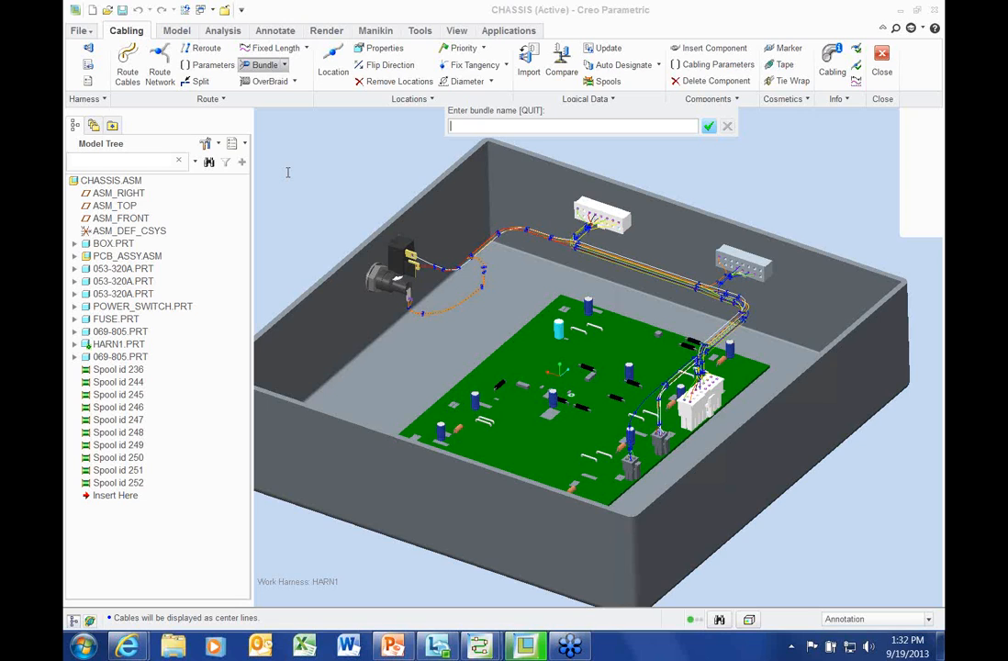
key(Caps_Lock)
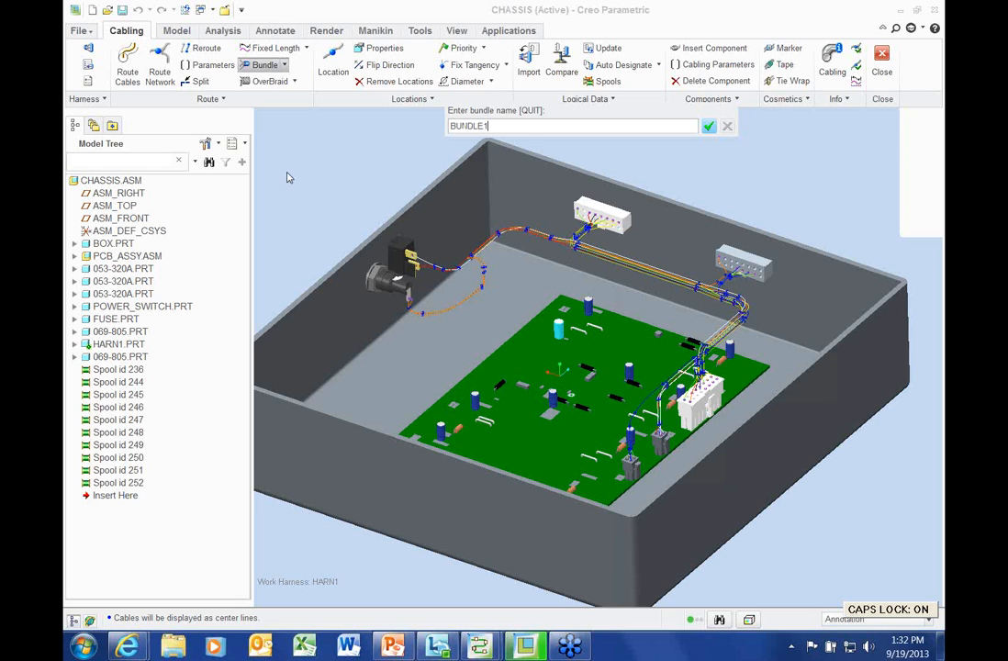
key(Return)
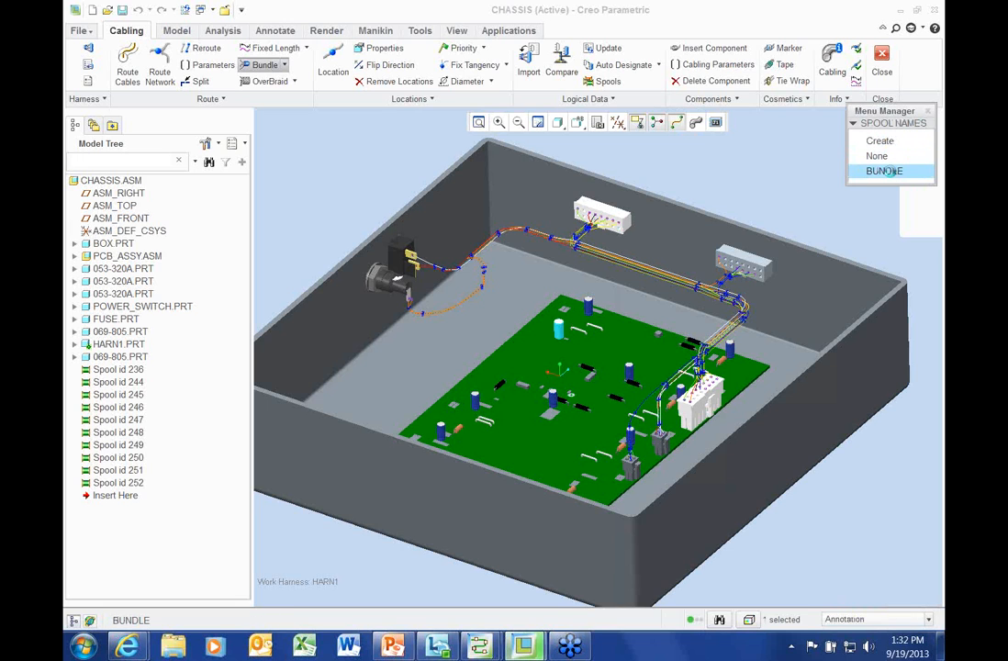
Route BUNDLE1 on the BUNDLE spool along the path between both ends, including all cables, with default parameters
click(886, 171)
click(886, 156)
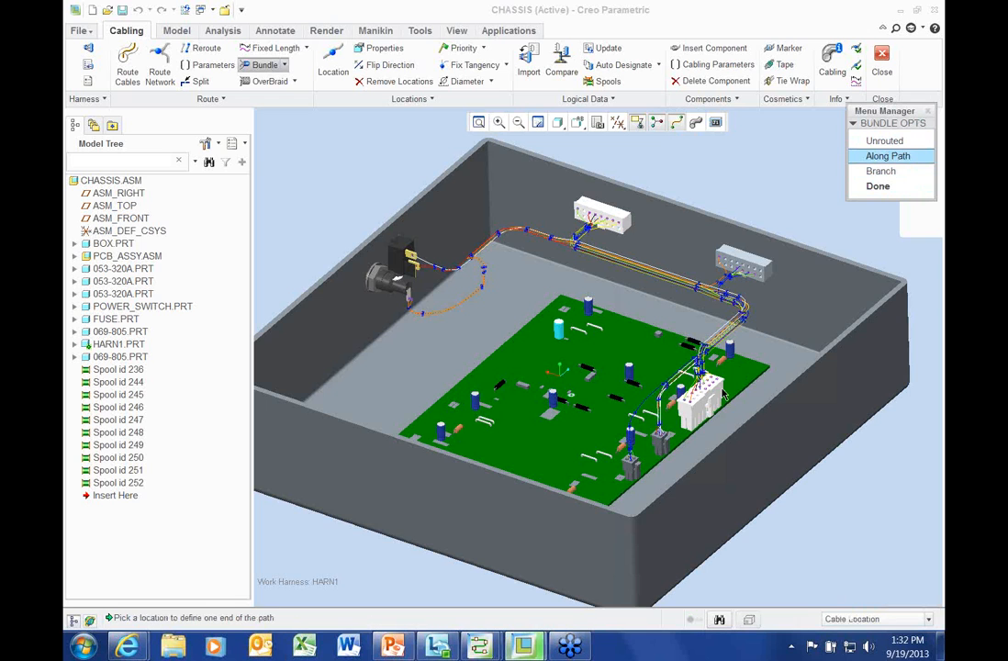
scroll(667, 401, down, 3)
scroll(667, 401, down, 1)
click(666, 399)
scroll(690, 378, up, 2)
click(724, 337)
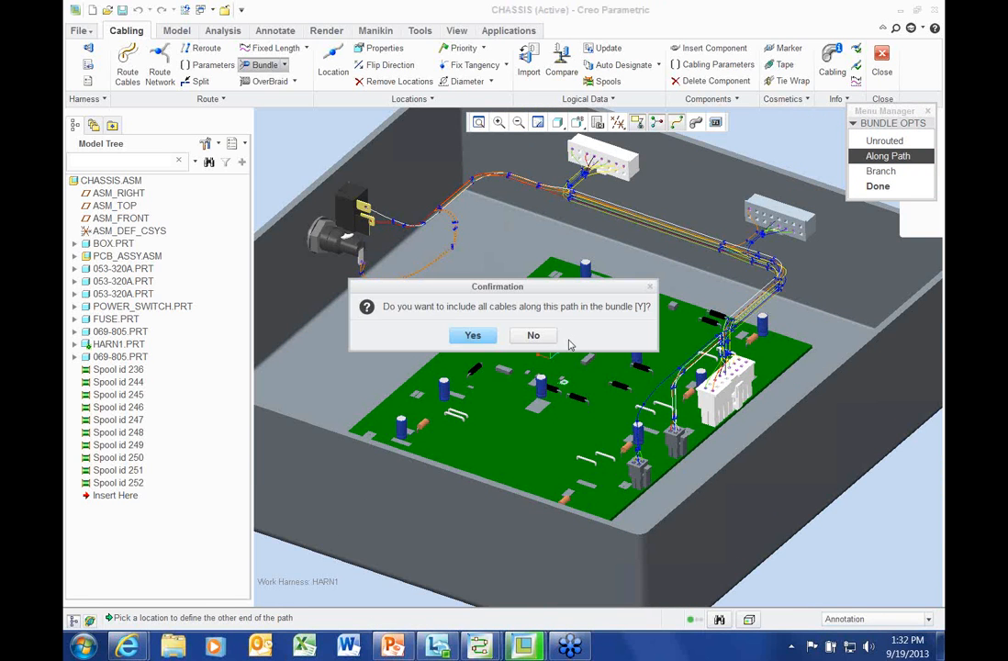
click(471, 335)
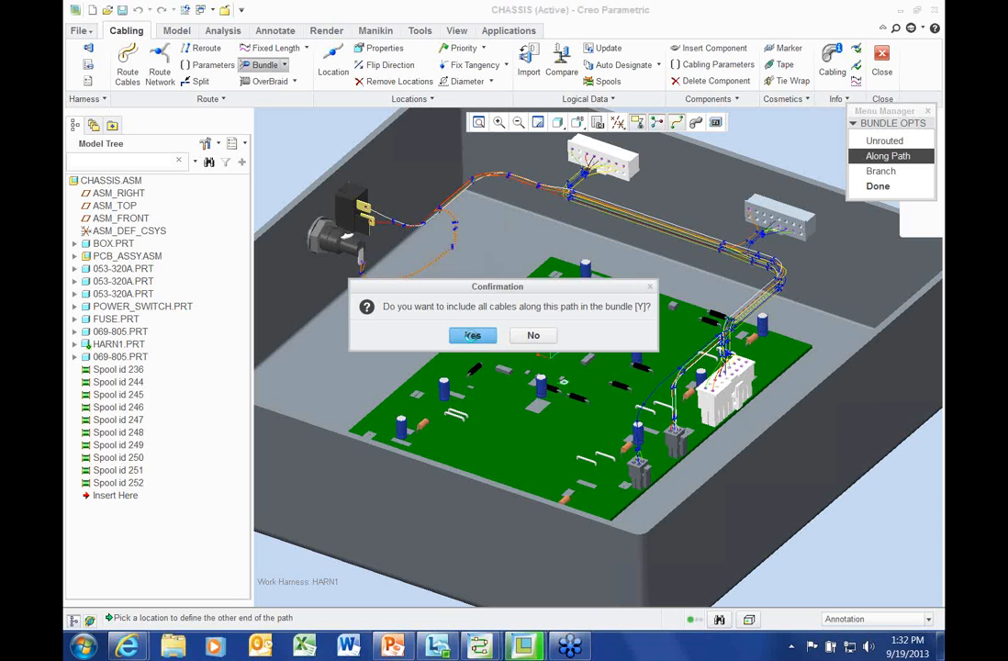
click(704, 124)
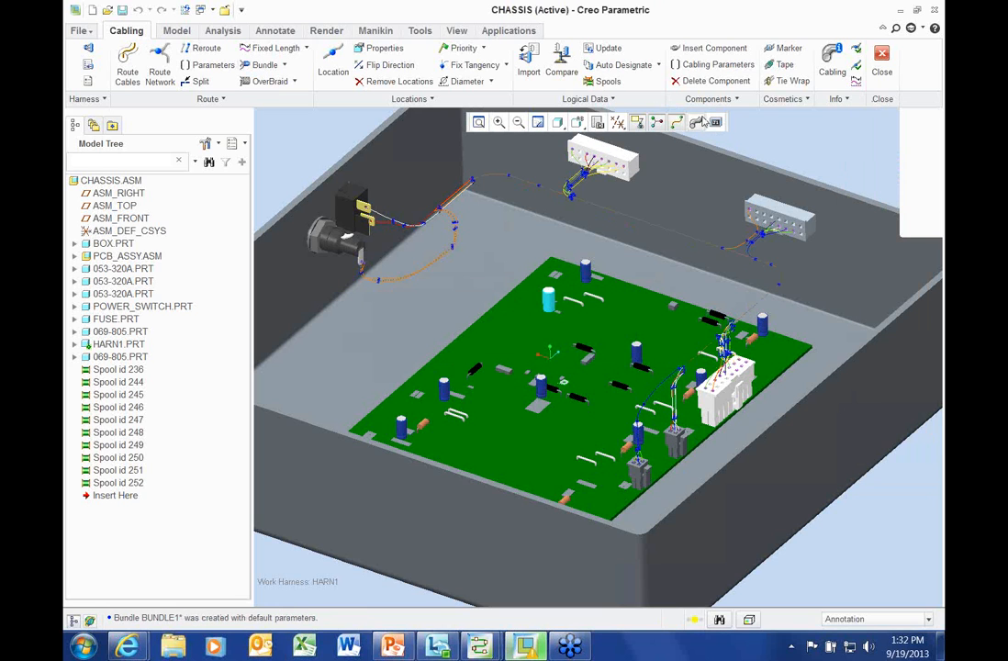
click(697, 122)
Orbit and pan the view to inspect BUNDLE1's thick sleeve along the chassis wall
middle_drag(531, 189, 616, 234)
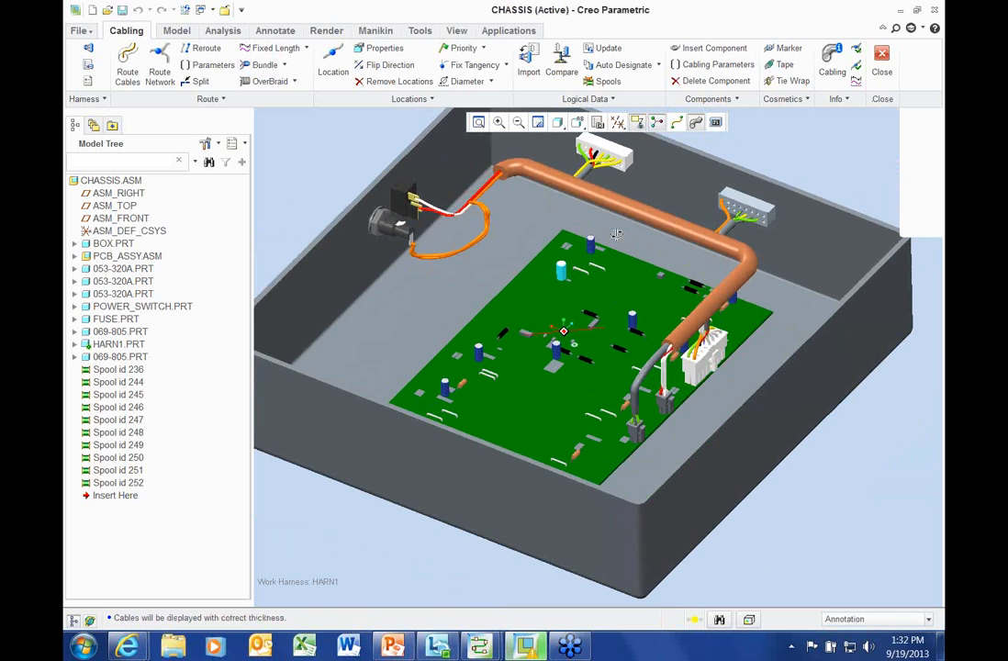
shift+middle_drag(841, 192, 838, 253)
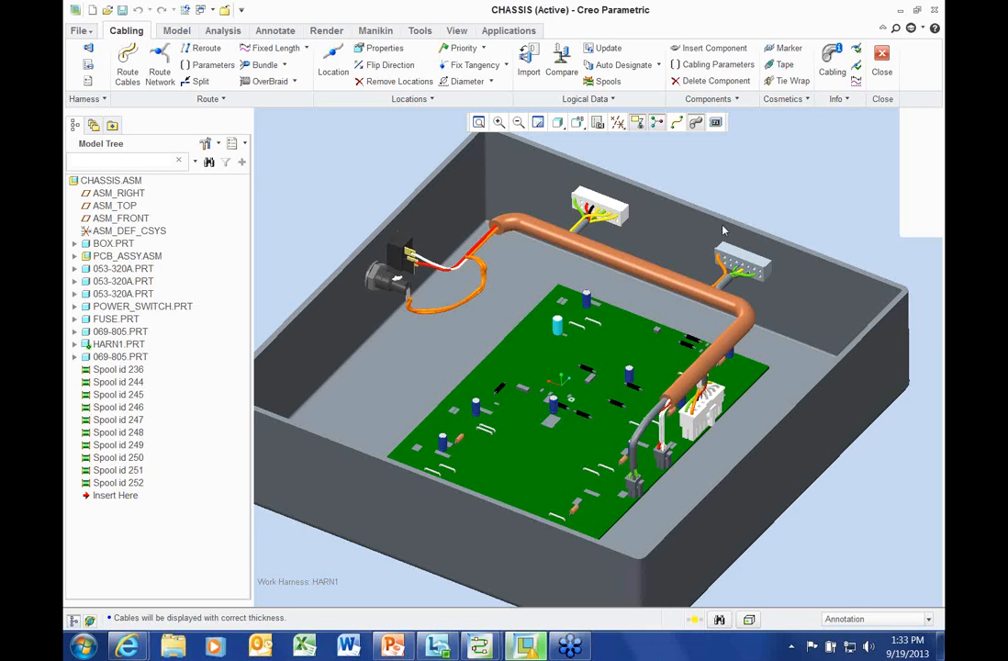
scroll(659, 207, up, 5)
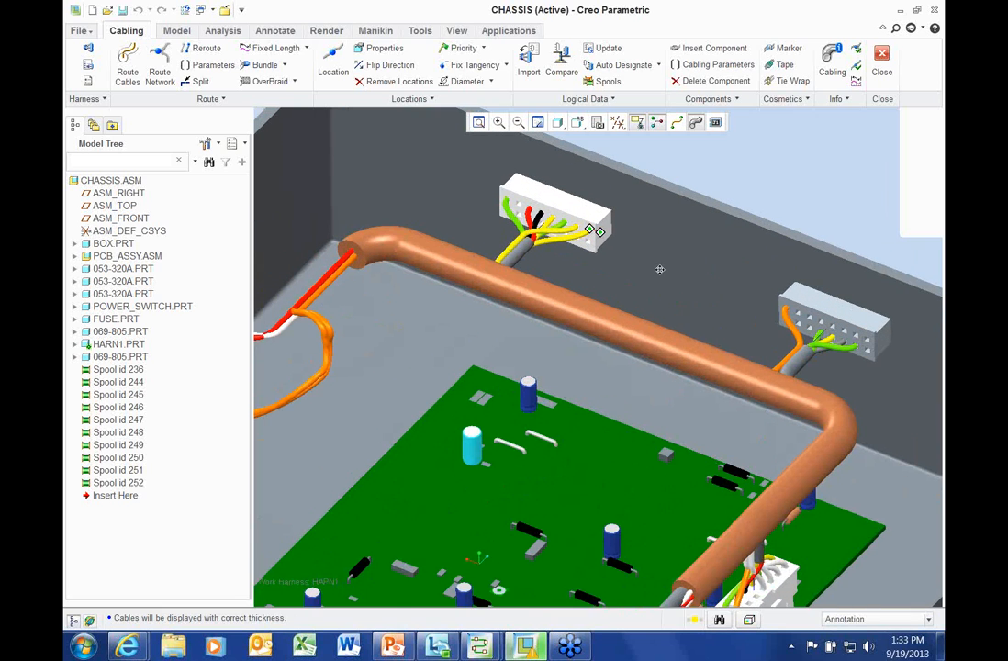
Create round branch bundle B2 on the BUNDLE spool between two picked locations, with default parameters
click(677, 122)
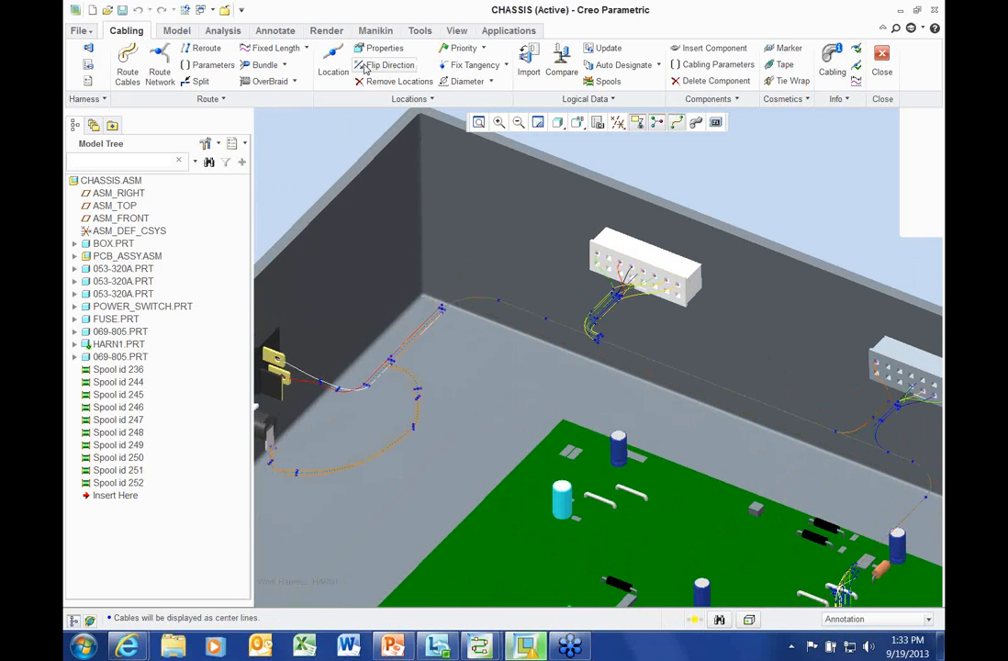
click(265, 64)
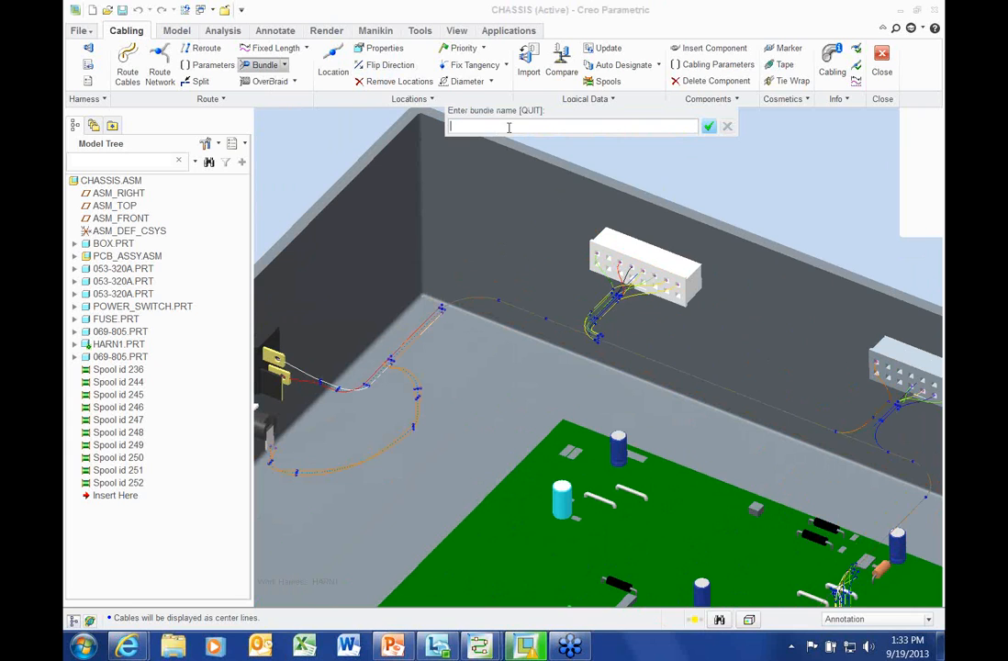
text(B2)
key(Return)
click(873, 138)
click(876, 173)
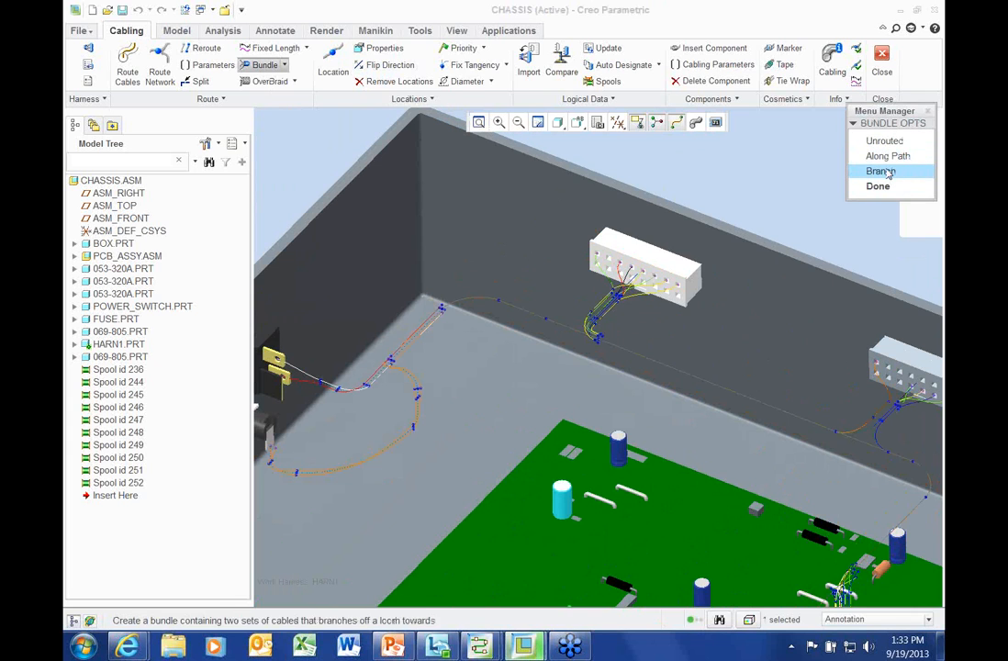
click(881, 171)
click(597, 351)
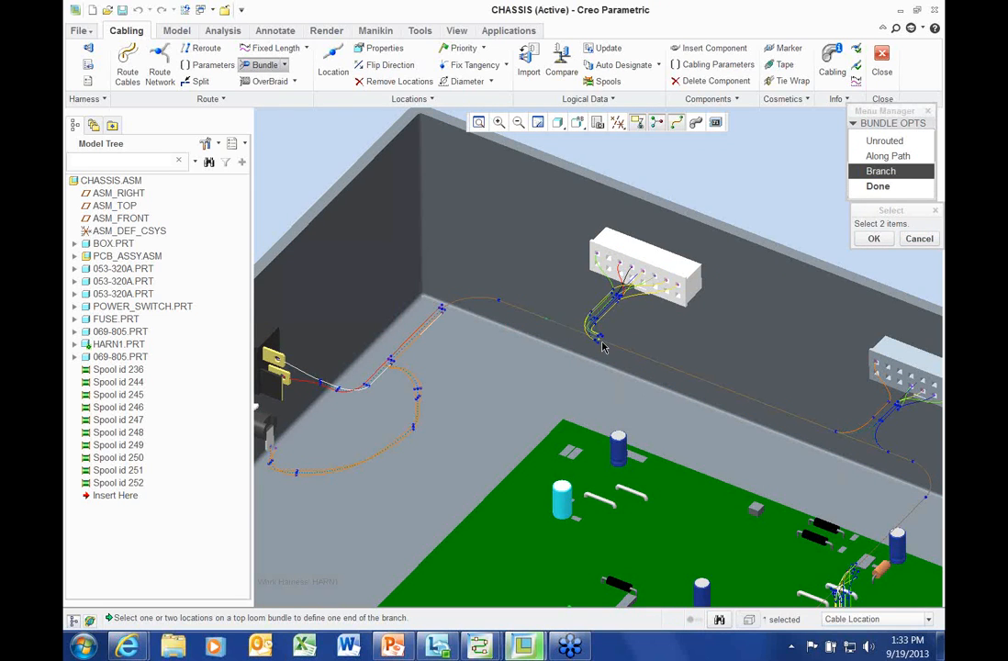
middle_click(602, 344)
click(617, 296)
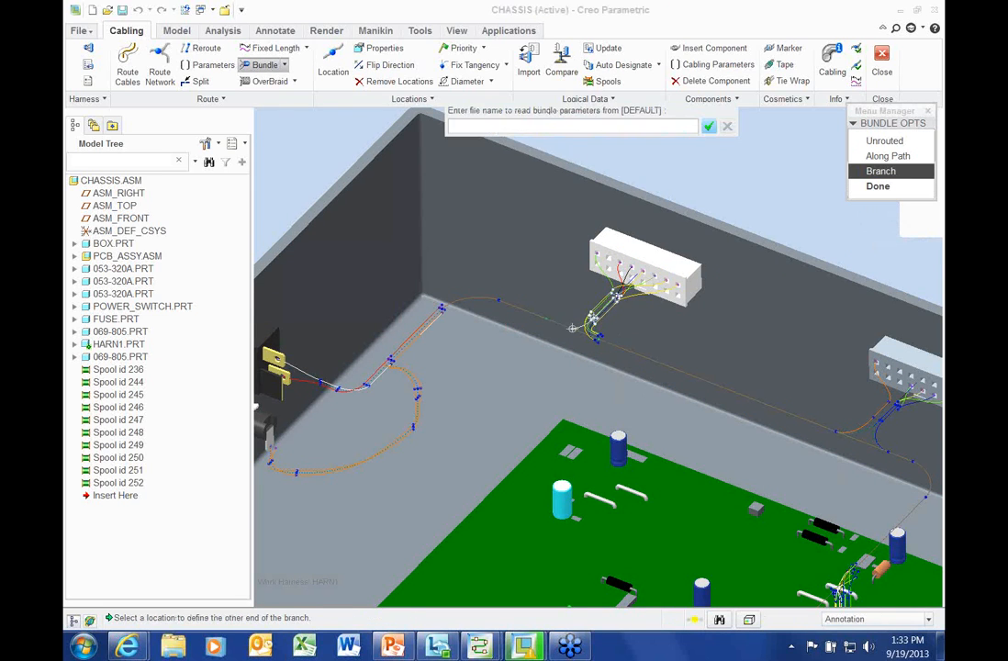
middle_click(617, 295)
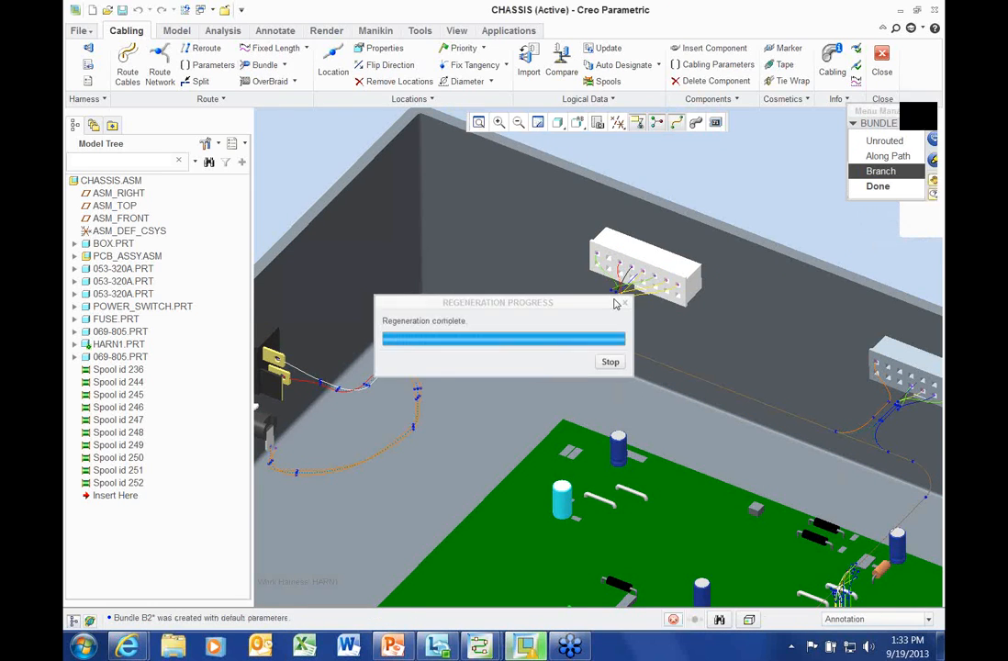
Add branch bundle B3 on the BUNDLE spool toward the right-wall connector, shown at full cable thickness
click(264, 65)
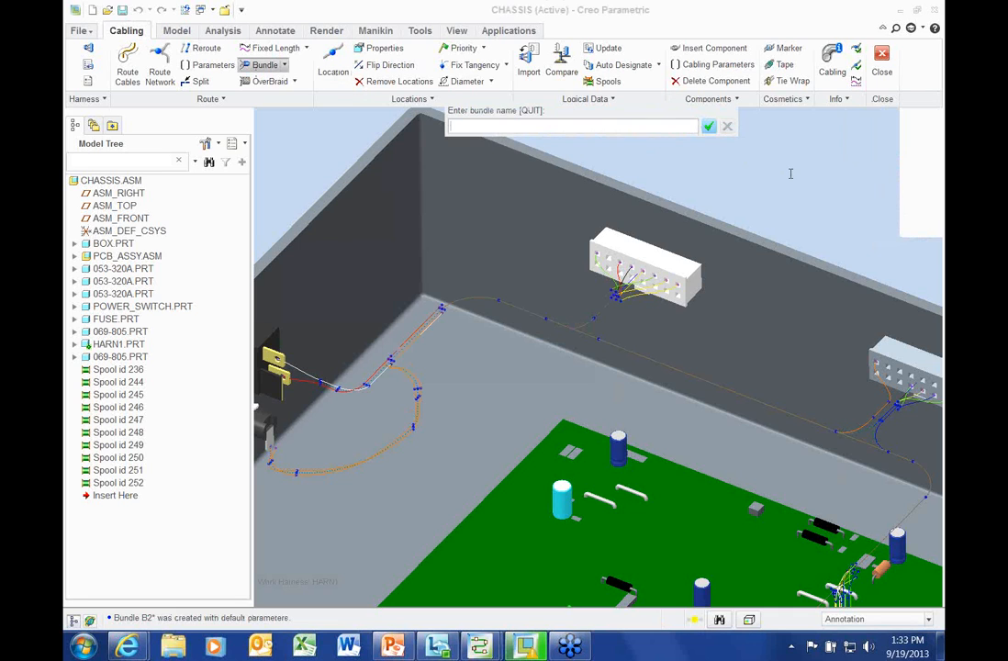
middle_click(791, 179)
click(879, 139)
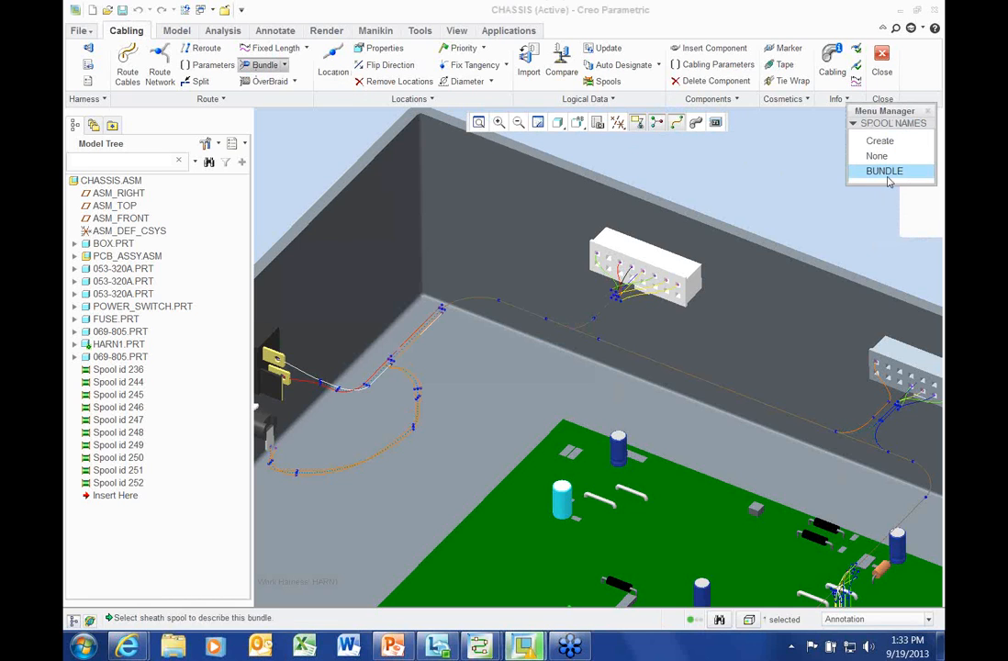
click(886, 170)
click(887, 185)
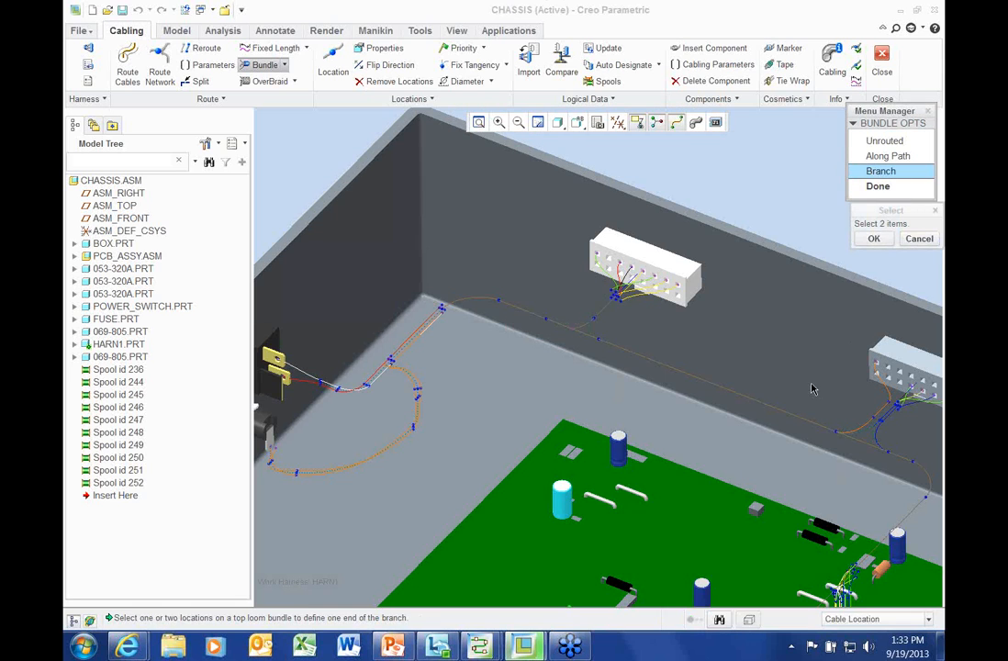
shift+middle_drag(745, 380, 596, 351)
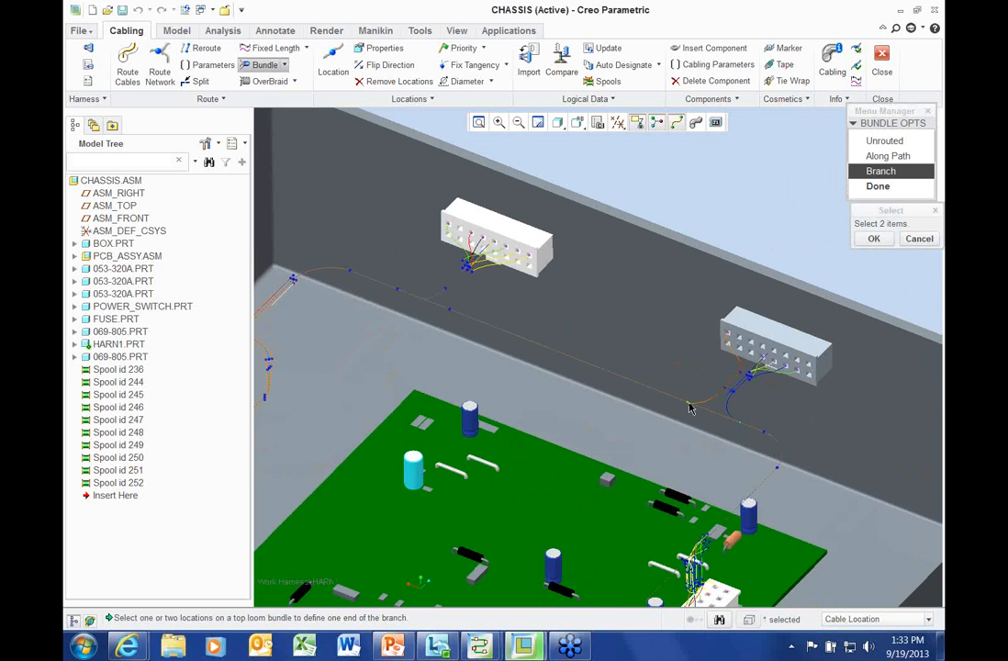
click(689, 403)
click(749, 375)
middle_click(749, 376)
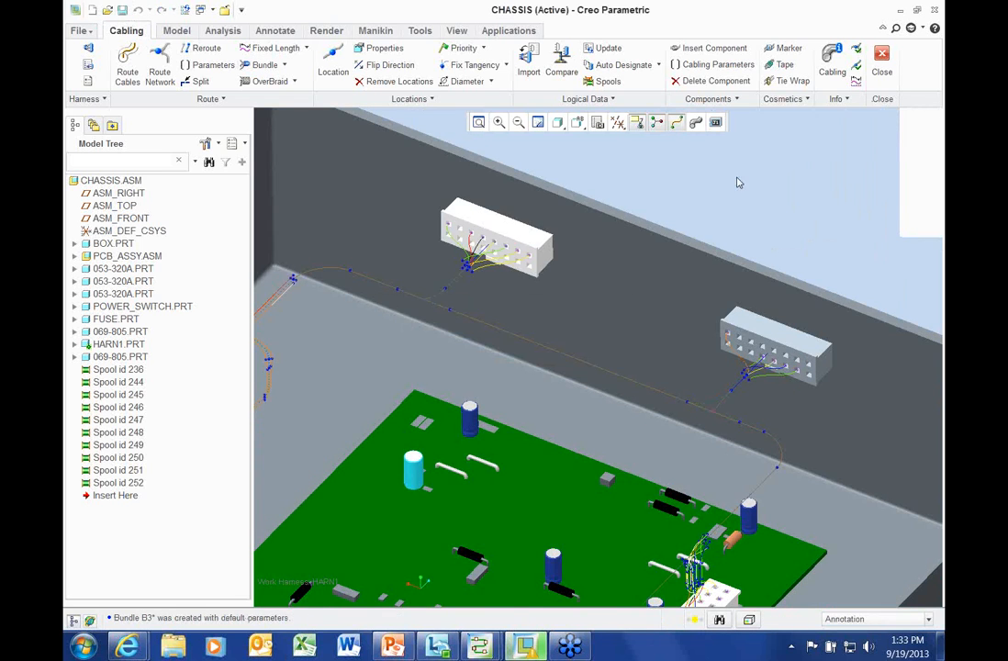
scroll(738, 174, up, 1)
scroll(740, 176, up, 2)
click(696, 123)
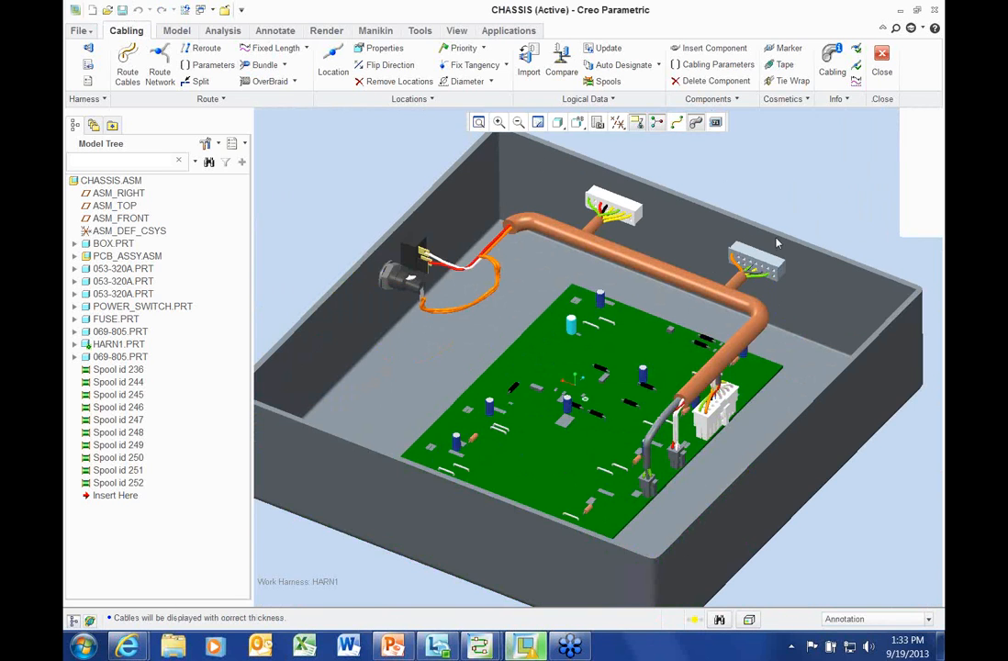
Create flat branch bundle B4 on the BUNDLE spool at the white board connector with default parameters
middle_drag(748, 261, 705, 468)
scroll(705, 468, down, 2)
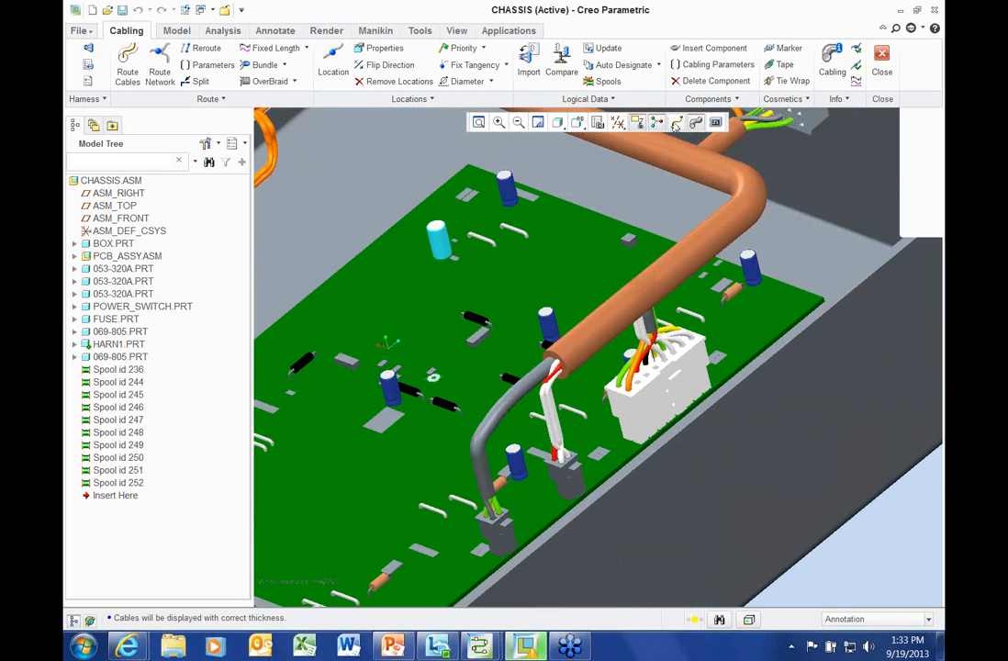
click(676, 126)
click(264, 65)
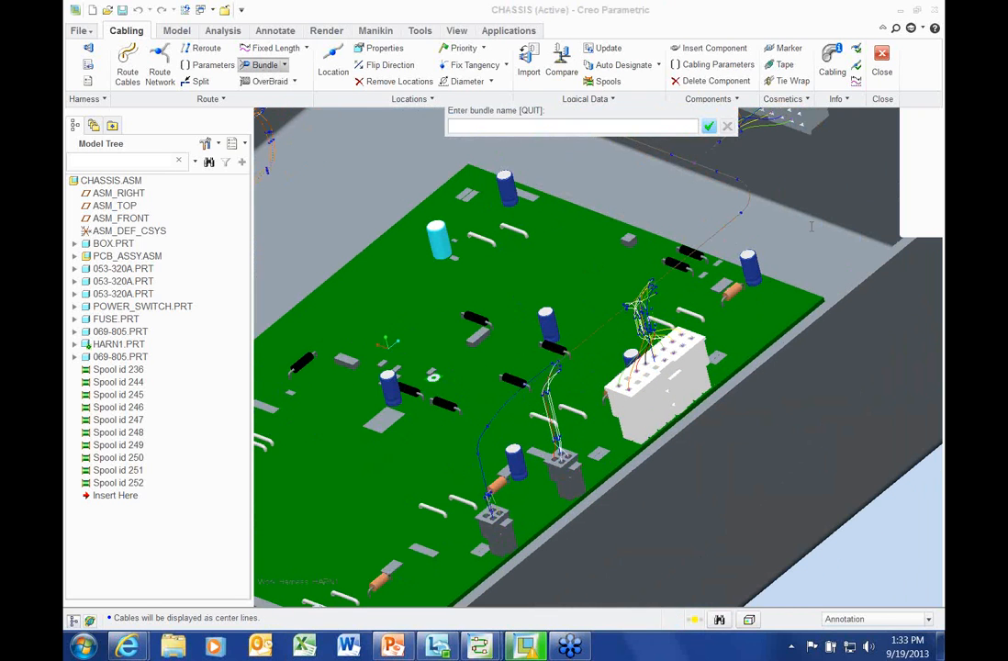
text(B4)
key(Return)
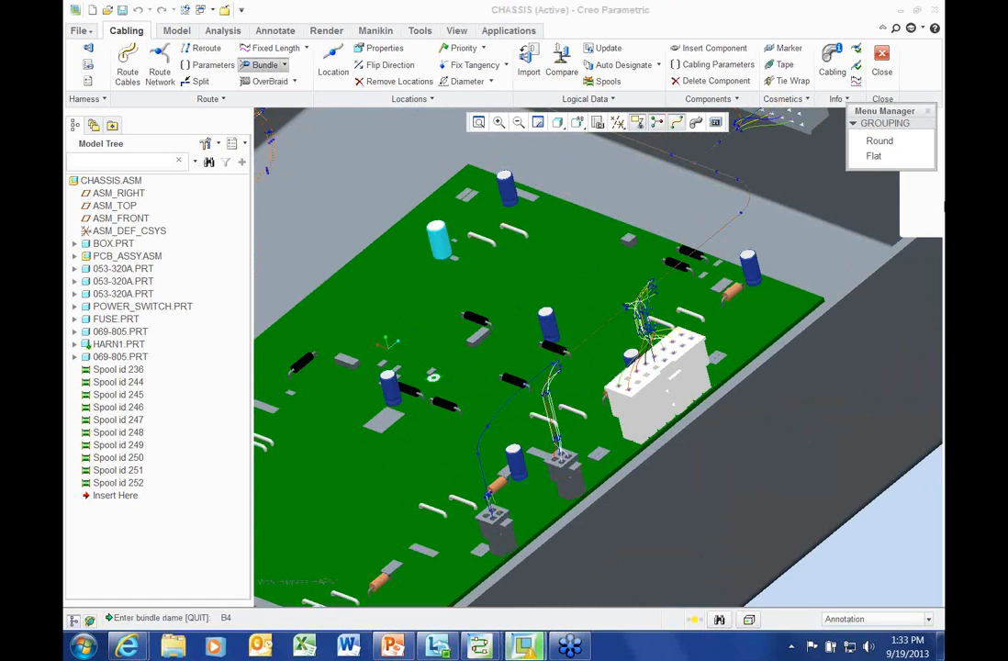
click(875, 154)
click(885, 171)
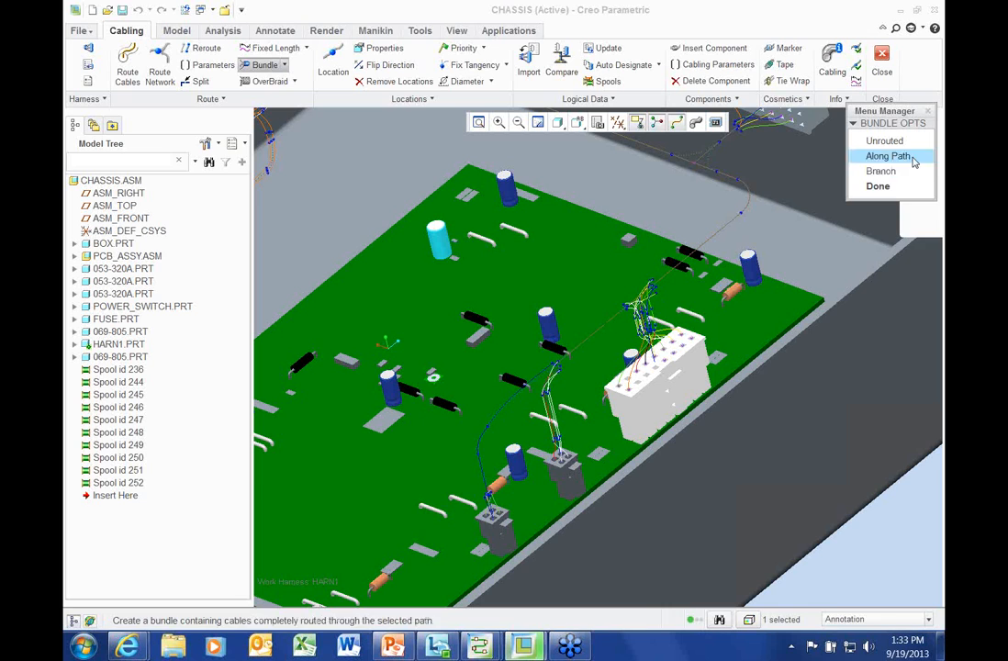
click(883, 171)
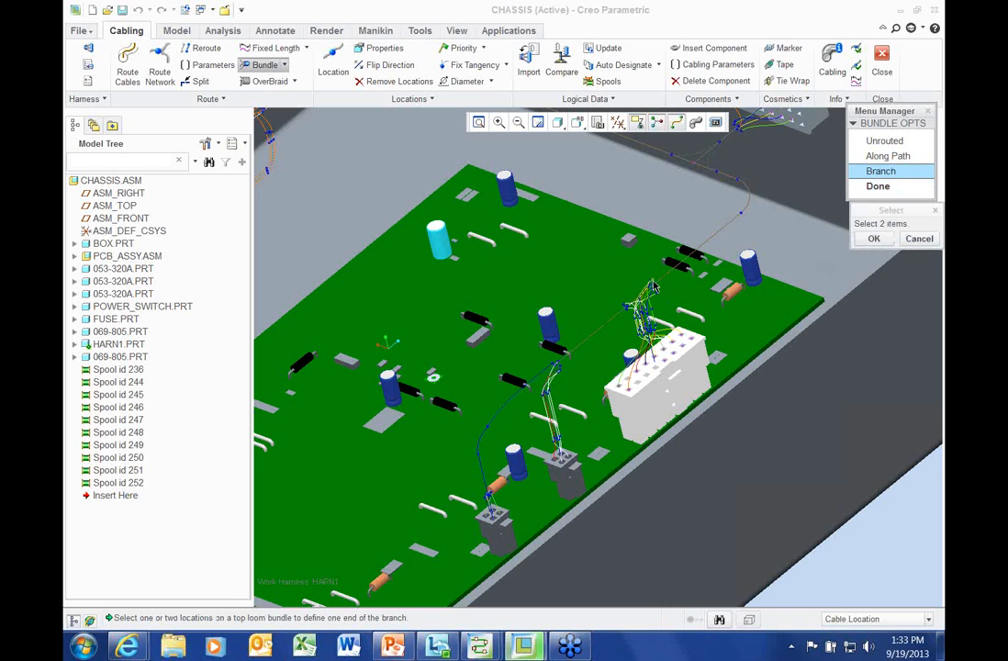
click(655, 340)
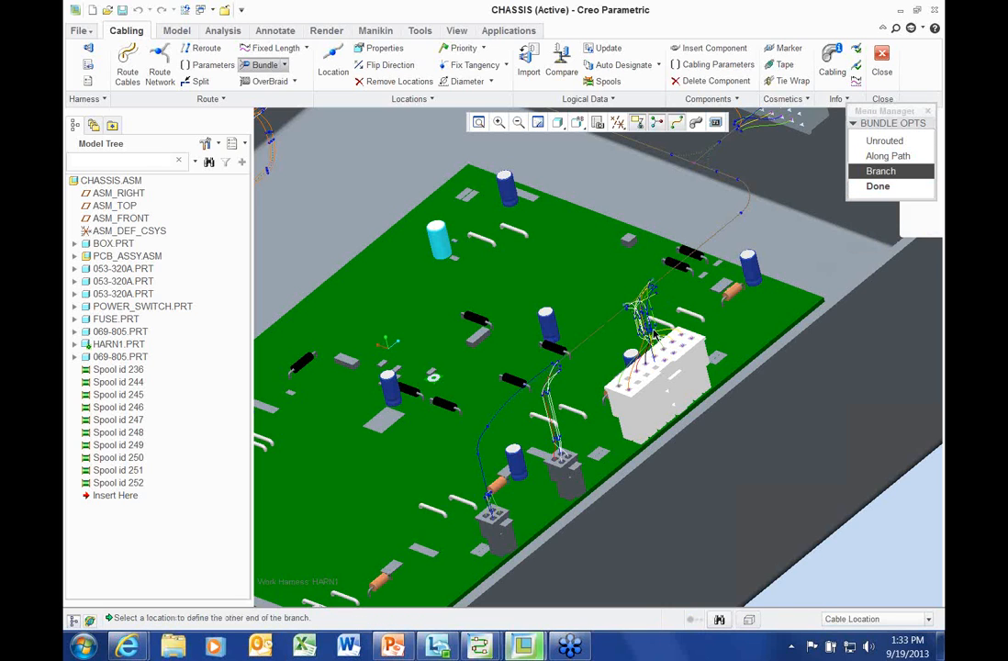
click(654, 336)
key(Return)
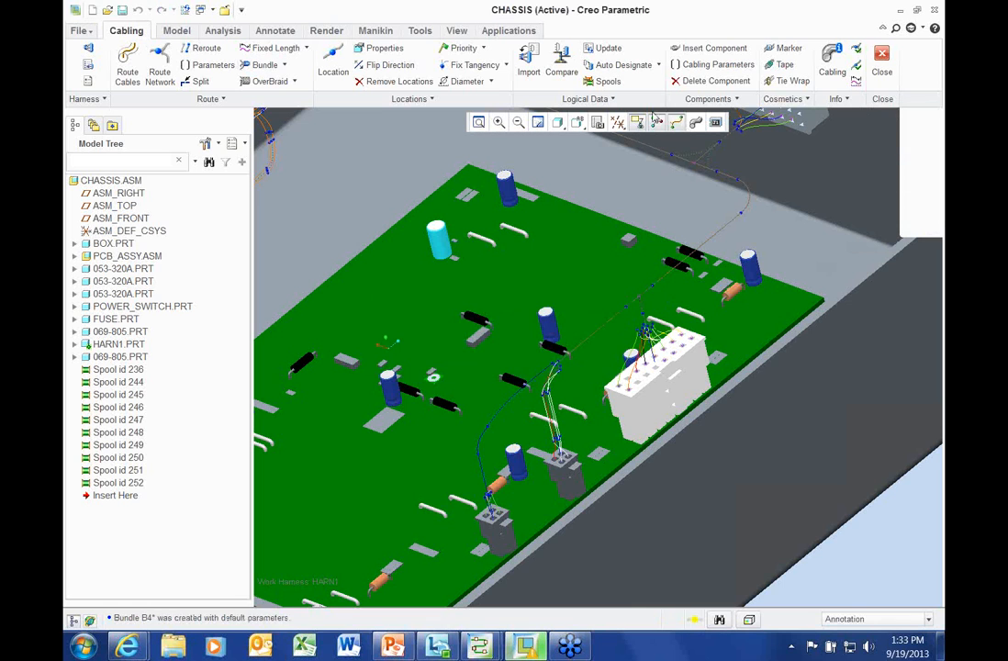
click(695, 124)
Save the CHASSIS assembly
scroll(615, 323, up, 3)
shift+middle_drag(611, 300, 632, 351)
key(ctrl+s)
key(Return)
Create a new harness manufacturing model named HARN_MFG
middle_drag(645, 285, 699, 267)
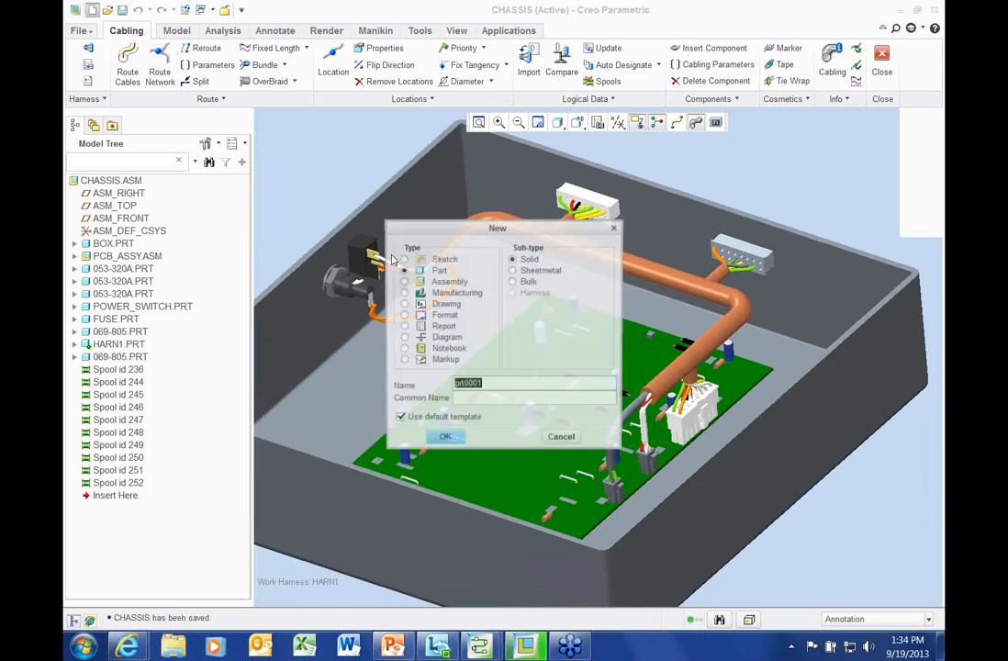
click(411, 293)
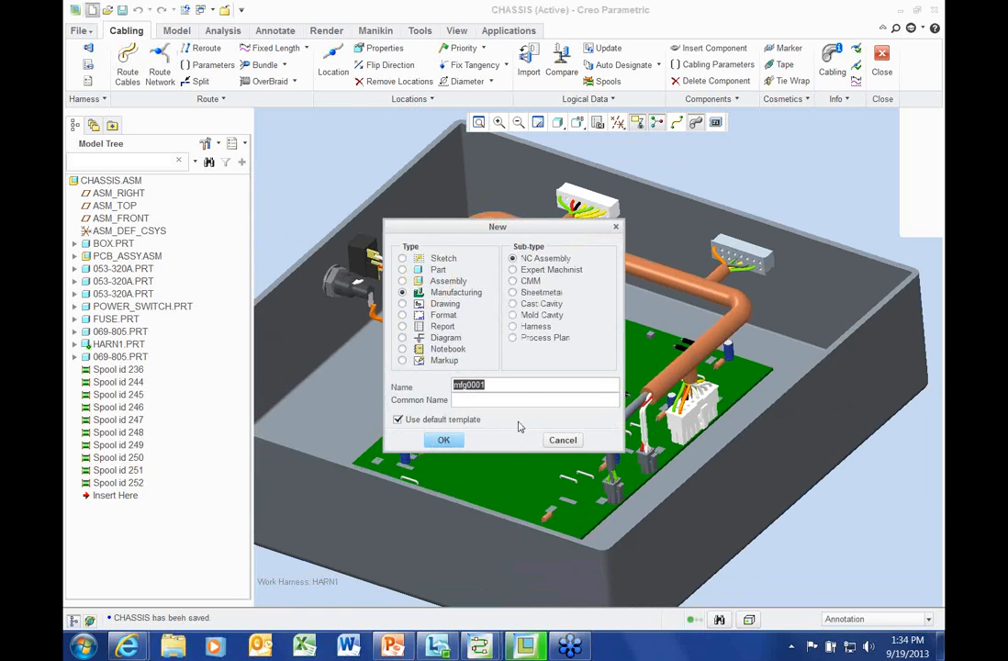
click(526, 327)
text(HARN_MFG)
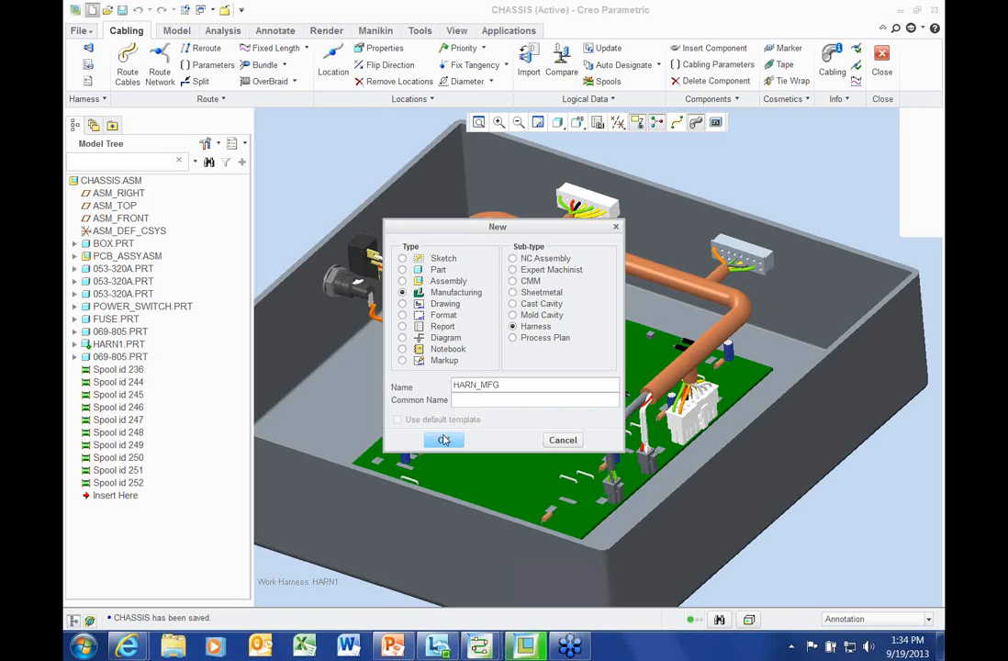
click(443, 440)
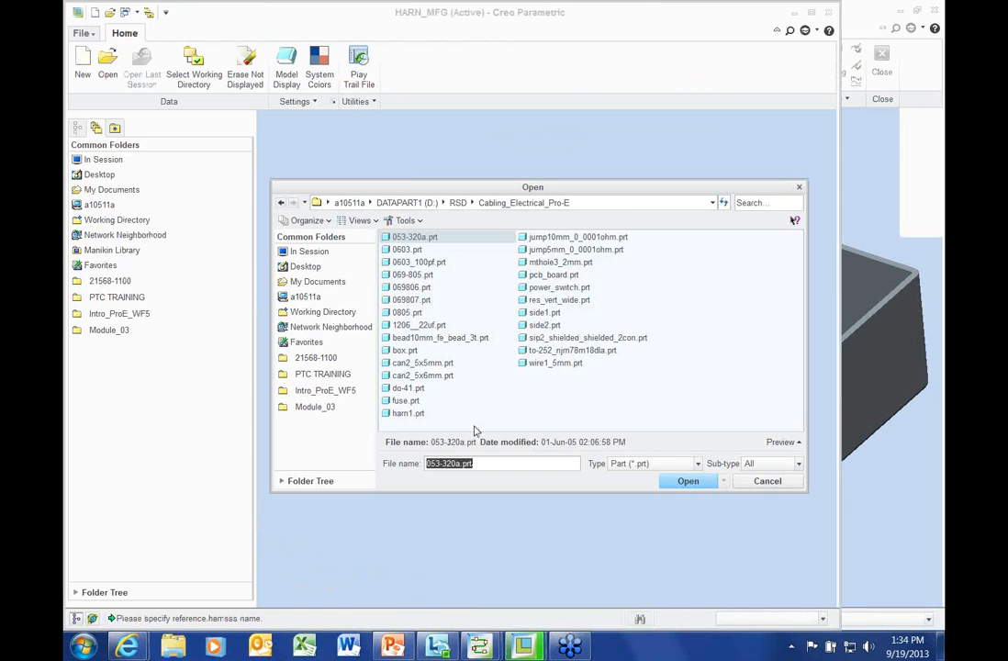
Reference harn1.prt and name the flat harness assembly HARN_FLAT
click(404, 413)
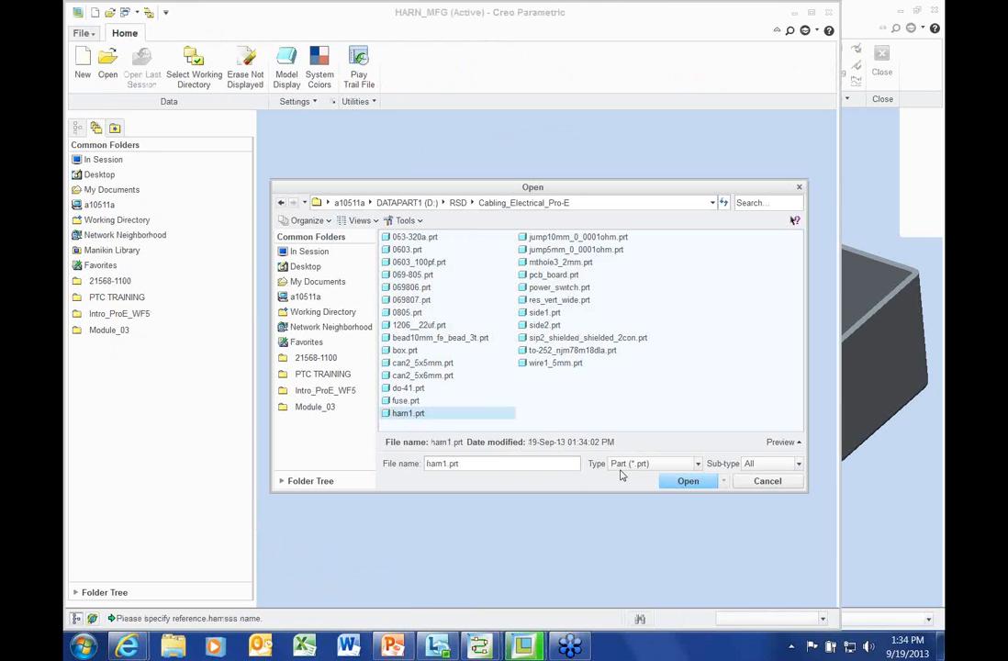
click(686, 480)
click(465, 412)
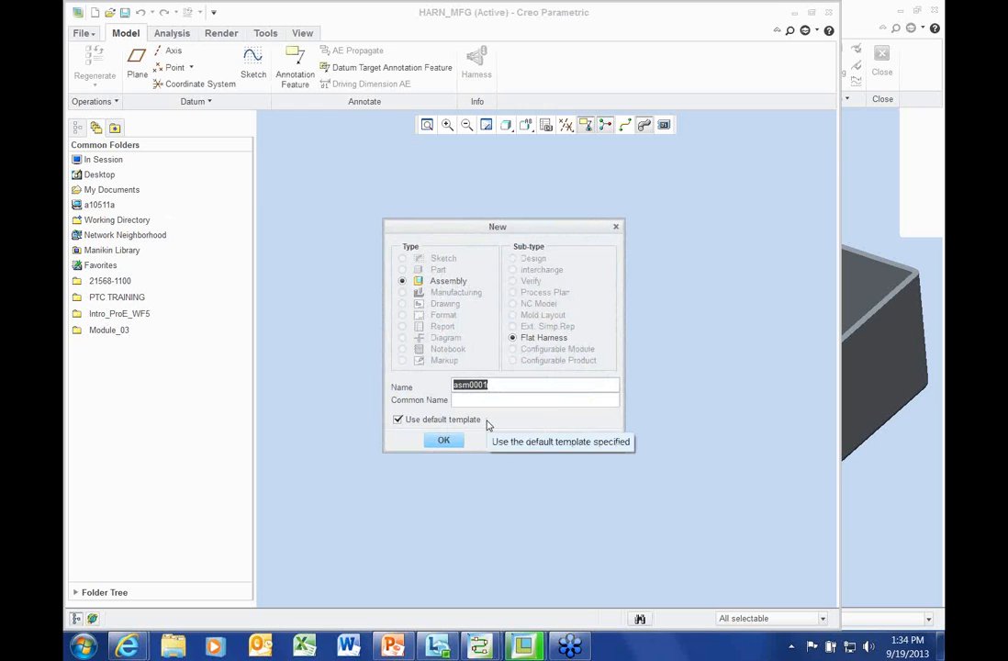
text(HARN_FLAT)
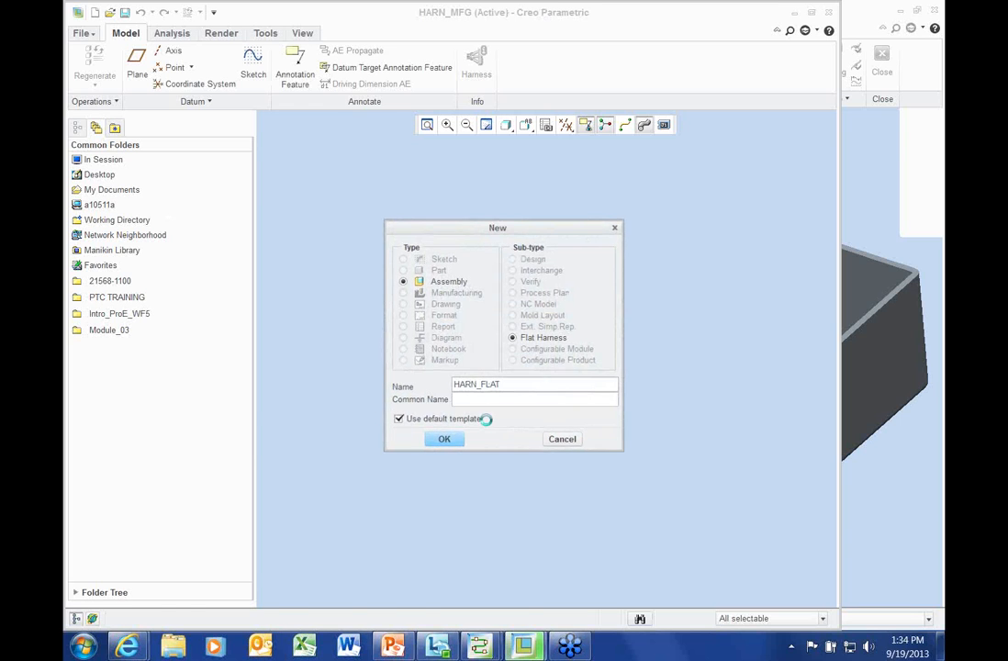
key(Return)
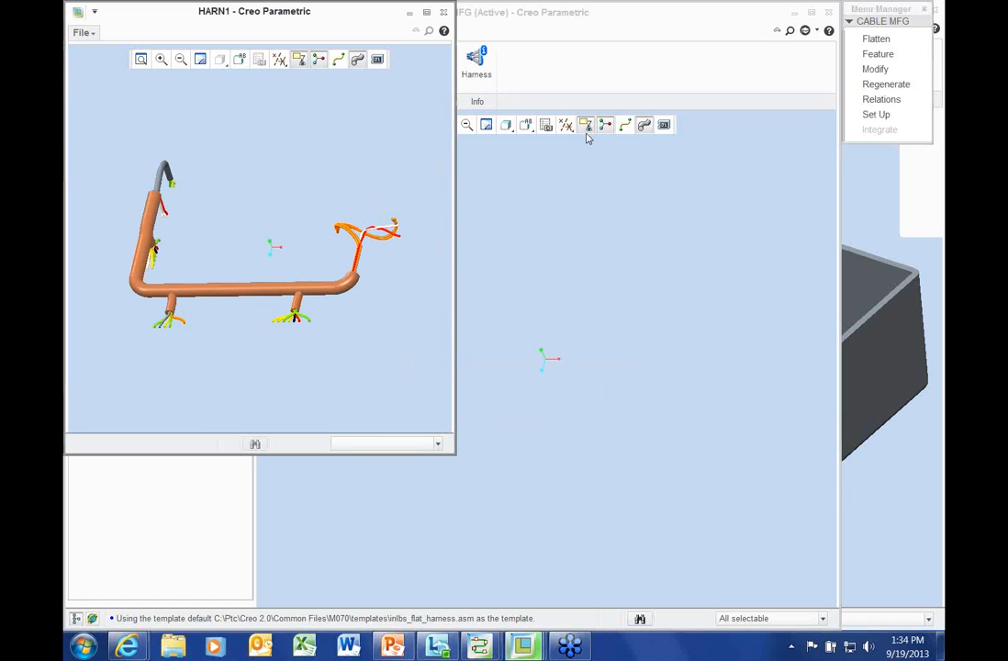
Turn on datum plane display and show cables as centrelines
click(567, 128)
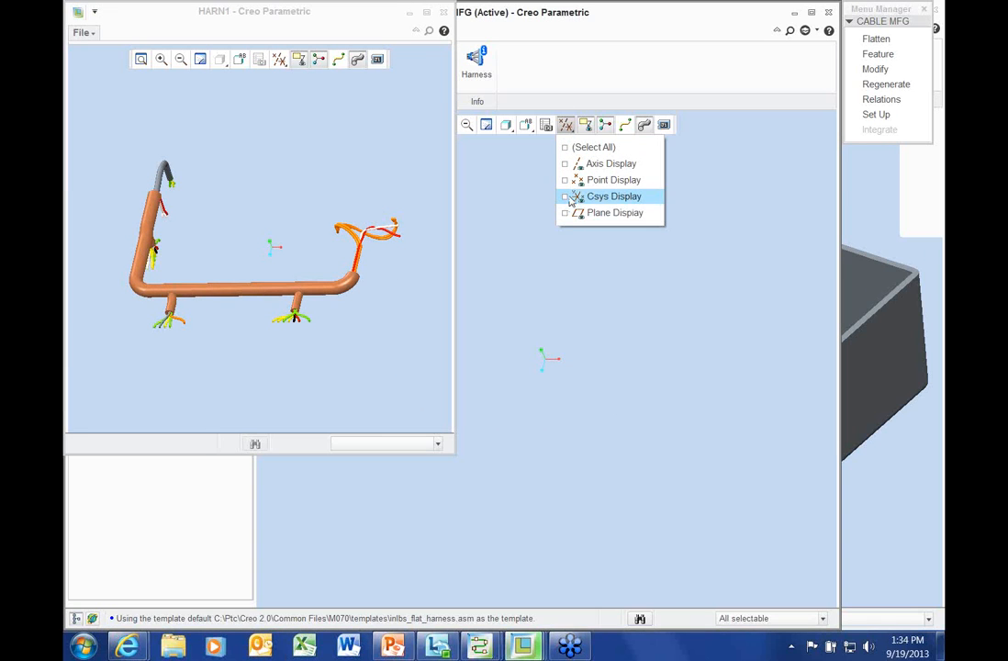
click(570, 213)
click(761, 220)
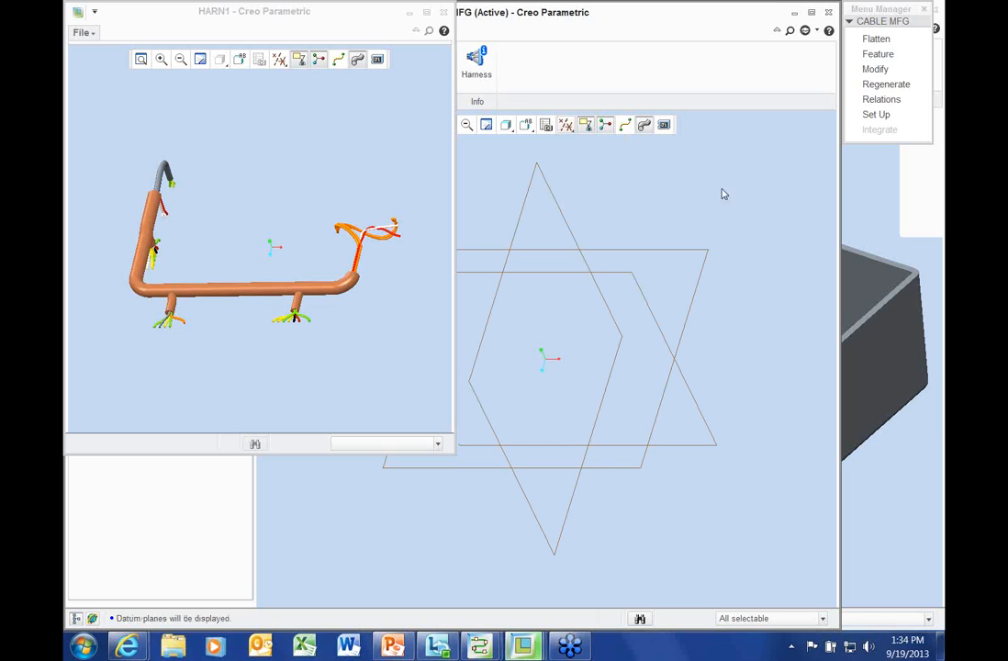
click(626, 127)
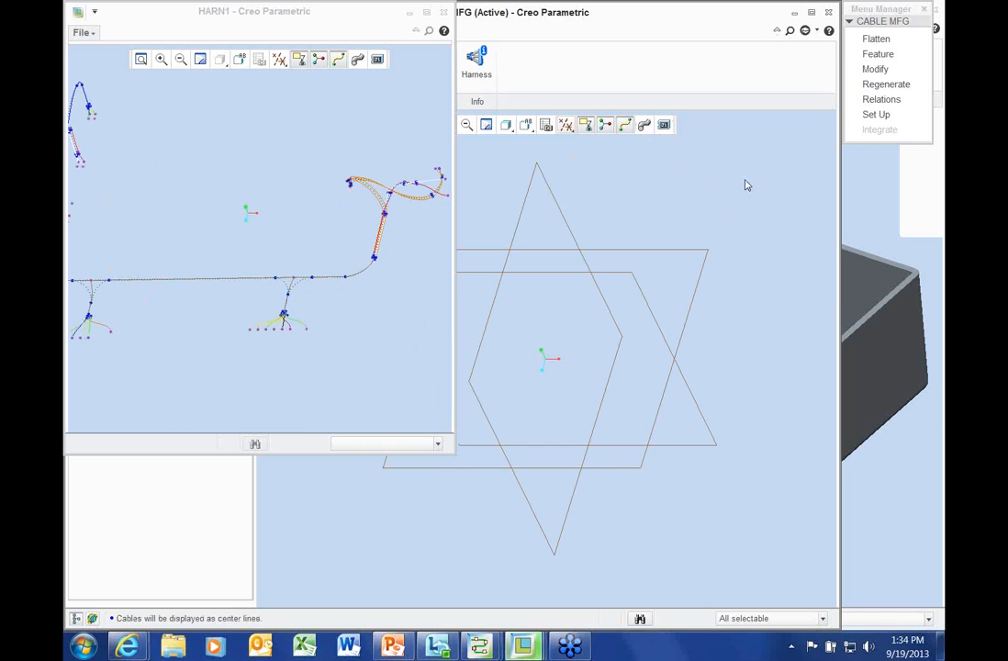
Flatten the harness from a picked start point with automatic fan-out and the default 0.2104 bend radius
click(877, 42)
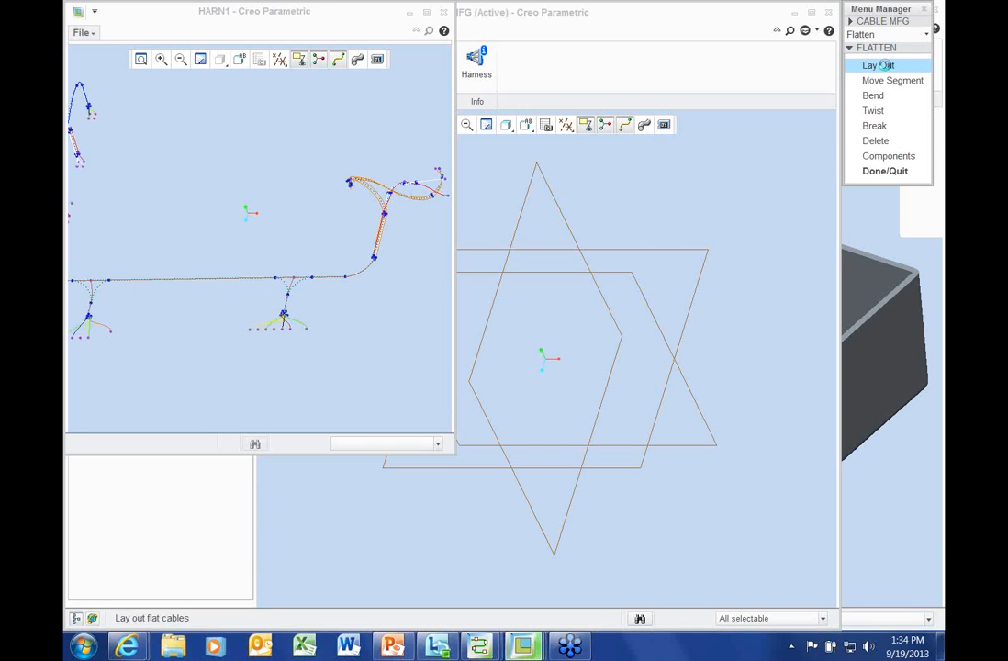
click(879, 65)
click(275, 277)
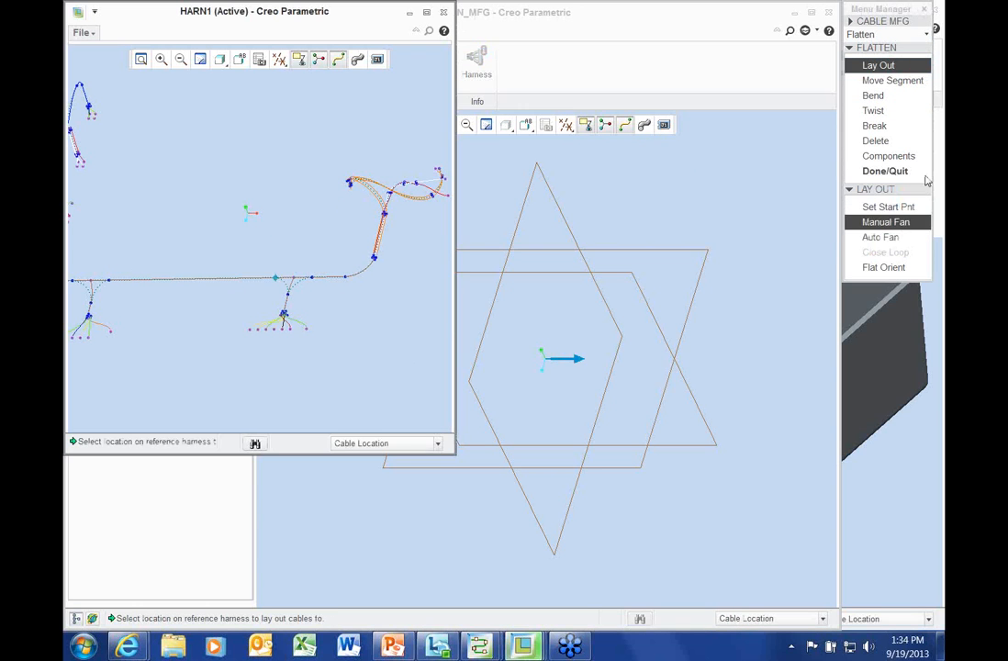
click(881, 238)
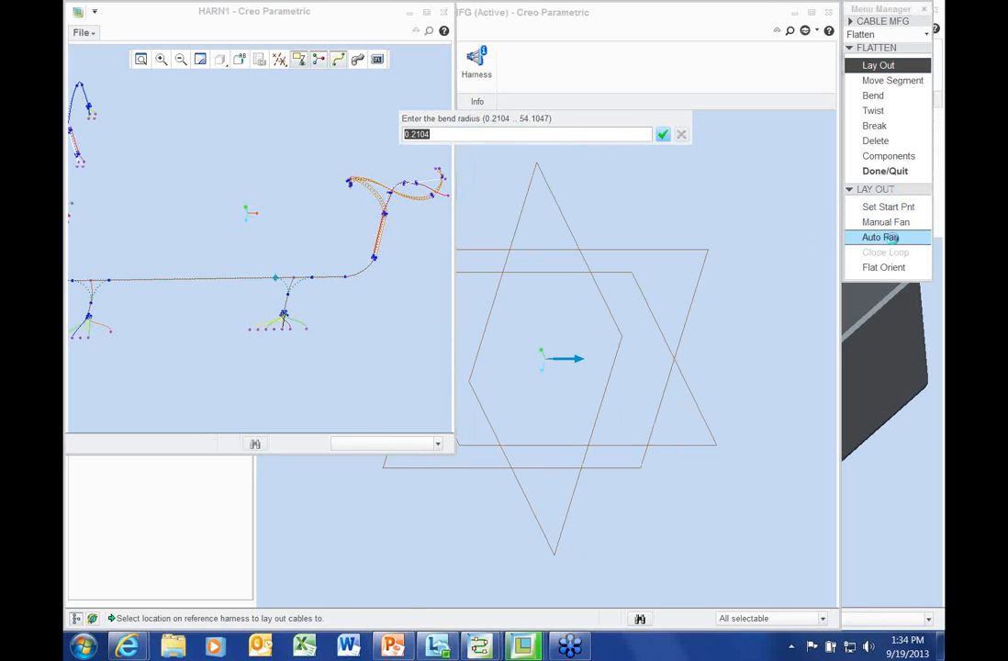
key(Return)
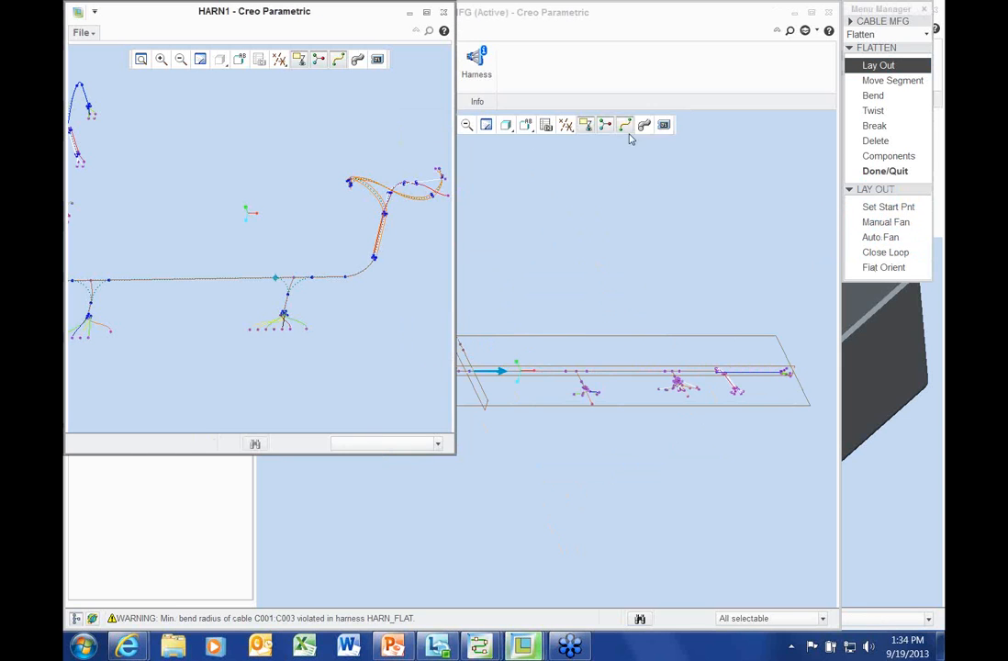
click(644, 125)
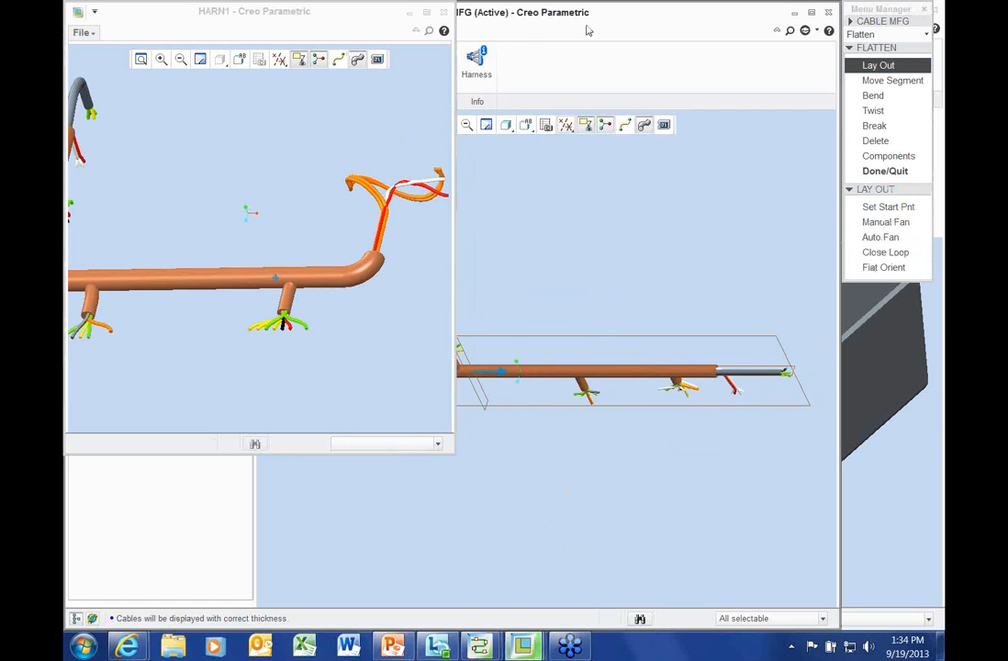
Assemble all connectors onto the flattened harness and return to CABLE MFG
click(645, 20)
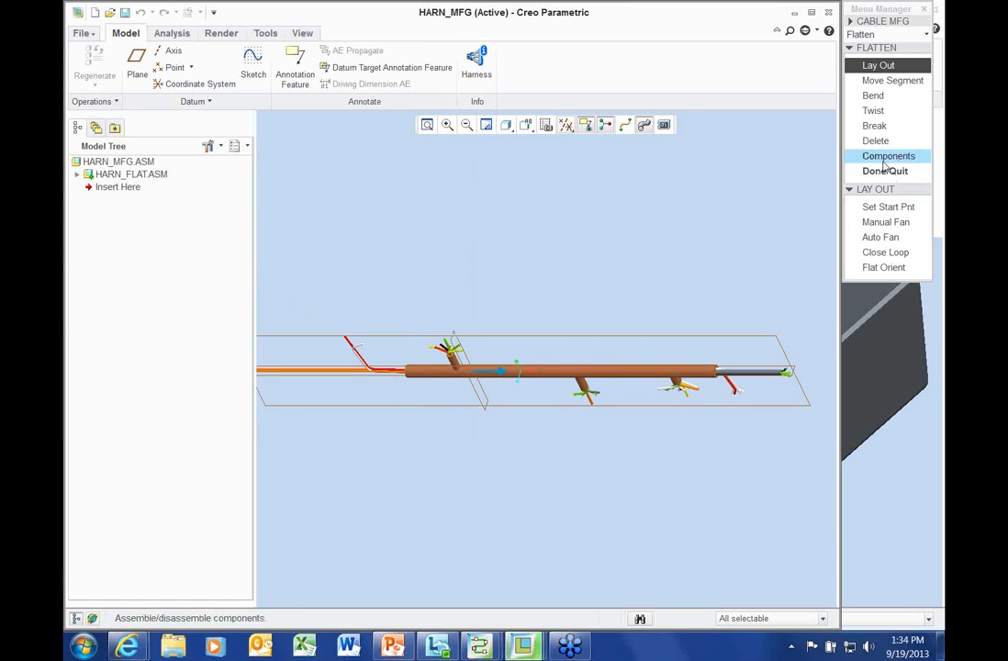
middle_drag(568, 346, 565, 303)
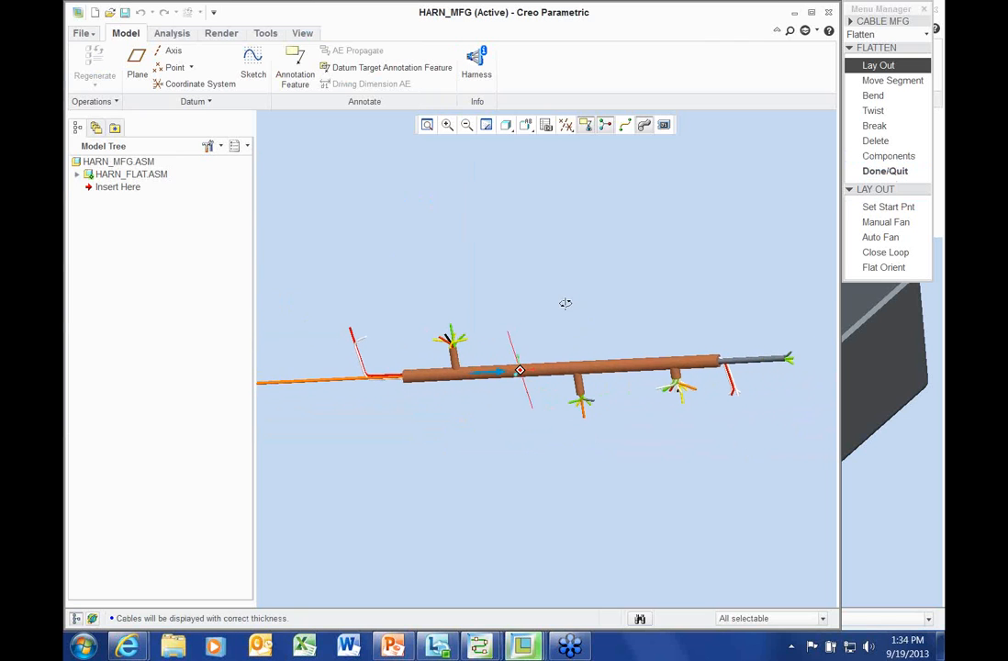
click(888, 156)
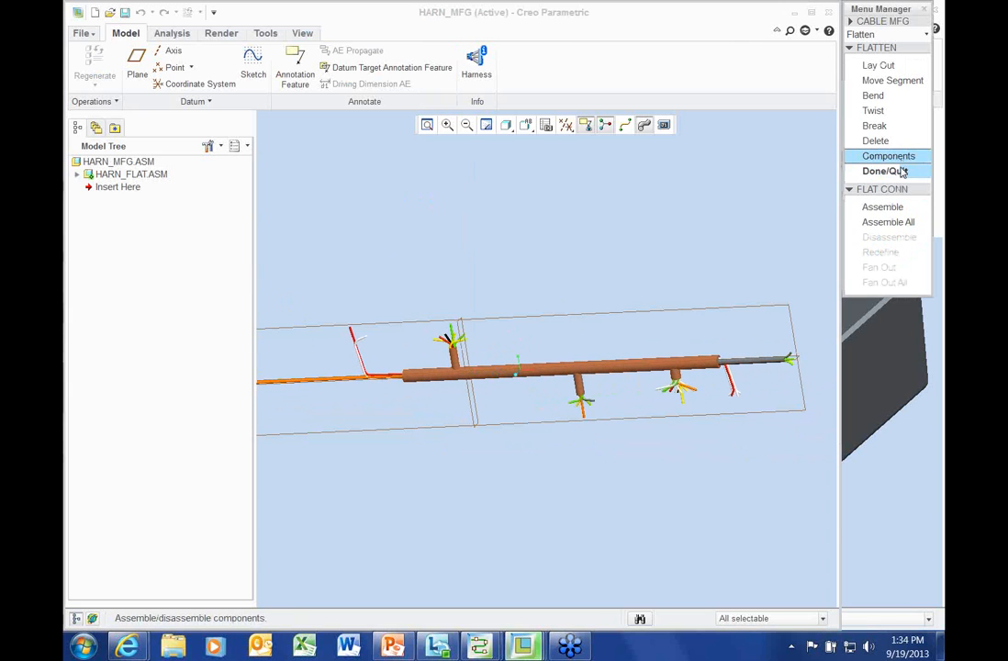
click(887, 221)
scroll(725, 412, down, 3)
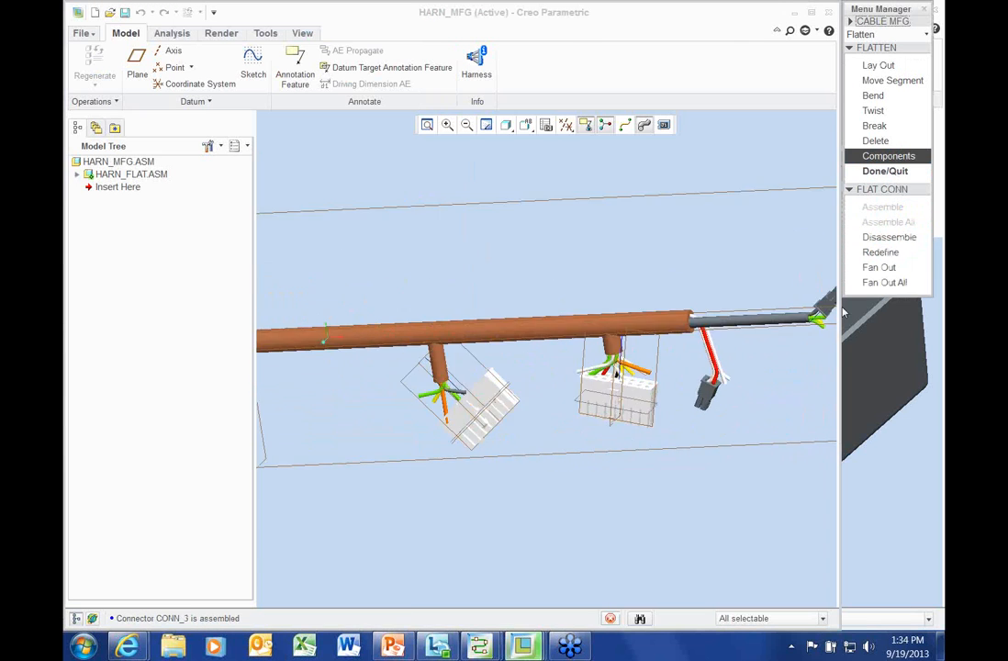
click(885, 171)
scroll(715, 315, down, 5)
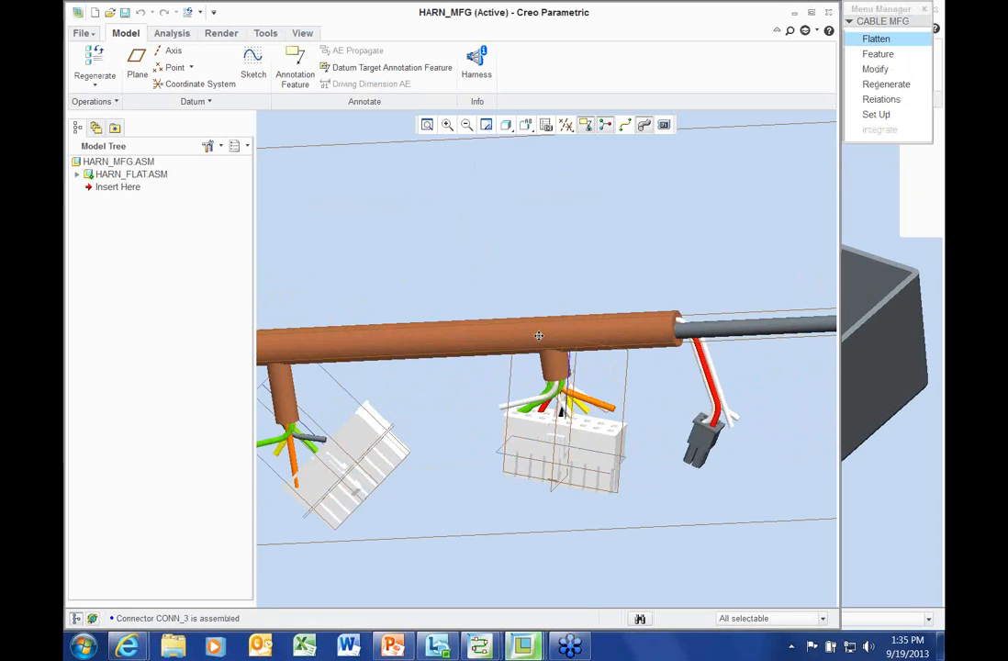
Move the connector's flat segments to new positions with Move Segment
click(875, 38)
click(891, 81)
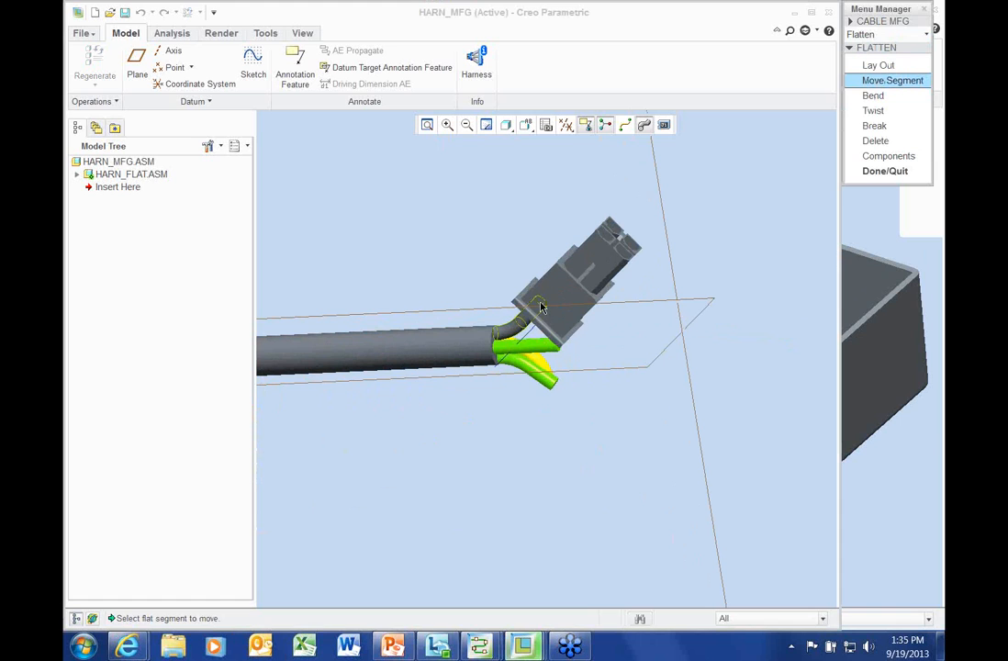
click(541, 307)
click(551, 319)
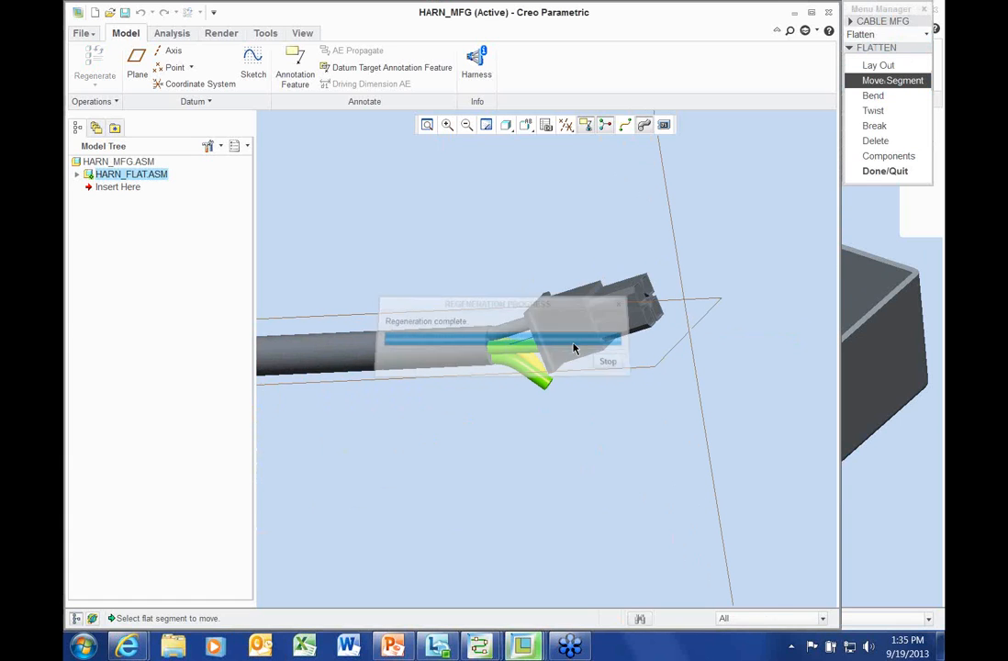
click(547, 330)
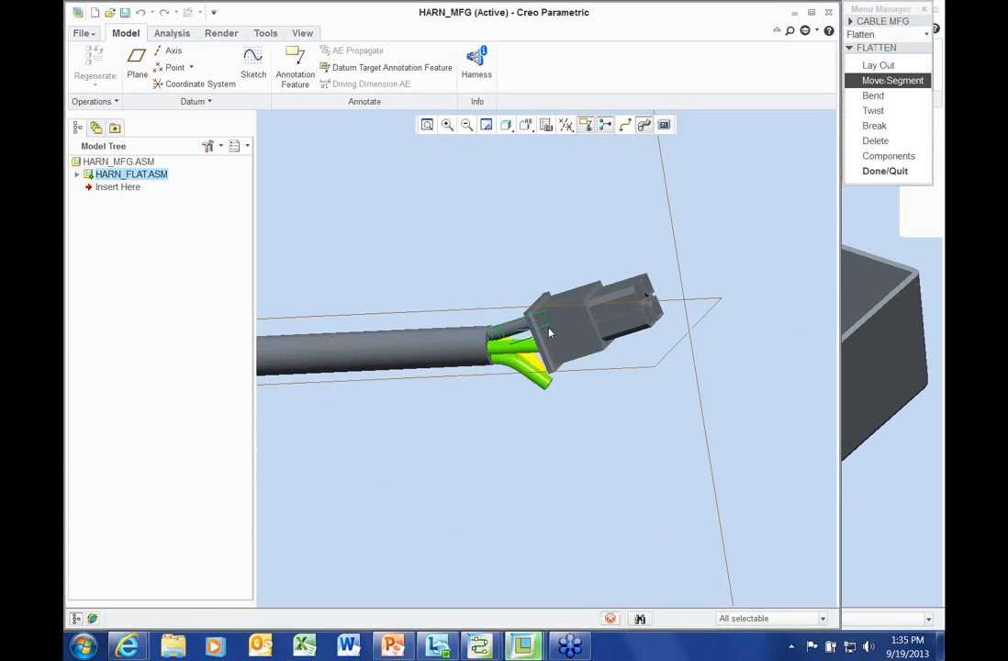
click(550, 333)
click(542, 378)
click(545, 378)
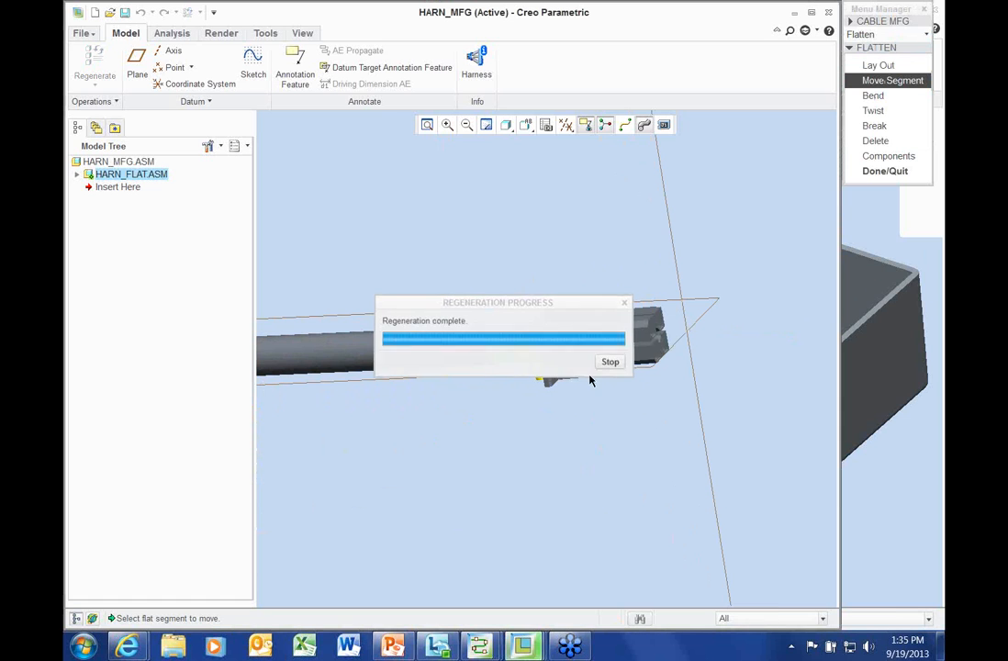
Reposition the red-and-white and curved wire segments near the small connector
shift+middle_drag(560, 394, 789, 328)
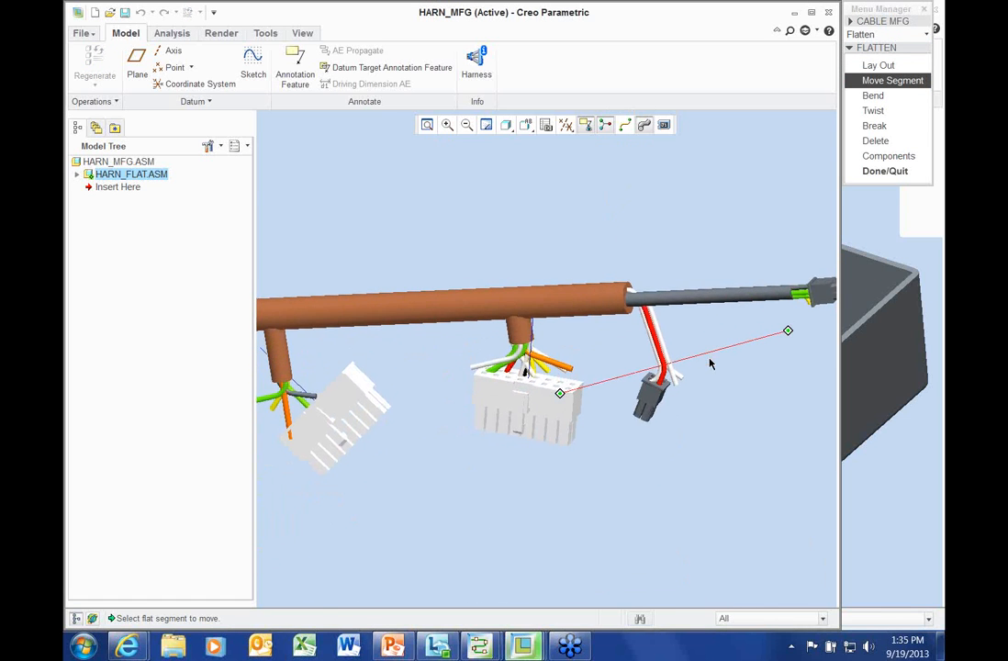
scroll(710, 363, down, 5)
click(595, 402)
click(603, 428)
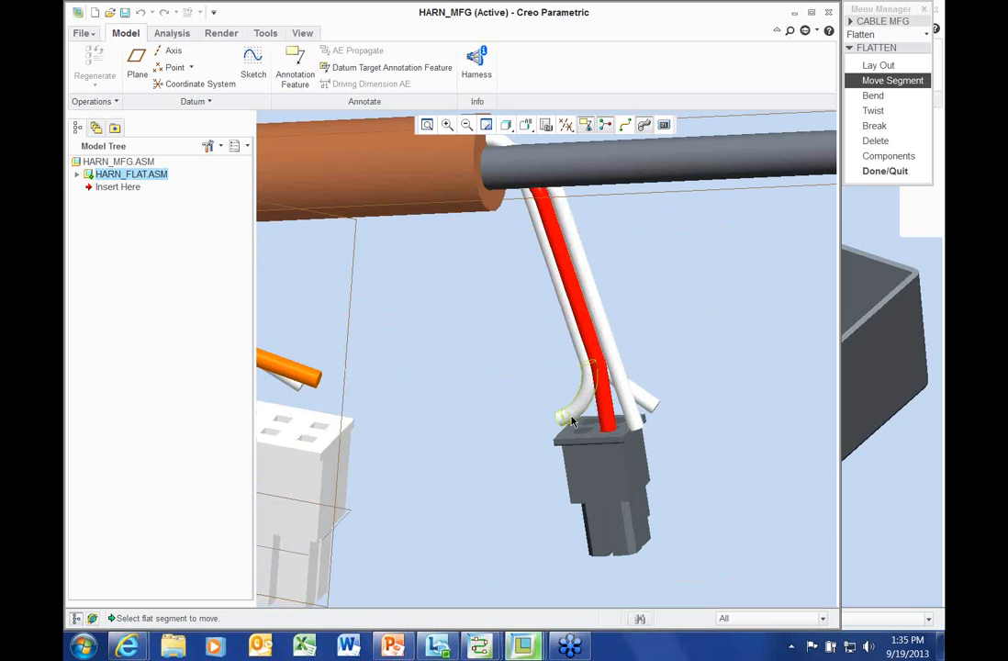
click(565, 431)
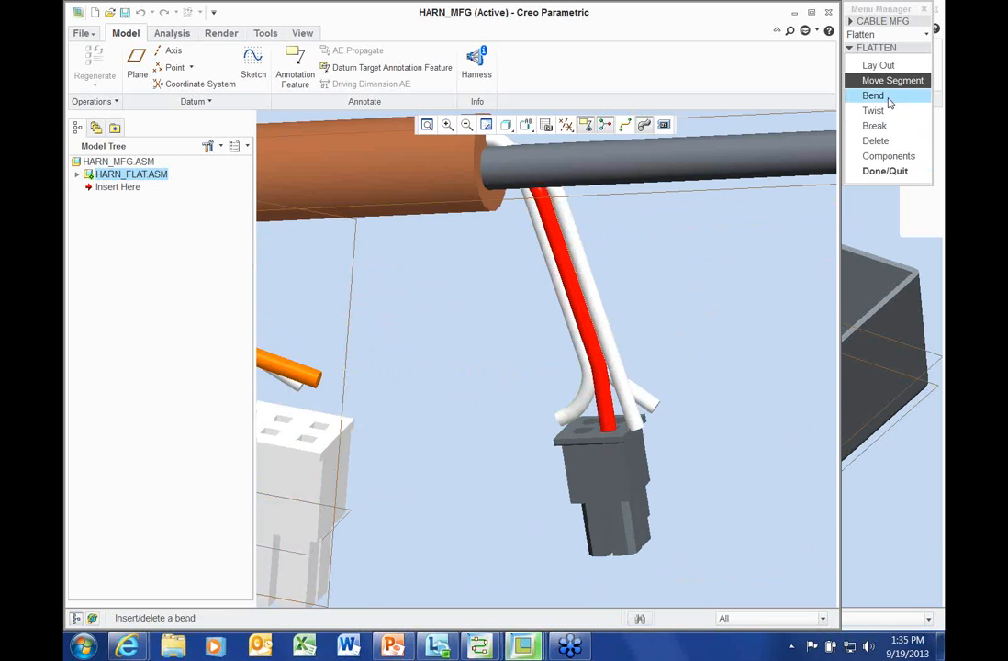
click(625, 124)
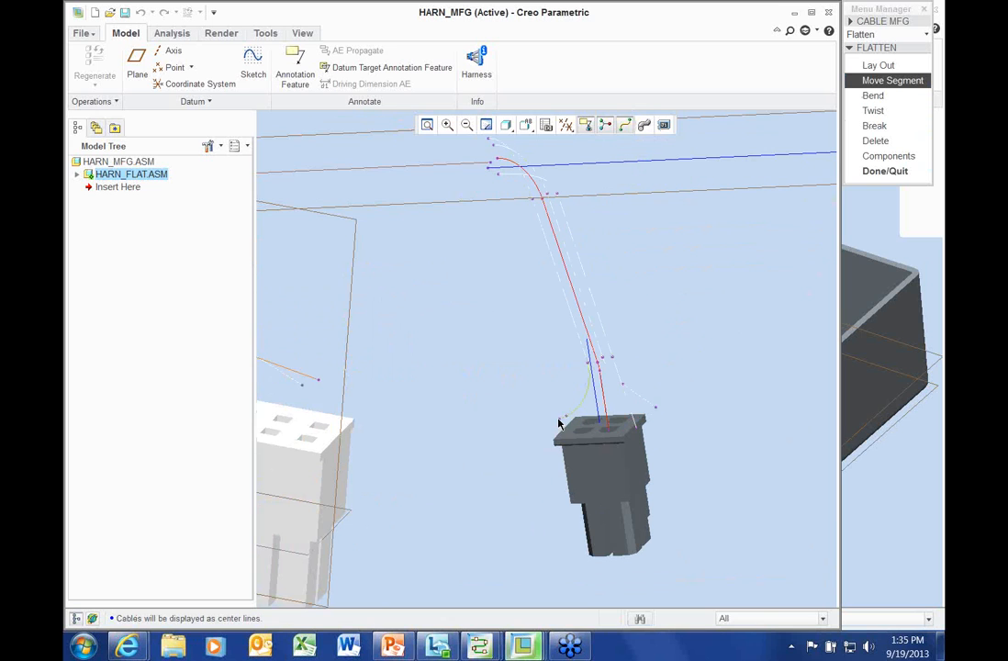
click(562, 424)
click(576, 437)
scroll(675, 407, down, 3)
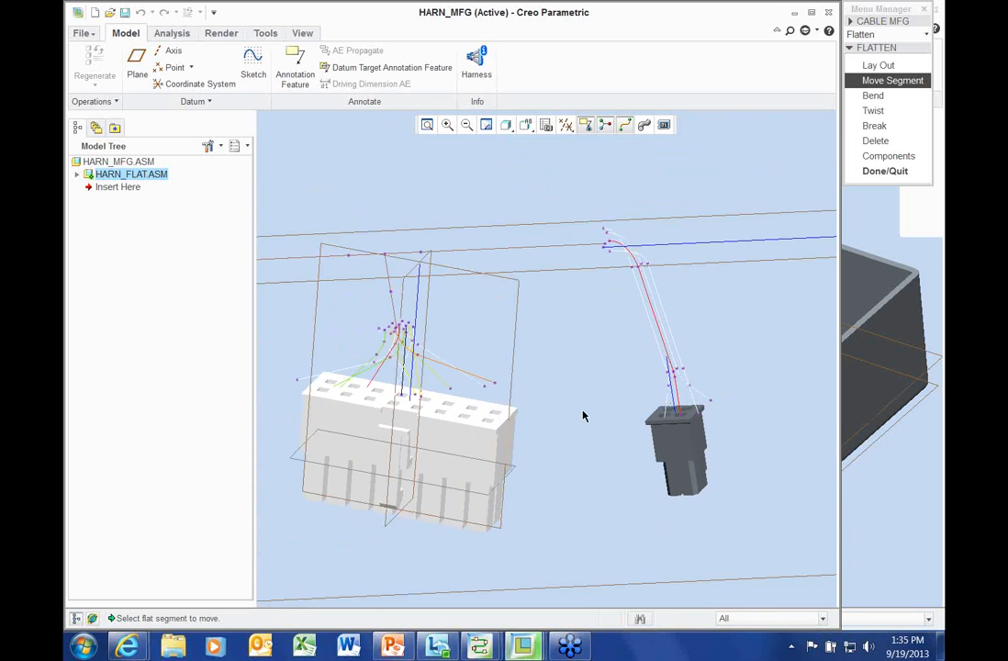
click(885, 171)
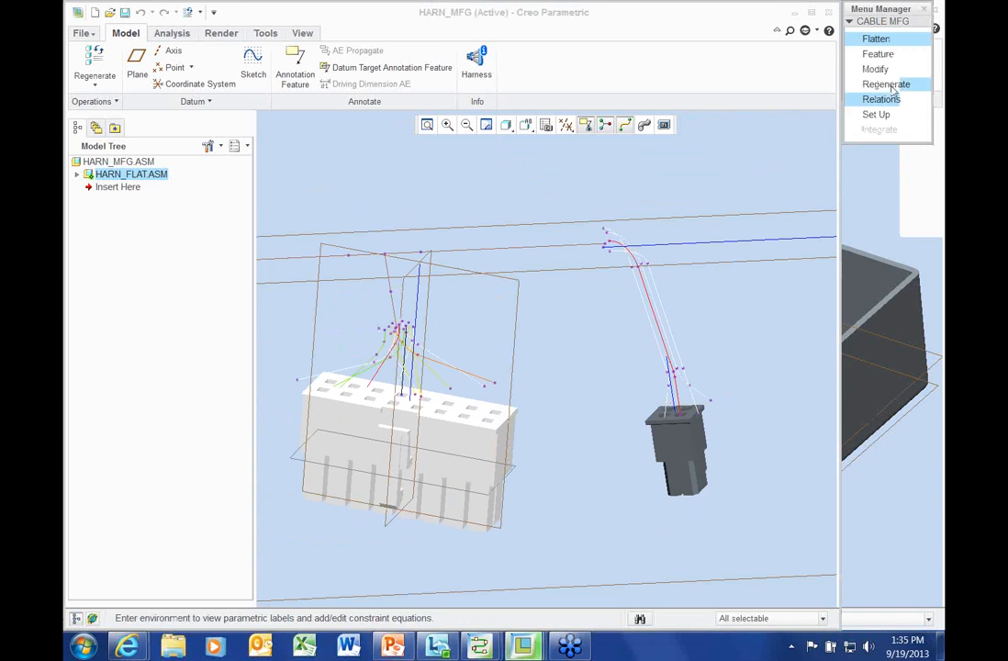
Change the wire's bend angle to 45 degrees and regenerate the flat harness
click(874, 69)
click(633, 252)
click(662, 268)
text(45)
key(Return)
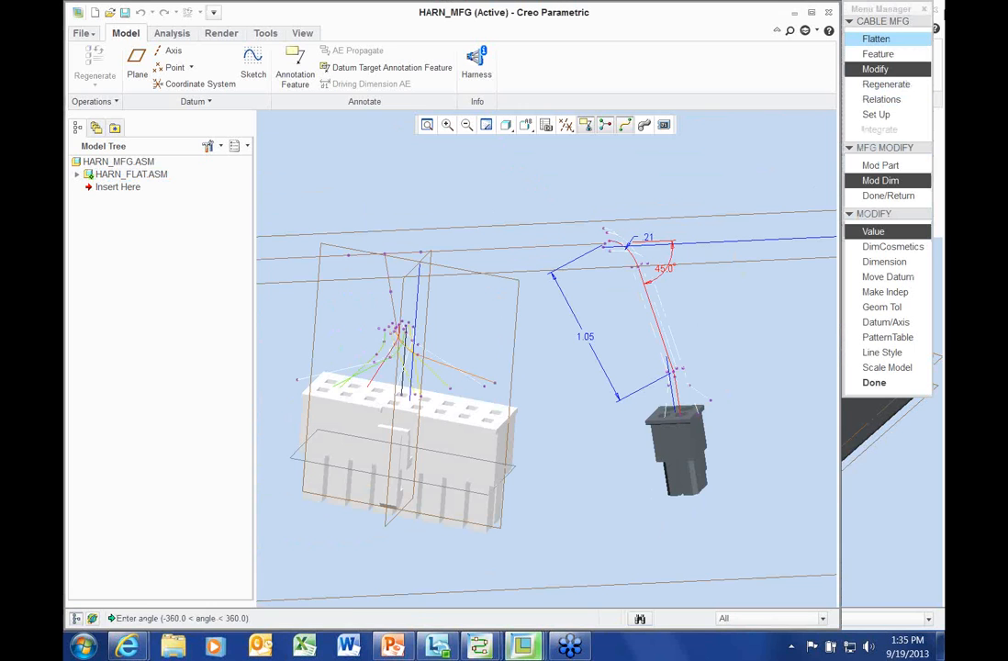
click(886, 83)
click(873, 82)
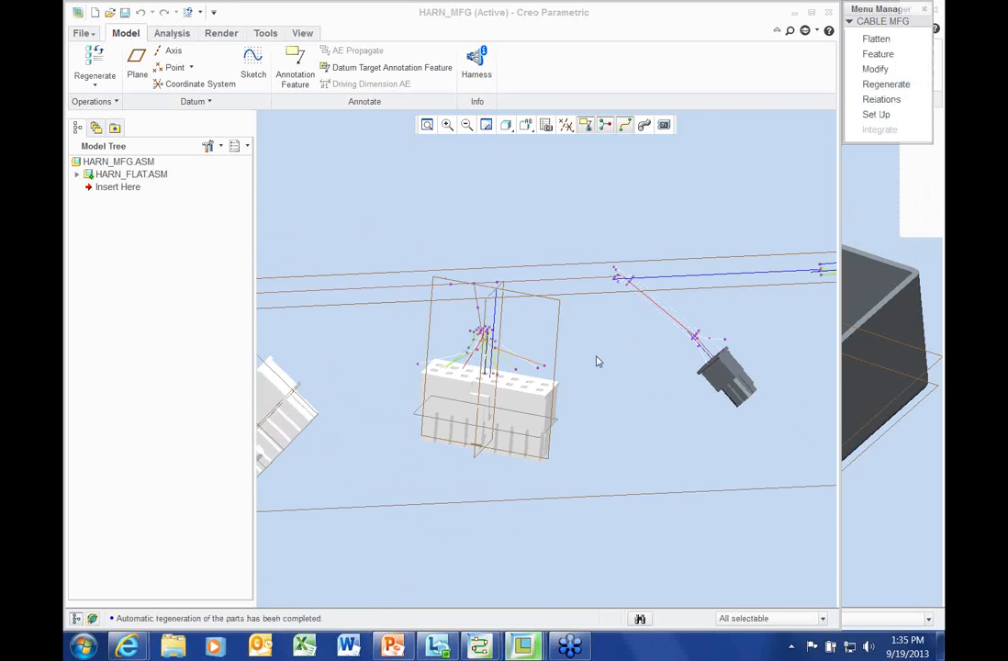
Hide the datum planes and look over the large connector
click(565, 126)
click(578, 218)
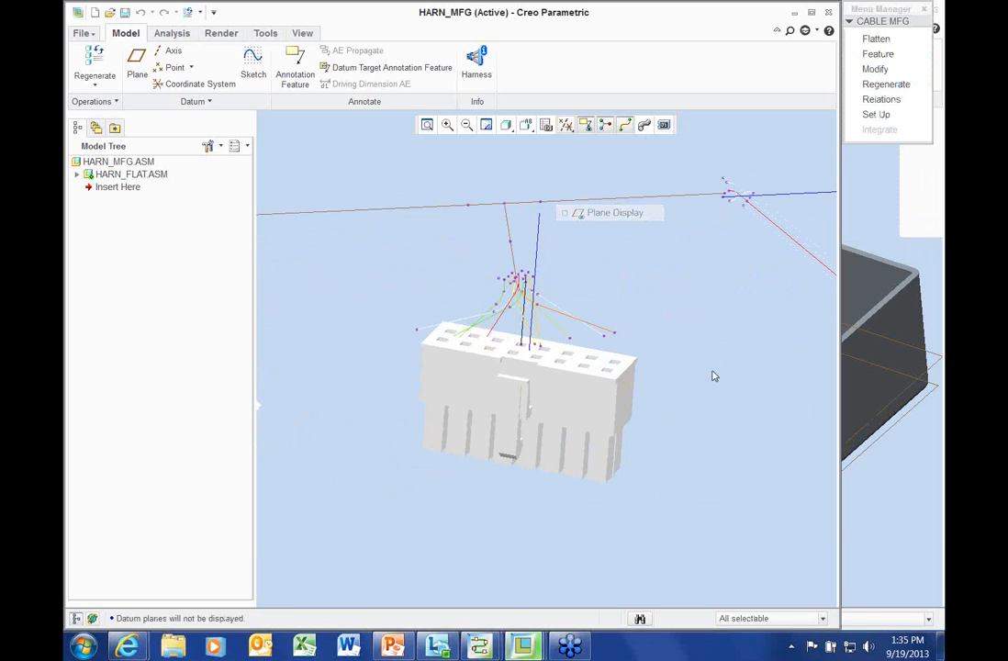
scroll(714, 371, up, 2)
middle_drag(592, 353, 599, 330)
scroll(829, 270, down, 1)
scroll(829, 274, down, 1)
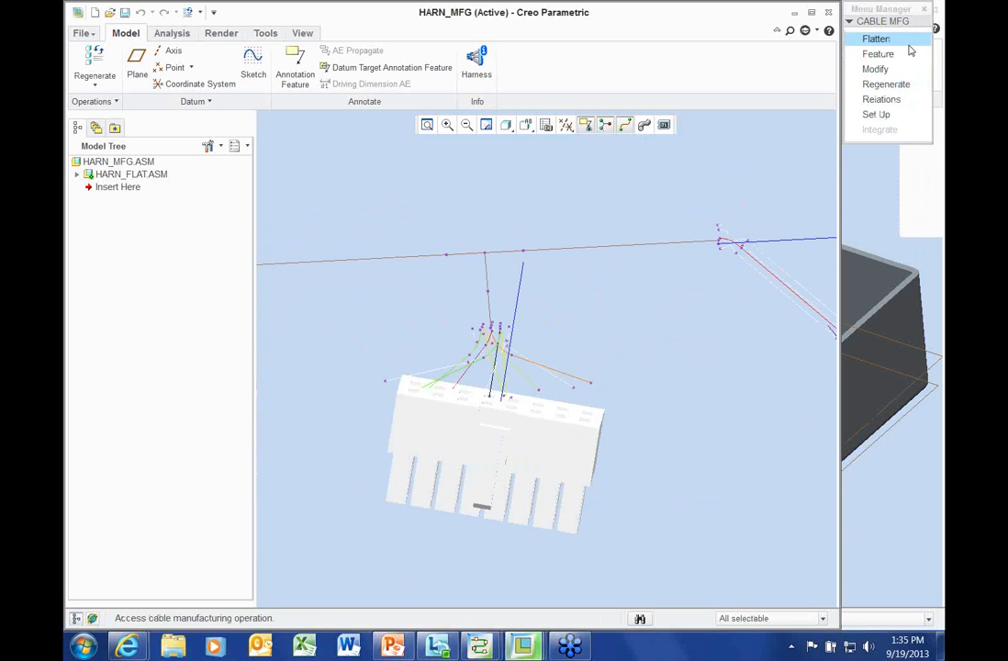
Move the flat wires at the large connector, shifting the yellow-green segment further left
click(876, 38)
click(892, 79)
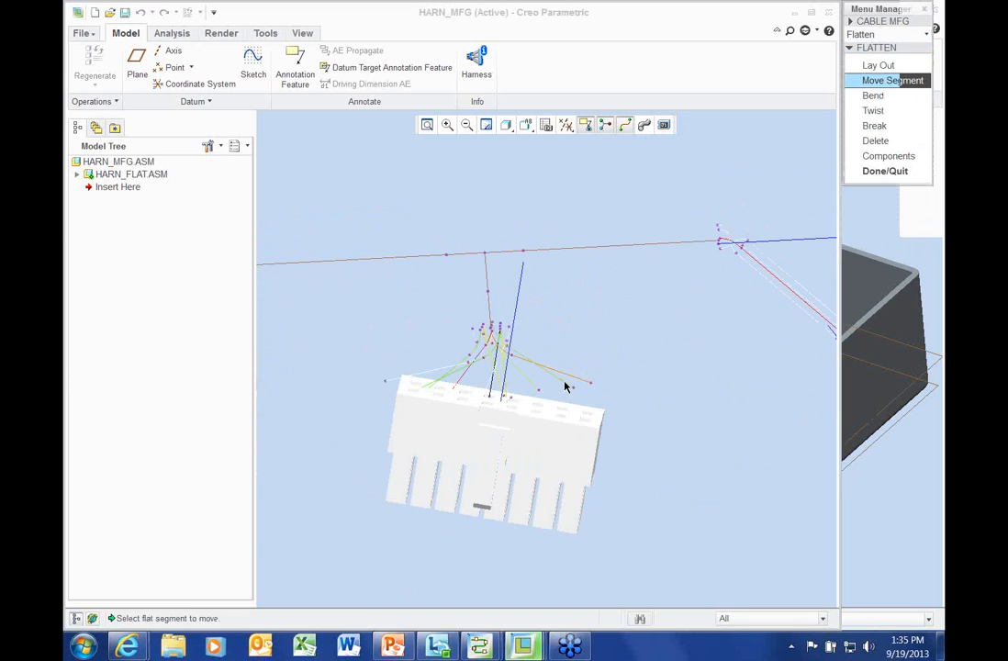
click(562, 382)
click(552, 410)
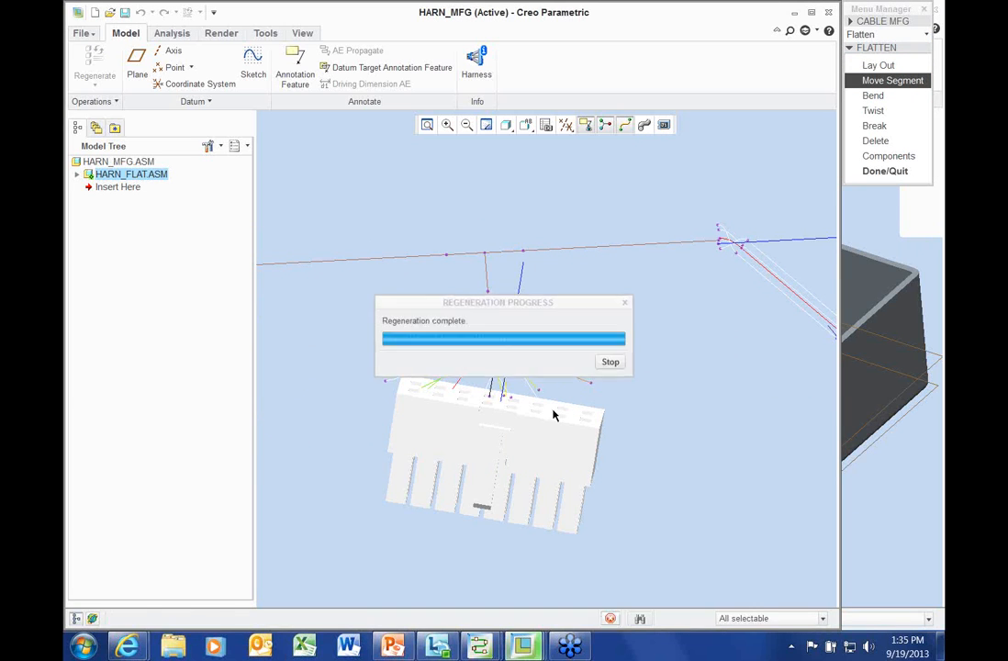
click(441, 376)
click(453, 391)
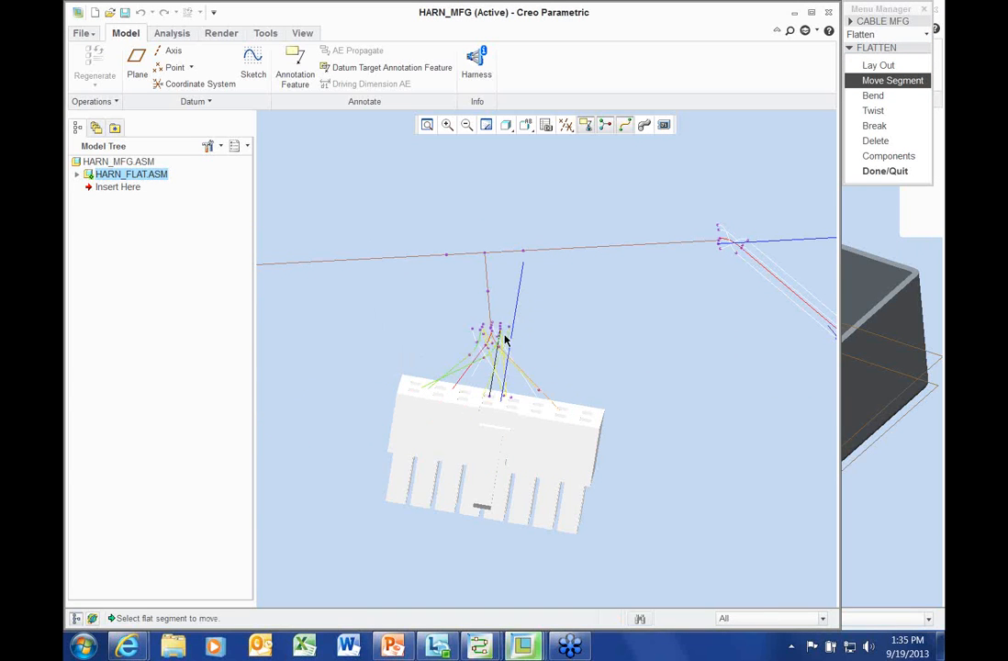
scroll(519, 408, down, 2)
scroll(463, 376, down, 2)
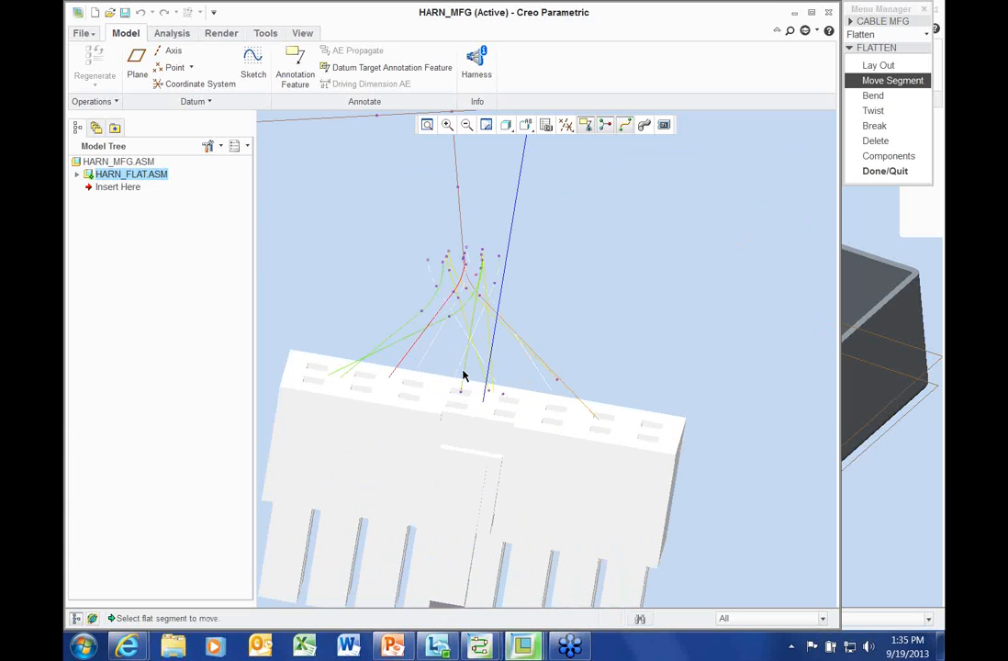
click(484, 385)
click(484, 363)
click(444, 384)
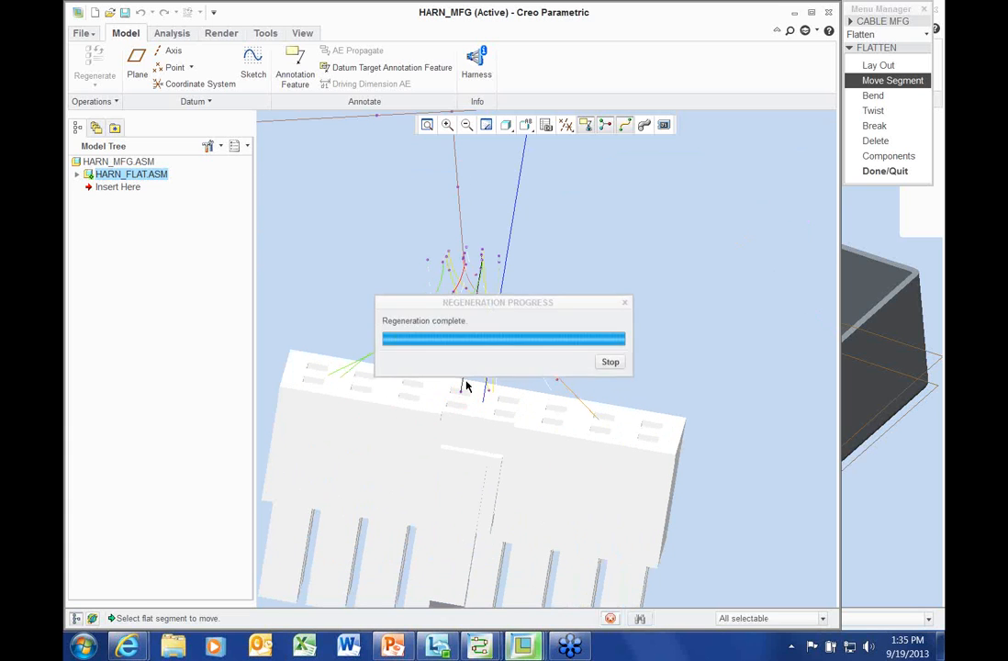
Move the green wire segments near the left connector down-left and finish the flattening edits
scroll(554, 412, up, 7)
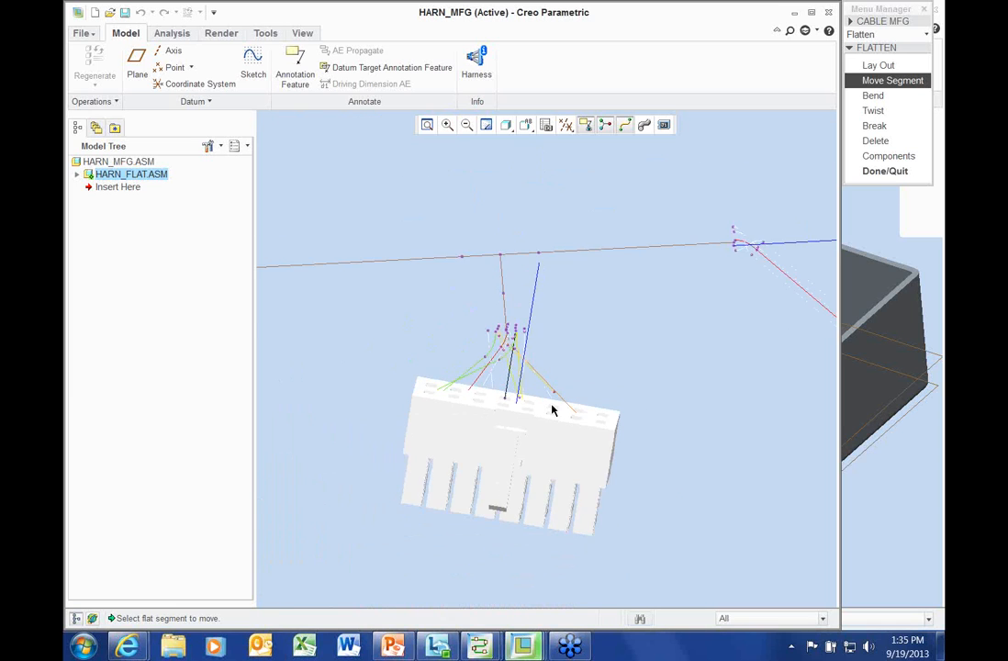
shift+middle_drag(275, 459, 532, 426)
scroll(532, 427, down, 3)
scroll(531, 427, down, 1)
click(695, 364)
click(678, 404)
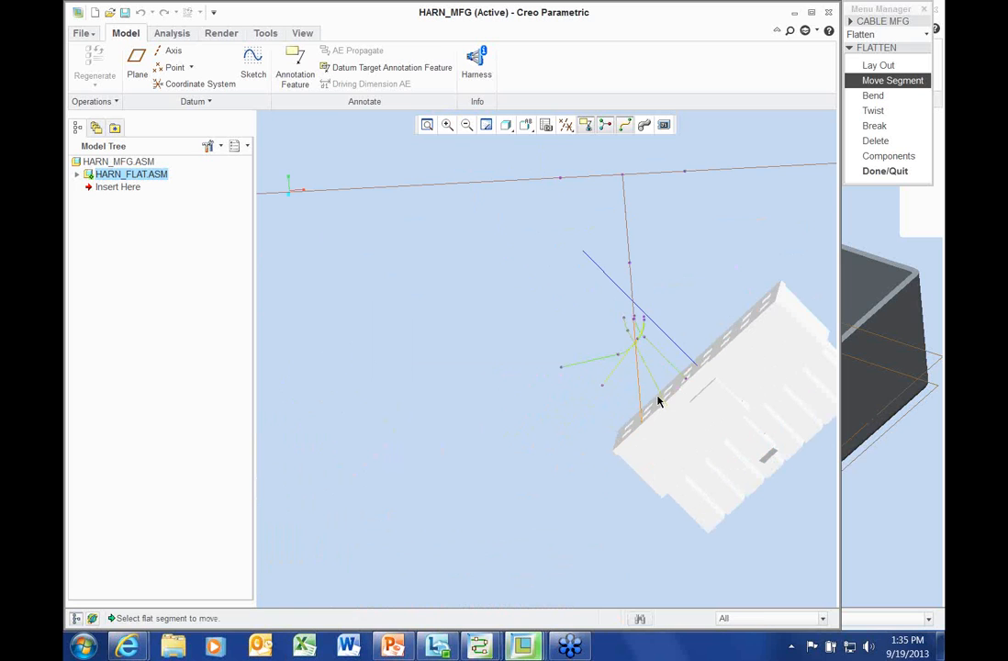
click(658, 394)
click(634, 414)
scroll(656, 410, up, 2)
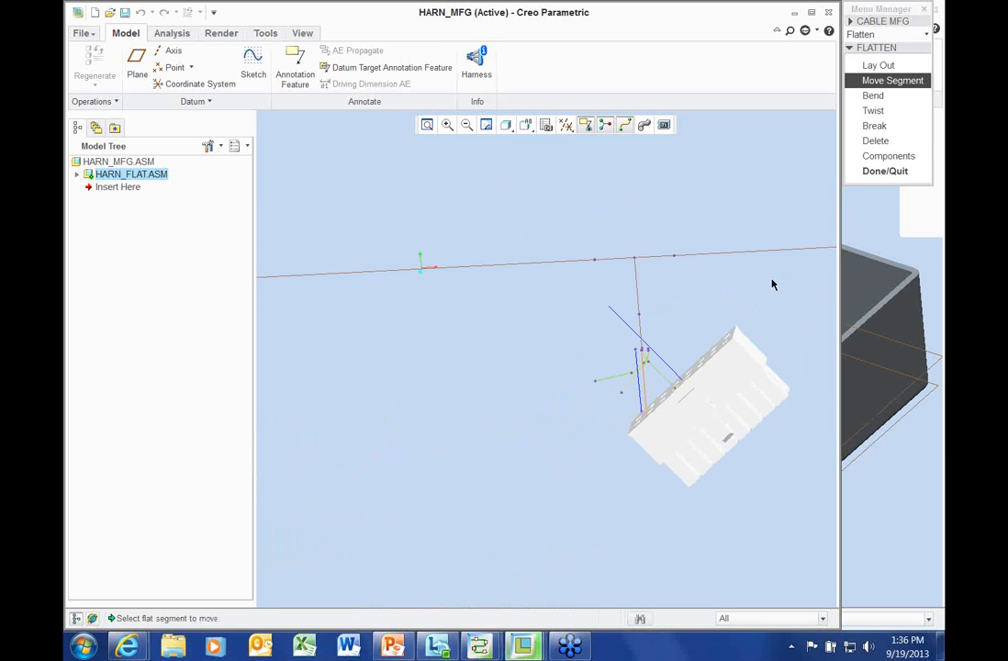
click(889, 172)
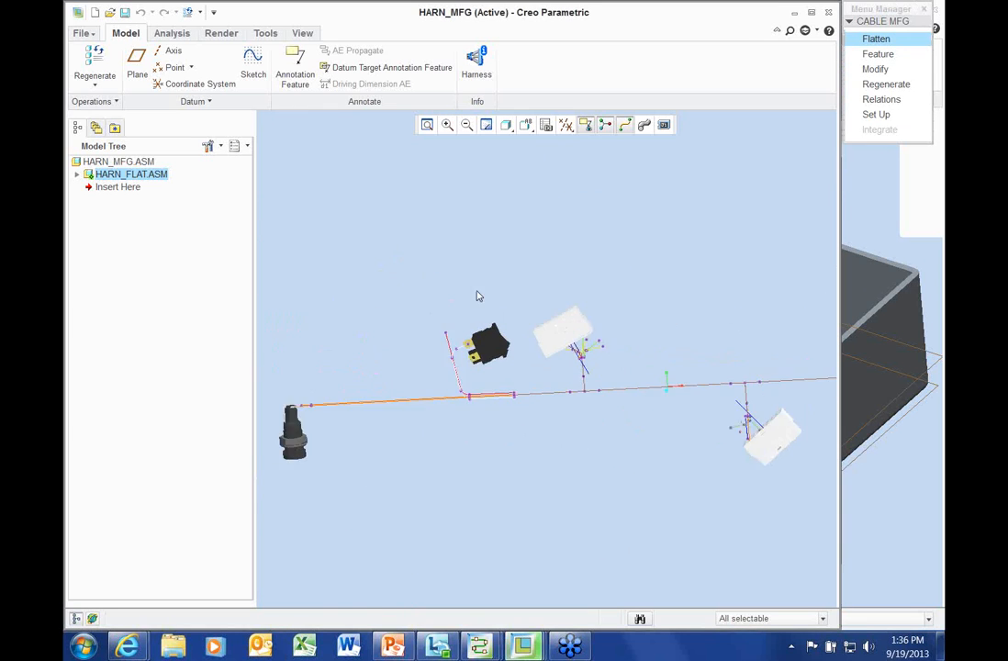
scroll(477, 296, down, 5)
Reposition the flat wire segment near the switch terminal
click(895, 39)
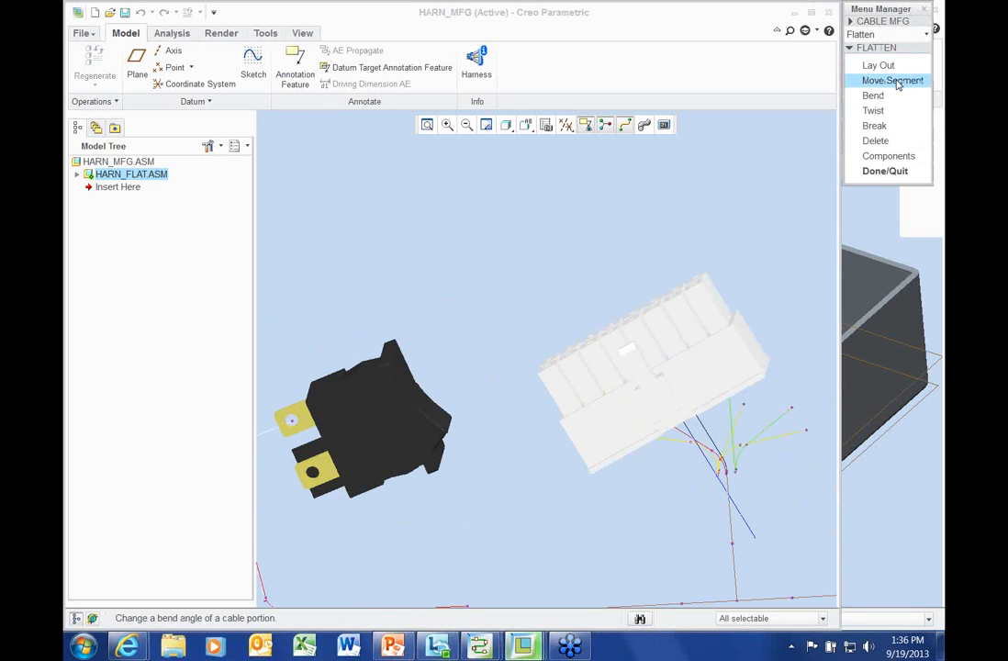
click(895, 81)
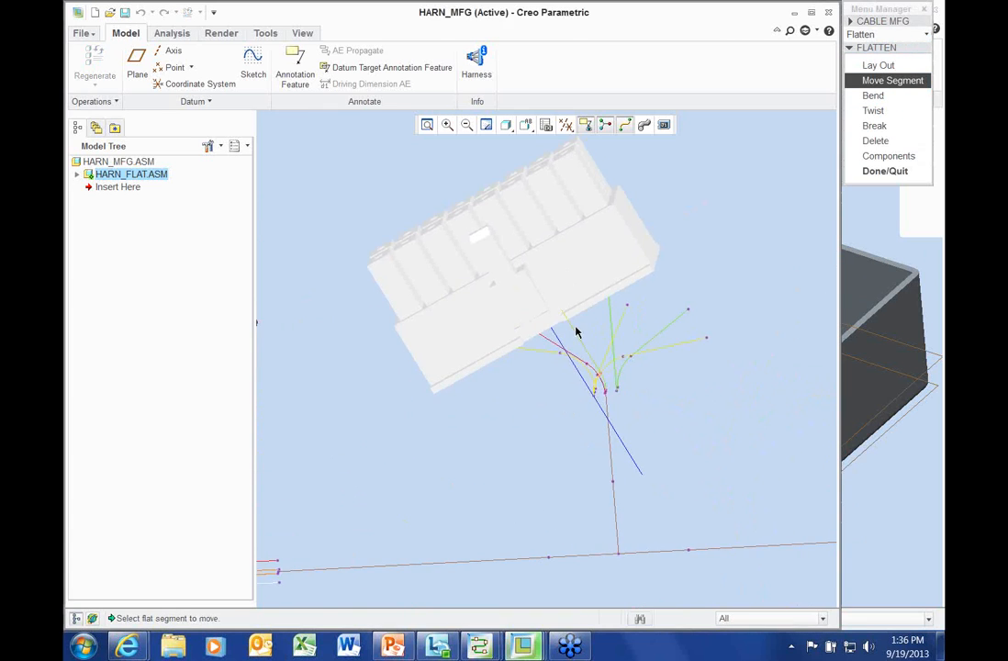
click(608, 360)
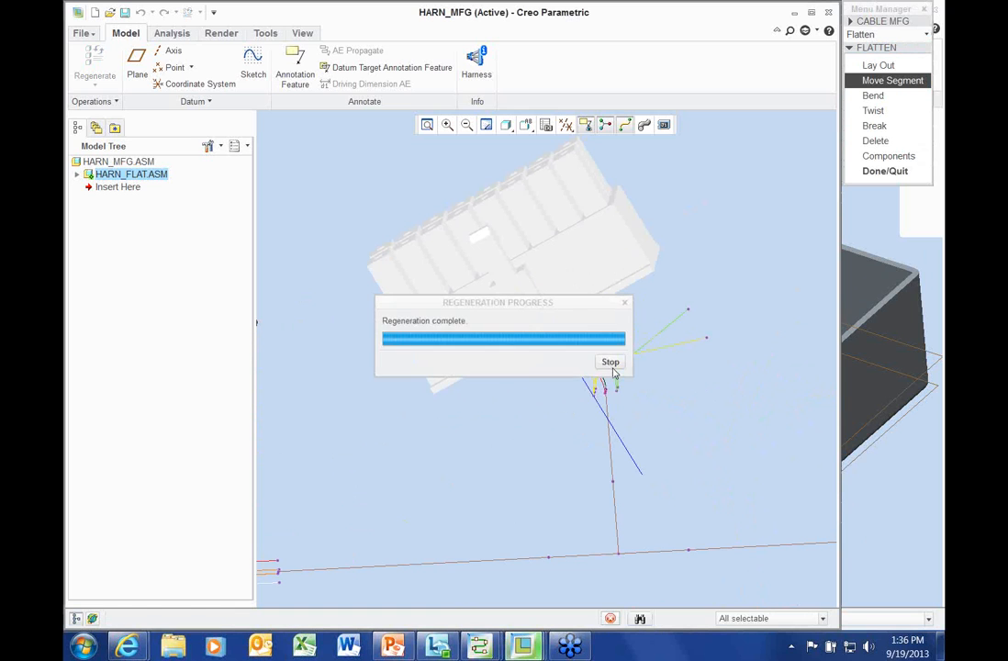
scroll(602, 364, up, 4)
shift+middle_drag(513, 423, 823, 350)
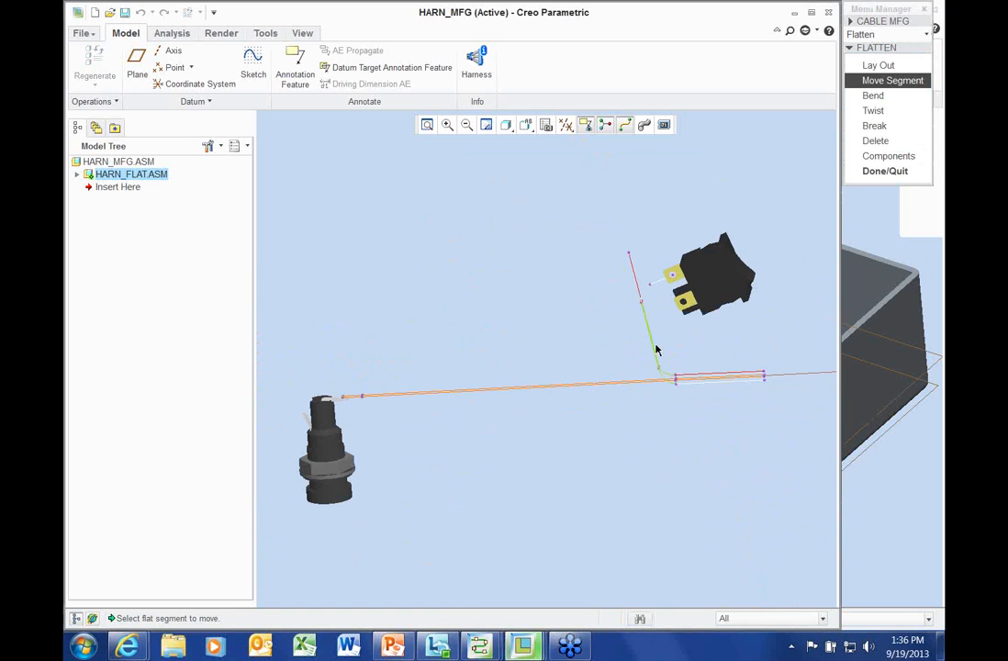
click(654, 351)
click(635, 350)
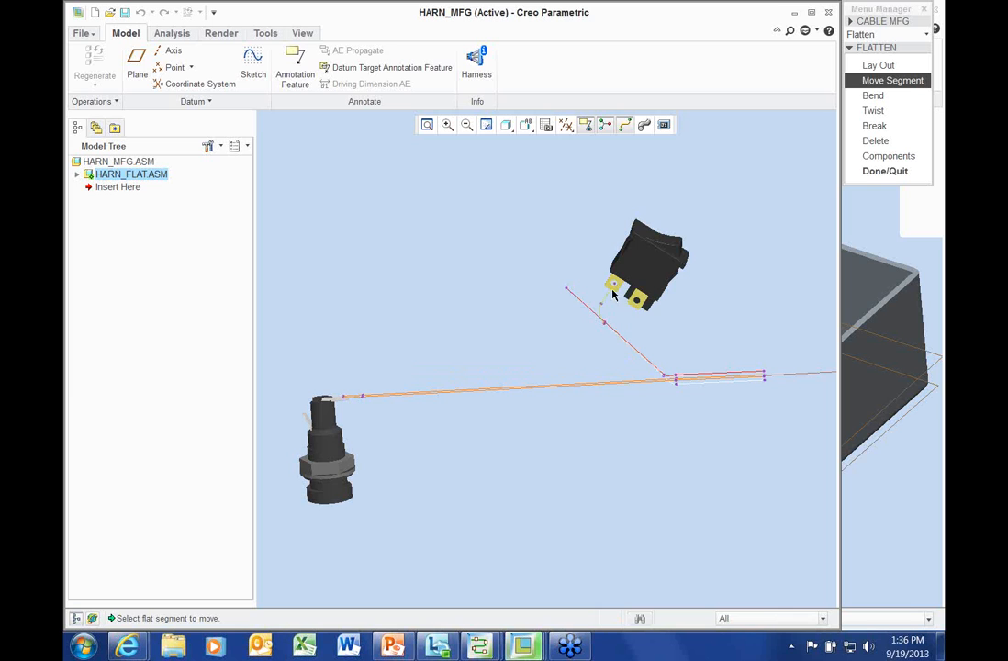
click(601, 285)
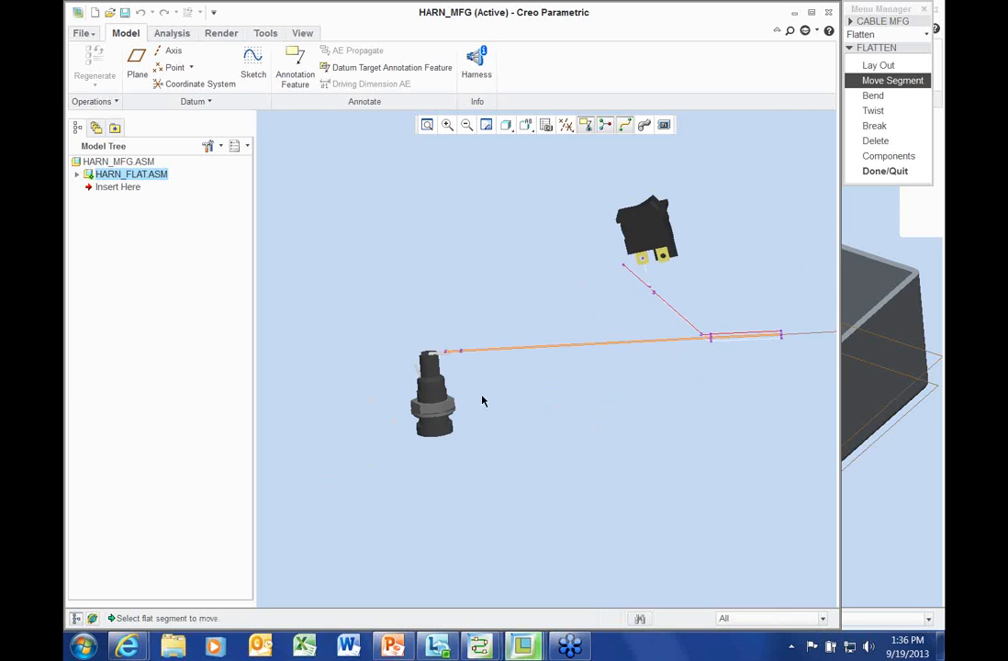
Redirect and place the remaining flat segments along the harness
scroll(484, 394, down, 3)
scroll(468, 421, up, 3)
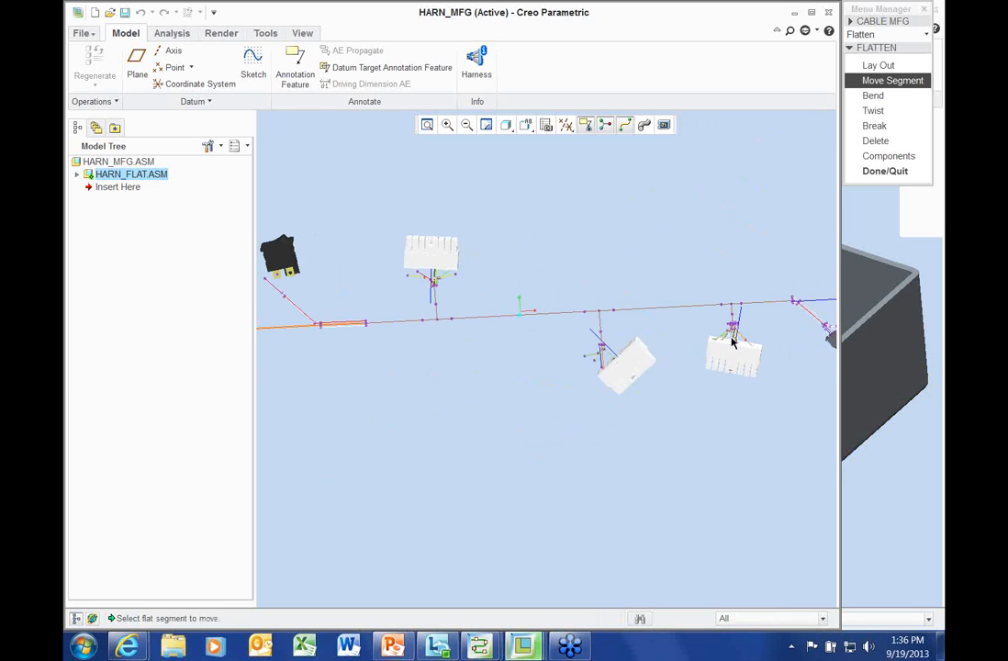
scroll(620, 358, down, 5)
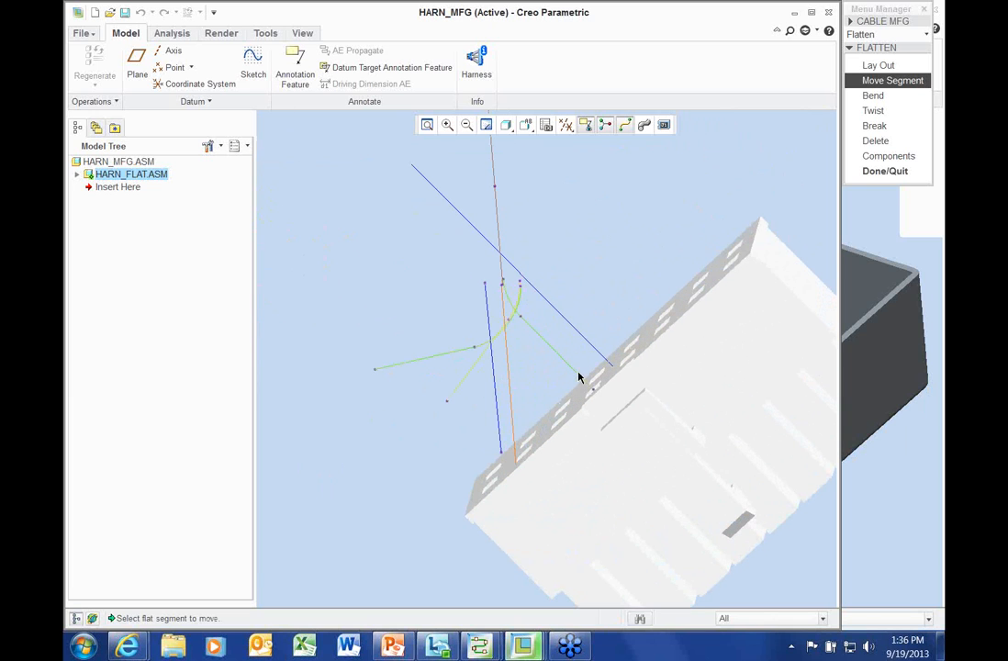
click(533, 415)
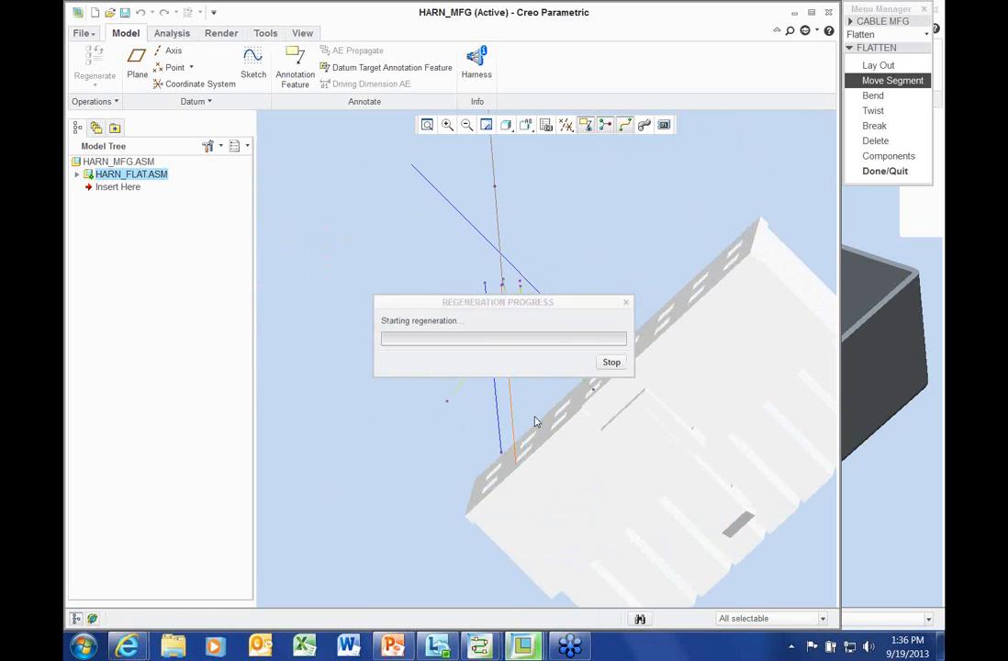
click(493, 397)
click(515, 419)
click(474, 382)
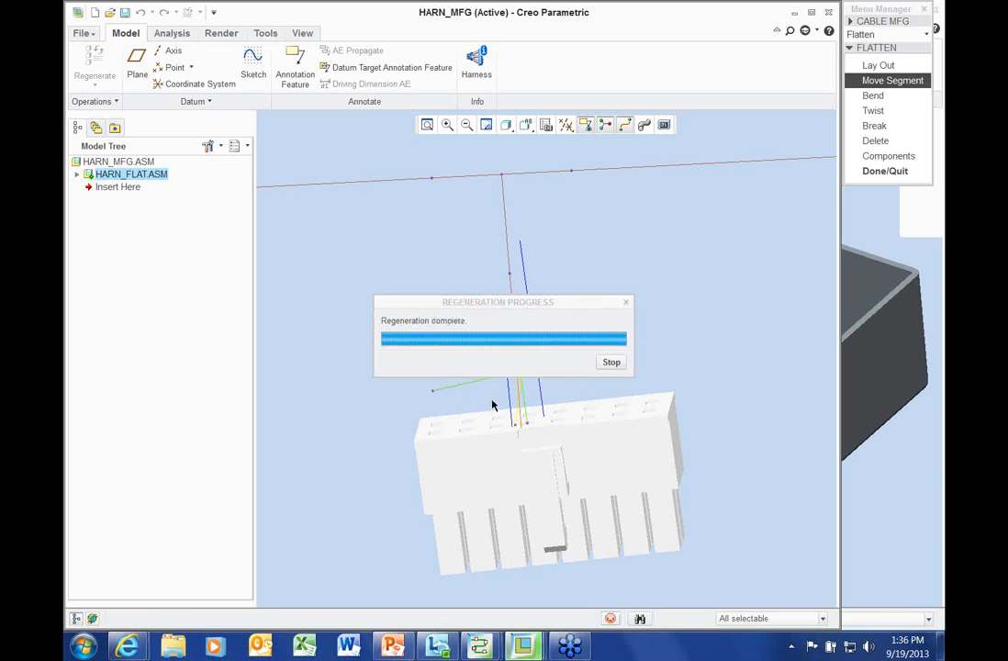
click(523, 408)
Finish moving flat segments and rotate the view to inspect the flat harness
shift+middle_drag(688, 389, 539, 402)
scroll(570, 405, down, 4)
scroll(508, 343, down, 3)
scroll(504, 346, up, 5)
shift+middle_drag(509, 341, 699, 314)
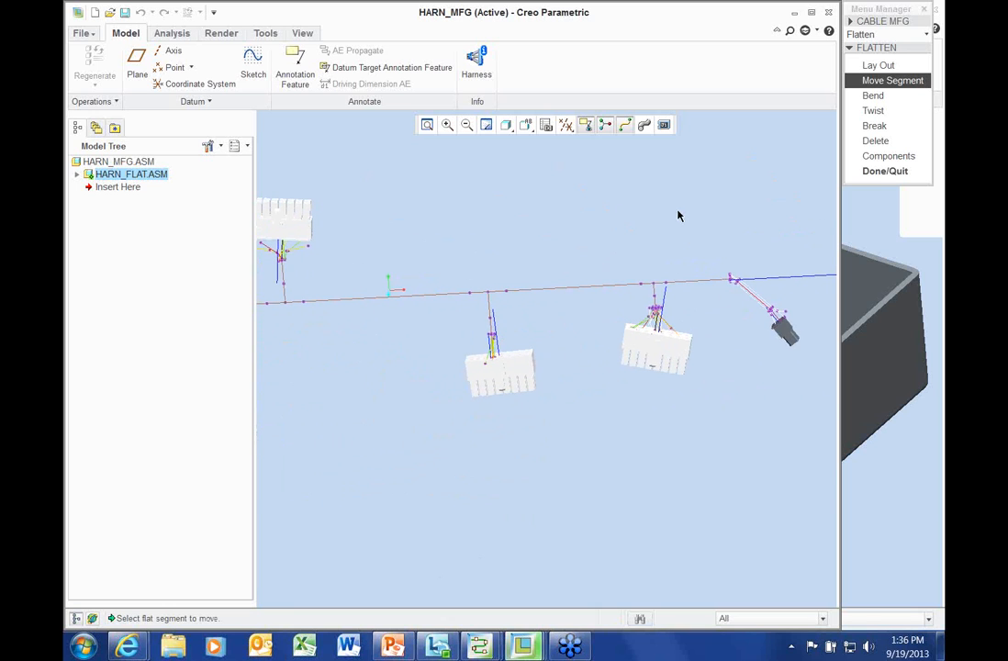
click(893, 171)
scroll(577, 279, up, 4)
middle_drag(481, 286, 224, 207)
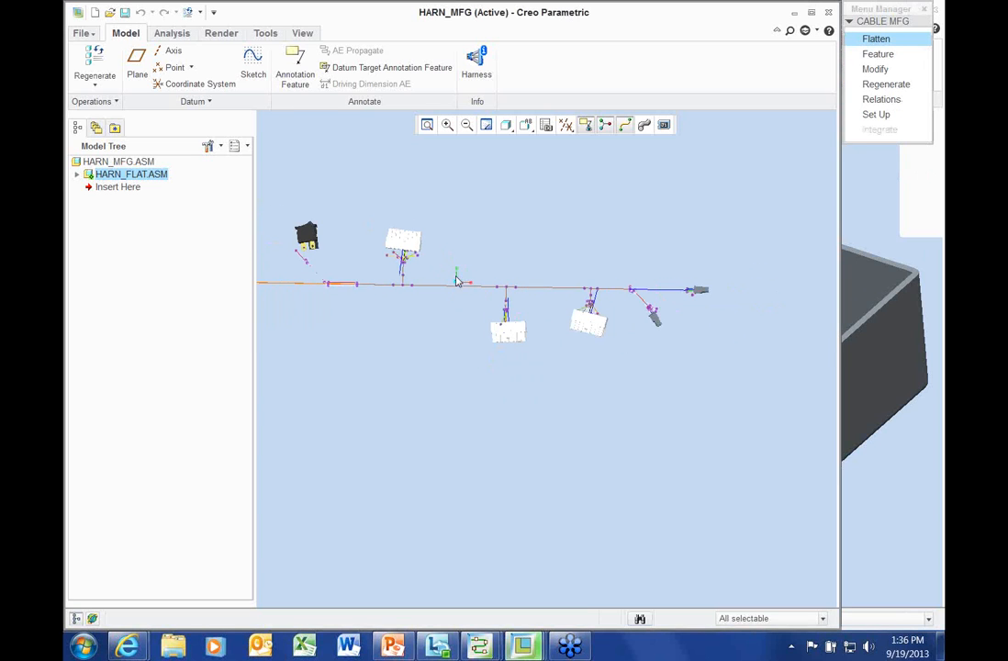
Create drawing HARNESS without the default template, using empty c.frm format and Master Rep
click(96, 15)
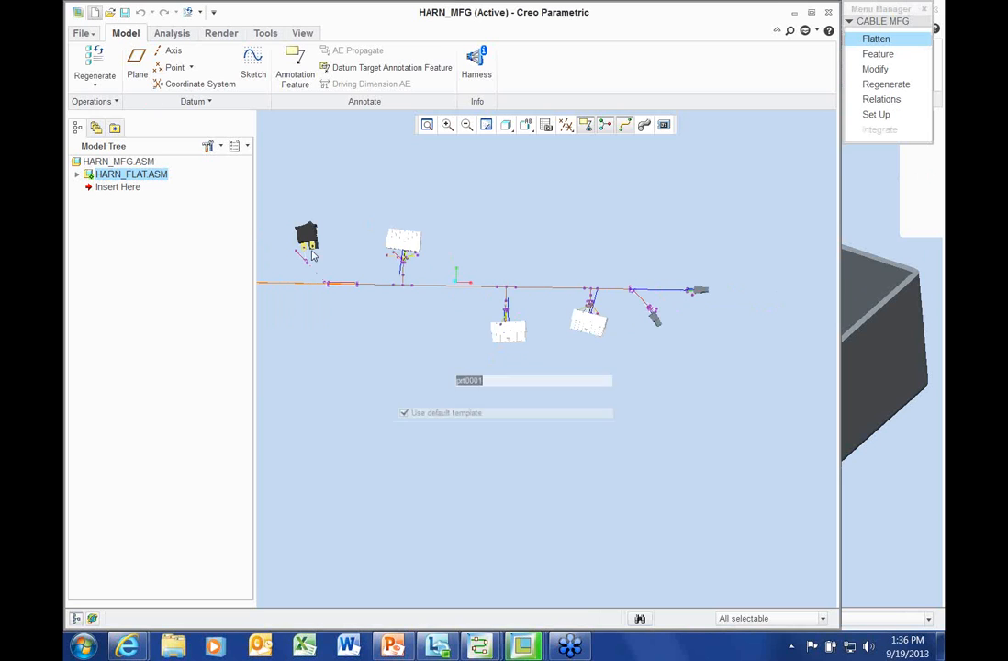
click(424, 306)
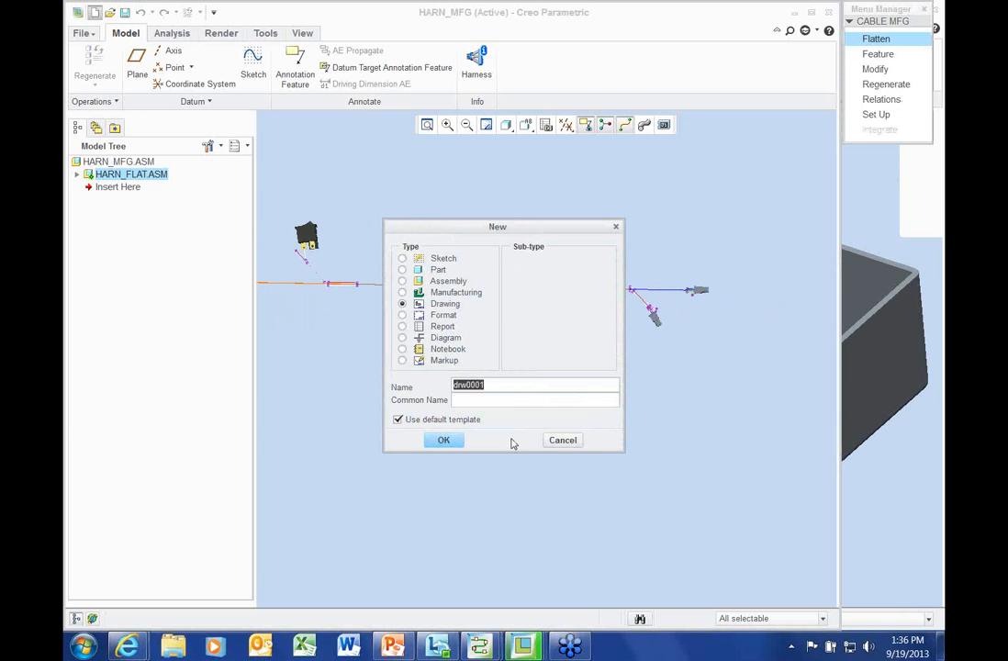
text(HARNESS)
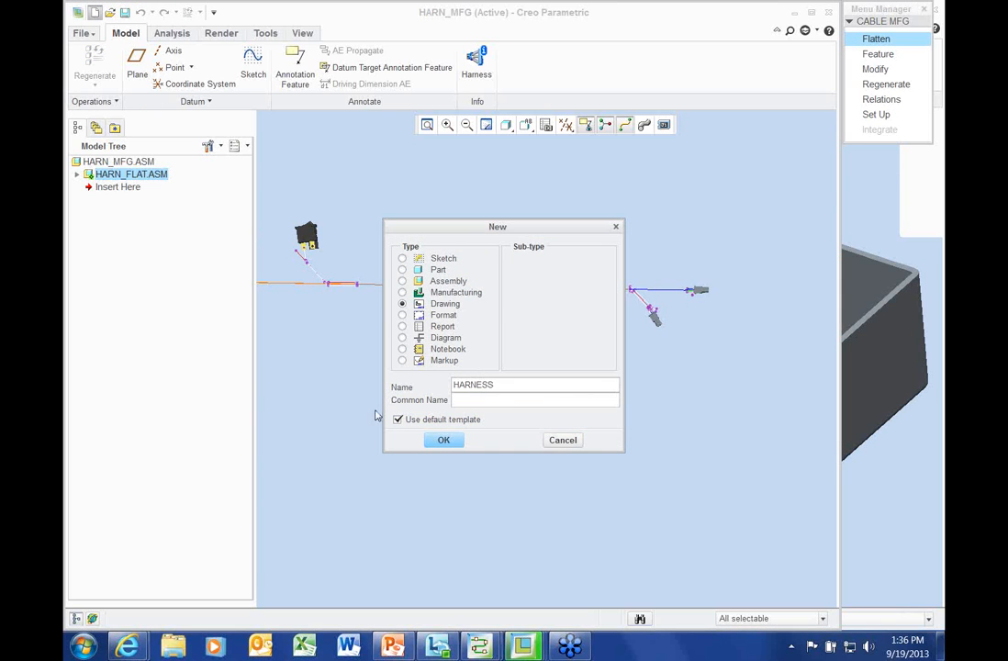
click(398, 420)
click(444, 440)
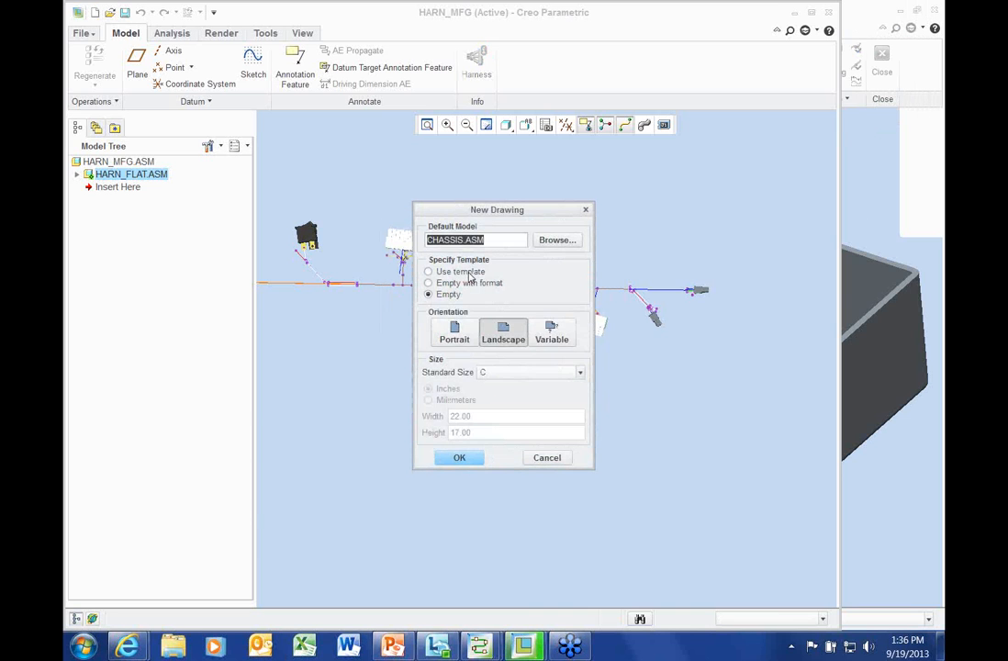
click(475, 284)
click(569, 327)
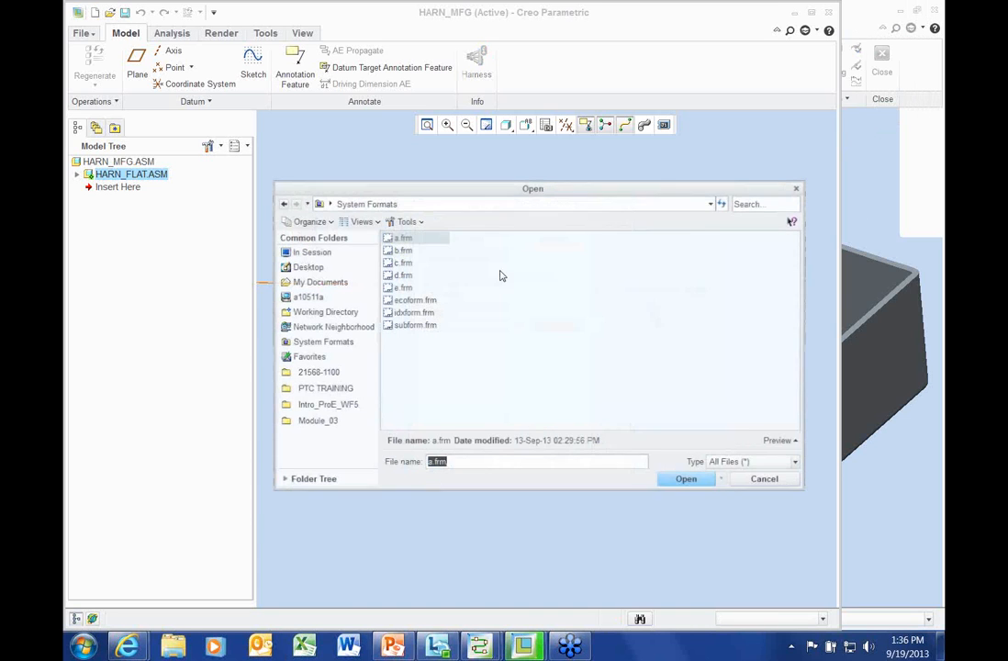
double_click(401, 263)
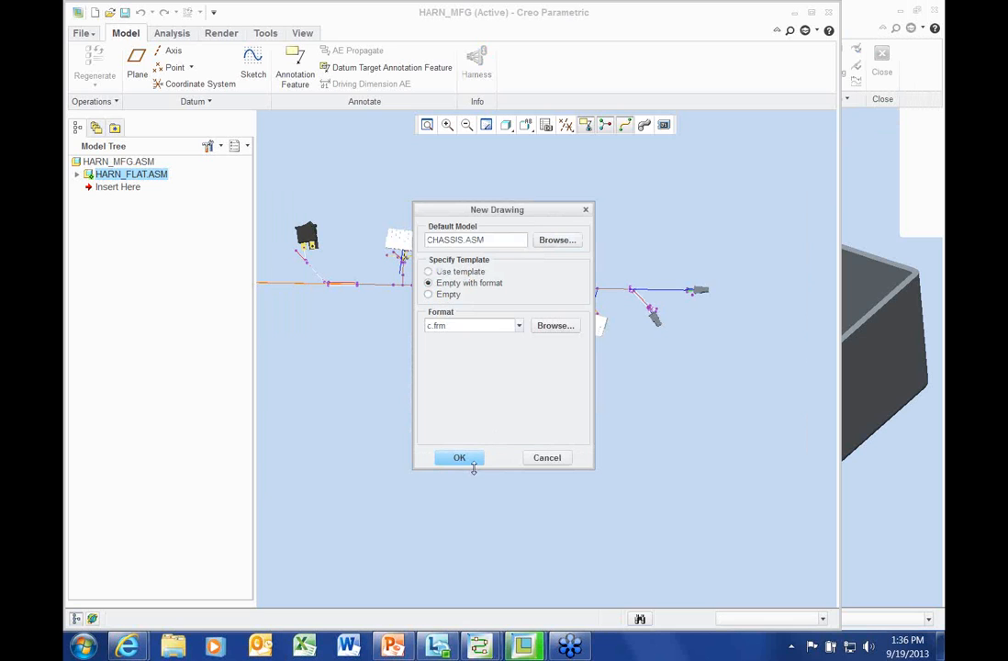
click(461, 458)
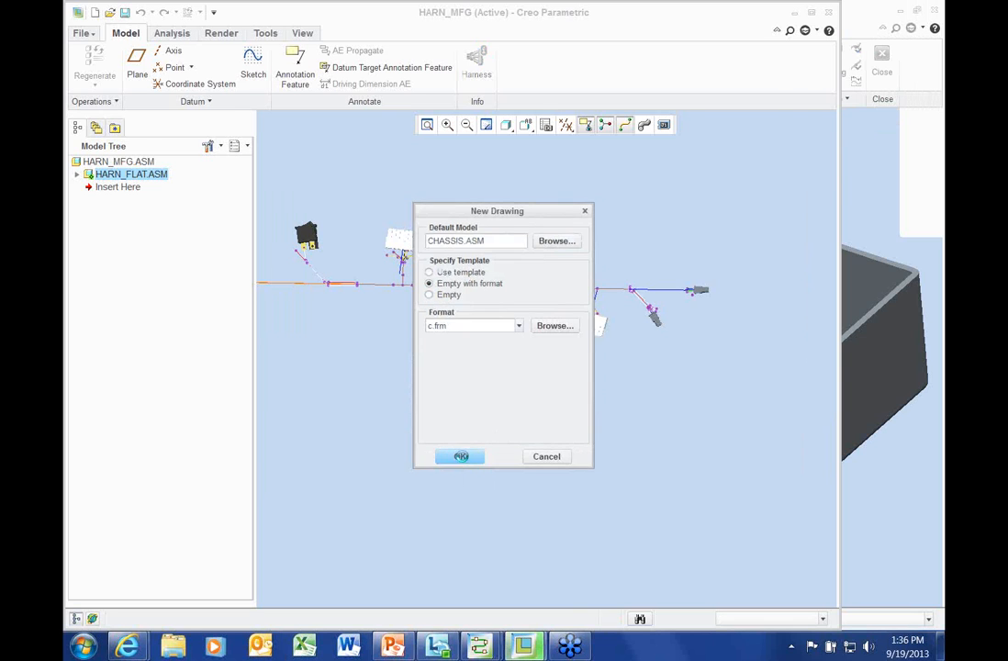
click(462, 415)
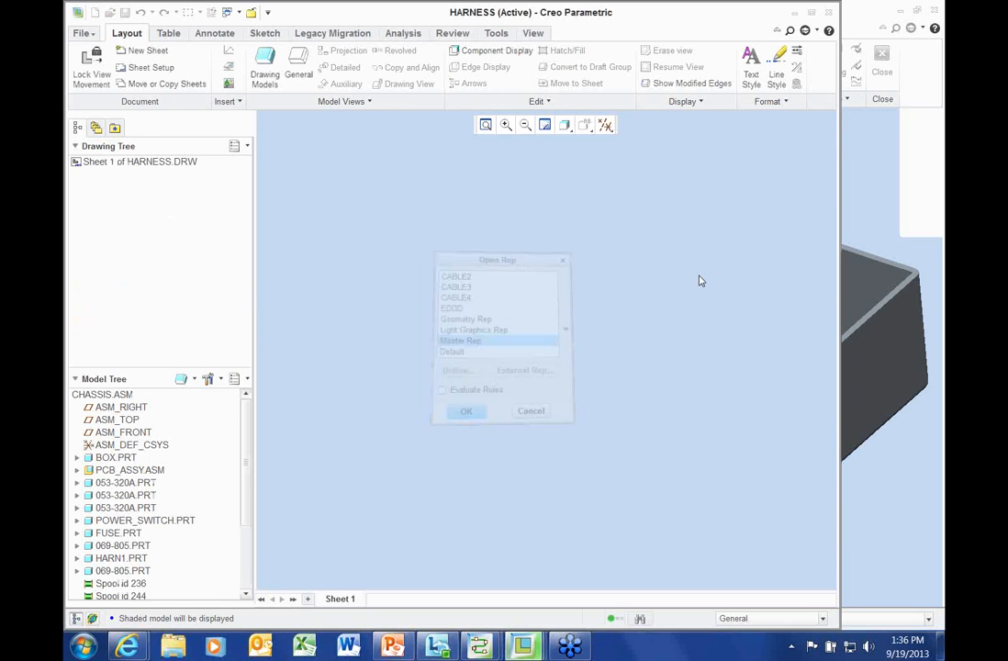
right_click(502, 272)
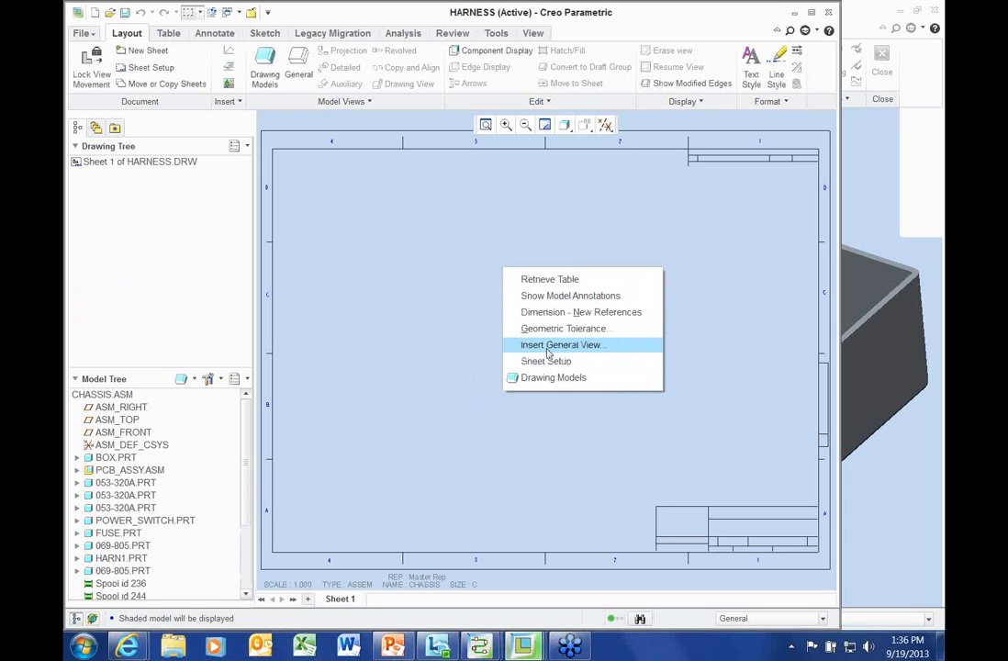
Place a general view of the chassis near the sheet's upper right
click(547, 348)
click(483, 384)
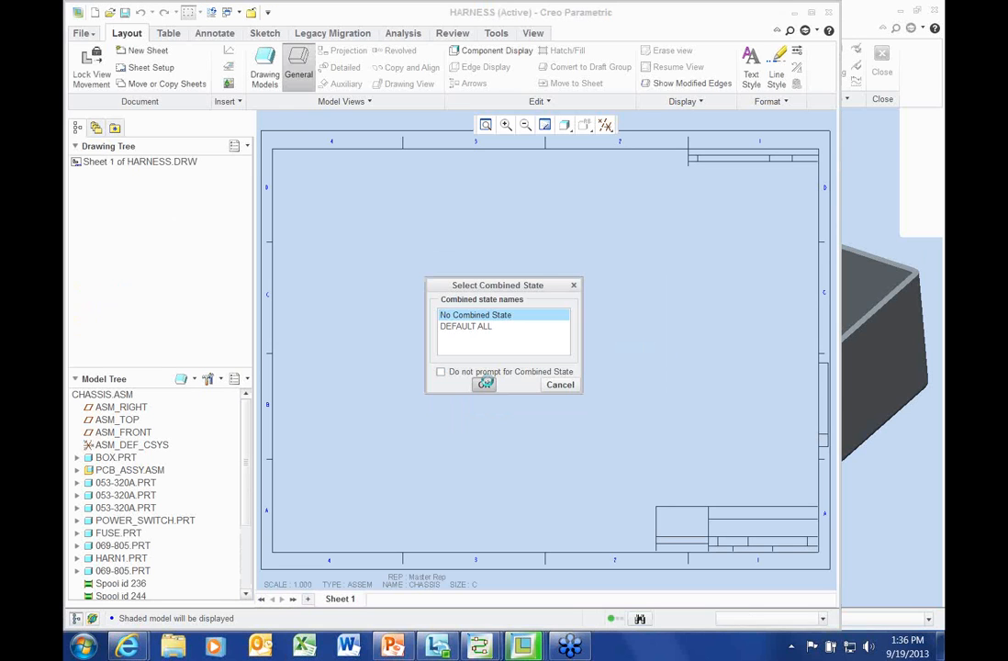
click(674, 247)
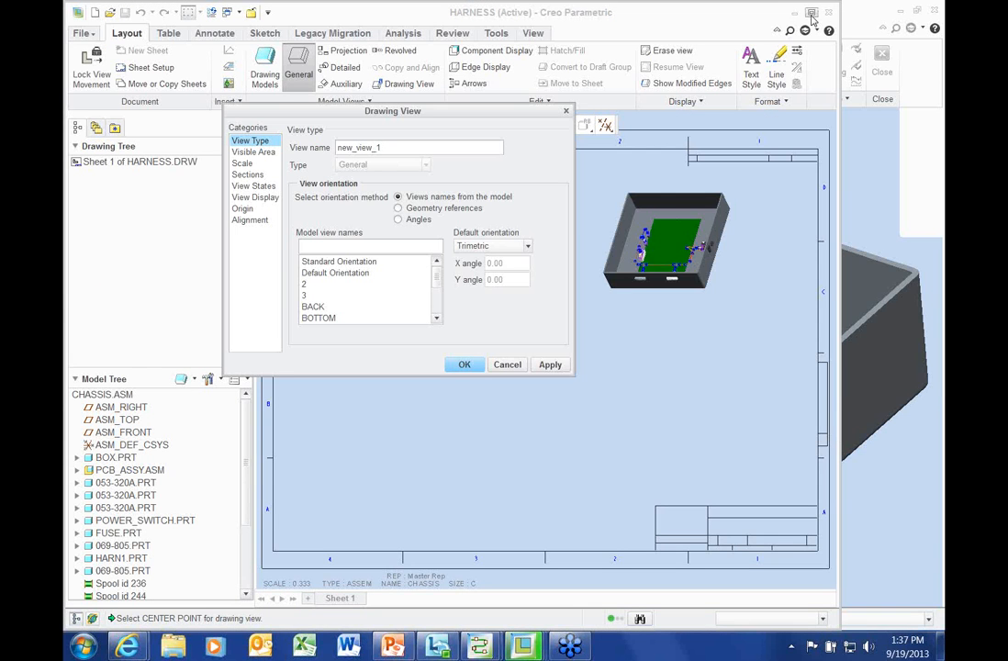
click(812, 13)
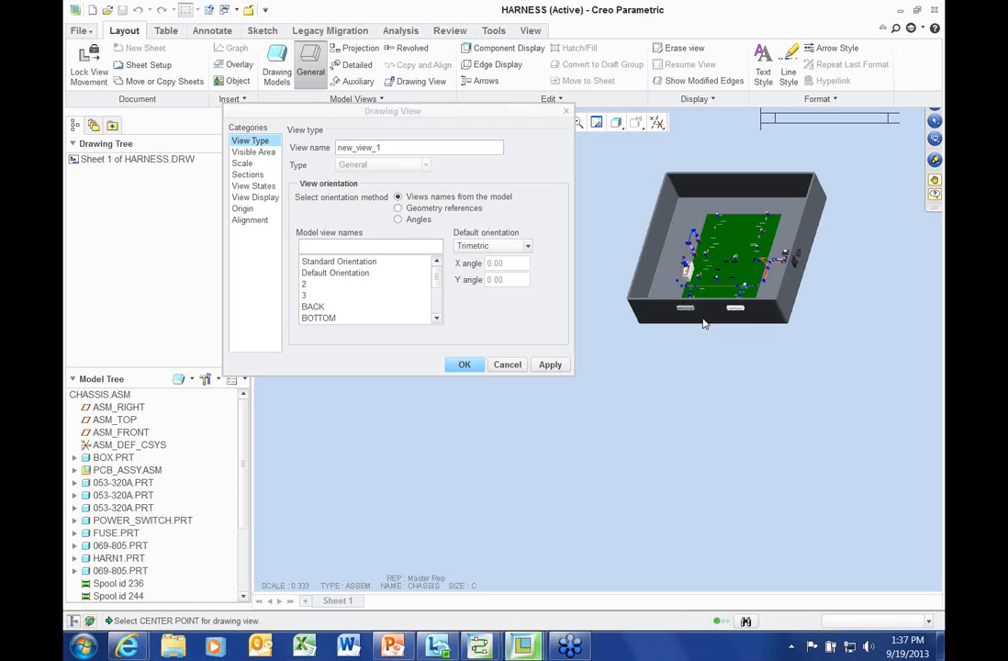
Set the chassis view to No Hidden with Solid tangent edges and move it further up-right
click(257, 198)
click(394, 161)
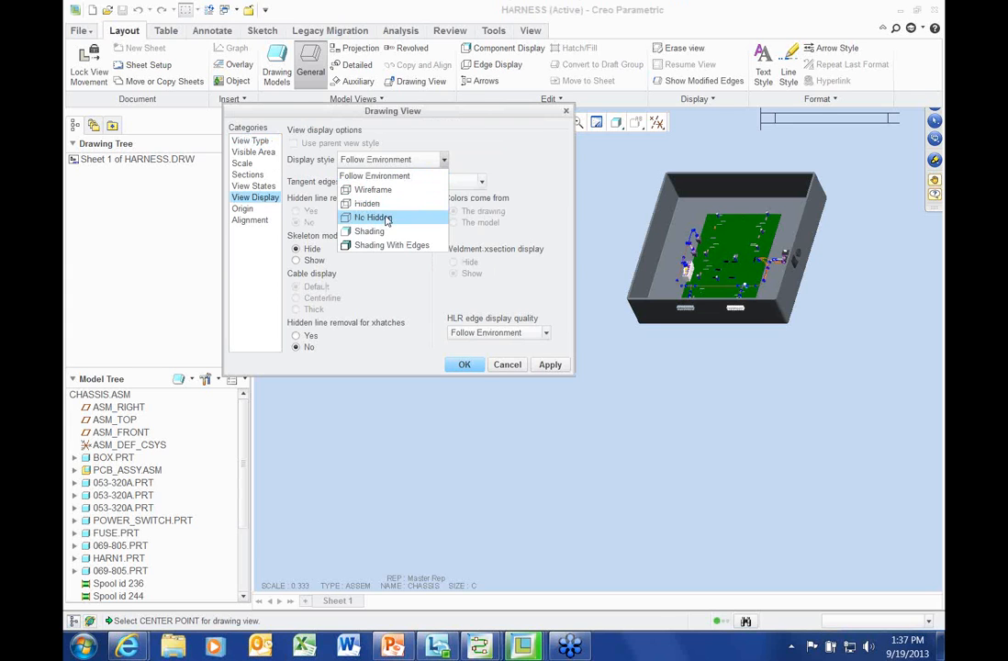
click(386, 217)
click(459, 181)
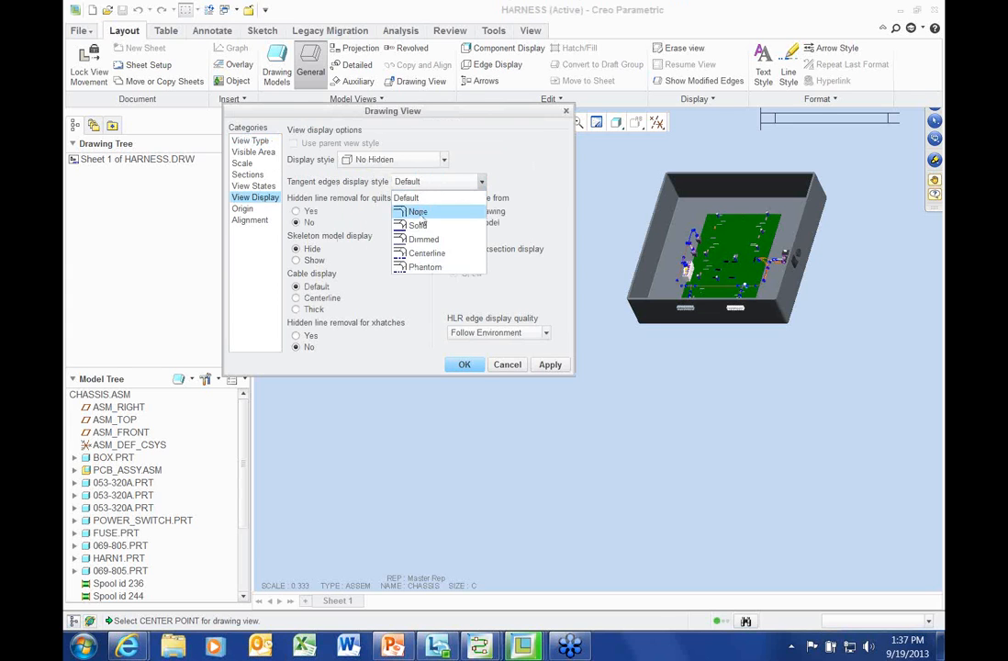
click(427, 223)
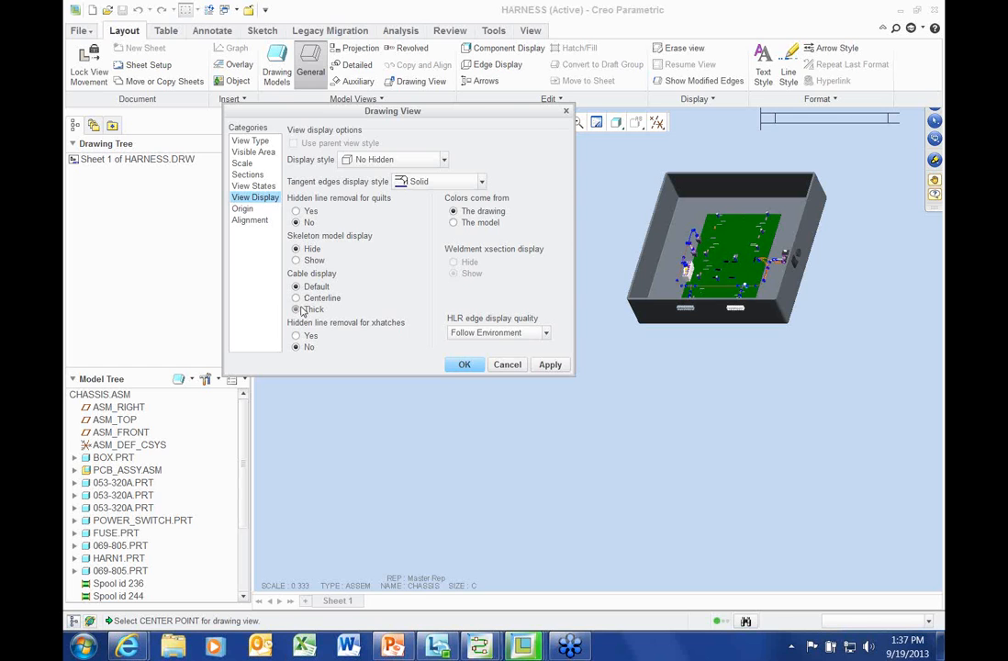
click(464, 364)
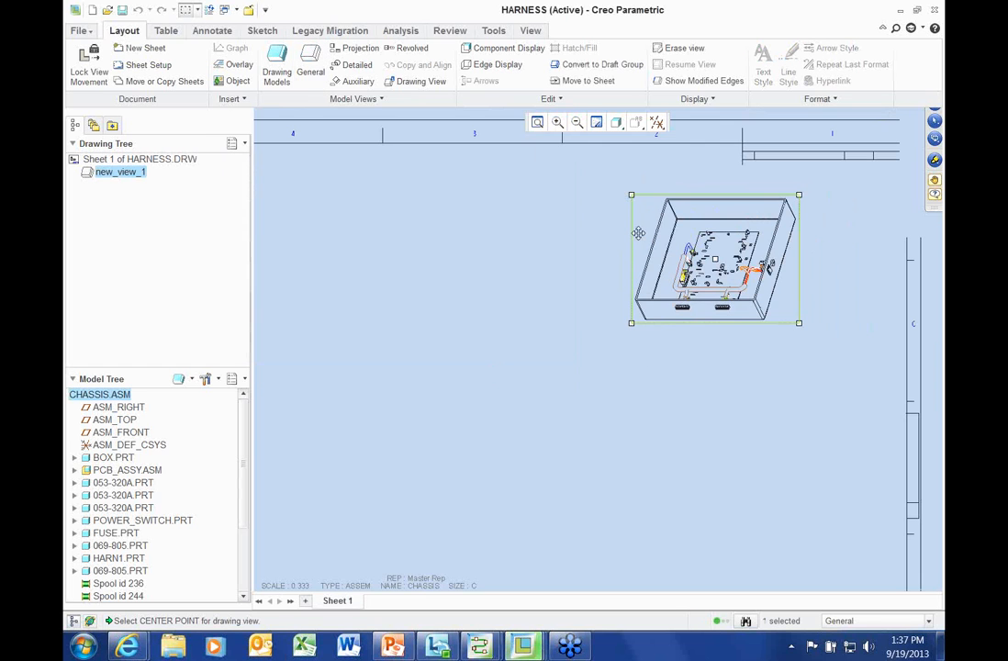
drag(690, 229, 766, 219)
scroll(613, 264, up, 2)
middle_drag(613, 262, 623, 243)
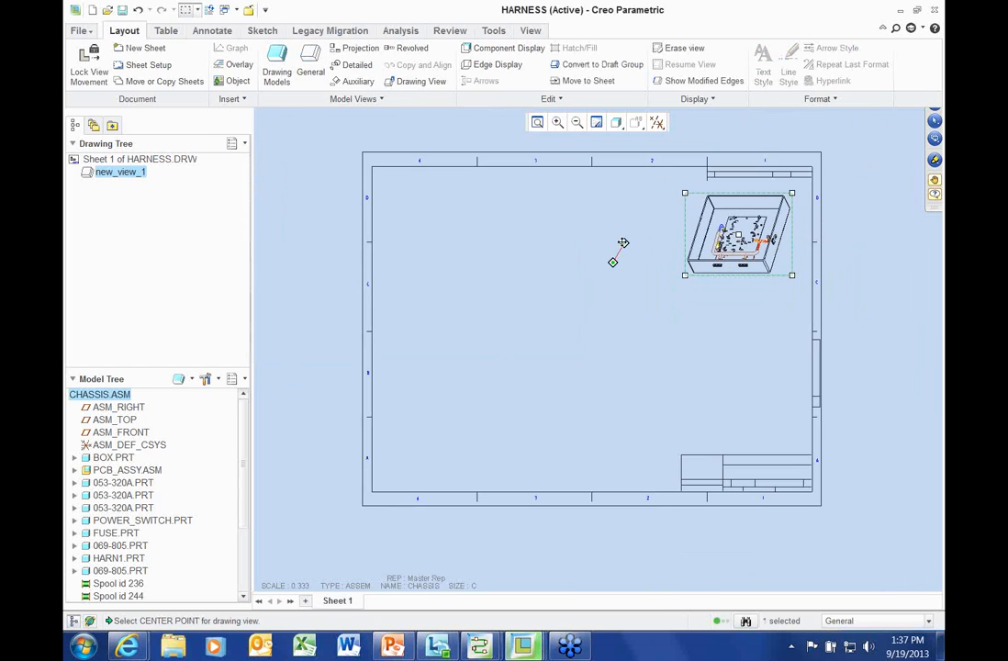
click(481, 221)
Add harn_flat.asm from session as a second model of the drawing
right_click(484, 221)
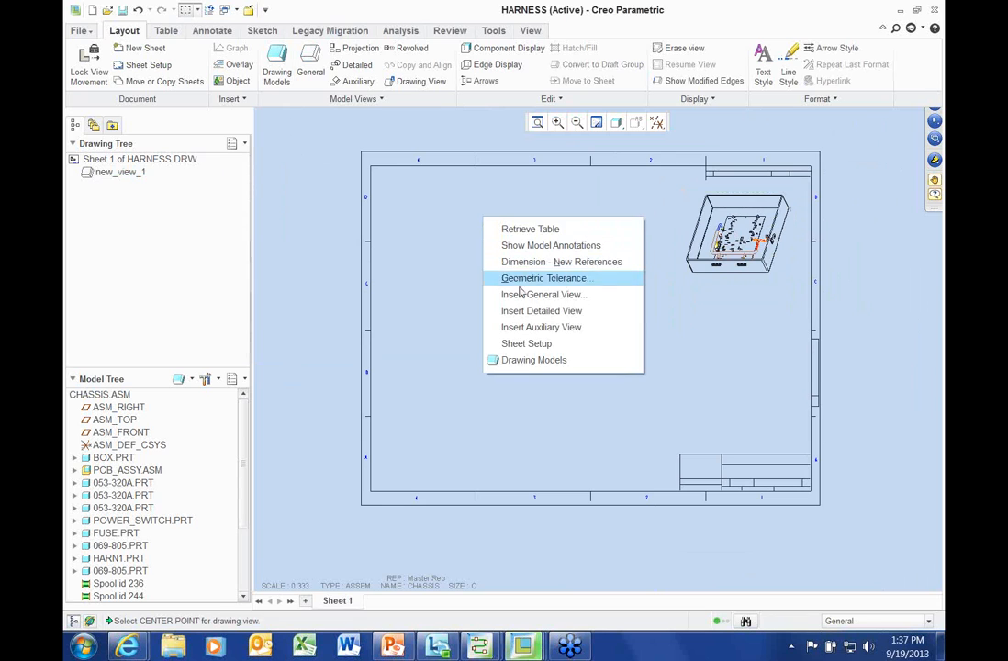
click(534, 360)
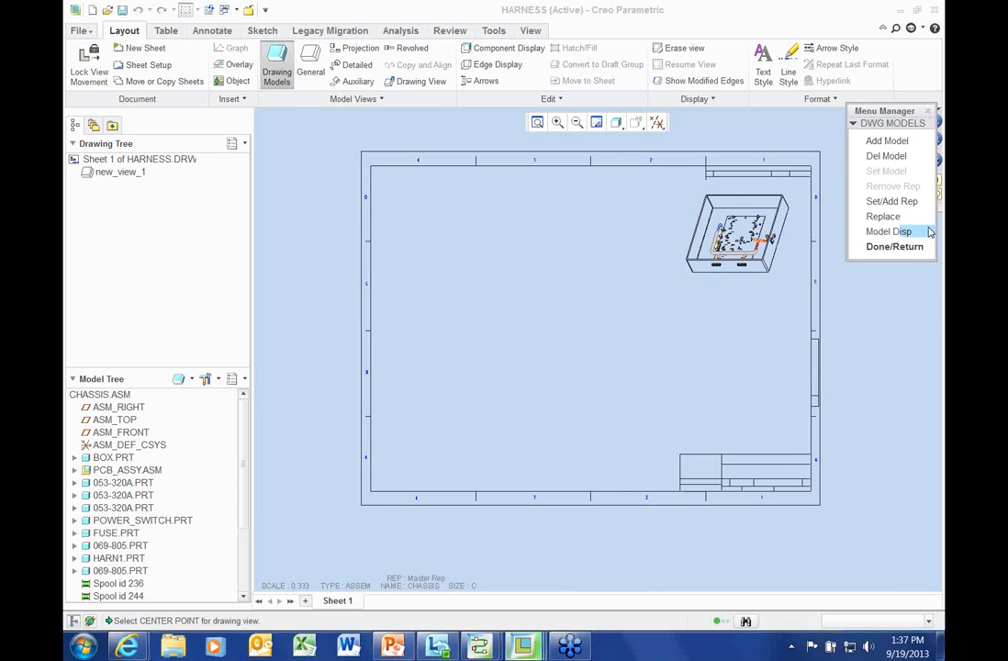
click(890, 141)
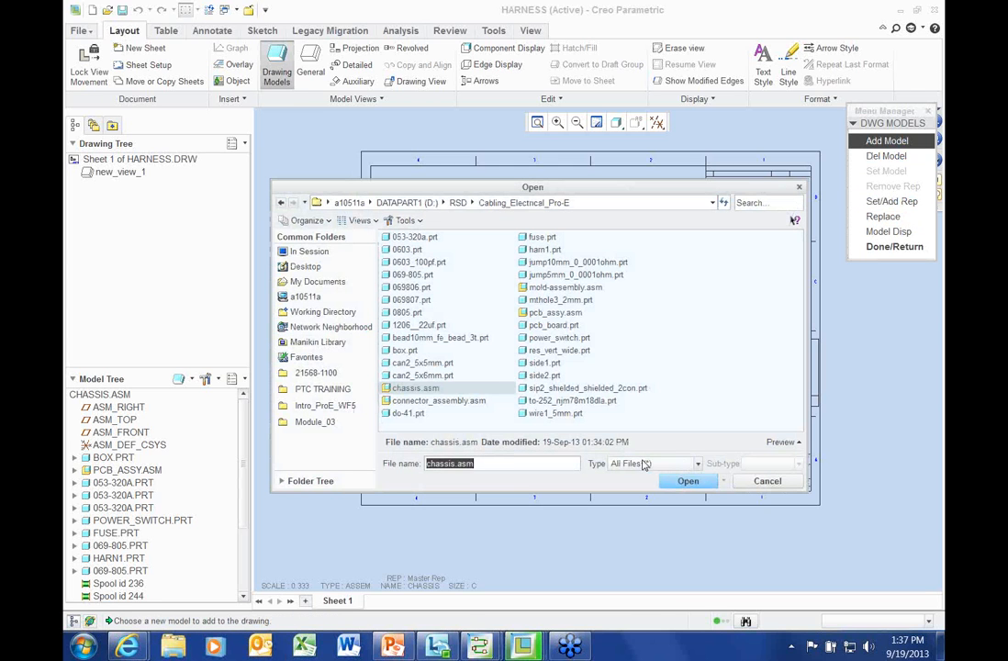
click(308, 251)
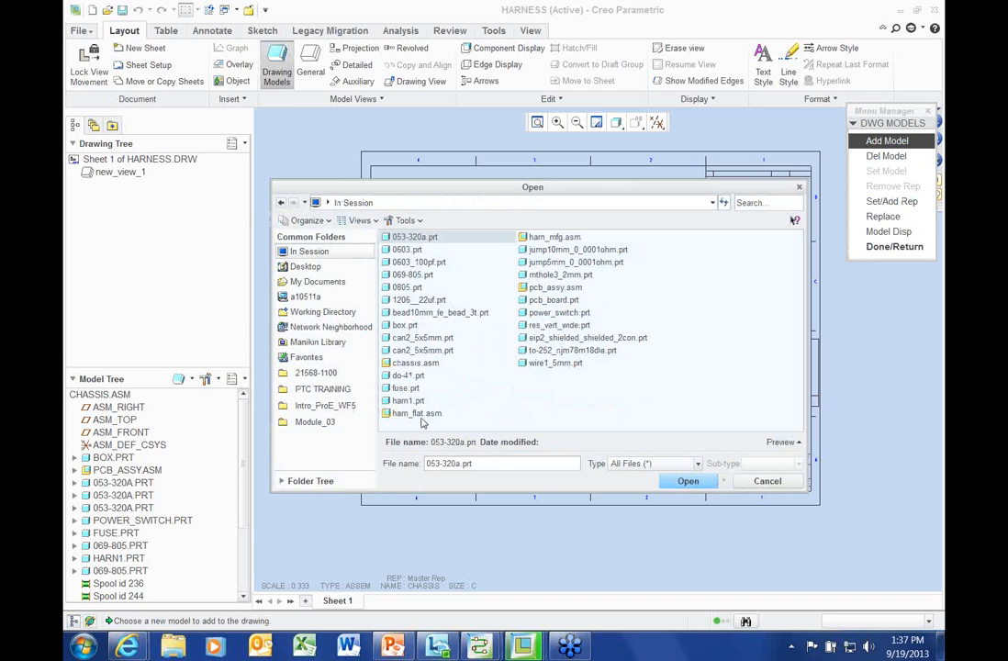
double_click(419, 414)
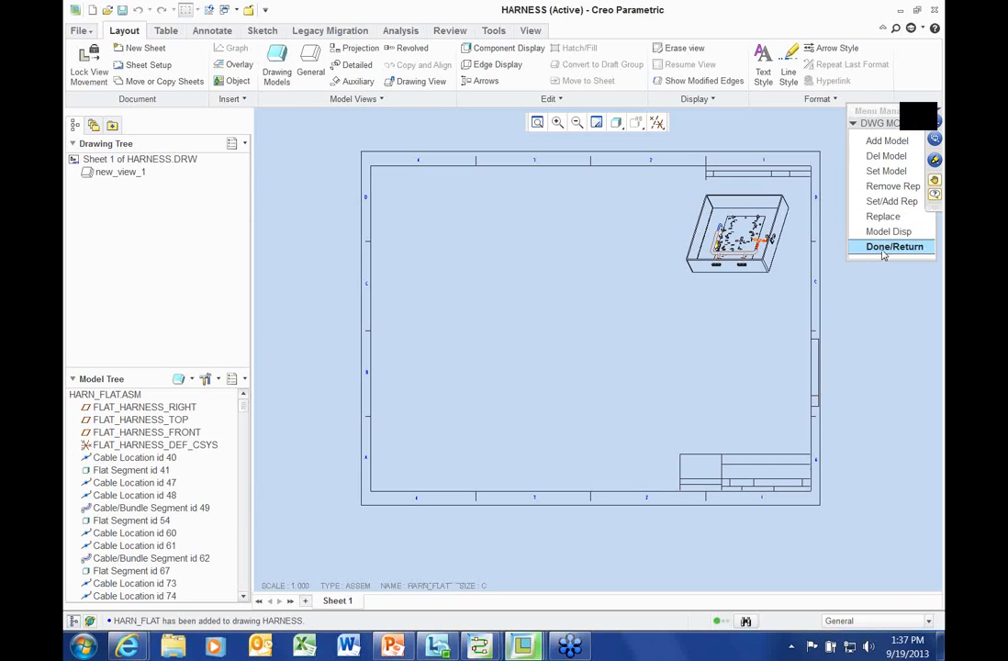
click(882, 253)
Start a general view of the flat harness with no combined state
right_click(492, 328)
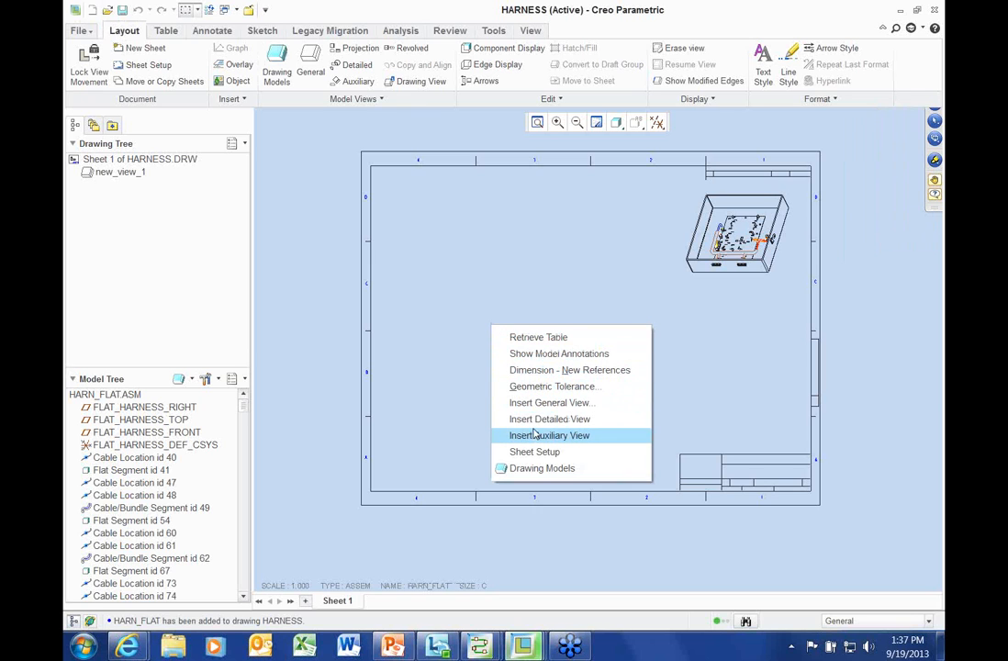
click(543, 402)
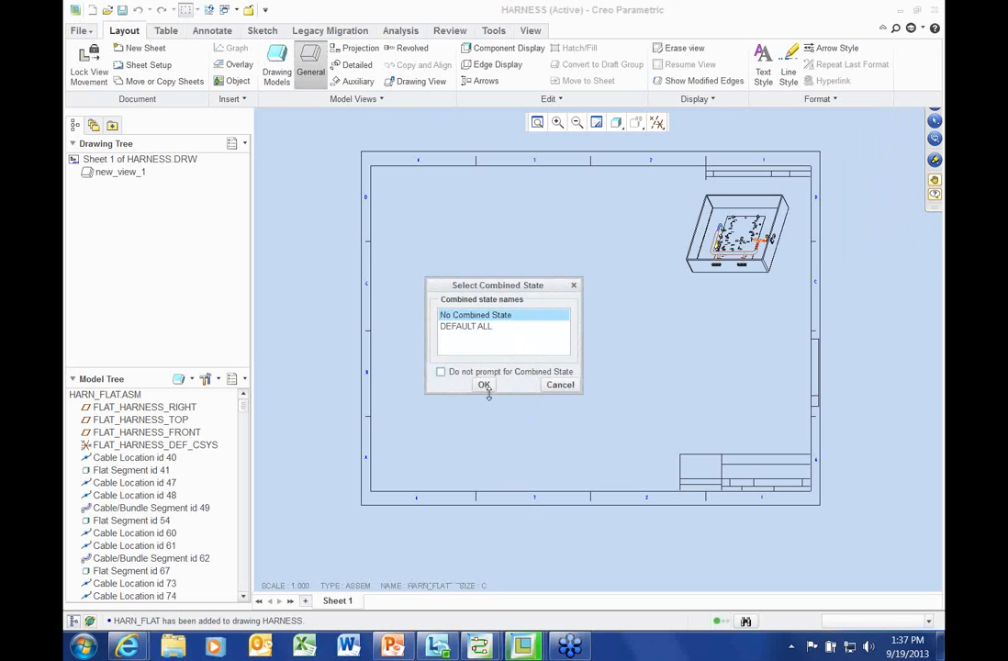
click(482, 384)
Place the flat harness view in FRONT orientation at custom scale 0.650
click(535, 342)
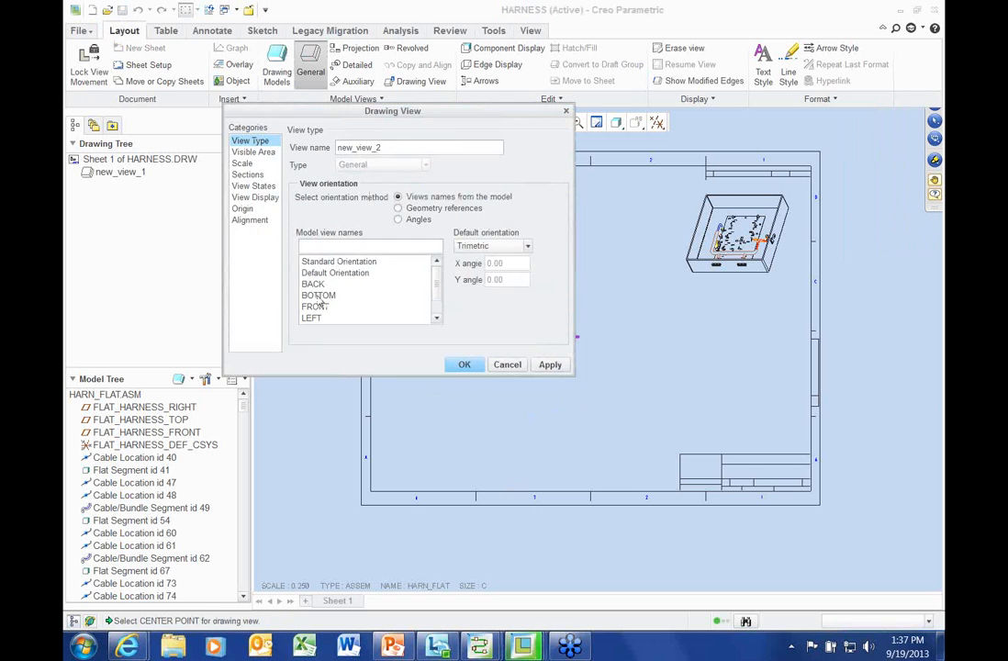
click(315, 306)
mouse_move(477, 112)
mouse_down()
mouse_move(301, 101)
mouse_move(352, 94)
mouse_up()
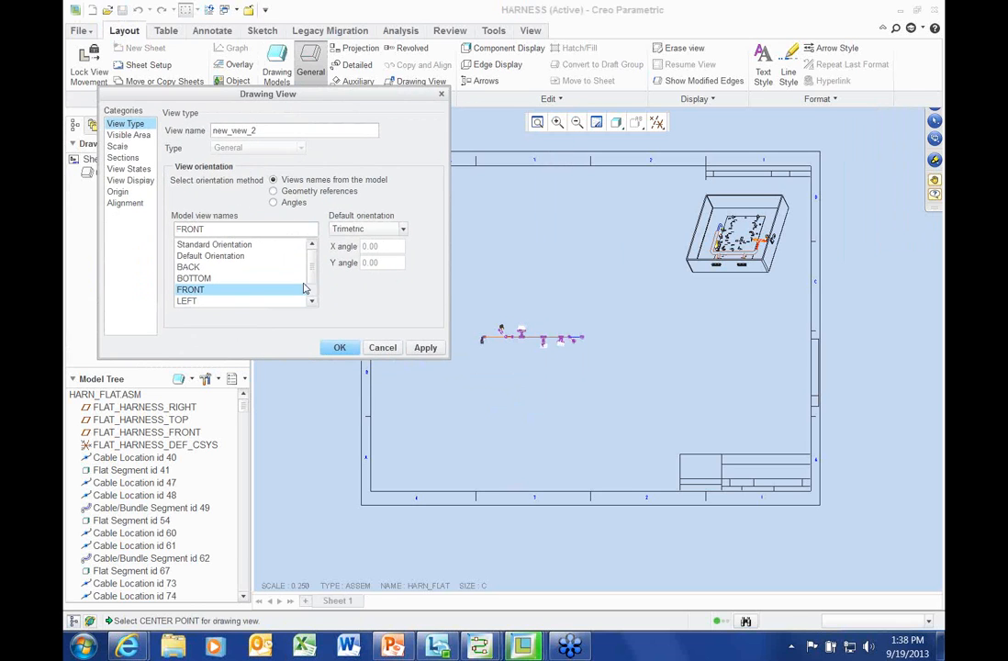
click(117, 146)
click(168, 144)
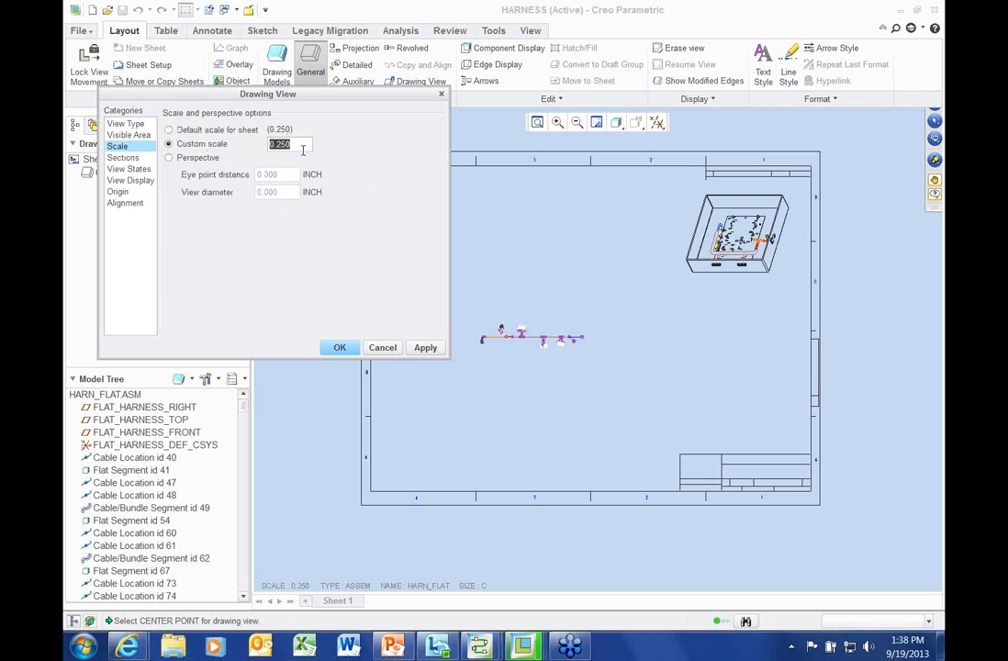
text(6)
click(425, 347)
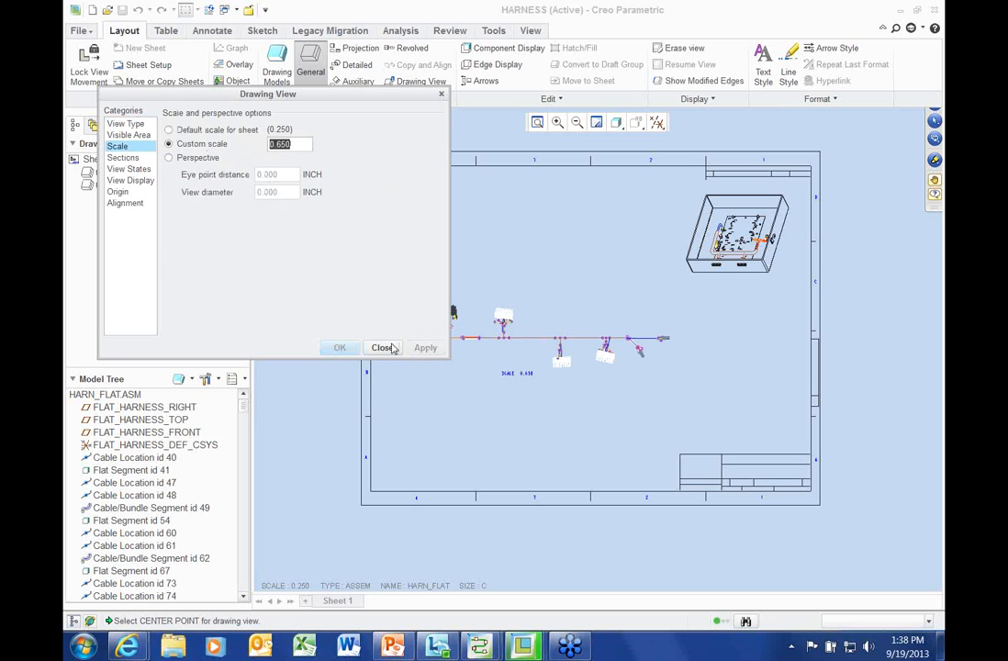
click(382, 346)
scroll(499, 396, up, 4)
mouse_move(558, 297)
mouse_down()
mouse_move(569, 315)
mouse_move(566, 296)
mouse_up()
scroll(562, 368, down, 1)
middle_drag(560, 371, 484, 369)
scroll(484, 369, up, 1)
click(441, 445)
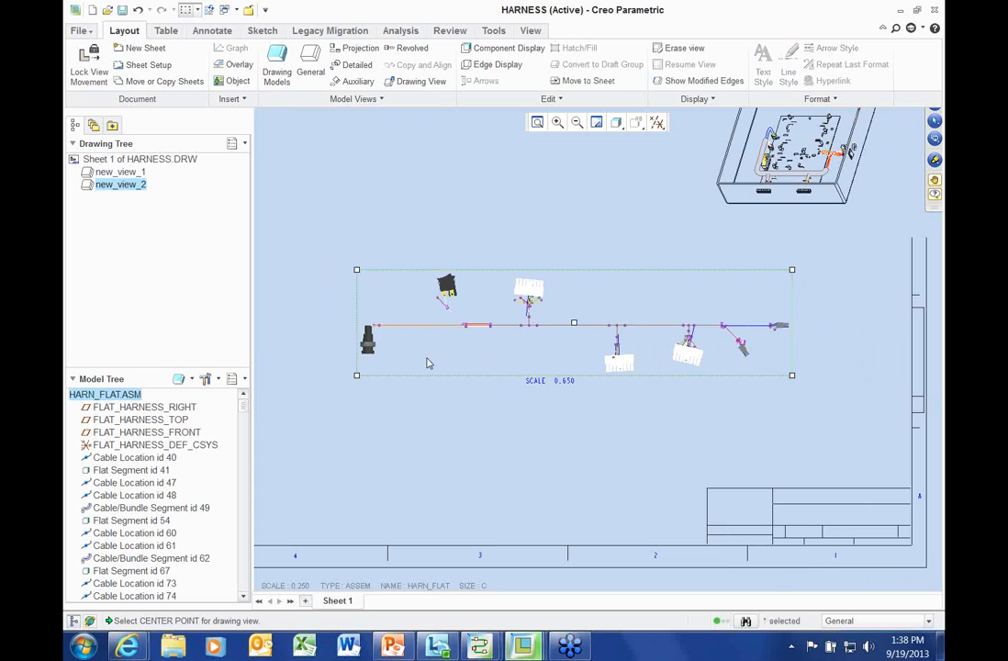
Set the harness view to No Hidden, Solid tangent edges and thick cables
double_click(427, 358)
click(130, 179)
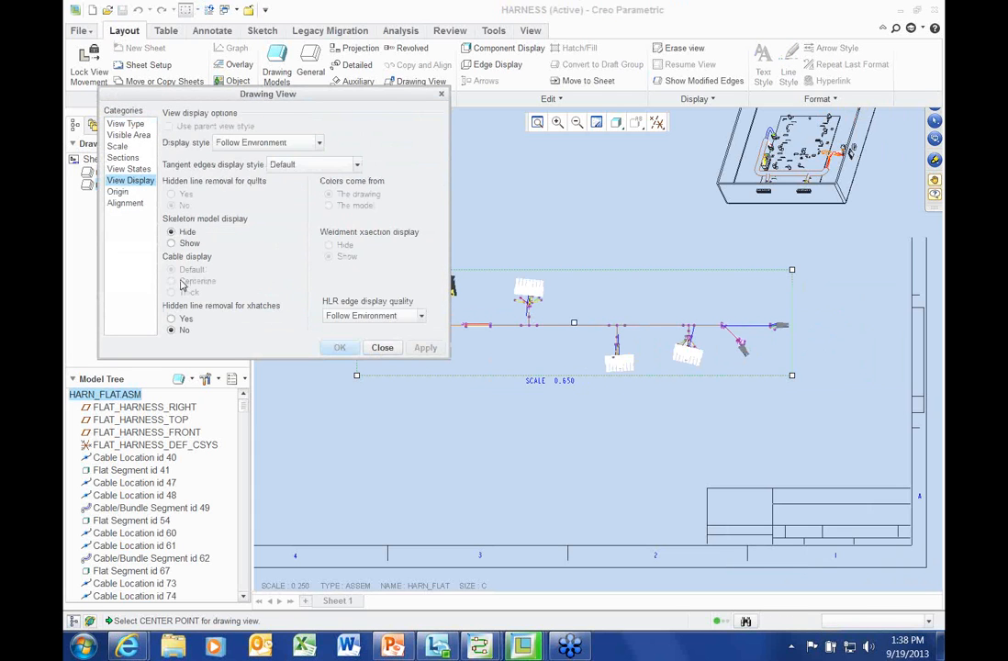
click(275, 142)
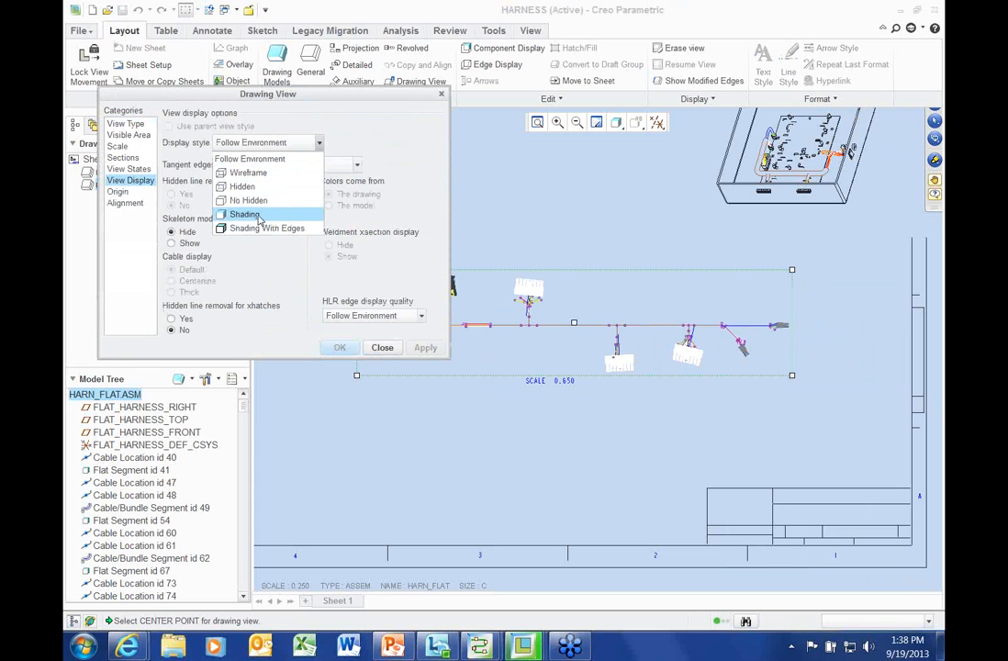
click(248, 201)
click(294, 164)
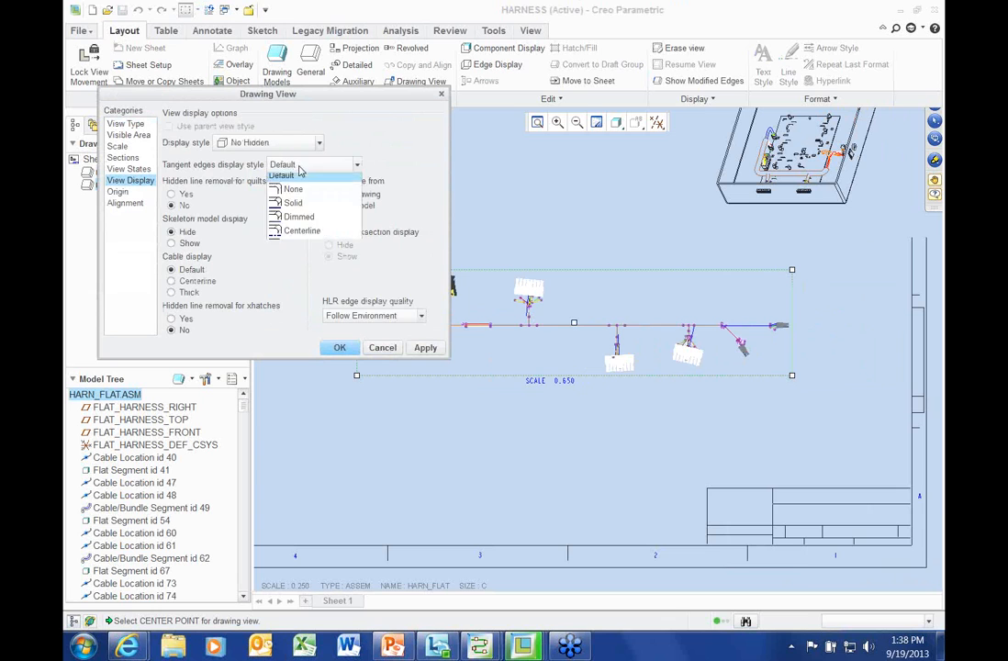
click(294, 208)
click(182, 292)
click(425, 347)
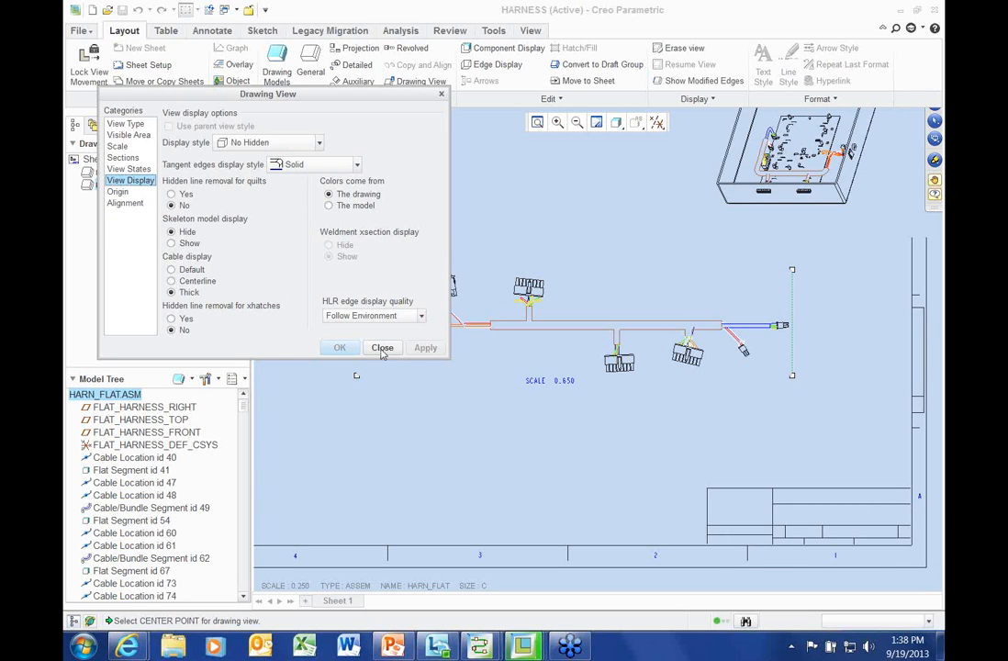
click(382, 348)
scroll(560, 427, up, 4)
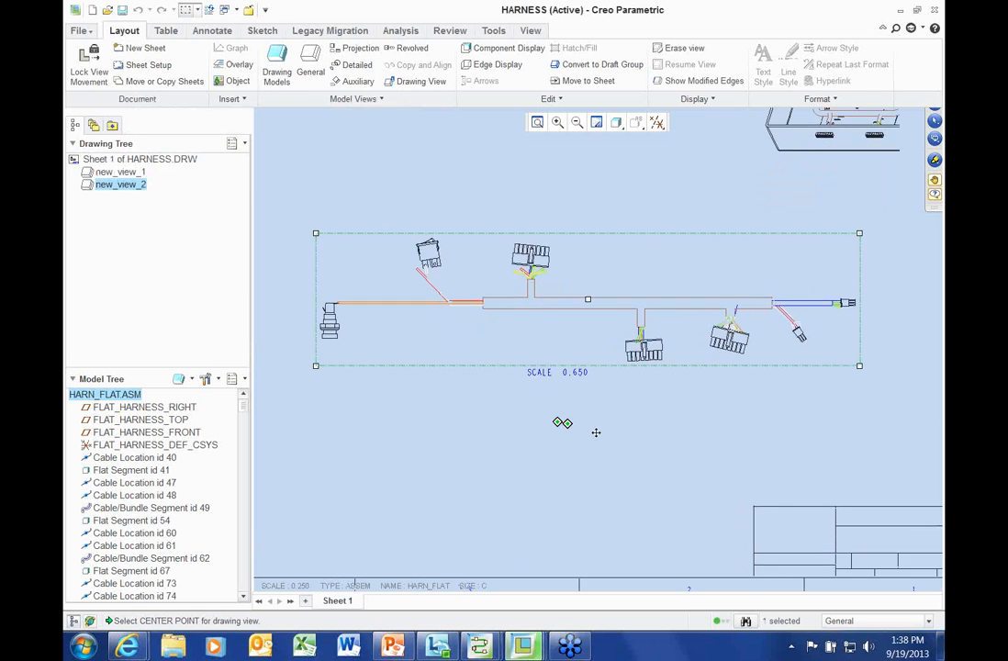
click(525, 432)
scroll(524, 431, down, 1)
middle_drag(522, 426, 489, 432)
click(104, 187)
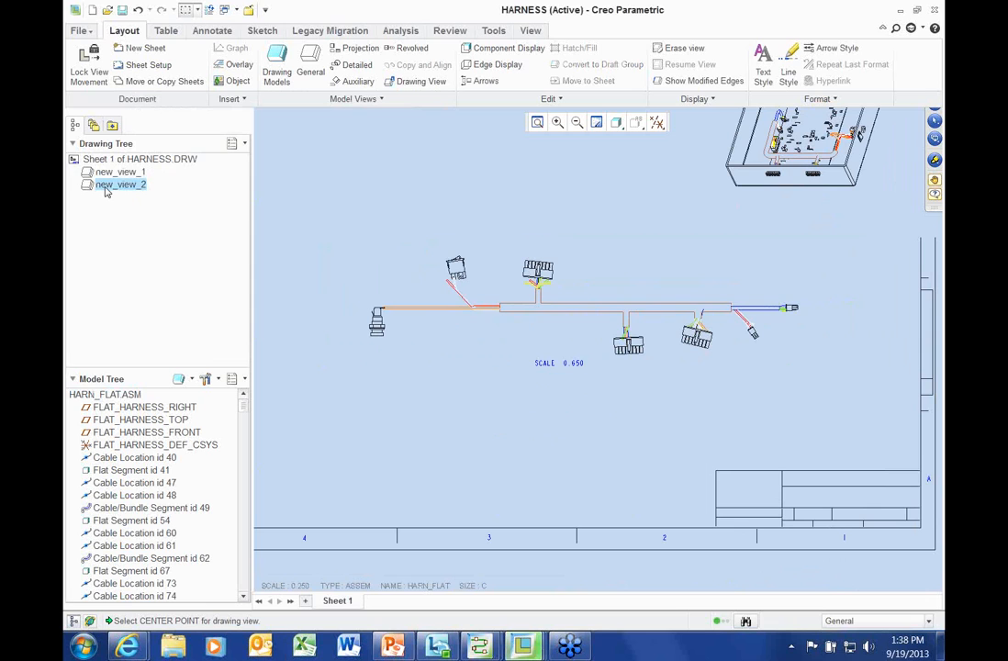
right_click(106, 188)
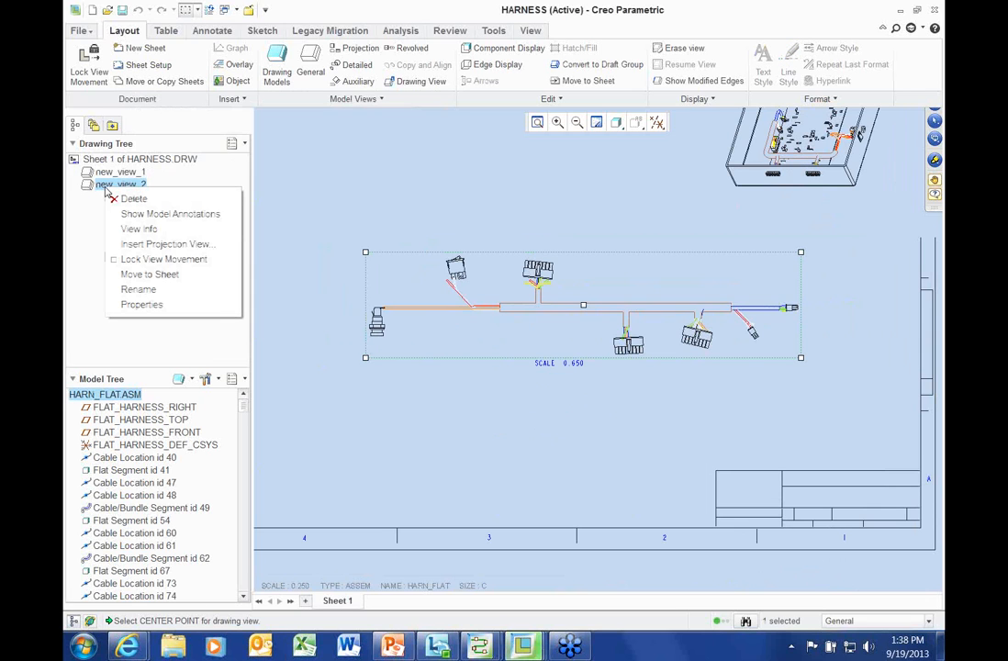
Show the connector notes CONN_1–CONN_5, S_1 and Note_2 on new_view_2
click(147, 213)
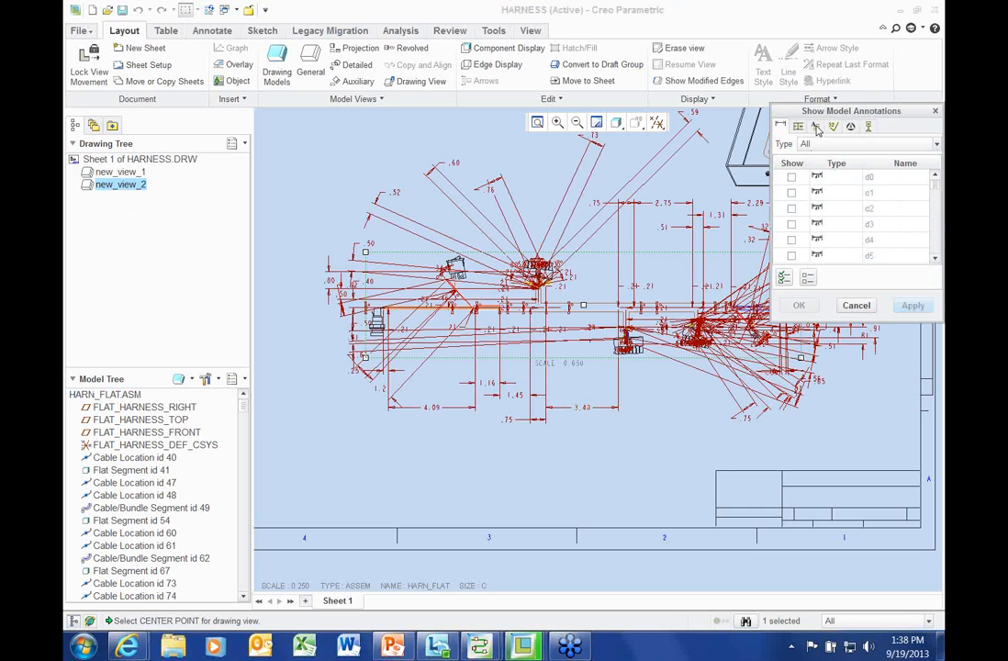
click(816, 127)
click(792, 172)
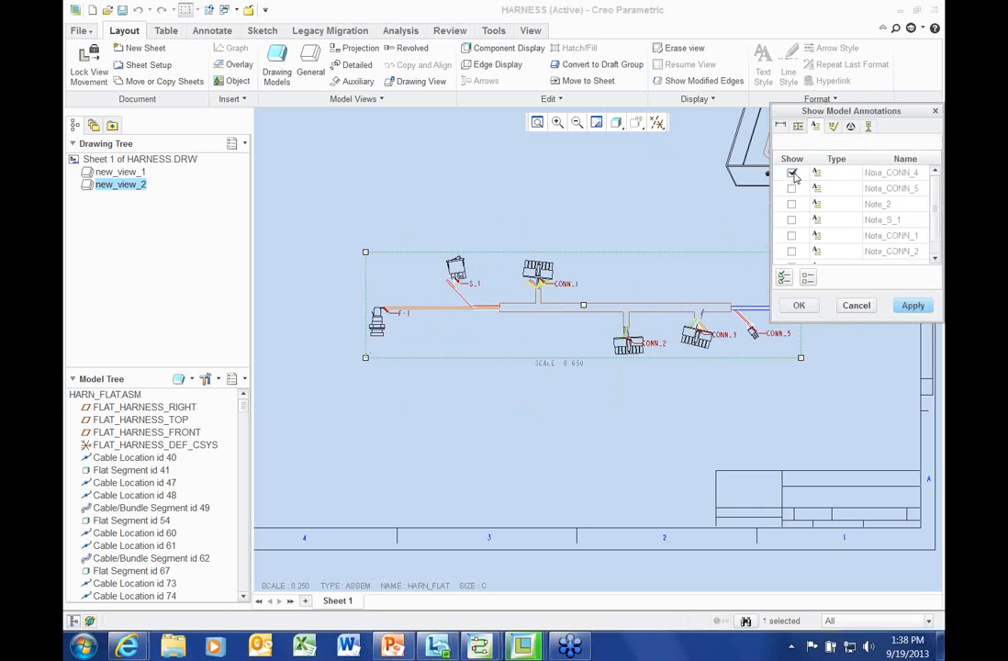
click(792, 189)
click(792, 204)
click(793, 220)
click(792, 235)
click(792, 251)
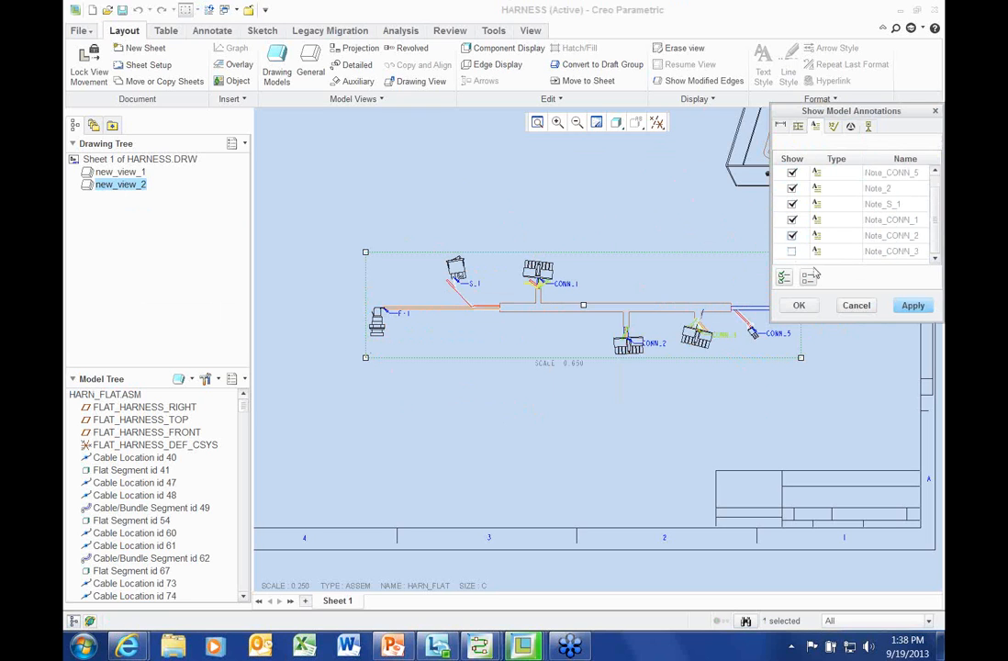
click(793, 251)
click(799, 305)
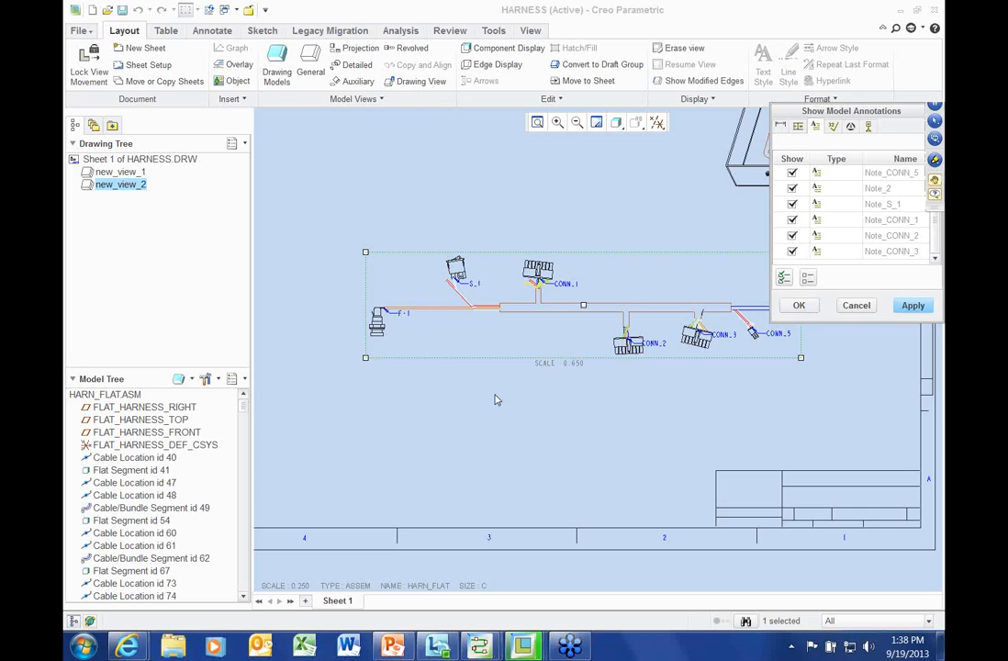
Drag the CONN_1, S_1, CONN_4 and CONN_5 notes clear of the harness
scroll(496, 400, down, 2)
drag(612, 223, 636, 152)
drag(466, 225, 479, 151)
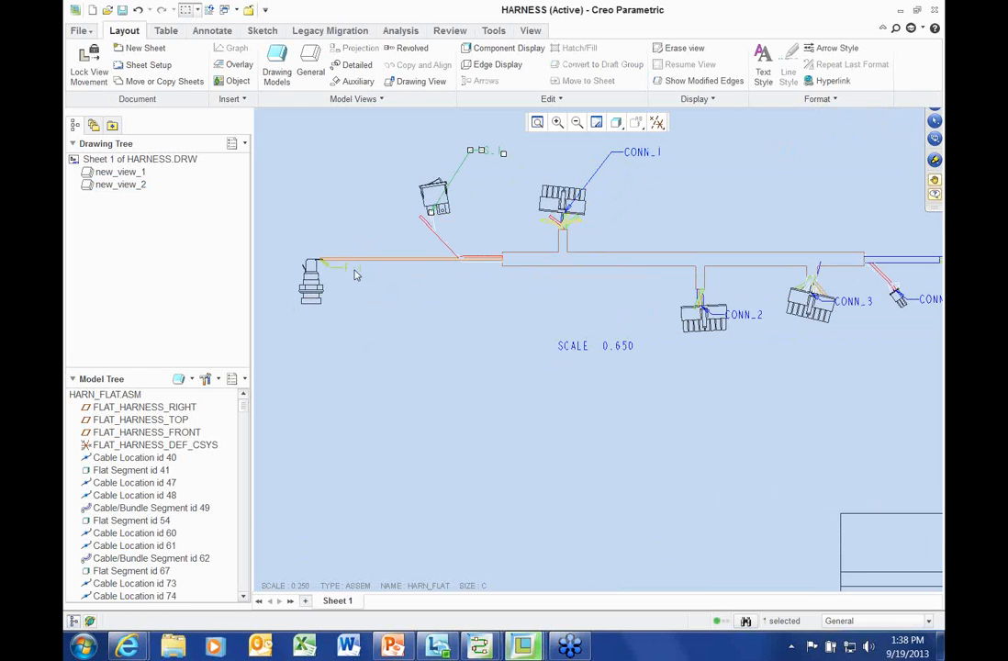
scroll(486, 329, up, 2)
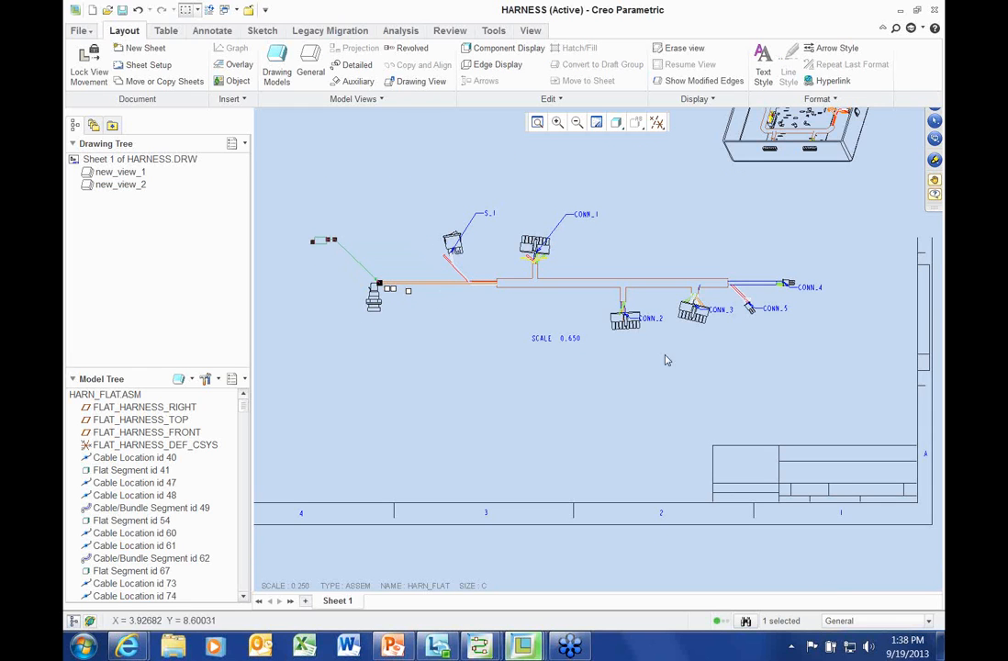
scroll(872, 353, down, 3)
drag(774, 233, 796, 180)
drag(688, 277, 725, 338)
scroll(702, 365, up, 2)
middle_drag(681, 368, 754, 363)
scroll(755, 362, up, 1)
click(479, 474)
scroll(477, 474, up, 1)
middle_drag(477, 473, 443, 520)
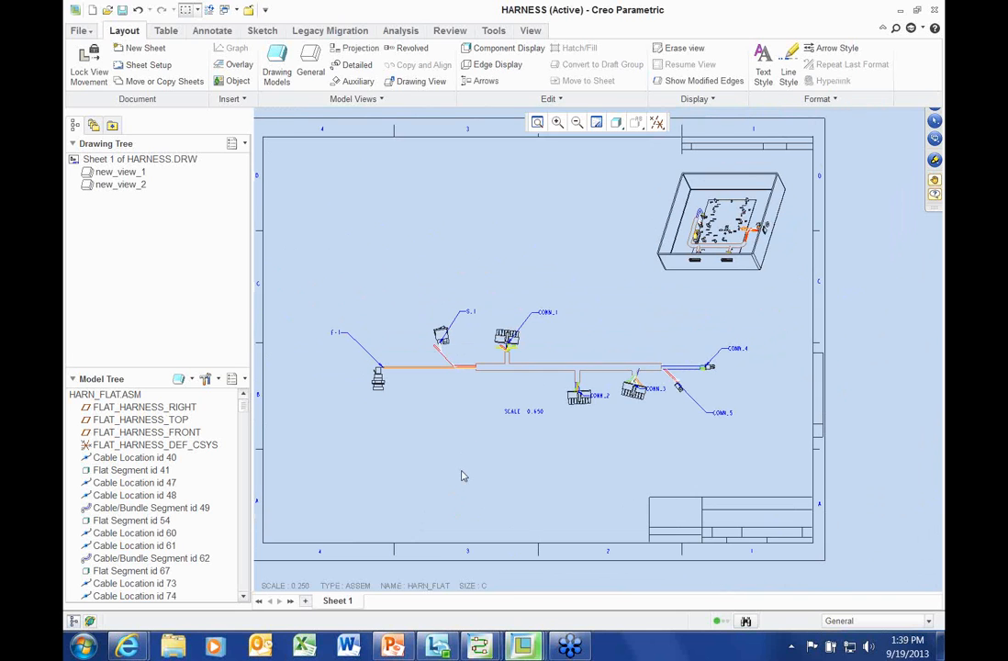
Insert the harn_bom.tbl table at the upper left of the sheet
click(167, 30)
click(120, 48)
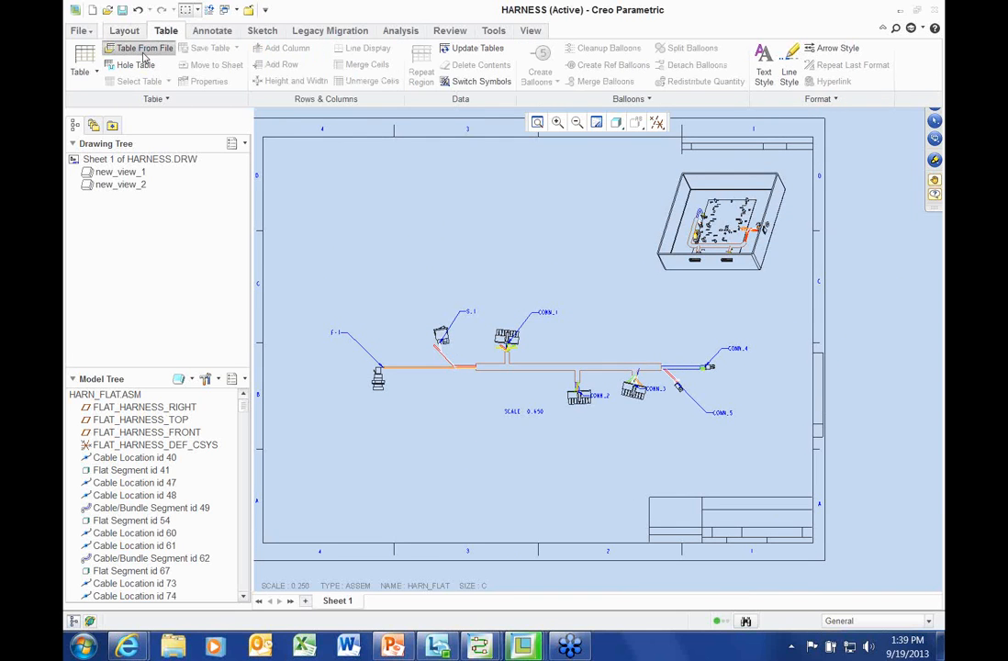
click(419, 250)
double_click(419, 250)
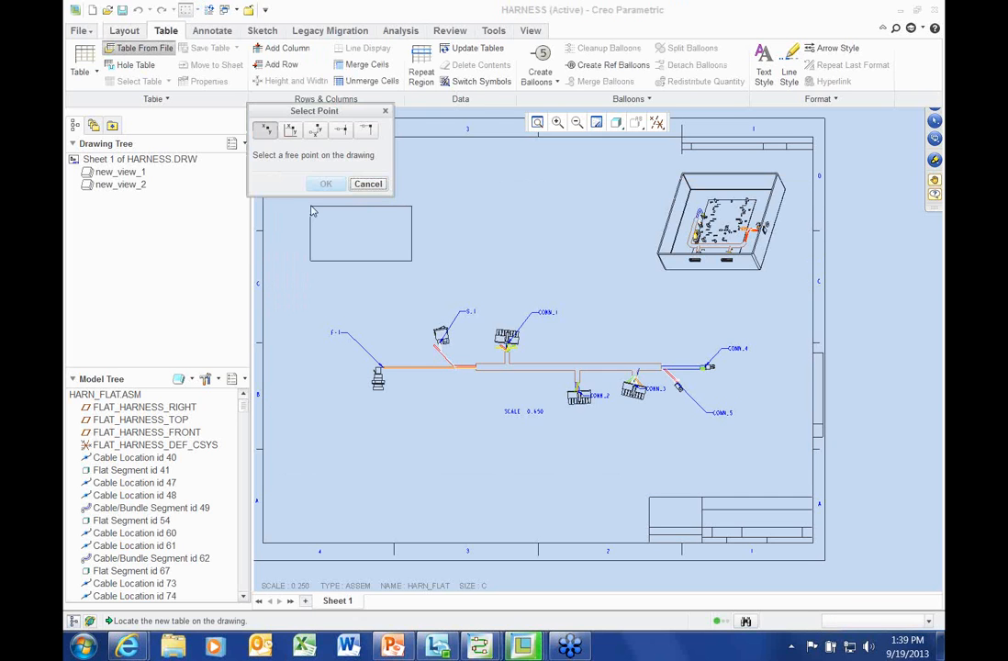
click(310, 211)
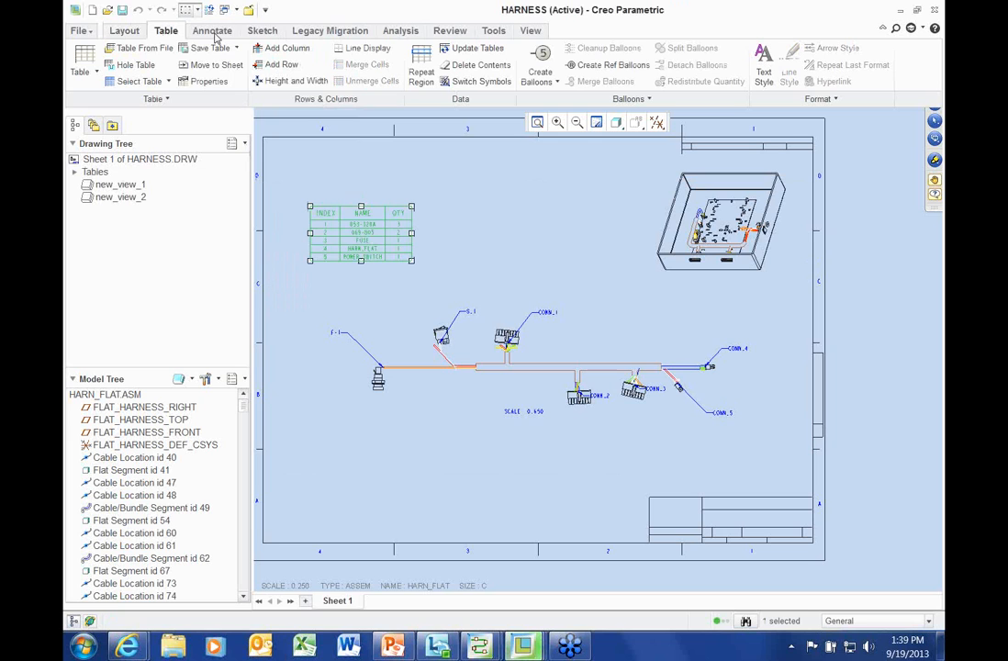
Balloon the harness view by view, then delete the BOM table and its balloons
click(541, 75)
click(548, 118)
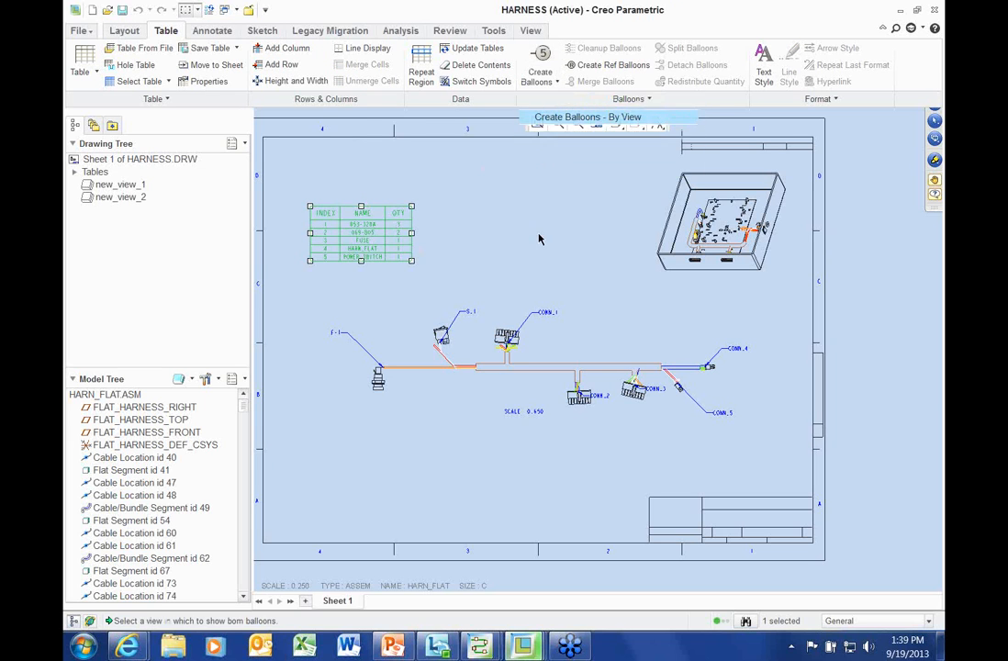
click(540, 75)
click(562, 114)
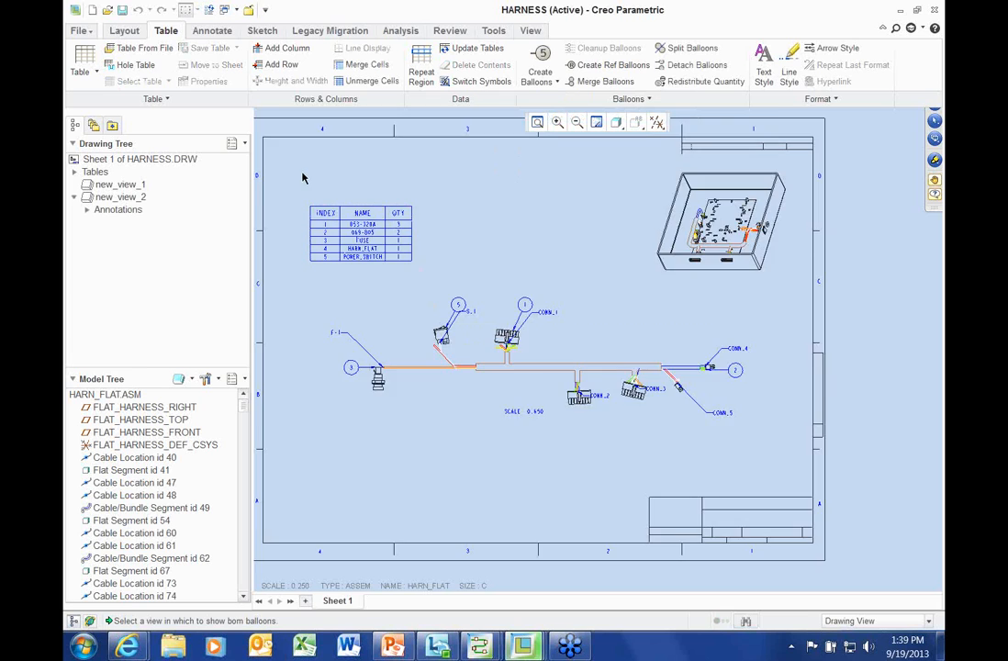
middle_click(514, 236)
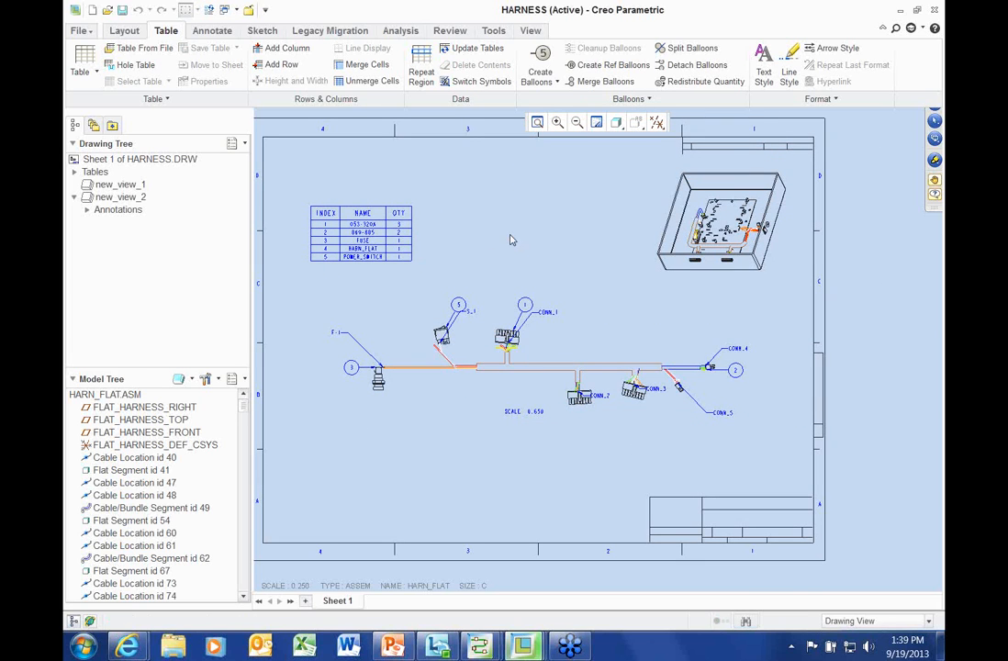
click(320, 217)
key(Delete)
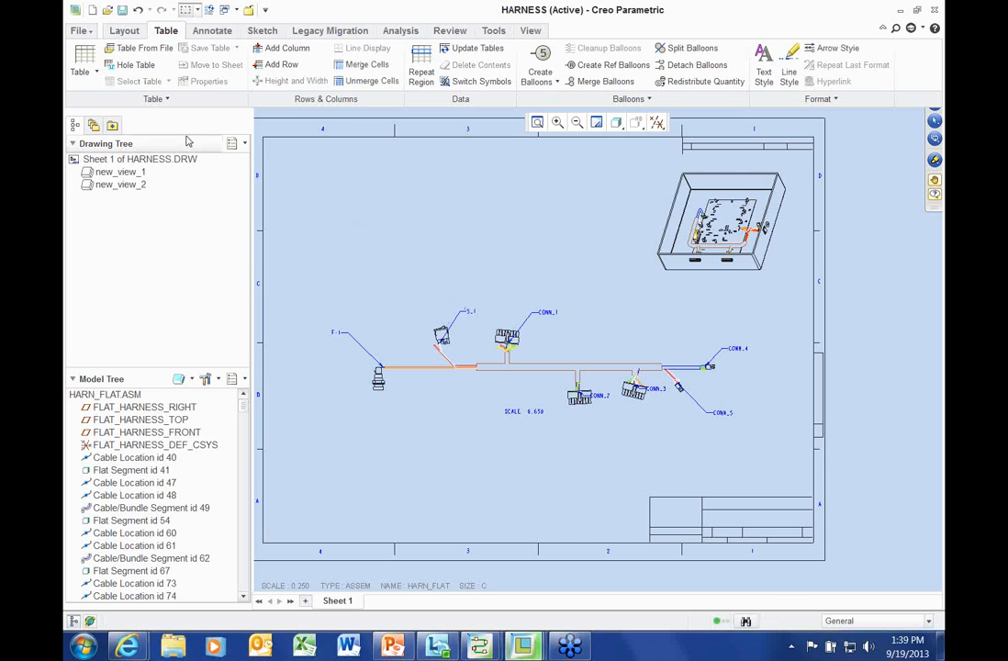
Insert the conn_pin-out.tbl table above the harness view
click(137, 48)
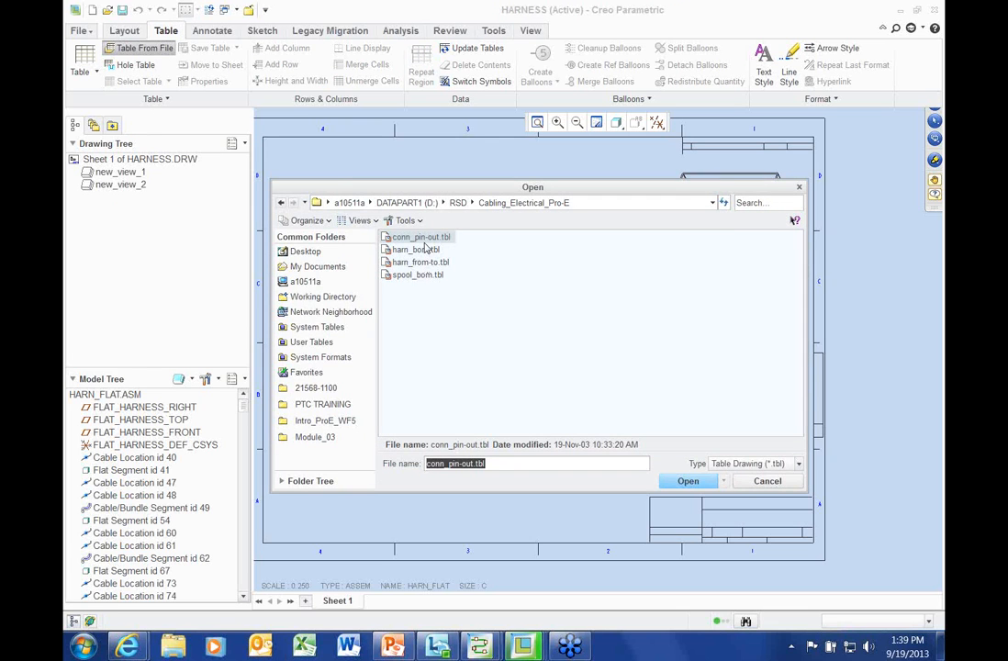
click(424, 239)
double_click(424, 238)
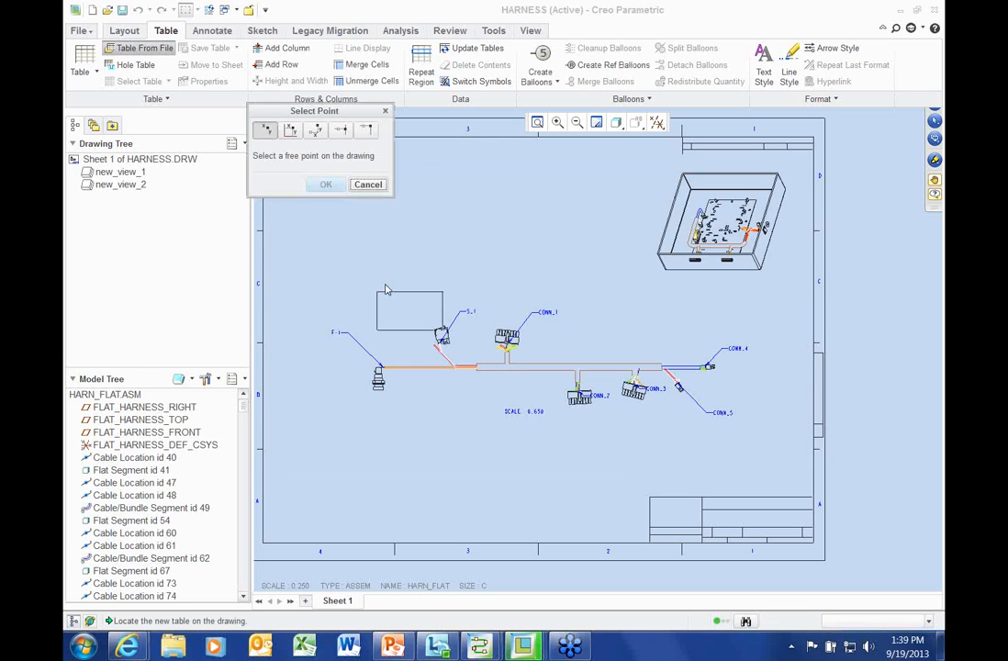
click(488, 265)
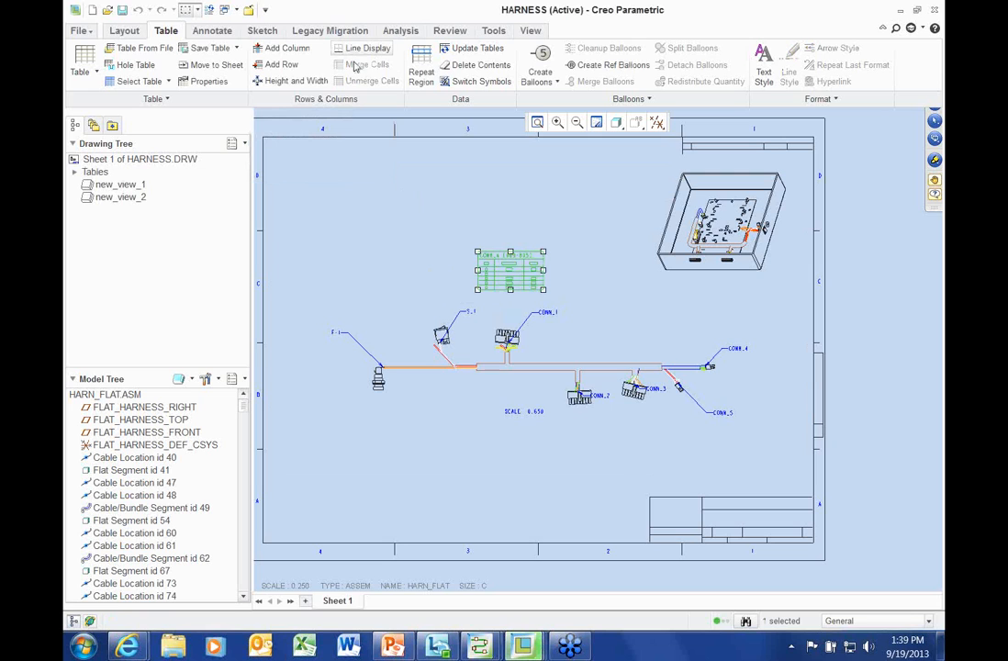
Set the table's repeat region to the CONN_1 connector model, filling 16 pin rows
click(421, 69)
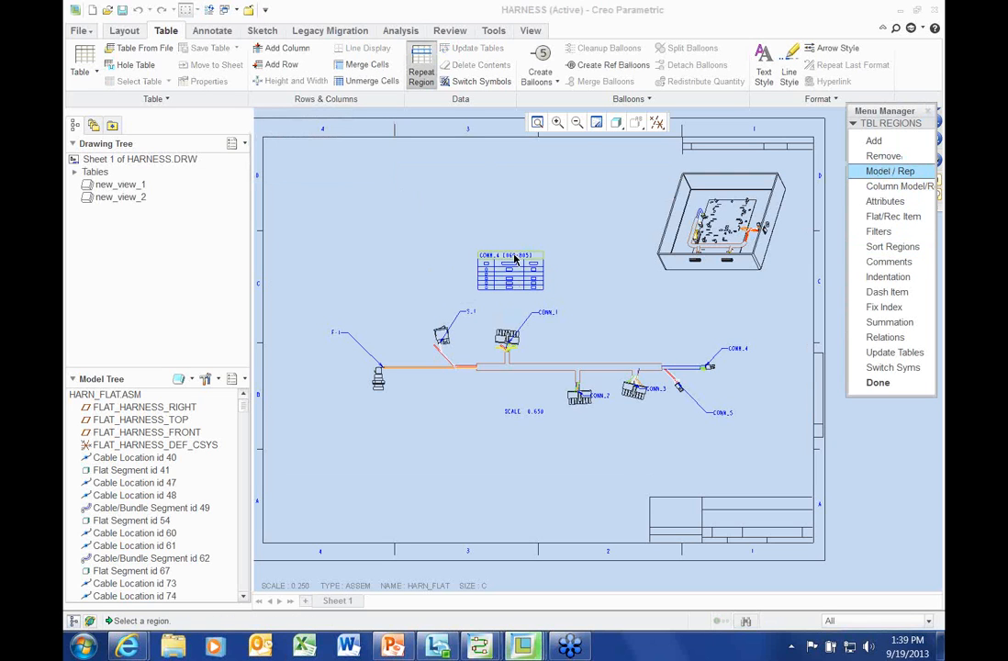
click(891, 171)
click(507, 340)
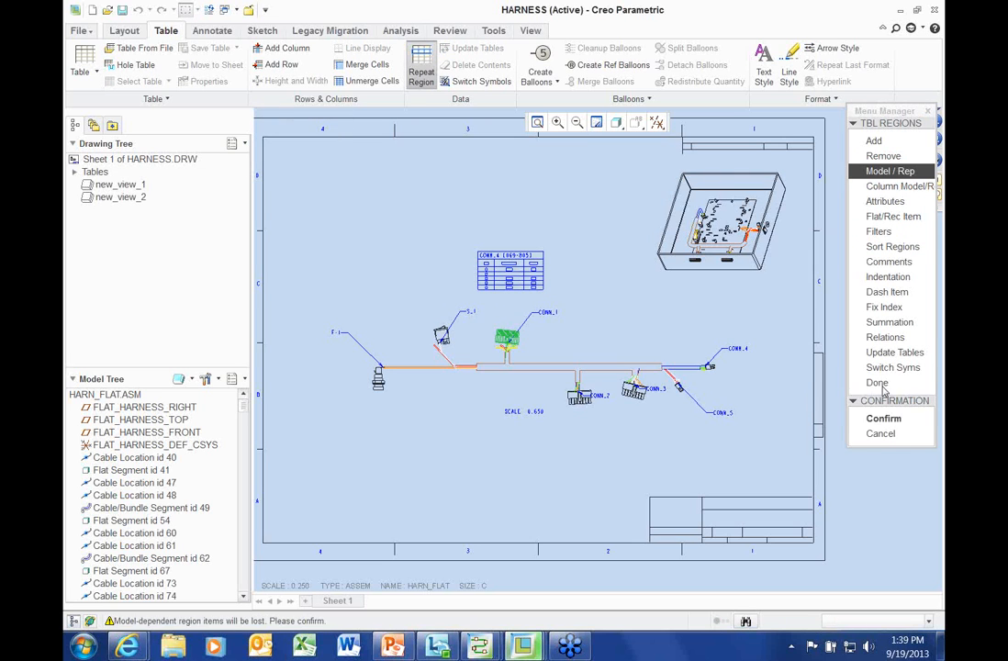
click(885, 418)
scroll(563, 310, up, 2)
scroll(562, 309, up, 3)
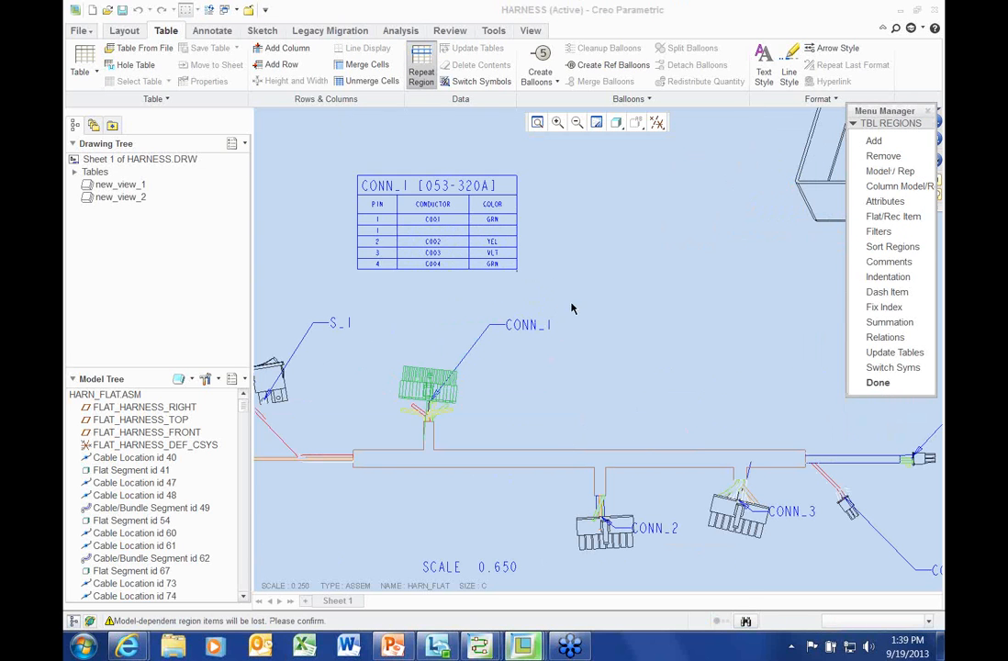
click(903, 170)
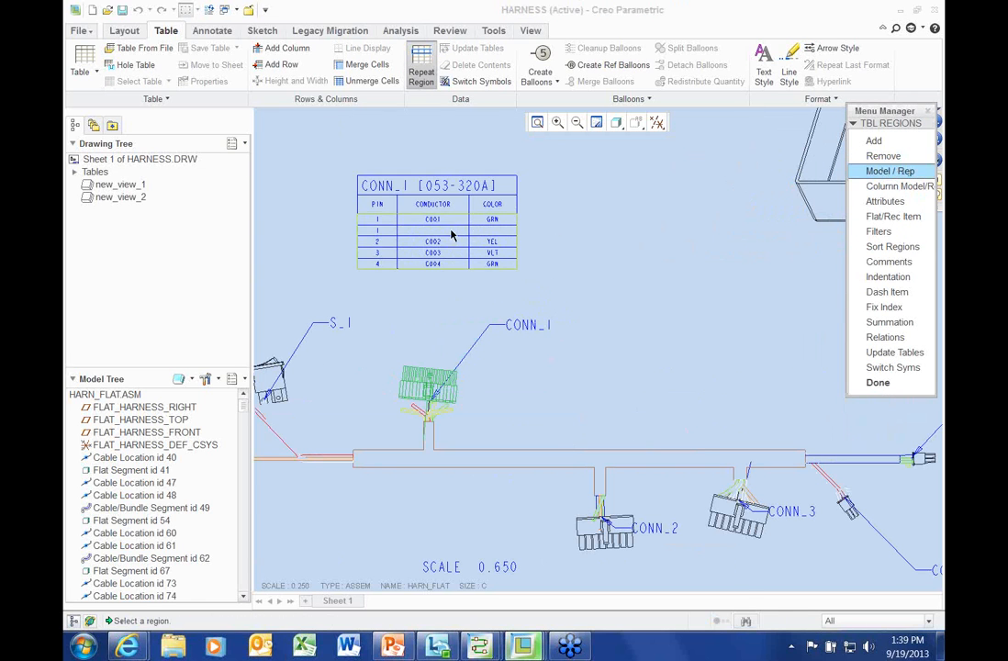
click(433, 386)
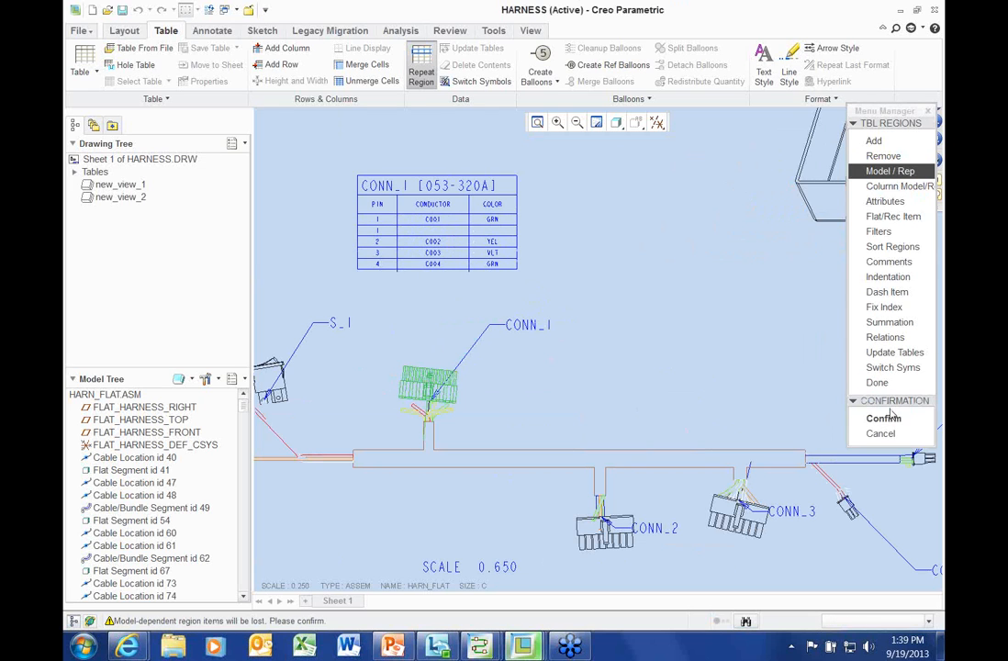
click(882, 419)
scroll(413, 381, up, 2)
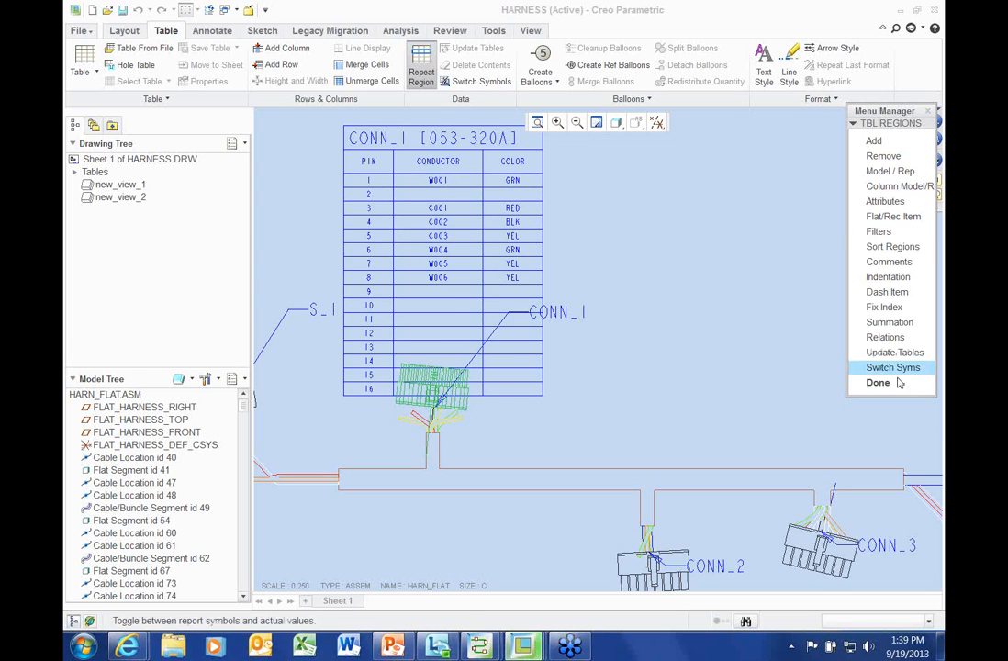
click(877, 383)
Move the CONN_1 pin-out table up above the connector
scroll(579, 413, down, 1)
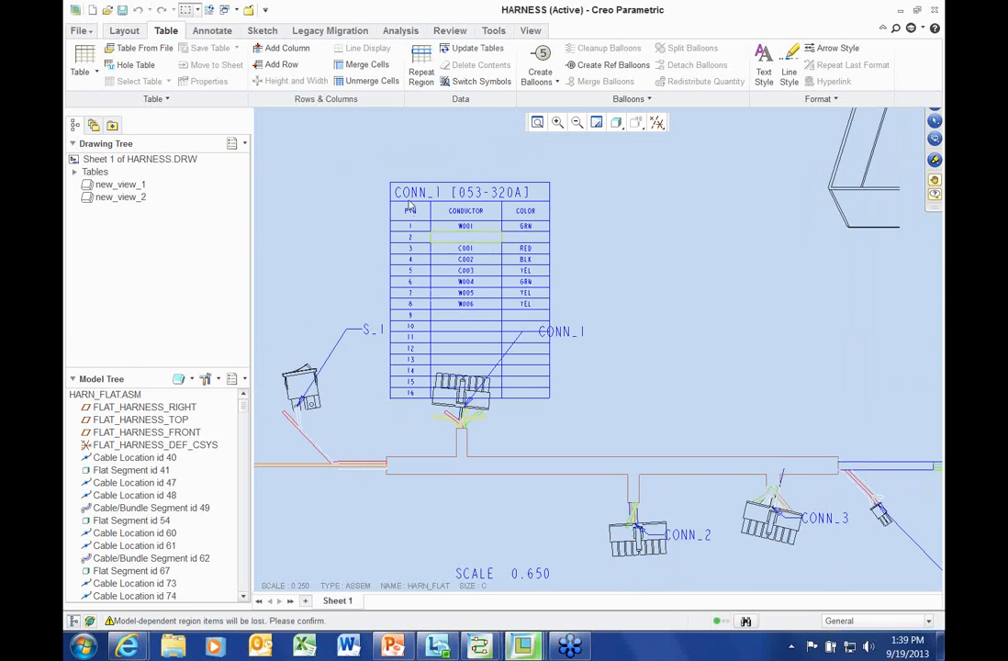
scroll(443, 247, up, 3)
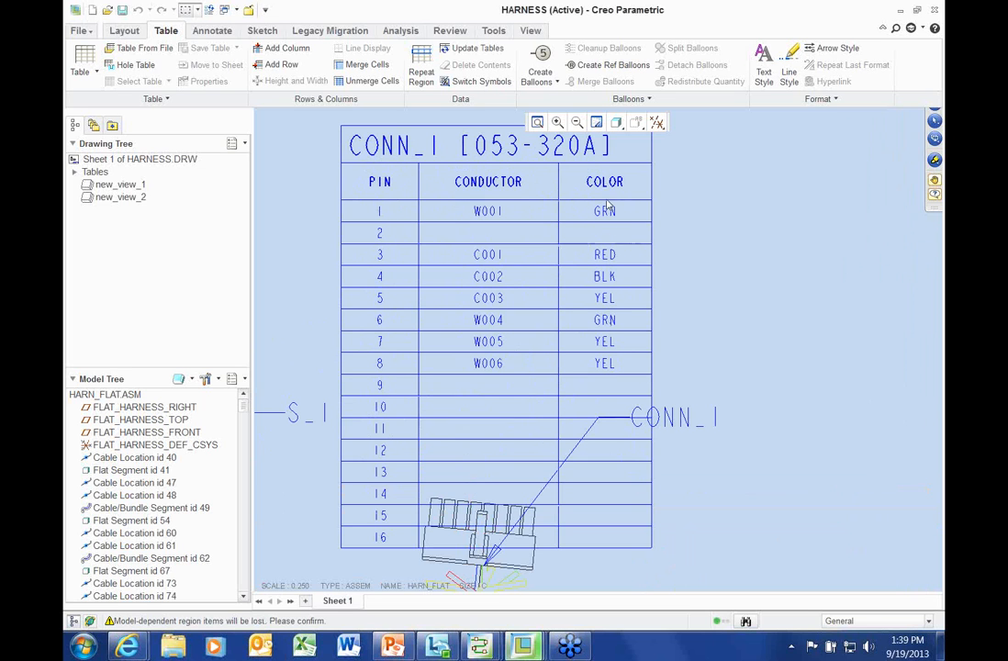
scroll(707, 301, down, 2)
click(502, 203)
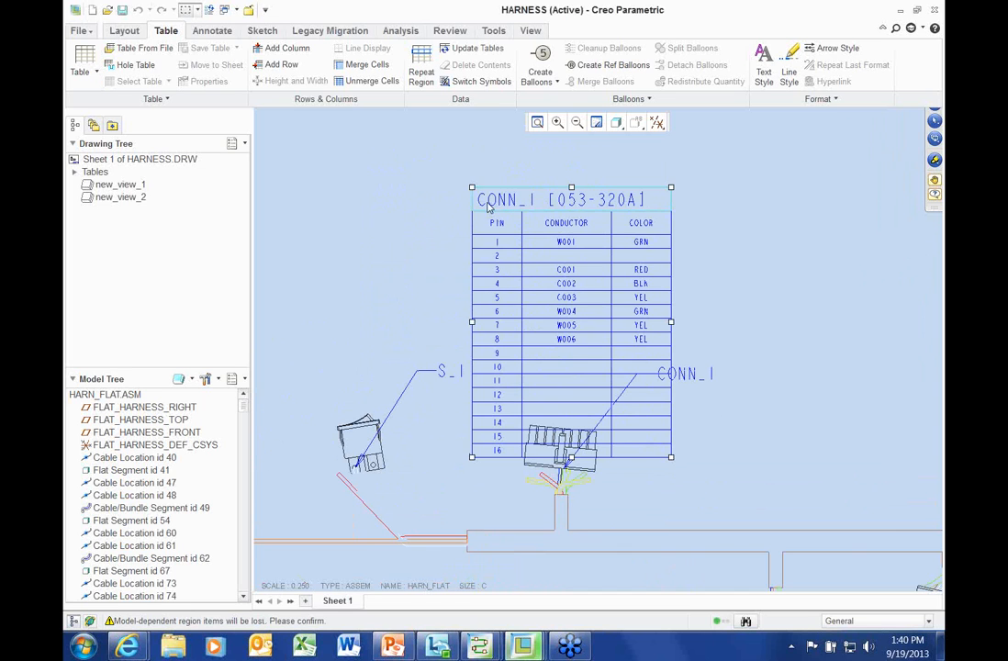
drag(472, 185, 459, 122)
scroll(578, 332, down, 2)
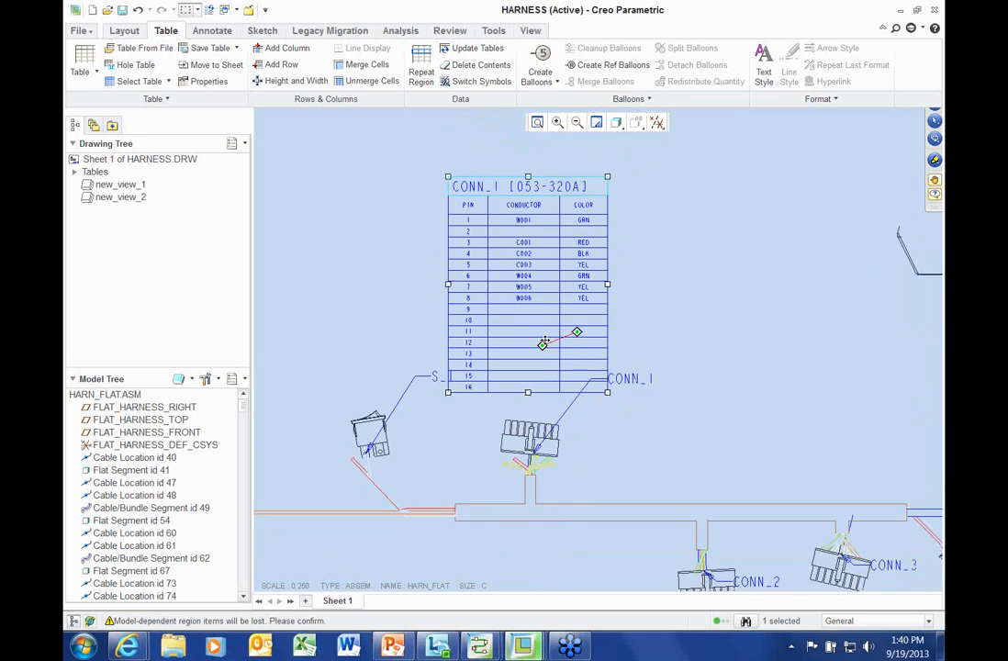
click(339, 275)
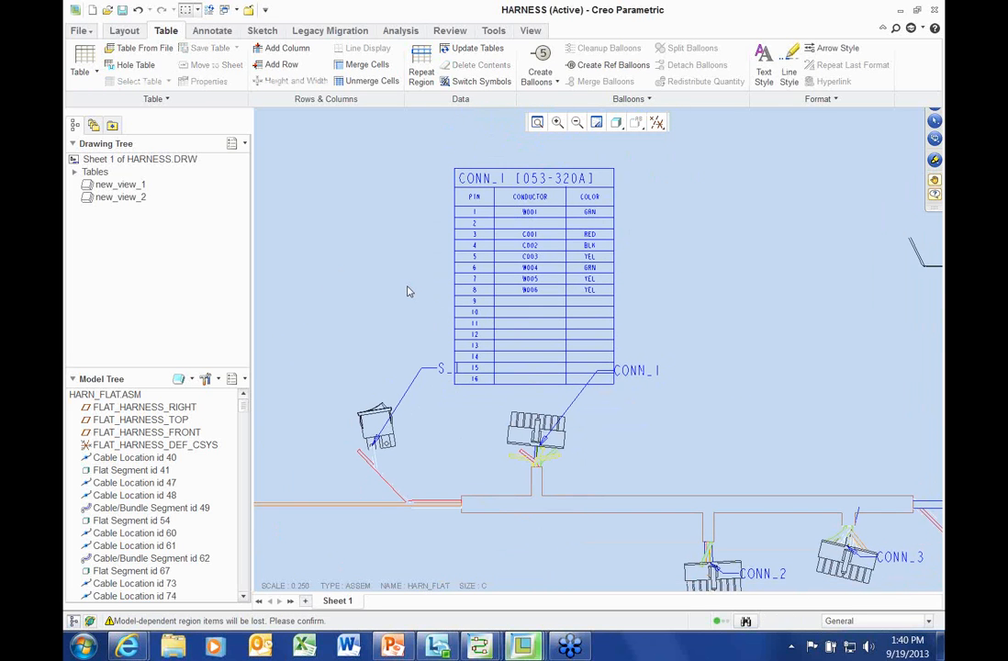
scroll(405, 287, down, 2)
mouse_move(406, 285)
middle_down()
mouse_move(438, 252)
mouse_move(435, 233)
middle_up()
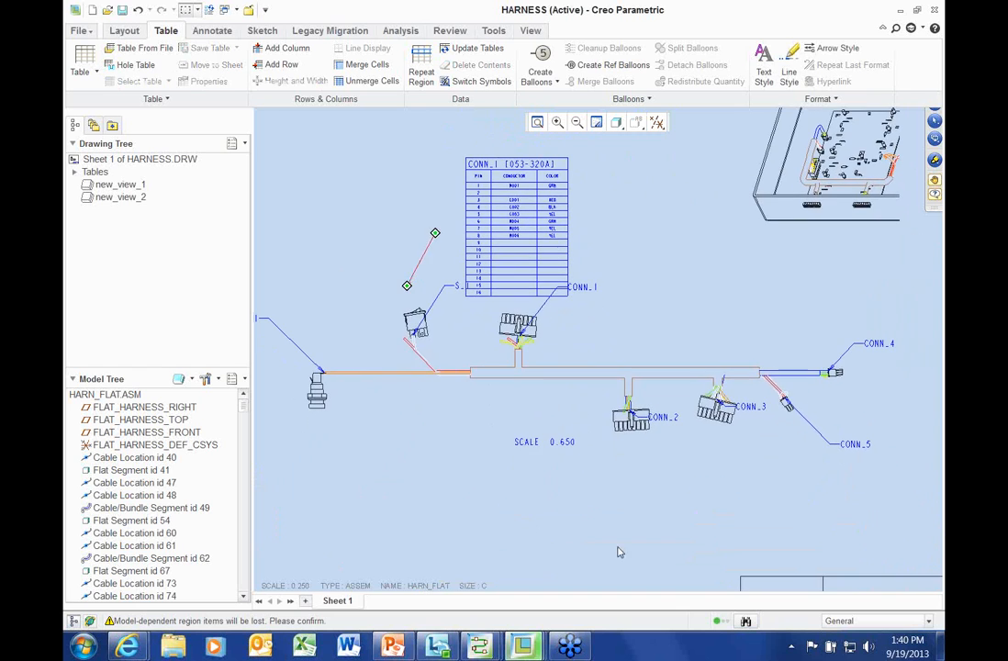
scroll(529, 203, down, 2)
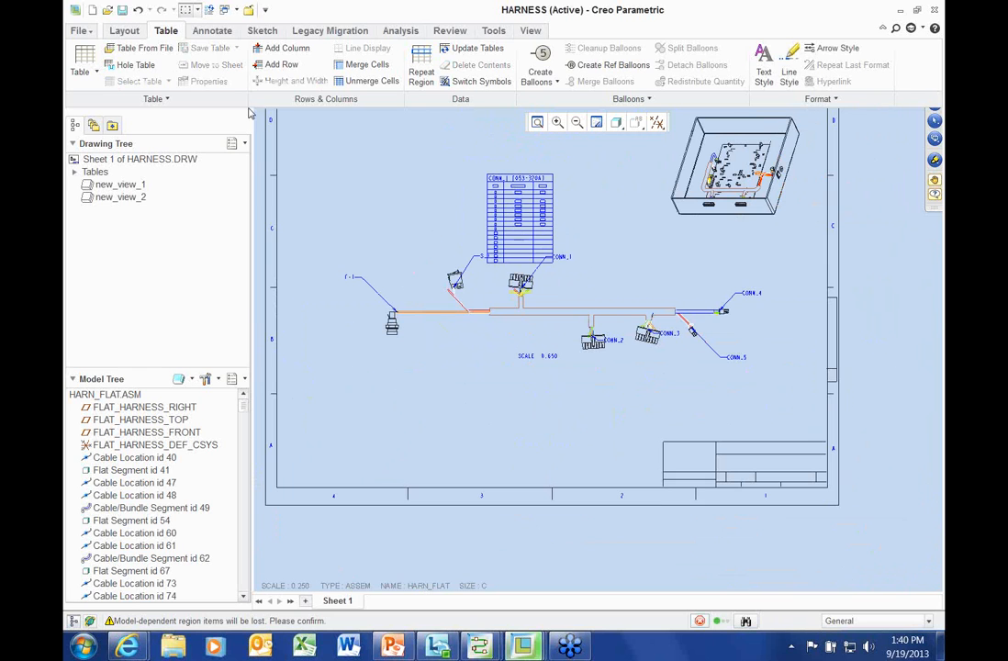
Place the harn_from-to.tbl wire table to the right of the sheet
click(138, 47)
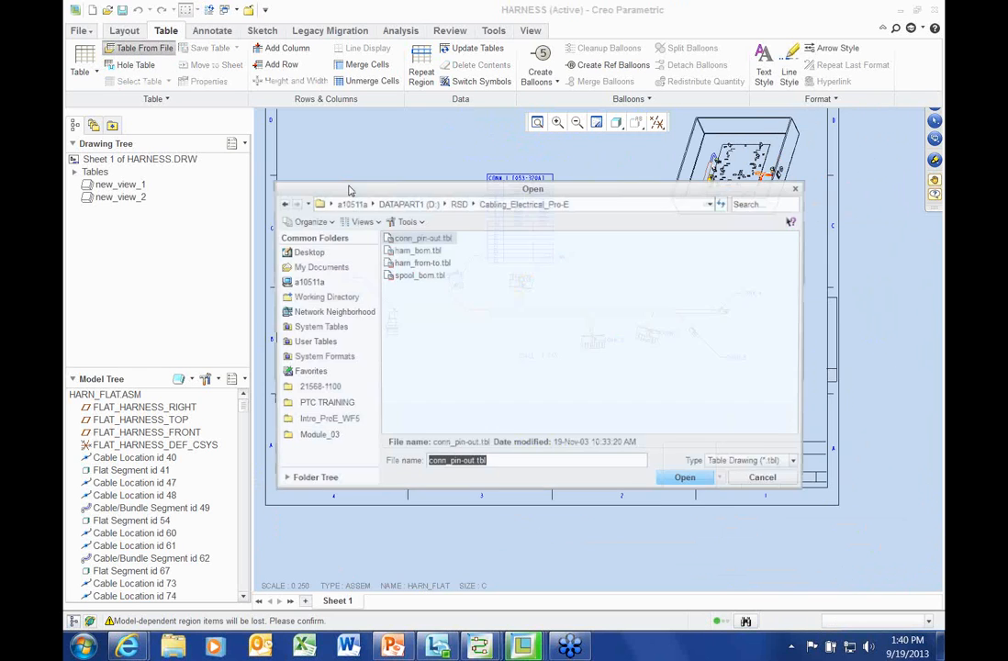
double_click(408, 262)
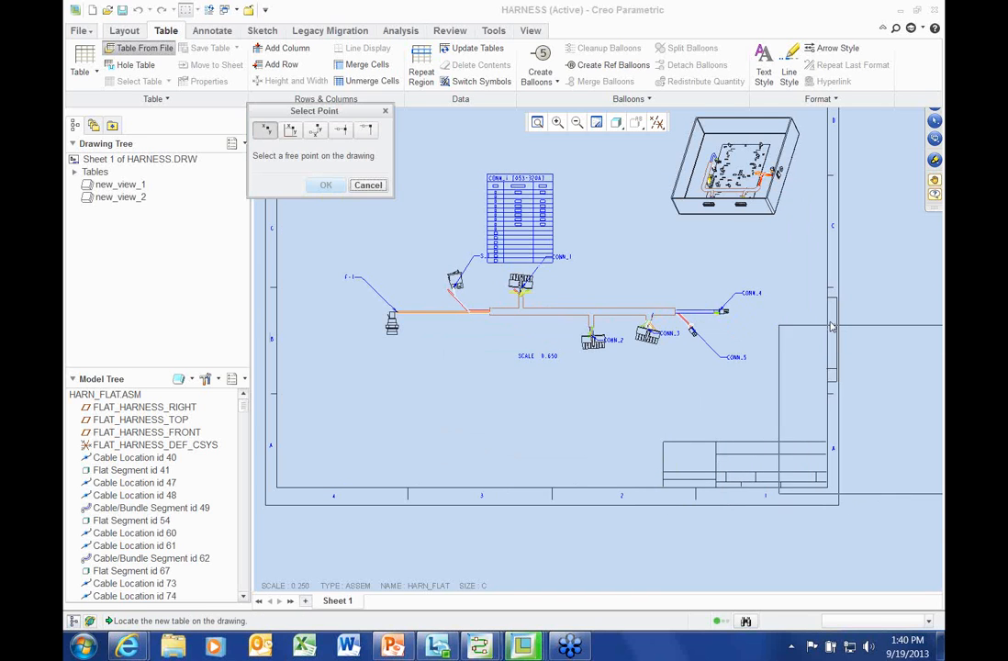
click(868, 330)
mouse_move(685, 350)
middle_down()
mouse_move(475, 335)
mouse_move(295, 338)
middle_up()
scroll(606, 367, up, 4)
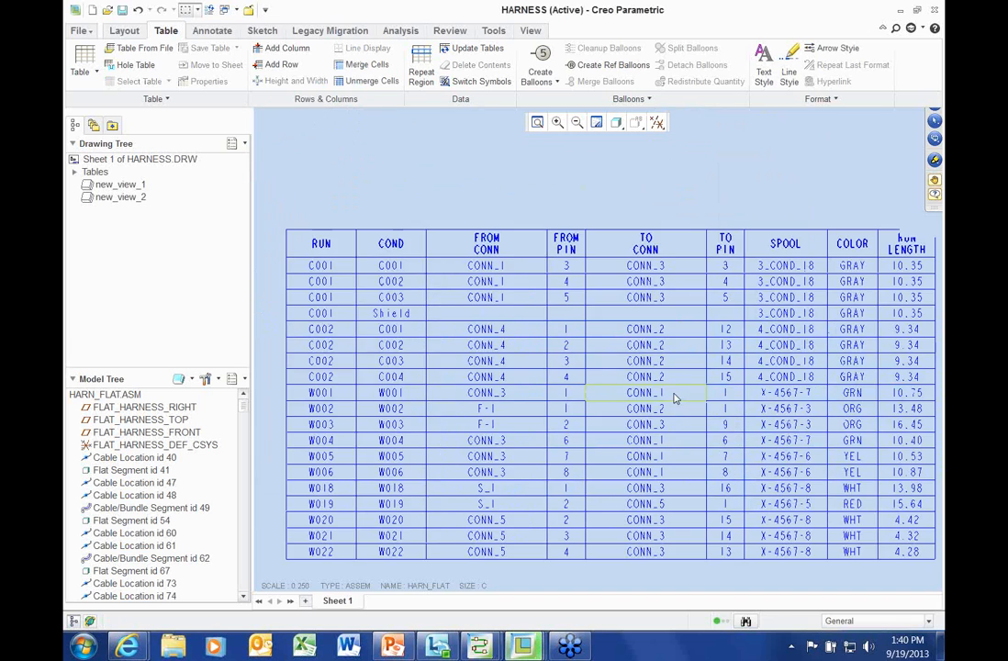
scroll(673, 397, down, 1)
Pan and zoom to inspect the whole wire table, then return to the full sheet
middle_drag(673, 387, 649, 348)
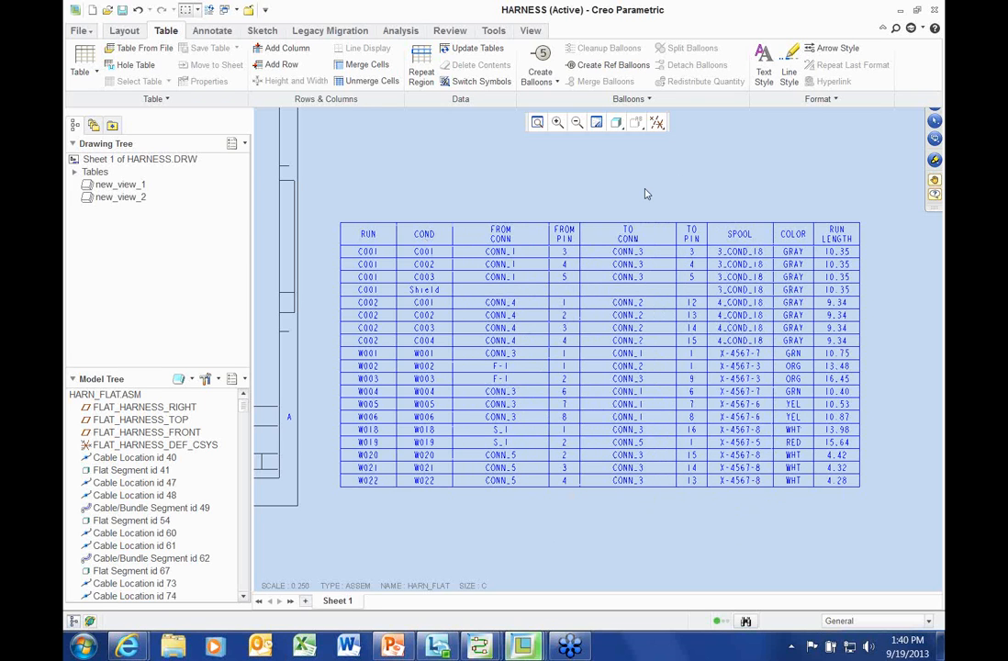
scroll(645, 194, down, 2)
middle_drag(644, 188, 671, 295)
scroll(670, 294, up, 3)
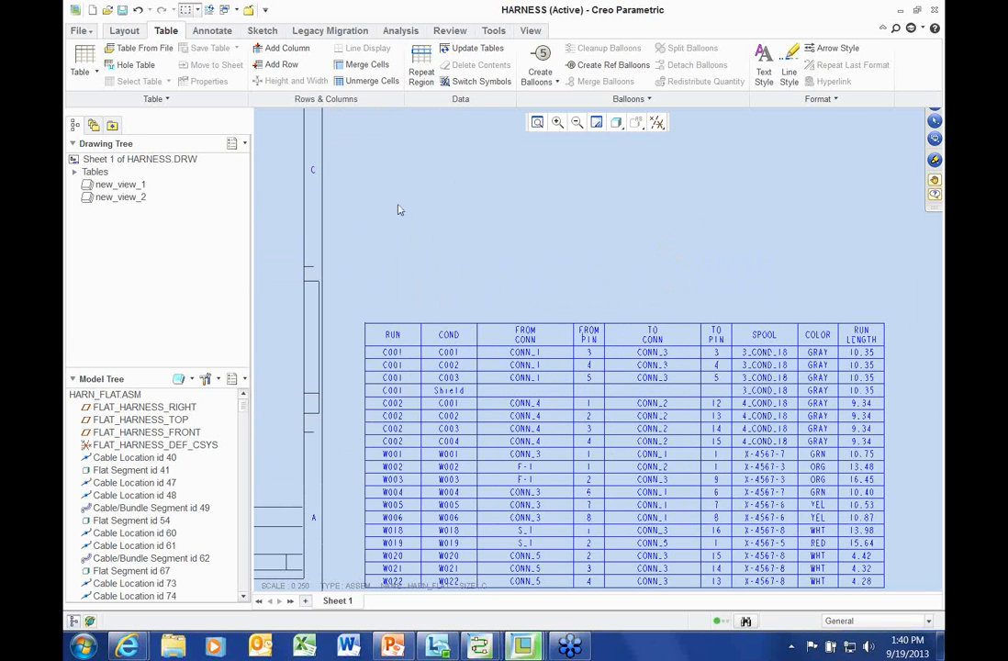
middle_drag(576, 262, 516, 227)
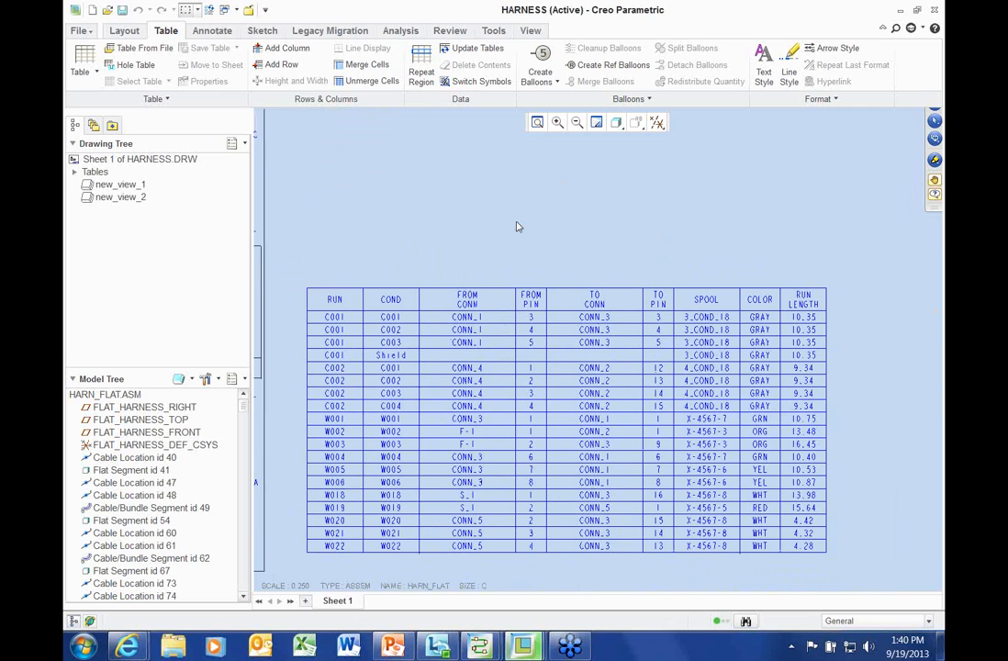
scroll(710, 227, up, 3)
middle_drag(588, 220, 804, 305)
middle_drag(359, 245, 411, 253)
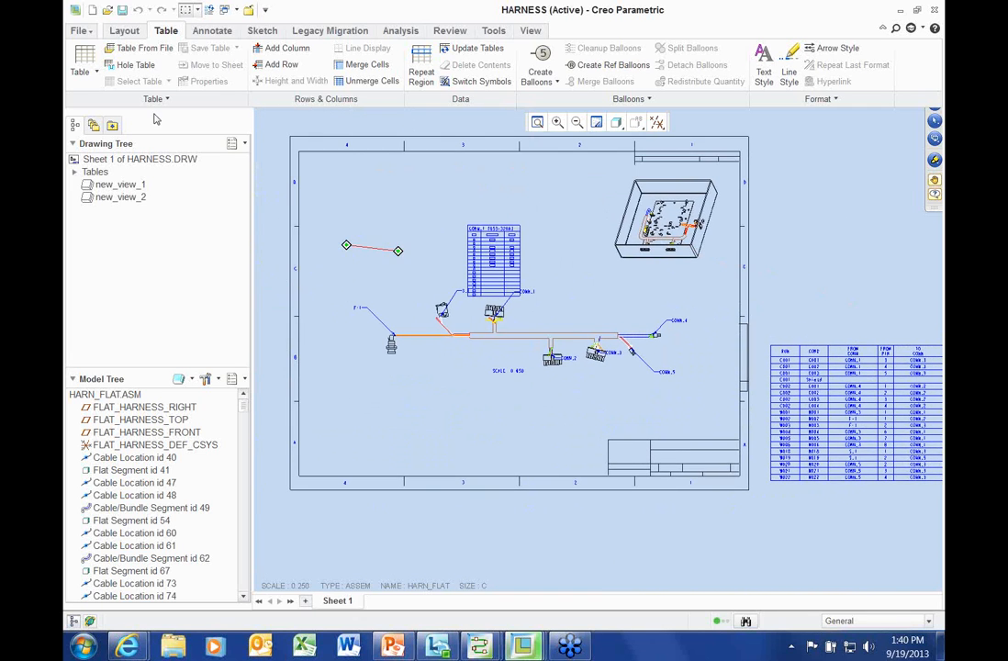
click(124, 51)
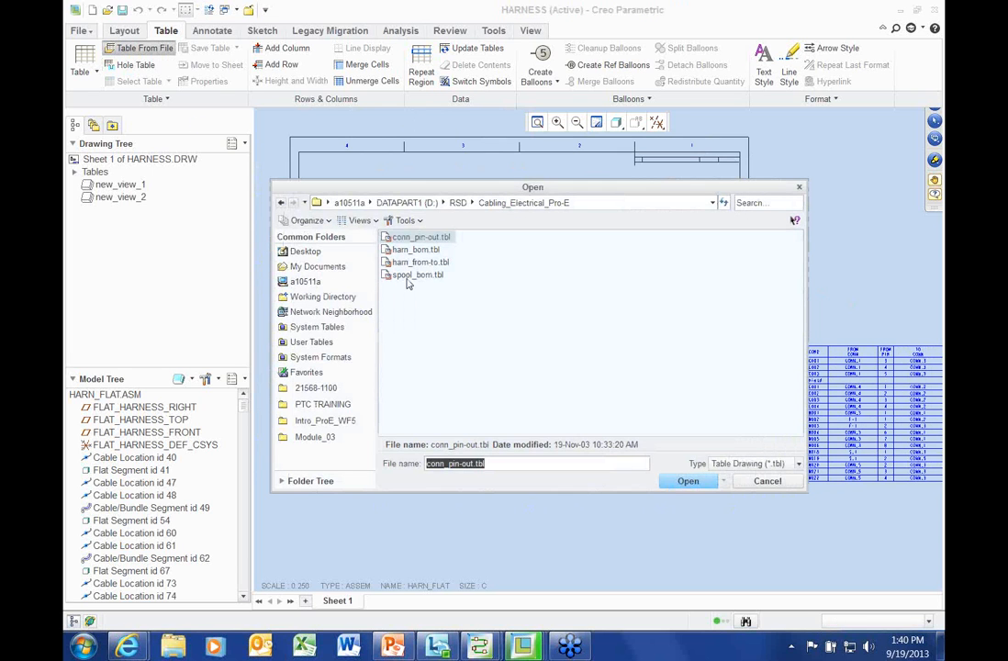
Place the spool_bom.tbl spool table near the sheet's lower-left corner
double_click(408, 276)
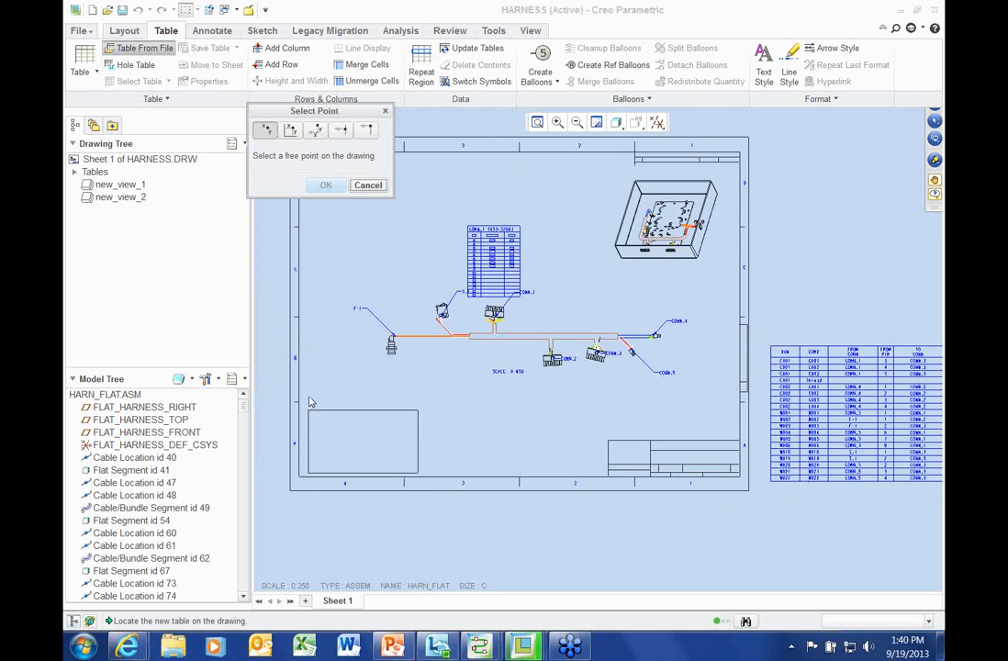
click(310, 401)
scroll(312, 442, up, 5)
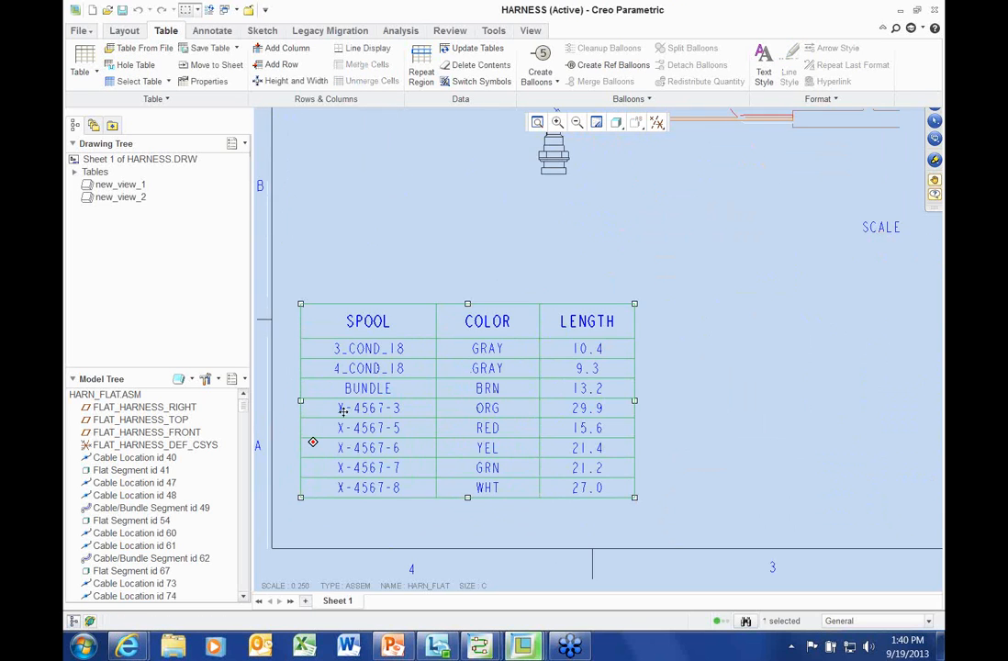
middle_drag(343, 412, 399, 367)
click(277, 319)
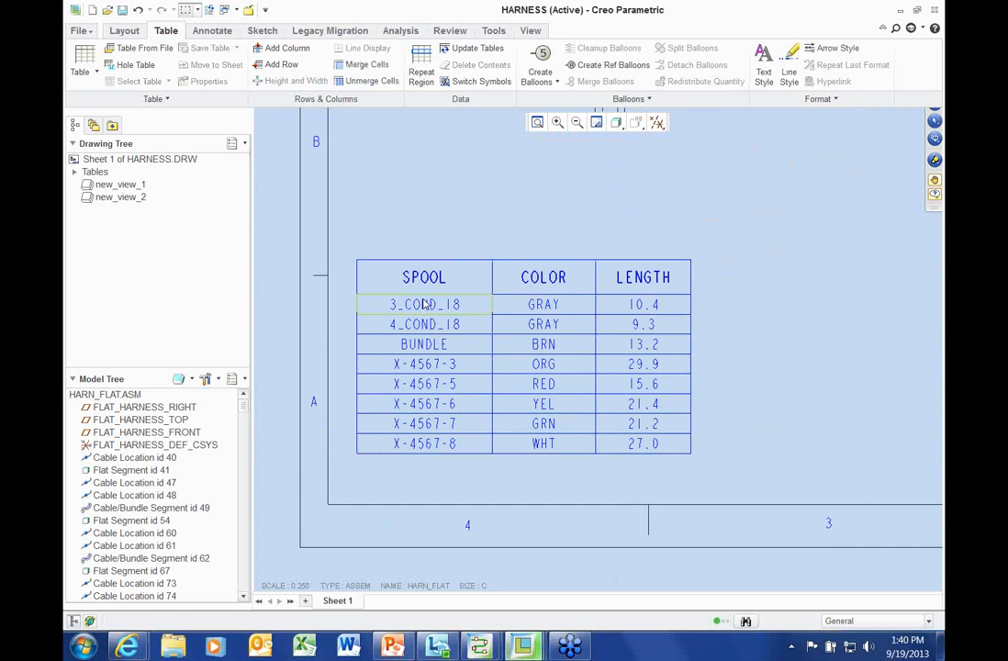
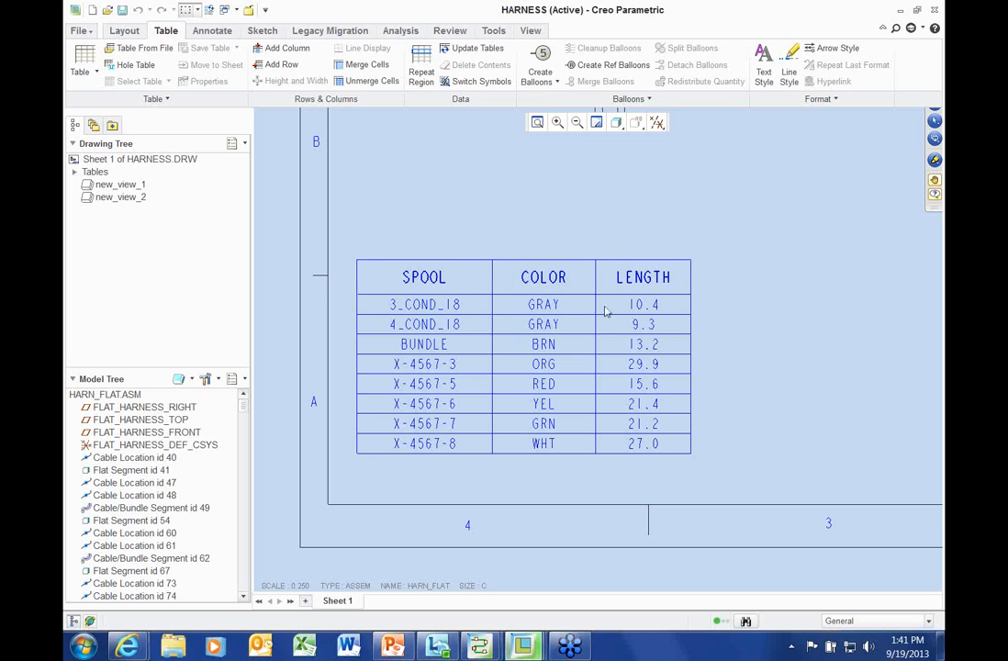
Zoom out and pan until the flat harness view sits above the spool length table
scroll(467, 215, down, 2)
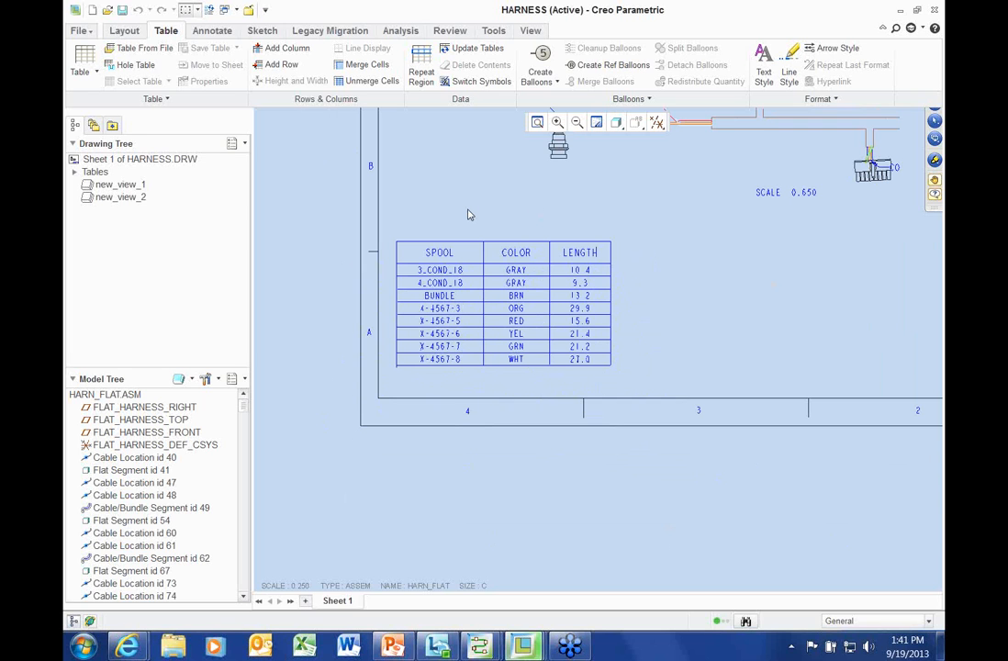
mouse_move(467, 215)
middle_down()
mouse_move(377, 358)
mouse_move(257, 435)
middle_up()
scroll(377, 359, down, 1)
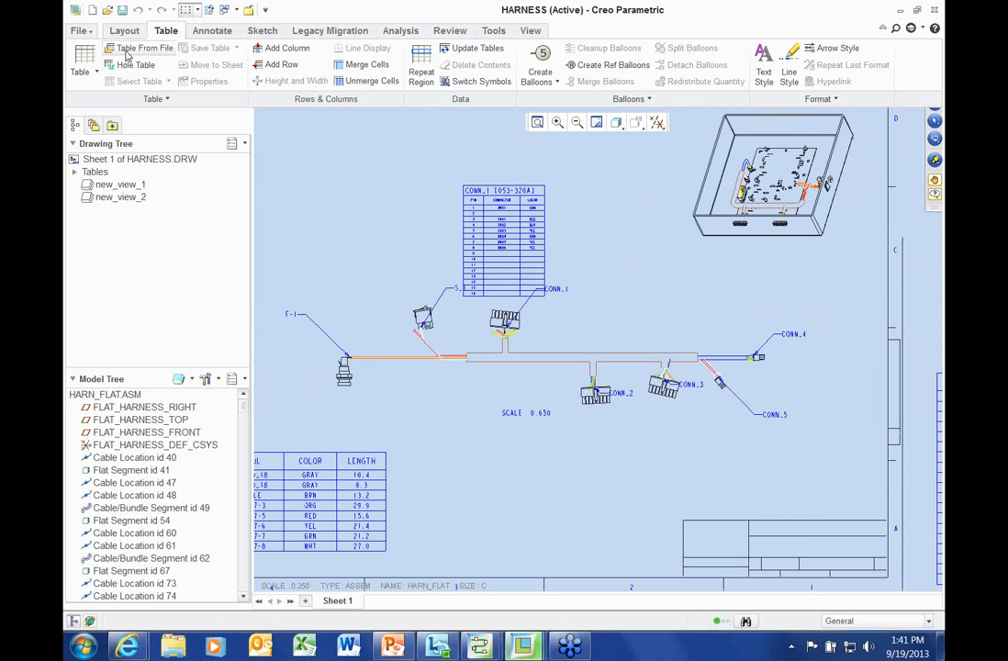
Place the harn_bom.tbl parts list table below the flat harness view
click(133, 49)
double_click(420, 249)
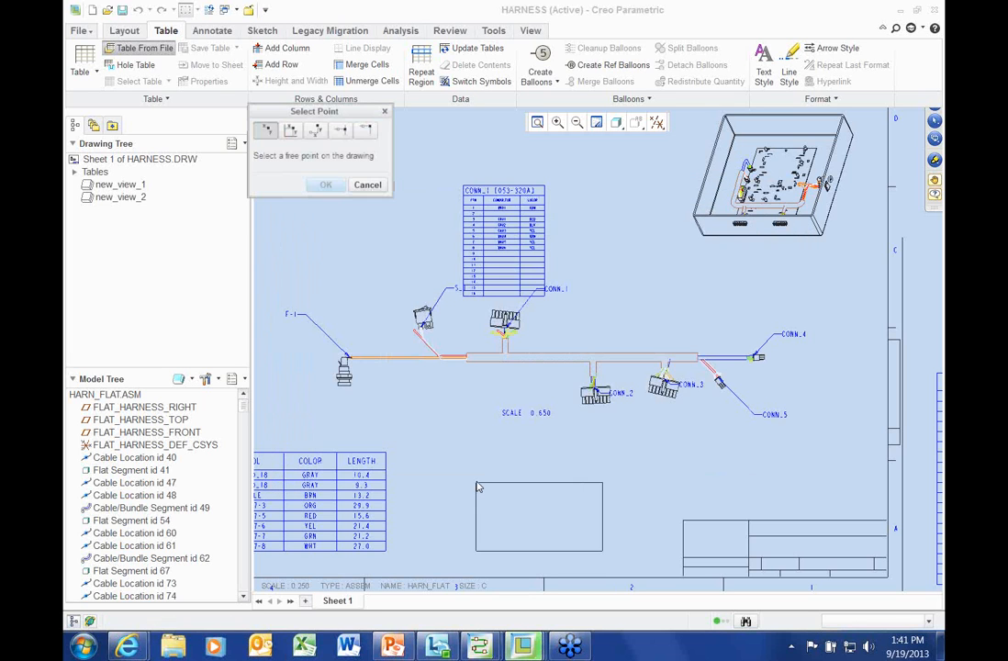
click(477, 487)
Add BOM balloons by view to the flat harness components
click(556, 82)
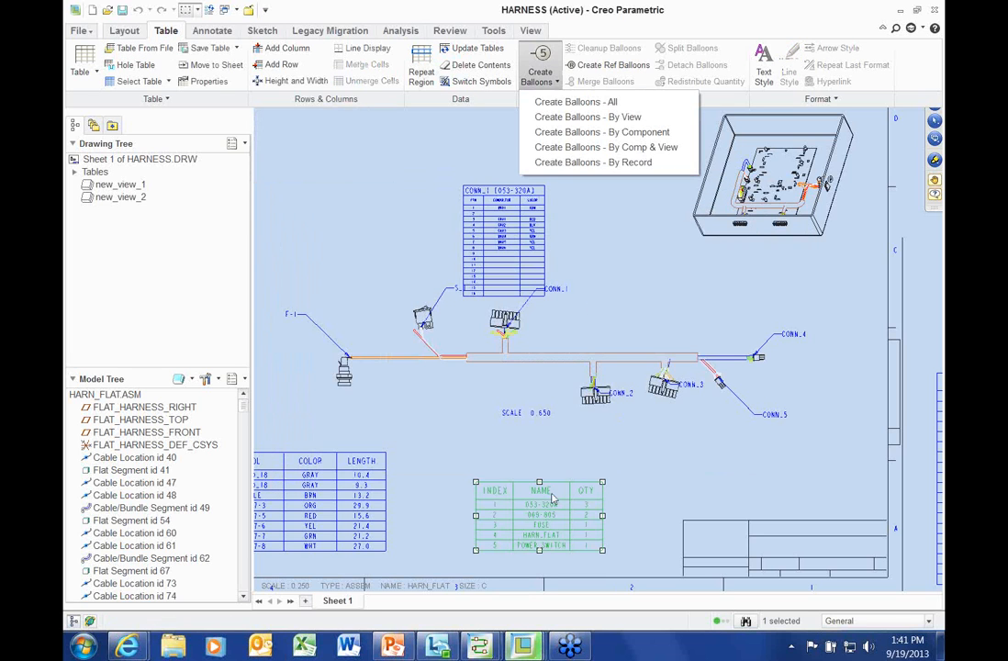
click(572, 117)
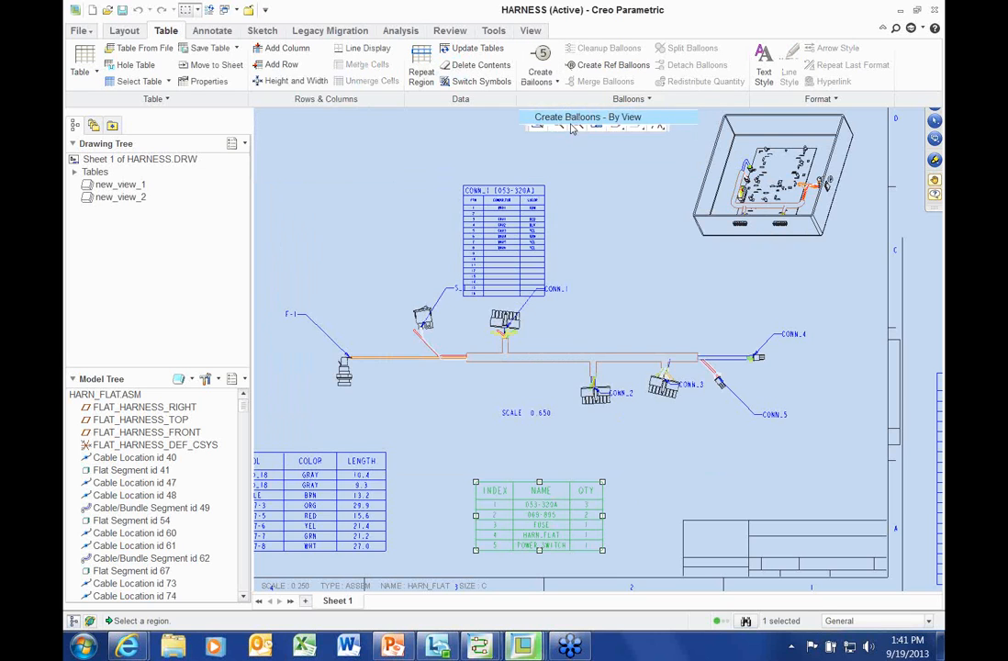
click(523, 363)
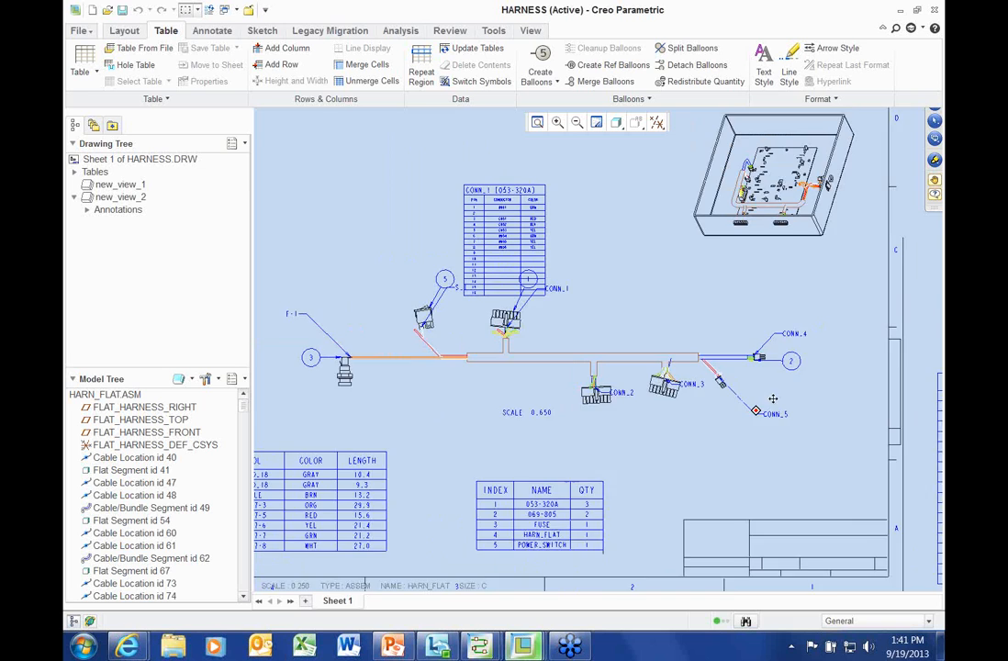
Move balloon 5 up and left, clear of the harness parts, then deselect it
middle_drag(769, 404, 808, 355)
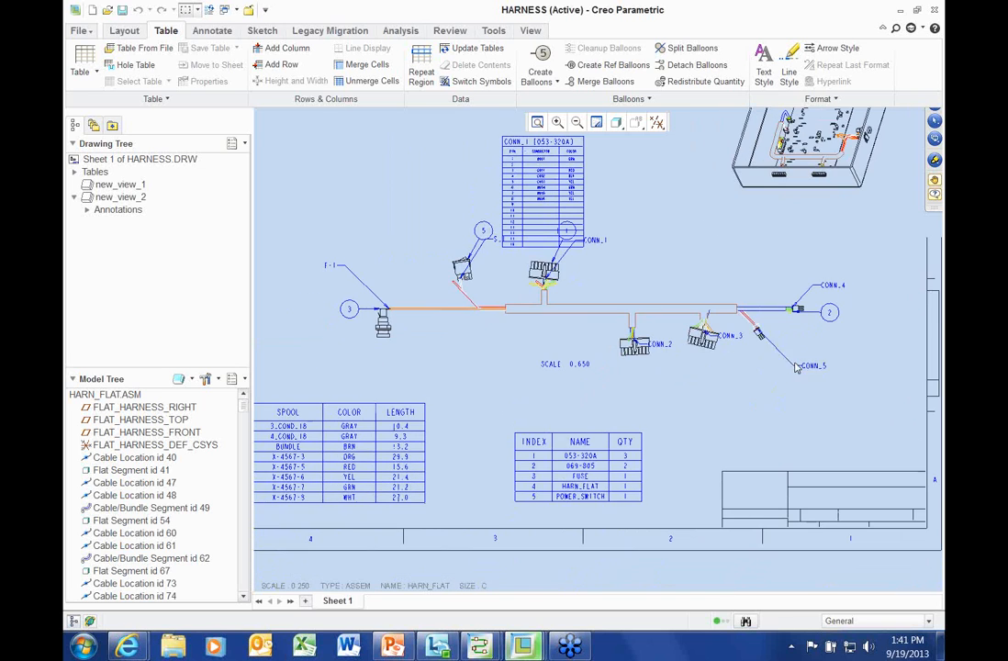
click(833, 317)
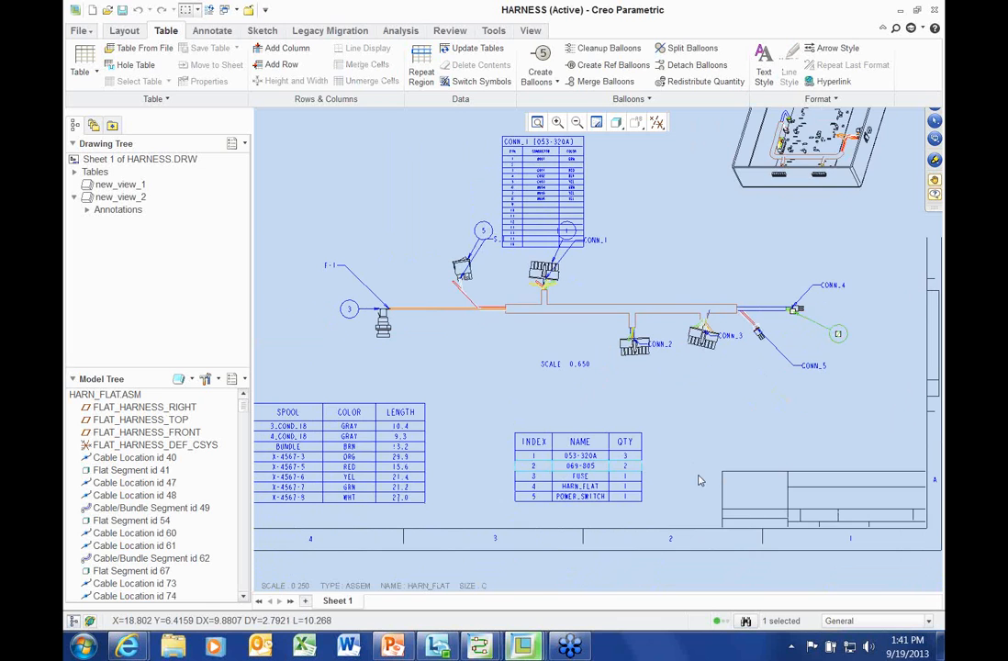
scroll(694, 469, down, 1)
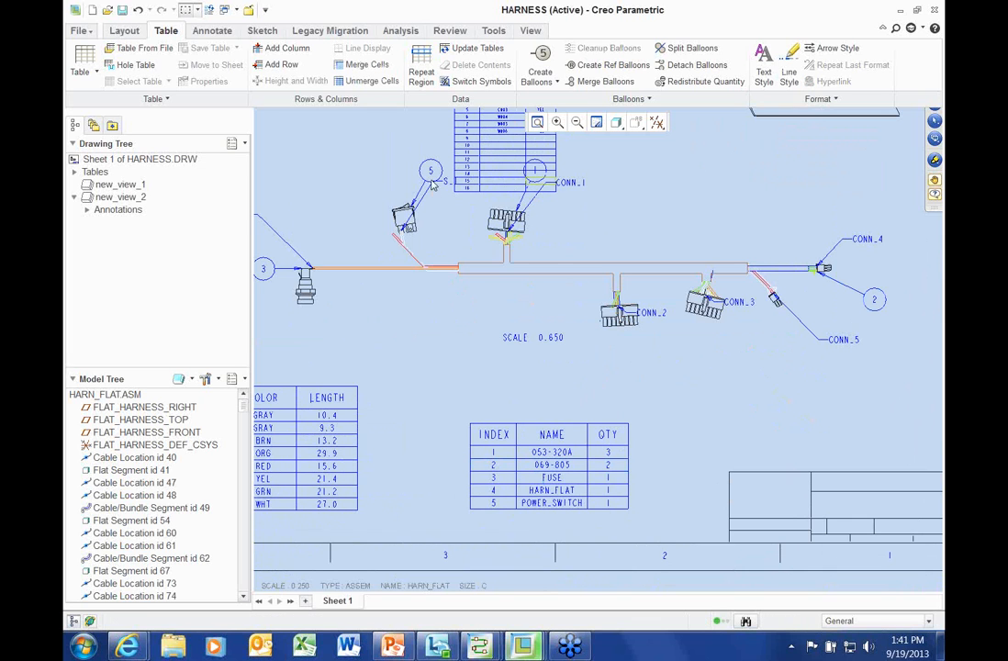
drag(430, 174, 382, 147)
scroll(454, 246, up, 1)
middle_drag(454, 246, 539, 279)
scroll(522, 314, down, 1)
scroll(530, 430, down, 2)
click(527, 423)
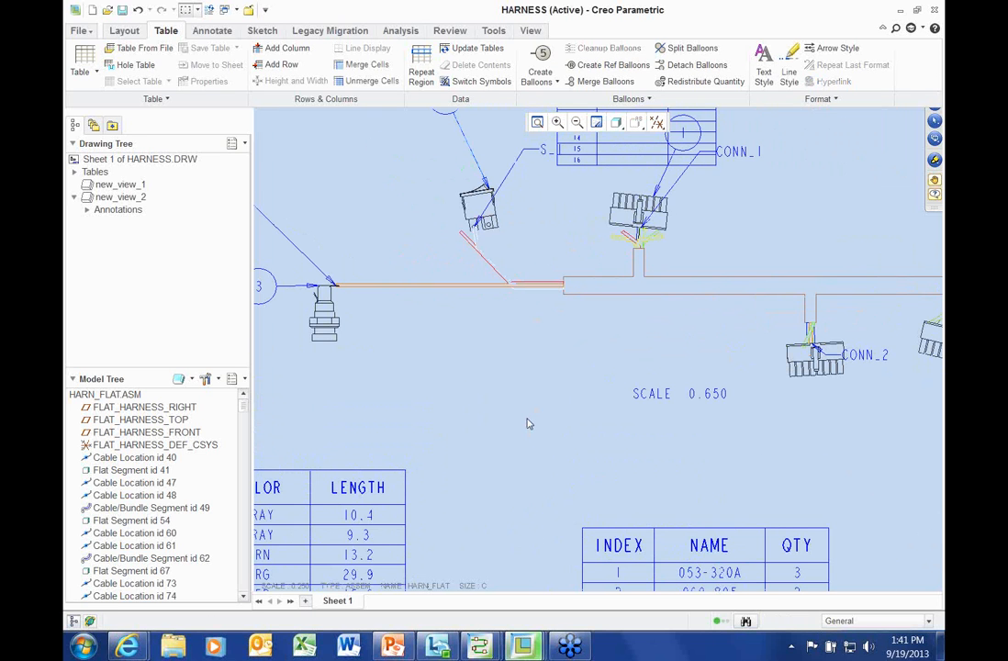
scroll(526, 423, up, 1)
scroll(527, 419, up, 2)
middle_drag(526, 418, 476, 421)
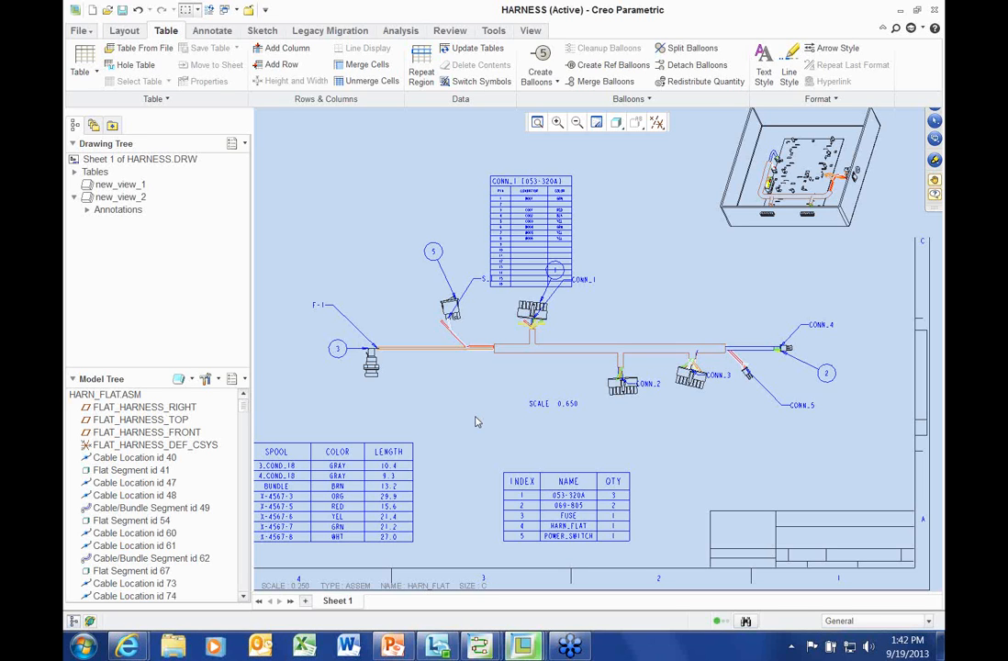
scroll(474, 421, up, 2)
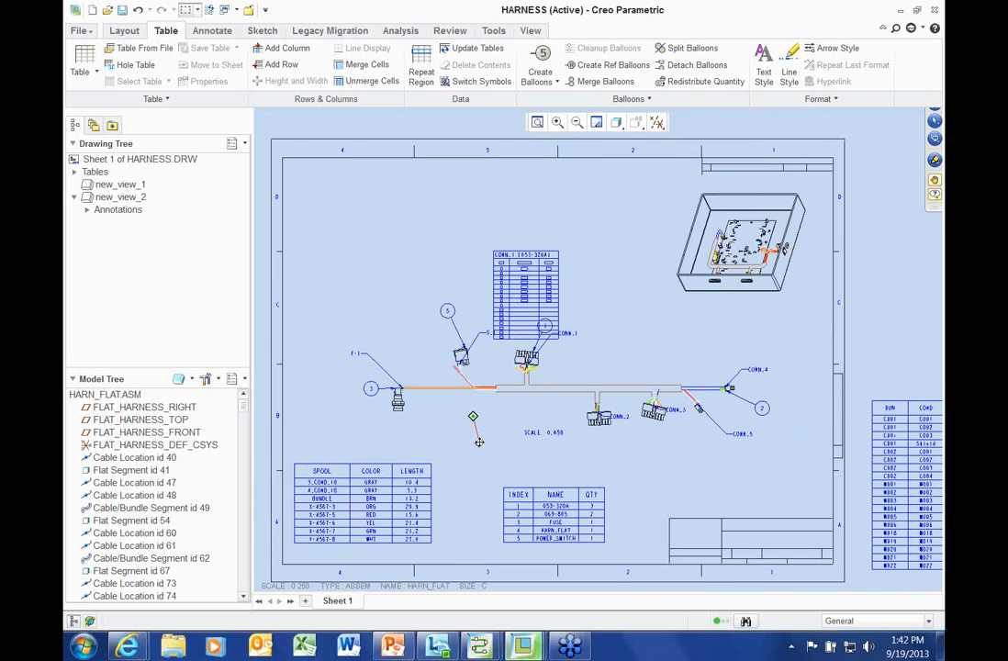
middle_drag(478, 442, 484, 439)
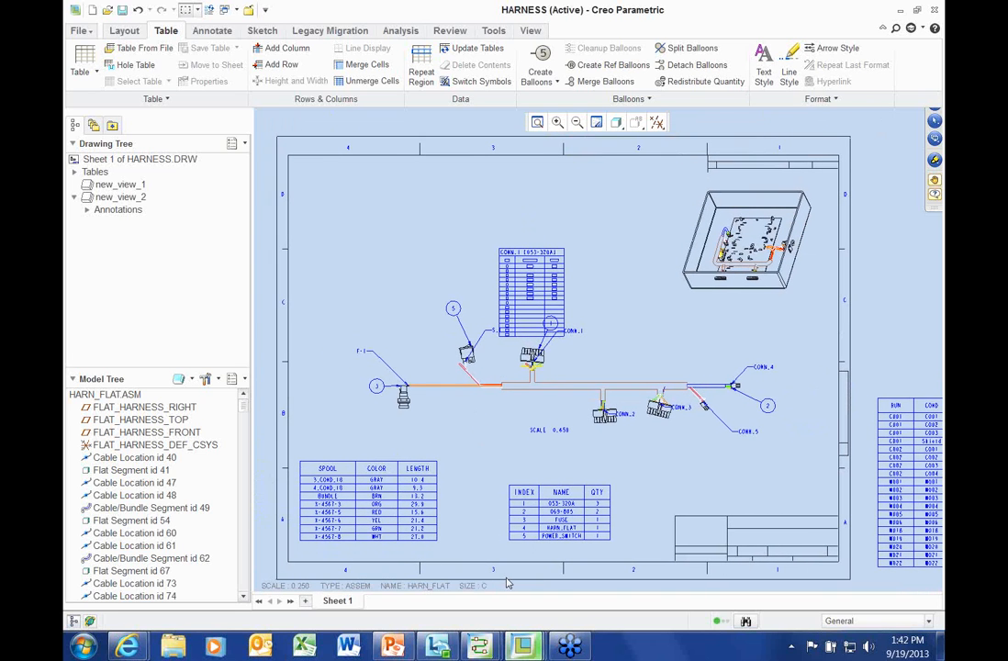
mouse_move(482, 648)
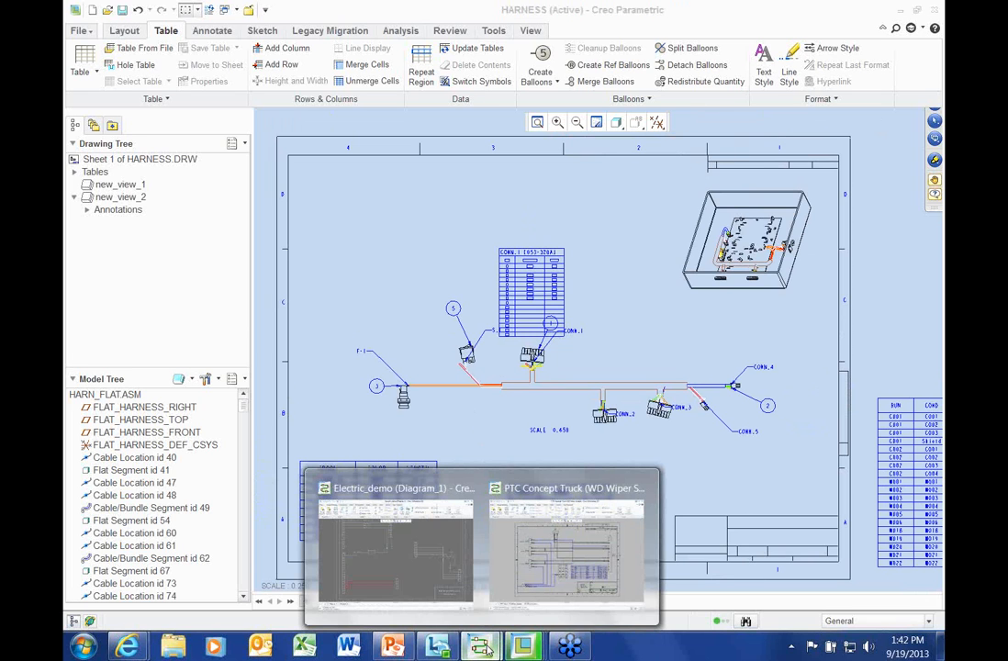
Switch to the Electric_demo schematic and zoom in on the picked three-wire C001–C003 cable
click(424, 555)
scroll(313, 310, up, 5)
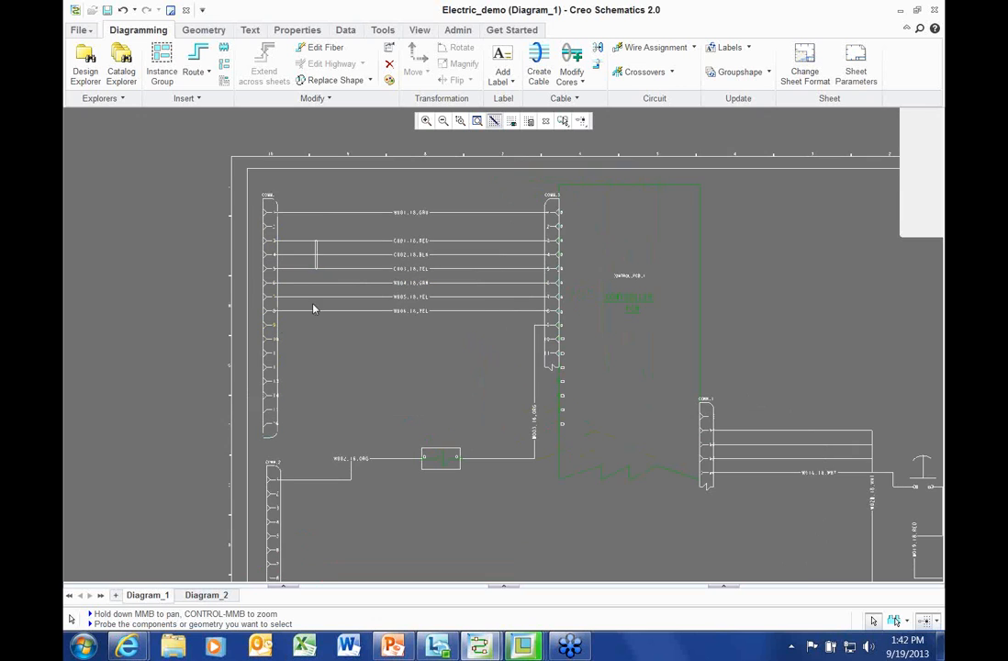
click(316, 253)
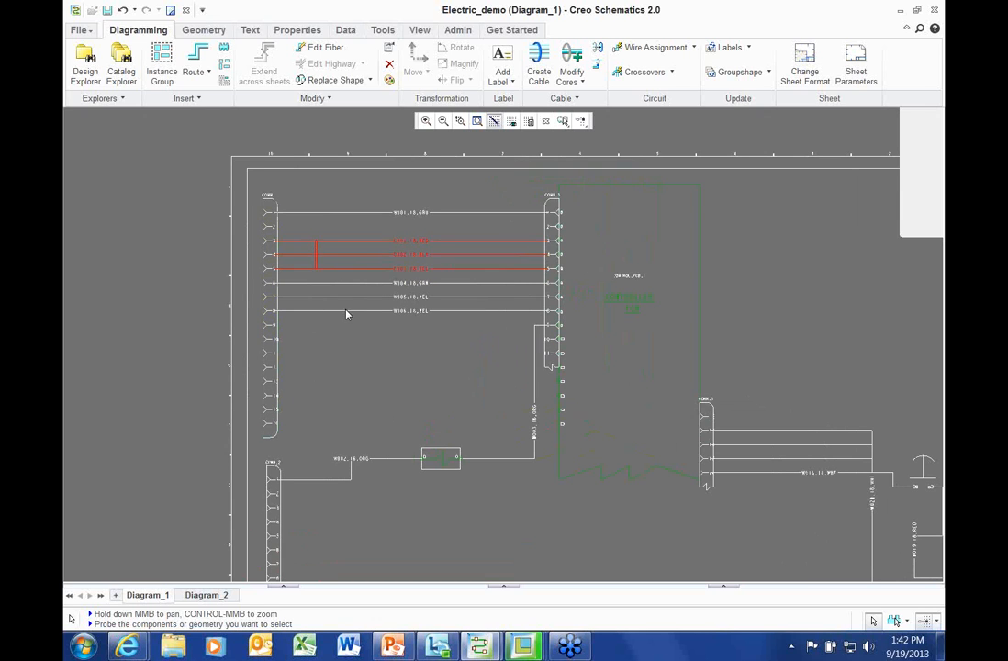
scroll(346, 314, up, 3)
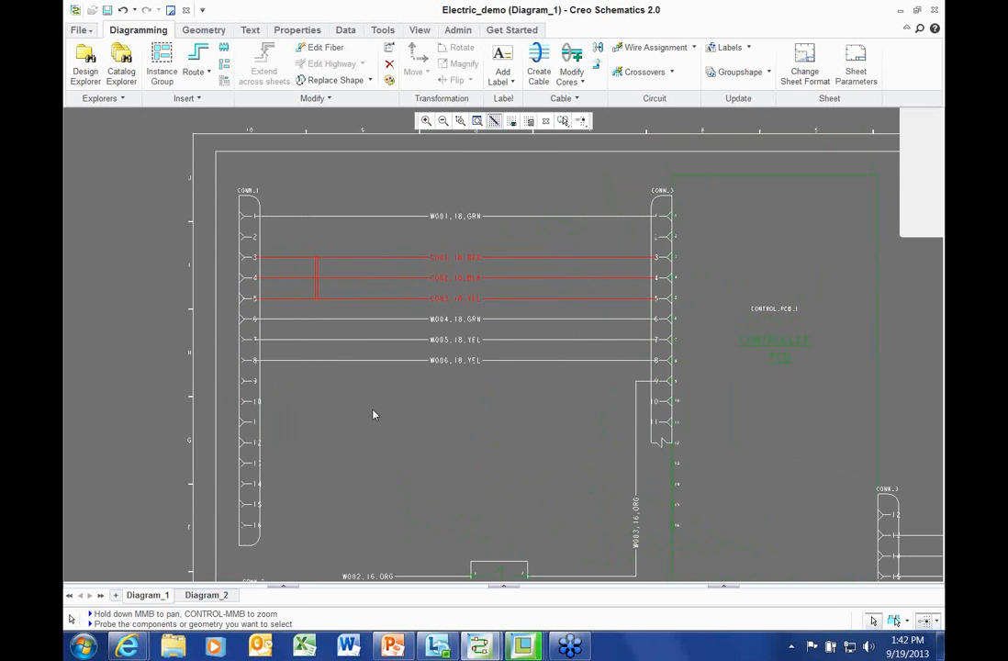
scroll(372, 413, up, 1)
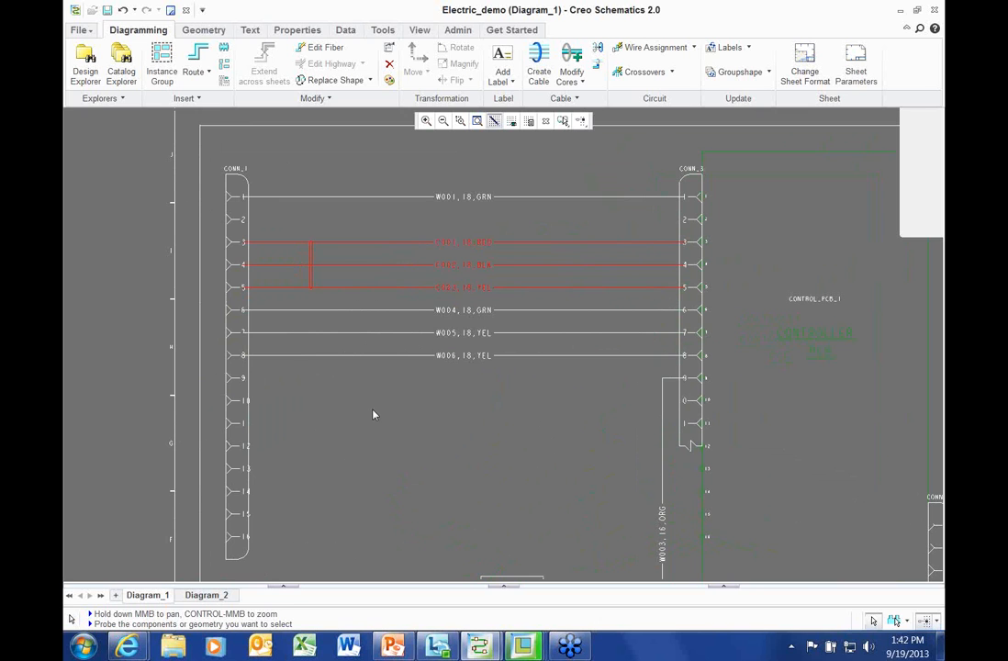
scroll(372, 412, down, 3)
scroll(287, 308, down, 1)
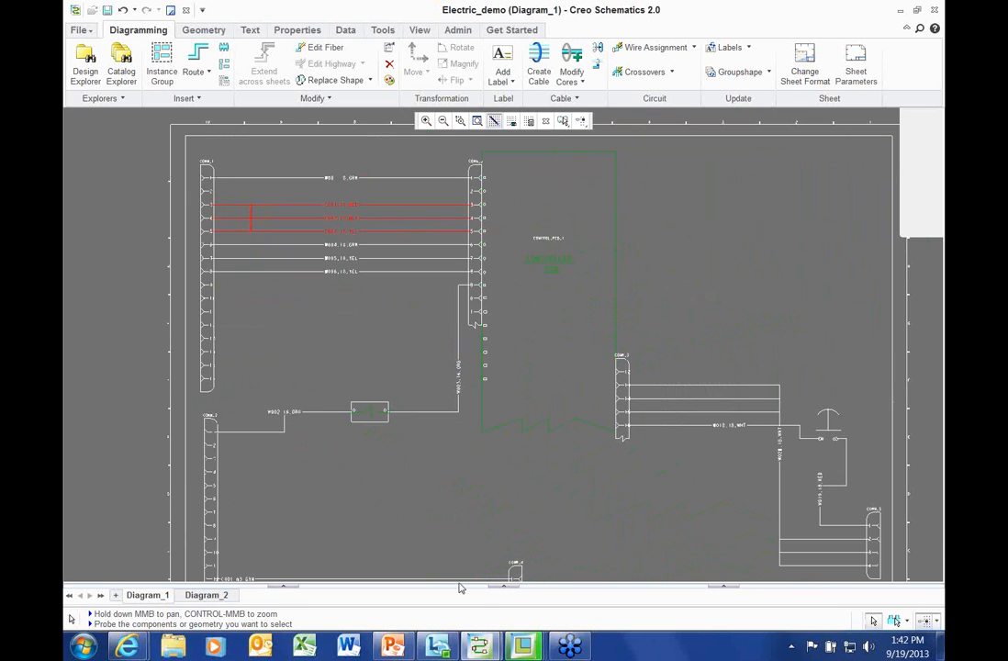
click(523, 648)
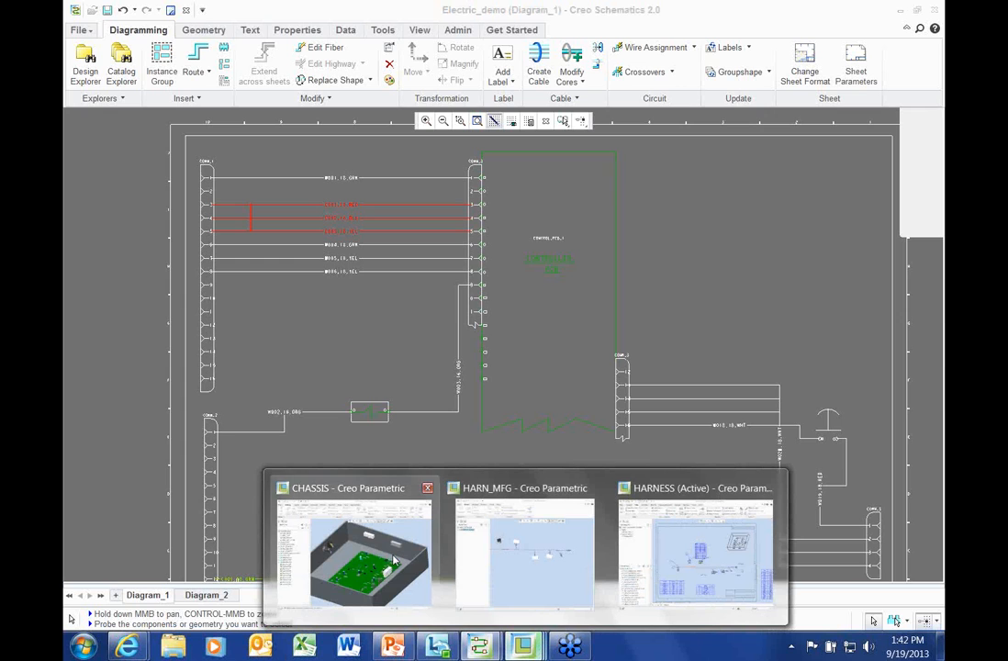
Show the CHASSIS assembly cables at true thickness and orbit the routed harness
click(353, 551)
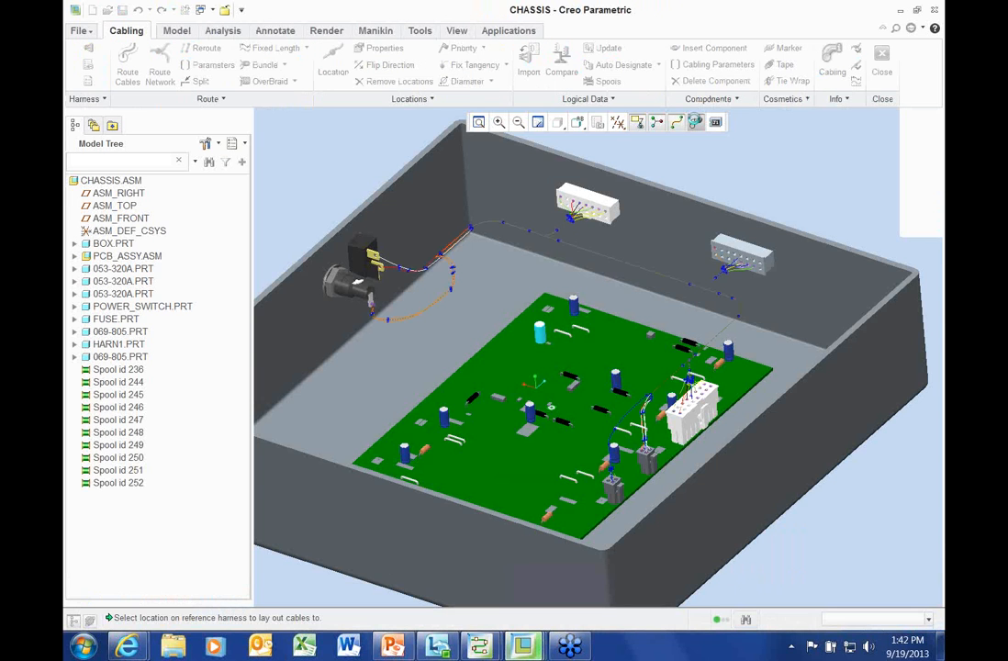
click(696, 121)
scroll(465, 265, down, 1)
mouse_move(464, 264)
middle_down()
mouse_move(466, 304)
mouse_move(459, 231)
mouse_move(459, 263)
middle_up()
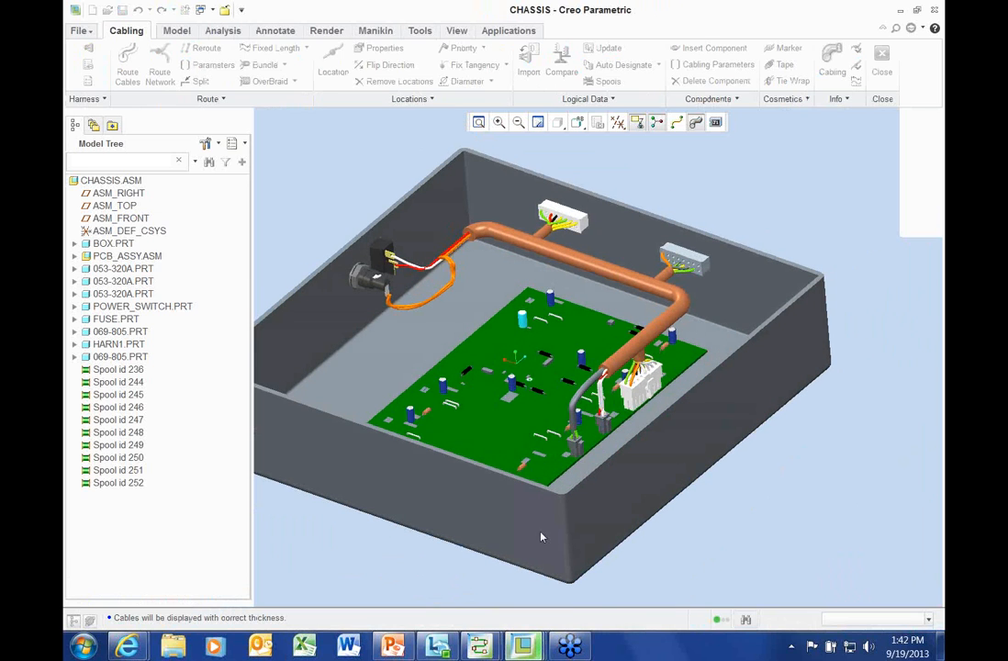
Show the HARN_MFG cables at true thickness and orbit the flat harness model
click(522, 646)
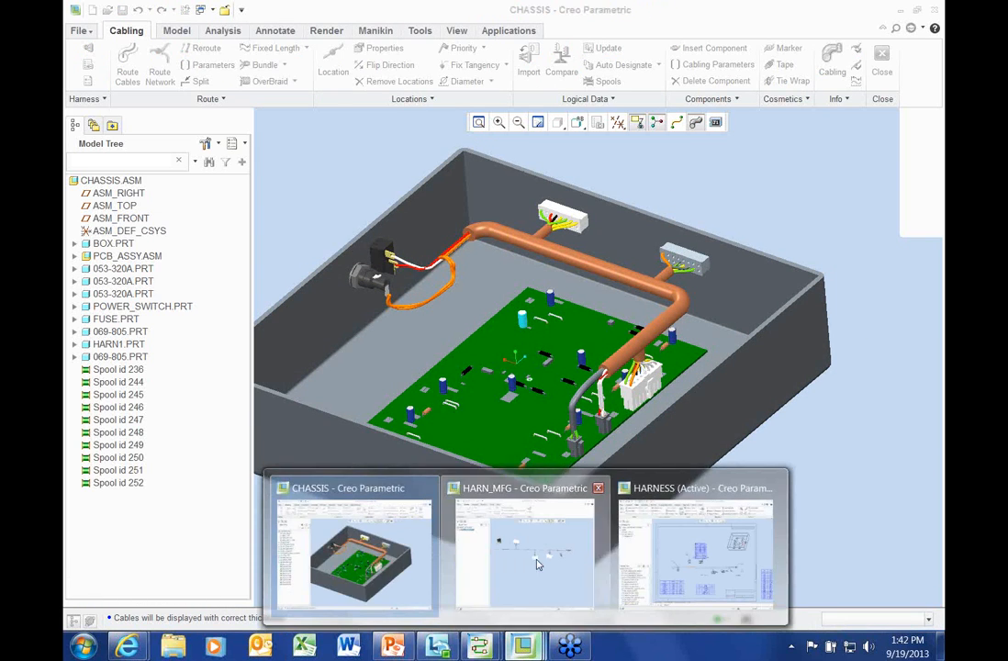
click(538, 564)
click(643, 124)
scroll(557, 257, down, 2)
scroll(559, 255, up, 2)
mouse_move(520, 277)
middle_down()
mouse_move(478, 303)
mouse_move(504, 294)
middle_up()
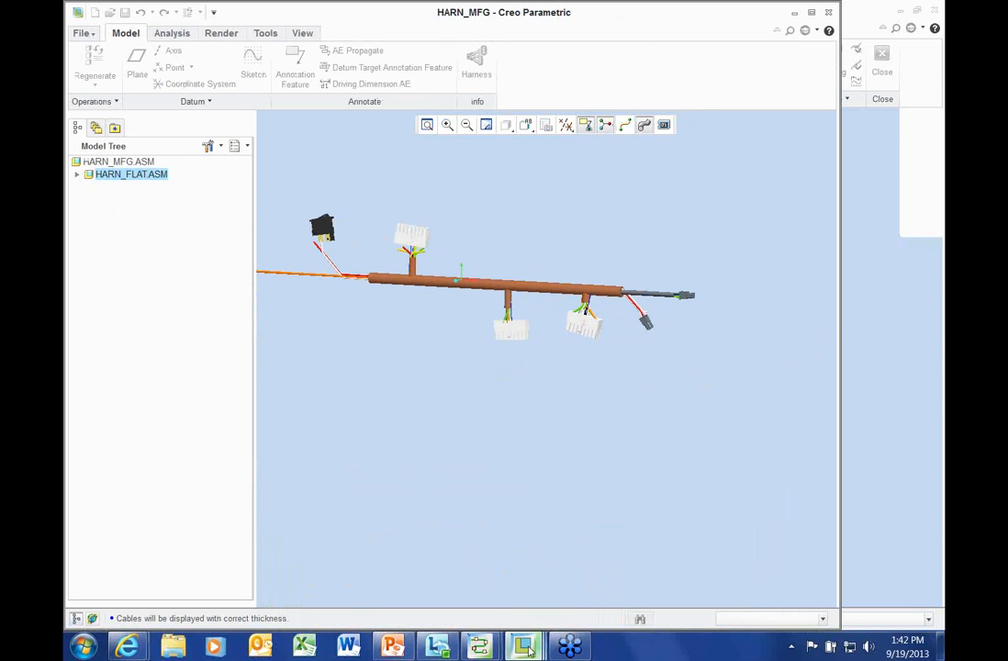
Return to the HARNESS drawing and nudge the view slightly up and left
mouse_move(530, 650)
click(698, 551)
scroll(436, 439, down, 1)
scroll(436, 439, up, 2)
middle_drag(435, 437, 429, 411)
scroll(429, 410, down, 2)
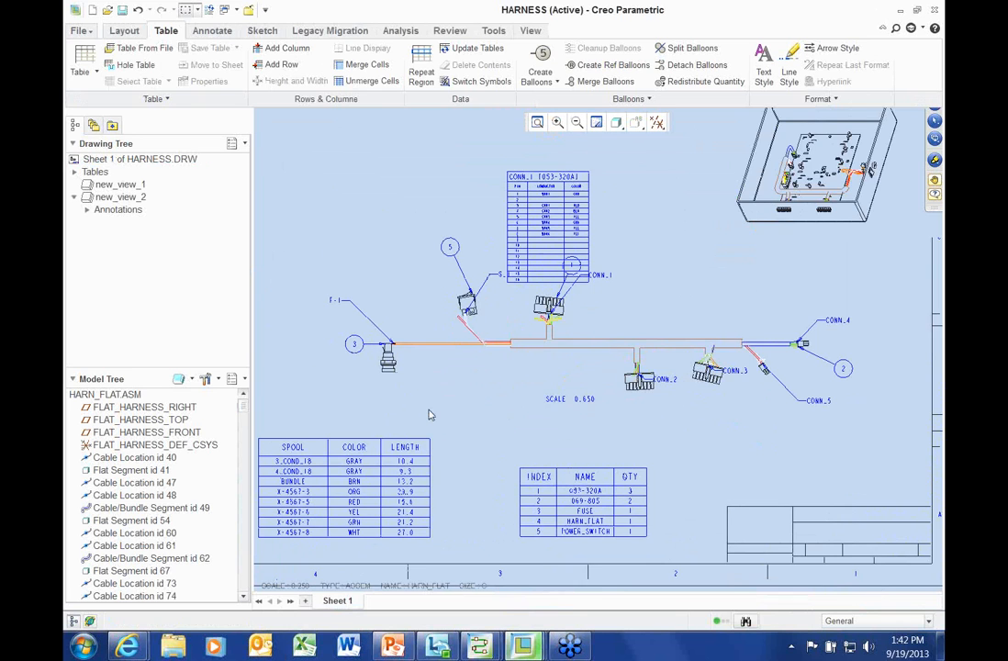
scroll(428, 409, down, 2)
middle_drag(581, 350, 507, 356)
scroll(503, 363, down, 1)
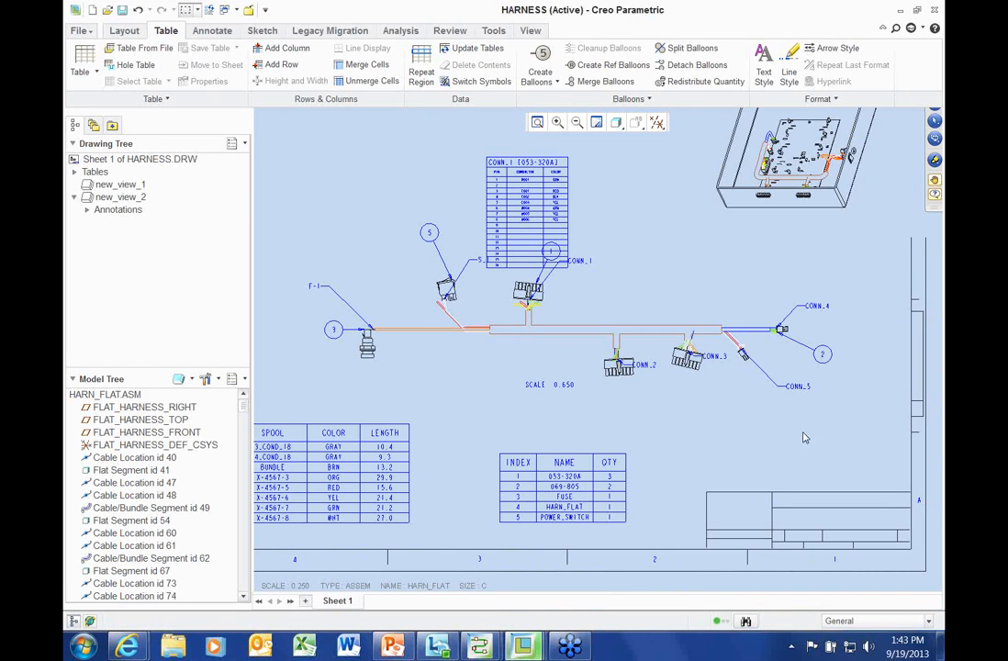
mouse_move(788, 426)
middle_down()
mouse_move(791, 478)
mouse_move(786, 463)
middle_up()
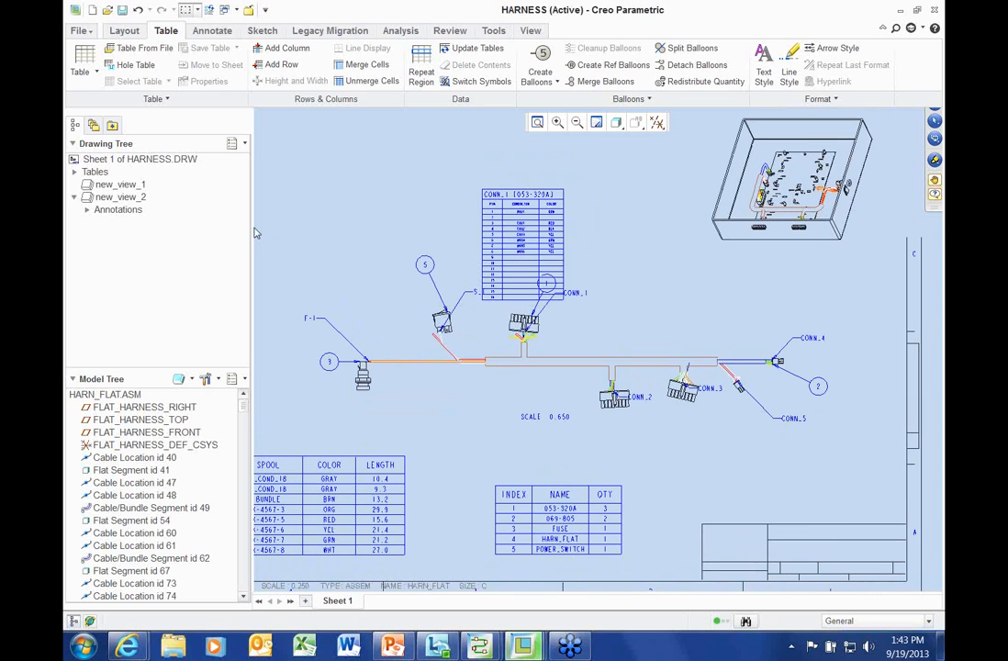
drag(240, 228, 209, 227)
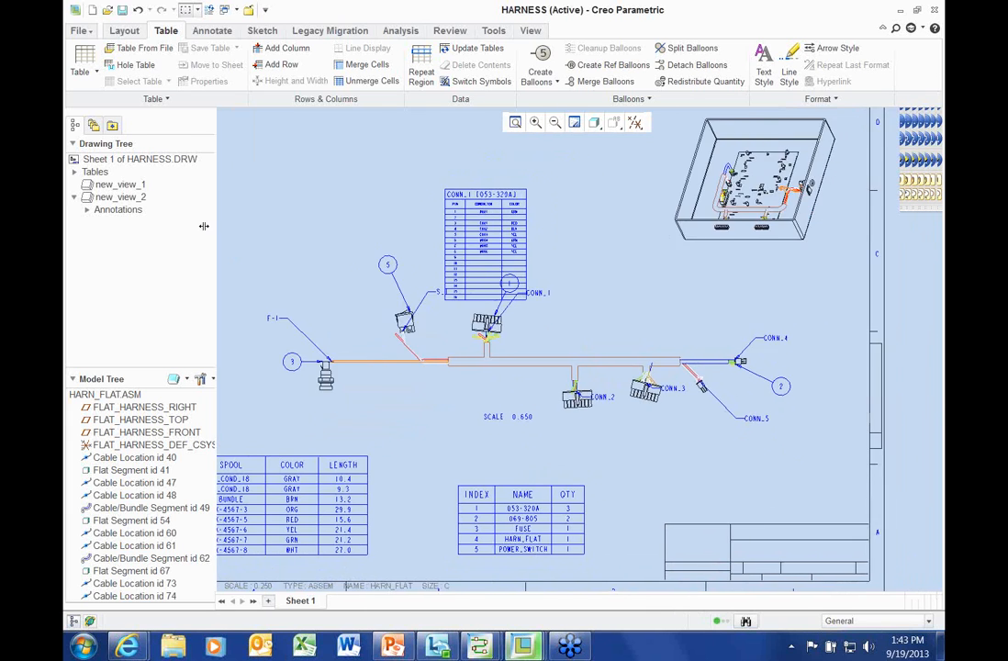
scroll(436, 442, up, 2)
scroll(436, 443, down, 3)
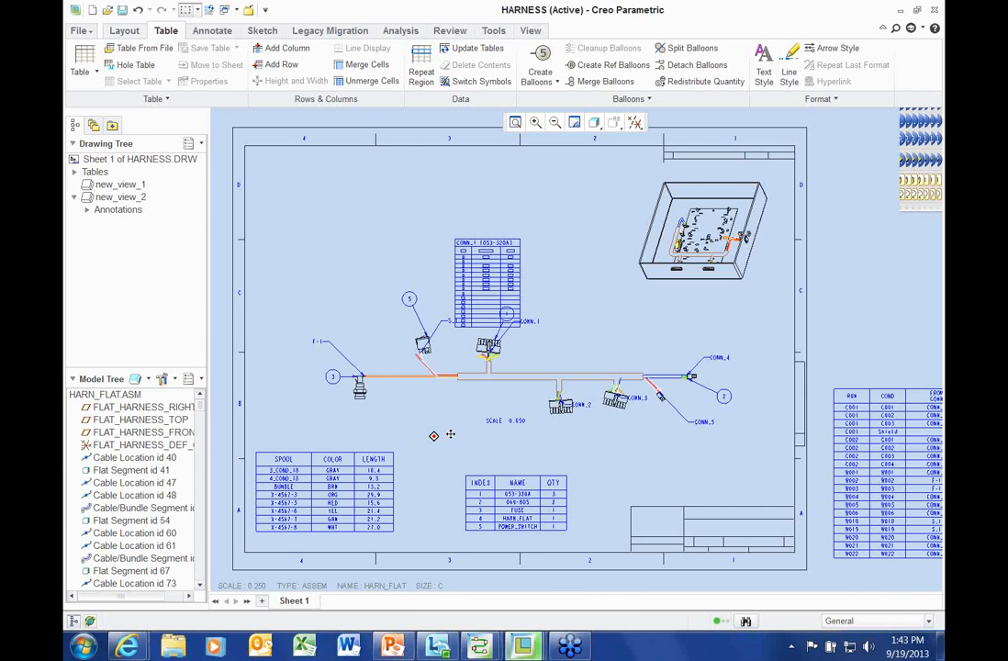
scroll(342, 525, up, 2)
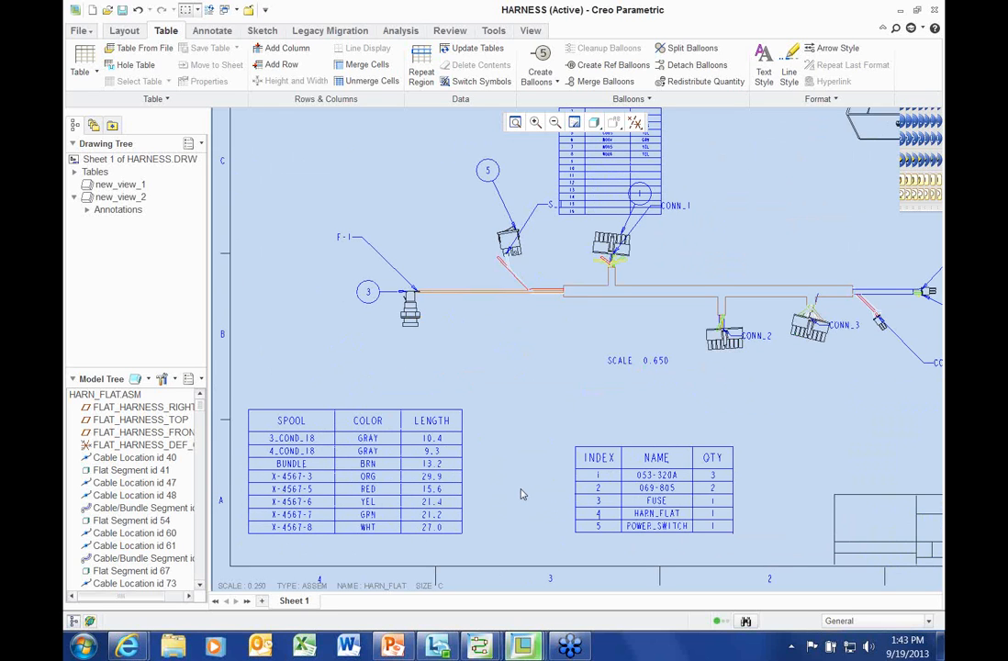
scroll(521, 495, down, 1)
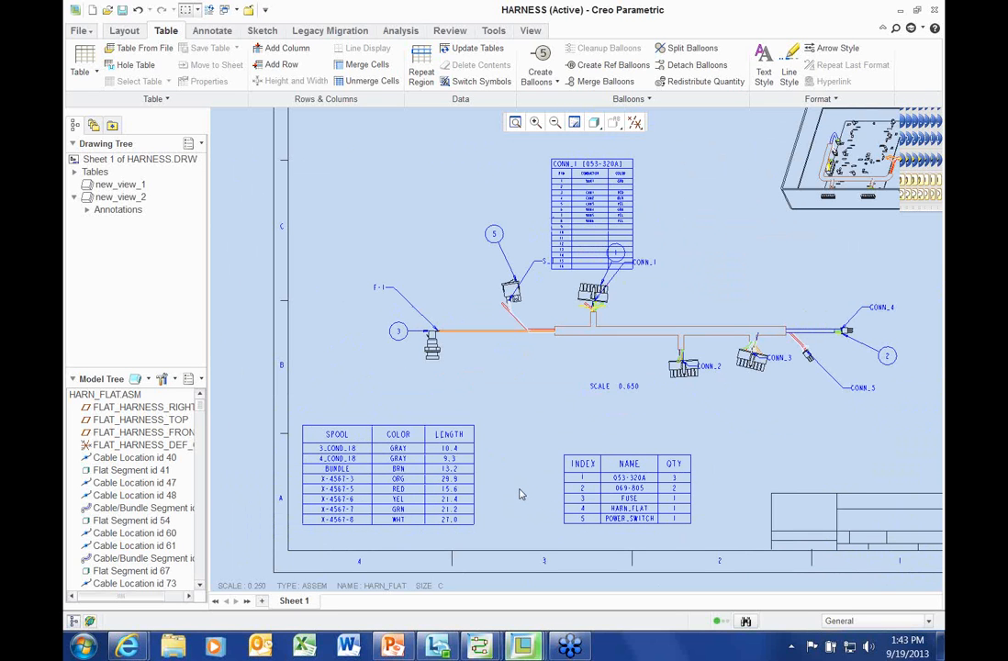
middle_drag(517, 488, 477, 504)
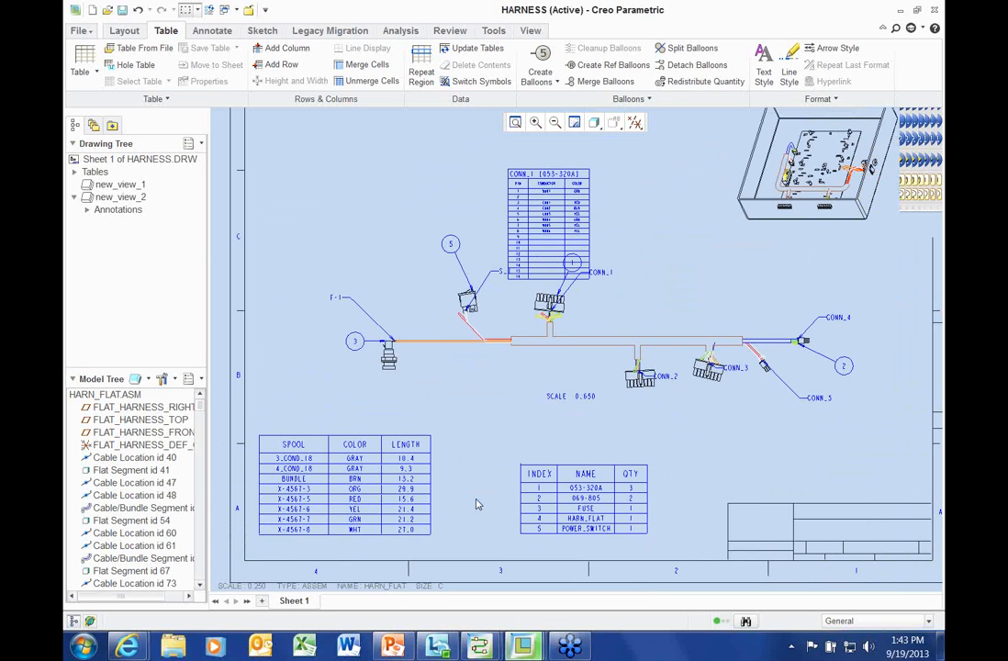
scroll(476, 504, down, 3)
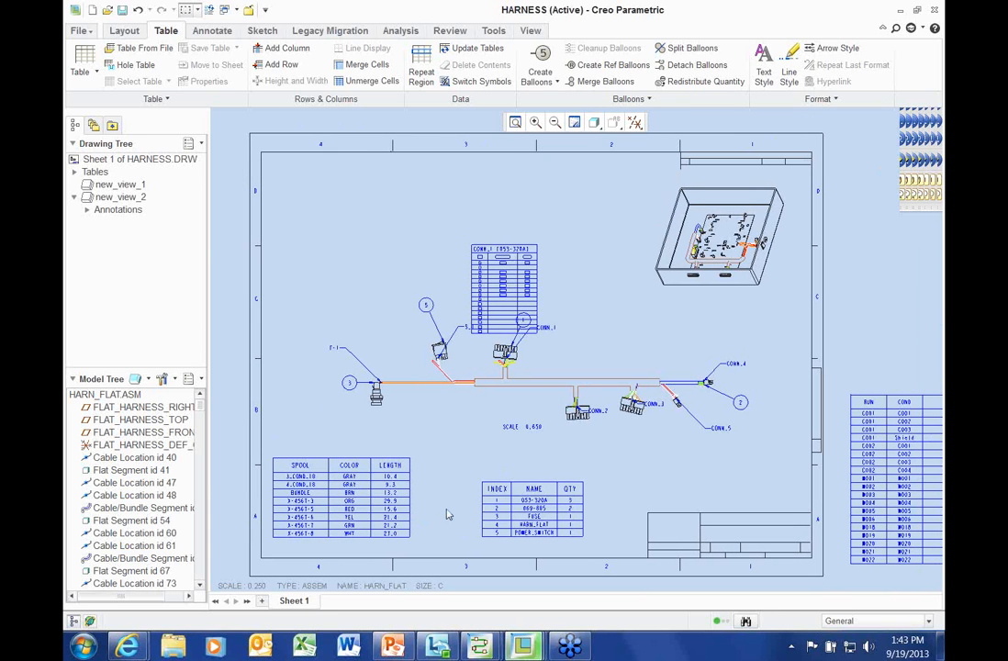
click(934, 30)
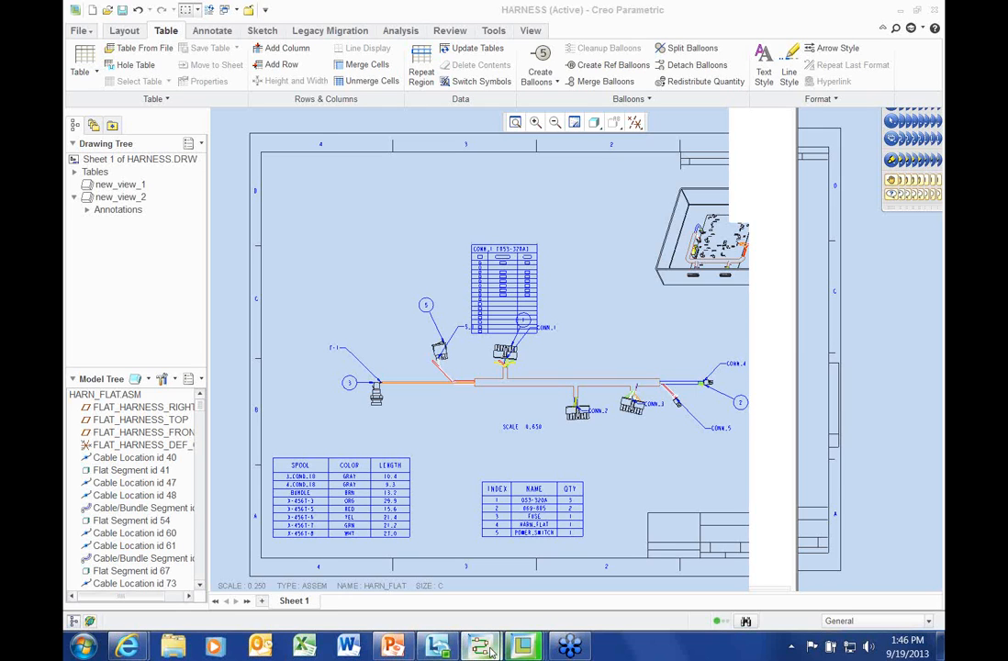
Bring the schematic forward, open Import PCB Net Data, then cancel the import
mouse_move(491, 650)
click(397, 555)
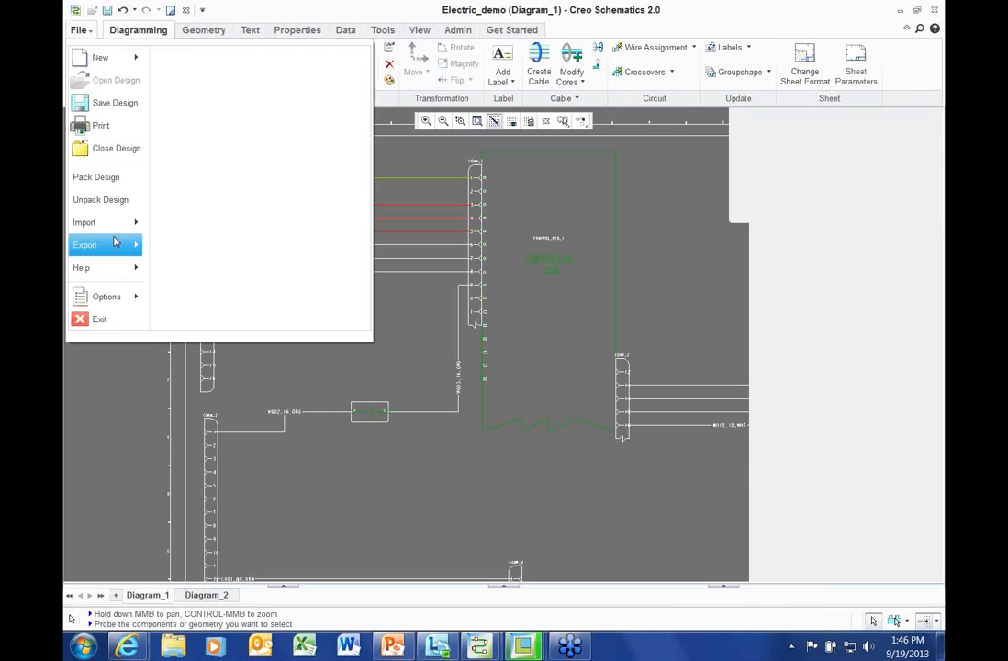
mouse_move(115, 224)
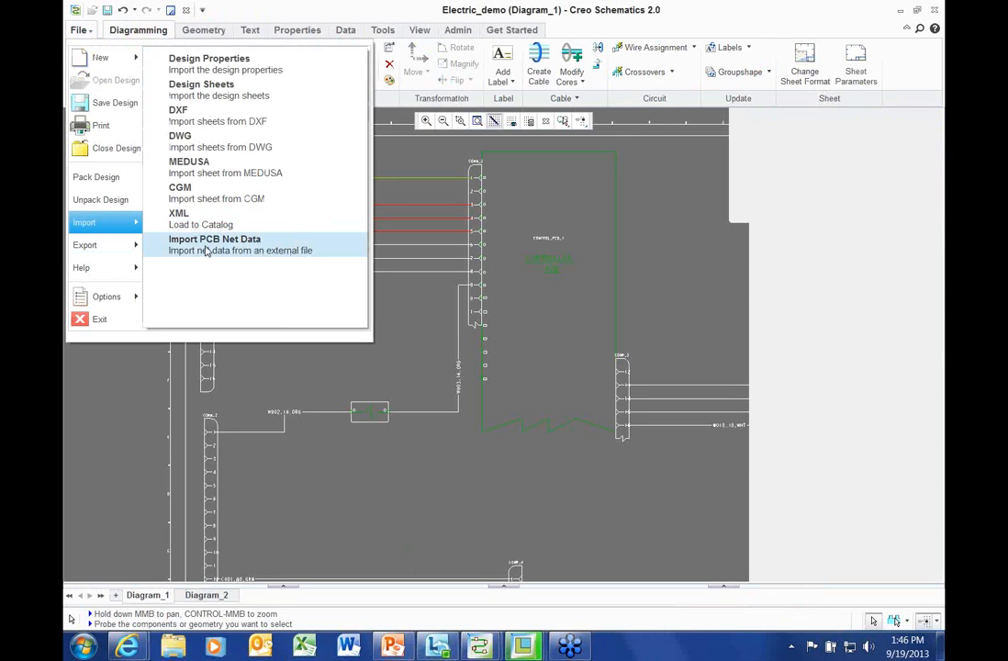
click(204, 250)
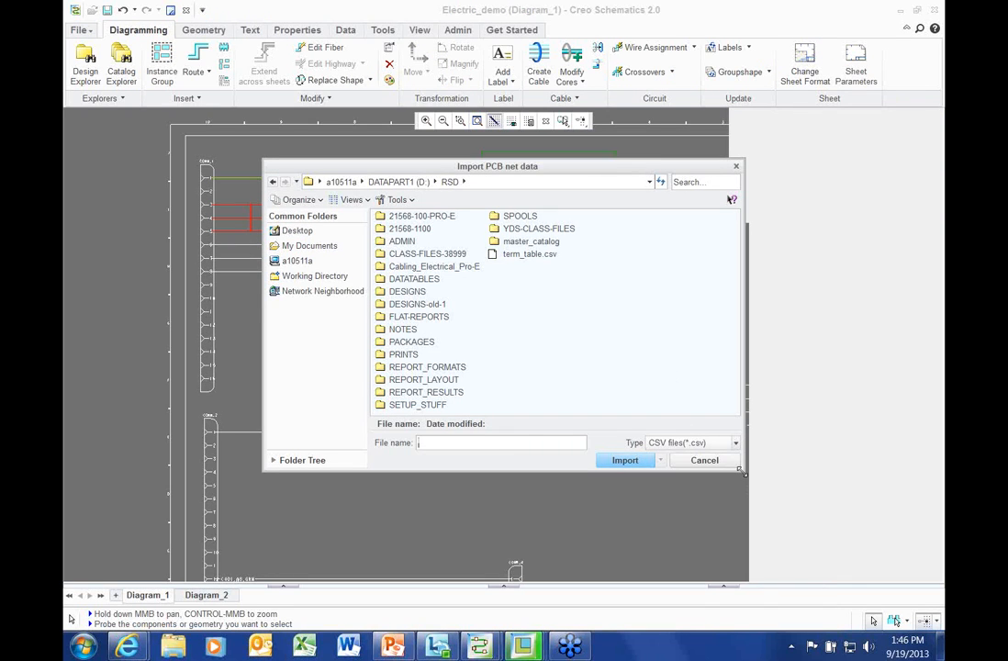
drag(743, 478, 719, 512)
drag(549, 175, 508, 127)
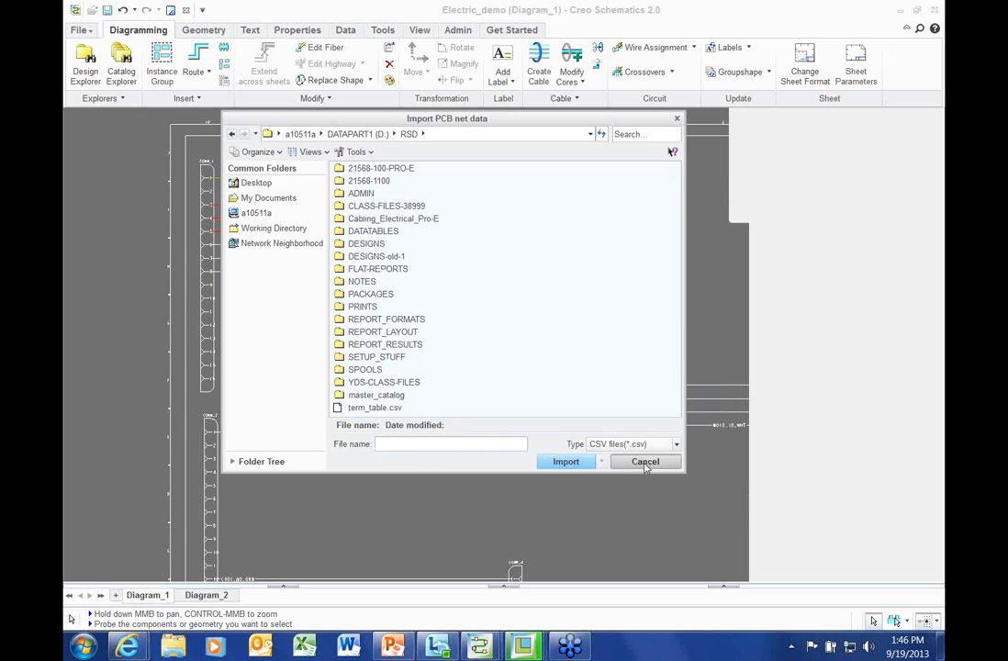
click(645, 465)
Pan the Diagram_1 schematic down and right and clear the wire selection
scroll(360, 356, down, 1)
scroll(361, 356, up, 3)
scroll(361, 356, down, 2)
middle_drag(361, 356, 382, 402)
click(169, 282)
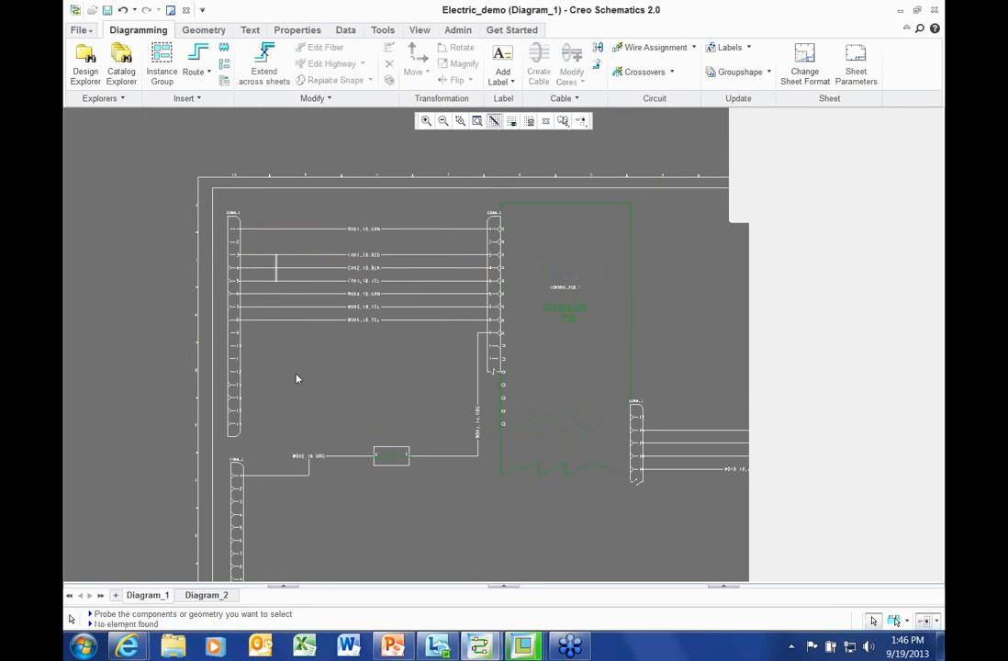
Switch to the Admin tab, then call up the Creo Parametric window previews
scroll(296, 378, up, 2)
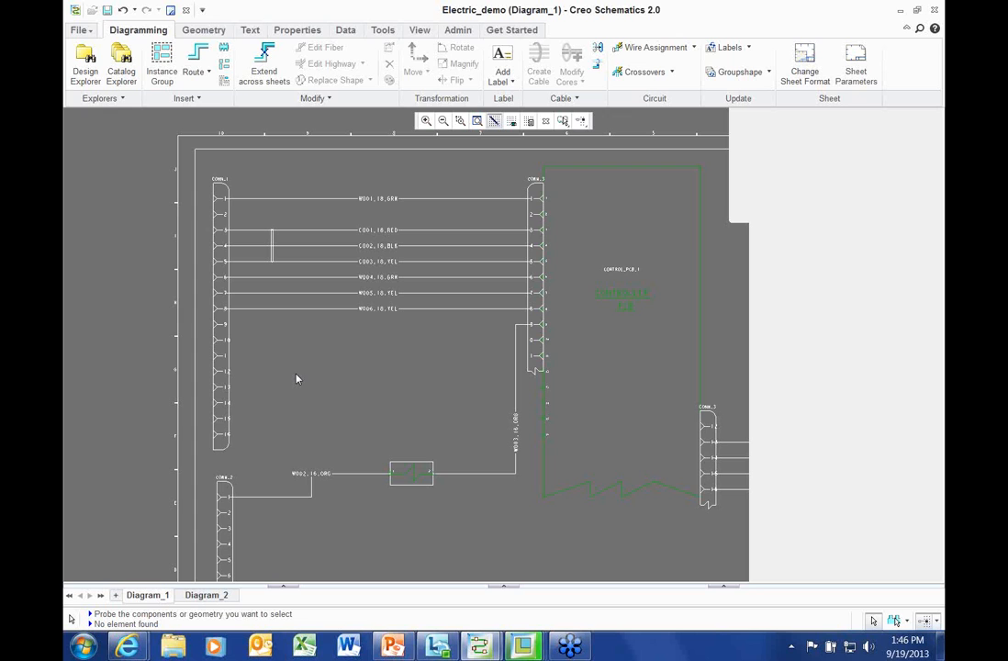
click(455, 30)
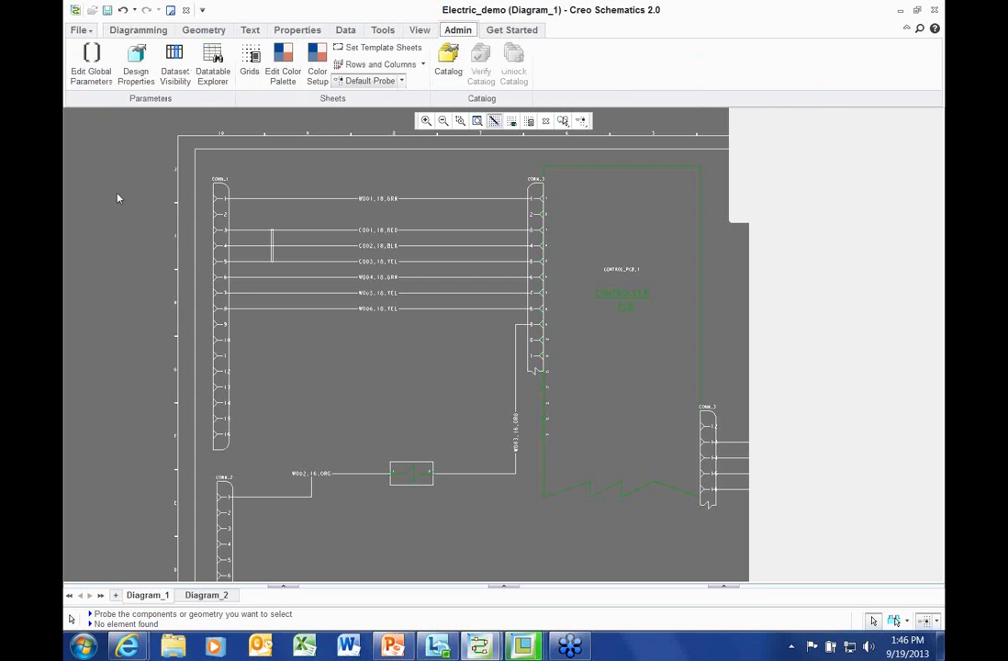
click(361, 429)
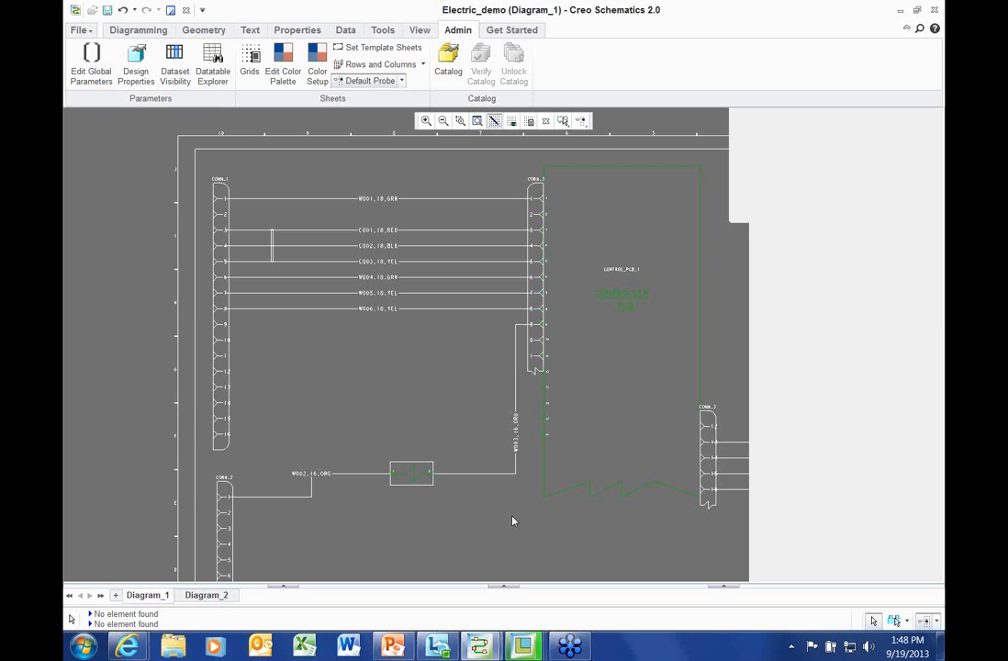
click(528, 647)
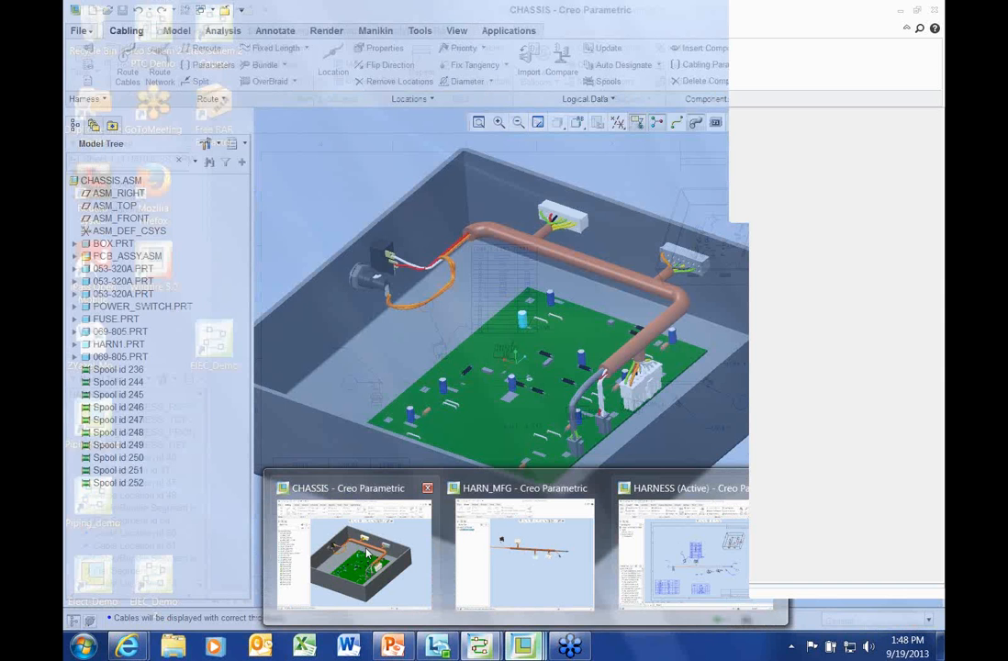
Bring up the CHASSIS assembly with thick cables and centre the harness
click(428, 554)
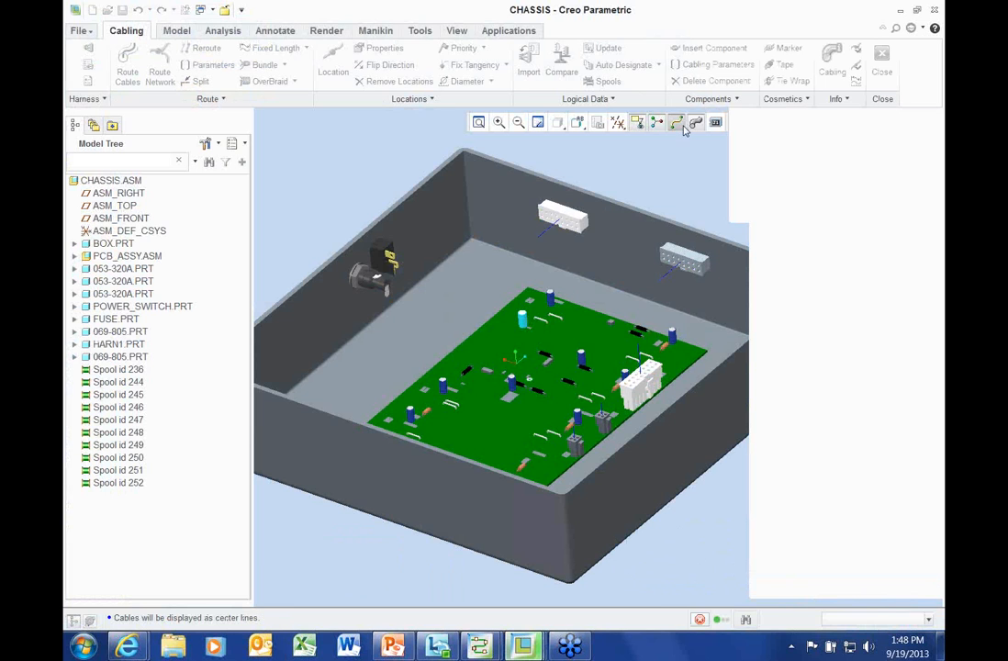
click(693, 128)
scroll(652, 187, down, 1)
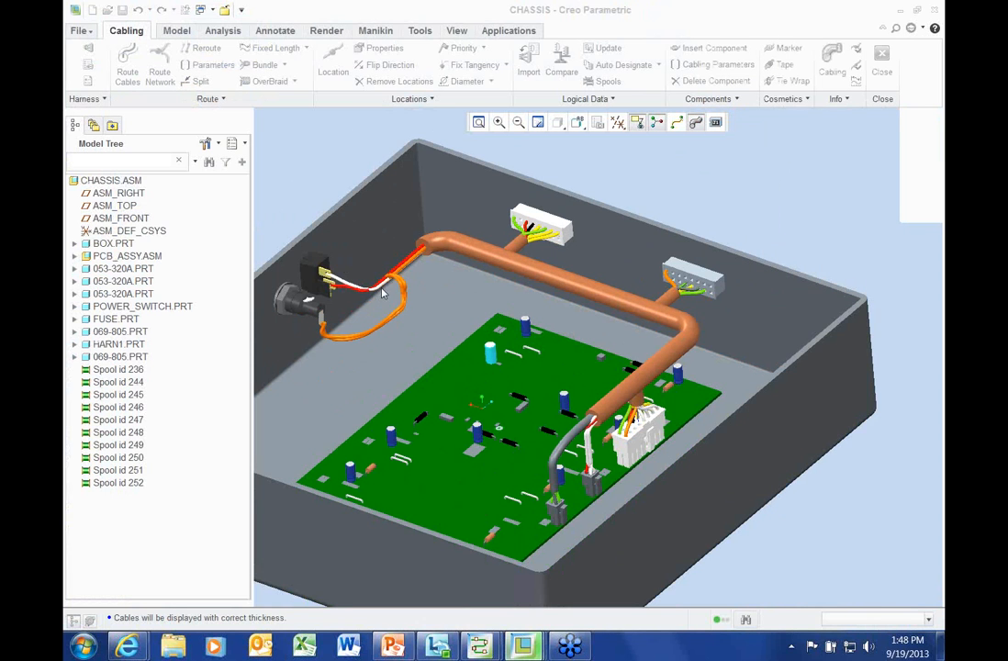
shift+middle_drag(383, 292, 462, 336)
scroll(463, 337, up, 8)
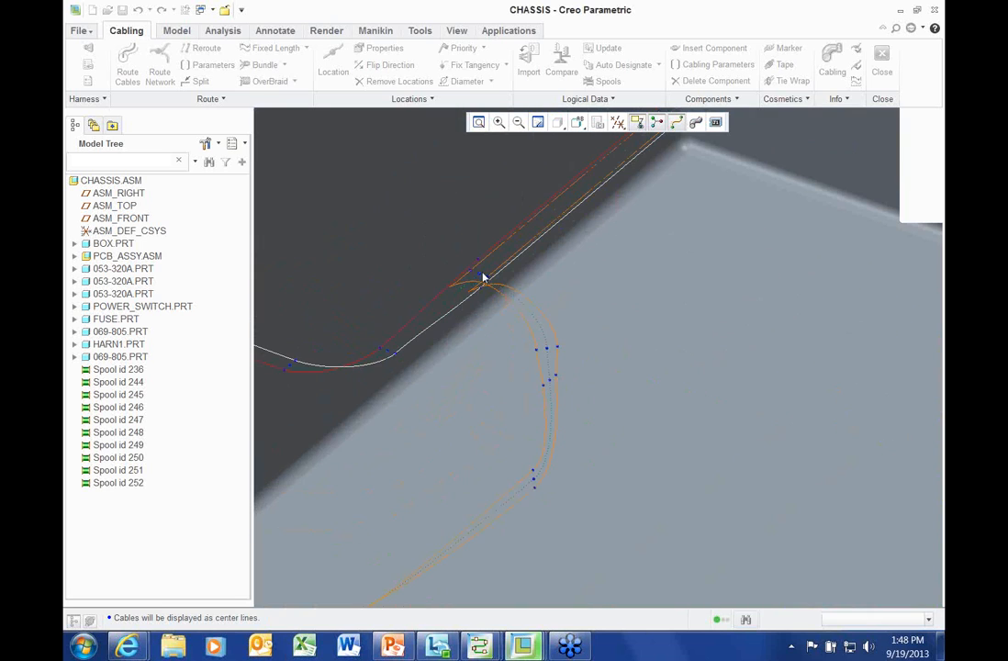
Activate the CHASSIS window, enter Cabling mode, and pick the junction cable location
click(456, 32)
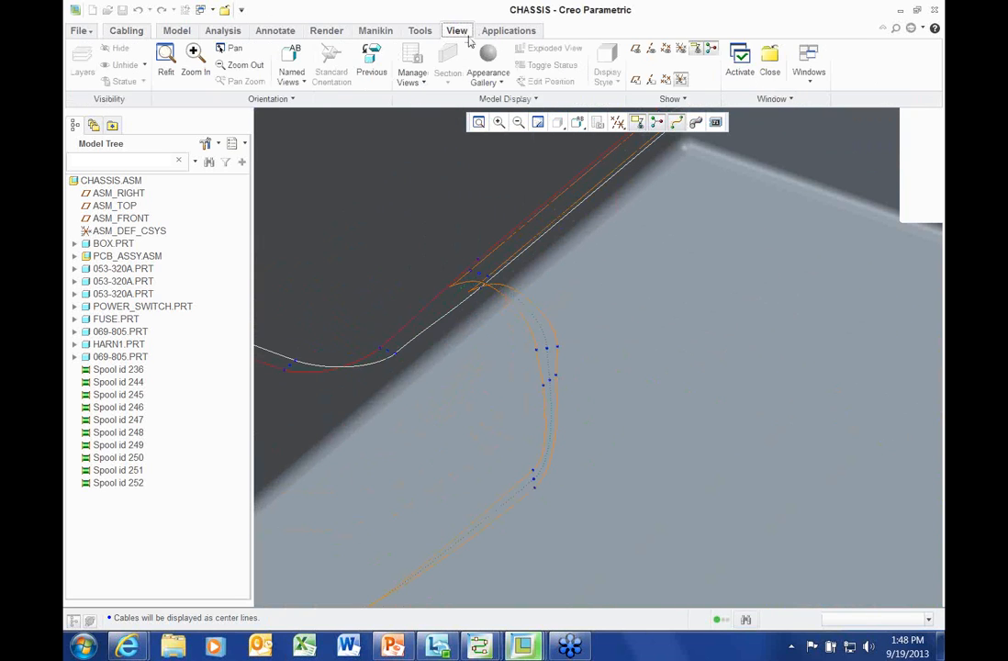
click(740, 61)
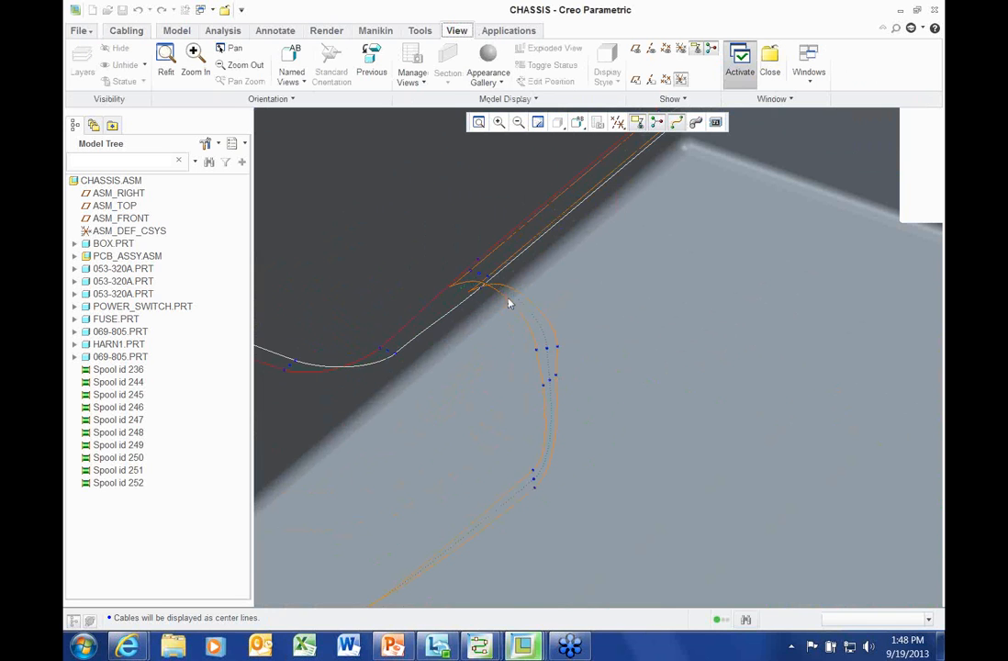
scroll(500, 298, down, 3)
click(455, 30)
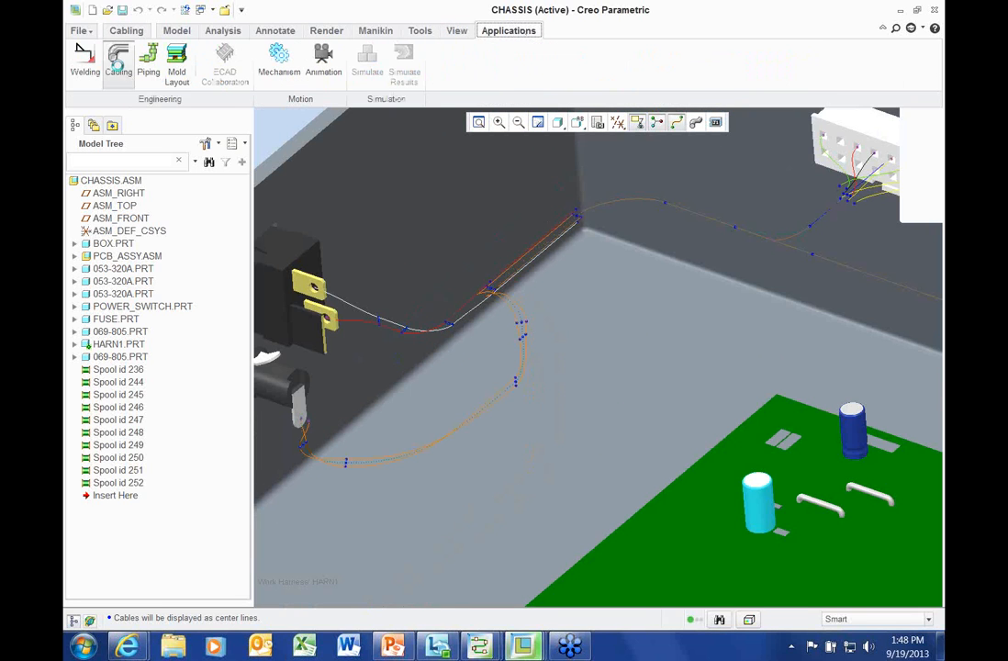
click(119, 60)
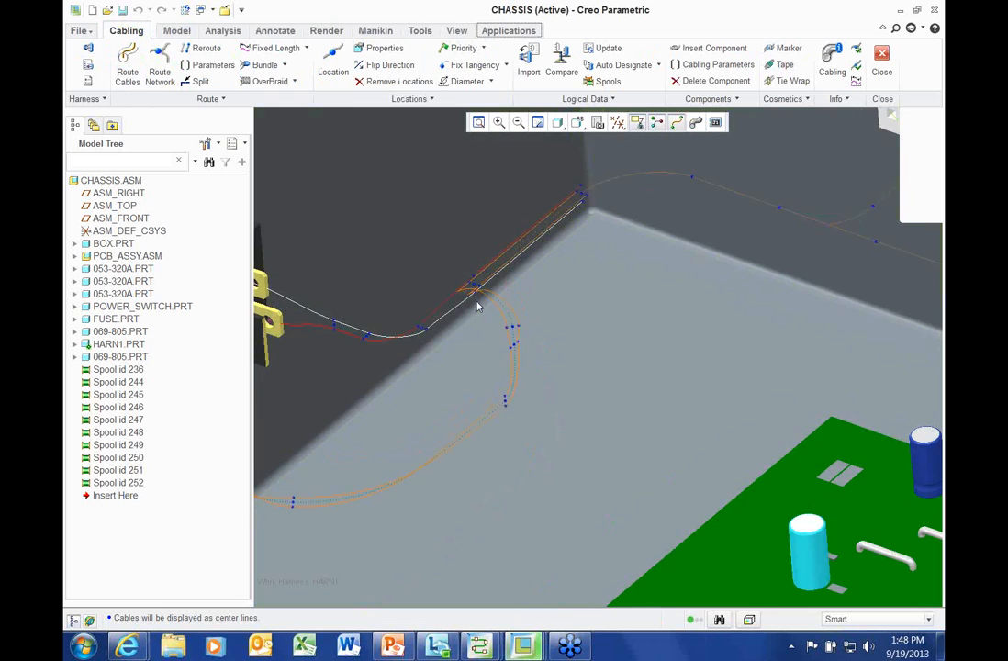
middle_drag(434, 335, 384, 279)
click(383, 279)
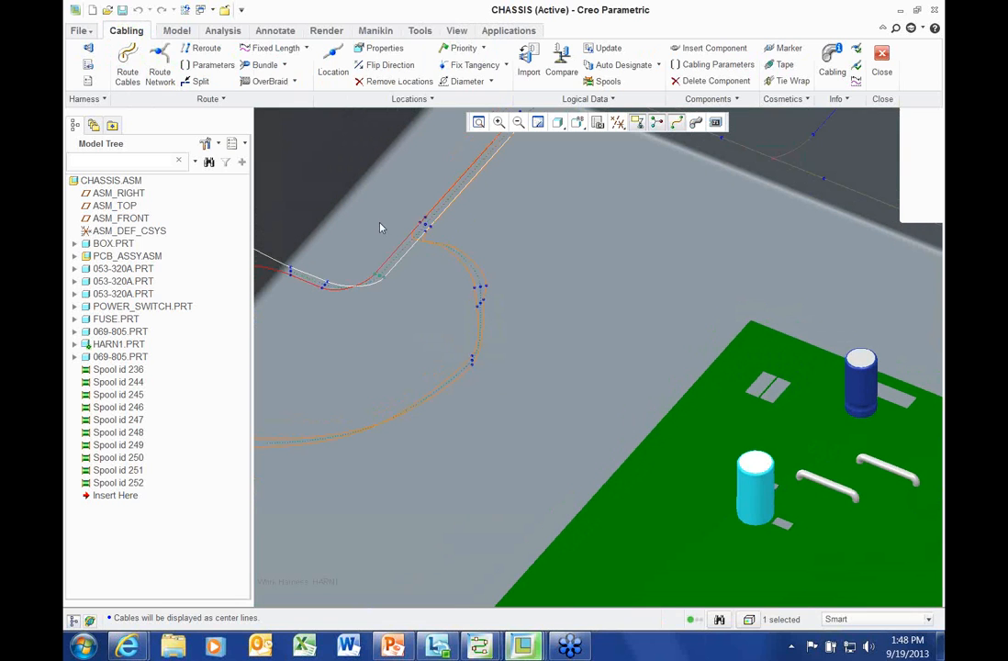
Set the cable location angle to 90 degrees and regenerate
click(381, 50)
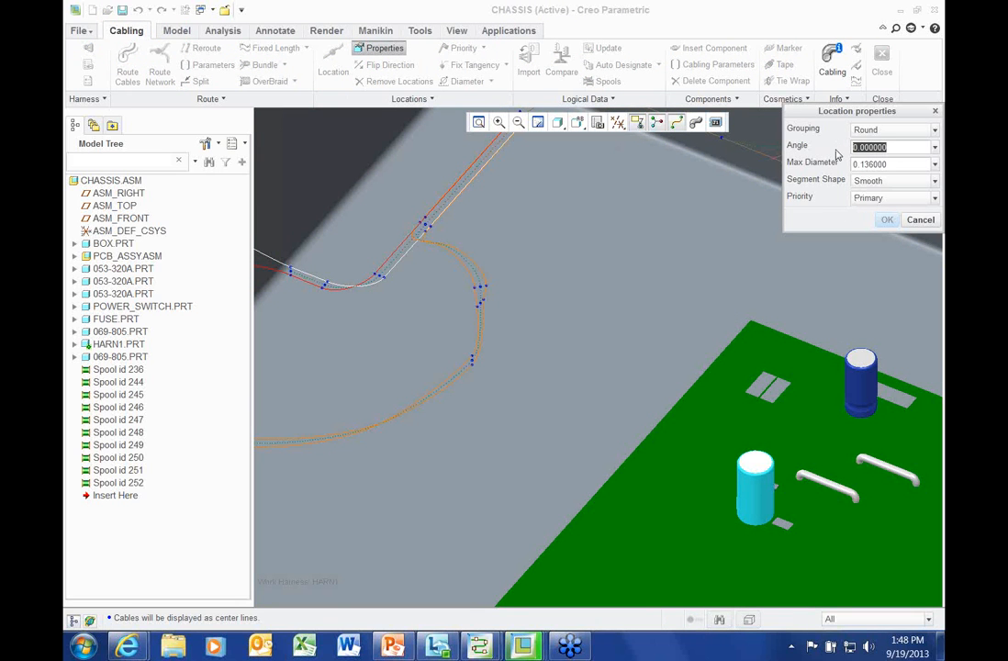
text(88)
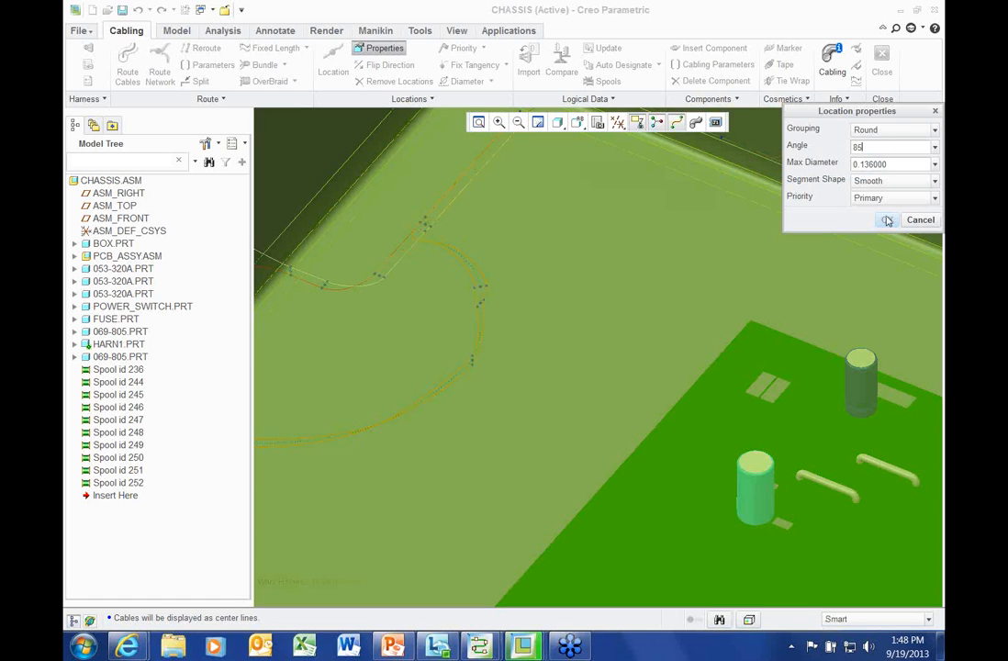
drag(874, 145, 837, 147)
text(90)
key(Return)
click(887, 220)
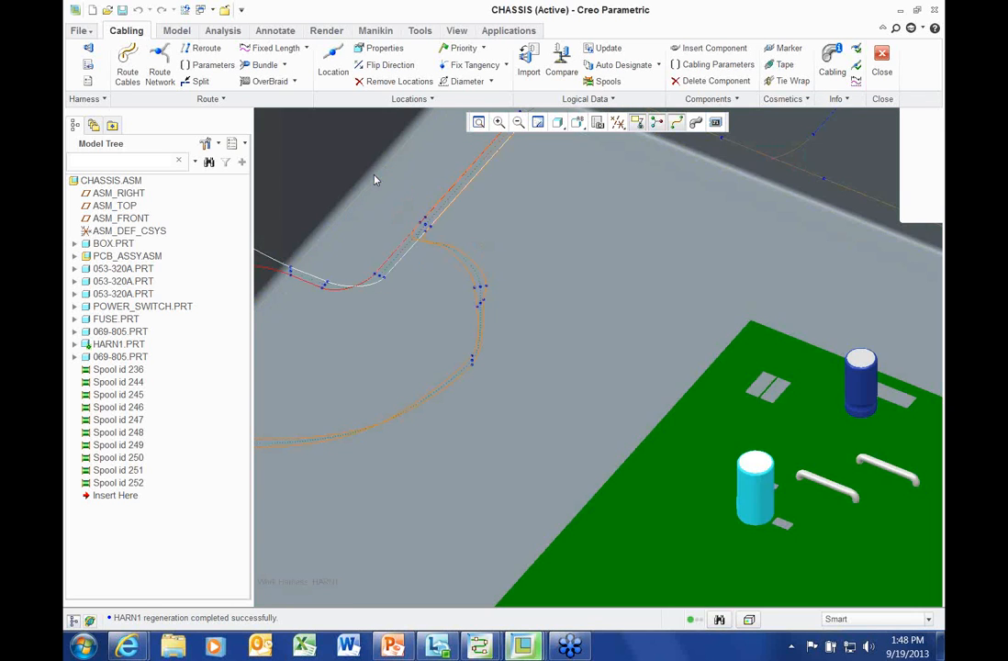
click(376, 176)
Toggle thick cables to check the bend, then return to centre lines
scroll(413, 267, up, 2)
click(677, 122)
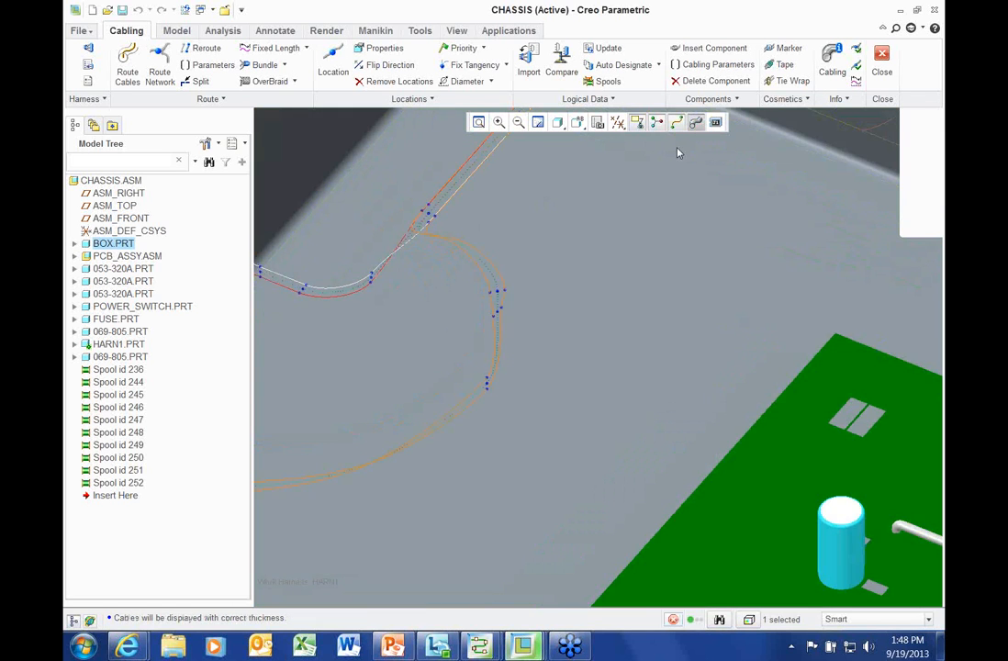
scroll(386, 285, up, 3)
scroll(381, 288, down, 4)
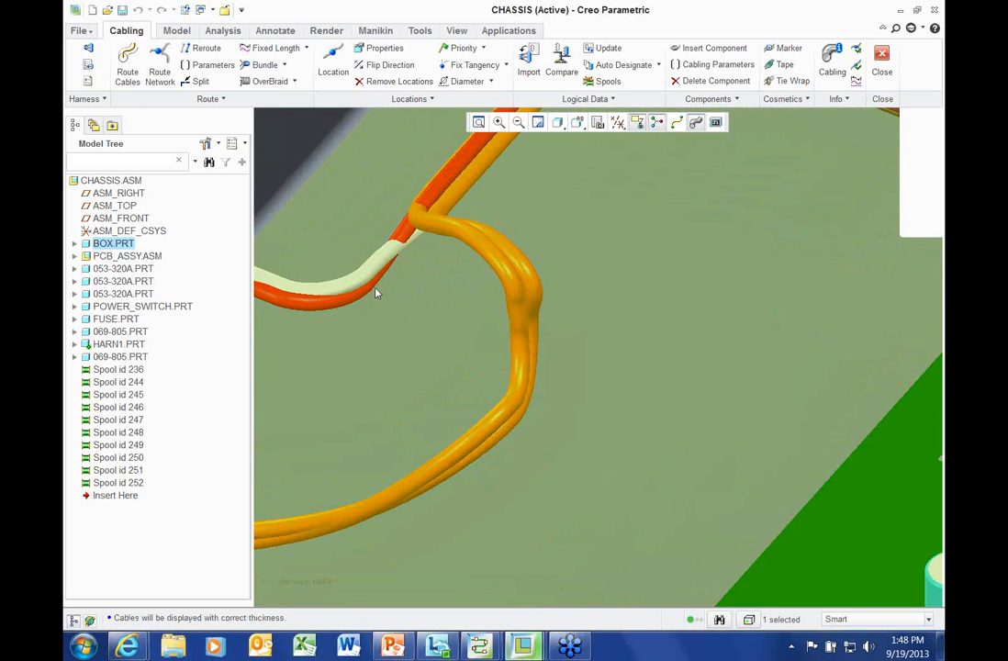
scroll(376, 292, down, 3)
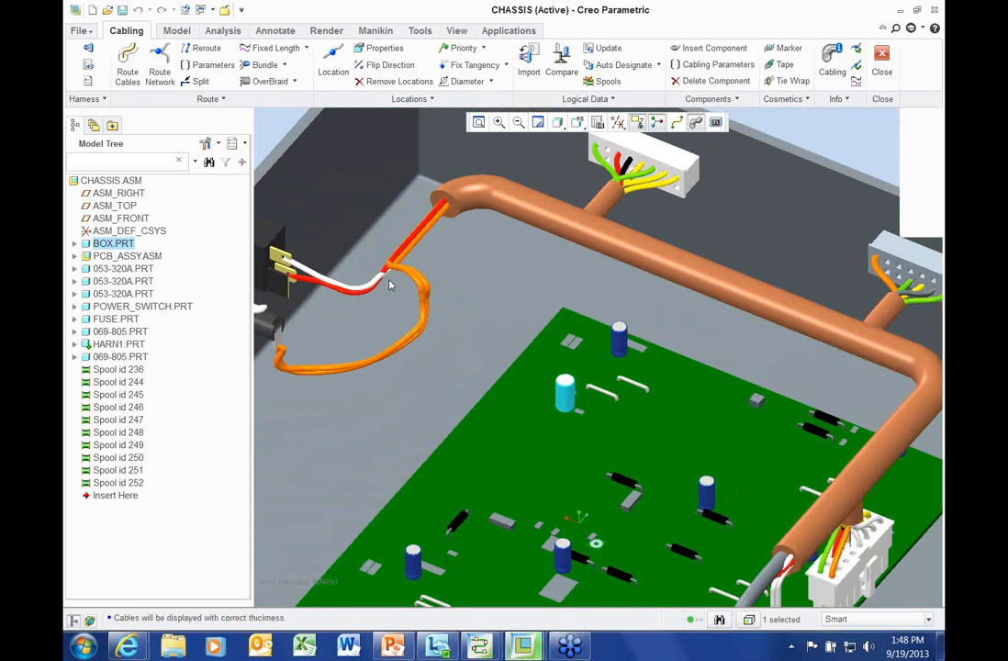
scroll(389, 281, up, 2)
shift+middle_drag(433, 279, 445, 280)
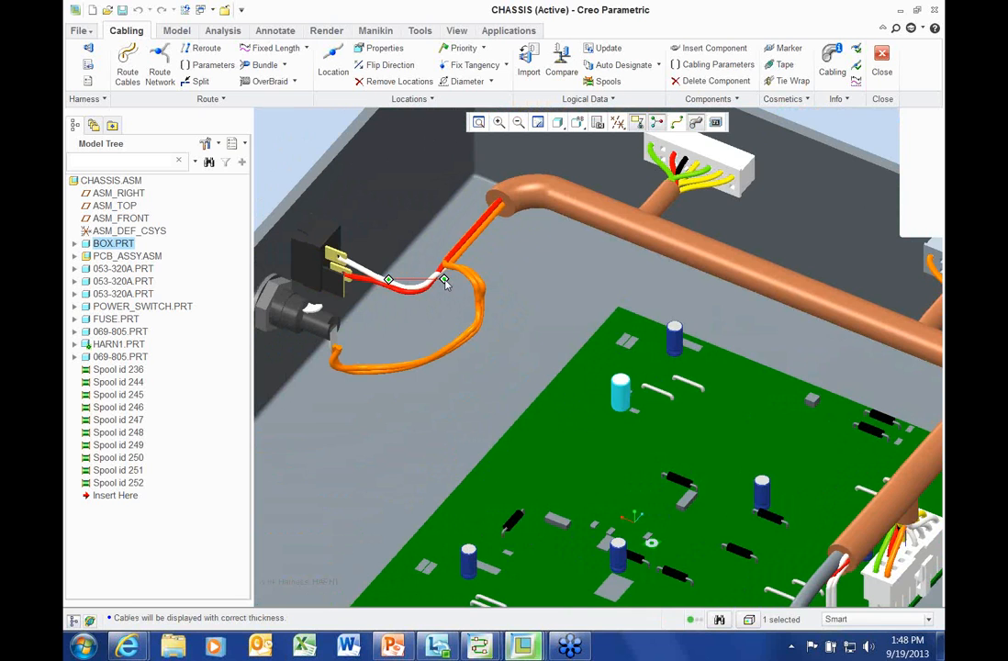
scroll(447, 286, up, 5)
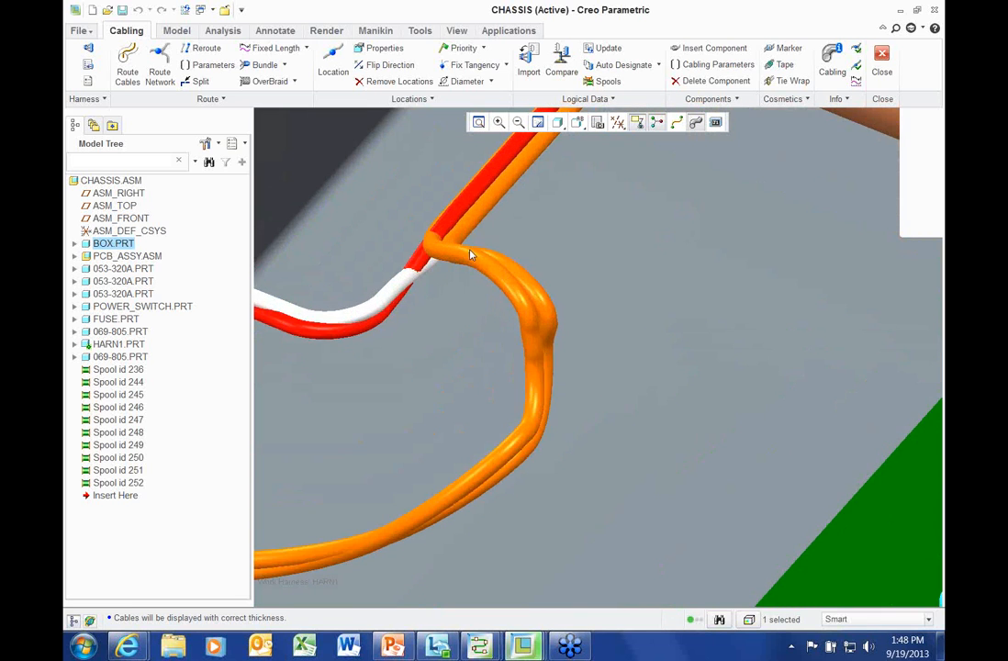
click(676, 122)
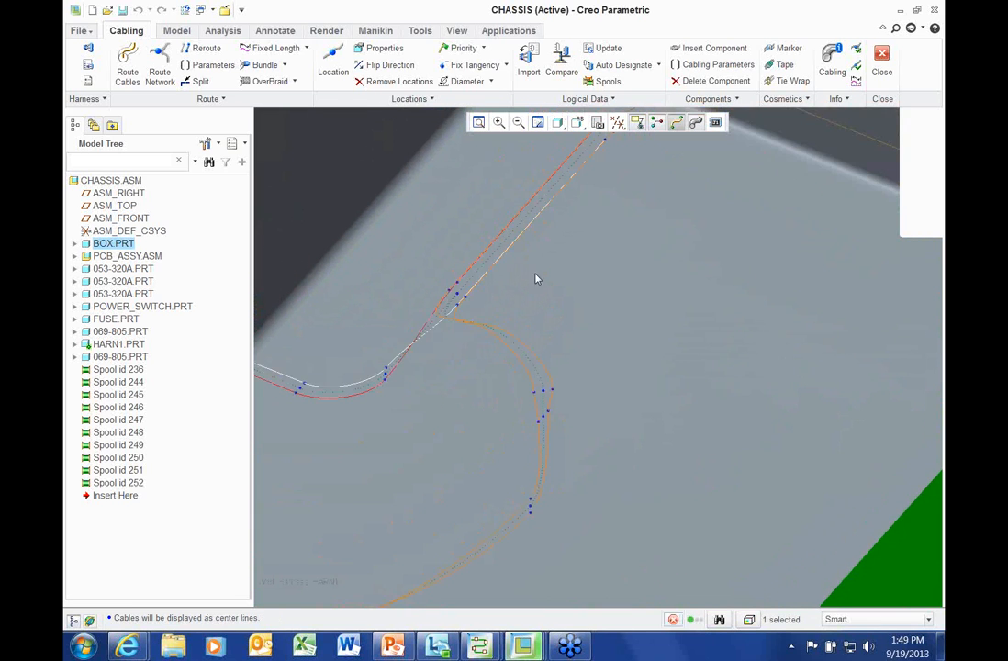
Reselect the junction location and change its angle to 180 degrees
click(458, 289)
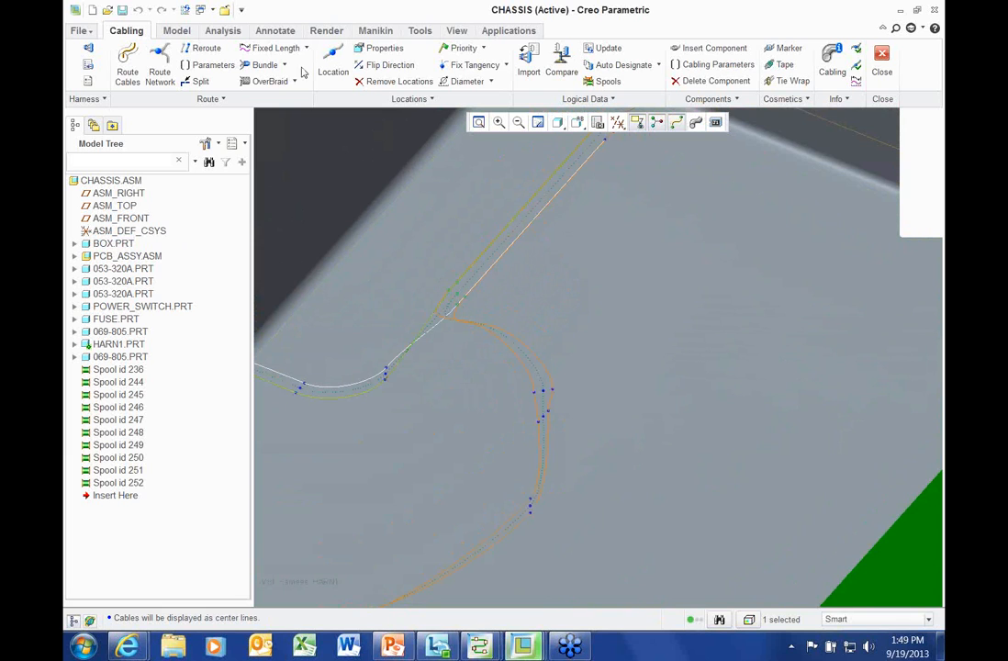
click(381, 49)
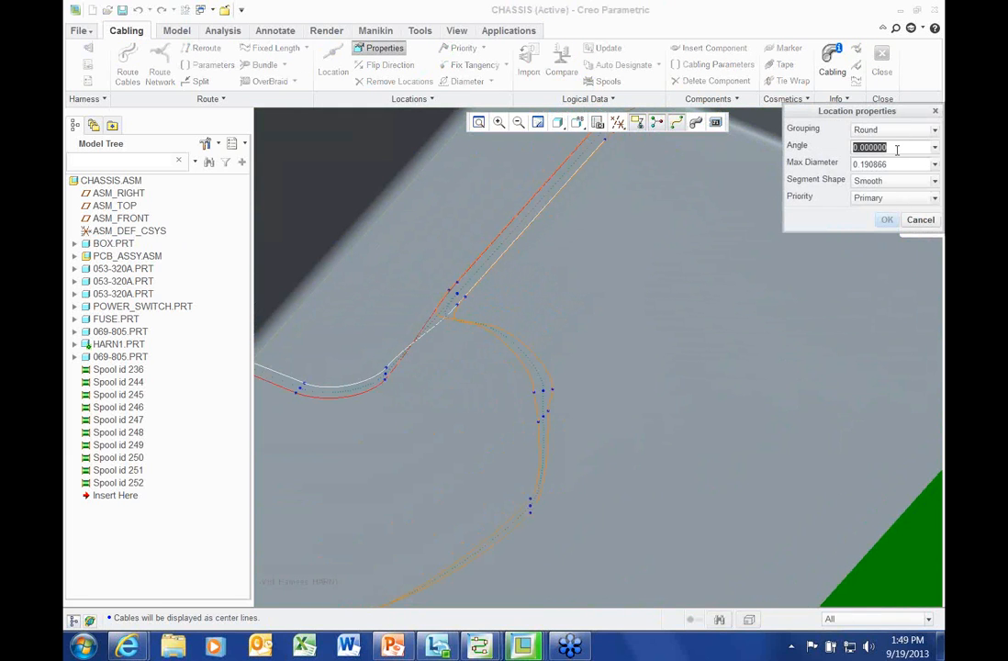
text(180)
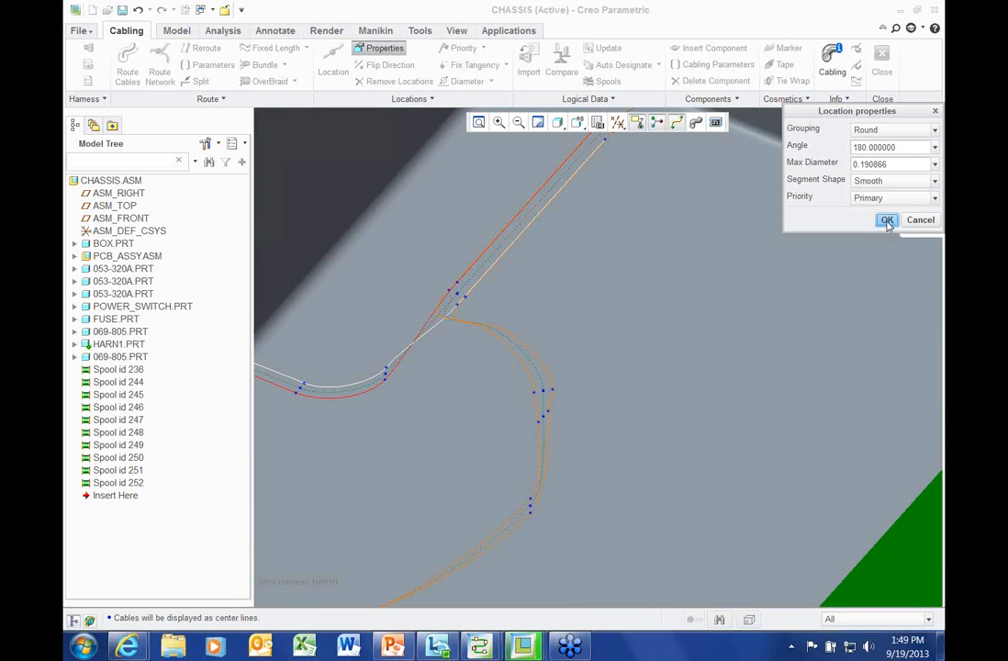
click(887, 221)
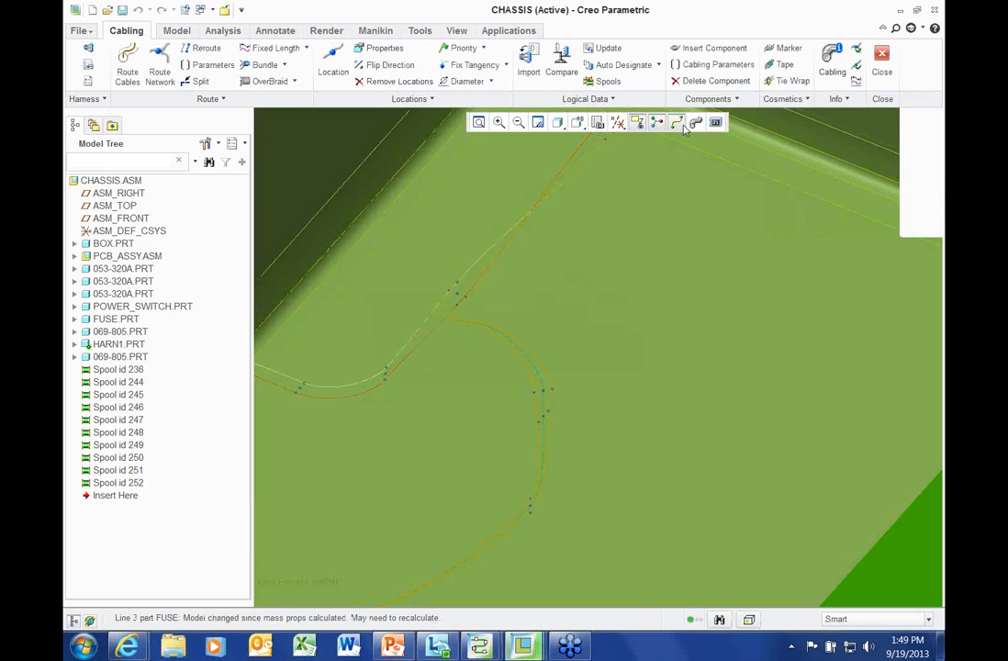
scroll(484, 288, up, 7)
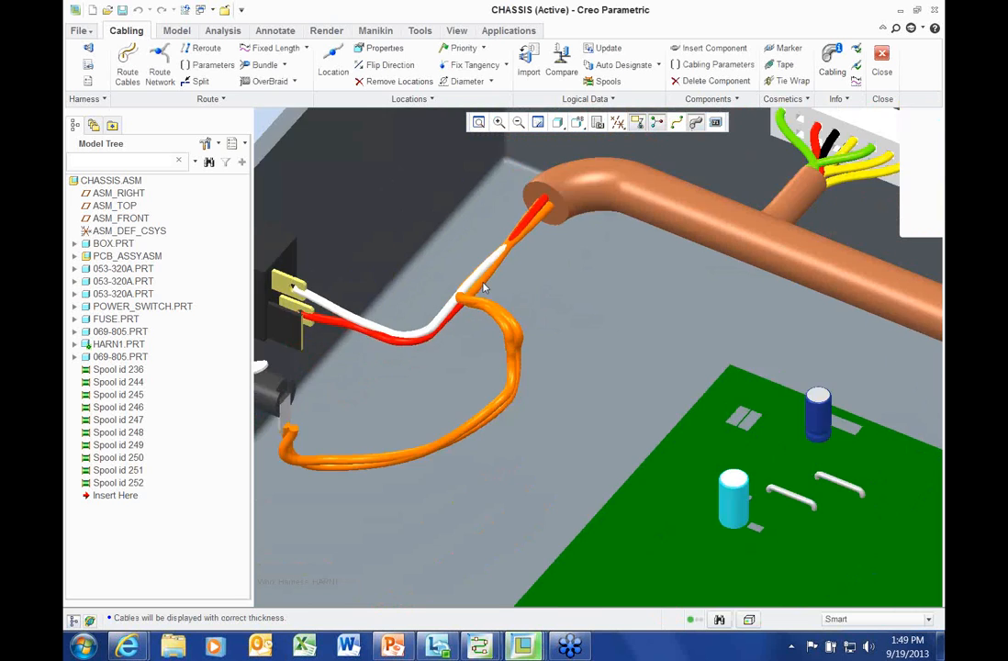
middle_drag(450, 253, 467, 228)
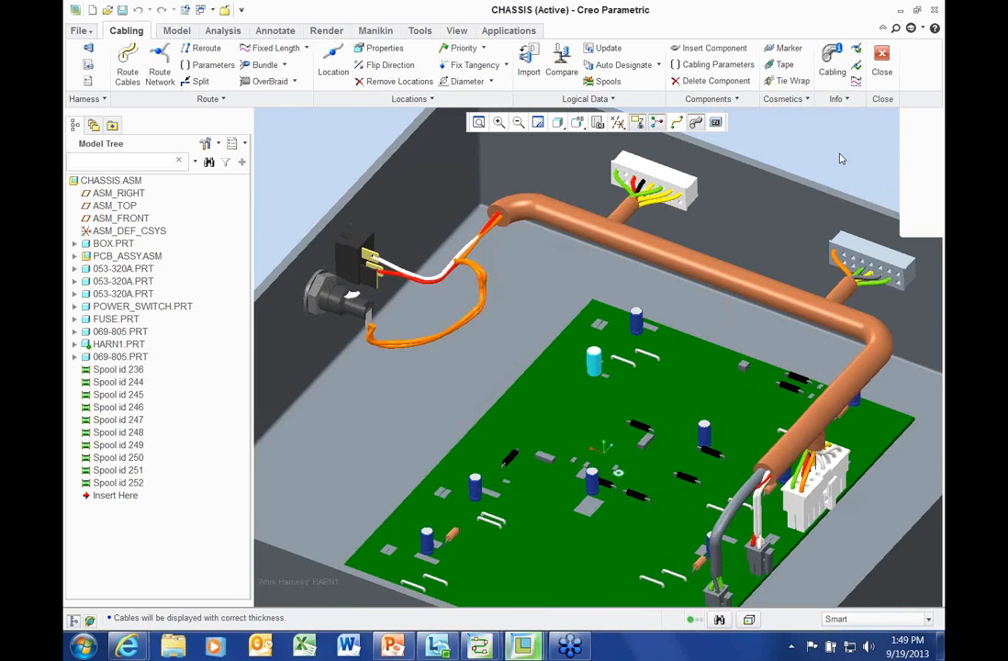
shift+middle_drag(823, 159, 798, 179)
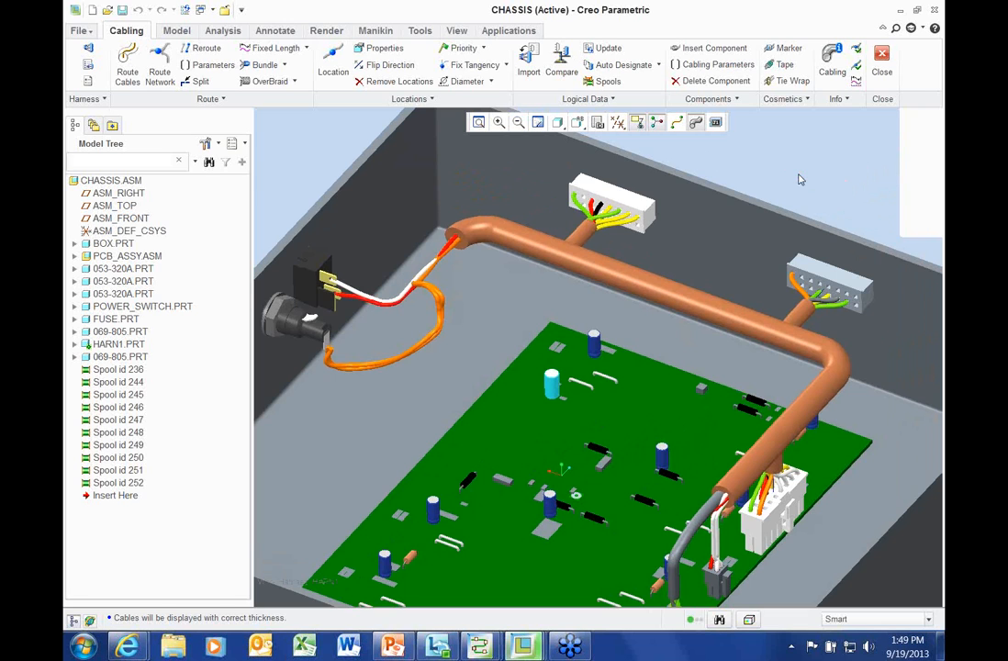
click(124, 66)
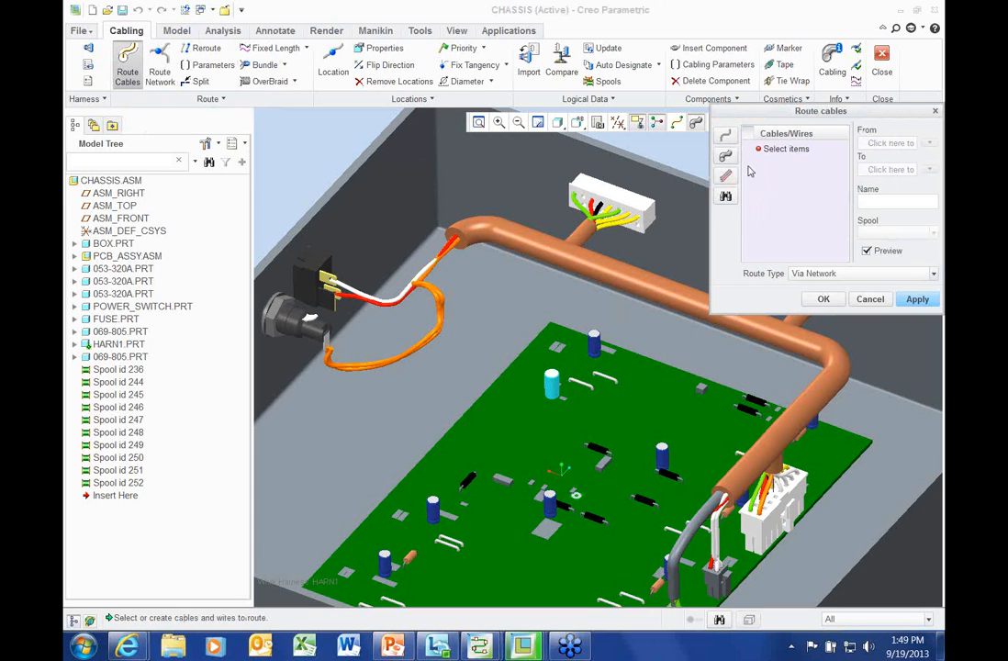
click(725, 134)
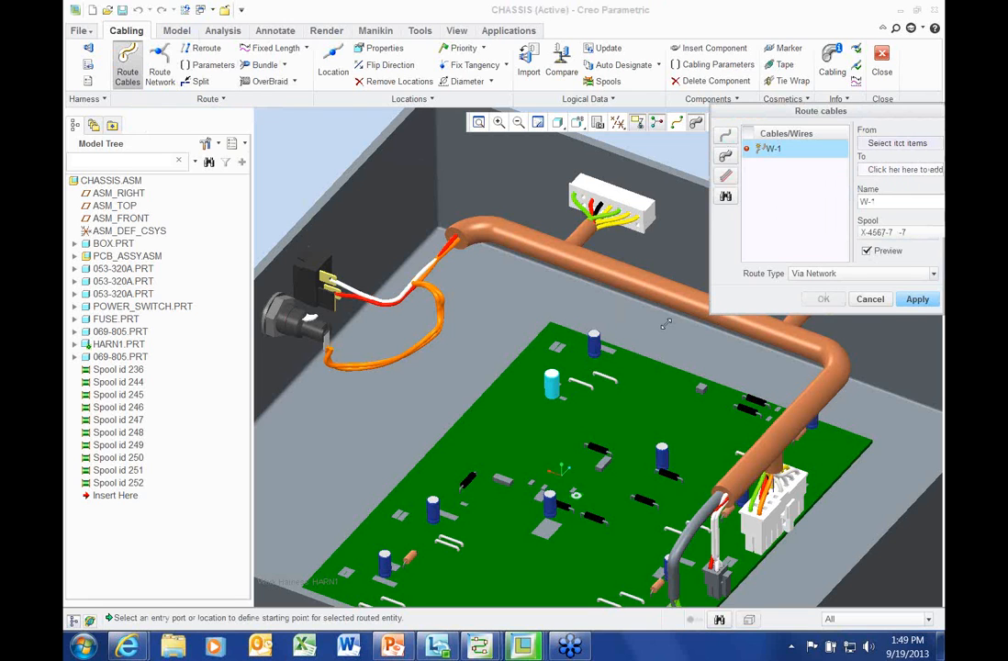
drag(714, 312, 653, 324)
click(673, 158)
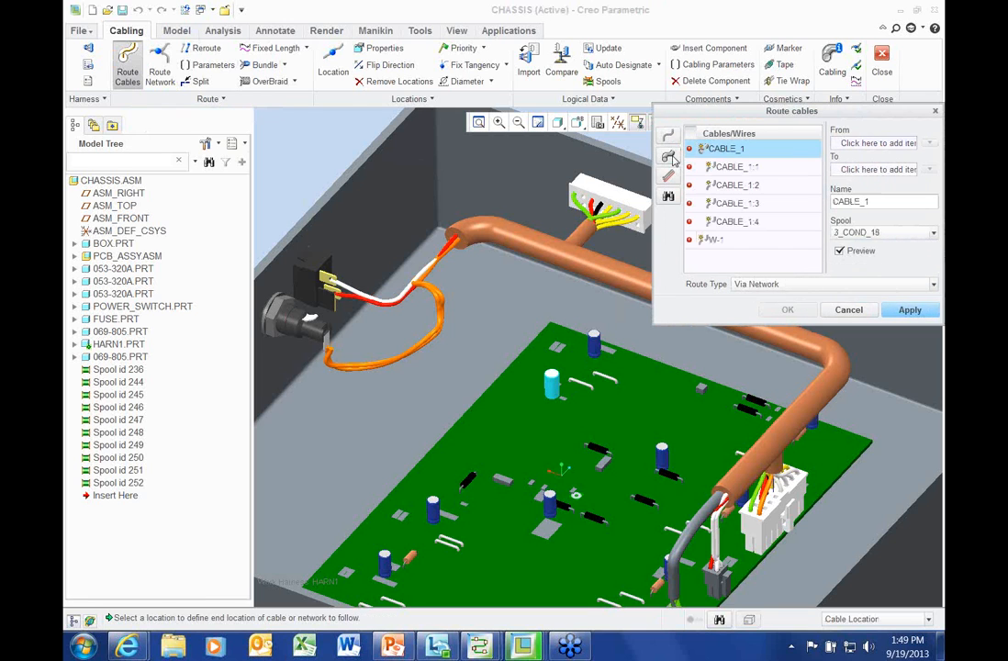
click(862, 310)
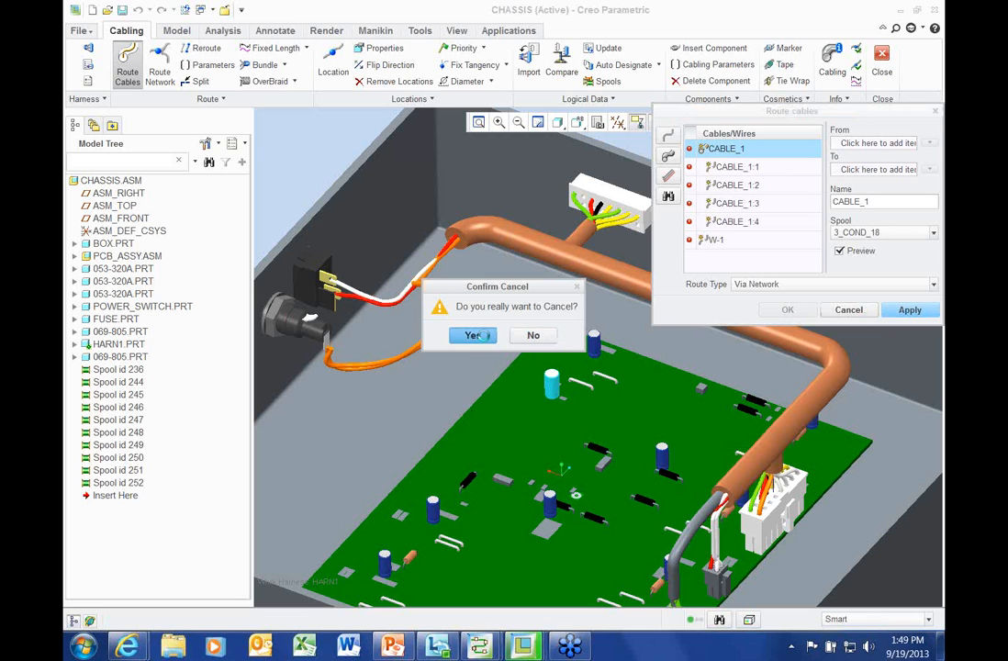
click(474, 336)
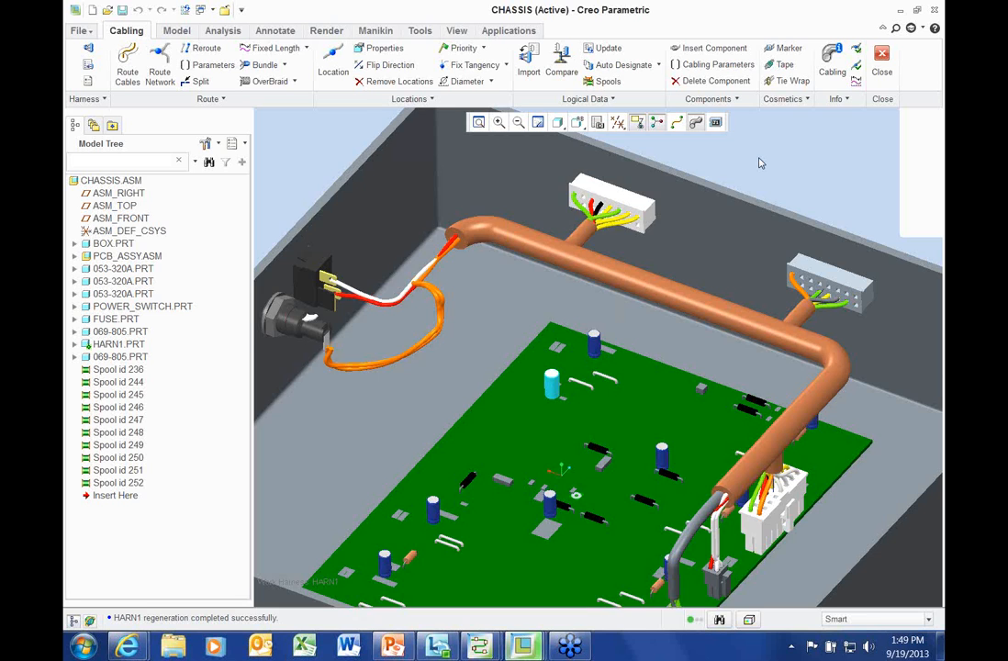
scroll(759, 163, up, 2)
middle_drag(777, 163, 780, 156)
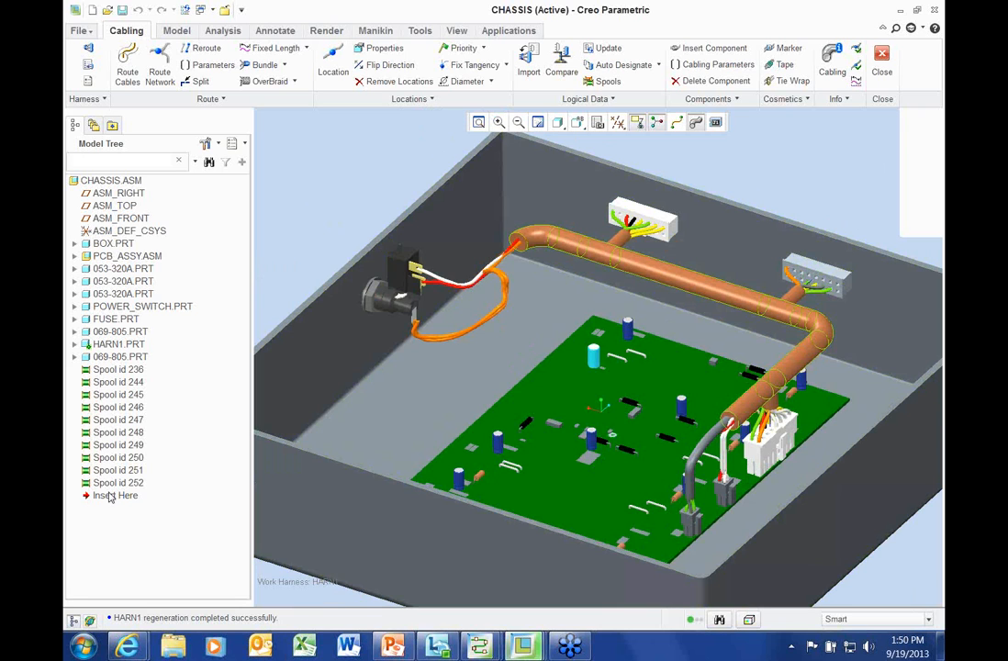
middle_drag(349, 199, 289, 199)
scroll(590, 158, up, 1)
middle_drag(591, 158, 589, 167)
scroll(589, 166, down, 1)
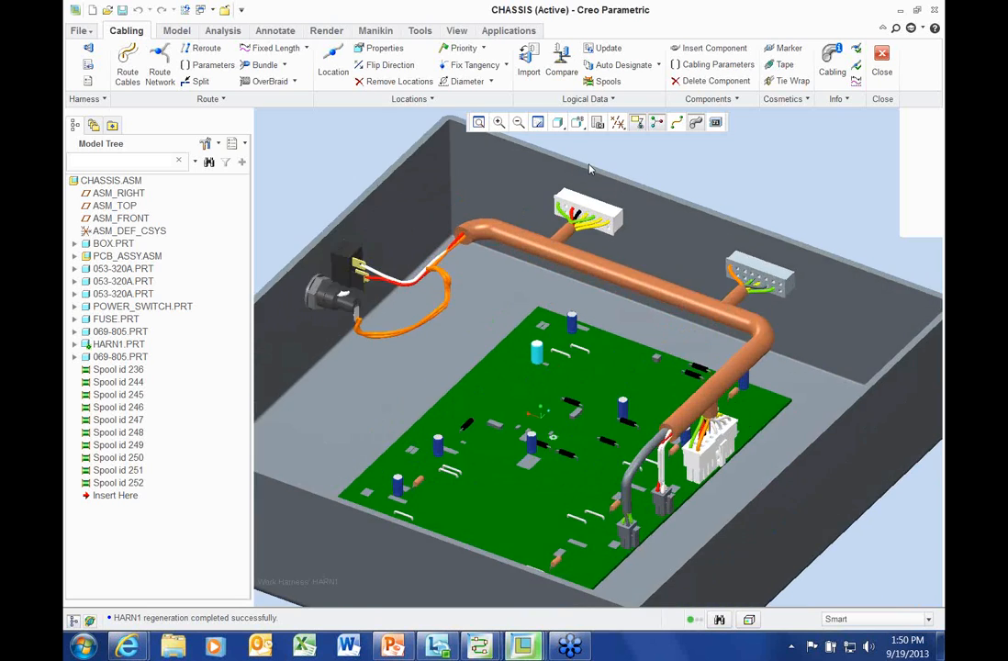
scroll(590, 167, up, 2)
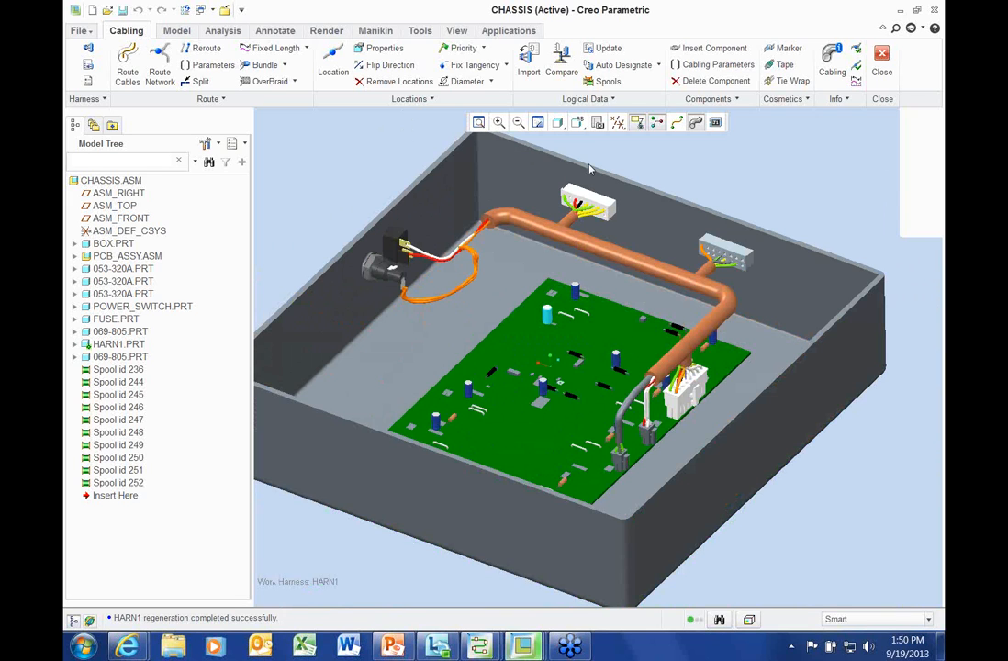
key(XF86AudioLowerVolume)
ctrl+middle_drag(707, 183, 674, 222)
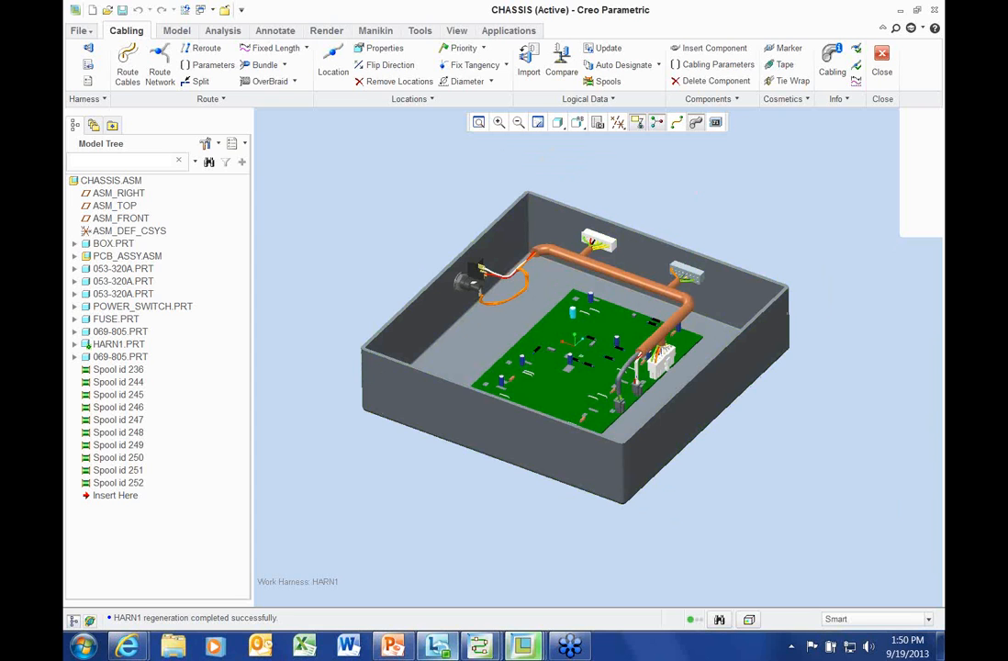
Close the PTC Concept Truck wiper system design without saving
click(491, 648)
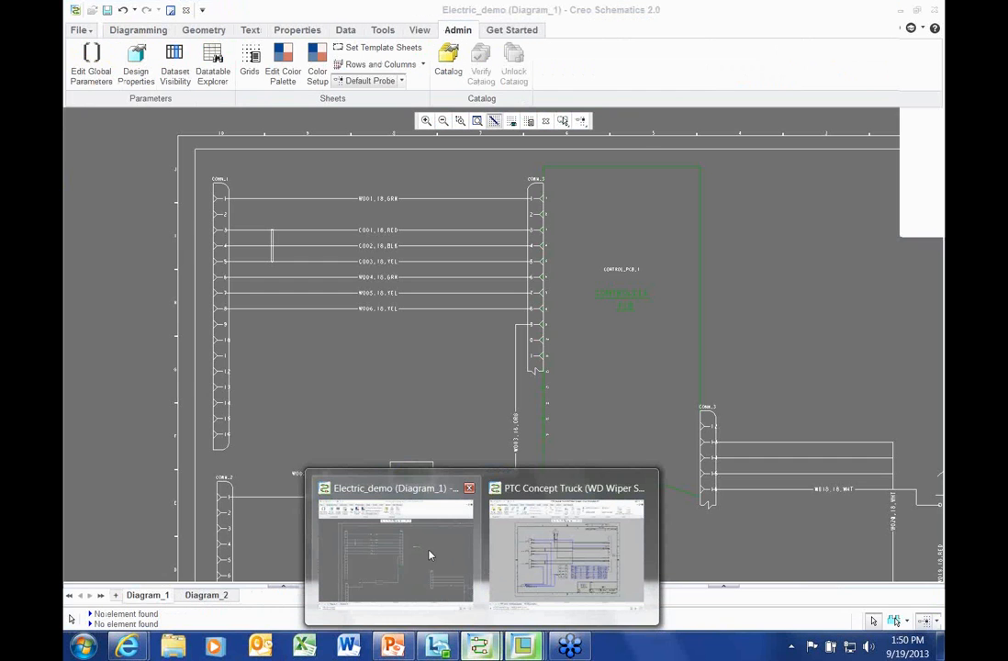
click(547, 548)
click(80, 30)
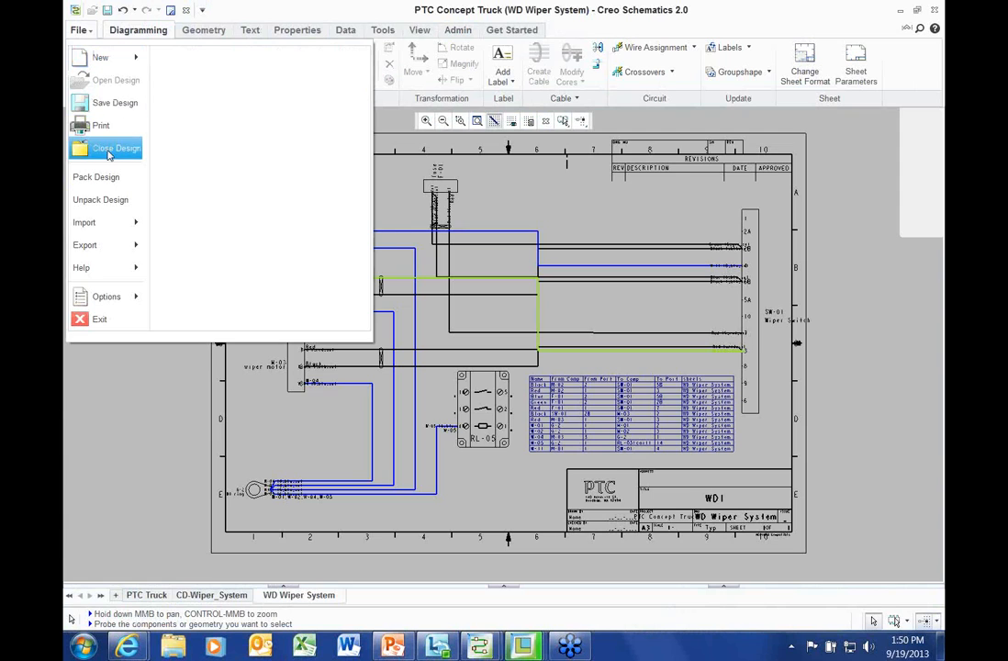
click(108, 147)
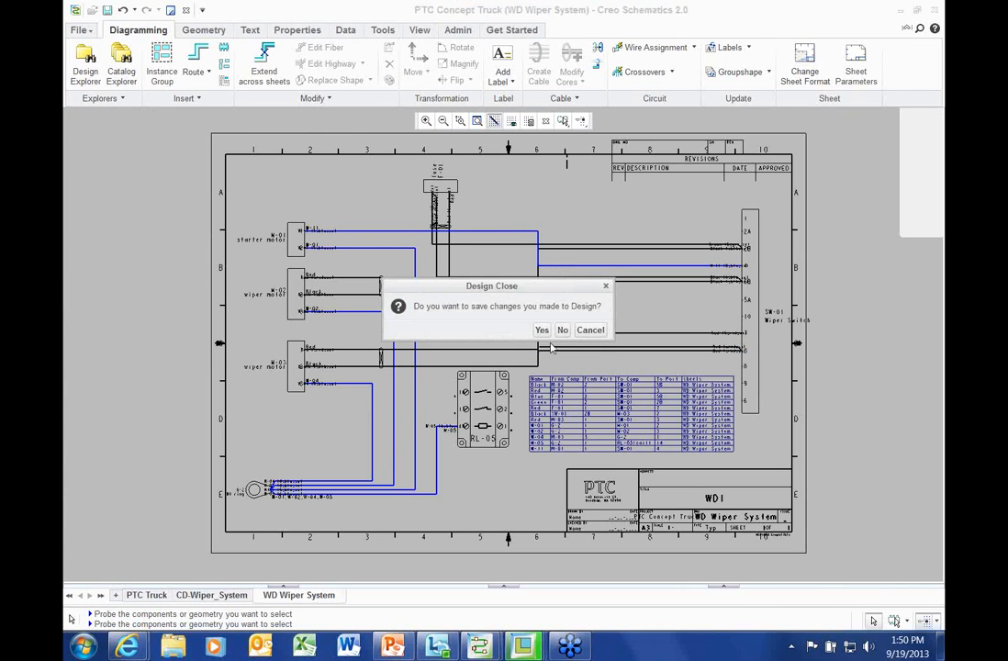
click(562, 331)
Open the PIPING_DEMO design and zoom in on the Lesson_13 piping diagram
click(93, 12)
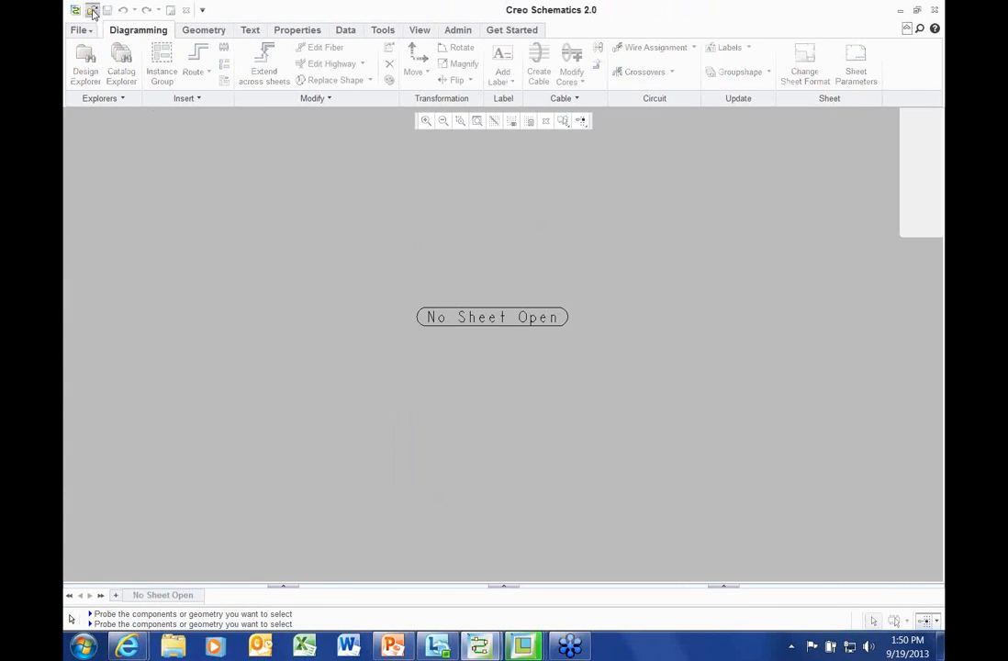
double_click(403, 280)
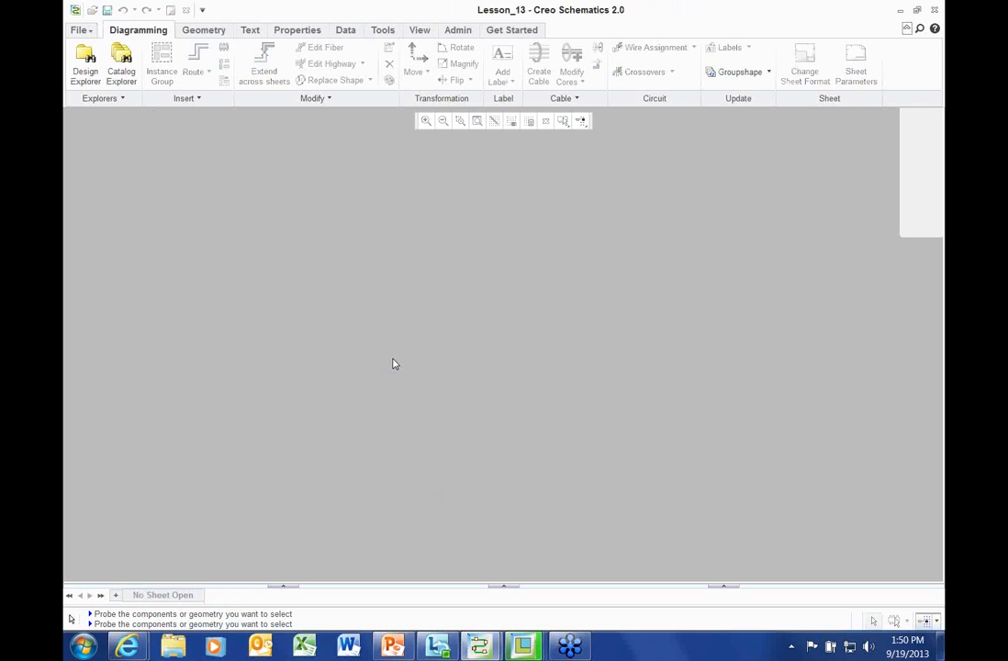
scroll(583, 212, up, 3)
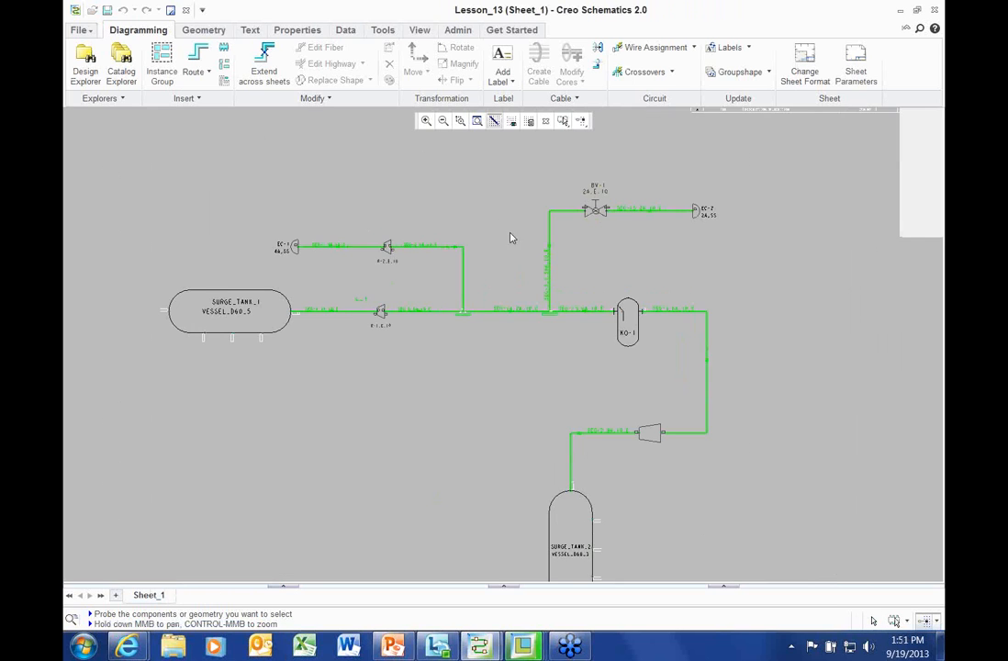
middle_drag(511, 236, 527, 250)
click(246, 203)
scroll(490, 400, up, 2)
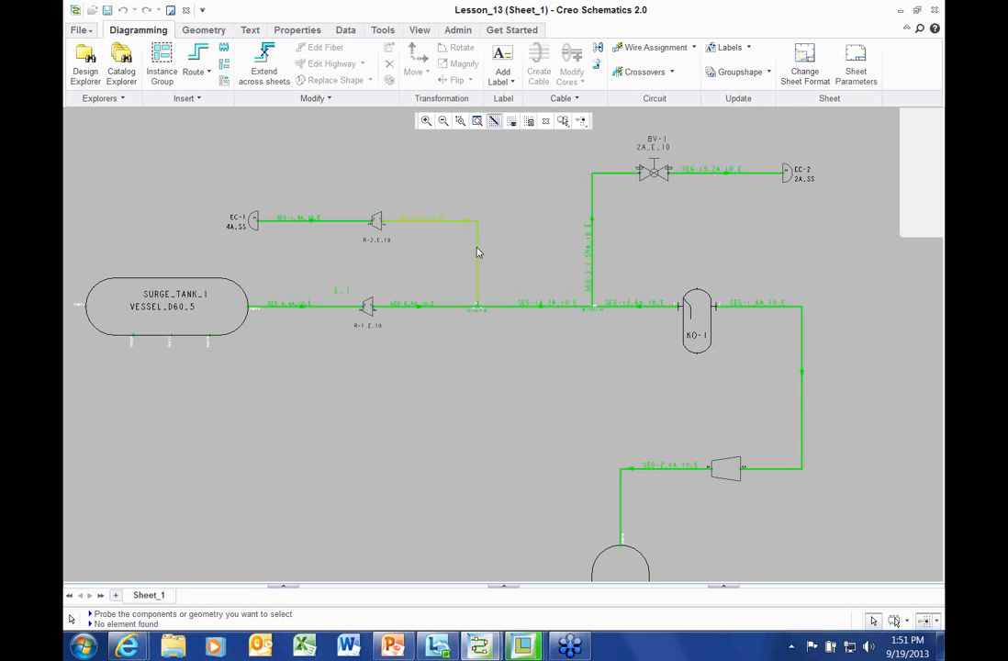
right_click(509, 193)
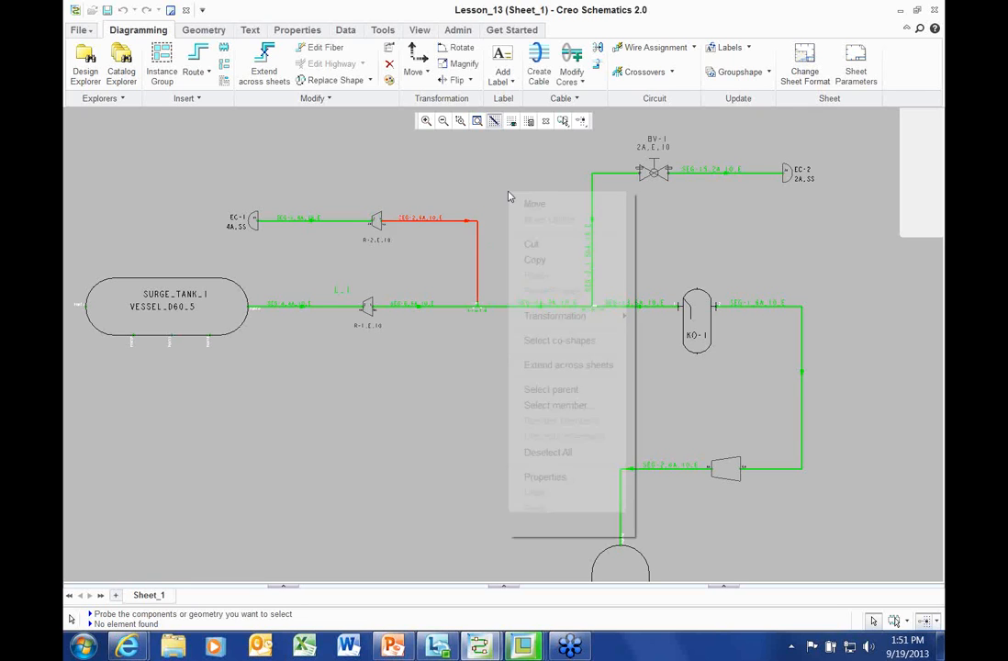
click(542, 390)
right_click(211, 171)
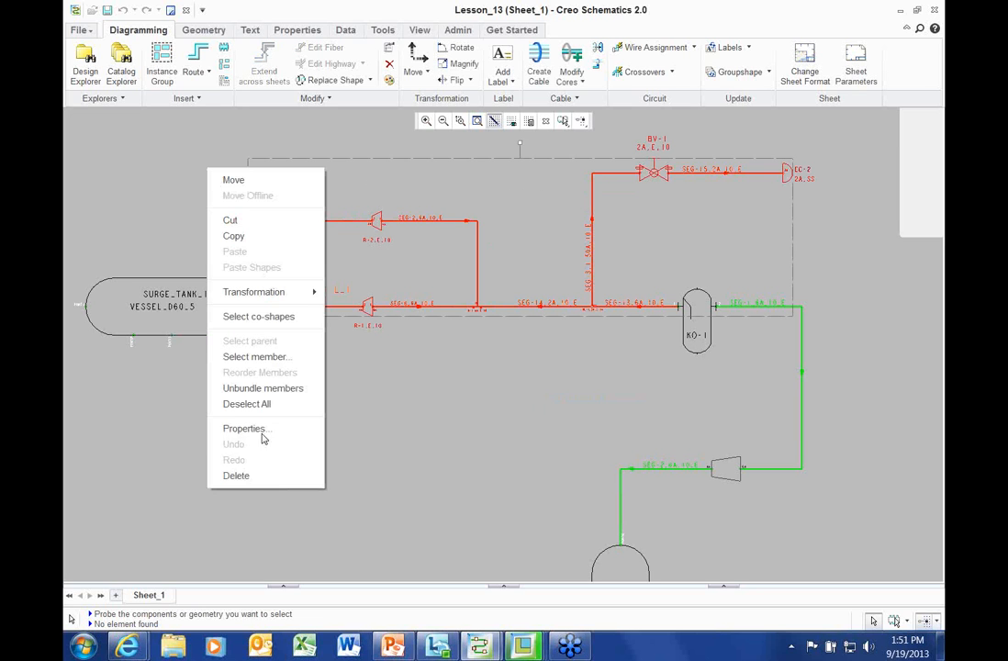
click(259, 428)
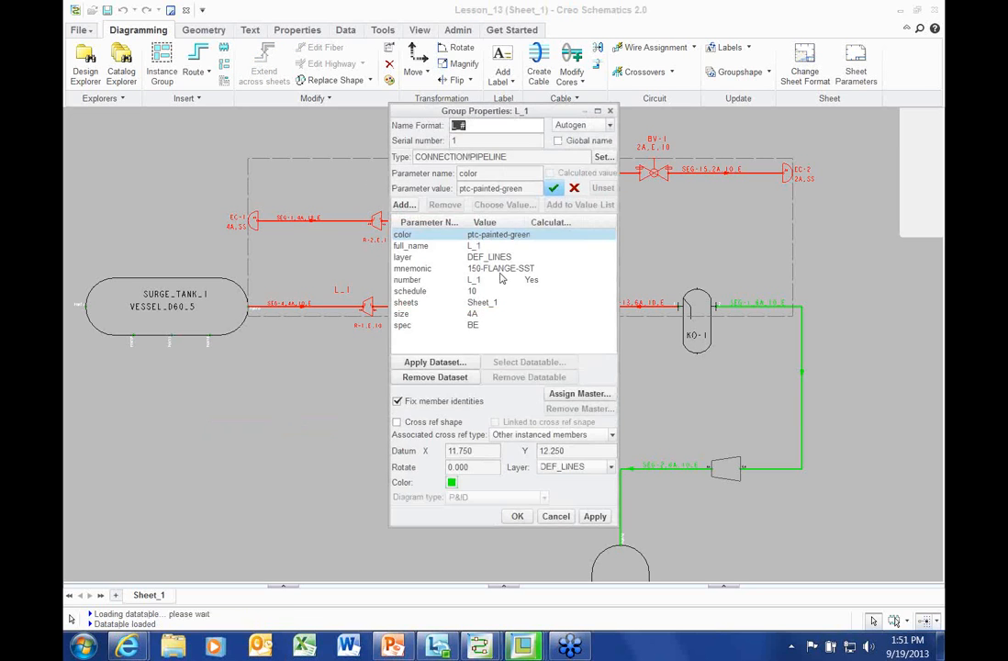
click(414, 363)
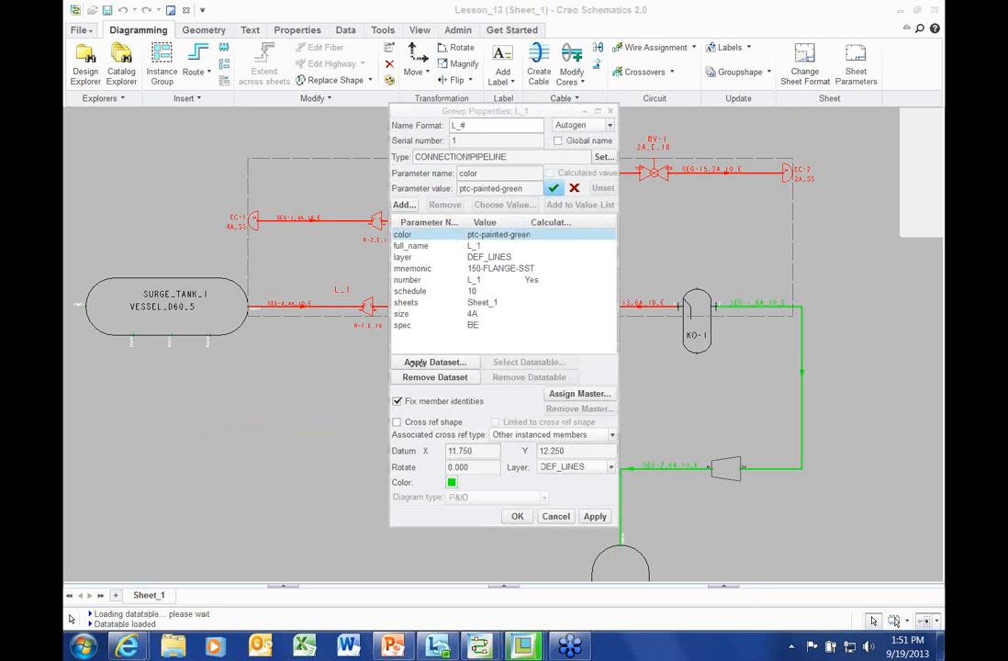
drag(412, 333, 284, 363)
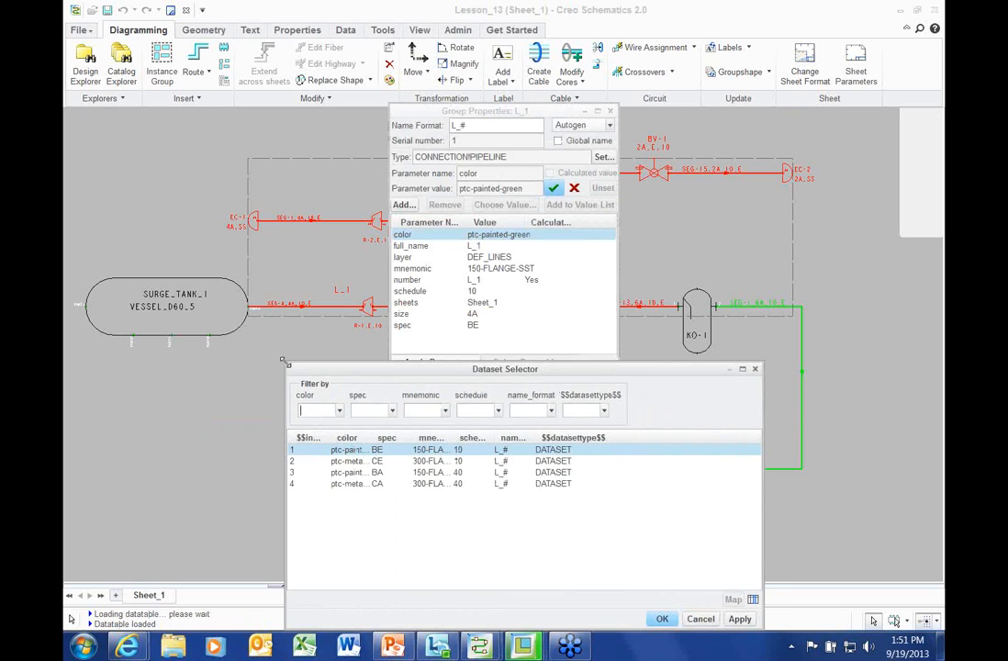
drag(450, 369, 456, 298)
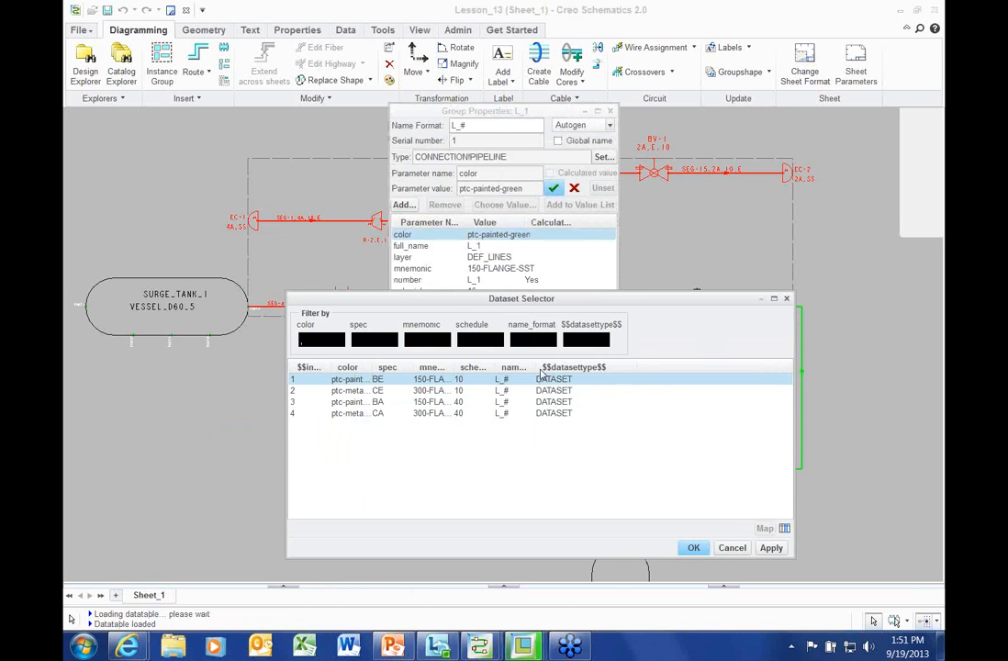
drag(539, 368, 579, 368)
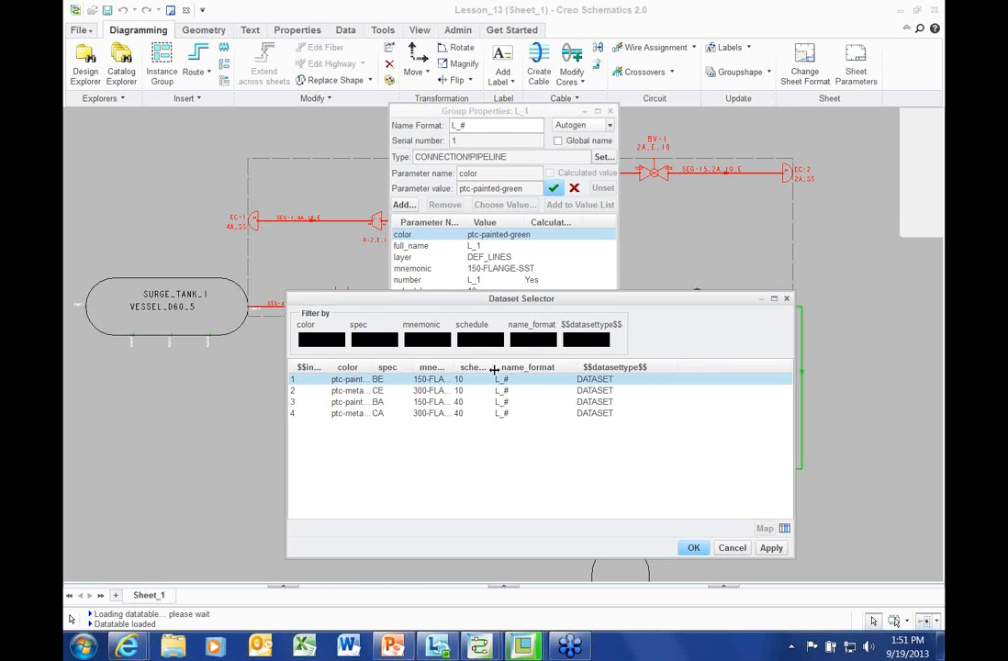
drag(494, 369, 535, 369)
drag(454, 369, 524, 368)
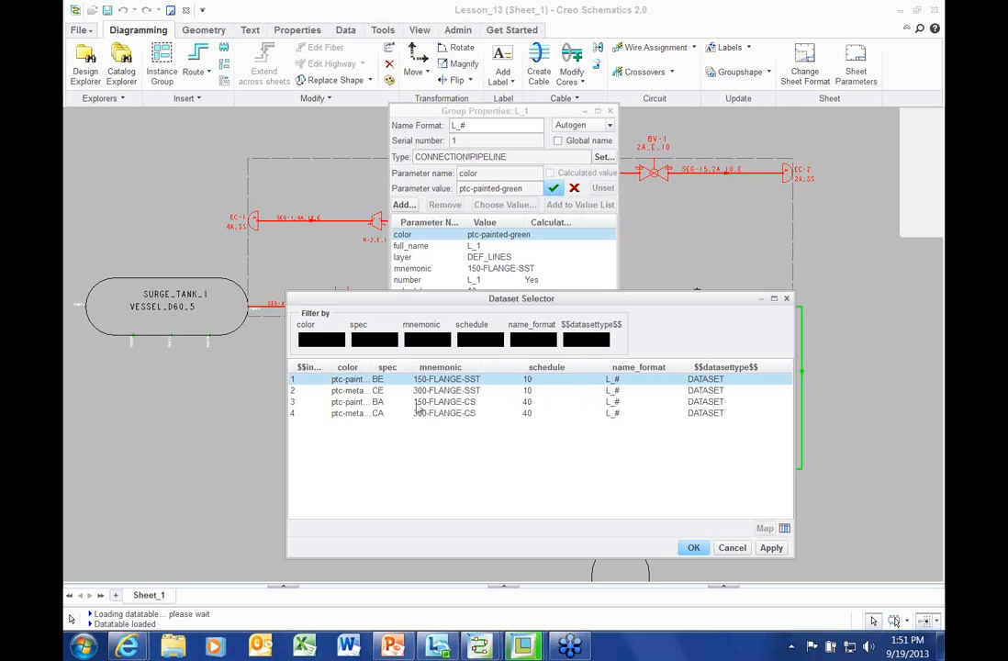
mouse_move(413, 367)
mouse_down()
mouse_move(435, 368)
mouse_move(401, 369)
mouse_move(410, 368)
mouse_up()
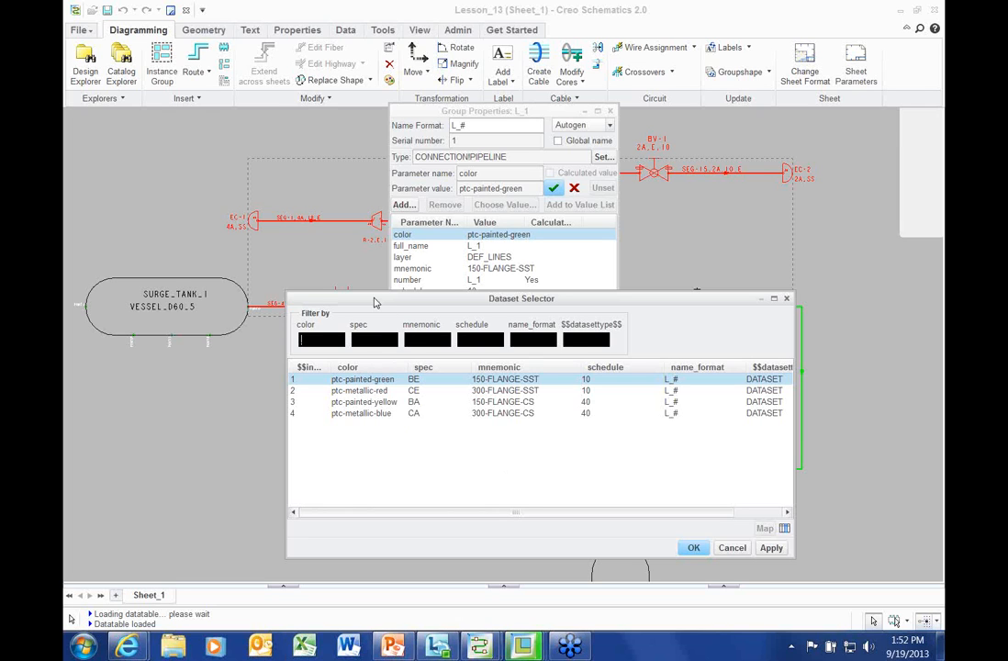
drag(371, 302, 281, 276)
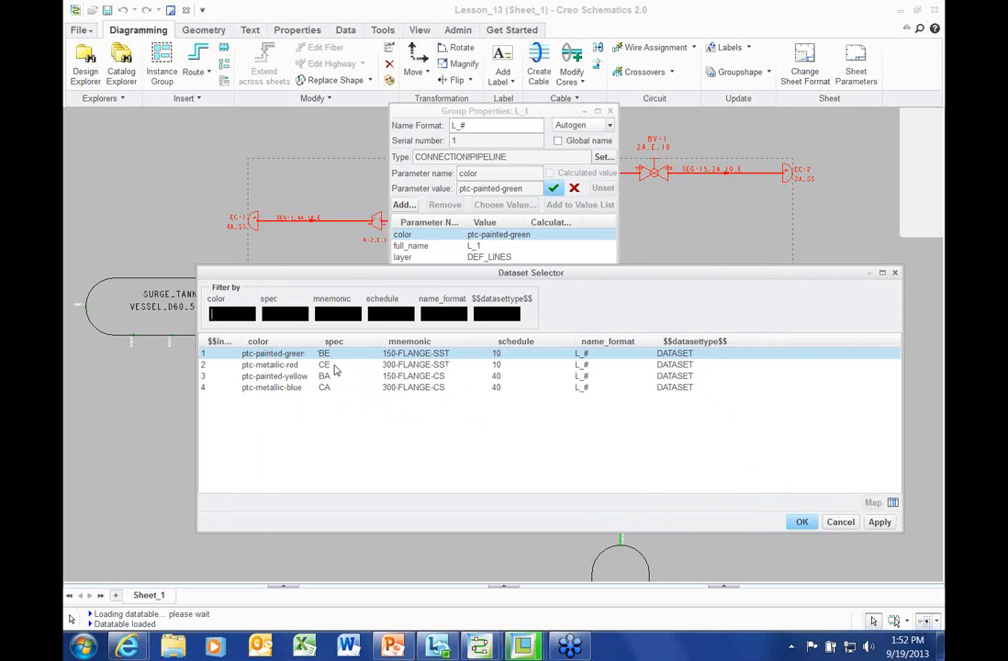
click(335, 364)
click(334, 357)
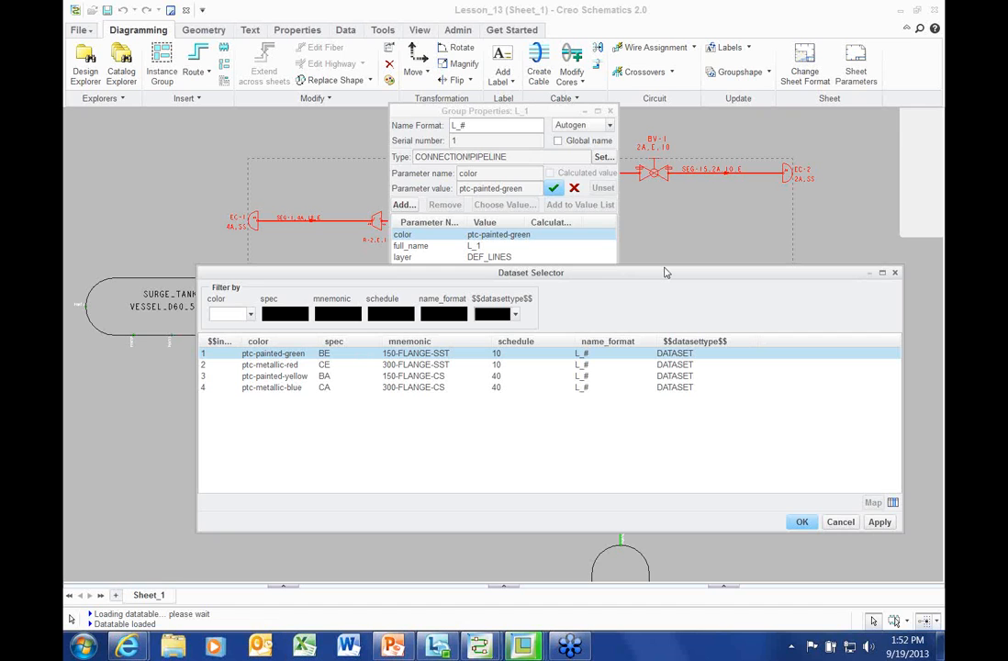
drag(666, 267, 657, 297)
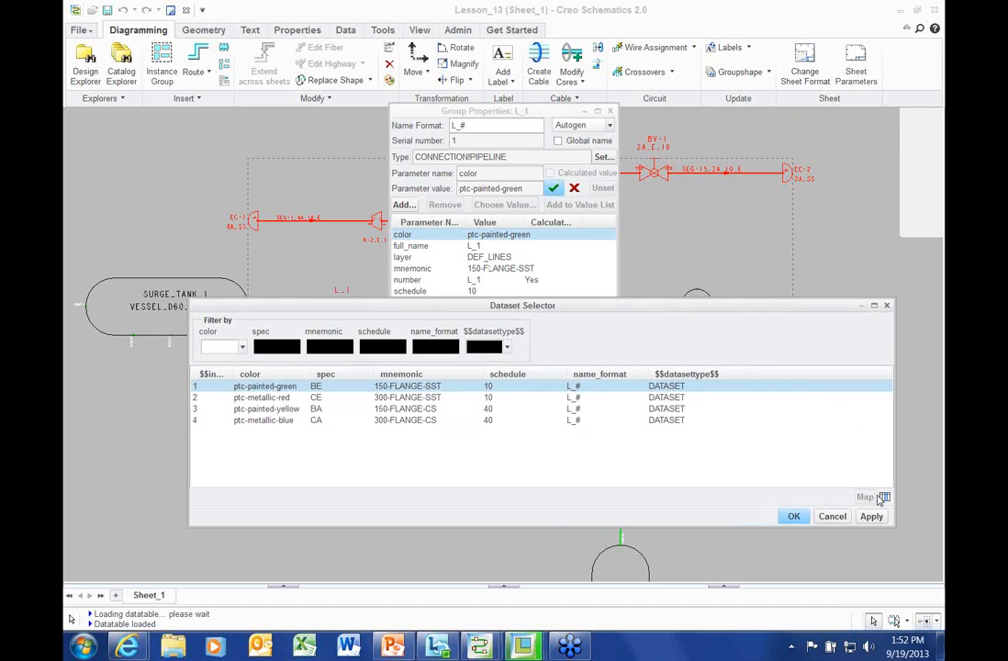
click(831, 516)
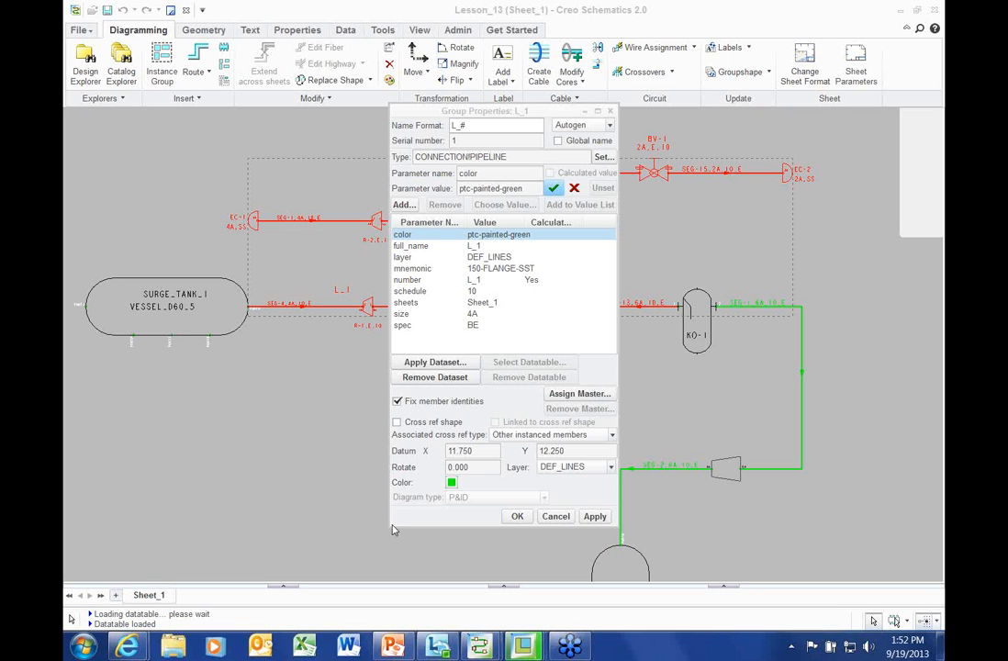
drag(390, 529, 380, 518)
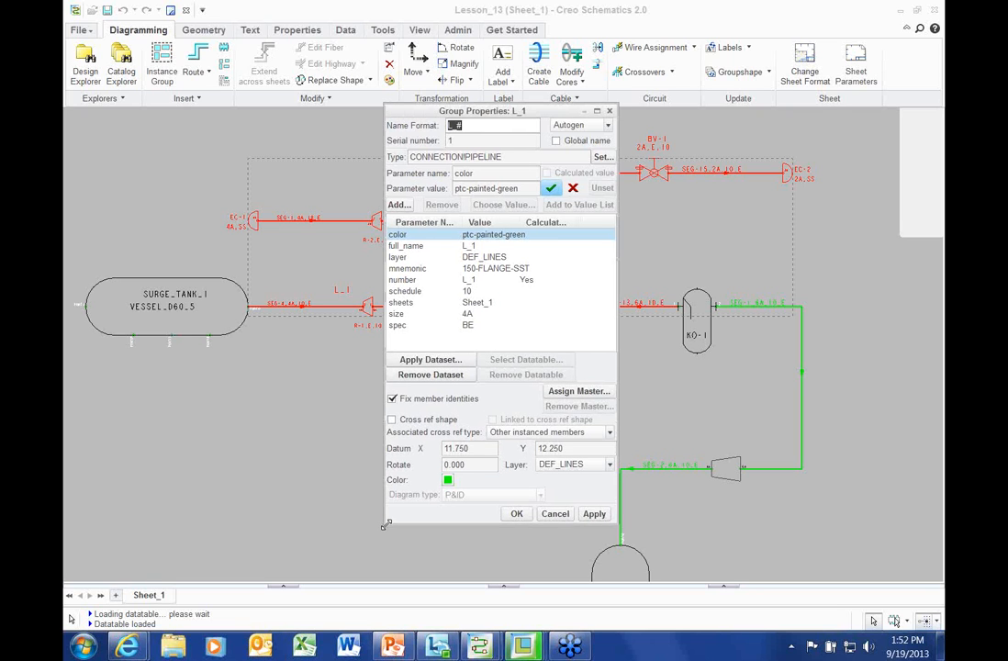
click(556, 508)
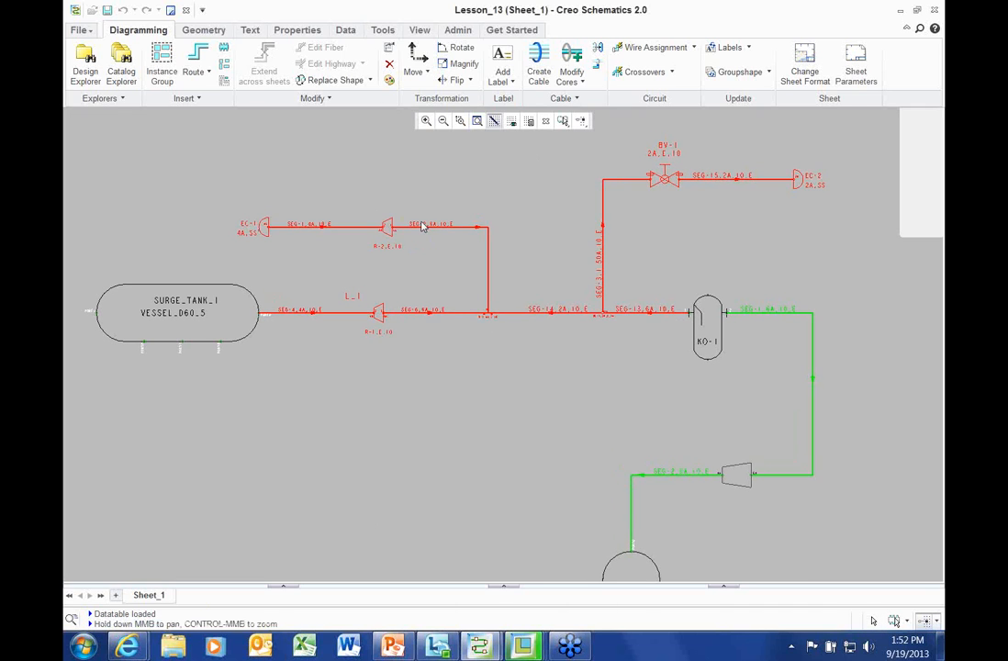
Open the Datatable Explorer on the SPEC_DT datasets and widen its columns
click(317, 442)
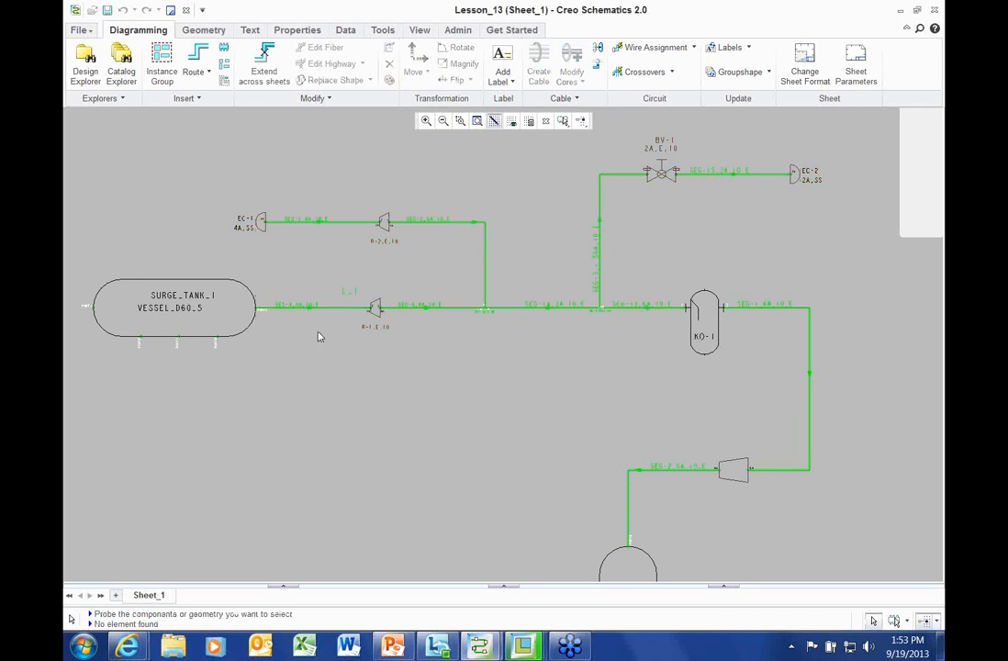
click(458, 31)
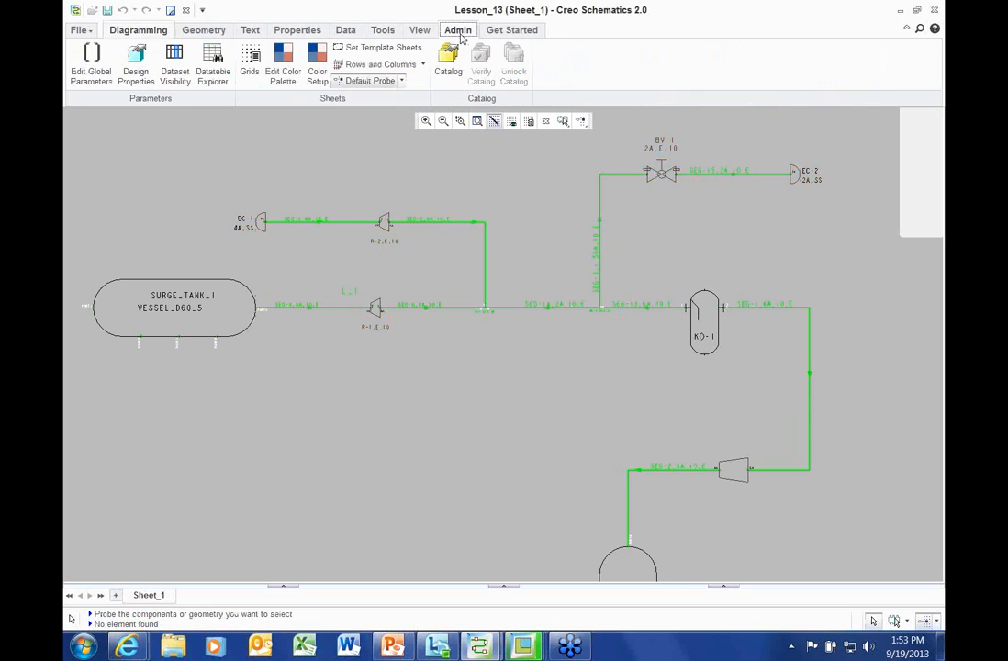
click(215, 60)
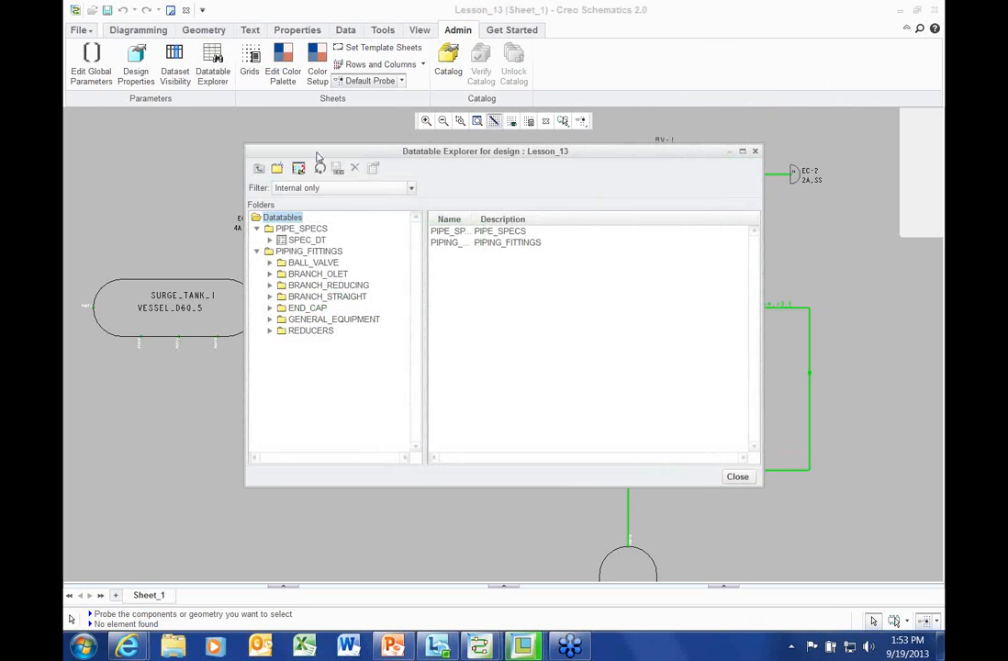
click(312, 247)
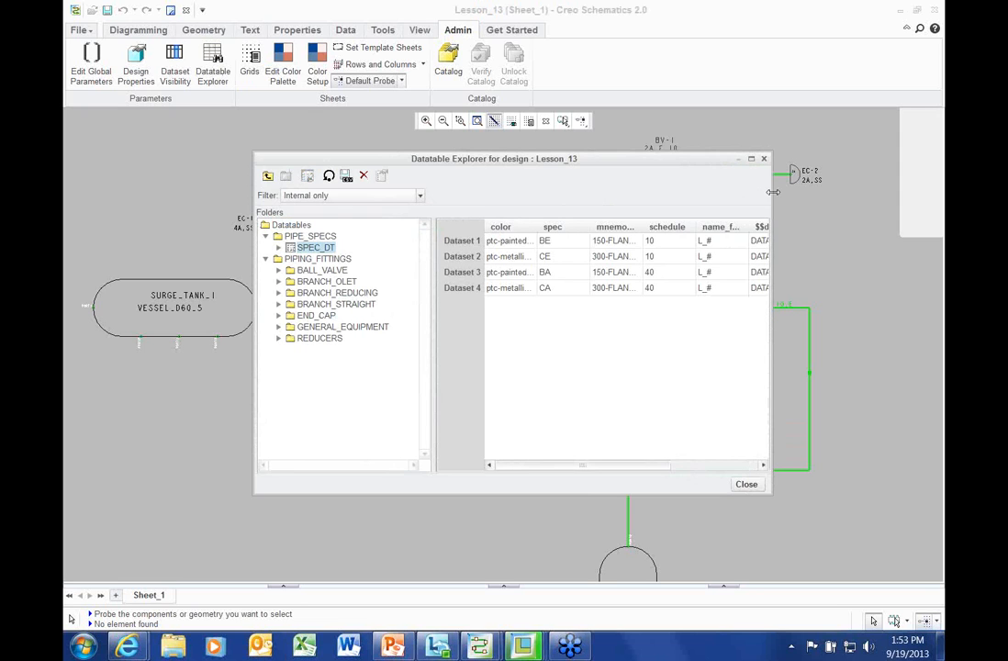
drag(771, 194, 841, 191)
drag(447, 292, 419, 292)
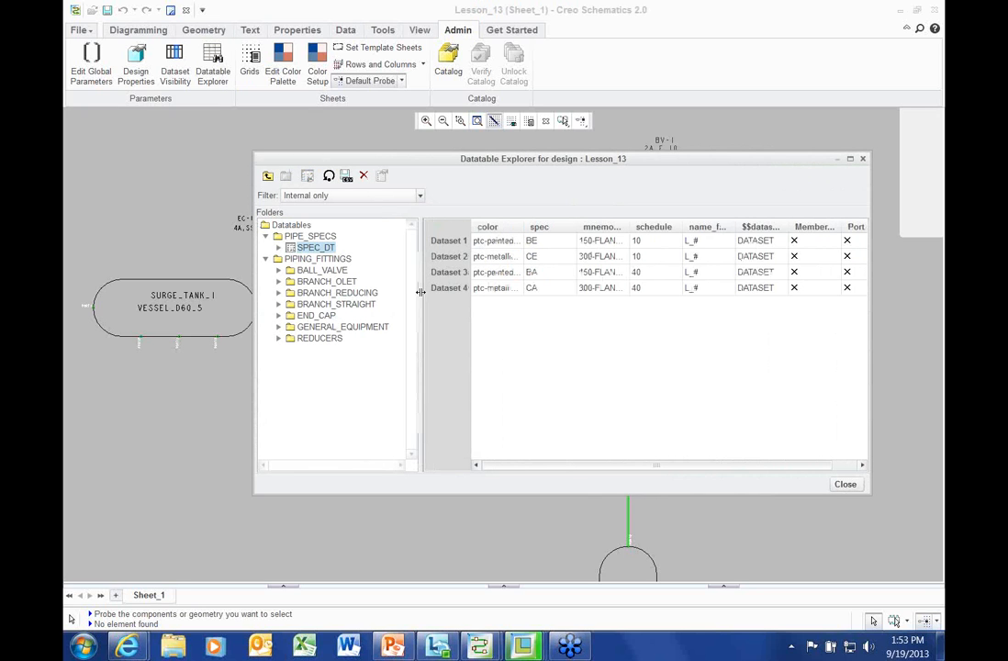
Browse the DATATABLES folder for a SPEC_DT reload, cancel it, and expand REDUCERS
click(330, 176)
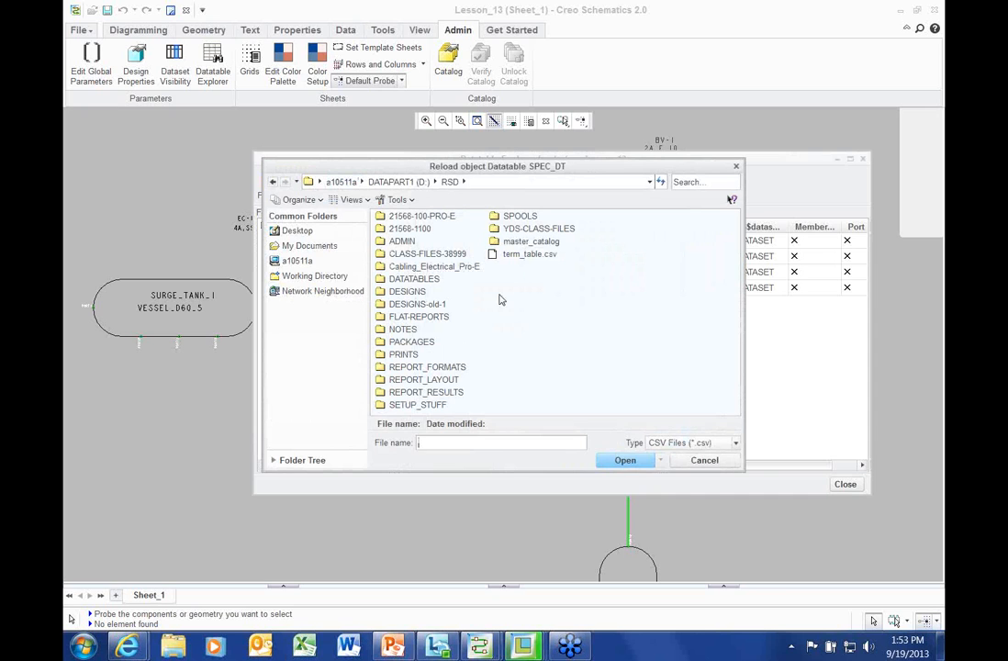
drag(475, 172, 589, 197)
double_click(536, 306)
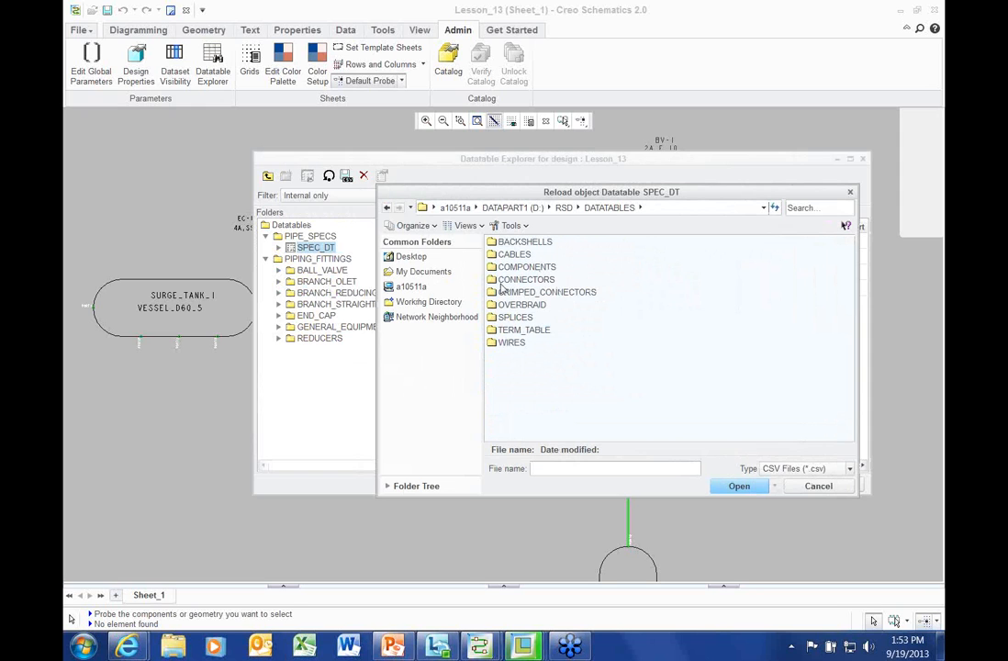
click(563, 208)
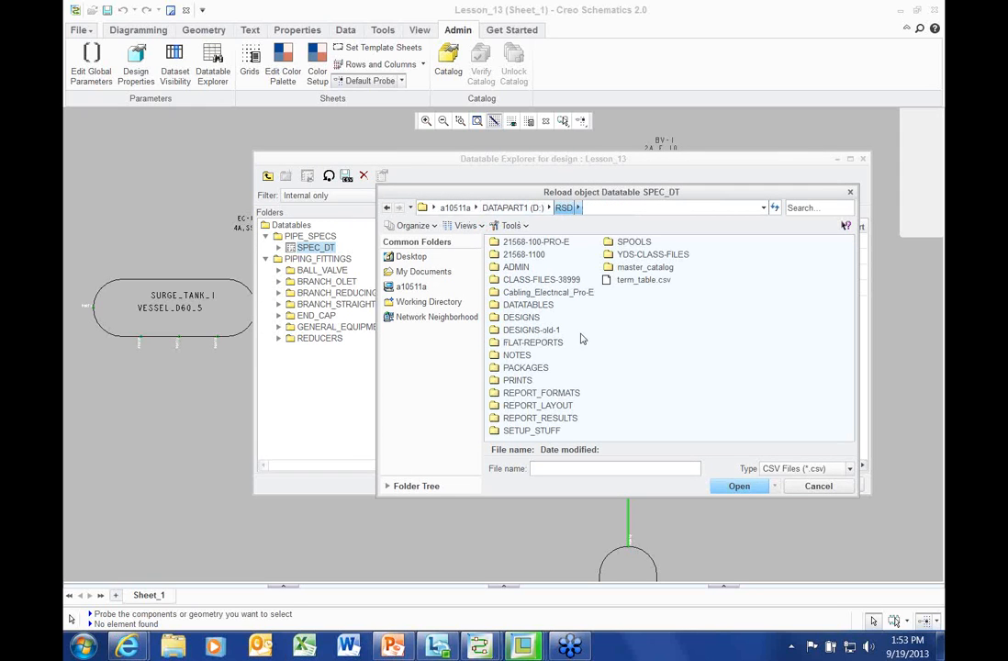
double_click(525, 306)
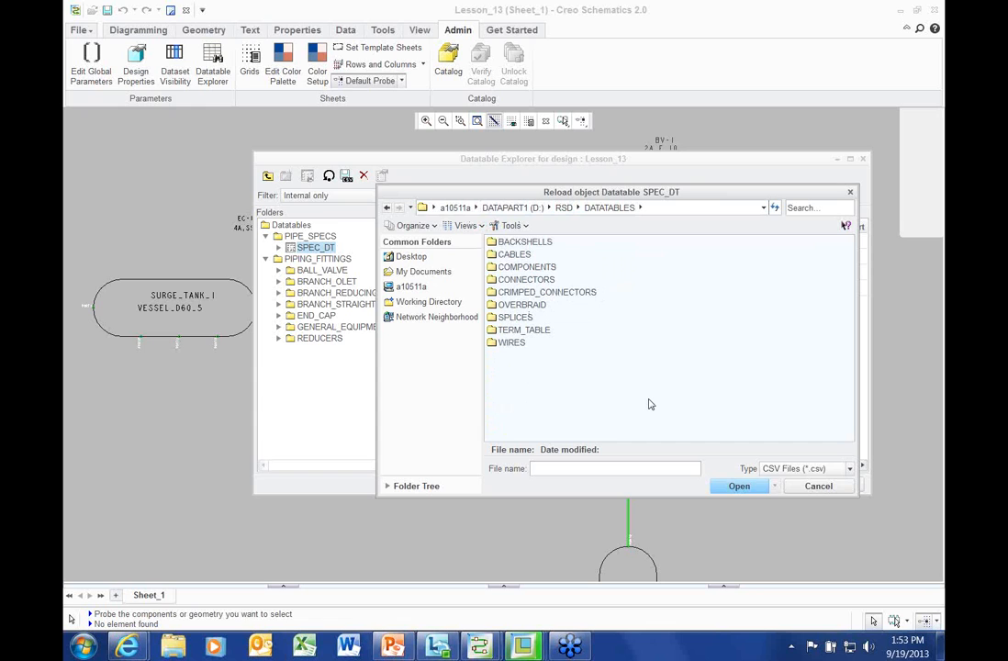
click(822, 492)
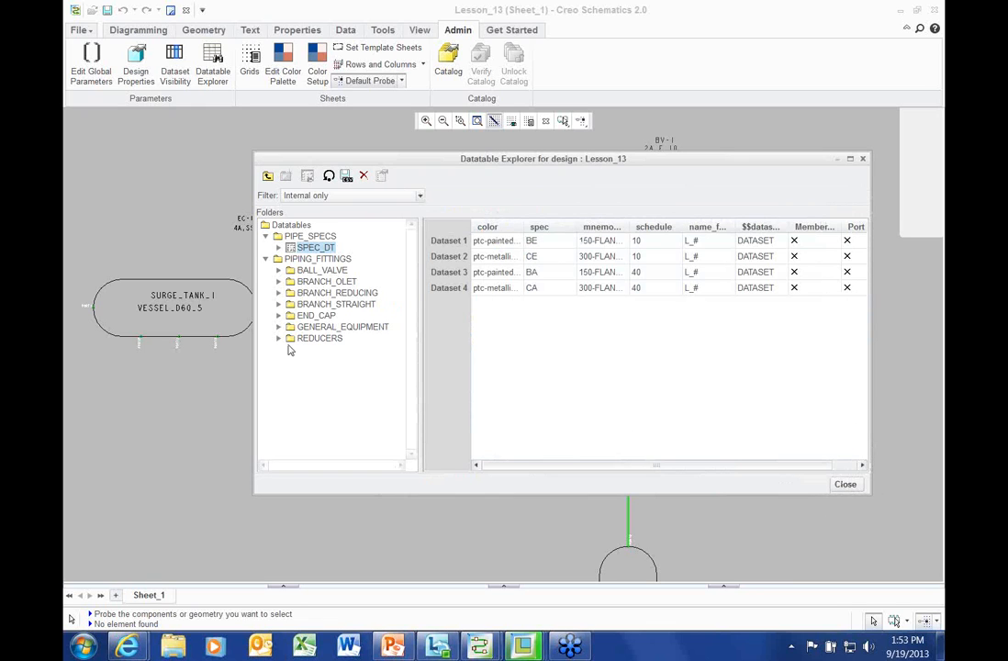
click(279, 338)
Open the REDUCERS_W_PORTS_DT datatable and widen its obj_type and part_number columns
drag(412, 236, 416, 345)
click(340, 375)
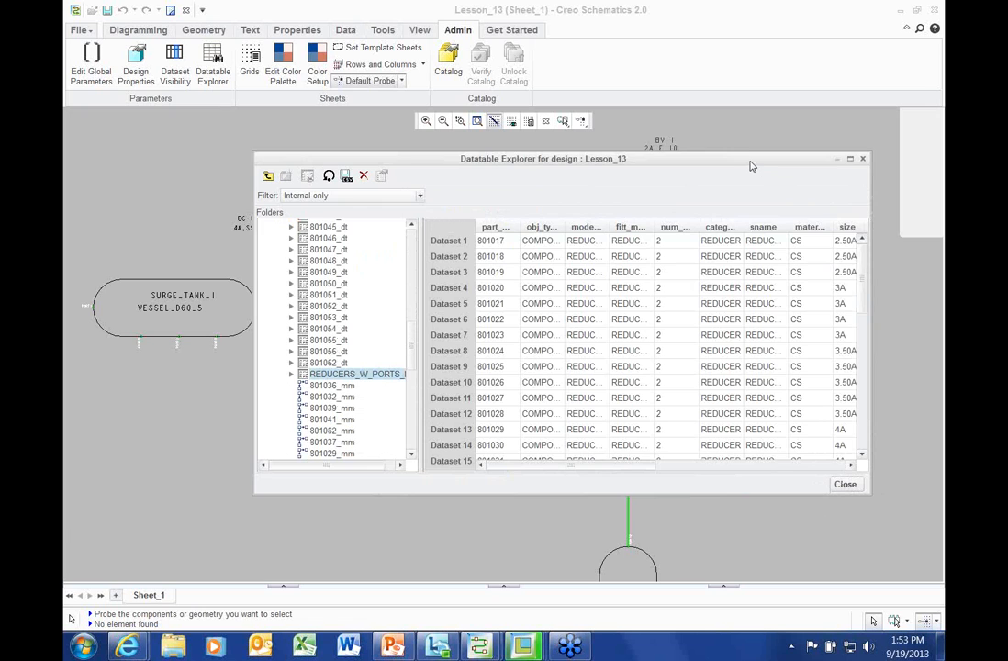
drag(748, 167, 646, 154)
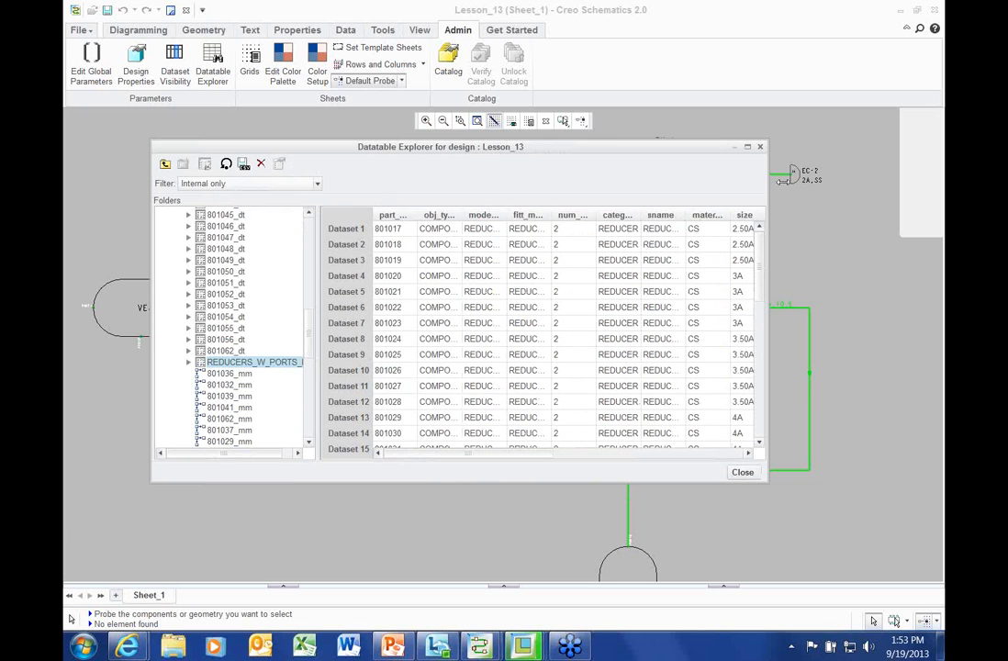
drag(838, 181, 886, 183)
drag(493, 215, 519, 215)
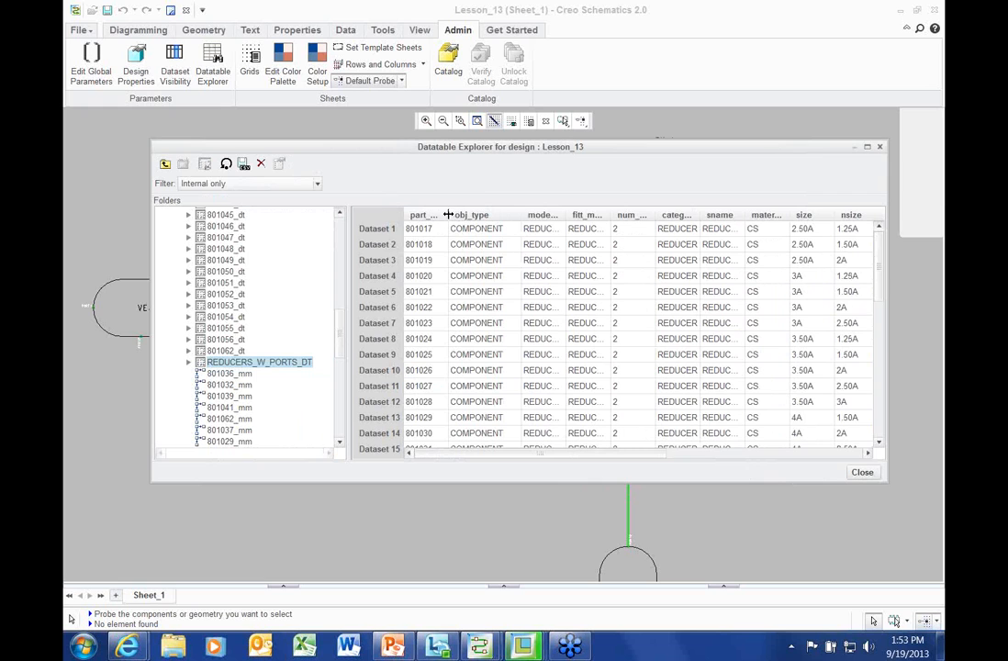
drag(450, 215, 477, 215)
Enlarge the Datatable Explorer to show more of the reducer table, then close it
drag(345, 291, 336, 292)
drag(341, 483, 344, 557)
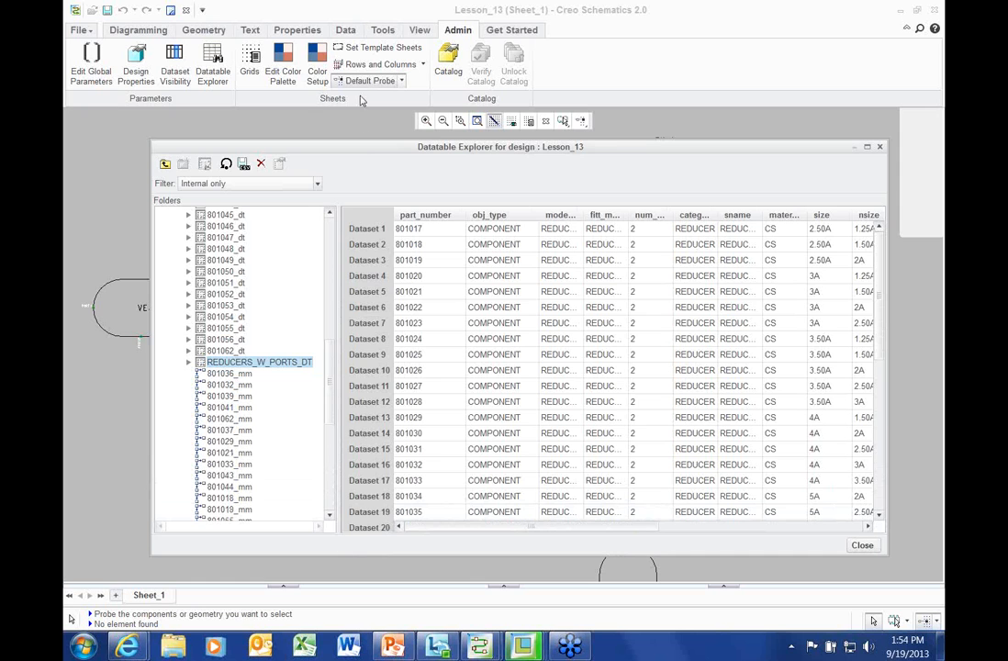
drag(359, 152, 371, 140)
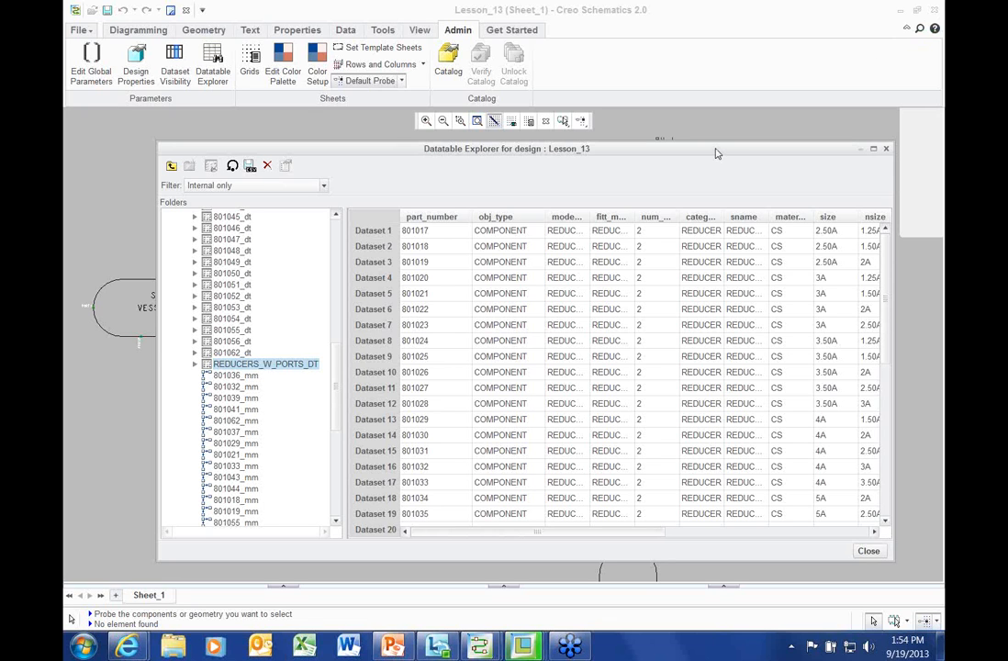
drag(716, 153, 715, 147)
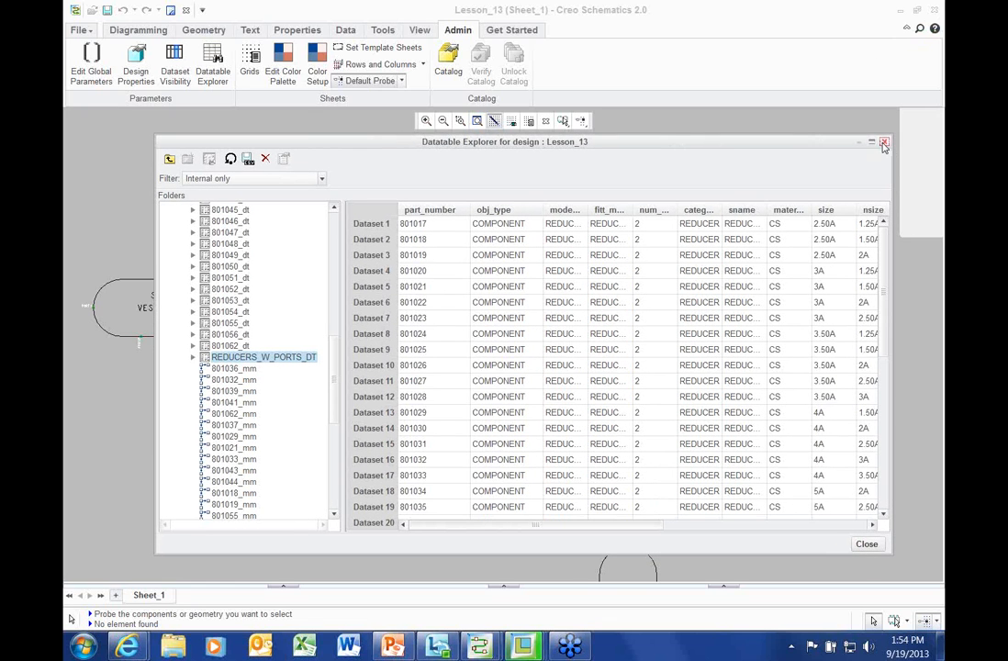
click(882, 142)
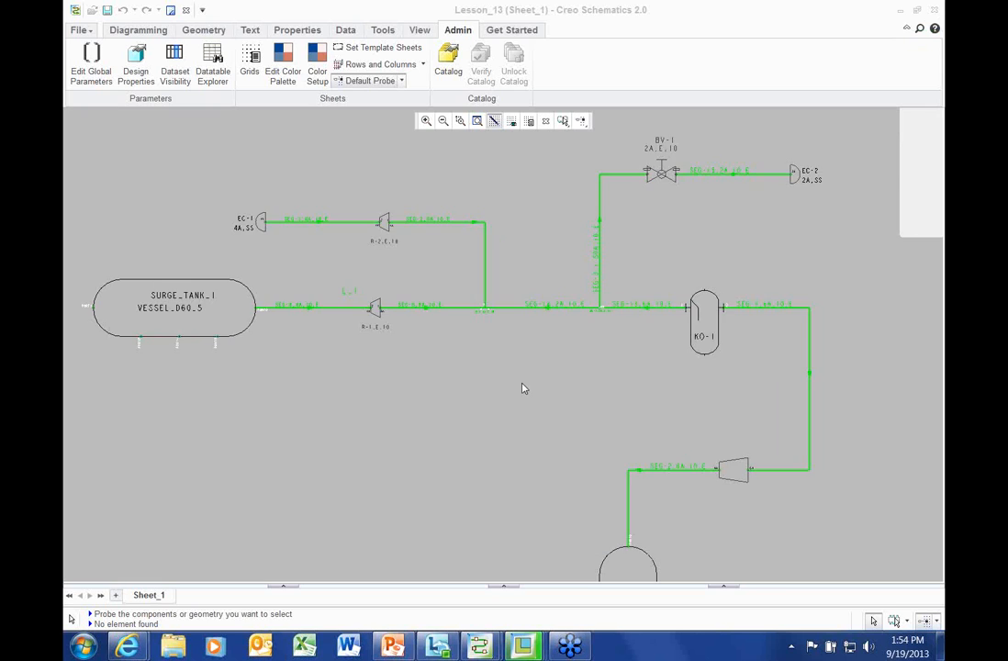
Frame the Lesson_13 diagram from SURGE_TANK_1 to SURGE_TANK_2, then bring up the Creo Parametric window thumbnails
scroll(524, 387, up, 2)
mouse_move(510, 384)
middle_down()
mouse_move(494, 368)
mouse_move(505, 377)
middle_up()
scroll(494, 368, up, 2)
scroll(509, 331, down, 1)
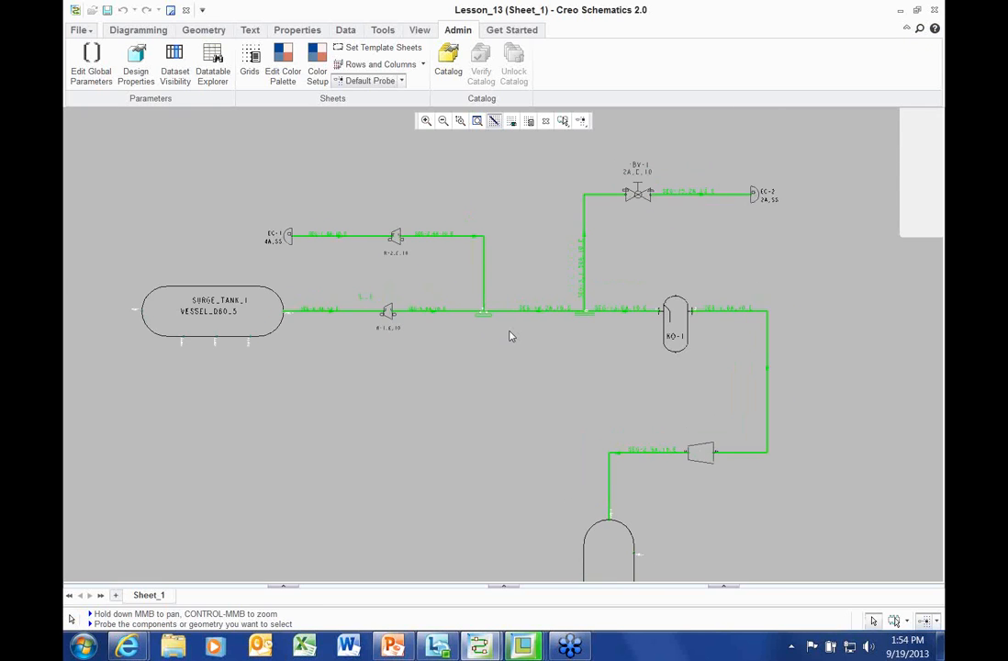
middle_drag(512, 336, 494, 317)
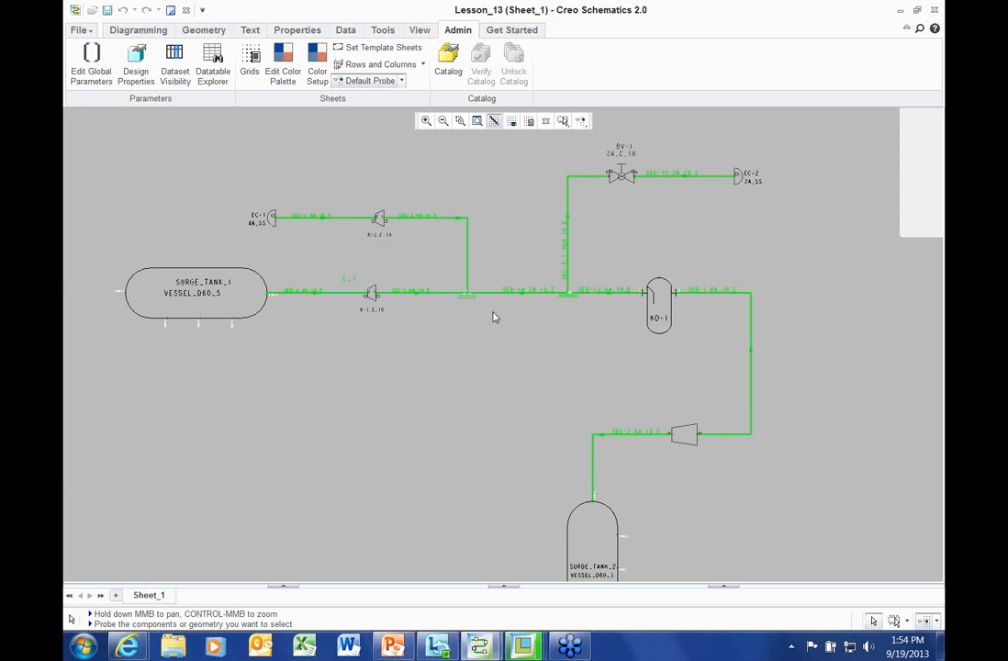
scroll(466, 326, down, 2)
mouse_move(466, 326)
middle_down()
mouse_move(448, 287)
mouse_move(462, 309)
middle_up()
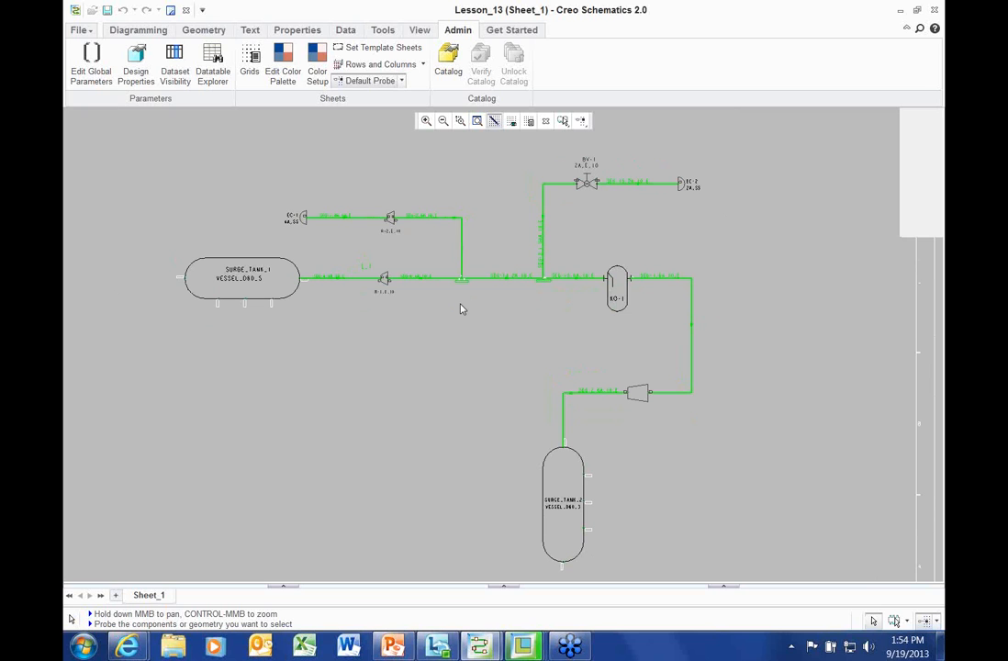
click(522, 650)
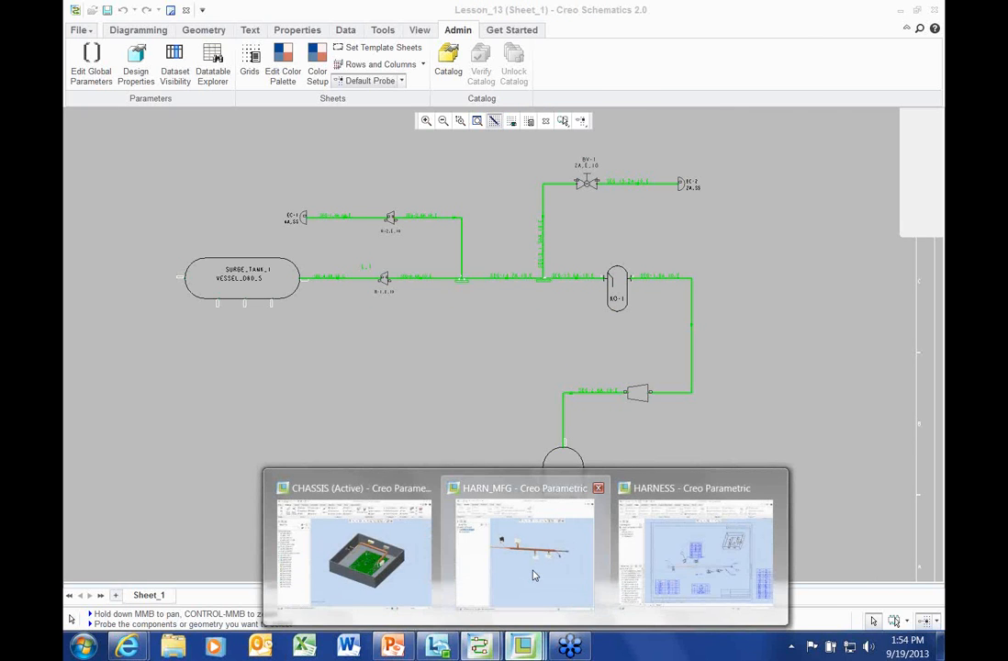
Bring the CHASSIS assembly forward, frame the power switch, and display HARN1 cables as centre lines
mouse_move(477, 579)
click(376, 562)
scroll(500, 313, up, 8)
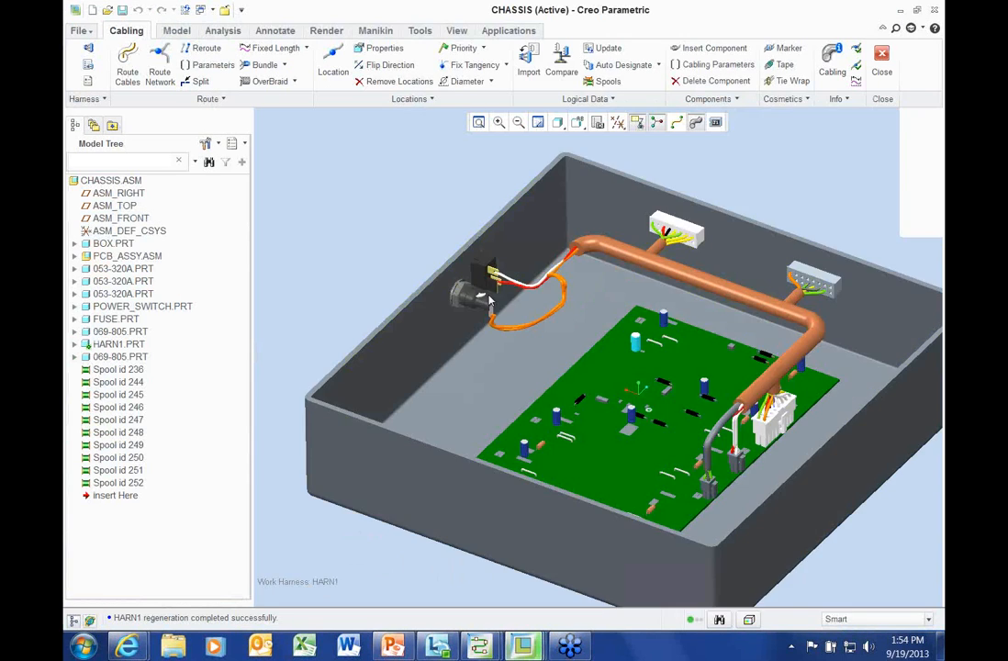
shift+middle_drag(598, 266, 512, 281)
scroll(598, 266, down, 5)
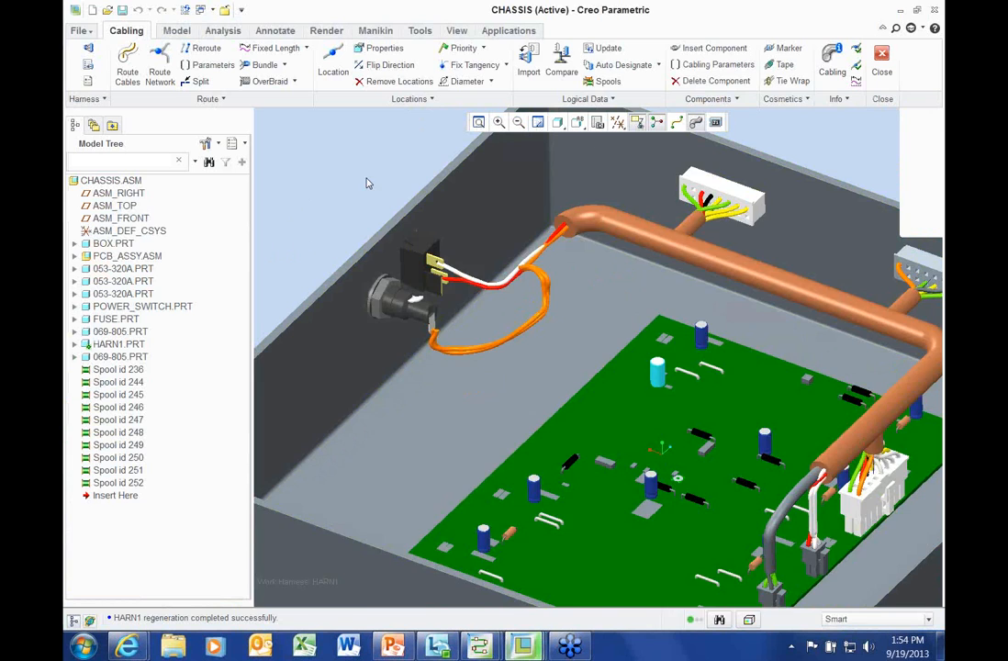
click(676, 122)
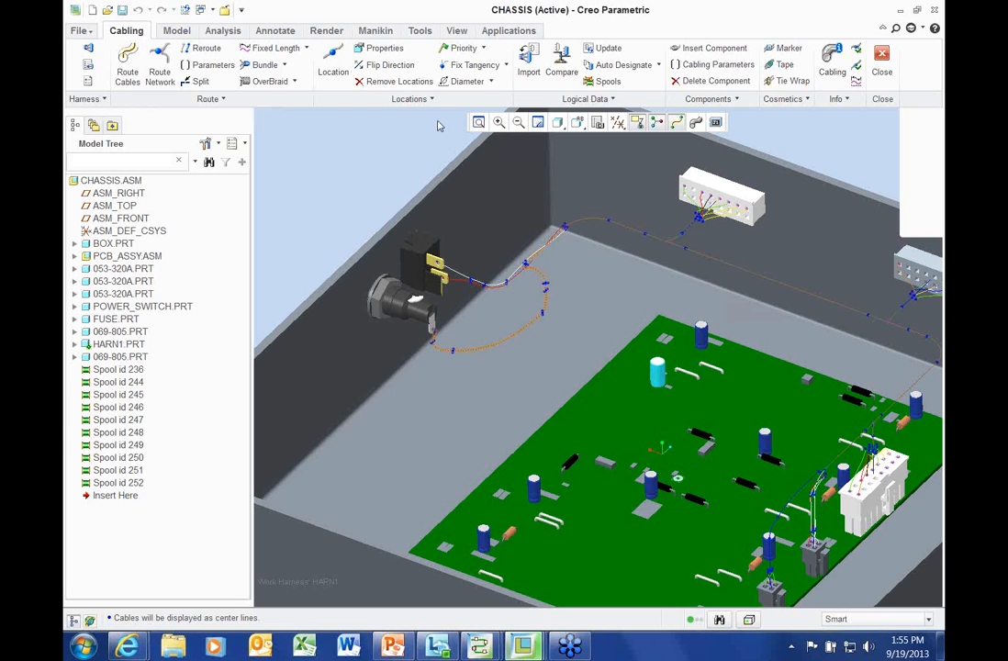
Add a tape feature with the default name, using a new spool named 1 with default electrical parameters
click(782, 65)
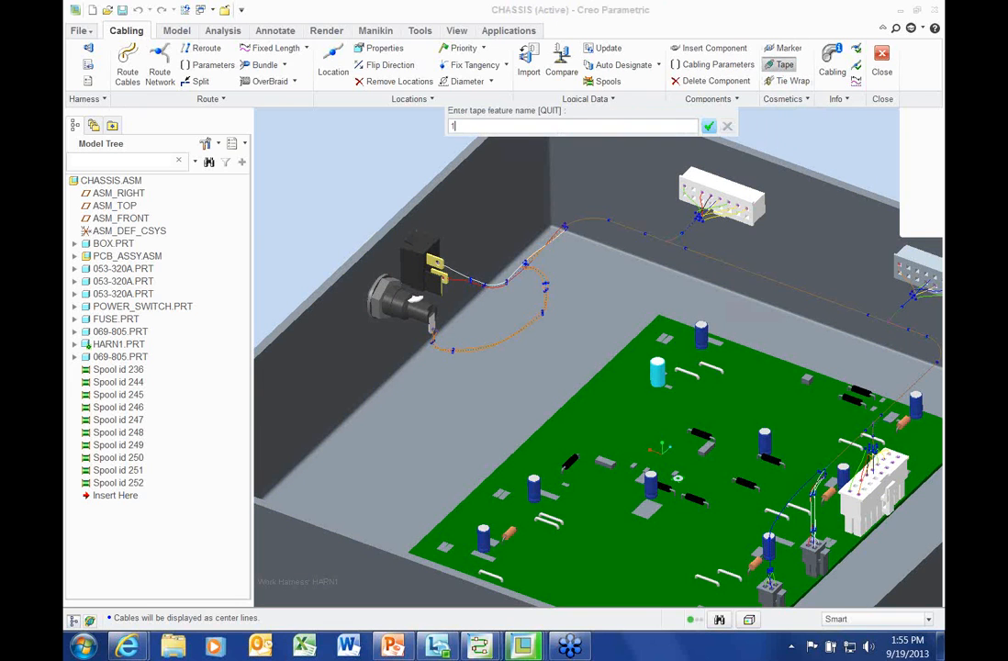
key(Return)
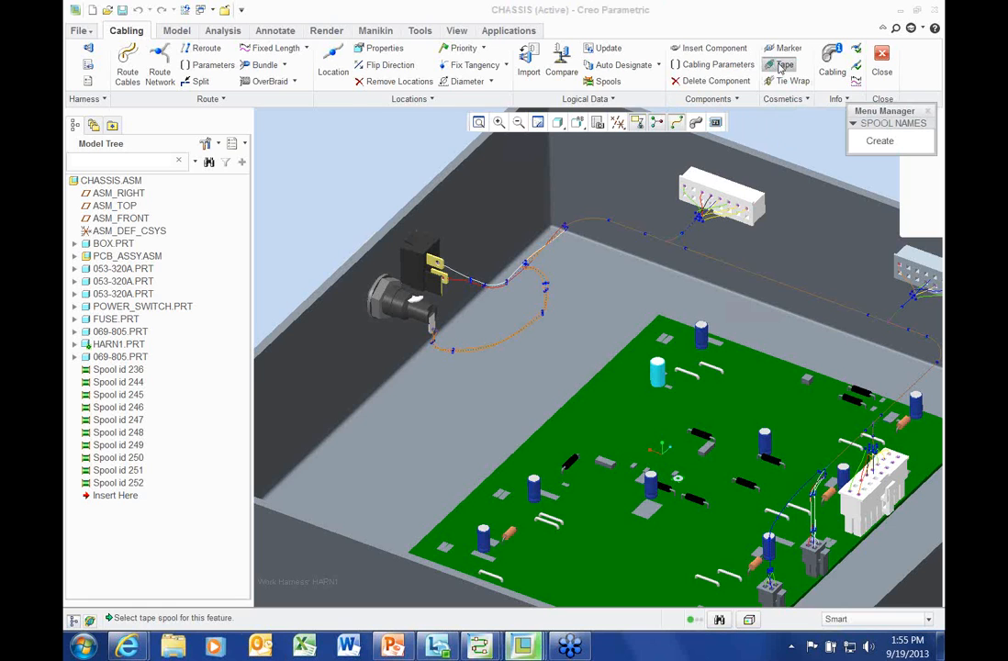
click(882, 141)
text(1)
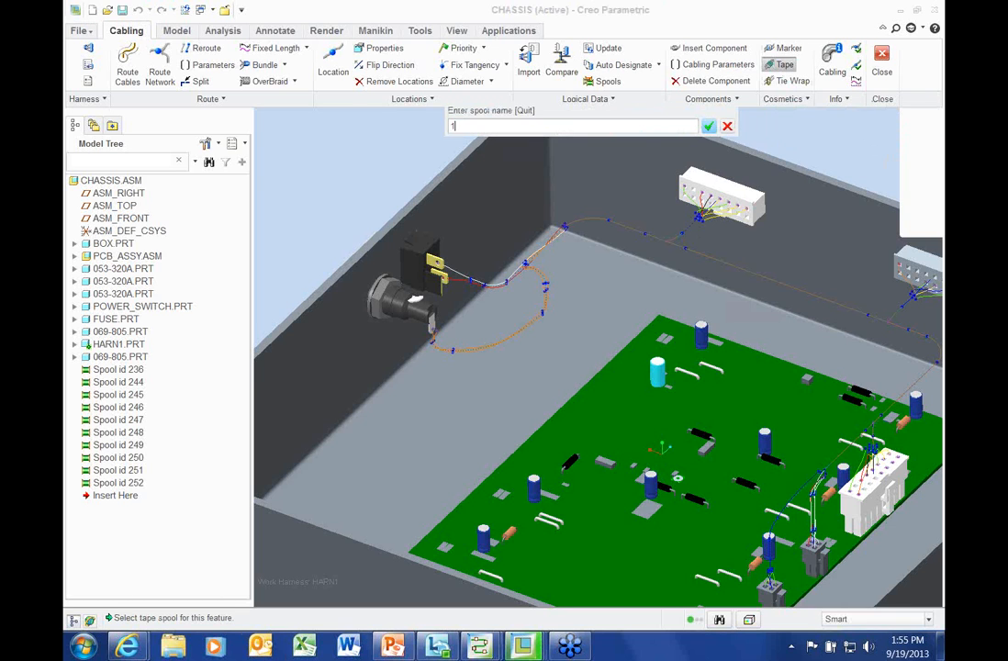
key(Return)
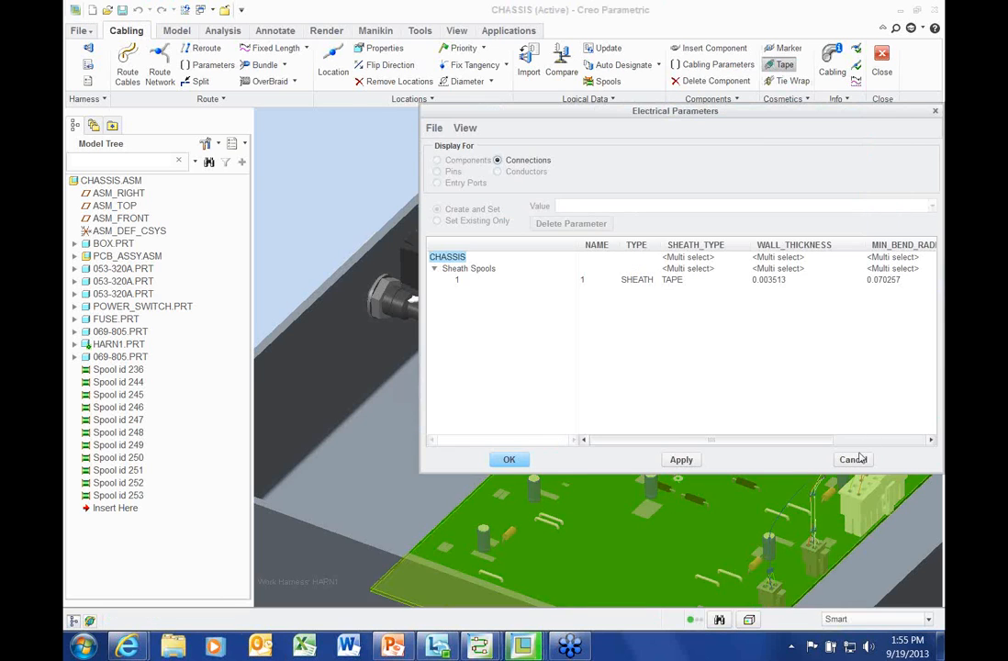
click(861, 461)
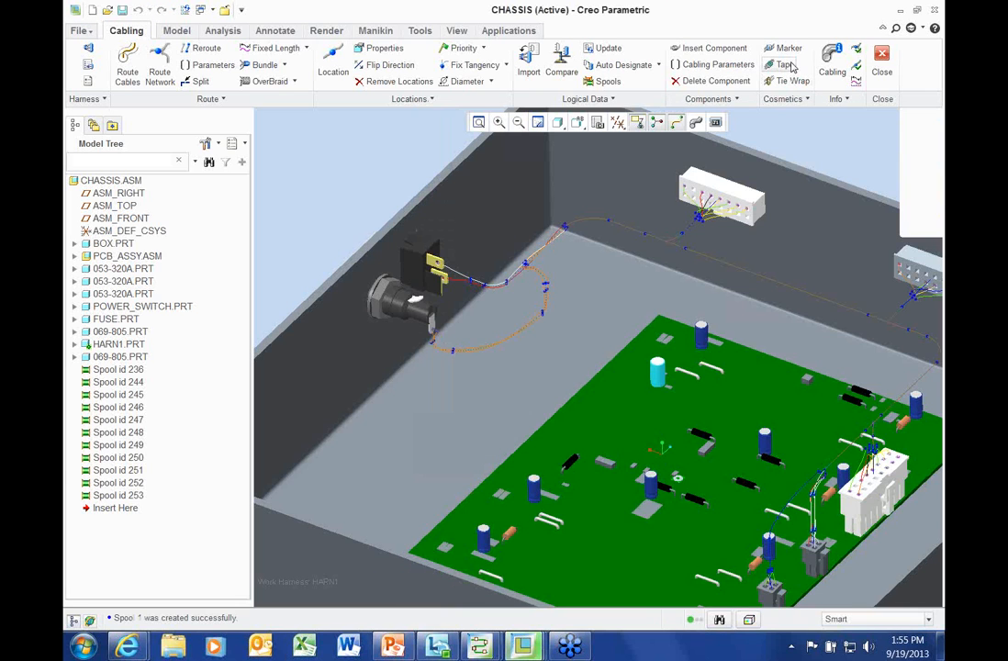
click(786, 99)
Start a default-named tie wrap on the cable and switch cables to true-thickness display
click(792, 81)
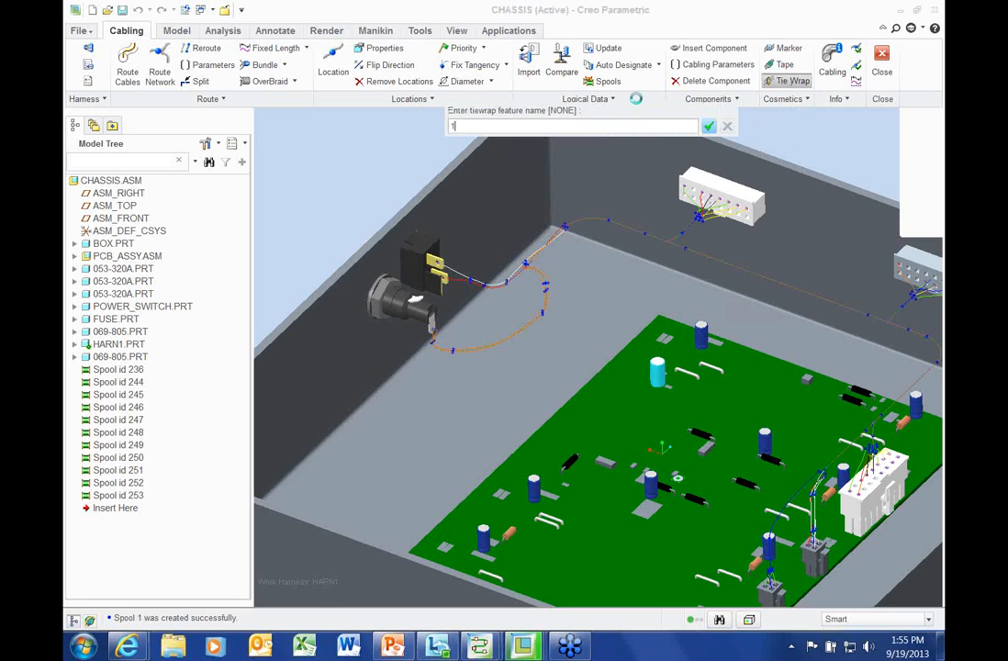
key(Return)
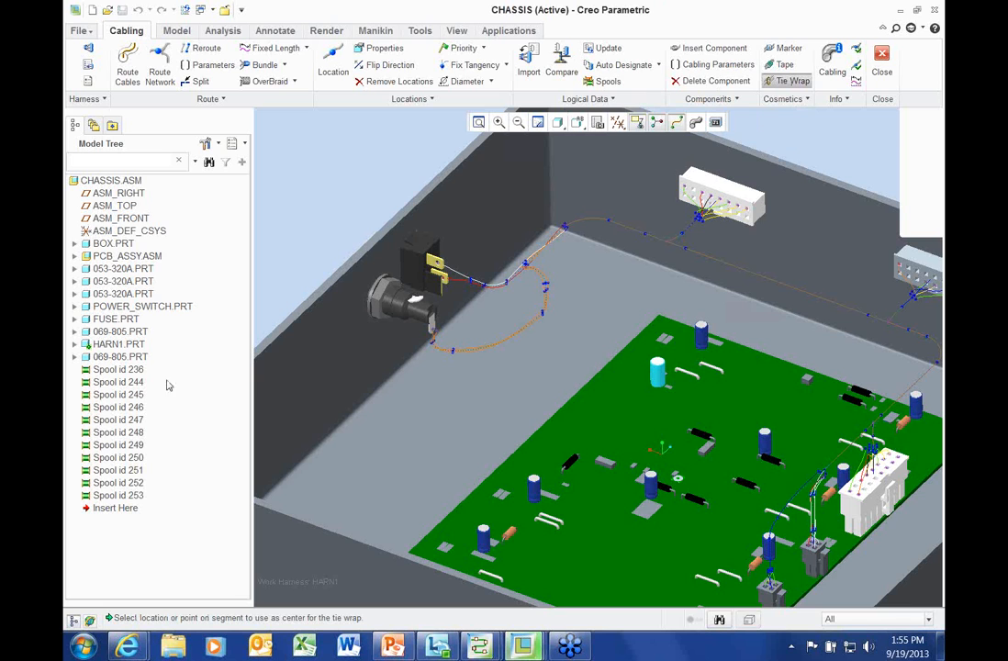
click(528, 265)
scroll(534, 260, down, 4)
click(696, 122)
Place the tie wrap on the cable bundle beside the power switch
scroll(531, 283, down, 2)
middle_drag(529, 286, 673, 366)
scroll(673, 366, up, 1)
click(351, 127)
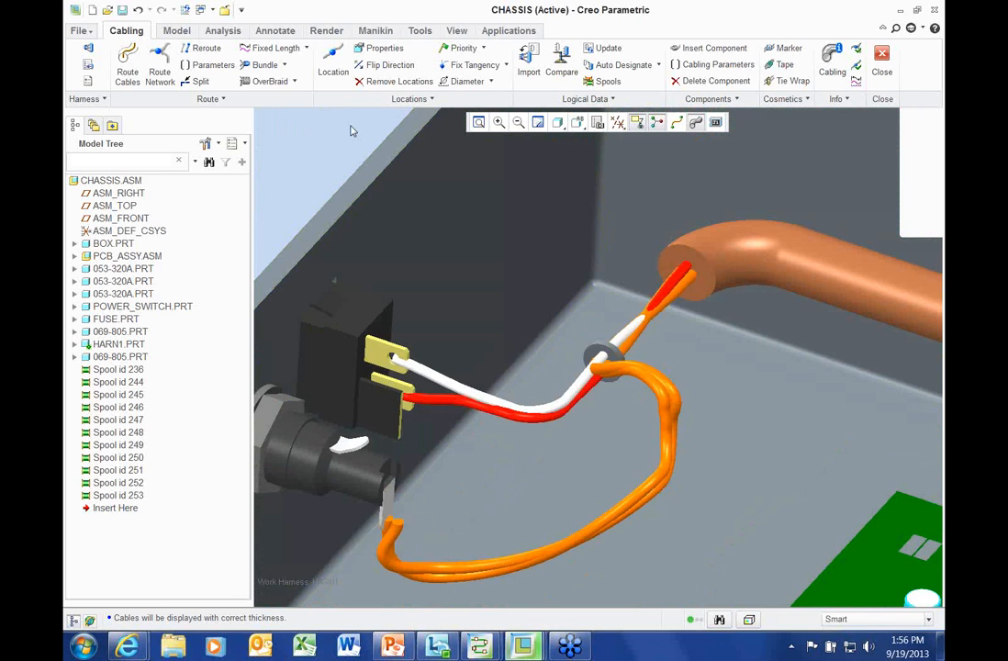
click(604, 353)
Orbit, pan and zoom around the power switch to inspect the new tie wrap
scroll(340, 155, up, 1)
mouse_move(339, 154)
middle_down()
mouse_move(329, 146)
mouse_move(334, 156)
middle_up()
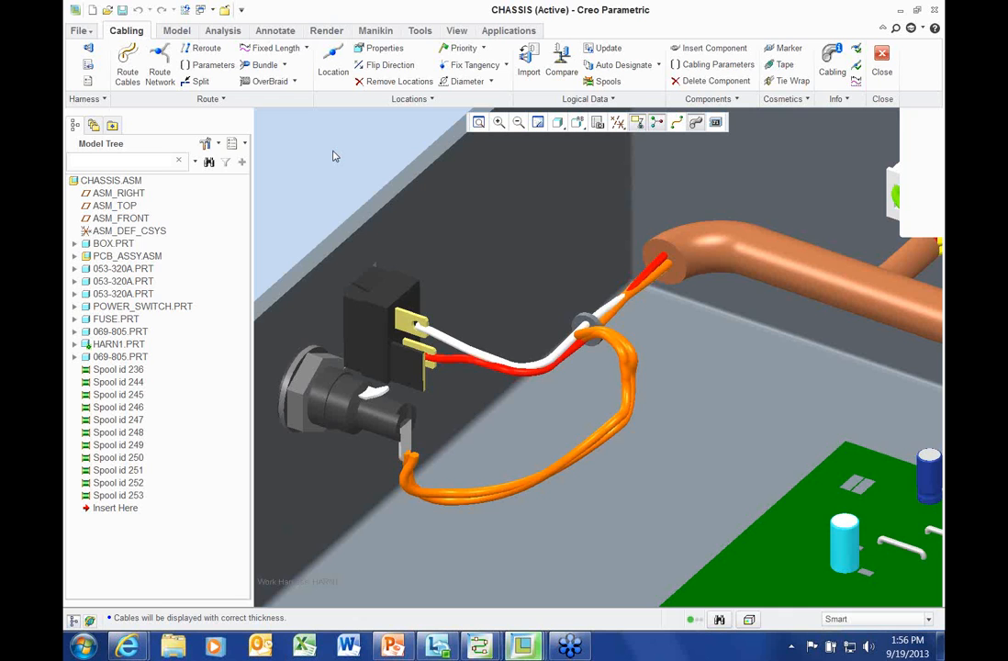
scroll(357, 170, up, 2)
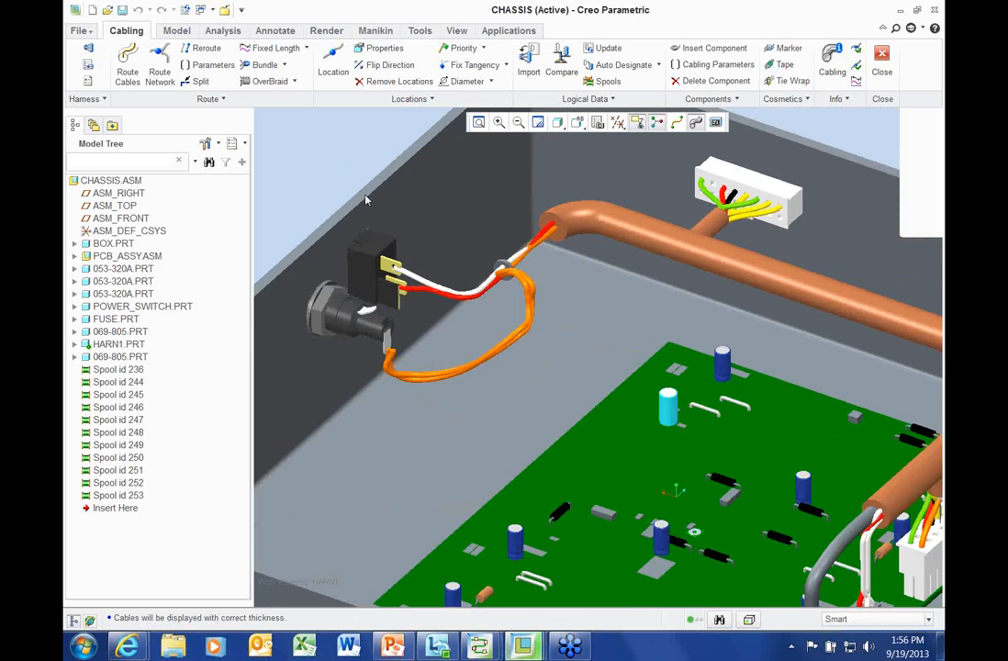
shift+middle_drag(418, 321, 495, 348)
scroll(450, 413, down, 3)
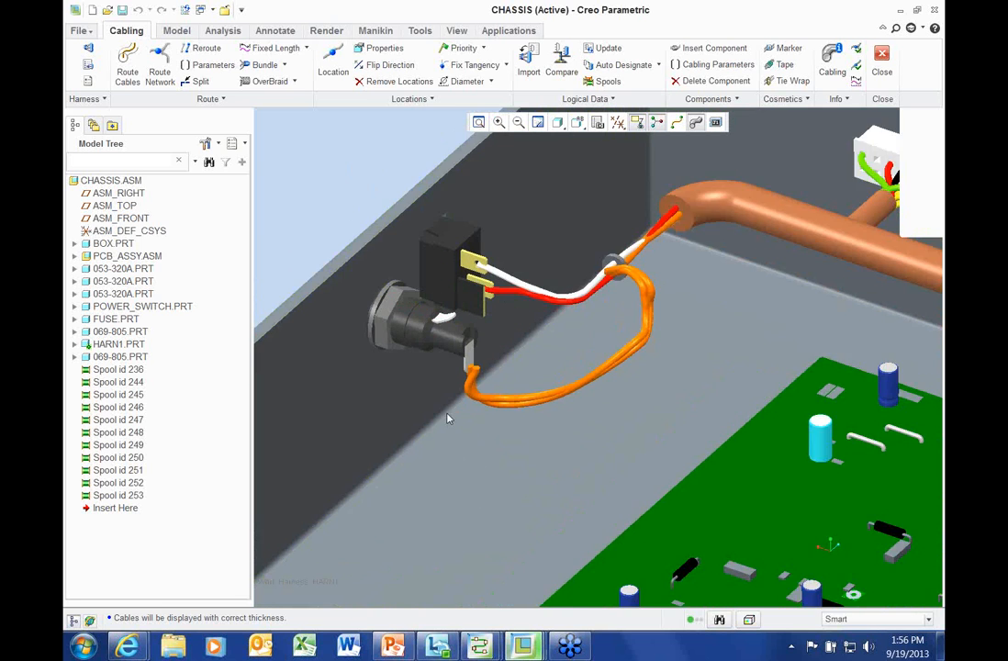
scroll(491, 420, up, 2)
scroll(491, 420, down, 1)
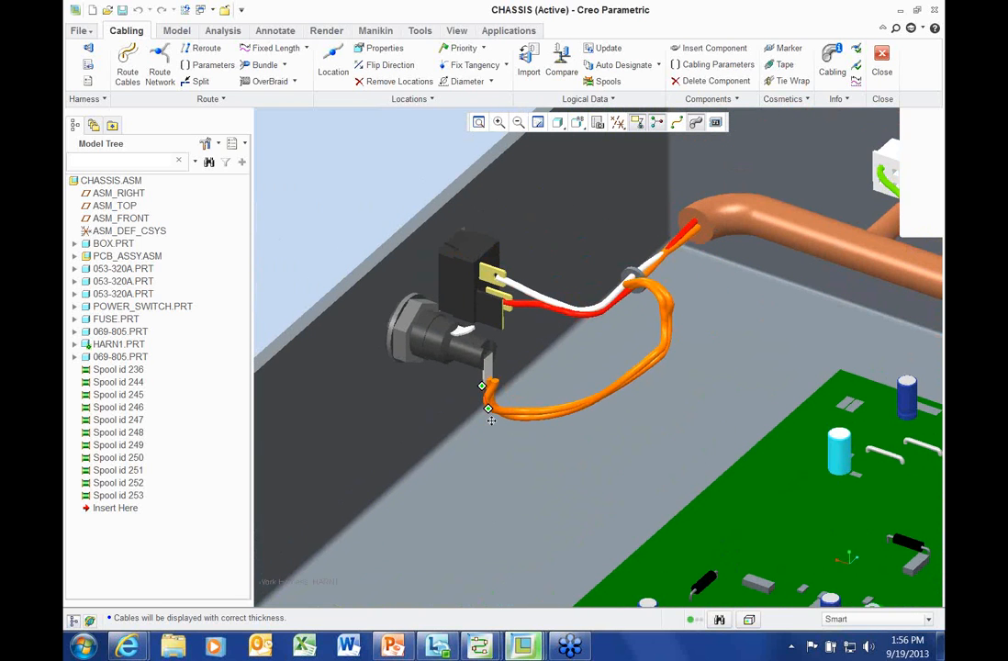
scroll(501, 367, down, 3)
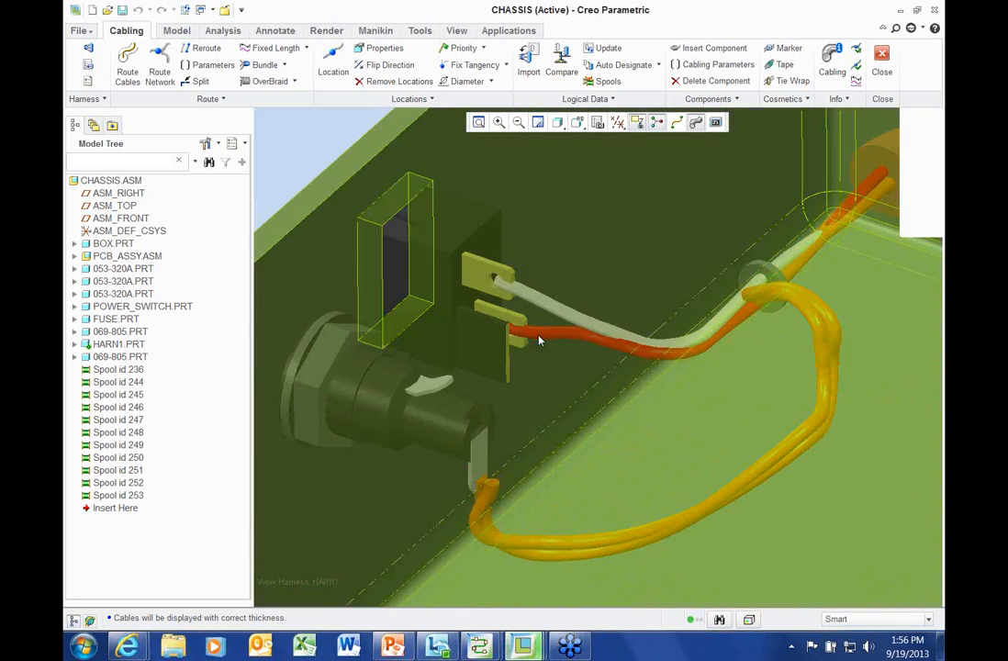
scroll(548, 312, down, 2)
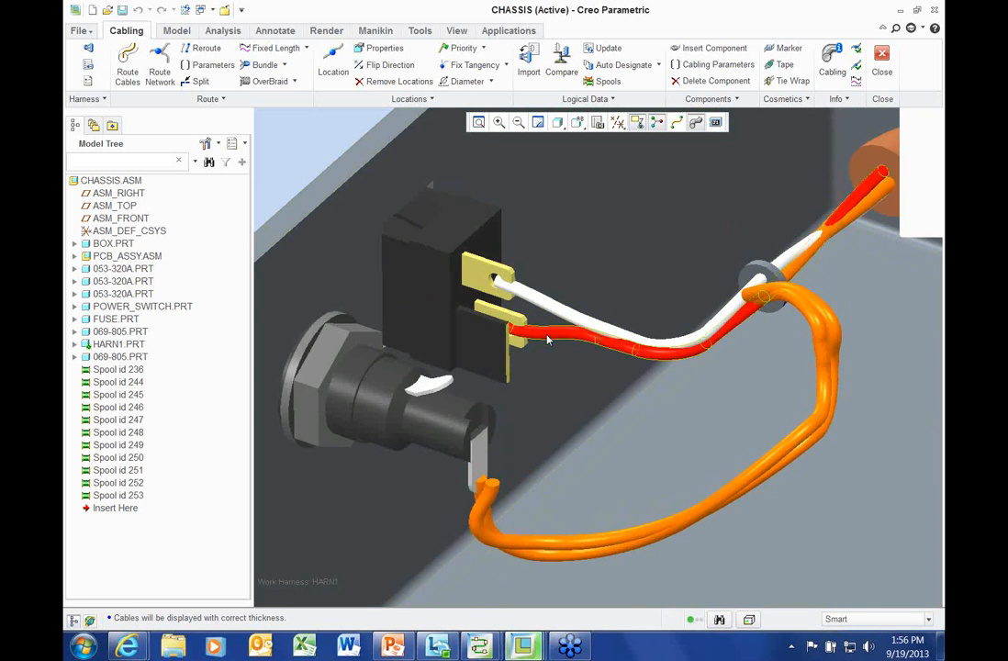
scroll(549, 307, up, 3)
scroll(550, 323, up, 2)
middle_drag(550, 323, 496, 296)
scroll(560, 301, down, 2)
shift+middle_drag(560, 301, 554, 279)
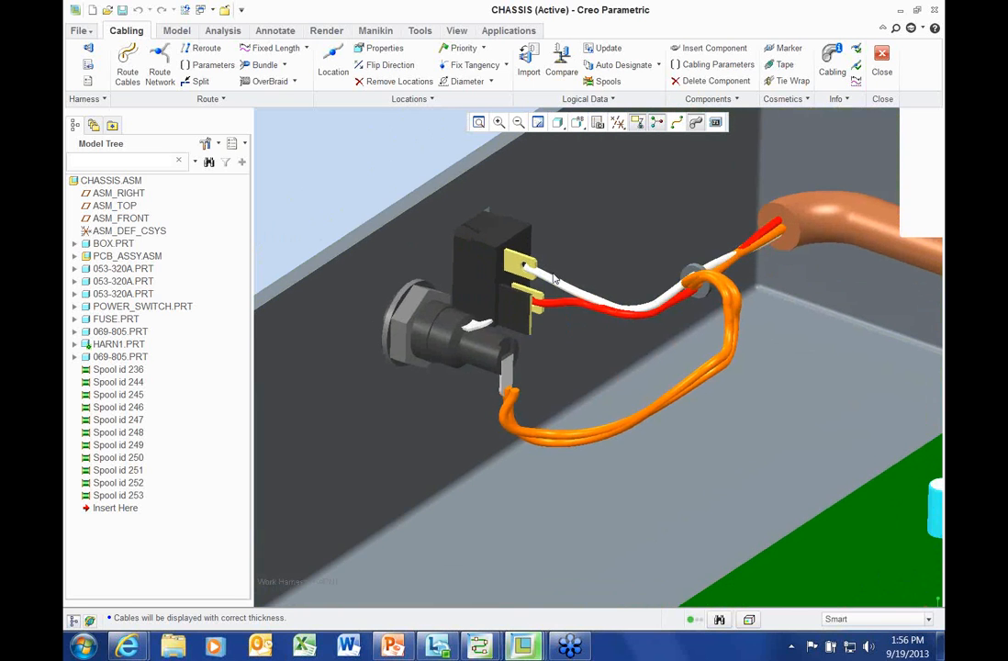
scroll(561, 298, up, 3)
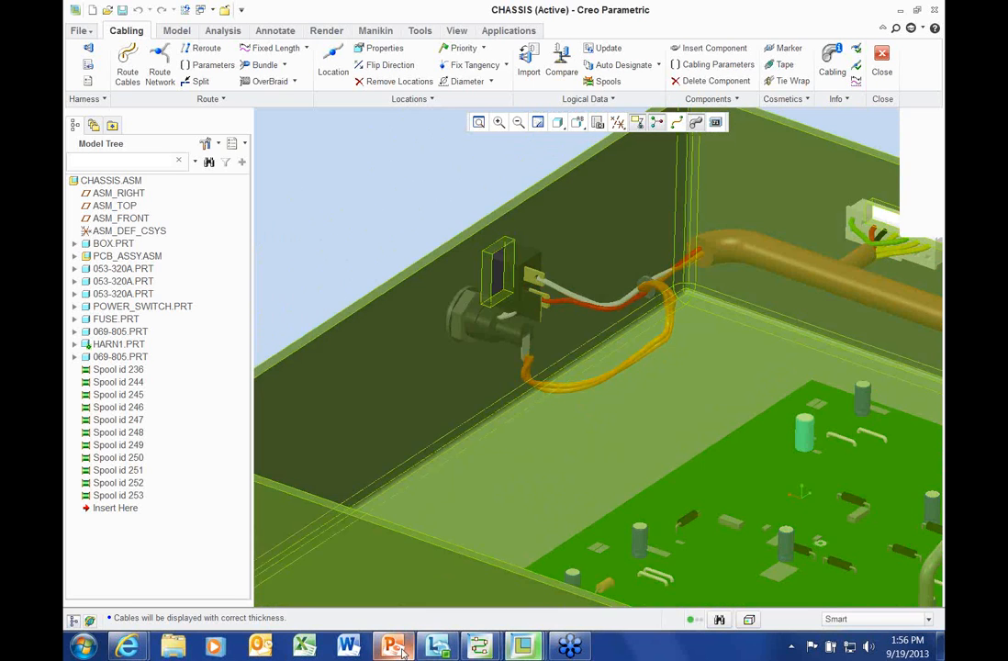
click(479, 647)
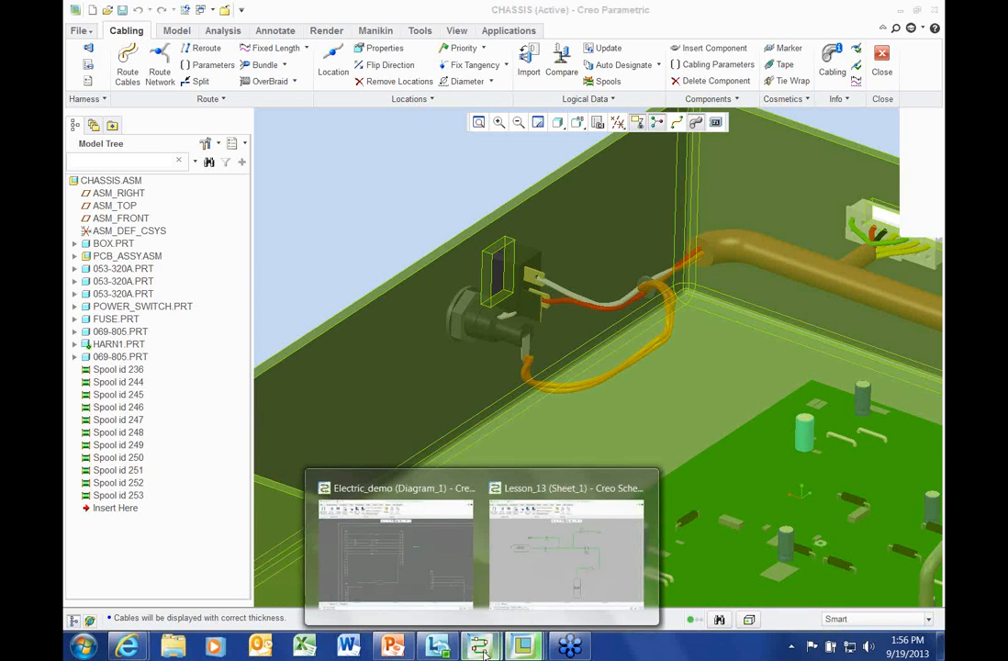
In the Electric_demo schematic, detach wire W019's end from switch pin 2
click(410, 585)
scroll(636, 400, down, 1)
middle_drag(468, 344, 136, 141)
scroll(562, 286, up, 1)
scroll(578, 294, up, 5)
click(644, 306)
double_click(643, 305)
drag(615, 276, 537, 325)
click(537, 325)
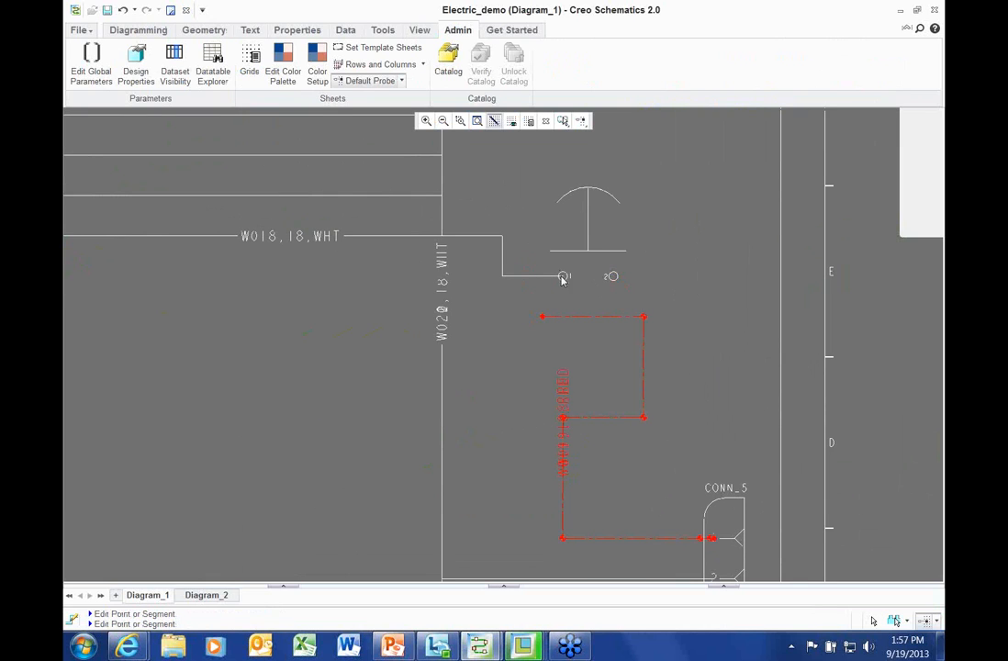
Reconnect W018 to switch pin 2 and W019 to pin 1
click(558, 277)
drag(564, 269, 579, 154)
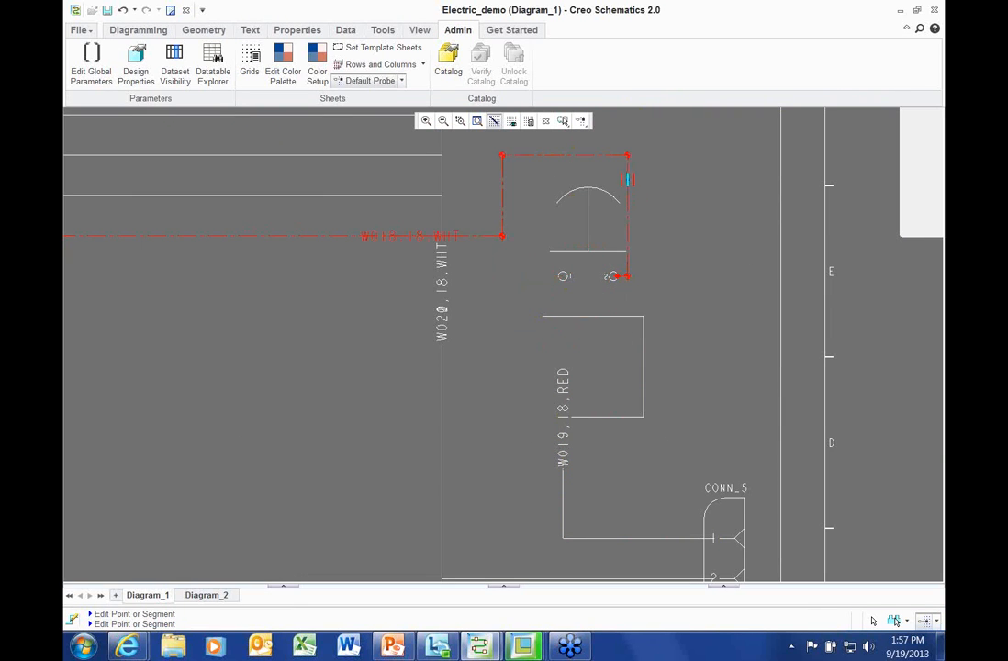
drag(669, 186, 684, 209)
click(545, 317)
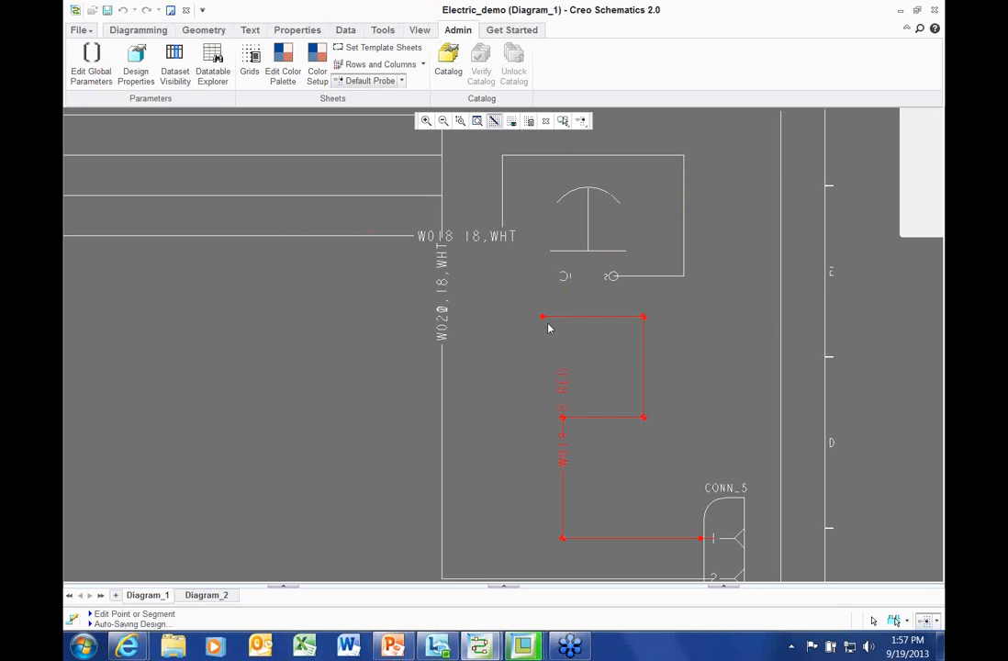
drag(548, 284, 515, 292)
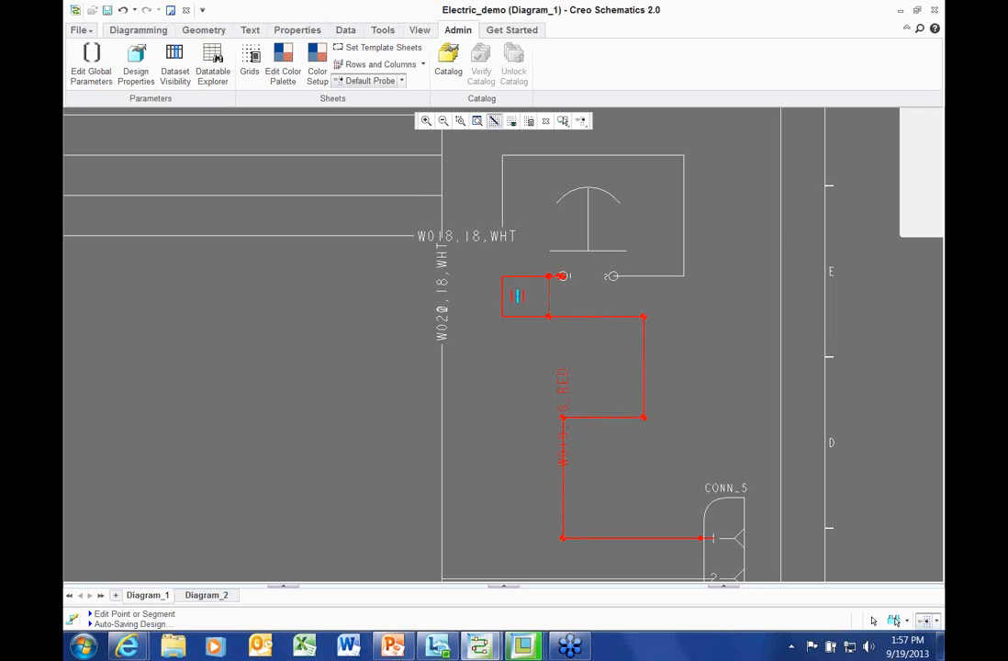
middle_click(698, 323)
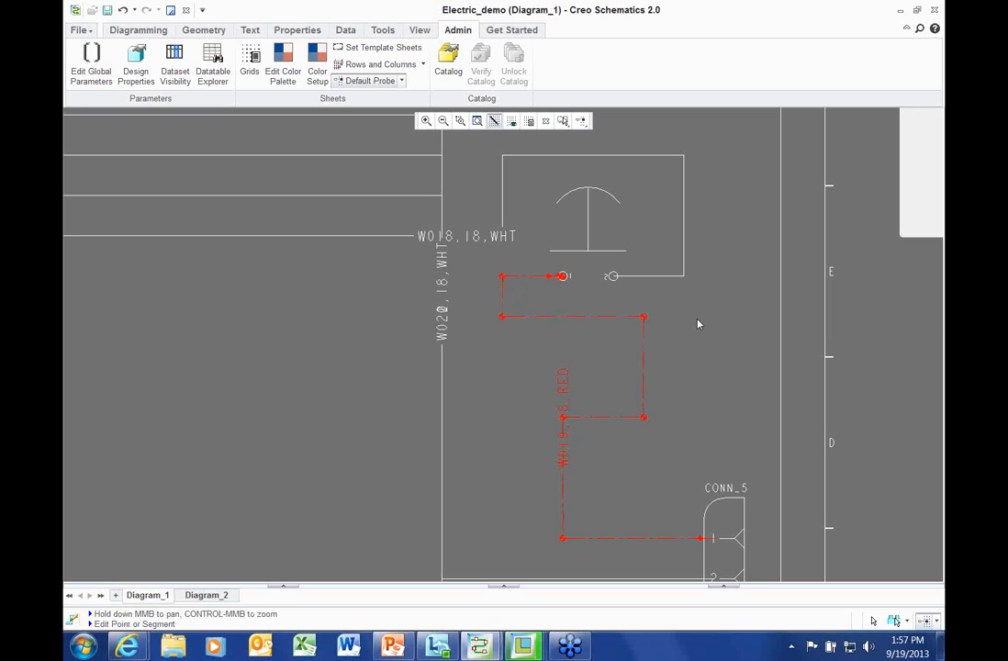
key(Escape)
Export the diagram as XML for Pro/CABLING, overwriting harness.xml, and minimize the schematic
scroll(698, 323, down, 1)
scroll(697, 324, down, 3)
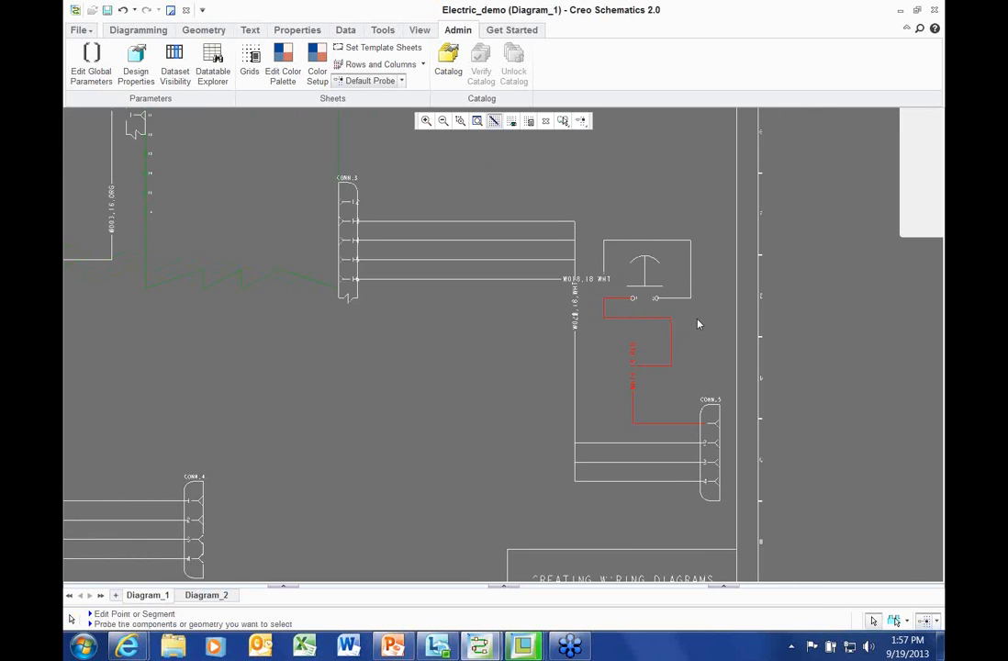
click(79, 30)
mouse_move(106, 244)
click(206, 254)
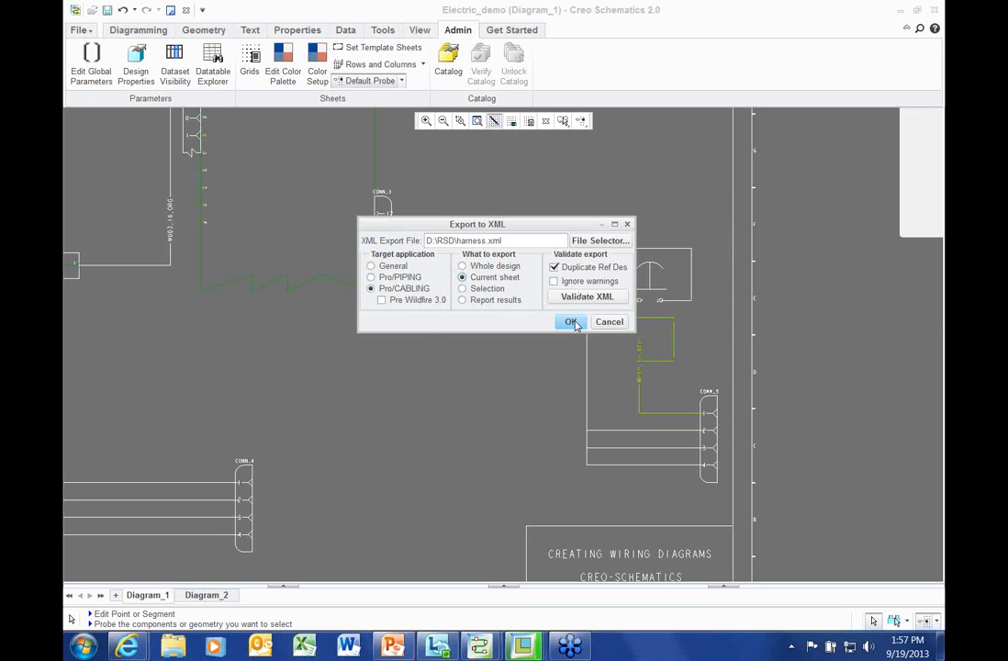
click(570, 322)
click(524, 327)
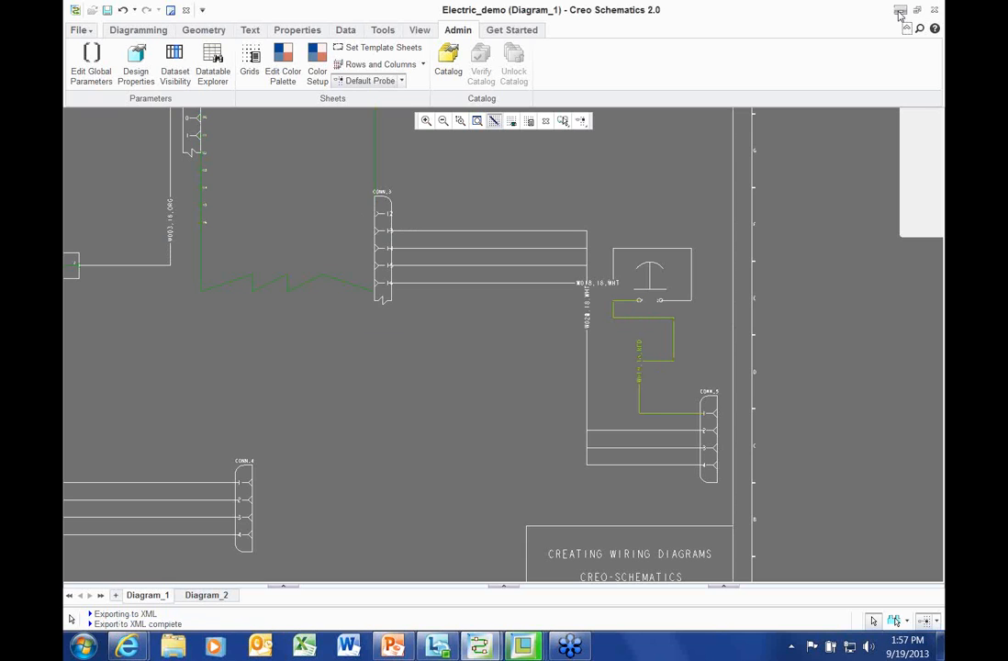
click(900, 11)
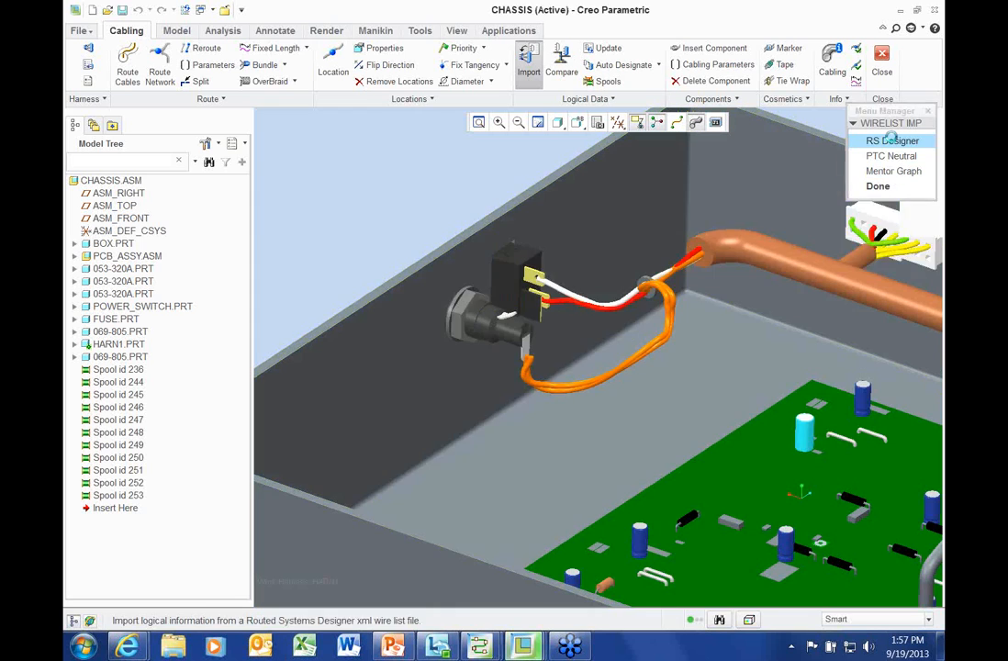
Update HARN1 from RSD/harness.xml in RS Designer format, accepting all listed objects
click(890, 140)
click(894, 252)
click(458, 204)
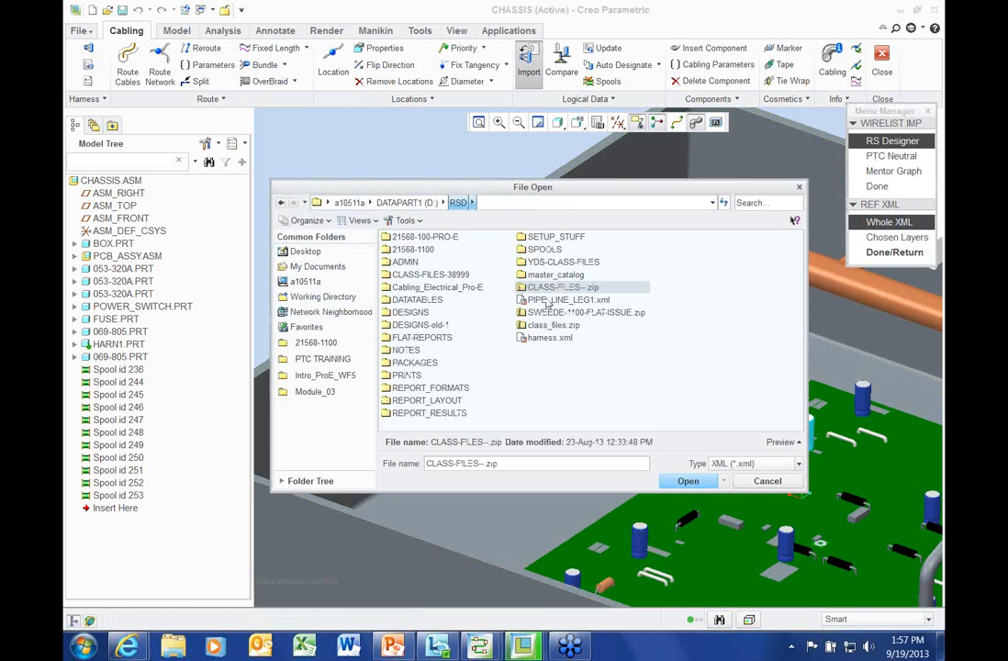
click(560, 339)
double_click(562, 338)
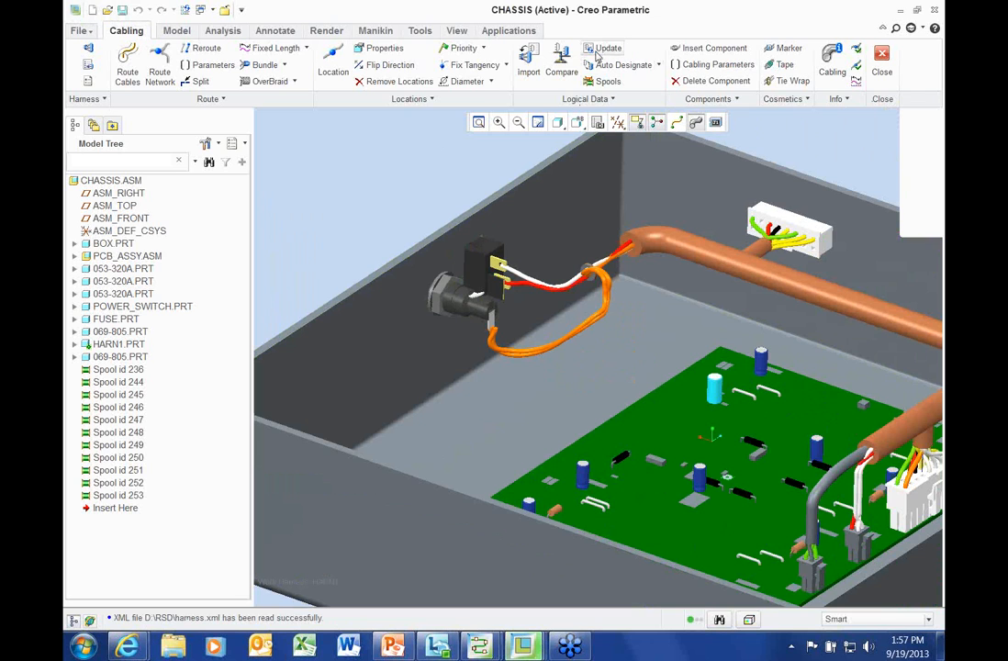
click(606, 48)
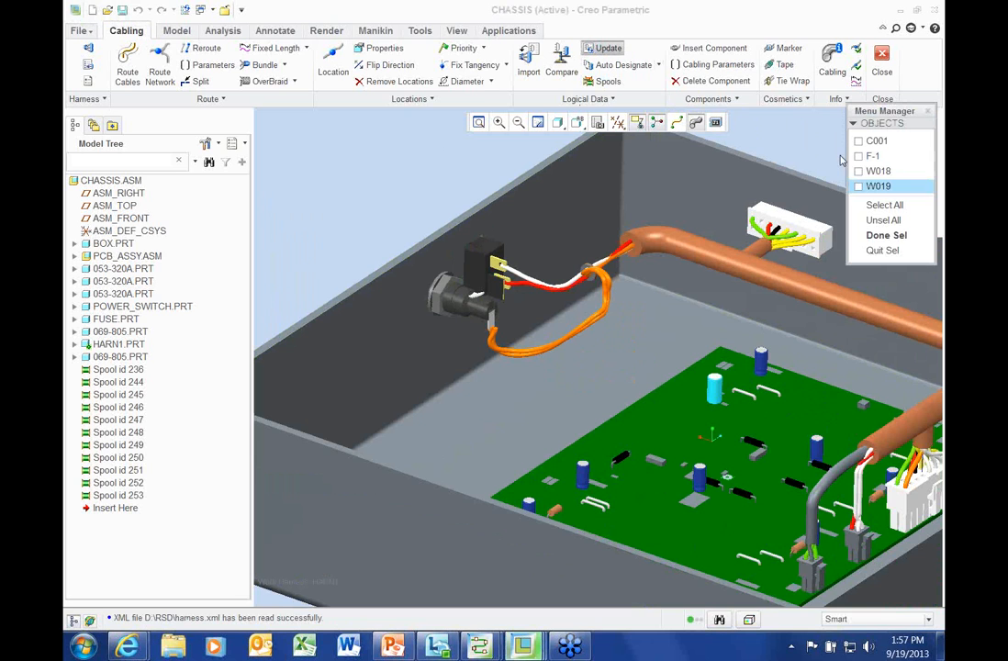
click(880, 235)
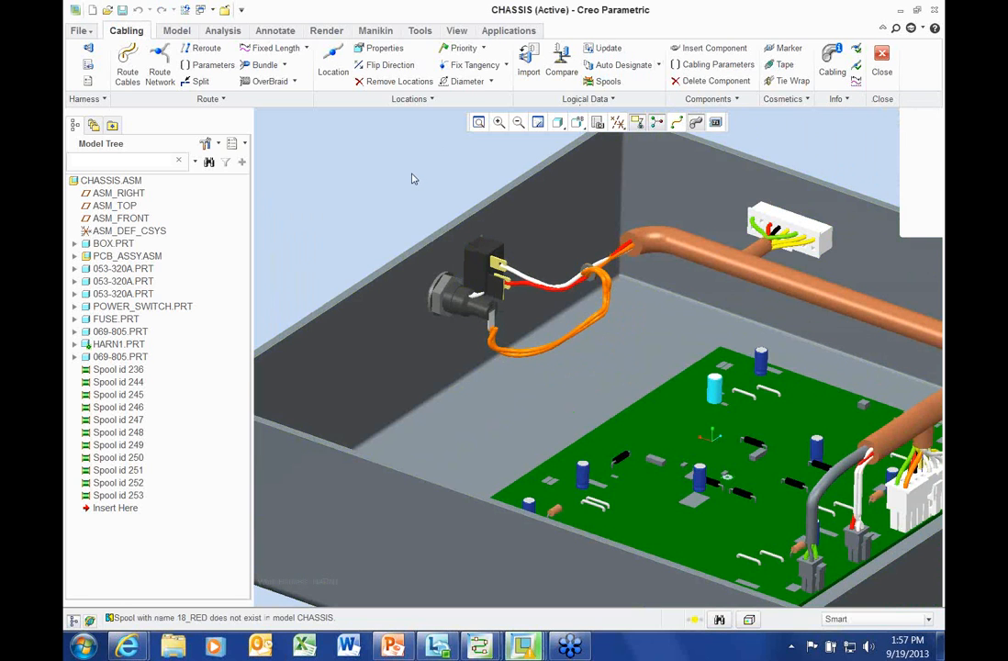
Compare the harness wires and cables against the XML, review the report, and quit comparison
click(561, 62)
click(884, 269)
drag(366, 116, 492, 112)
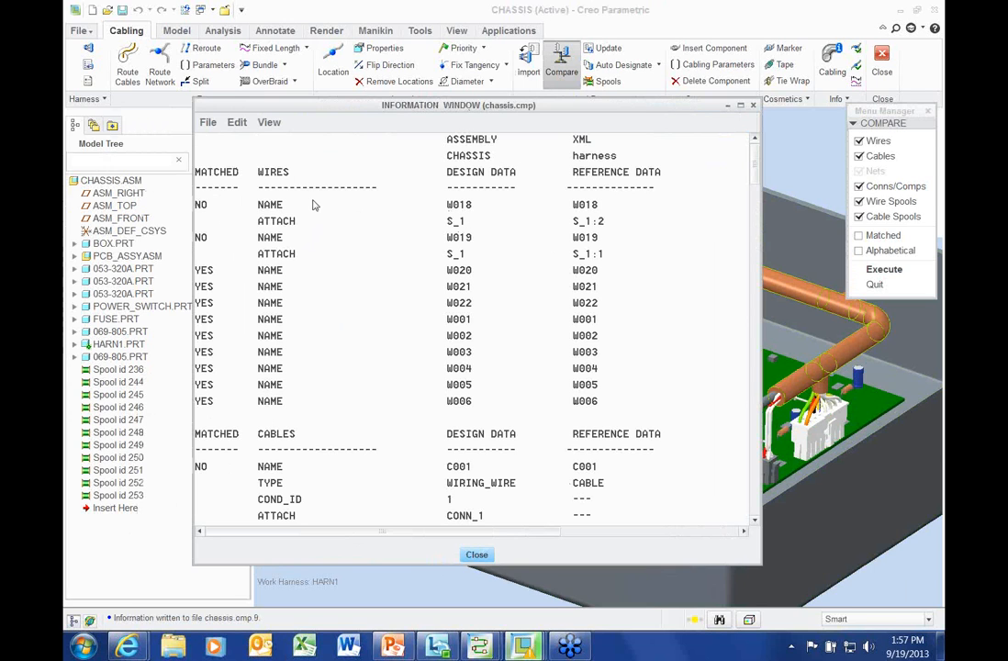
mouse_move(755, 161)
mouse_down()
mouse_move(756, 349)
mouse_move(755, 151)
mouse_up()
click(476, 555)
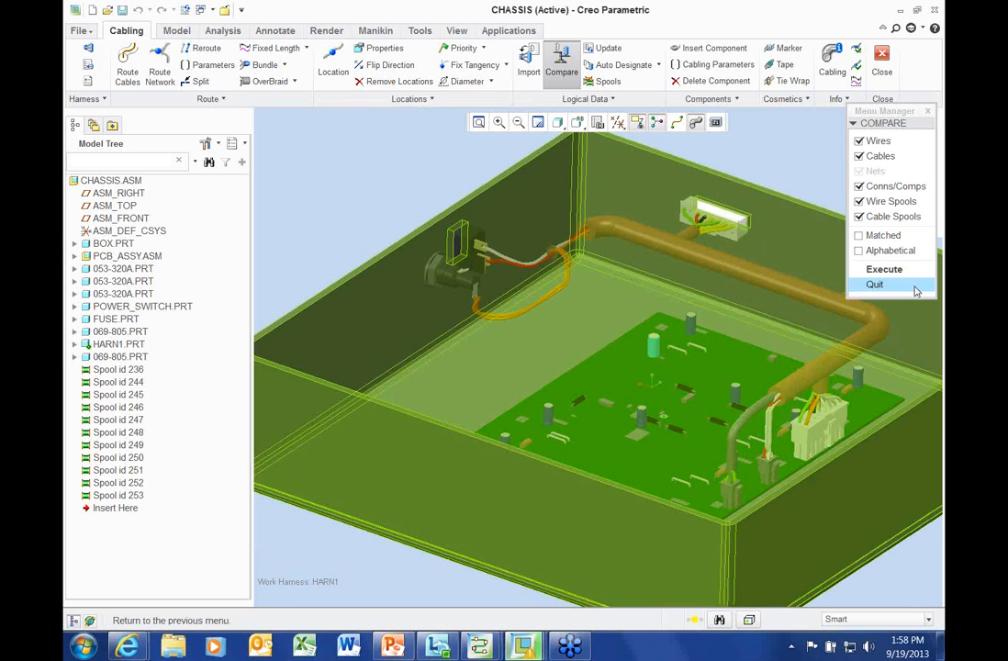
click(914, 286)
Regenerate HARN1 and show cables as centre lines around the switch wiring
scroll(439, 241, down, 5)
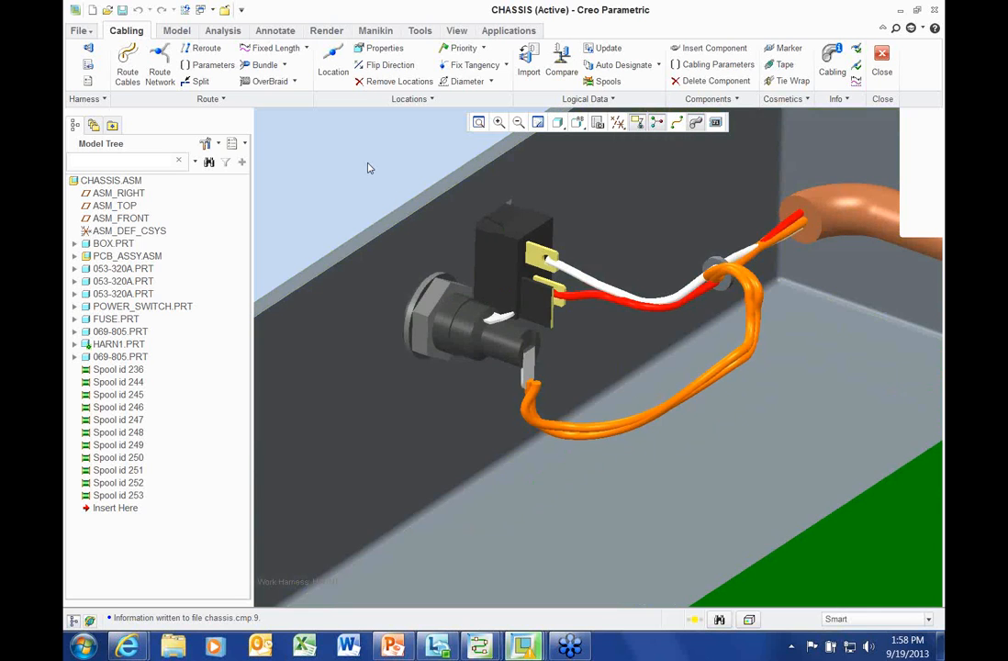
scroll(367, 168, up, 2)
key(ctrl+g)
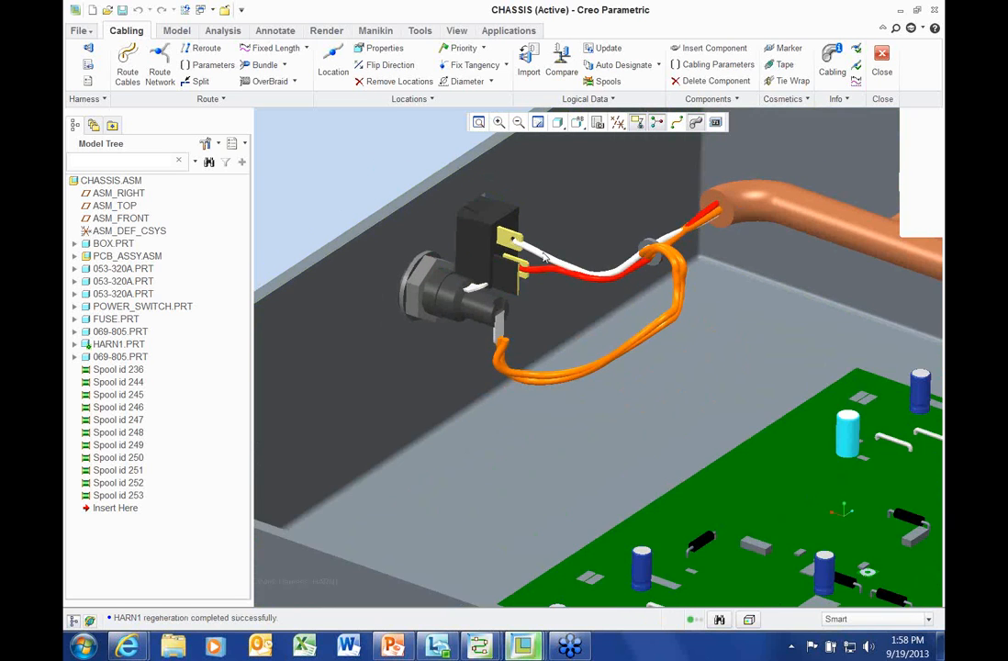
scroll(545, 273, down, 4)
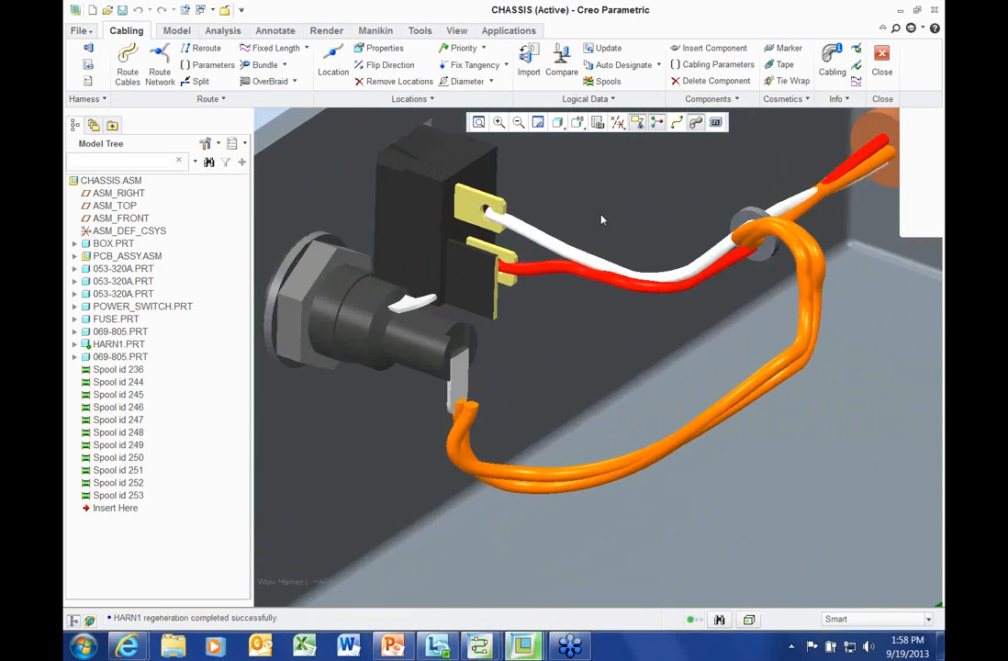
click(677, 123)
scroll(564, 264, down, 2)
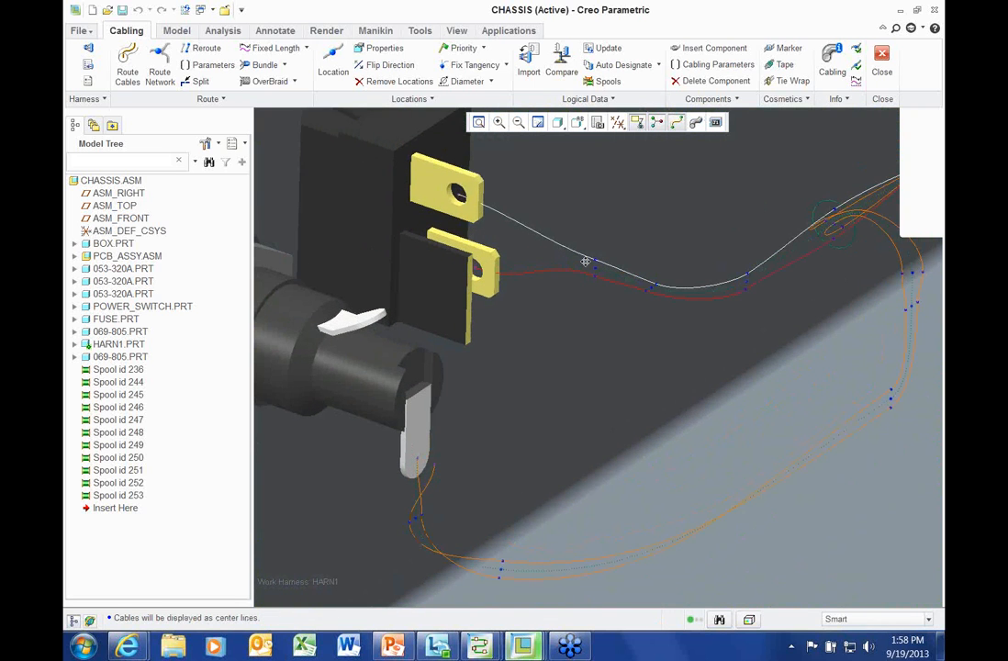
scroll(590, 266, down, 2)
shift+middle_drag(623, 279, 624, 291)
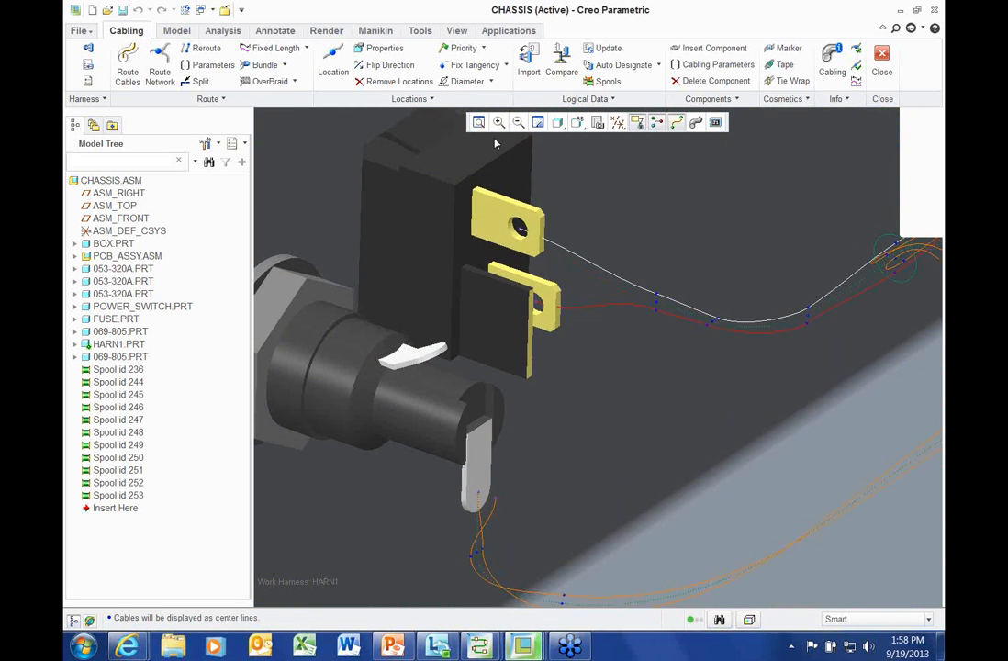
Delete the white wire portion running into the power switch terminal
click(222, 100)
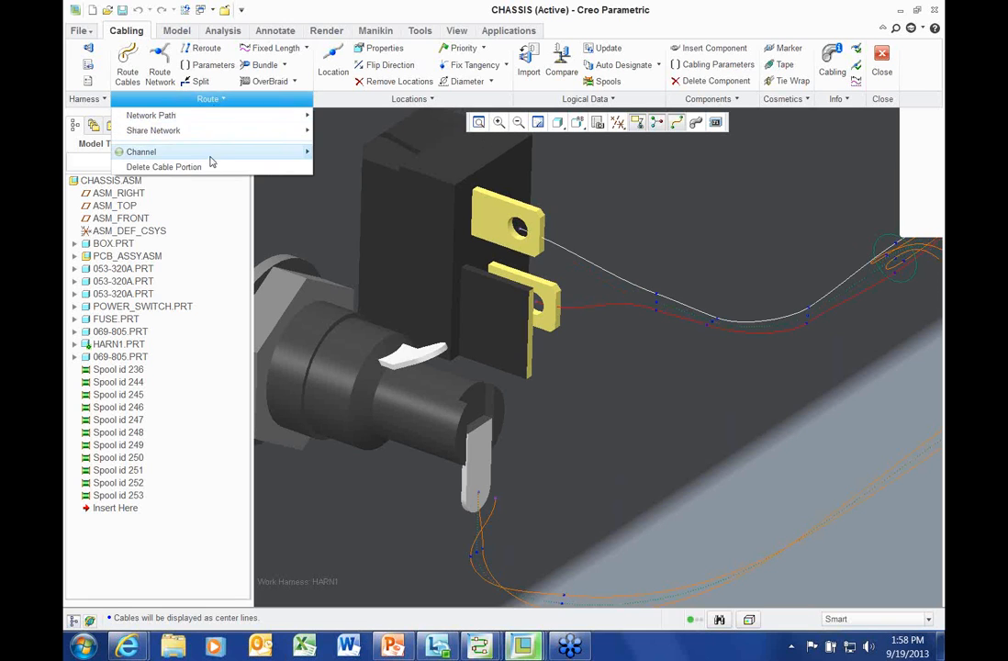
click(195, 167)
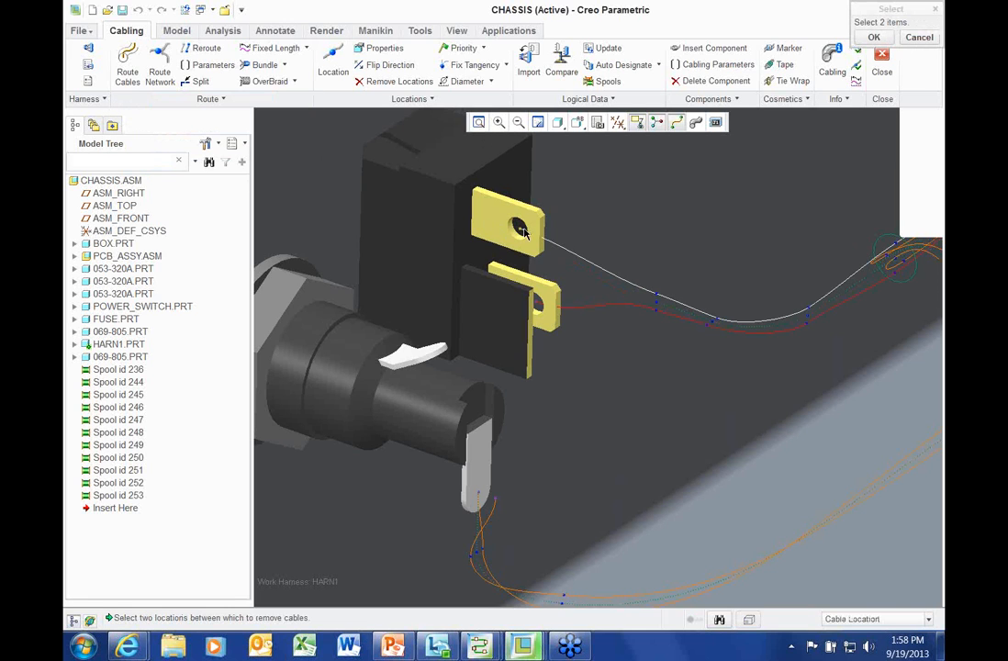
click(520, 230)
click(659, 309)
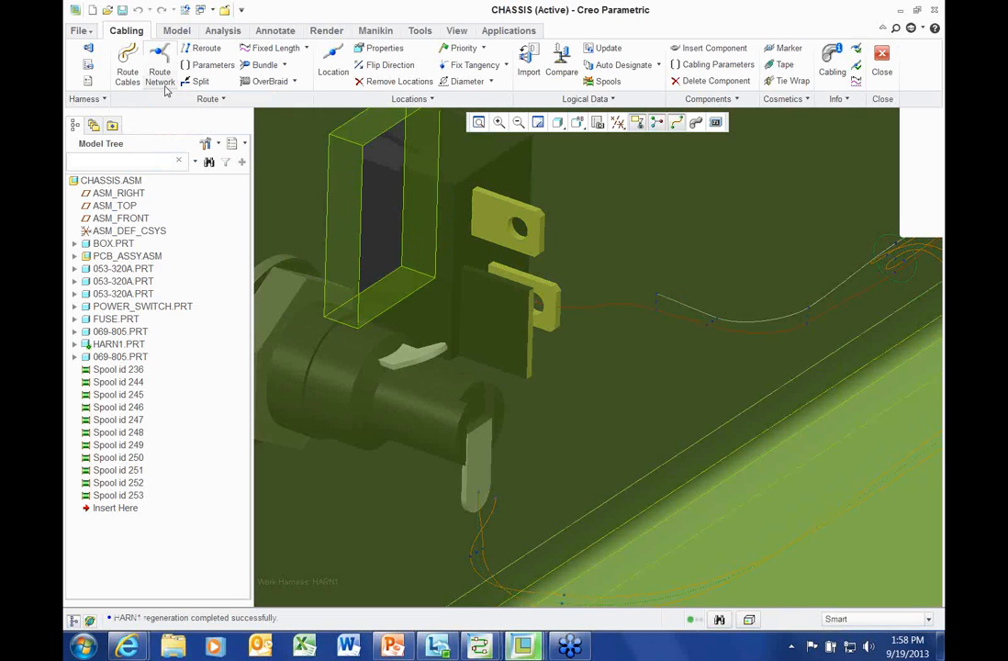
Delete the red wire portion at the switch and select the cut wire
click(205, 99)
click(165, 166)
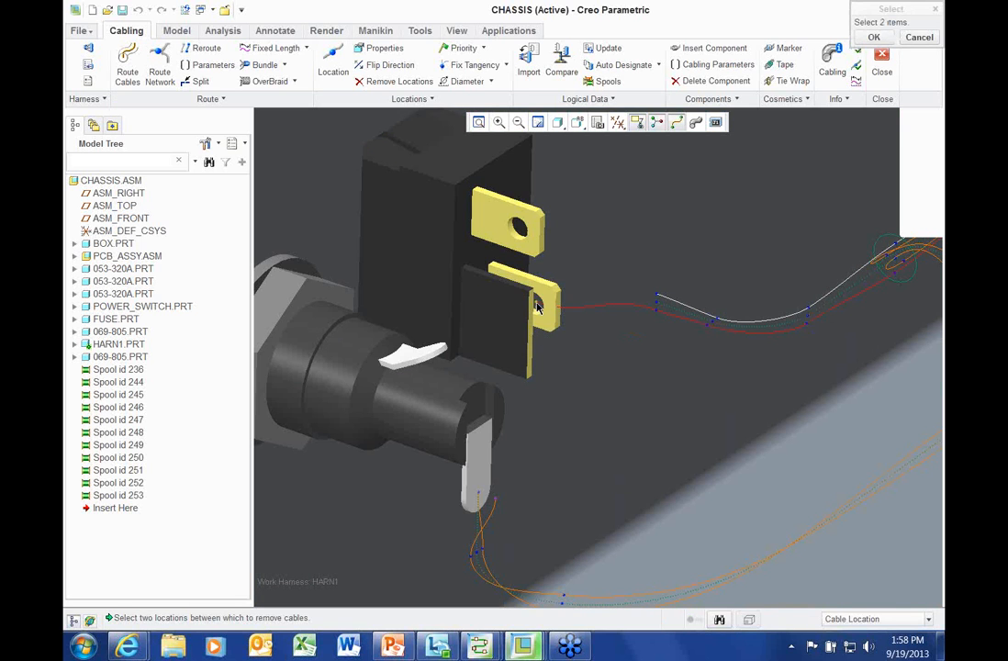
click(659, 316)
scroll(553, 246, up, 1)
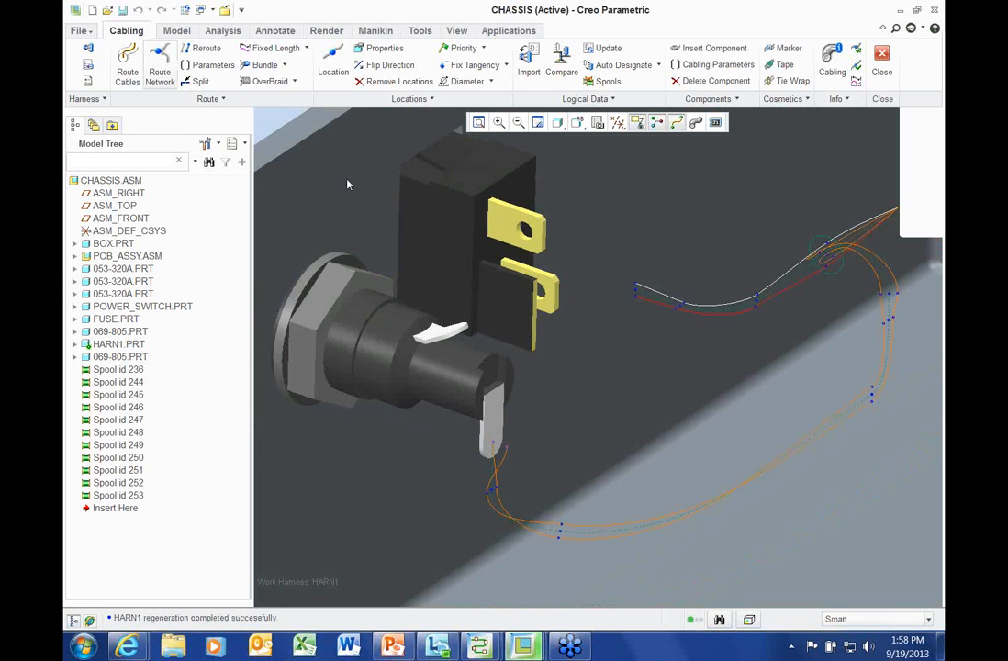
click(652, 310)
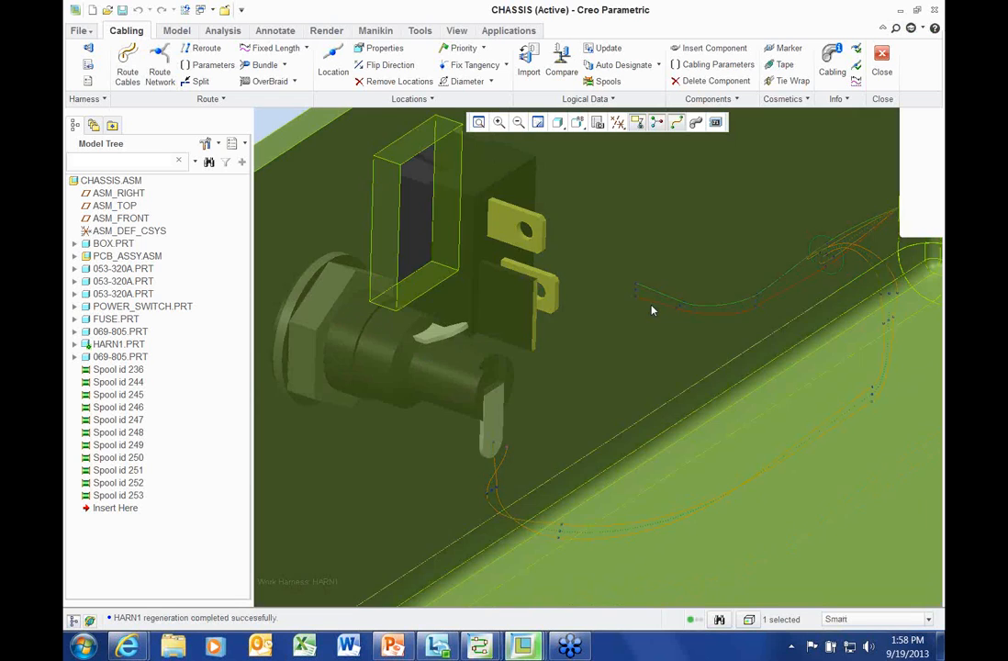
Try routing the selected wires, declining to join W018 segments, then abandon the attempt
right_click(646, 323)
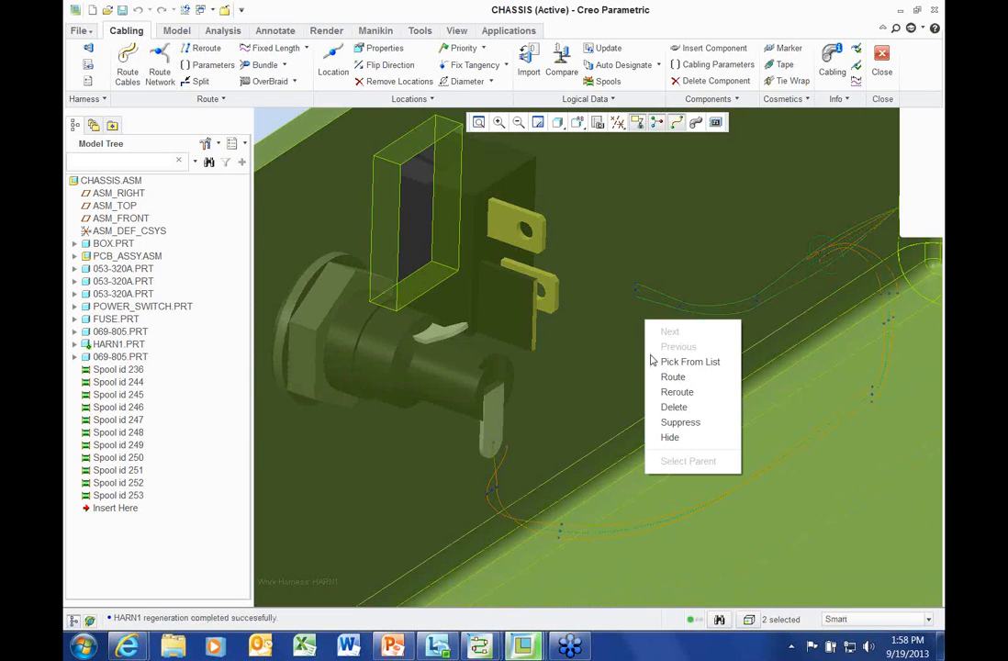
click(673, 377)
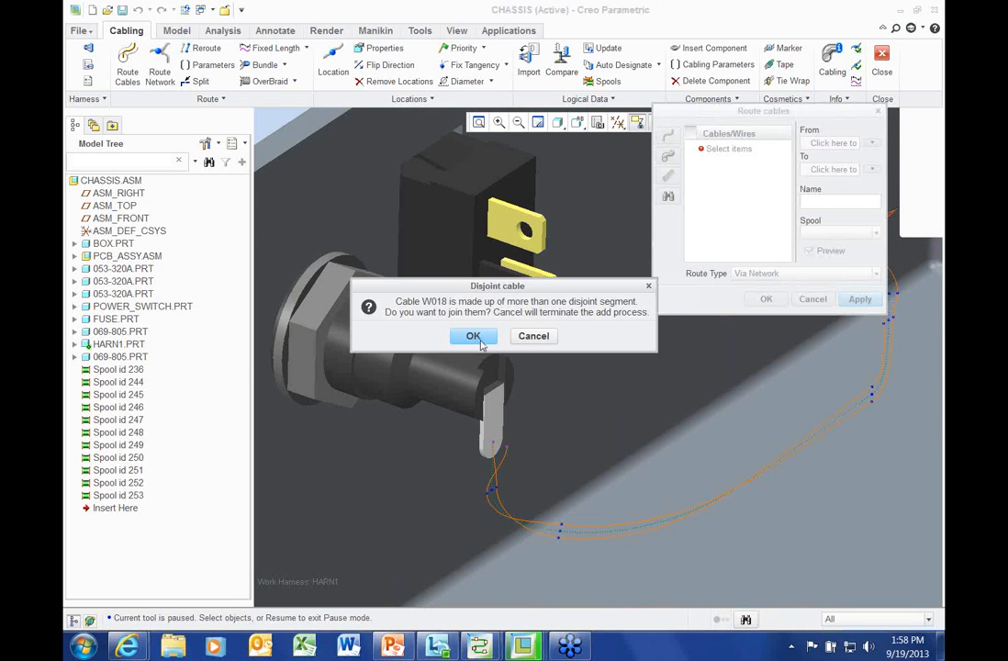
click(474, 337)
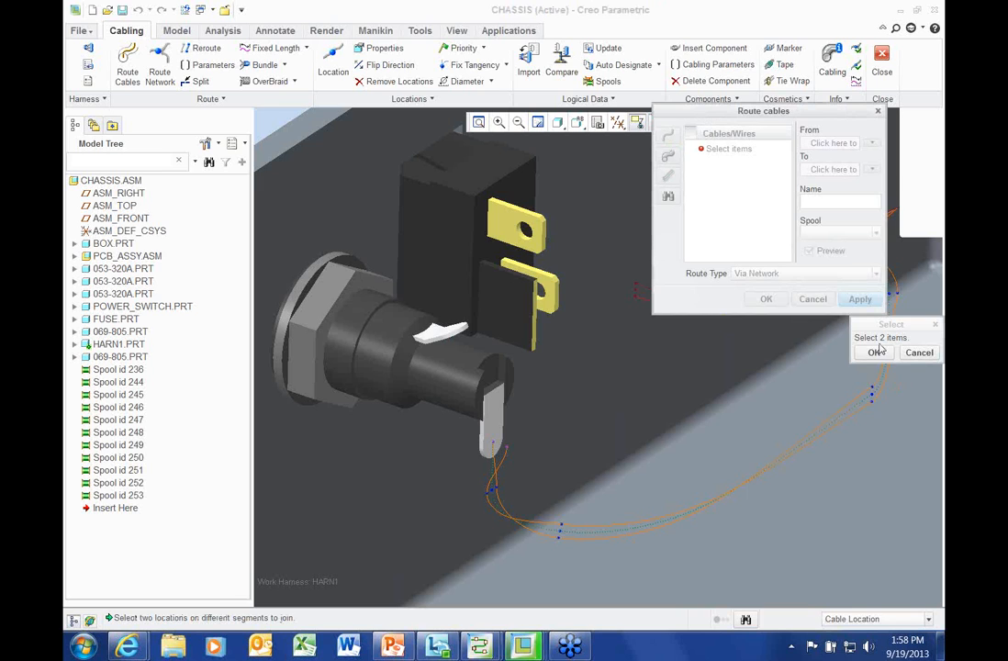
click(923, 355)
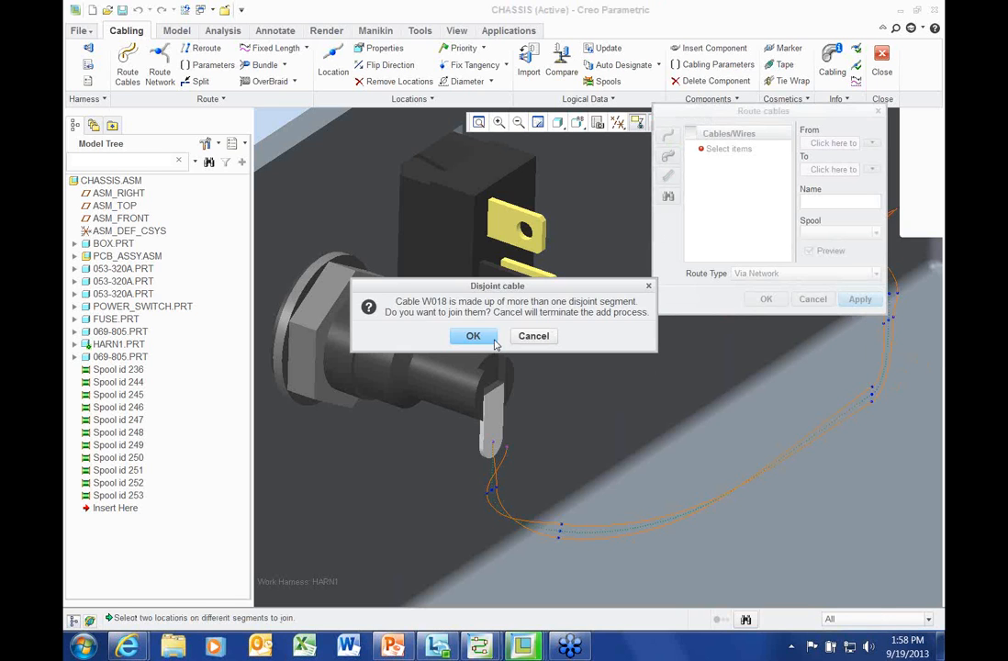
click(534, 336)
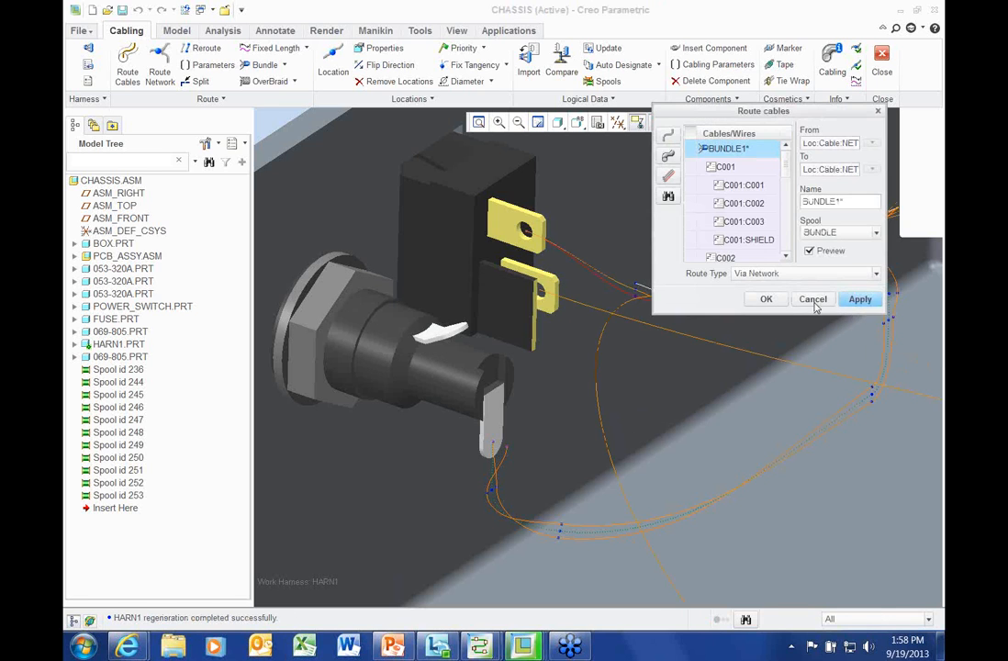
scroll(408, 349, down, 2)
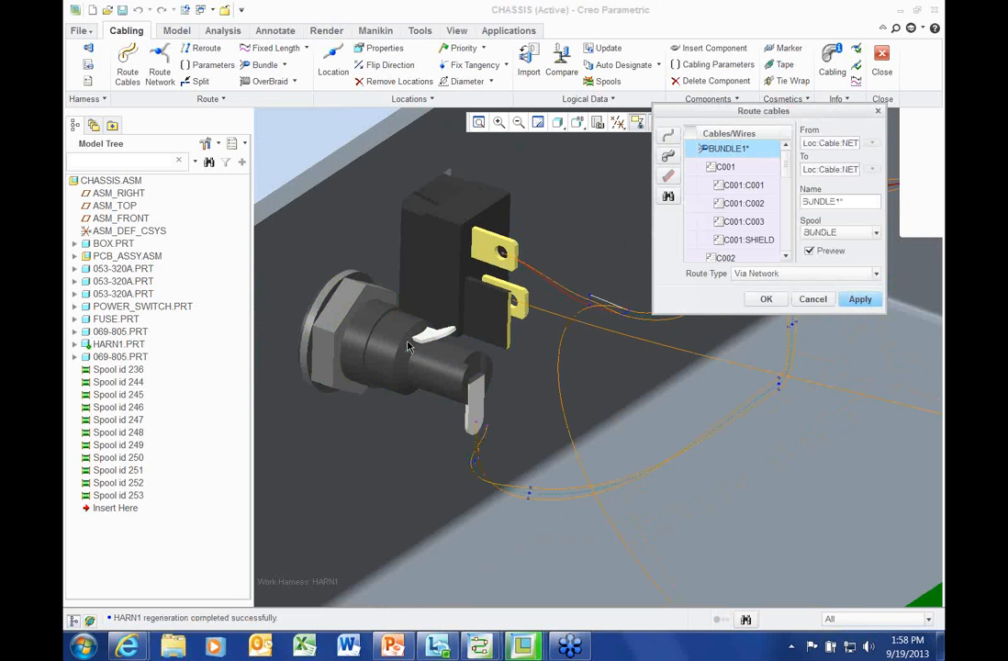
scroll(409, 347, up, 3)
key(Escape)
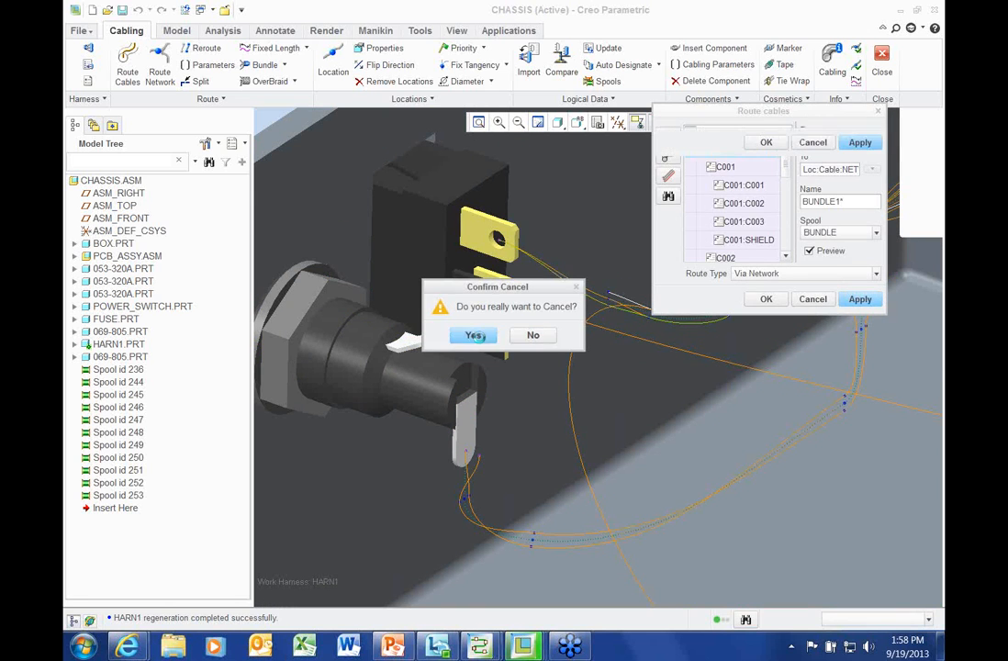
click(474, 336)
scroll(486, 313, down, 3)
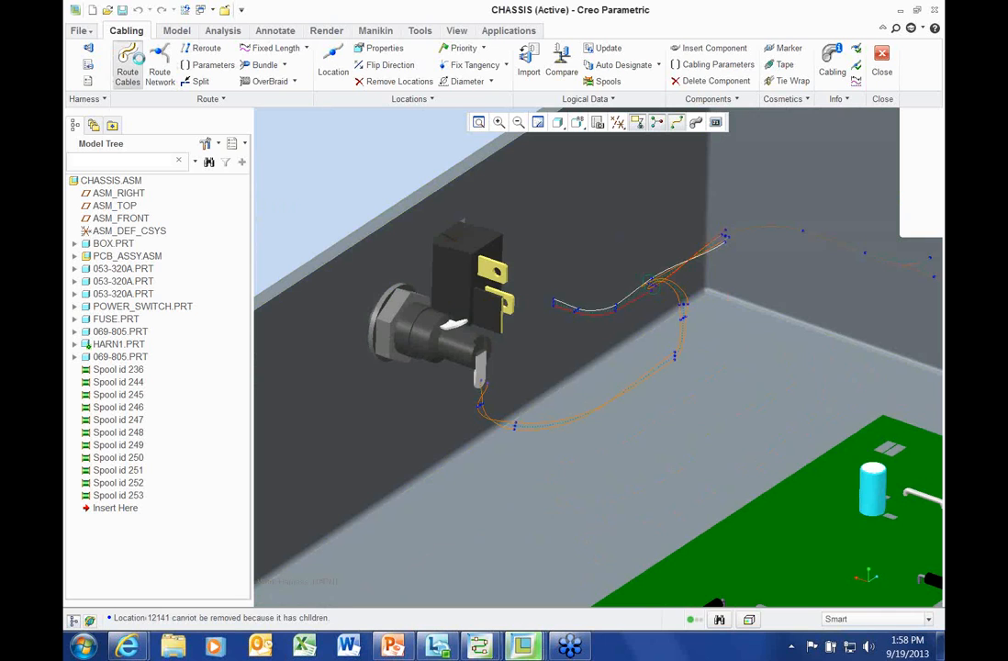
Start Route Cables again with W018 and W019 found and added, declining to join disjoint segments
click(128, 62)
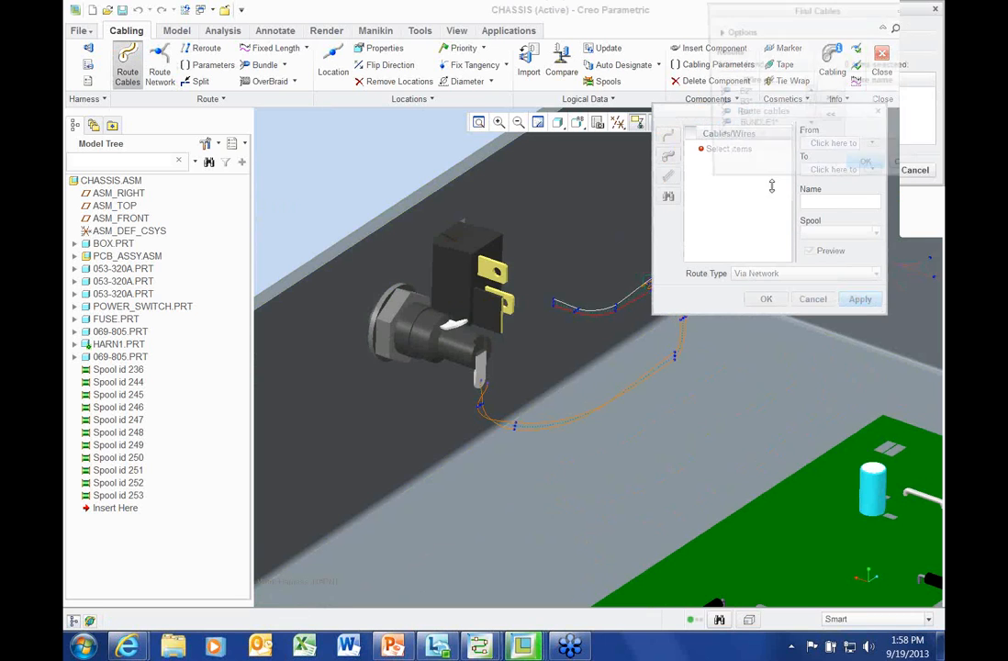
scroll(762, 129, down, 2)
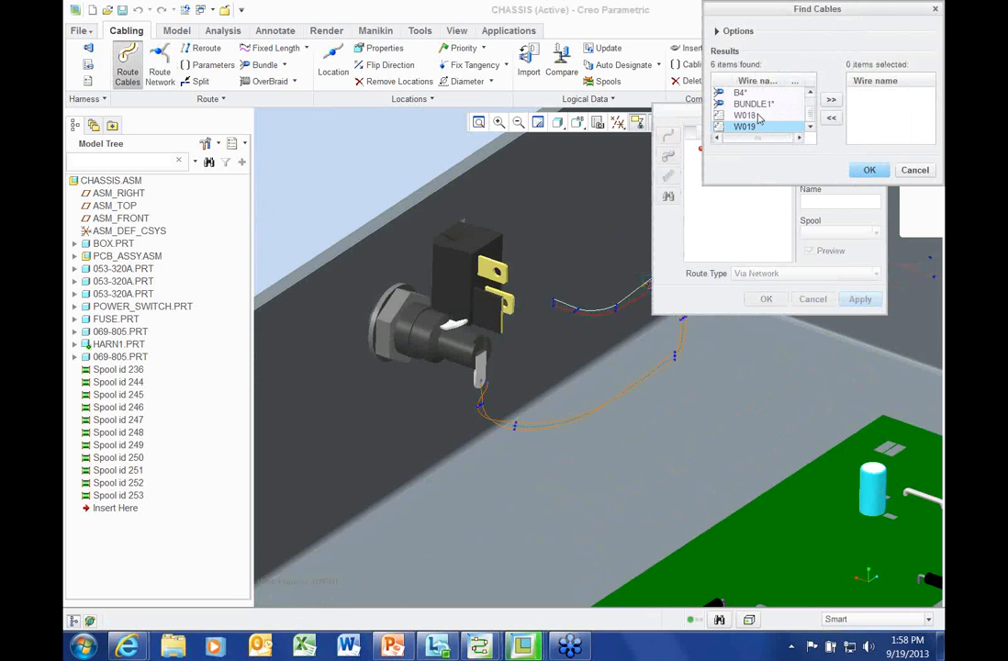
shift+click(753, 115)
click(830, 100)
click(869, 170)
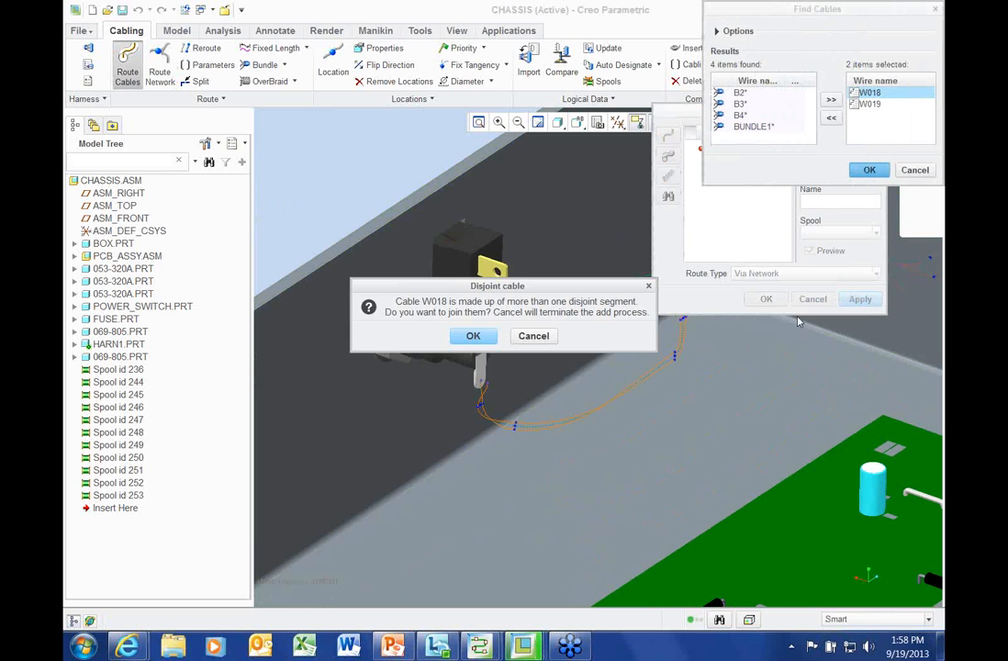
click(472, 336)
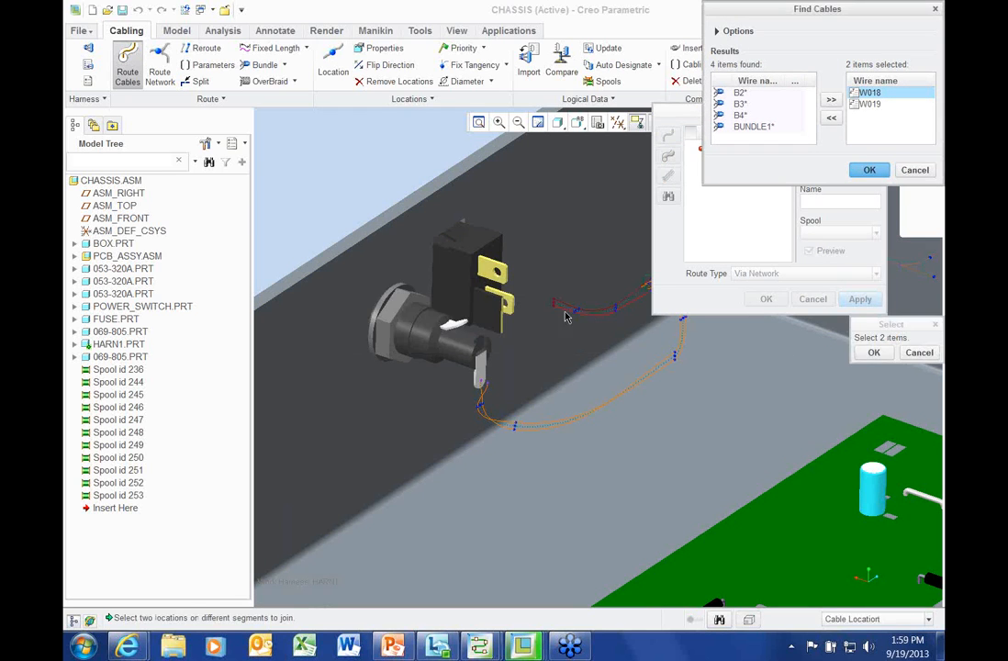
click(919, 352)
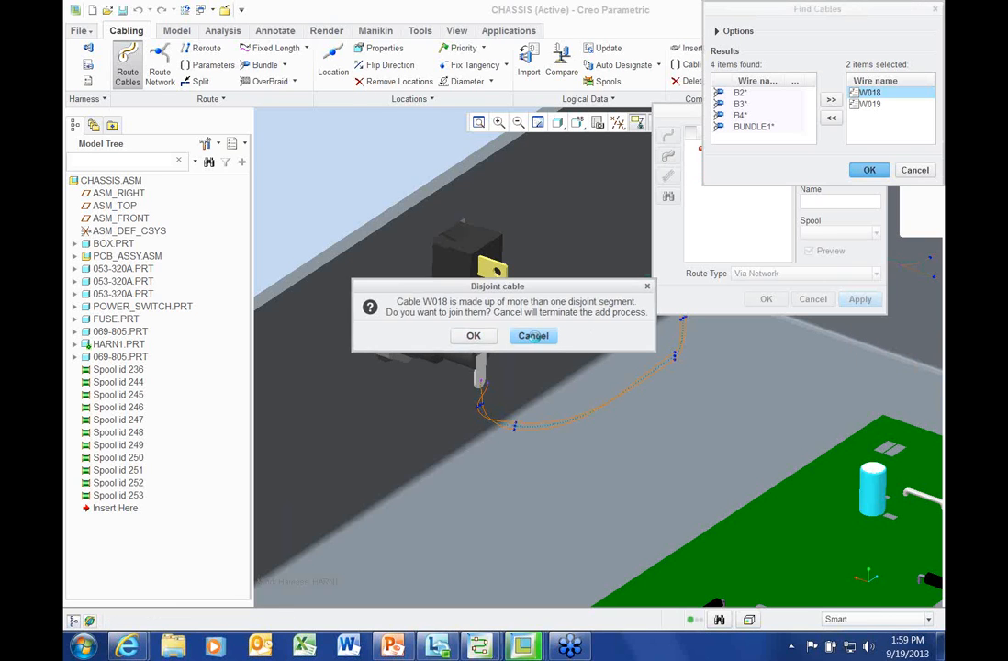
click(535, 337)
click(543, 340)
Keep the route type as Via Network for the BUNDLE1 cable preview
scroll(545, 312, down, 3)
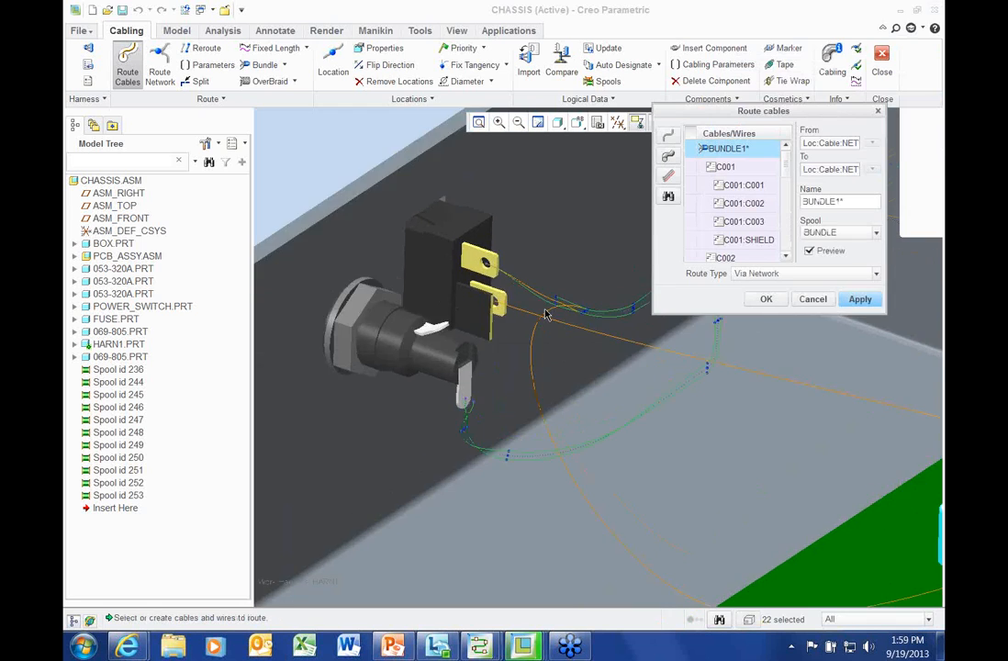
scroll(537, 313, up, 3)
scroll(531, 310, up, 3)
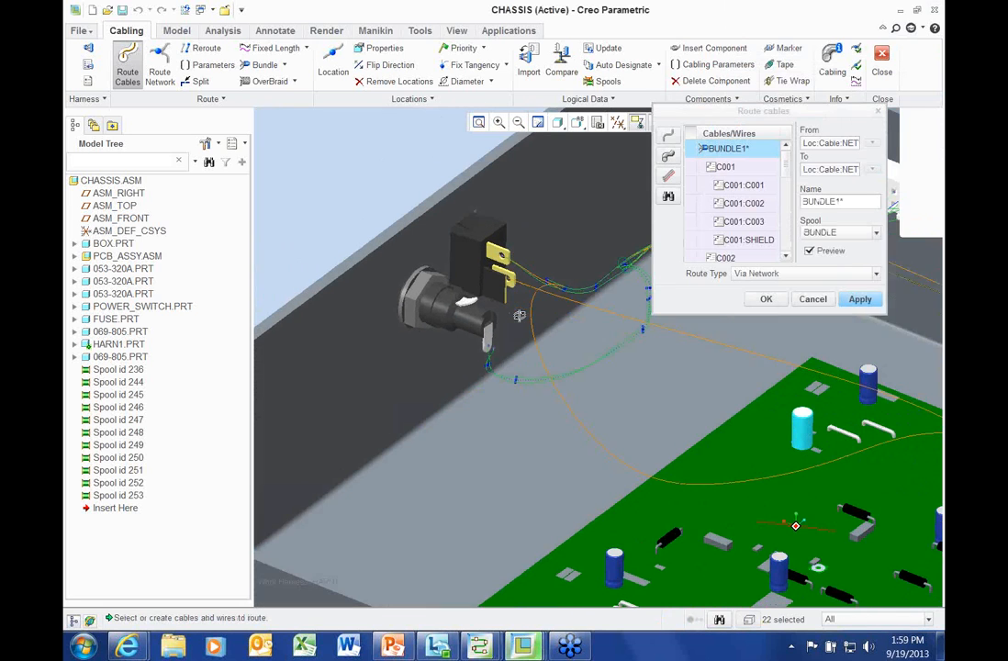
click(746, 274)
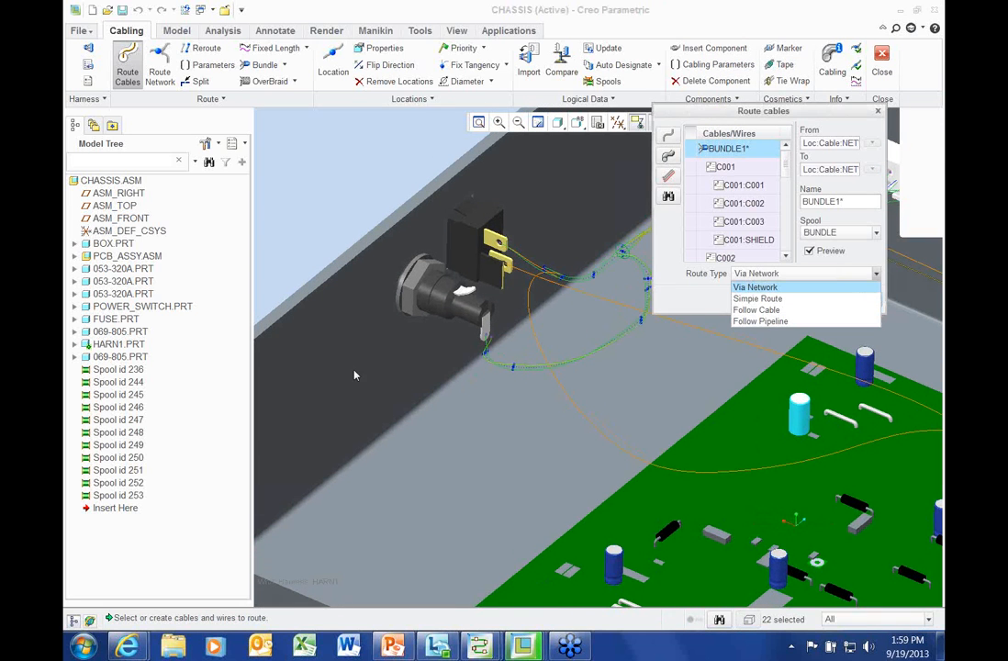
click(306, 214)
scroll(307, 214, up, 5)
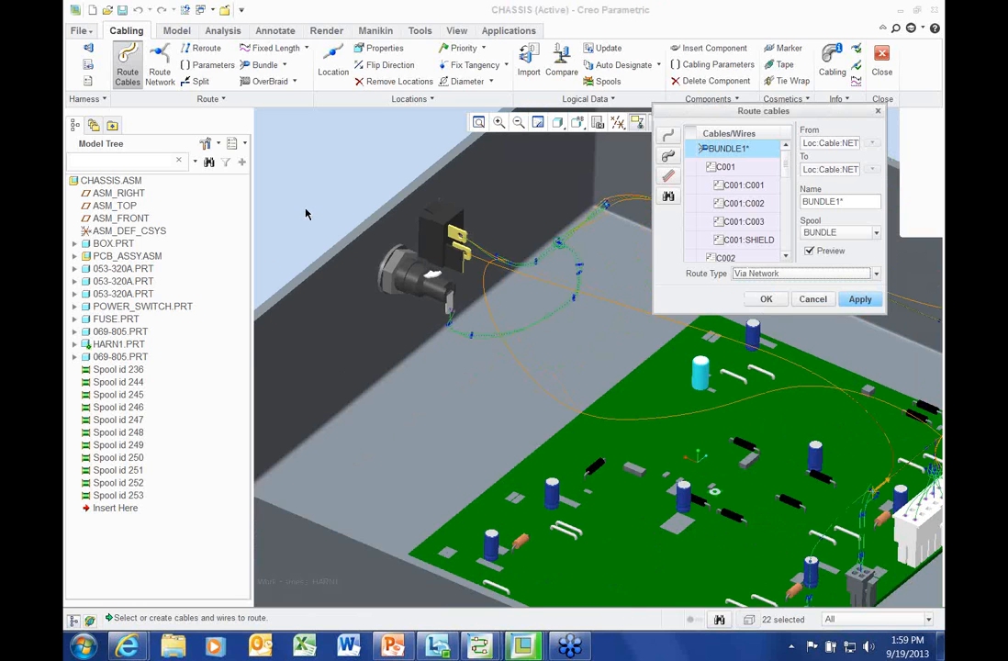